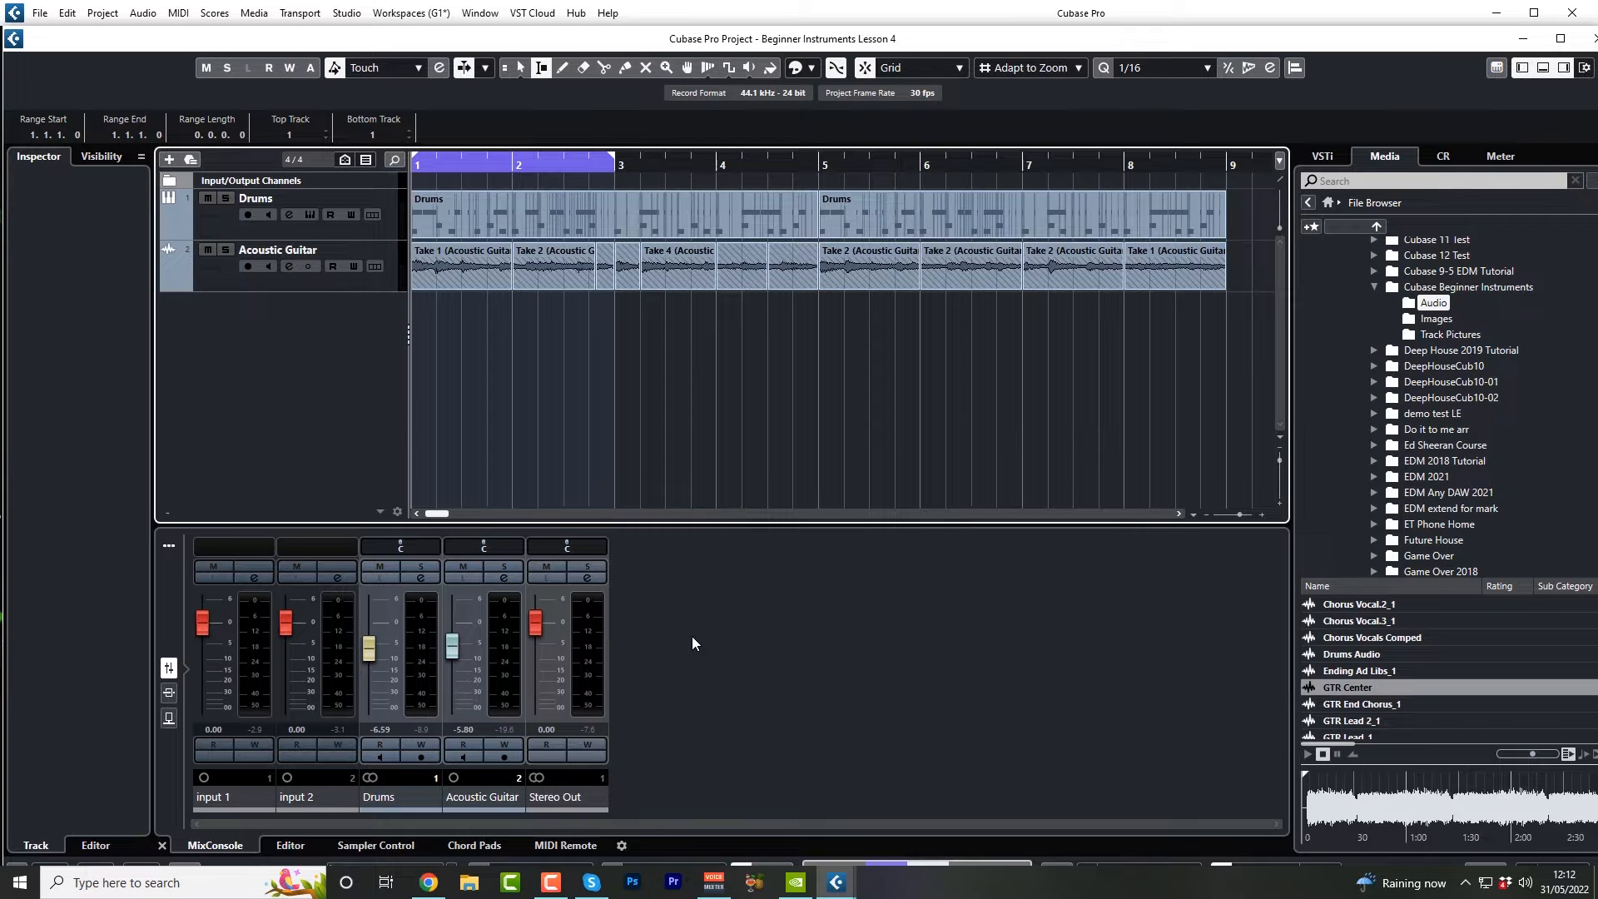
- Switch to the browser, look through SoundBetter's music production pro categories, and return to the Cubase project
key(alt+Tab)
scroll(695, 315, down, 5)
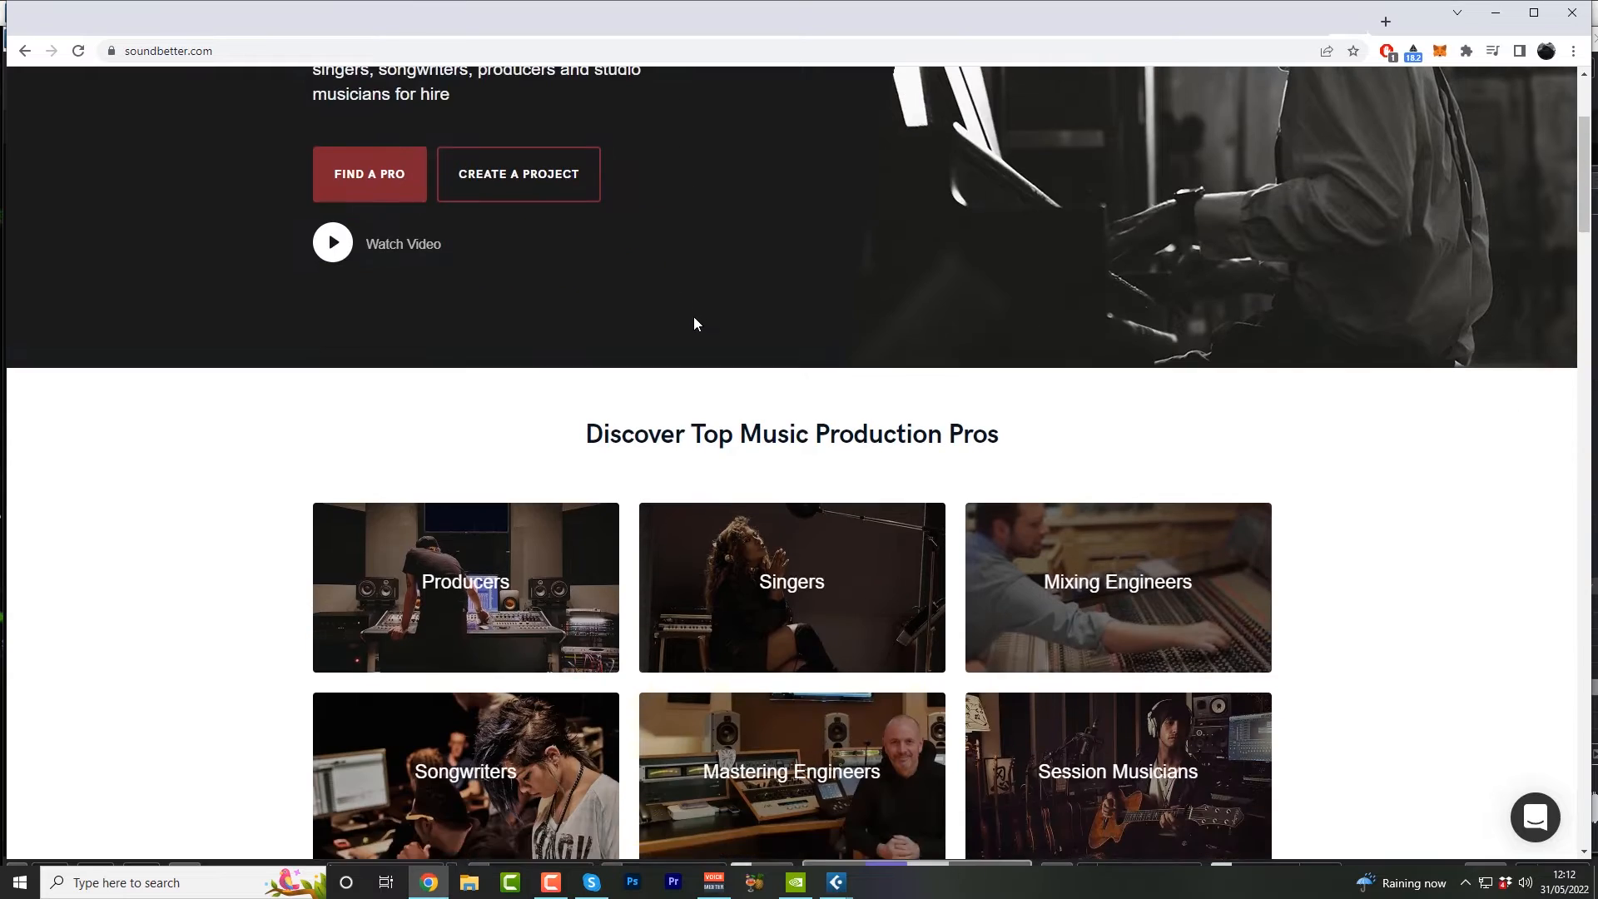
scroll(699, 326, down, 2)
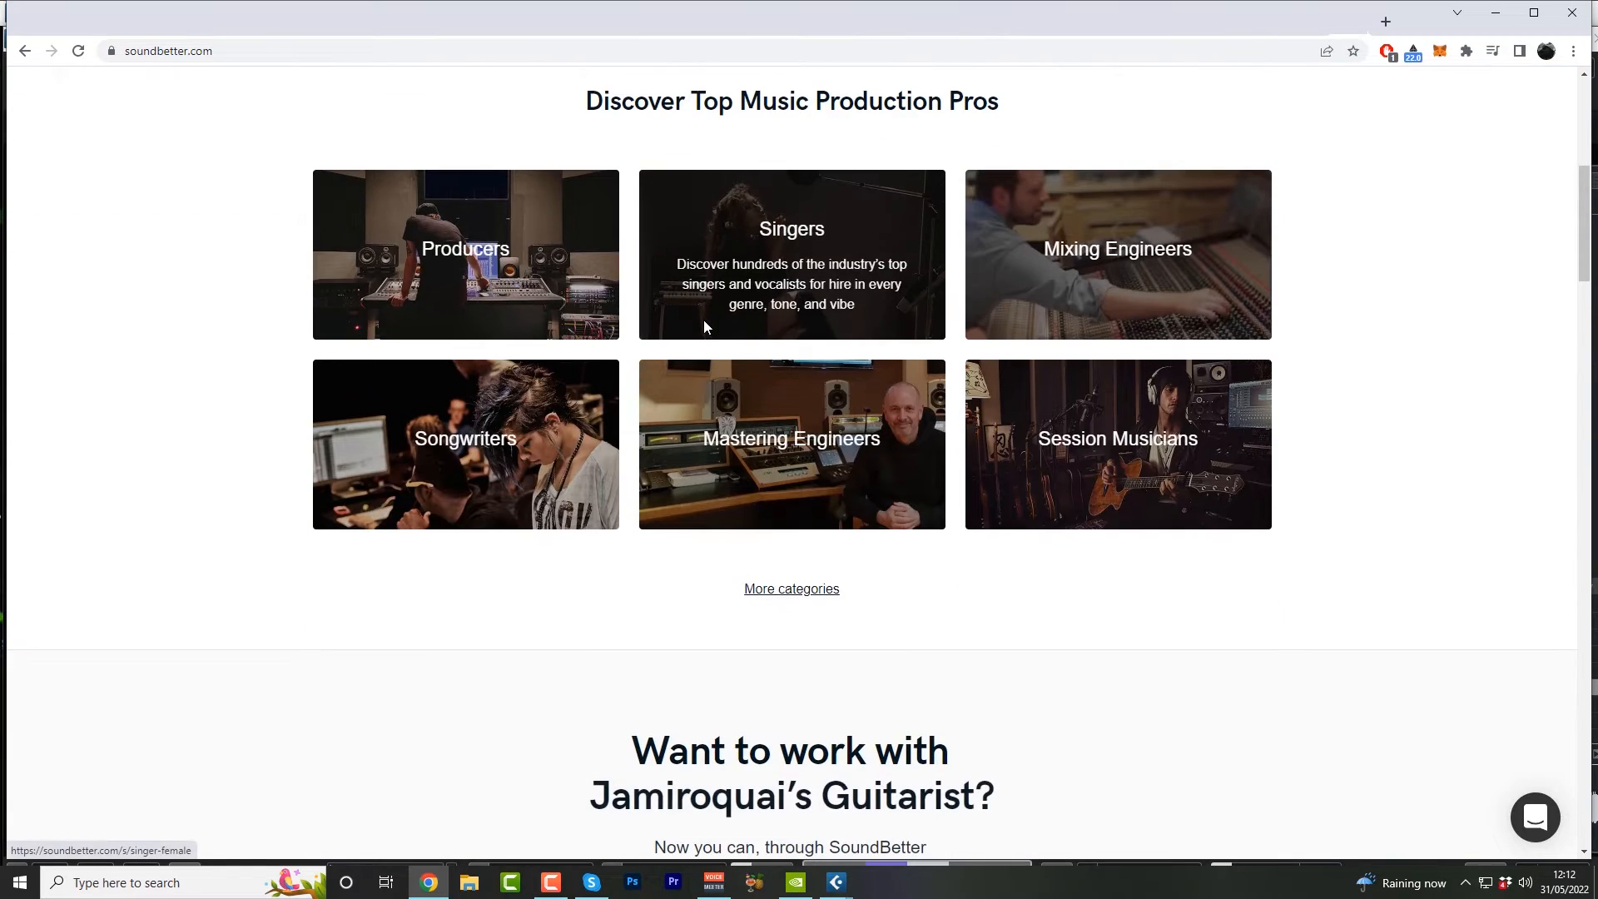
key(alt+Tab)
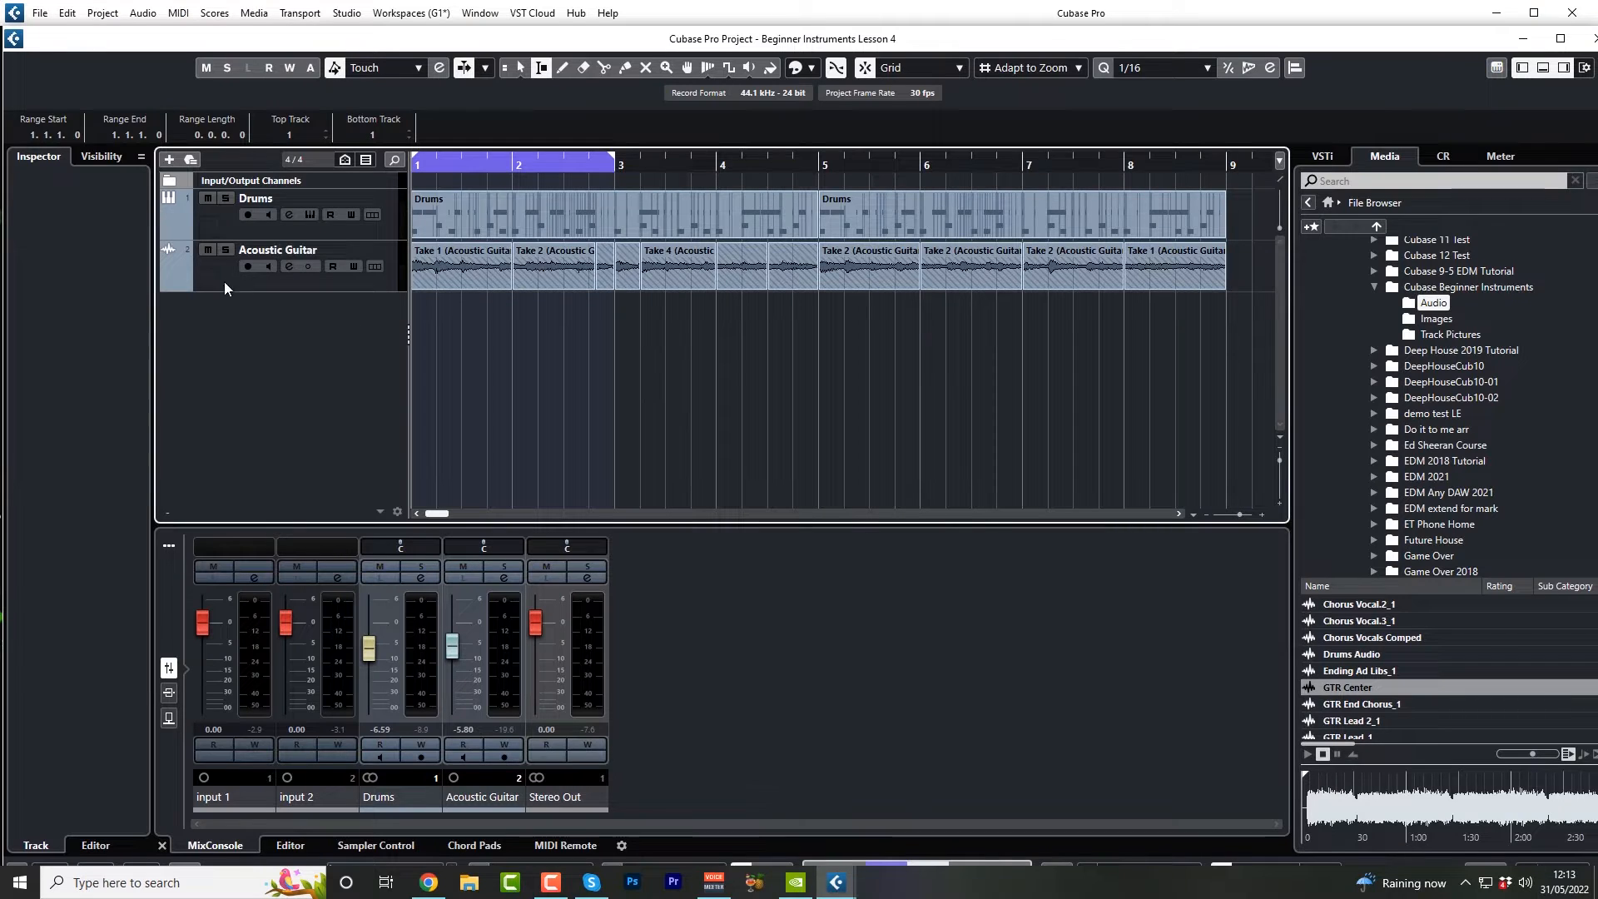
- Mute the Acoustic Guitar track and select the Drums track
click(206, 251)
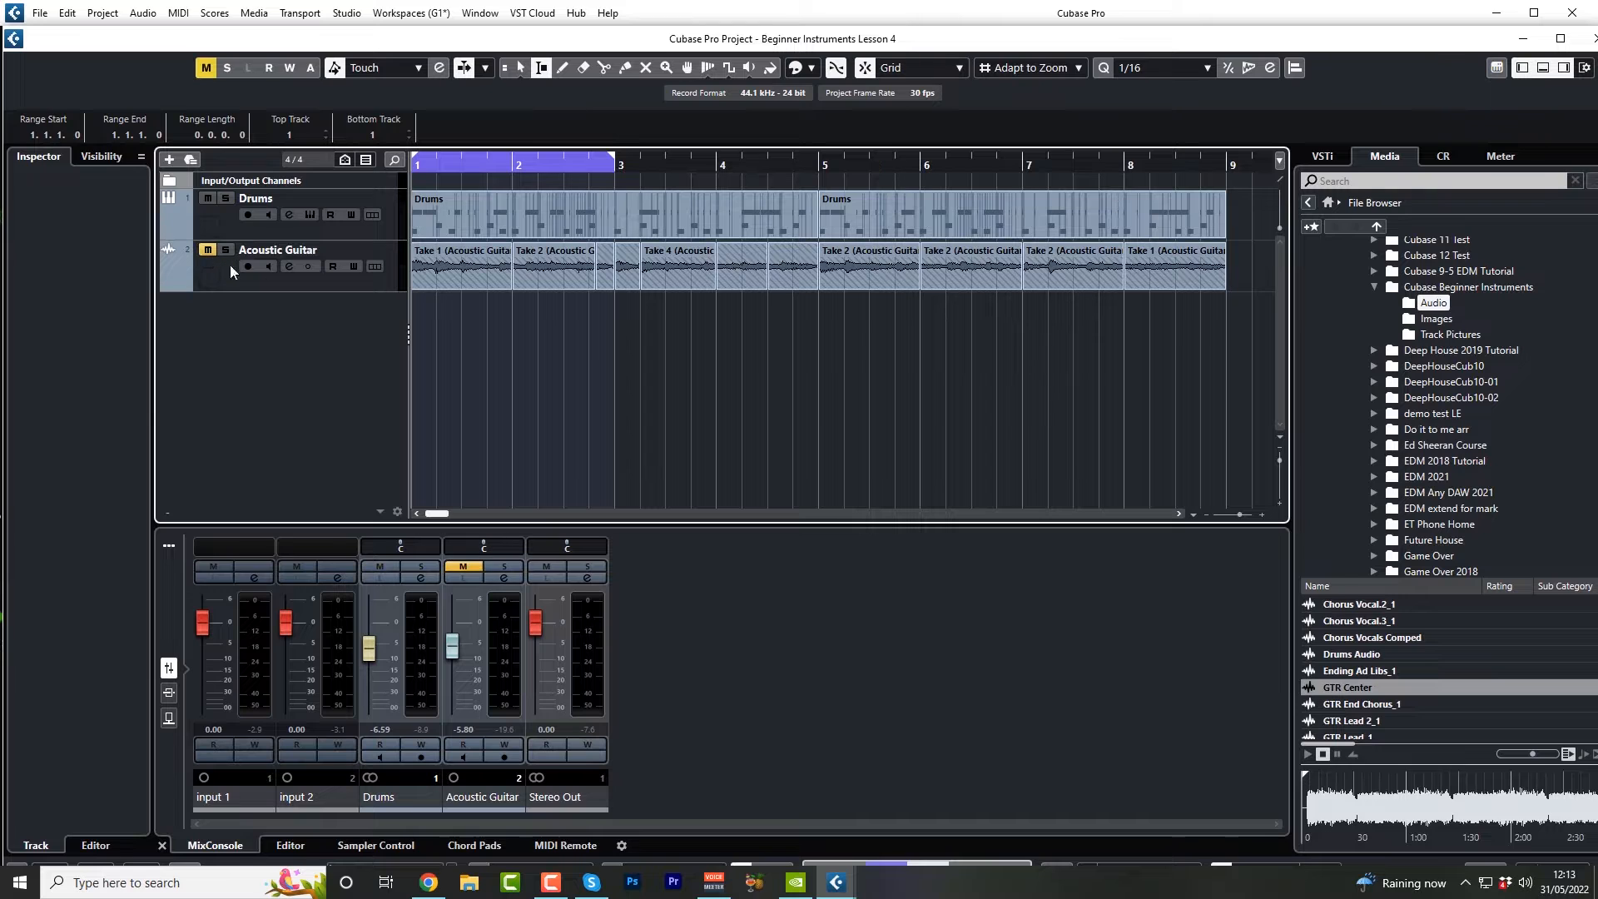
click(301, 278)
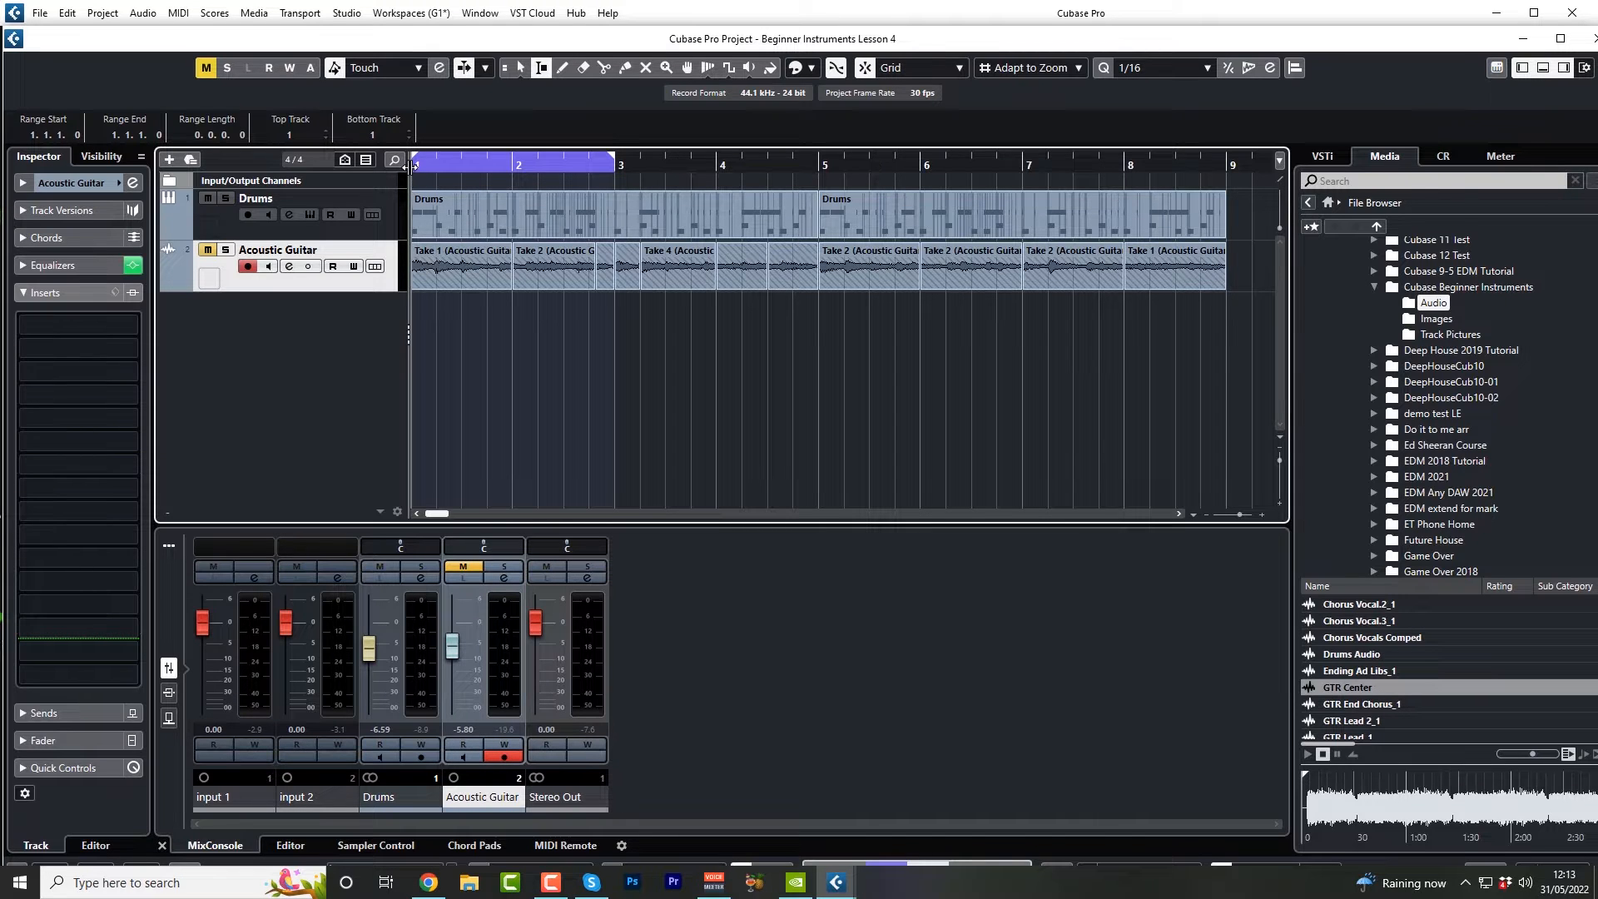
click(382, 221)
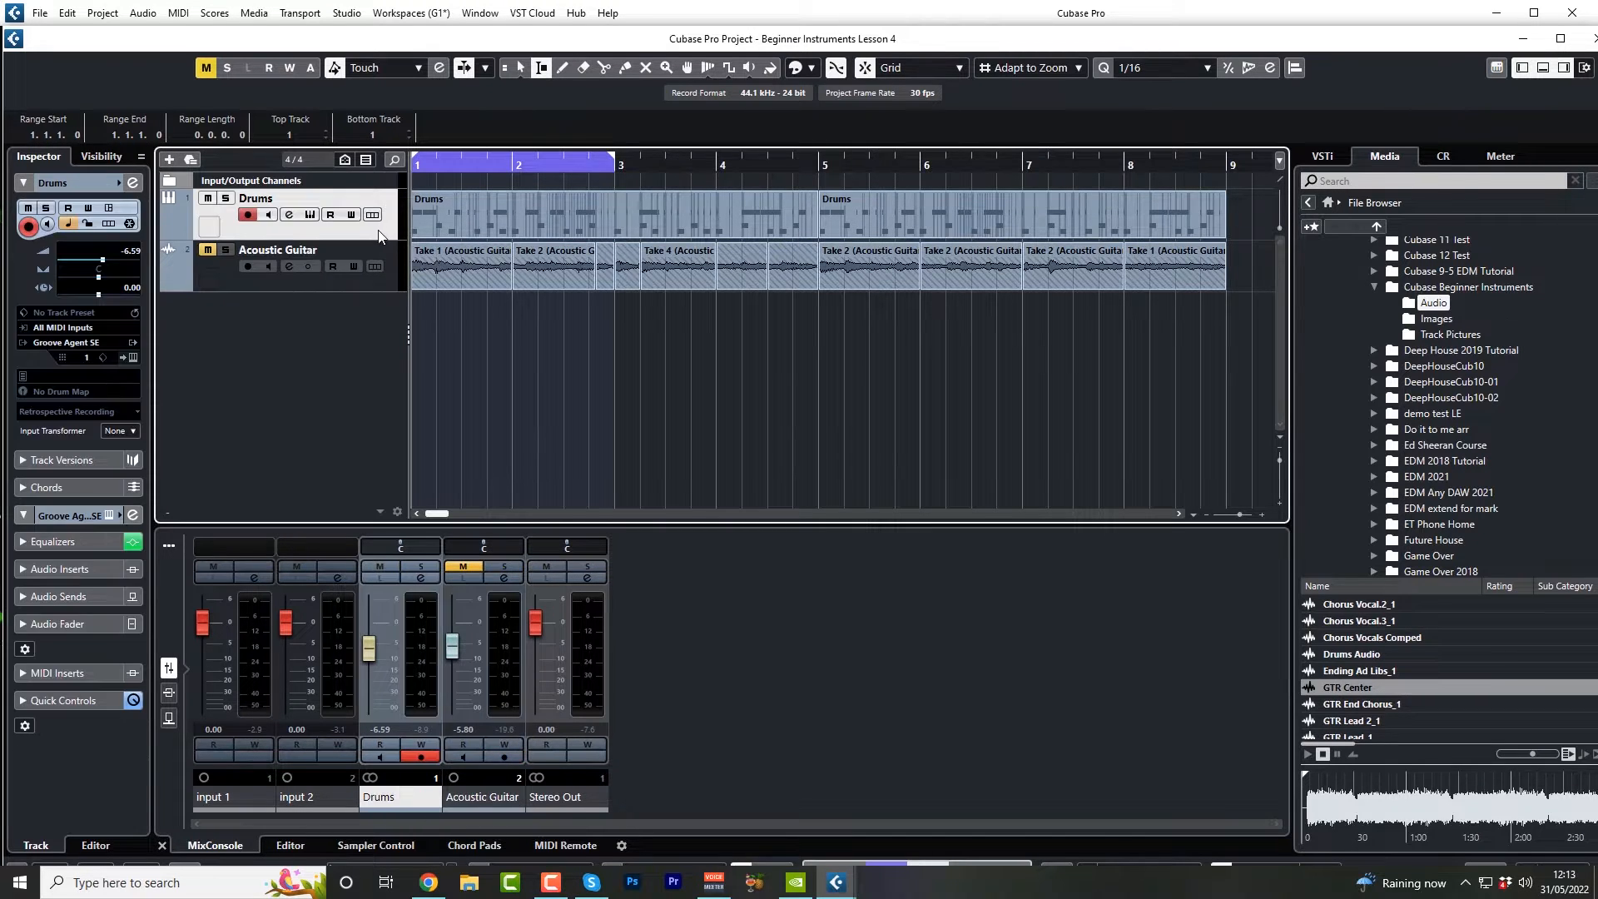
- During playback, lower the Snare pad's volume to -3.6 dB in the Drums track's Groove Agent SE instrument
key(space)
click(311, 215)
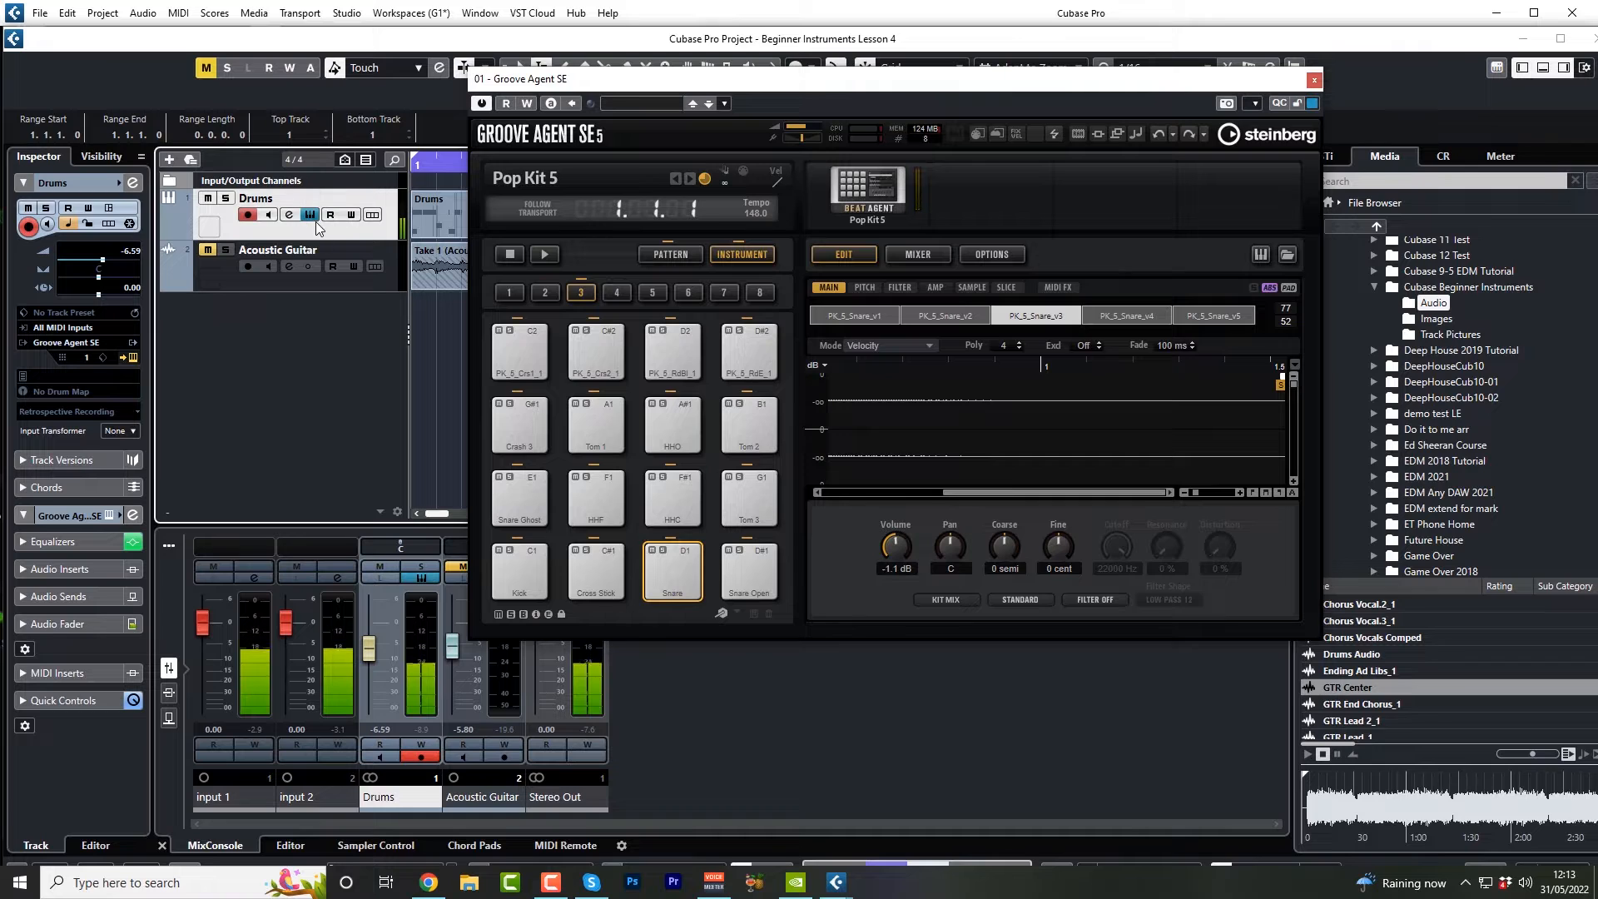
click(669, 575)
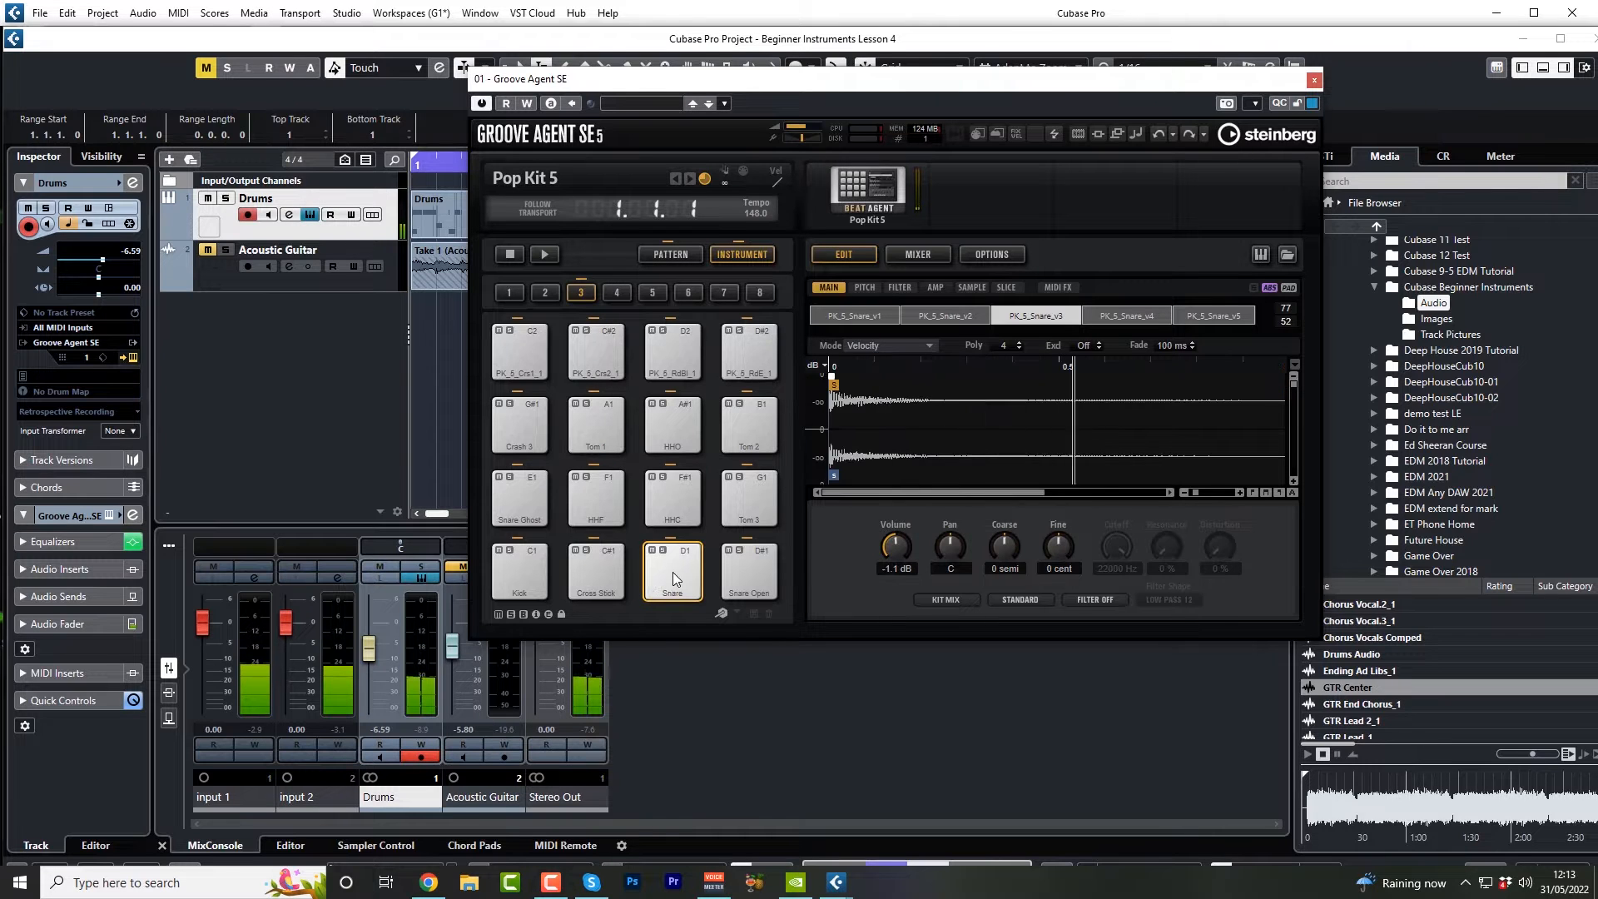
drag(896, 544, 891, 557)
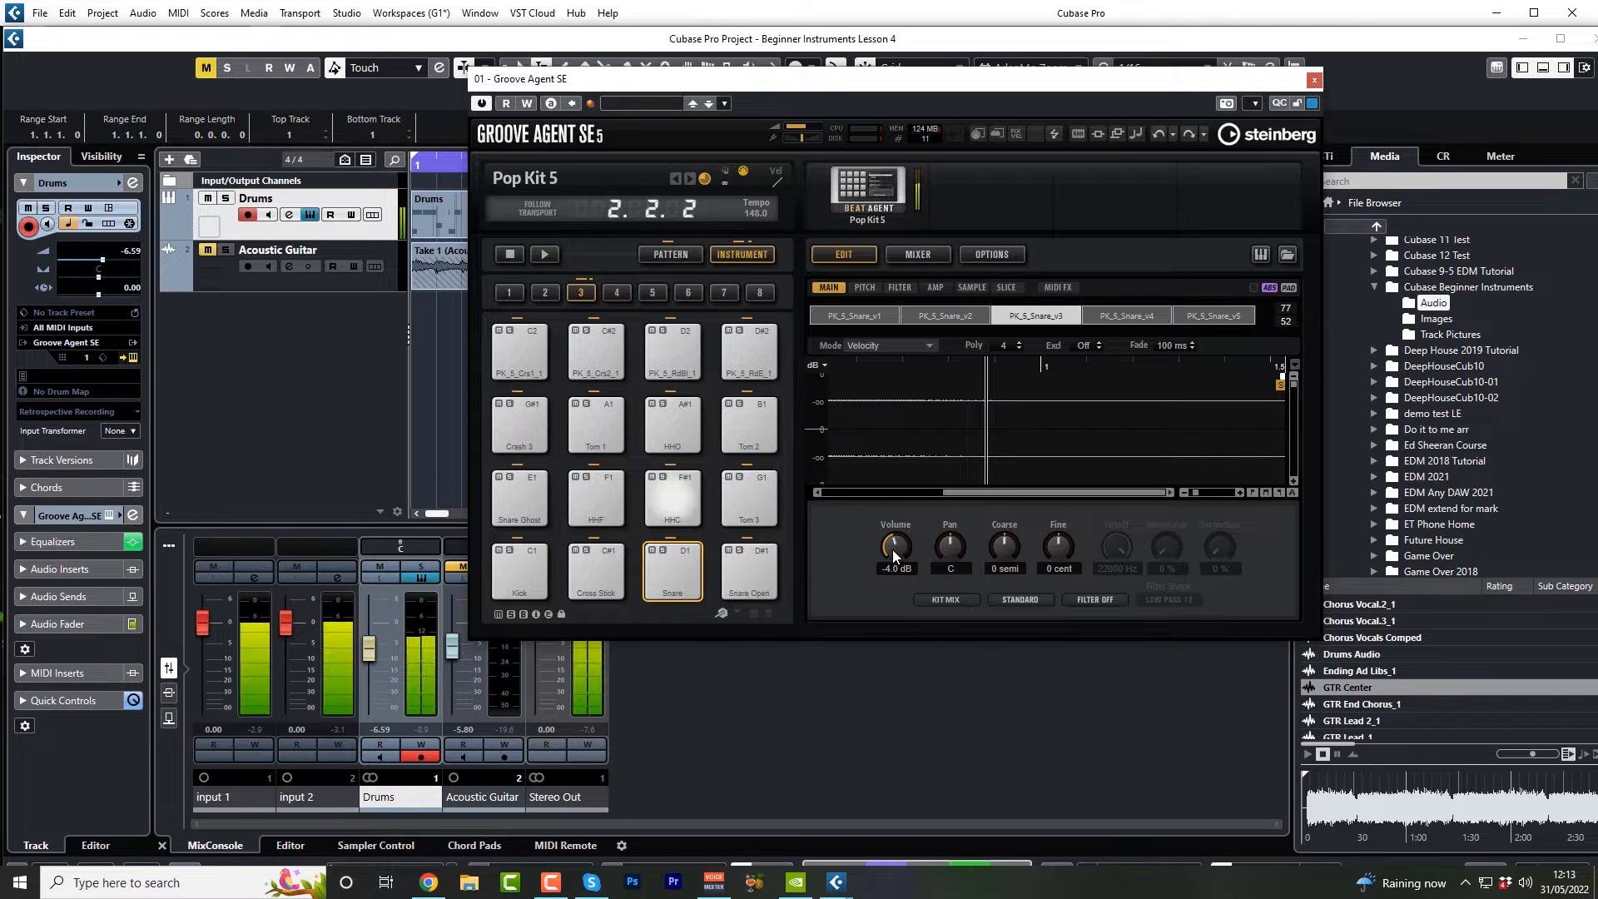
drag(892, 549, 892, 548)
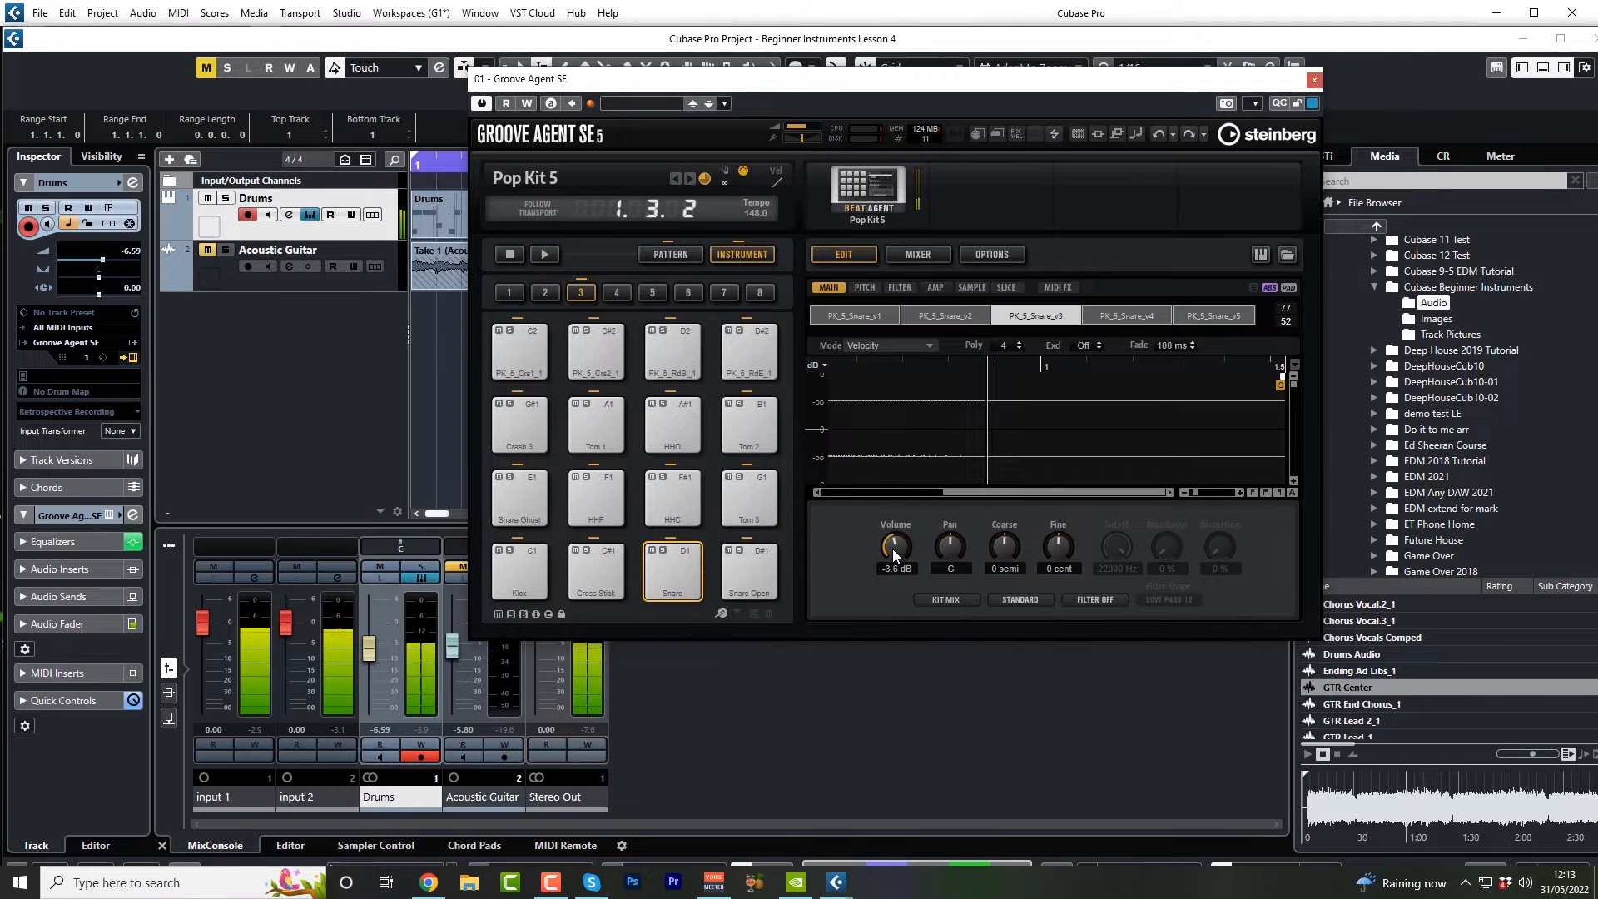
key(space)
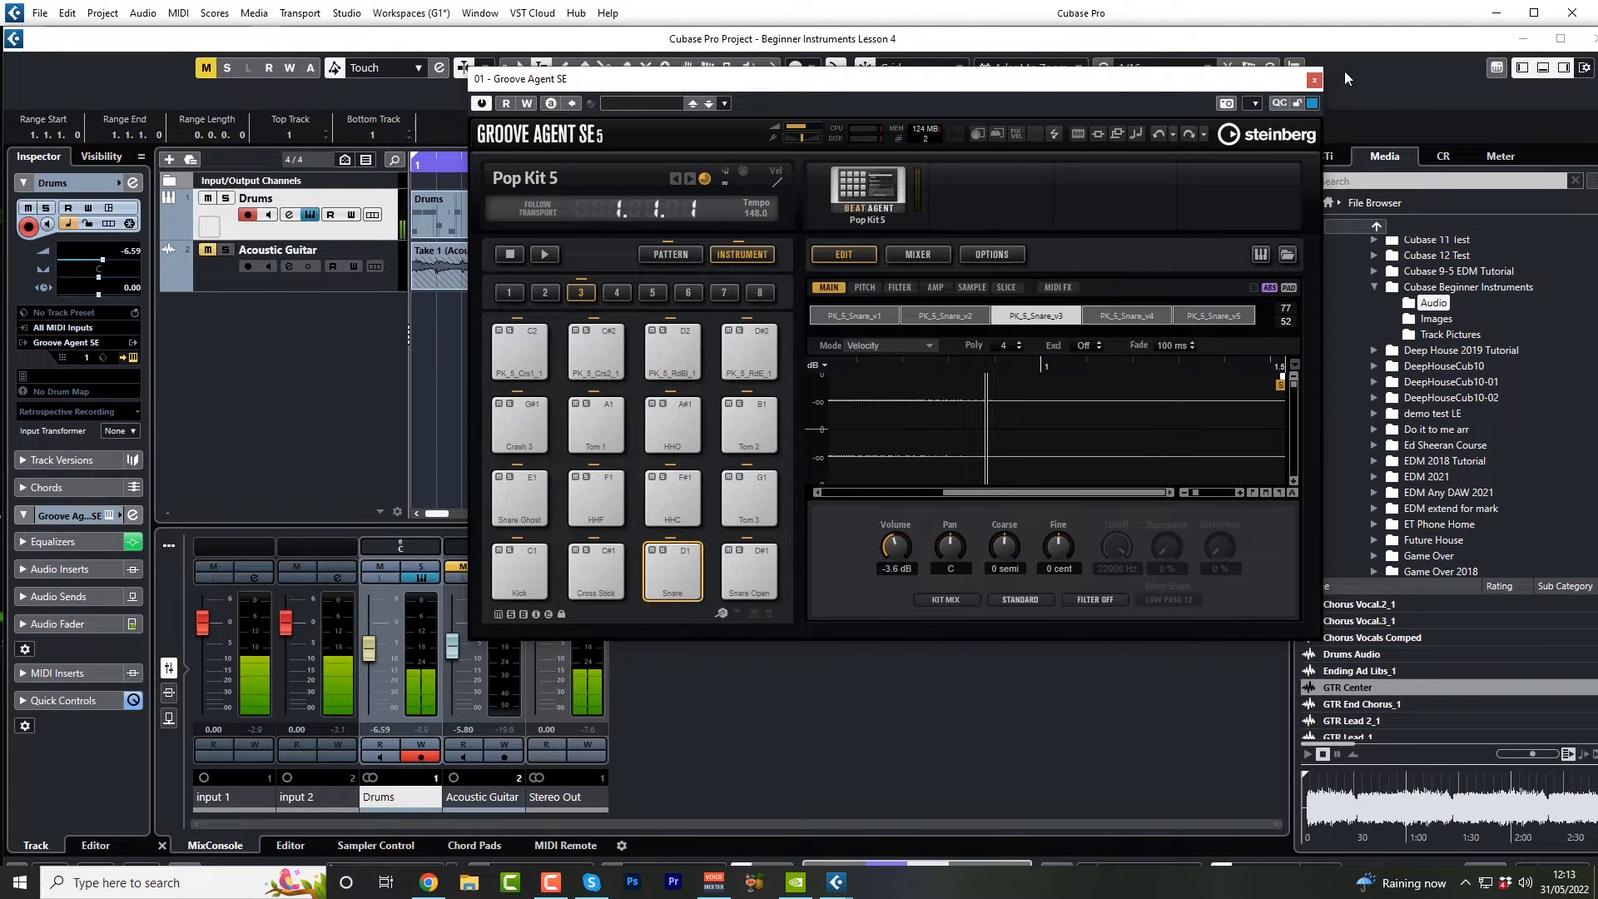
click(1314, 79)
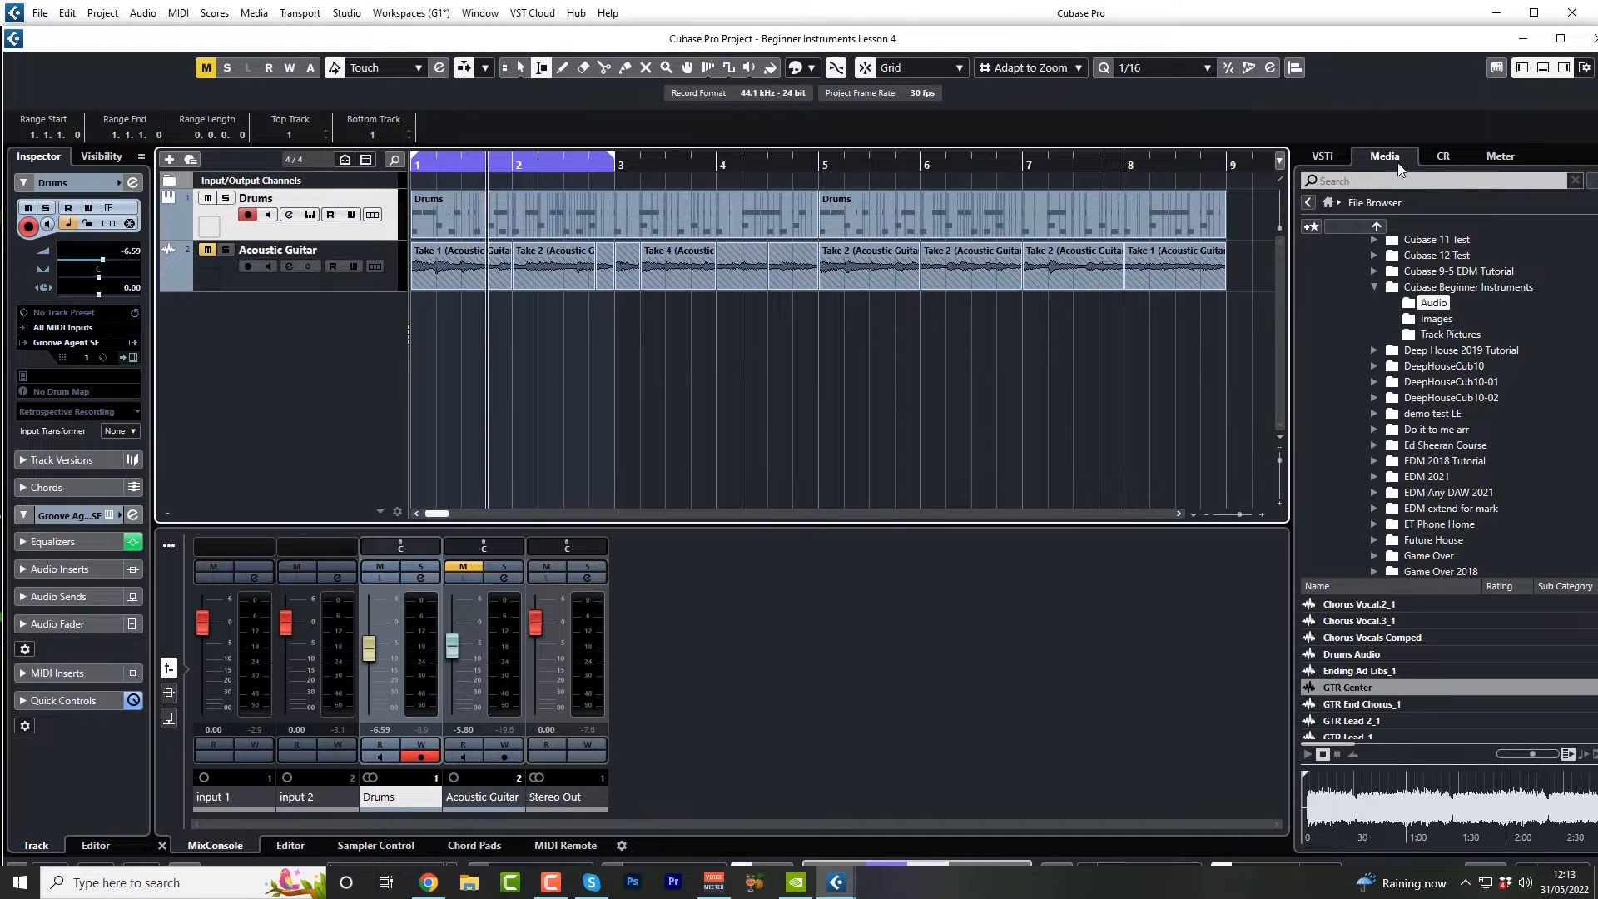
- Open the File Browser from the media home view and locate the Audio folder of the Cubase Beginner Instruments project
click(1326, 203)
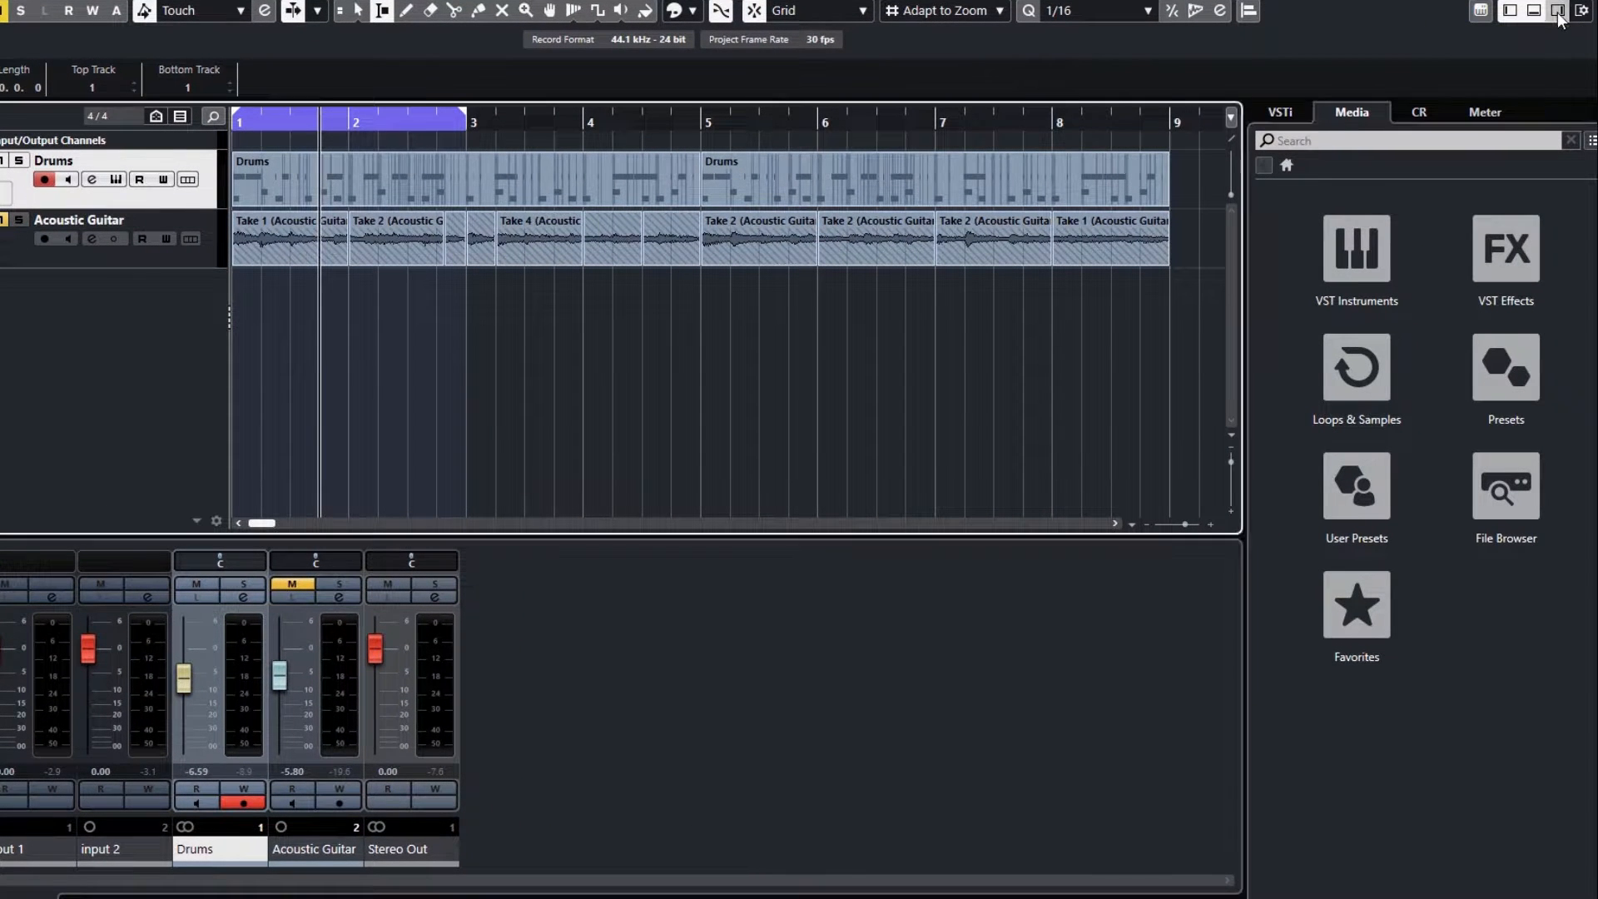
click(1505, 491)
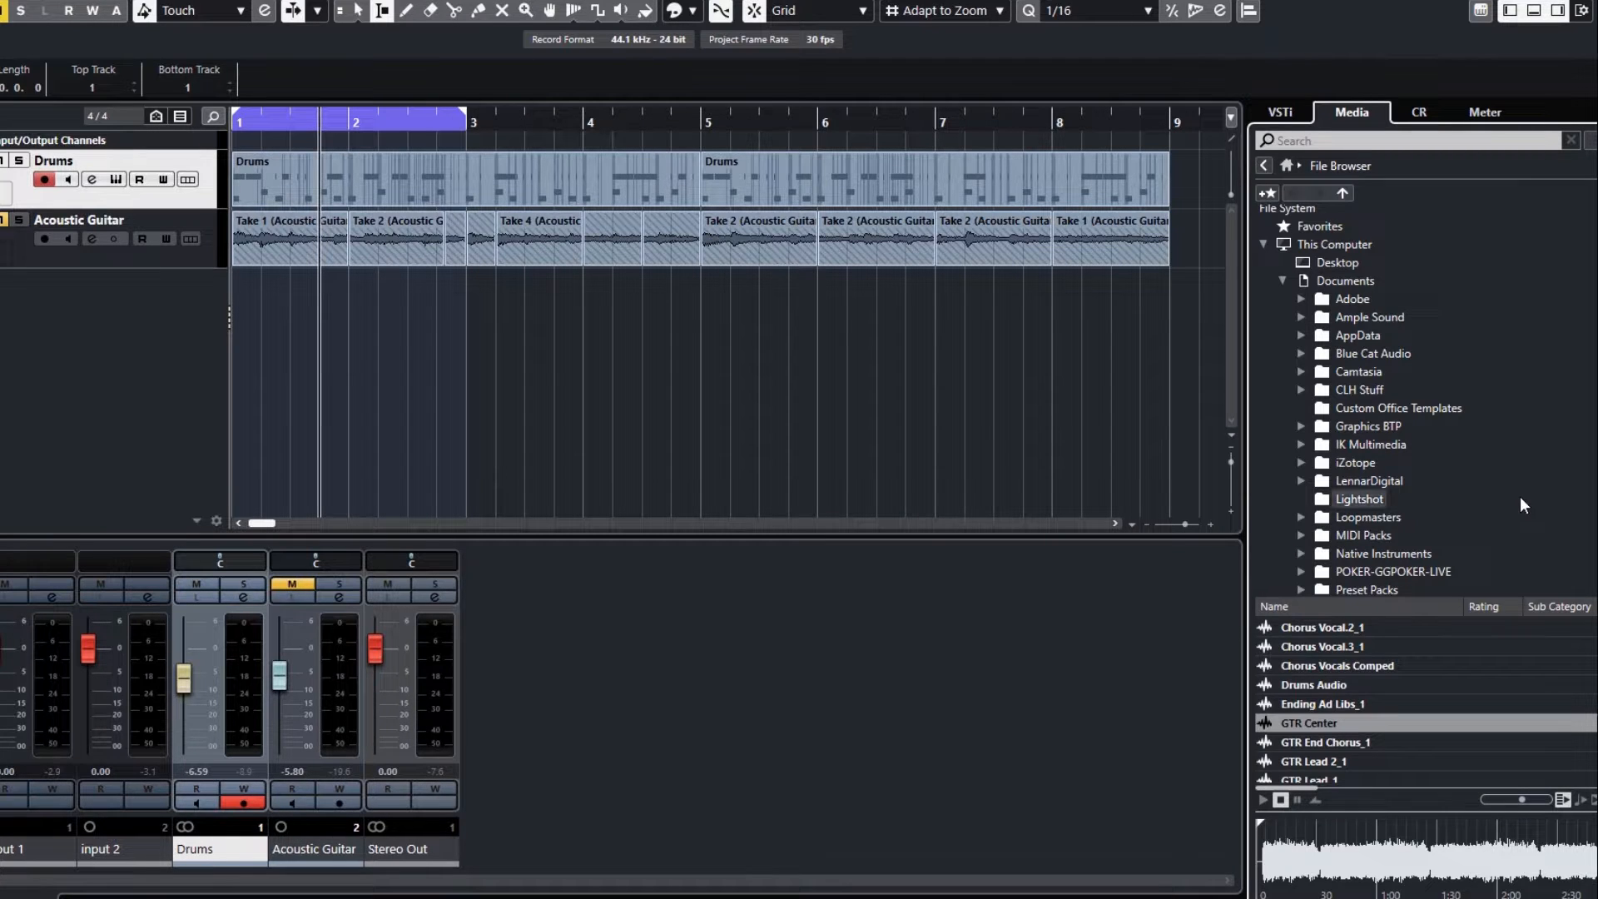
scroll(1364, 476, down, 3)
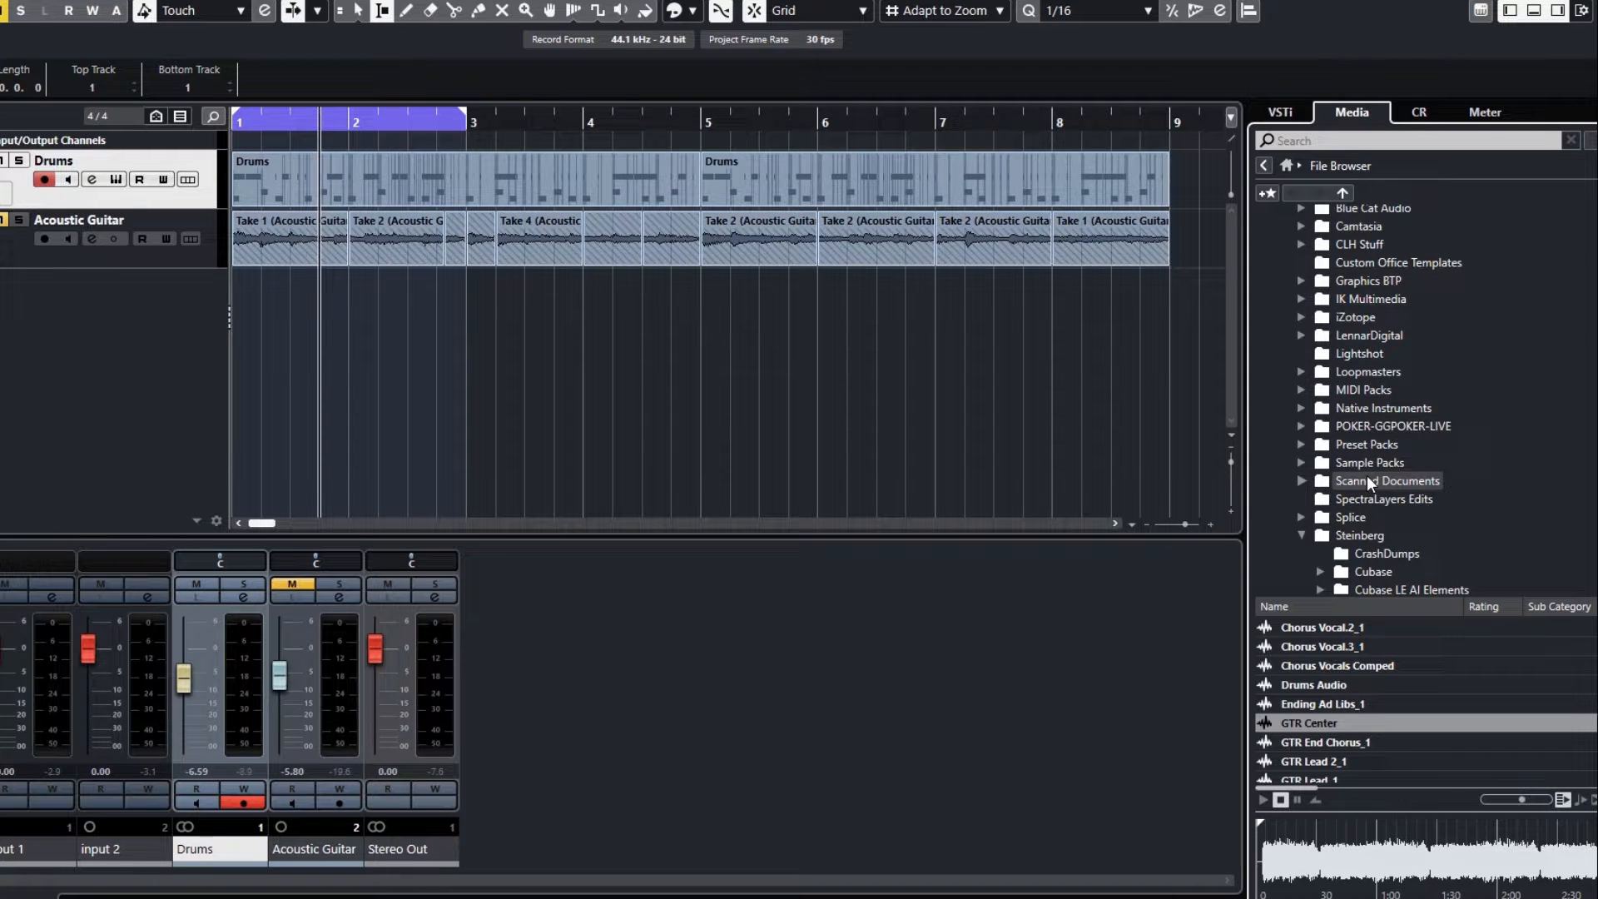
scroll(1366, 476, down, 2)
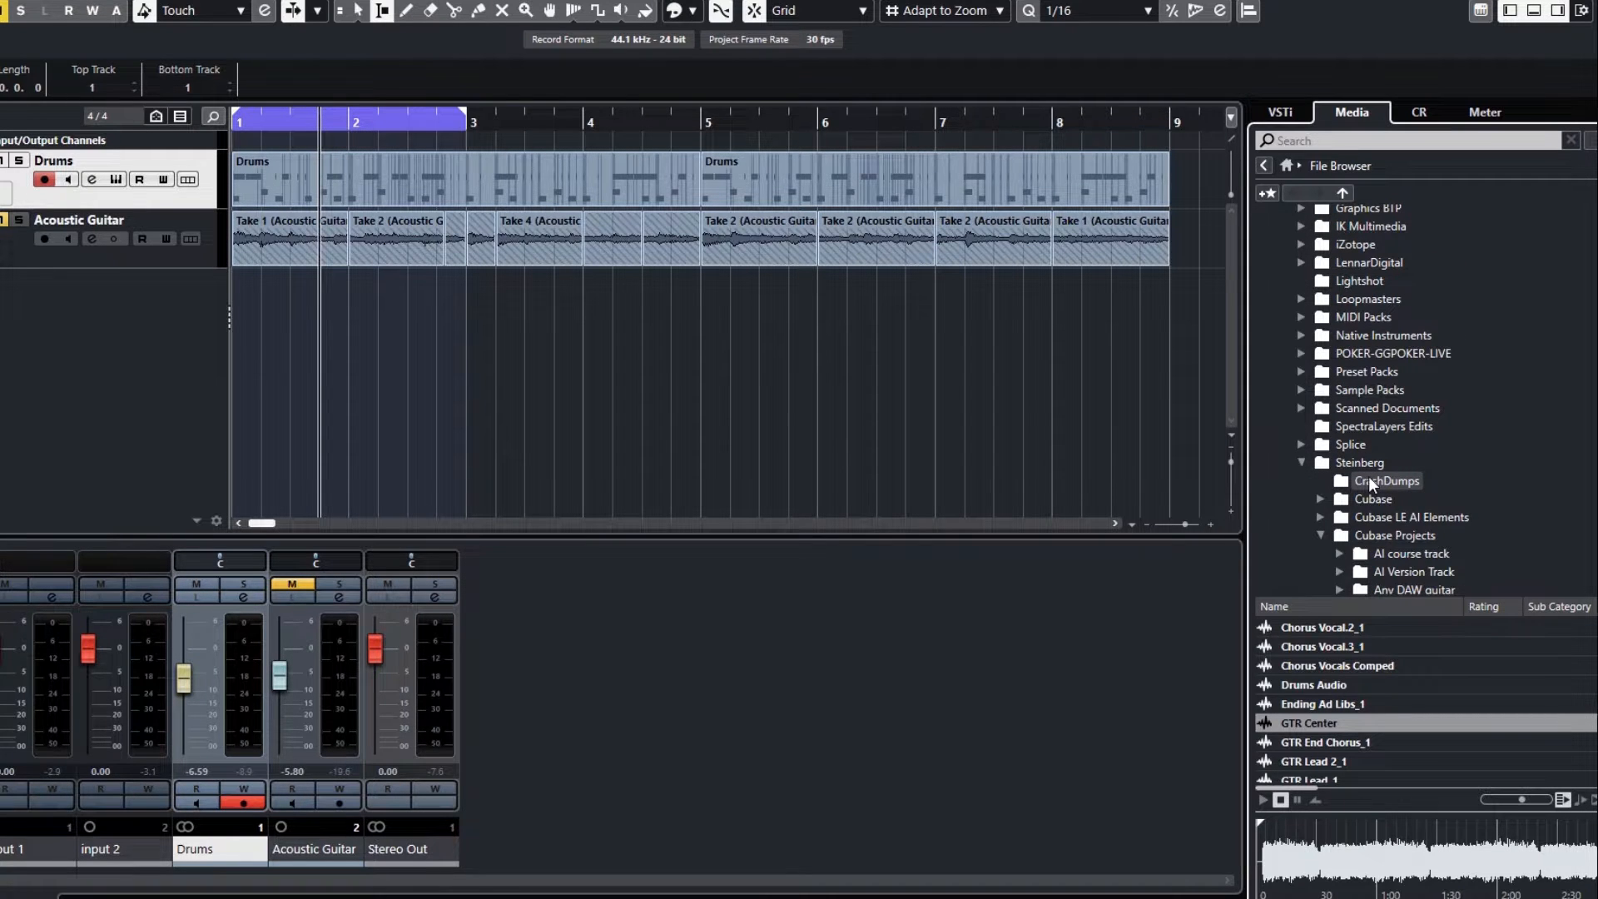
scroll(1390, 391, down, 5)
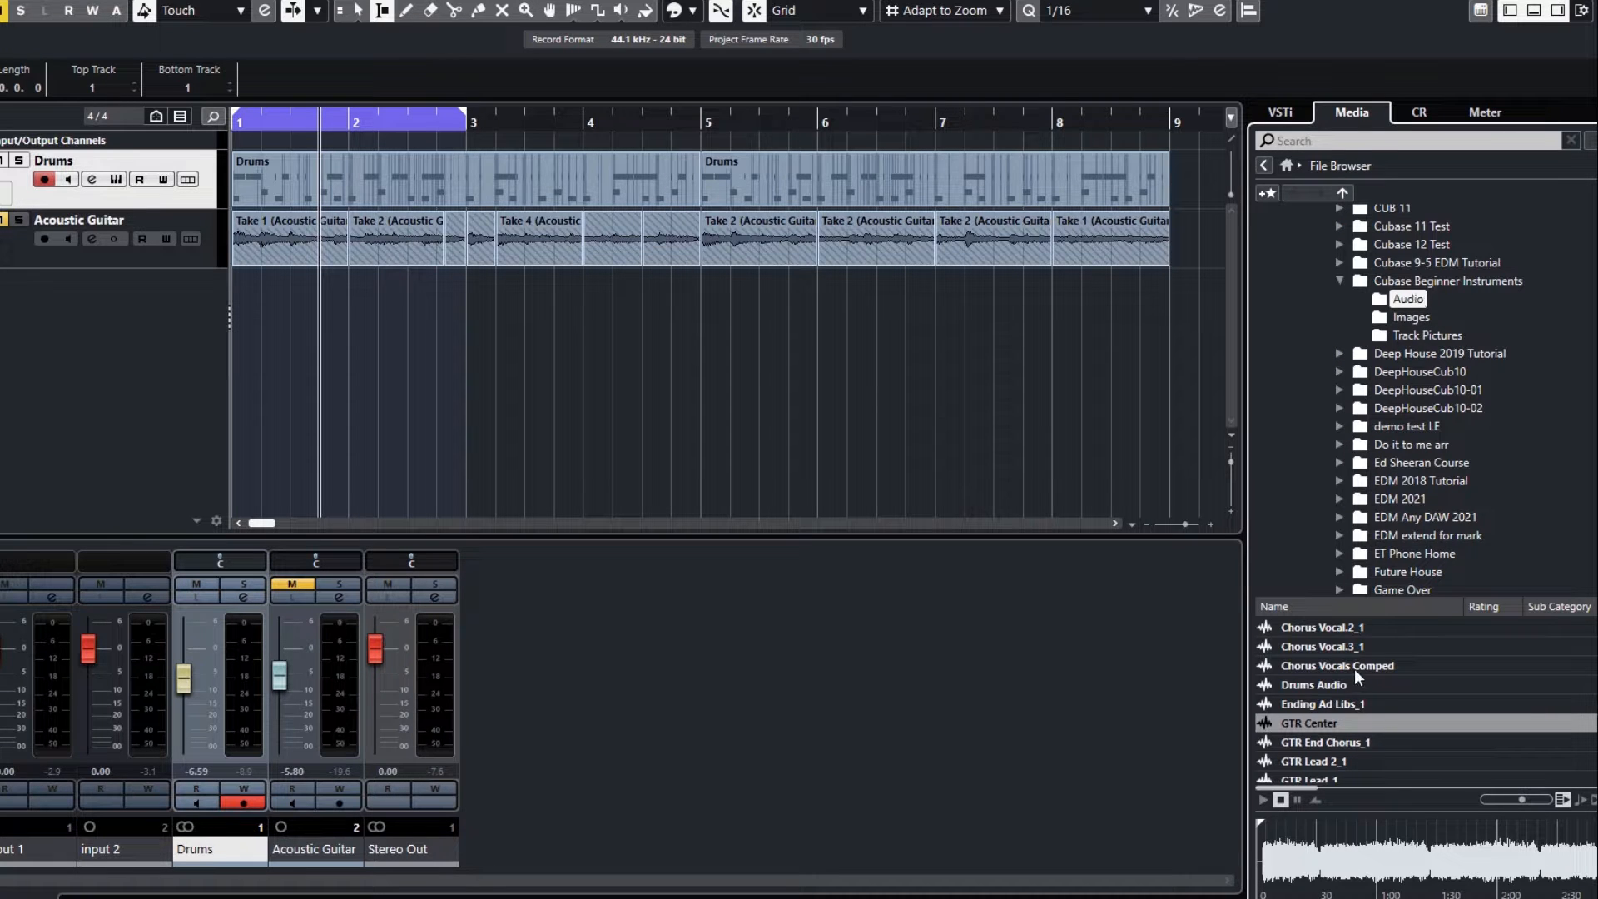
- Import the GTR Center audio file from the project's Audio folder onto a new track starting at bar 1
scroll(1351, 671, down, 5)
scroll(1351, 676, up, 8)
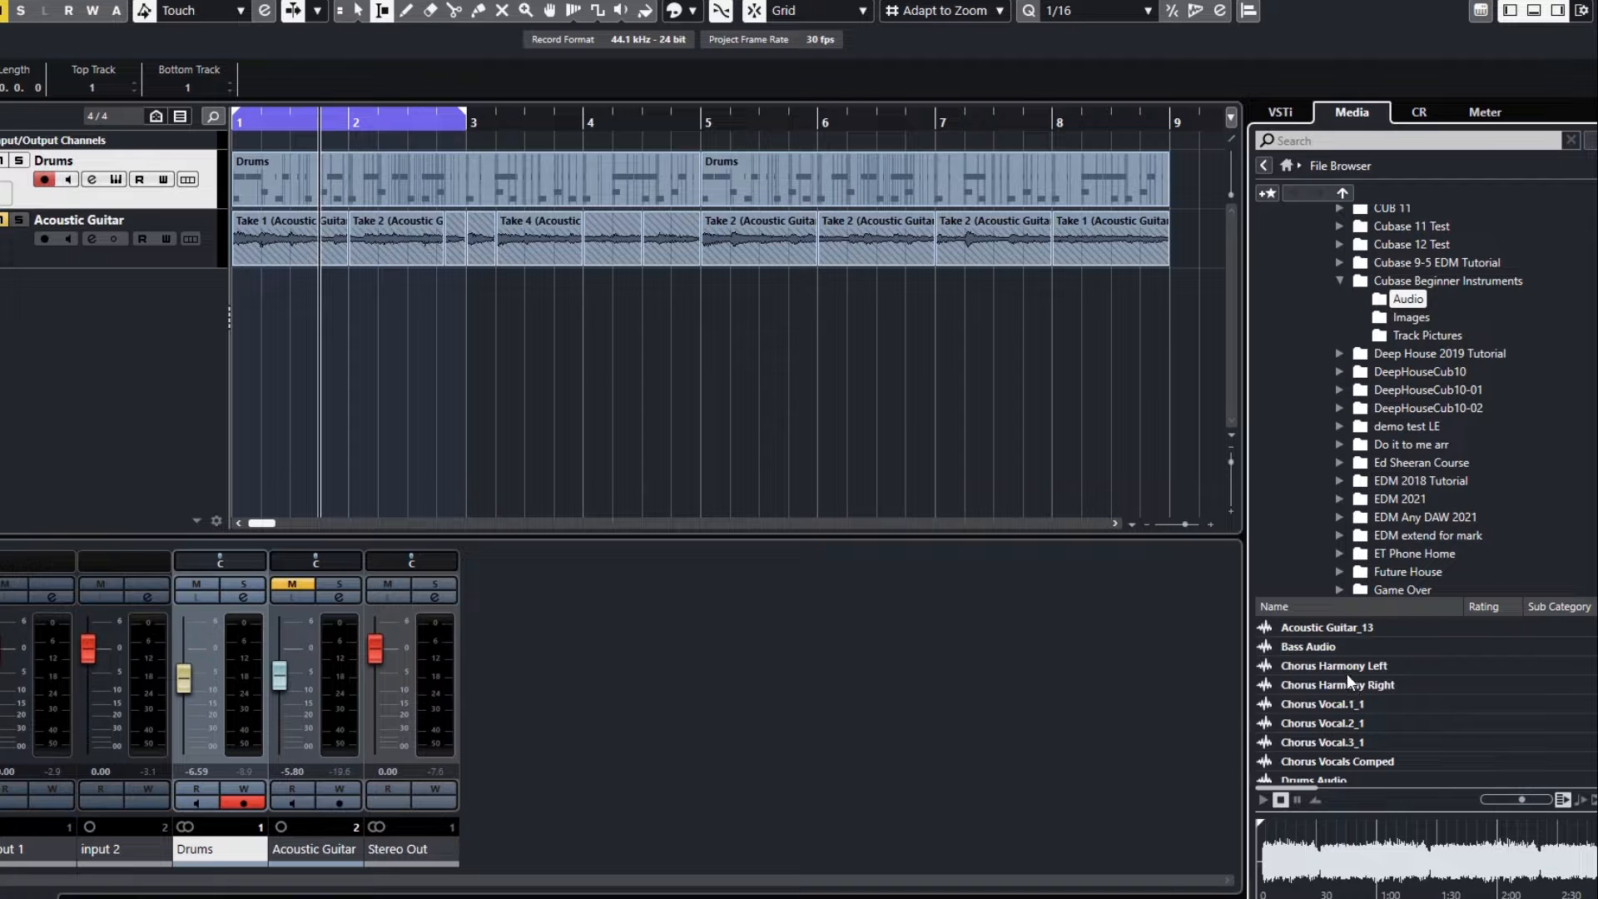
scroll(1344, 674, down, 8)
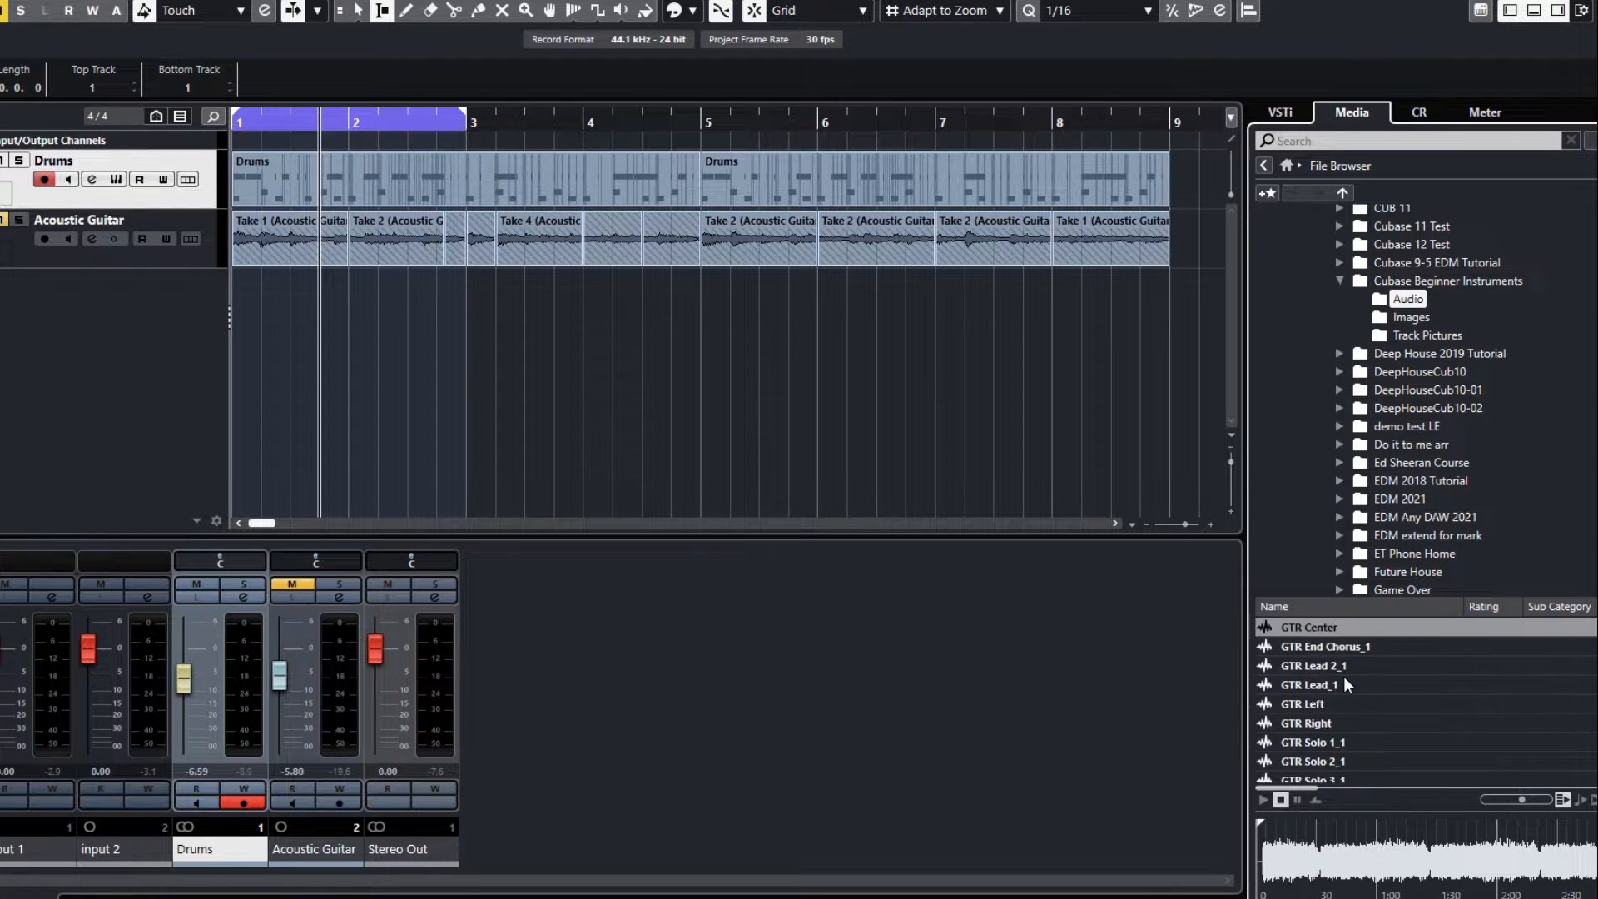
scroll(1343, 699, up, 5)
scroll(1343, 699, up, 1)
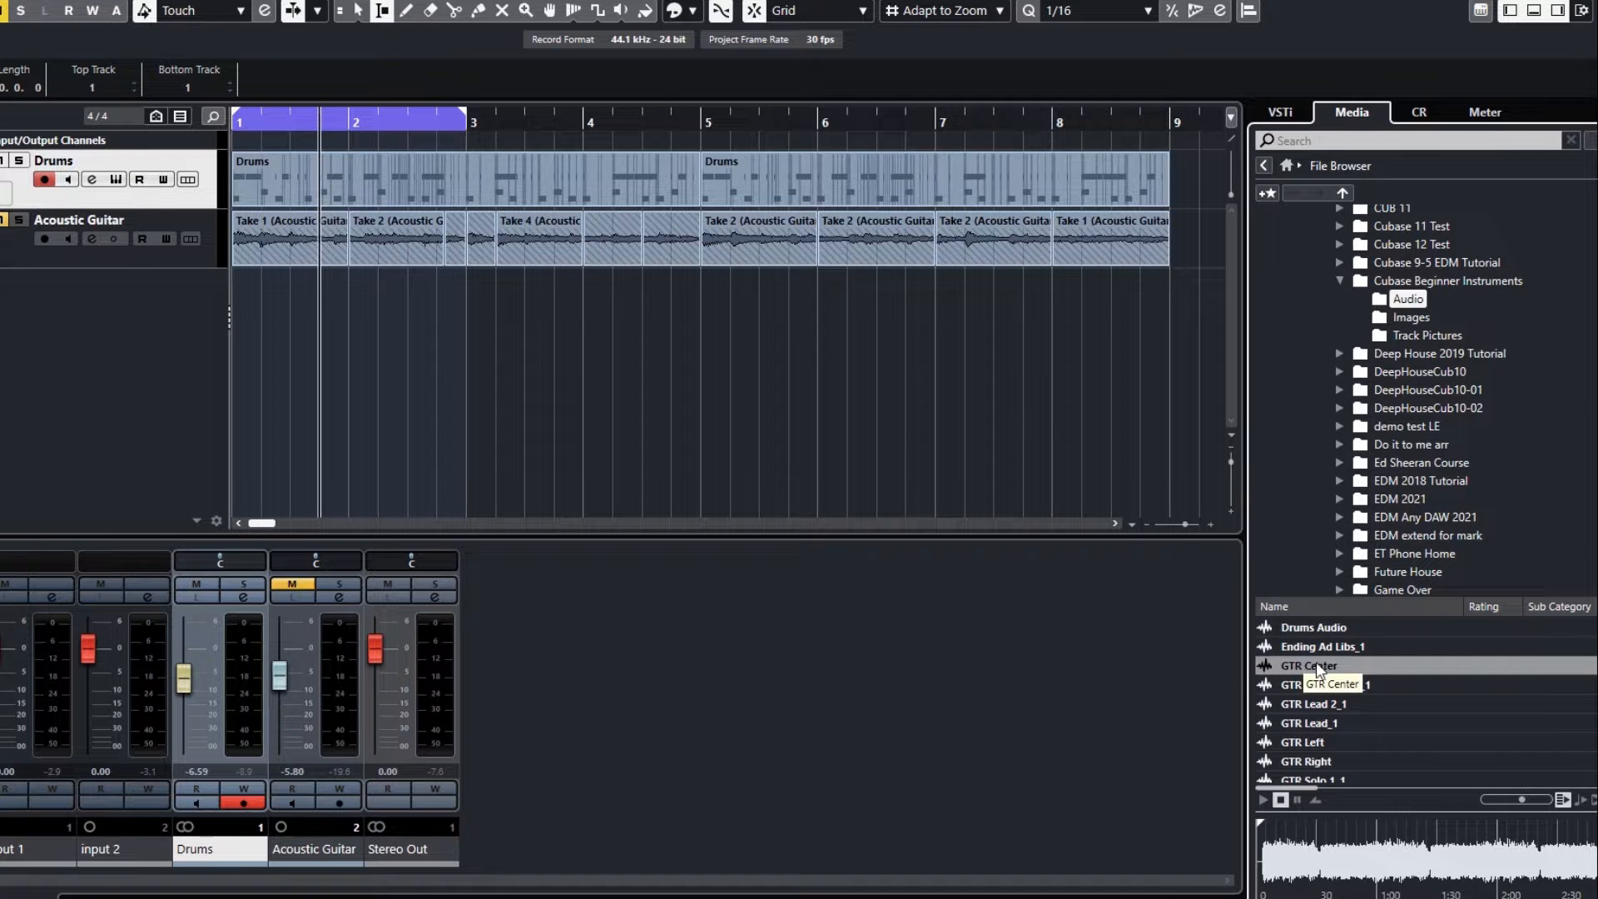
drag(1316, 662, 243, 290)
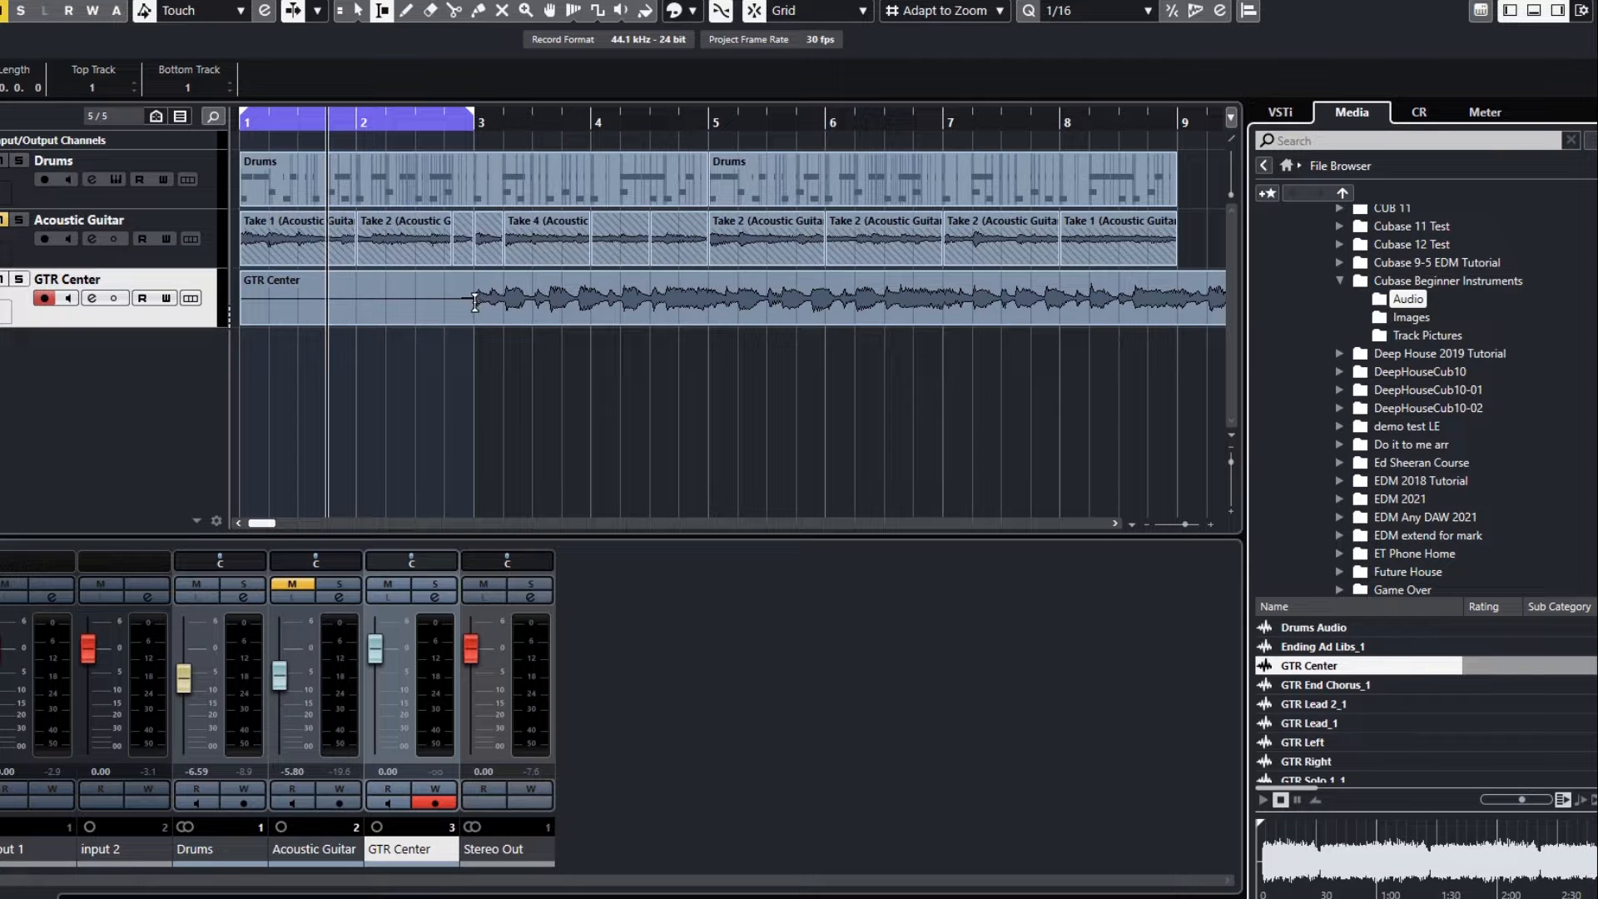
- Activate the Object Selection tool and hide the media browser zone to widen the arrangement view
click(454, 11)
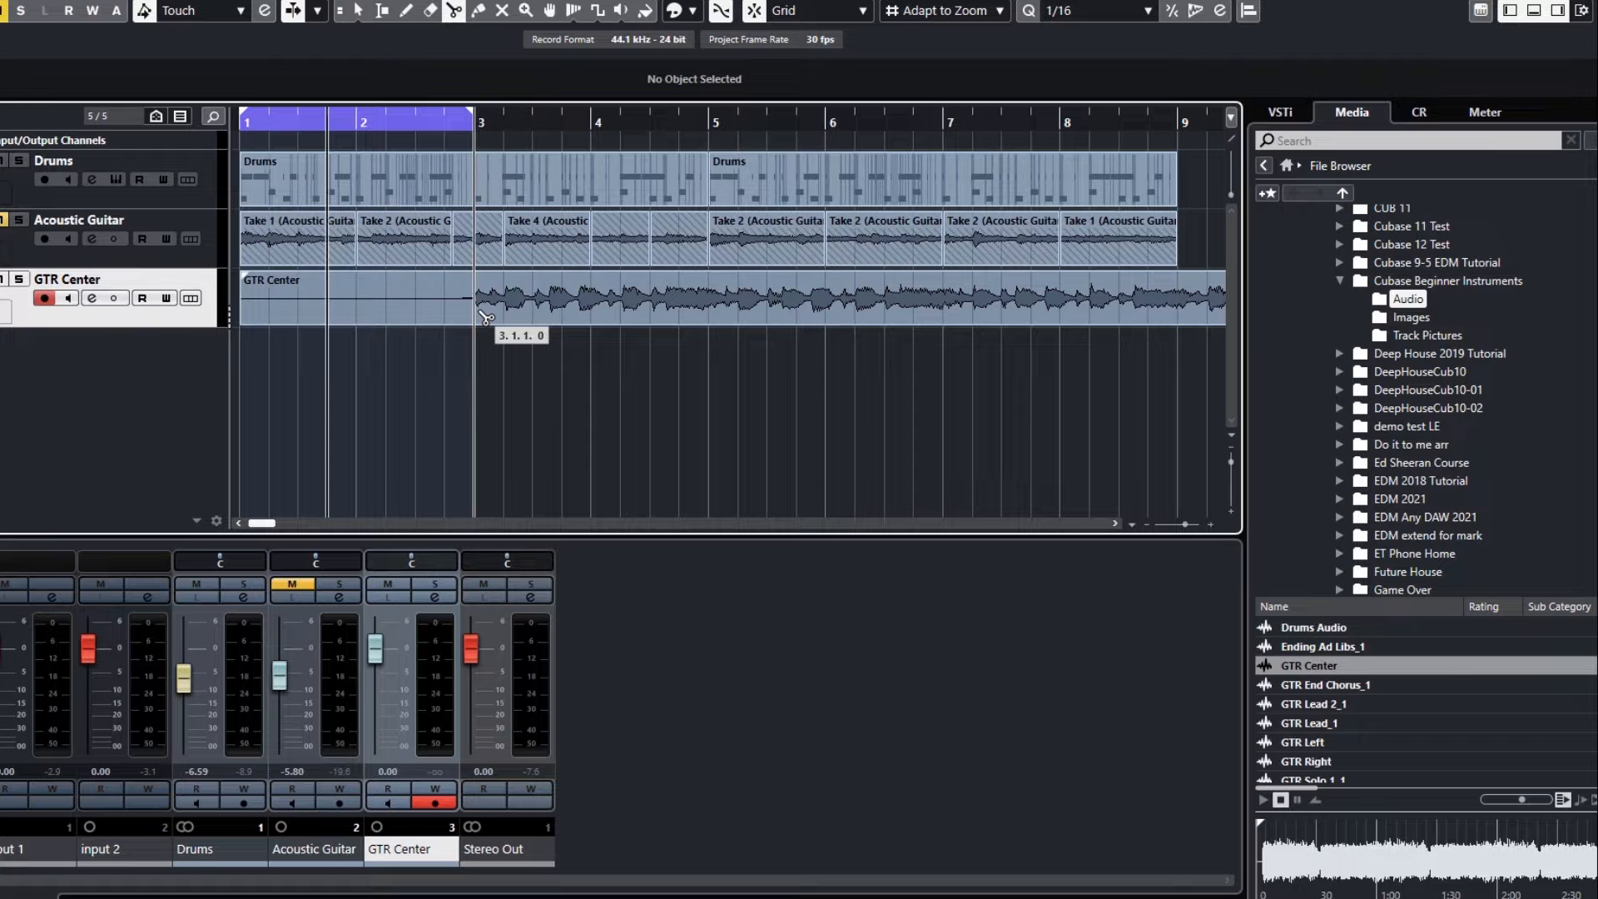
click(357, 10)
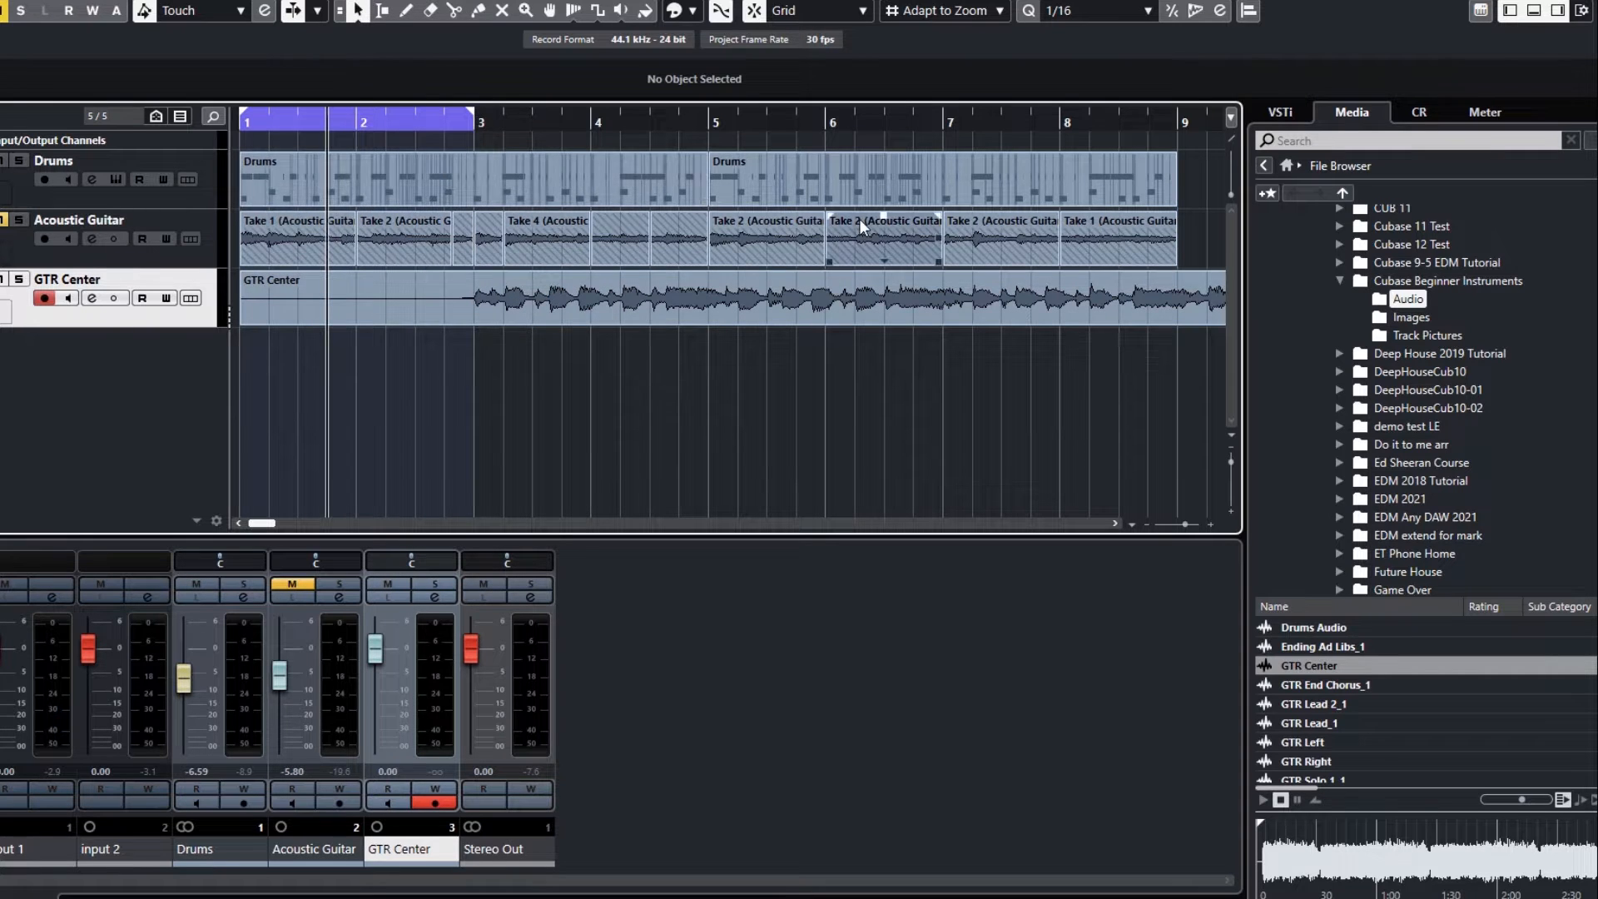
click(1557, 11)
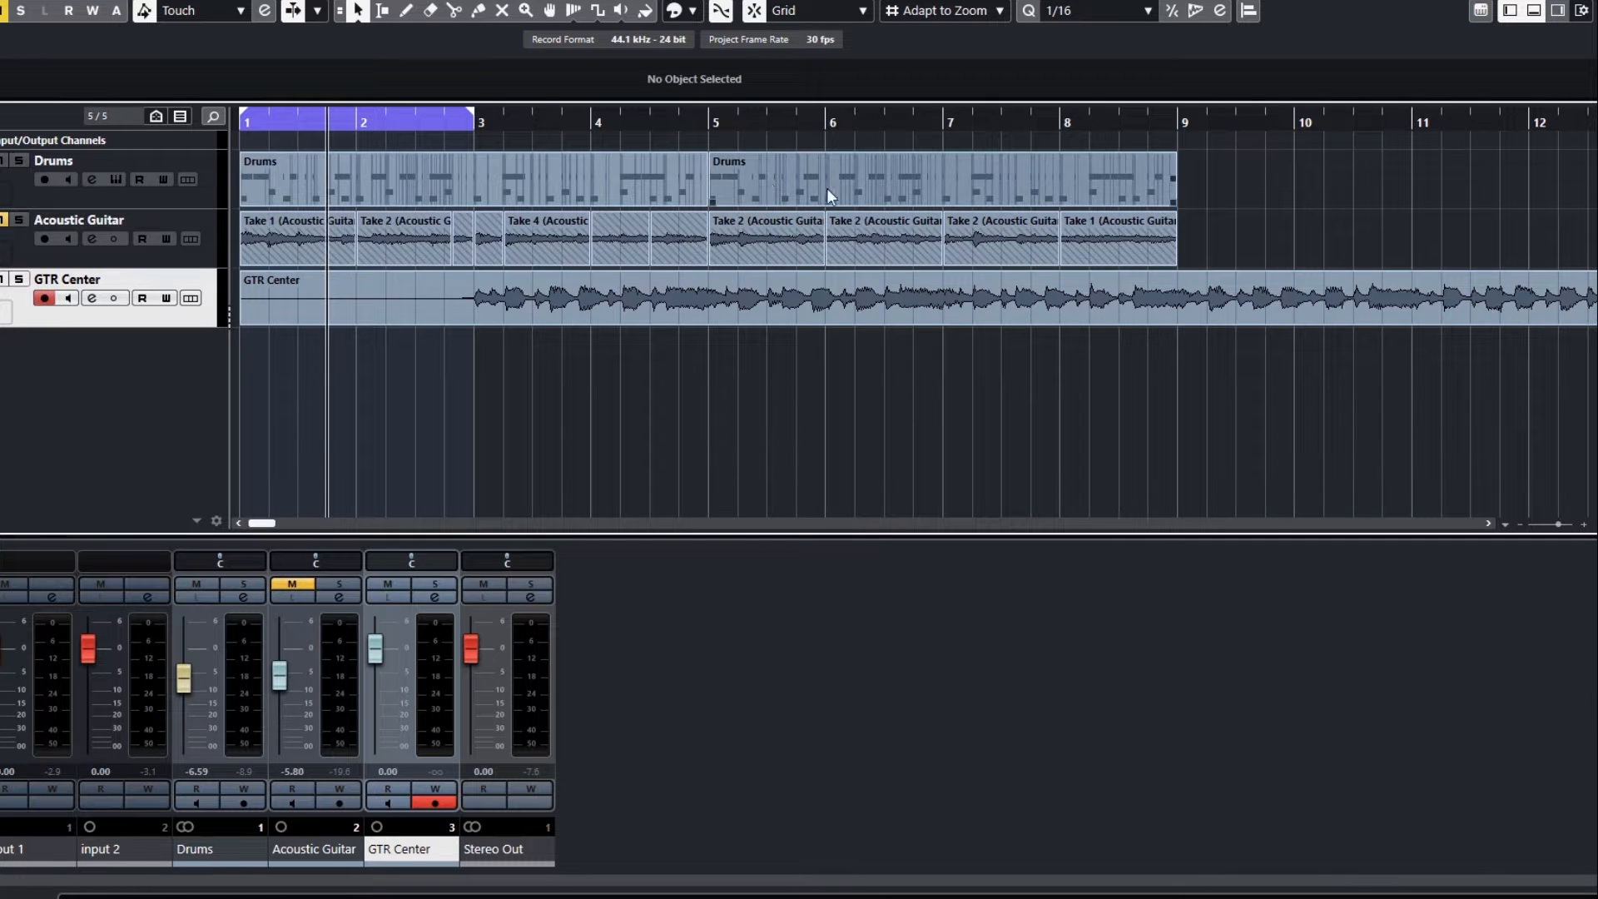
- Move all Drums and Acoustic Guitar events to start at bar 3, with the cycle range spanning bars 3 to 5 and the playhead at bar 3
drag(647, 235, 268, 169)
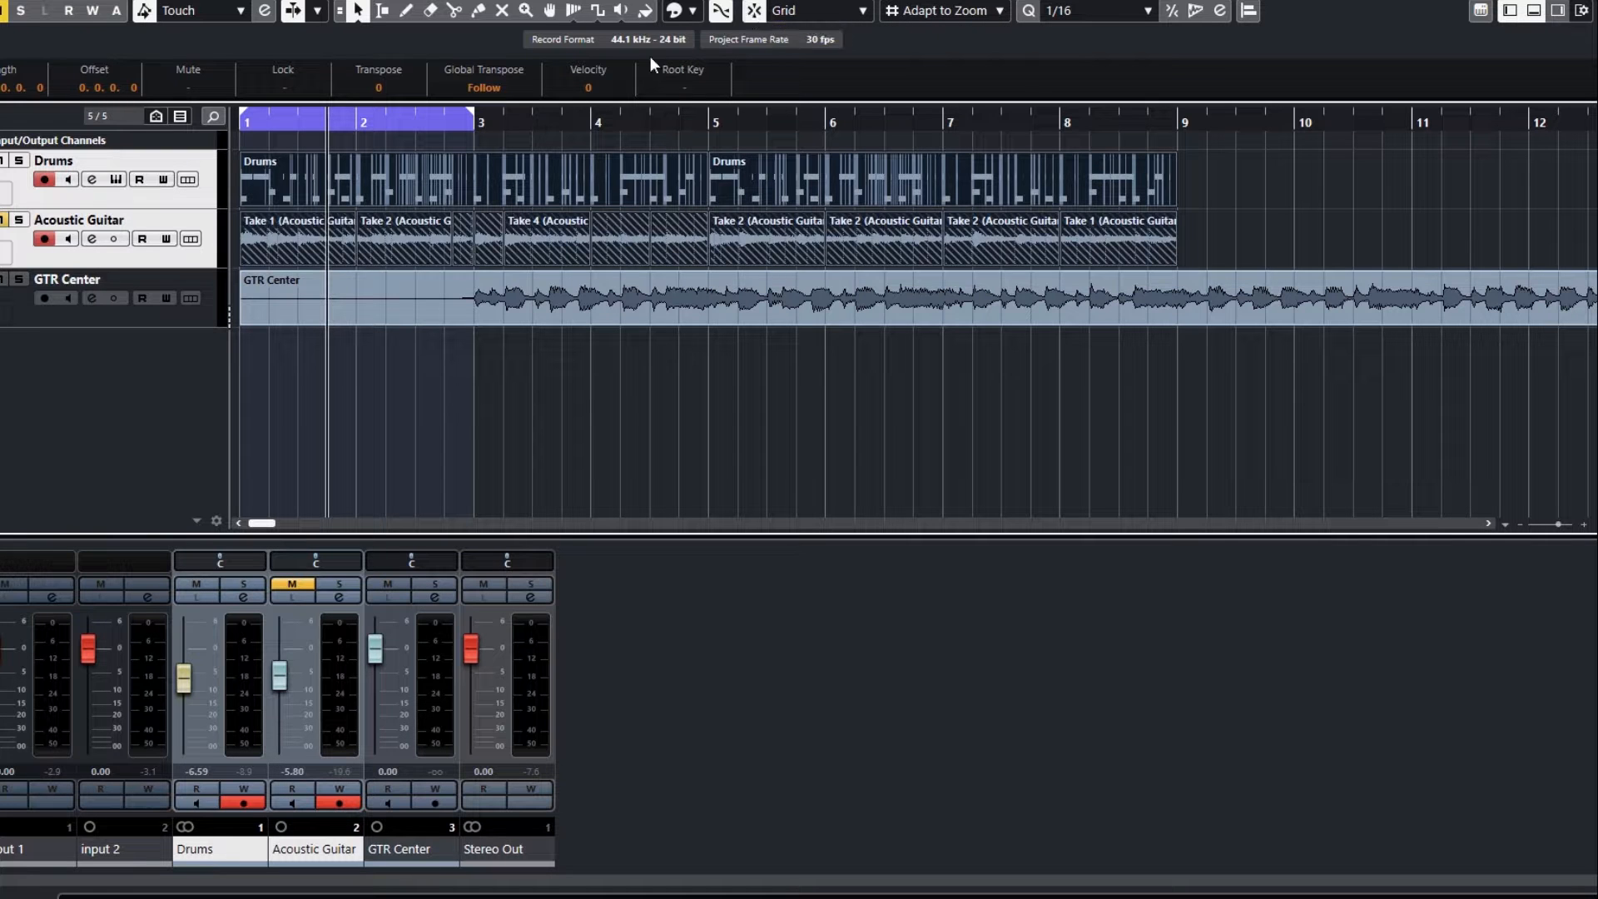
drag(291, 178, 517, 193)
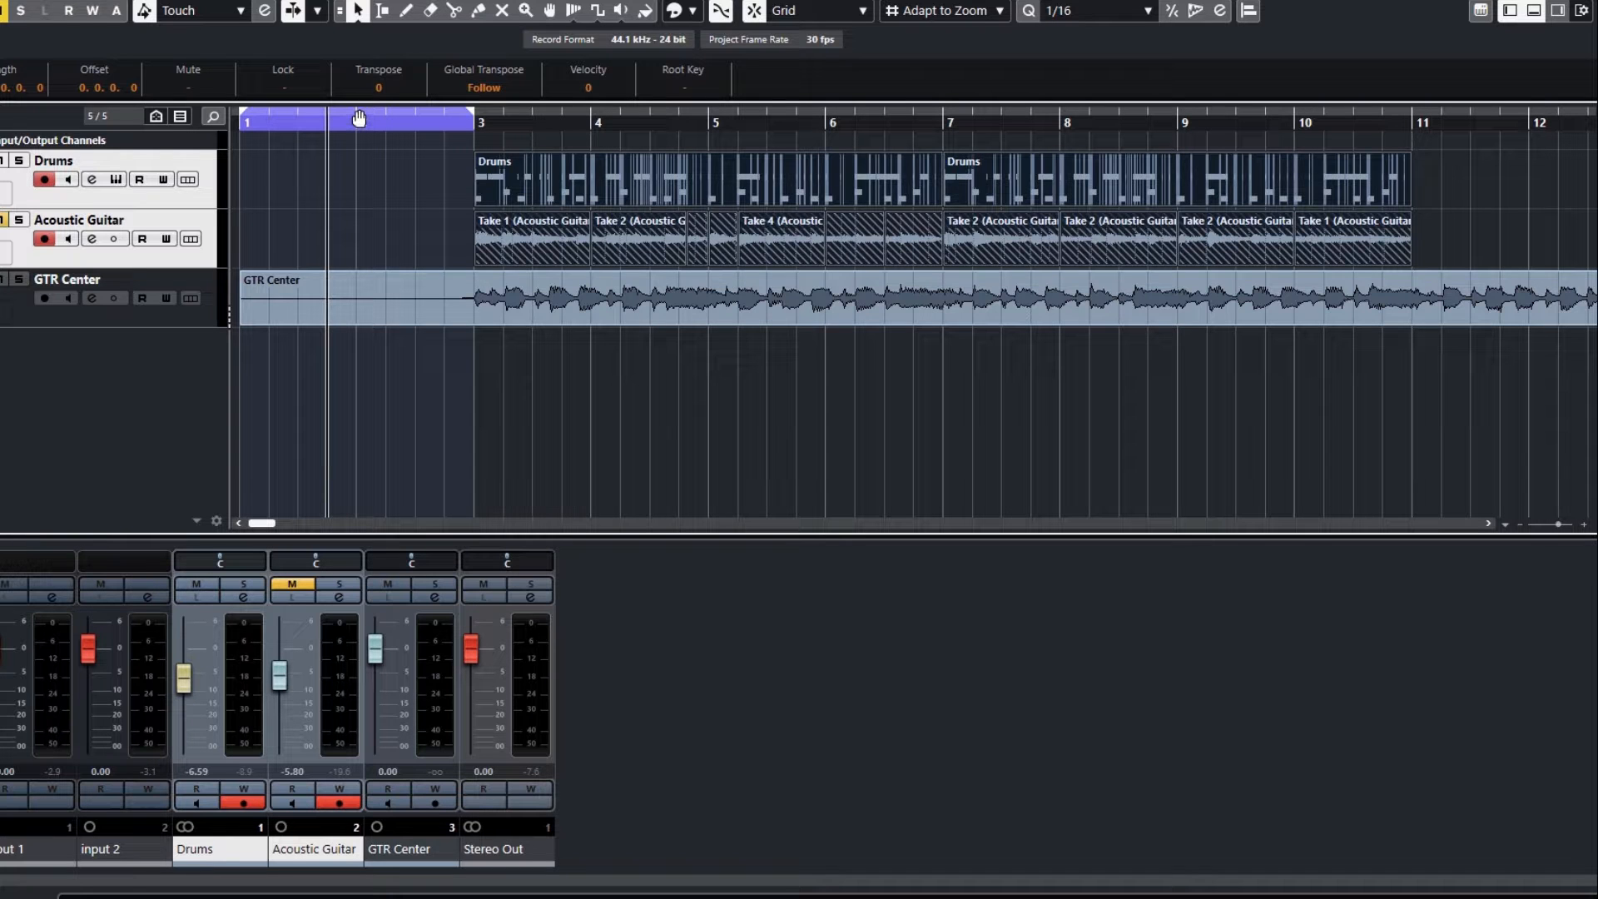
drag(359, 119, 593, 125)
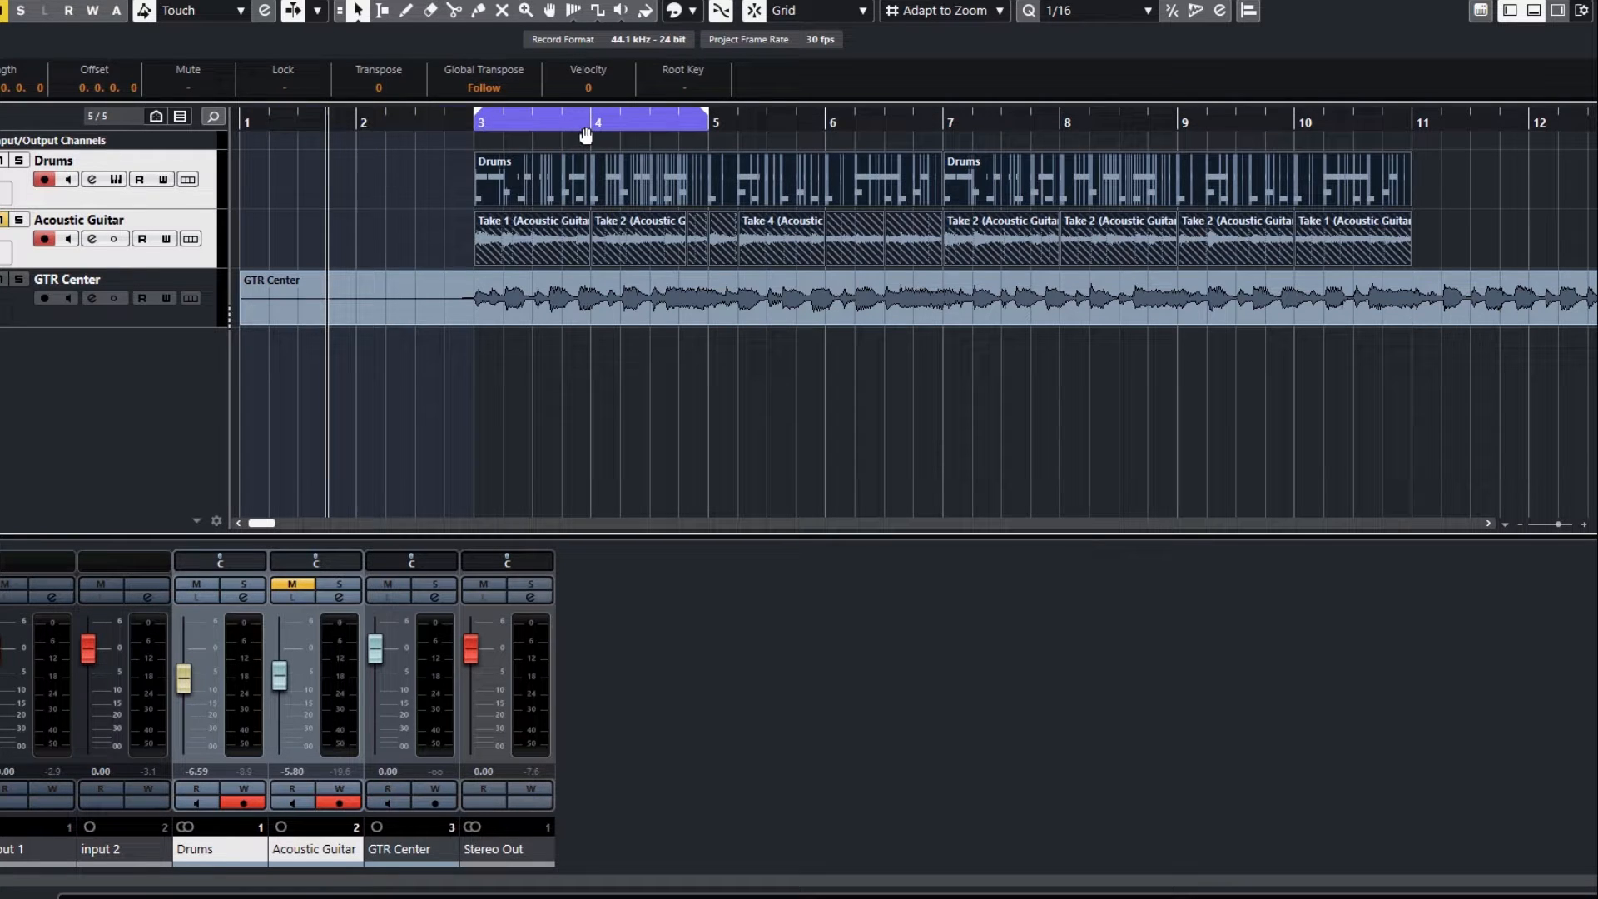
click(471, 124)
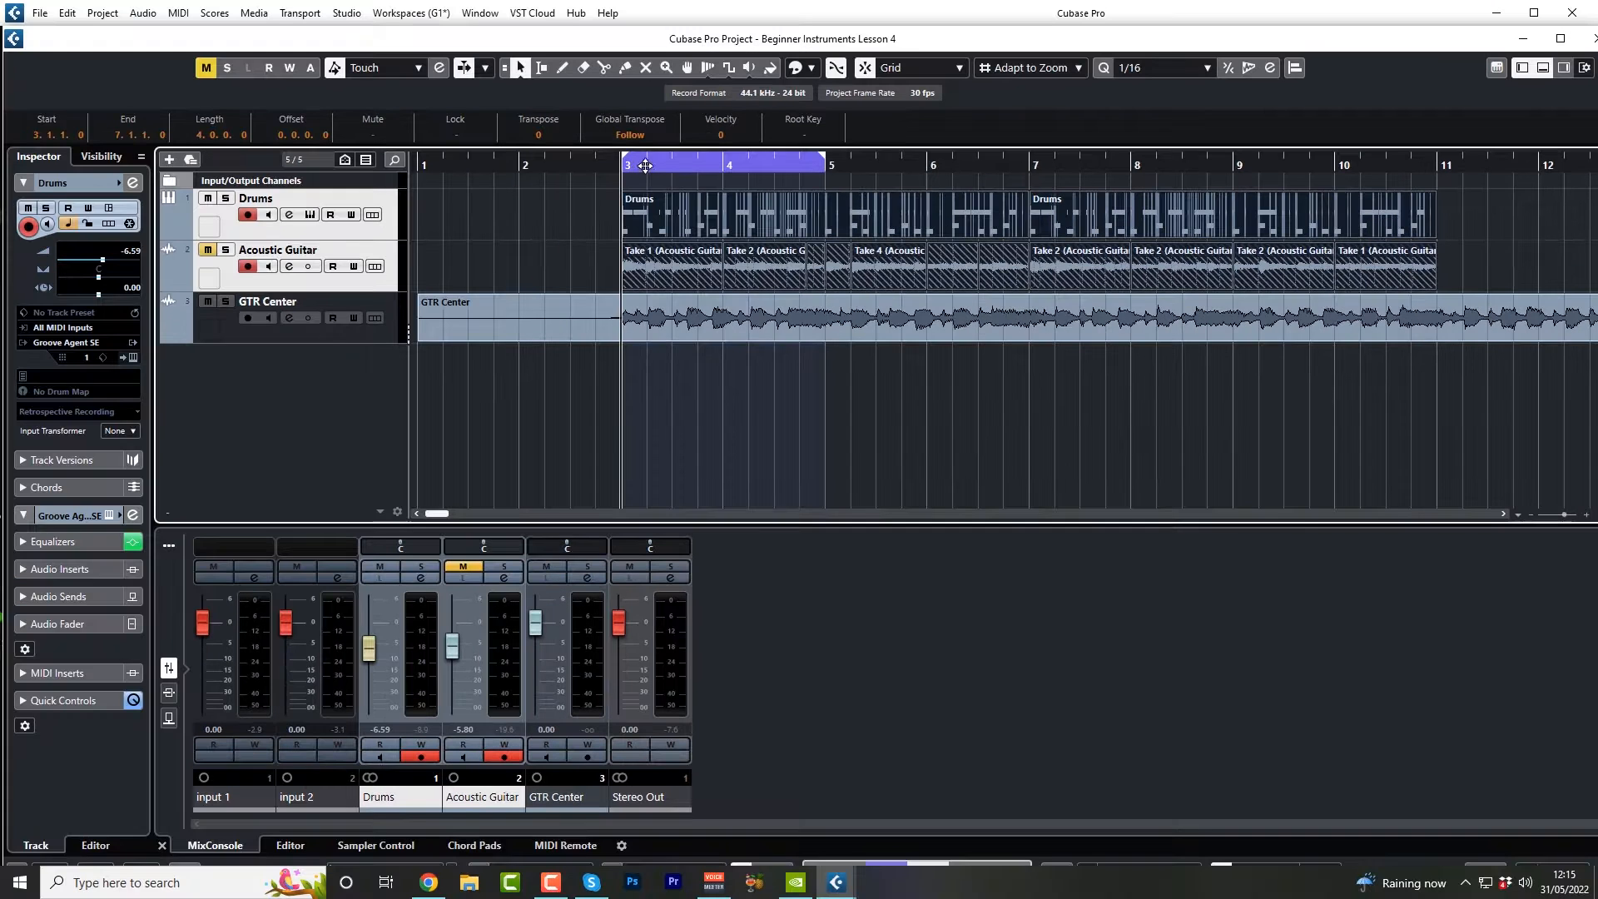
- Lower the GTR Center track's volume to -7.12 dB
click(383, 338)
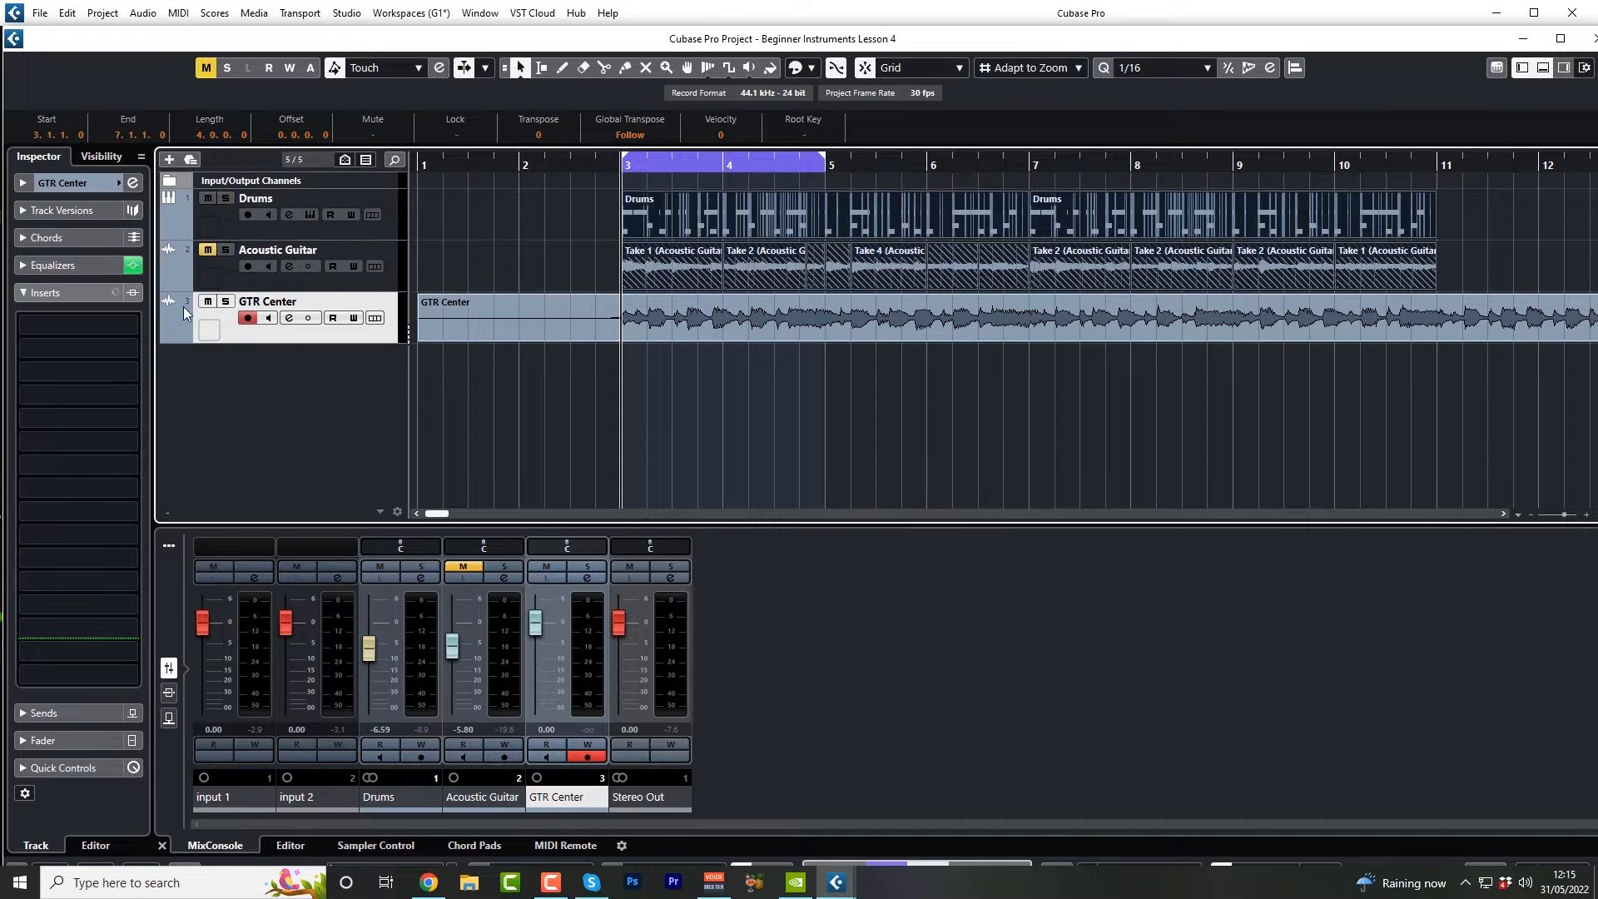
click(88, 182)
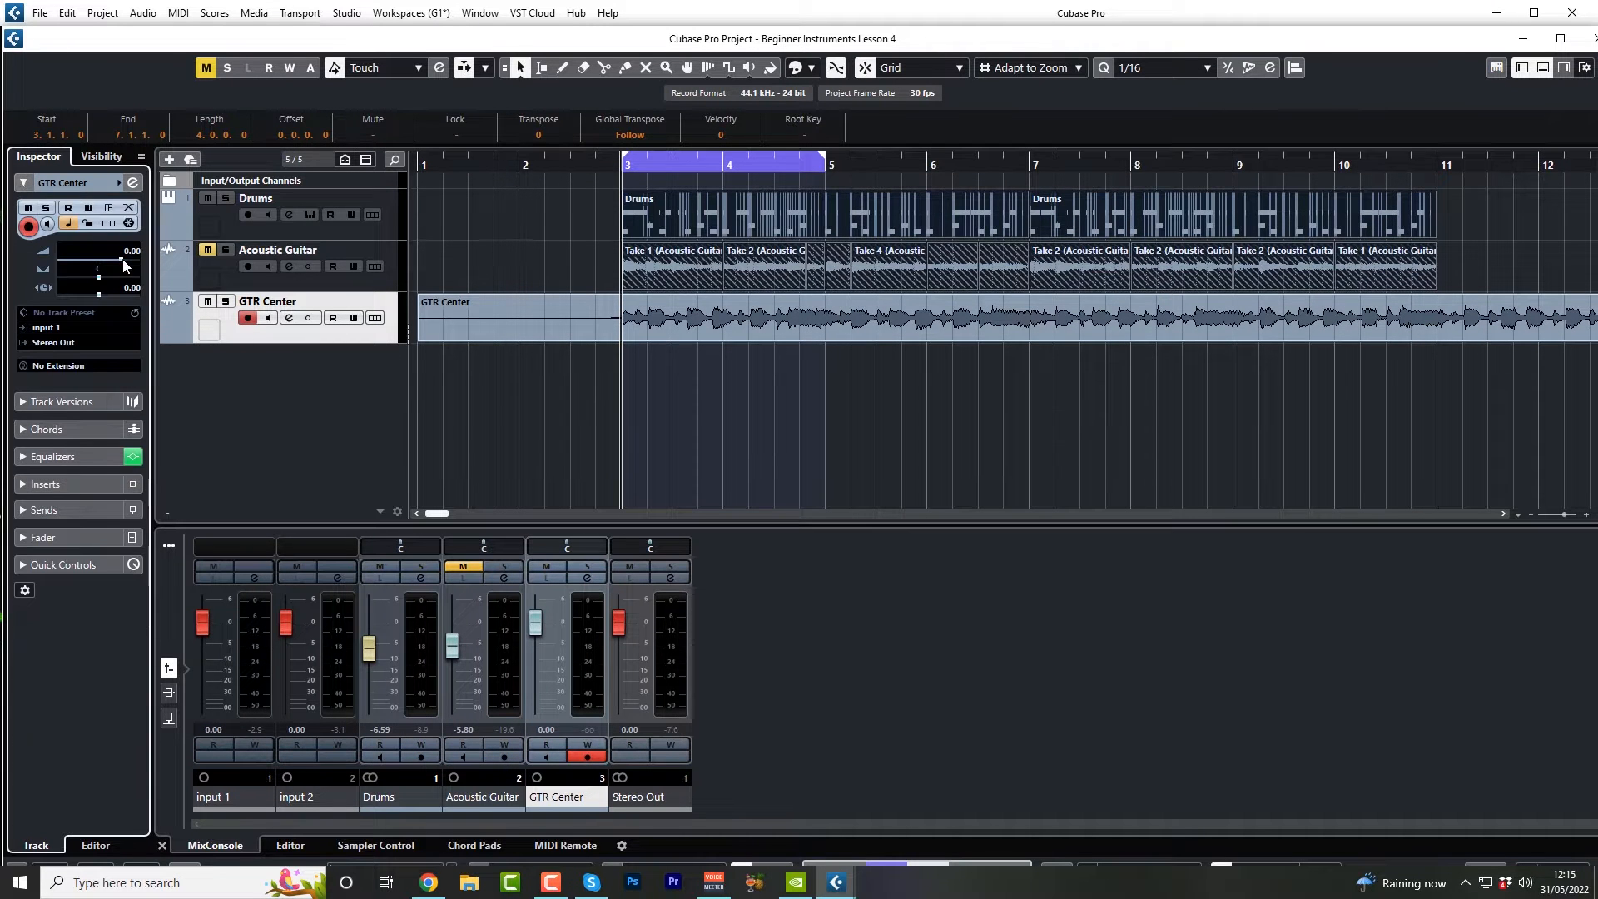
mouse_move(134, 257)
mouse_down()
mouse_move(128, 286)
mouse_move(138, 257)
mouse_move(115, 265)
mouse_move(127, 271)
mouse_up()
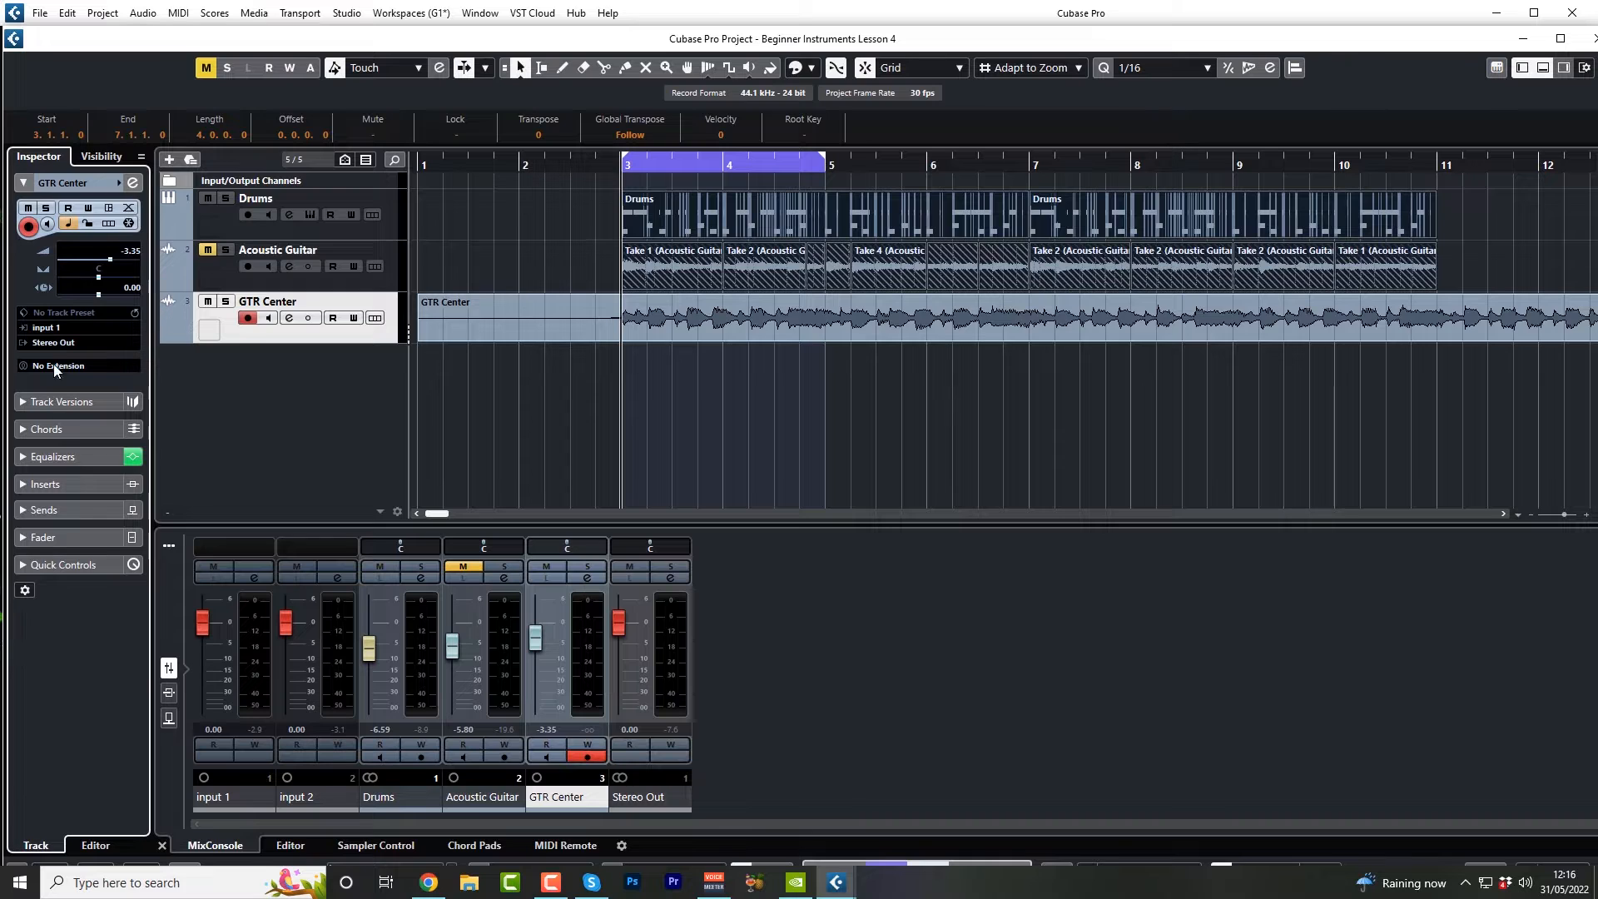
click(70, 539)
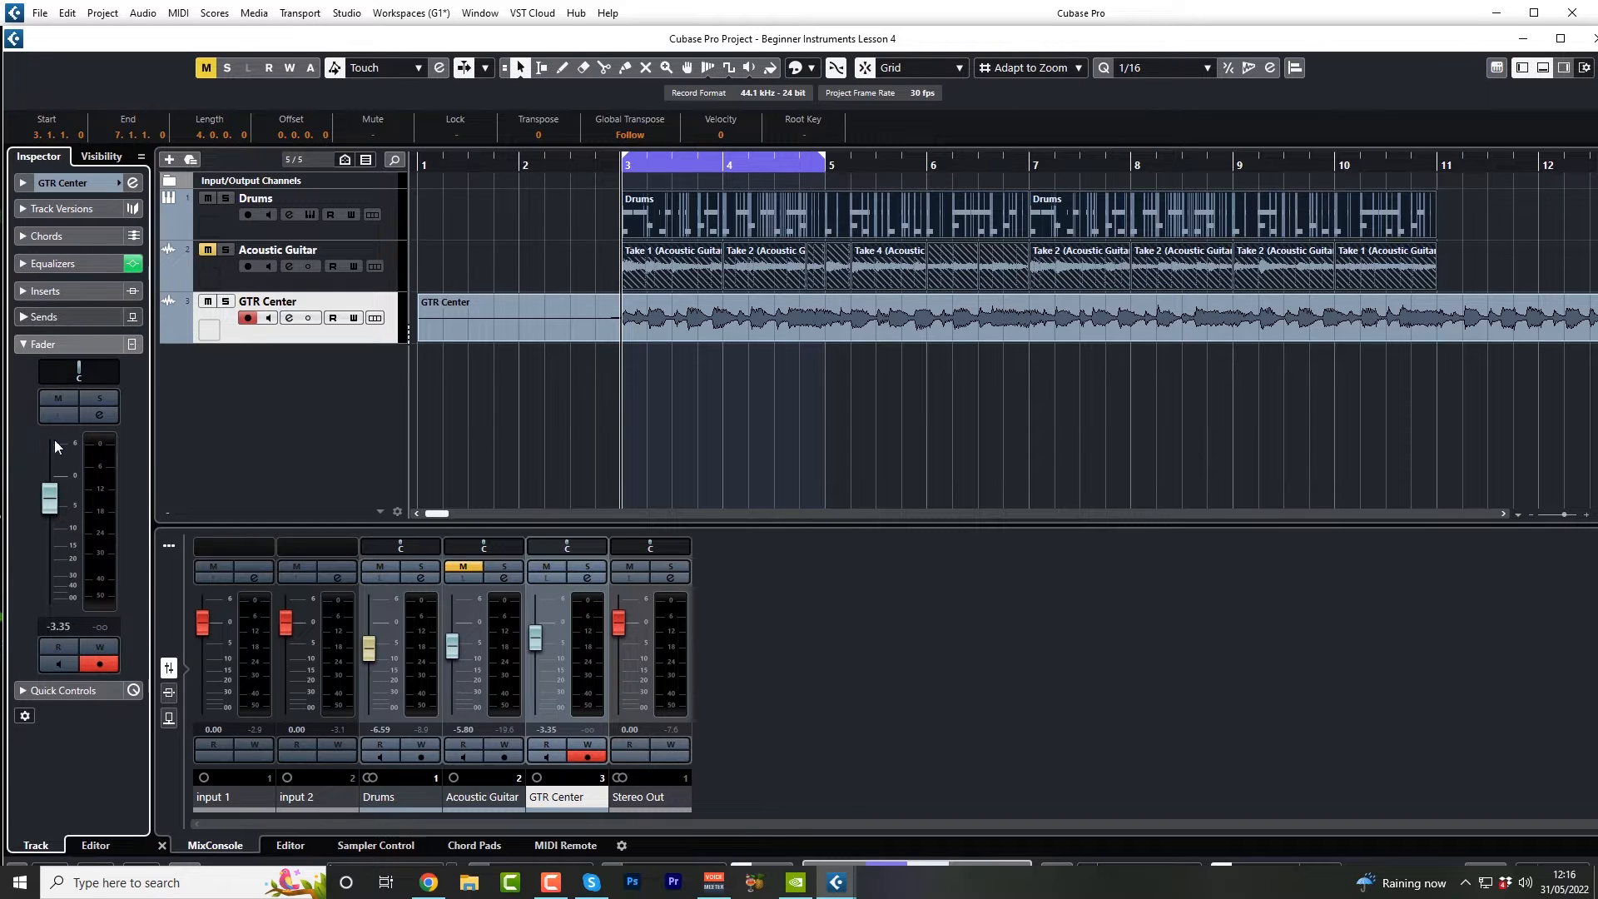
mouse_move(53, 505)
mouse_down()
mouse_move(53, 524)
mouse_move(53, 502)
mouse_up()
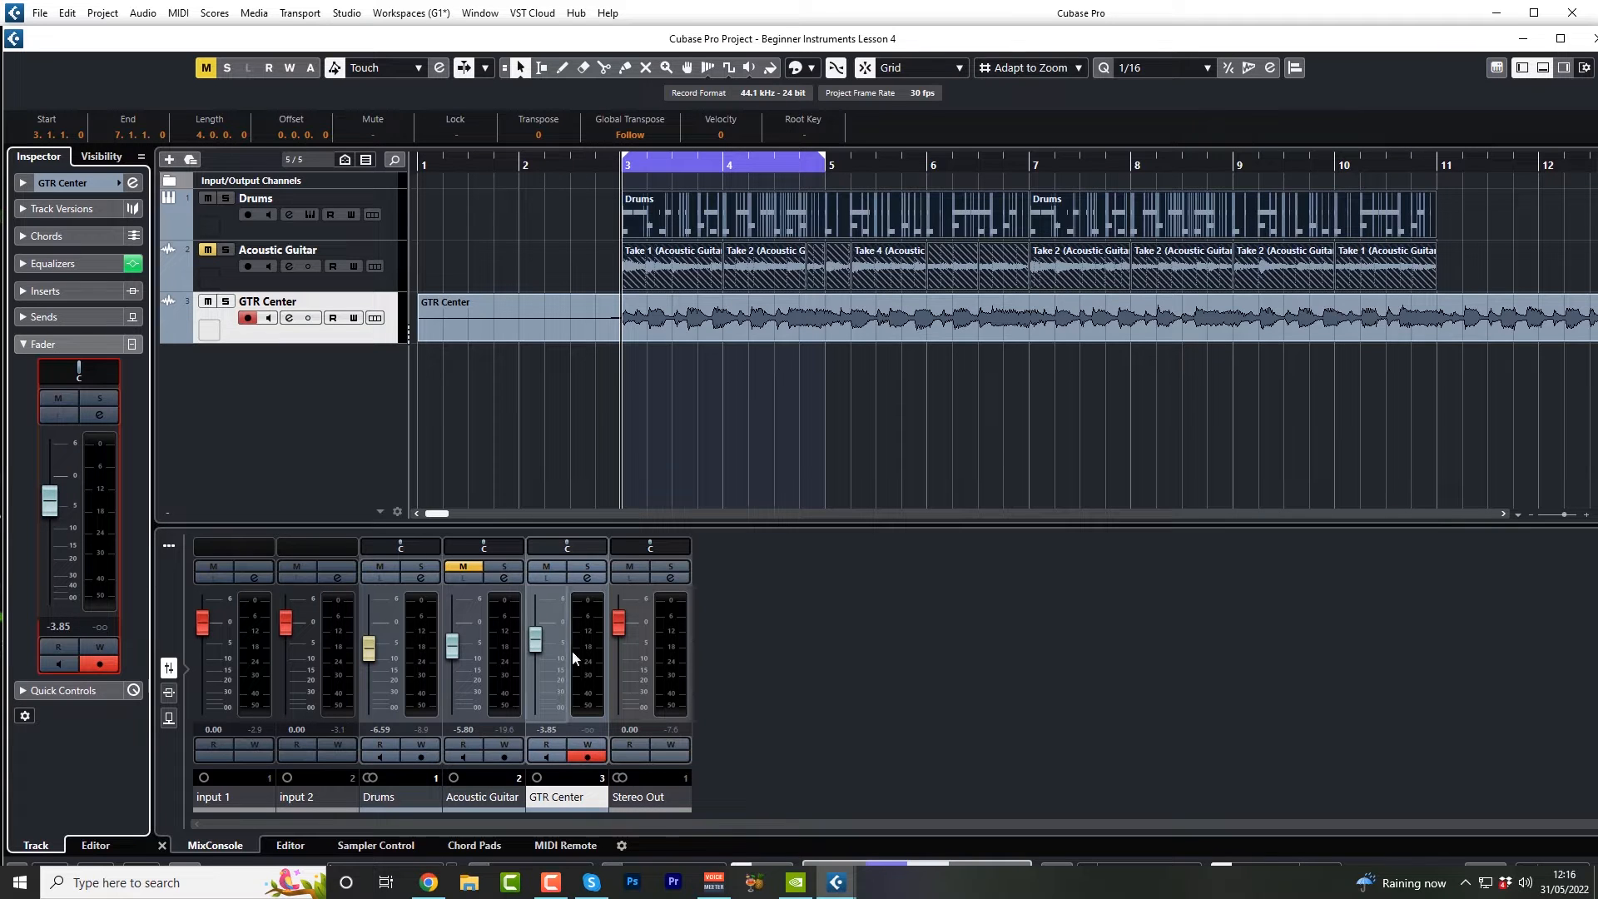
mouse_move(535, 638)
mouse_down()
mouse_move(534, 670)
mouse_move(535, 648)
mouse_up()
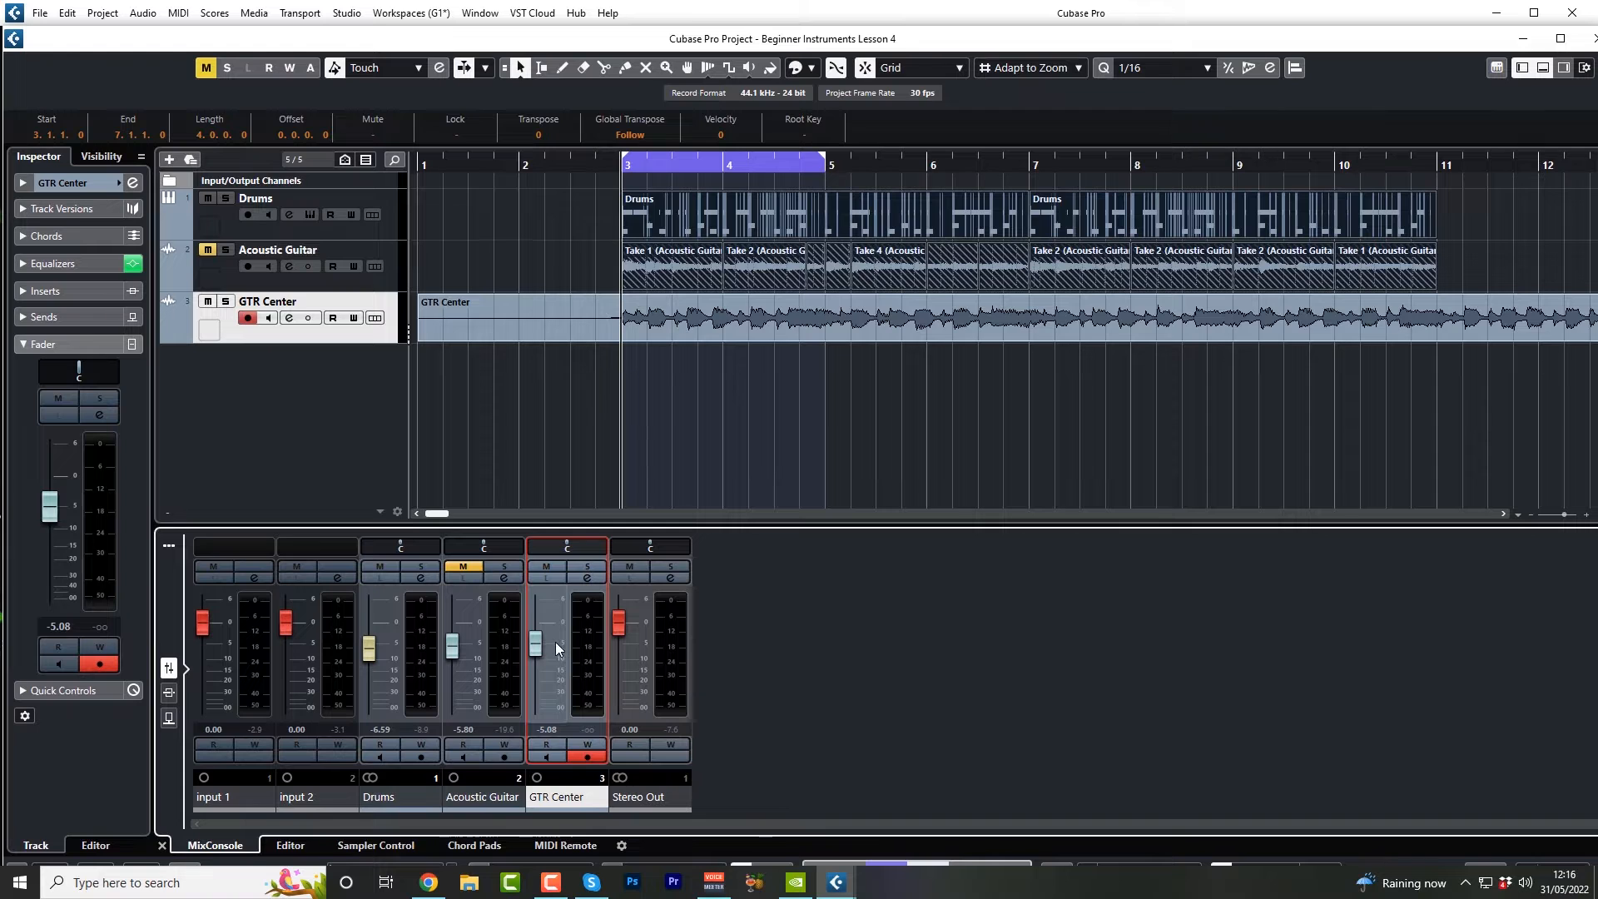
click(100, 183)
drag(127, 248, 132, 268)
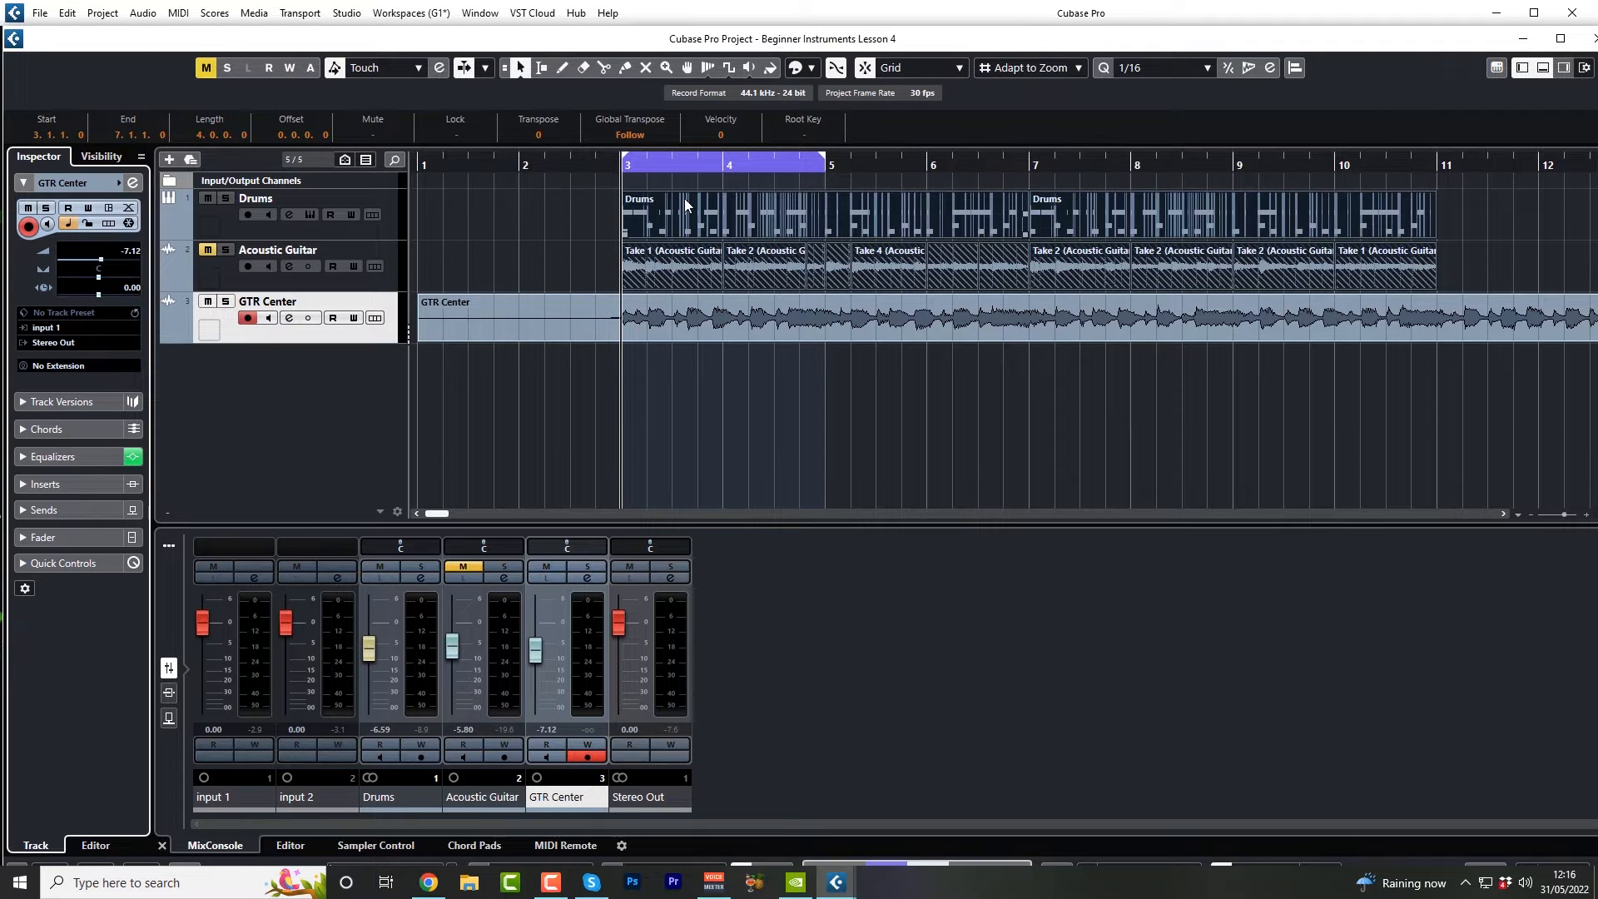
- Lower the GTR Center track's volume to -10.3 dB and play the cycle from bar 3 to check its balance against the drums
key(space)
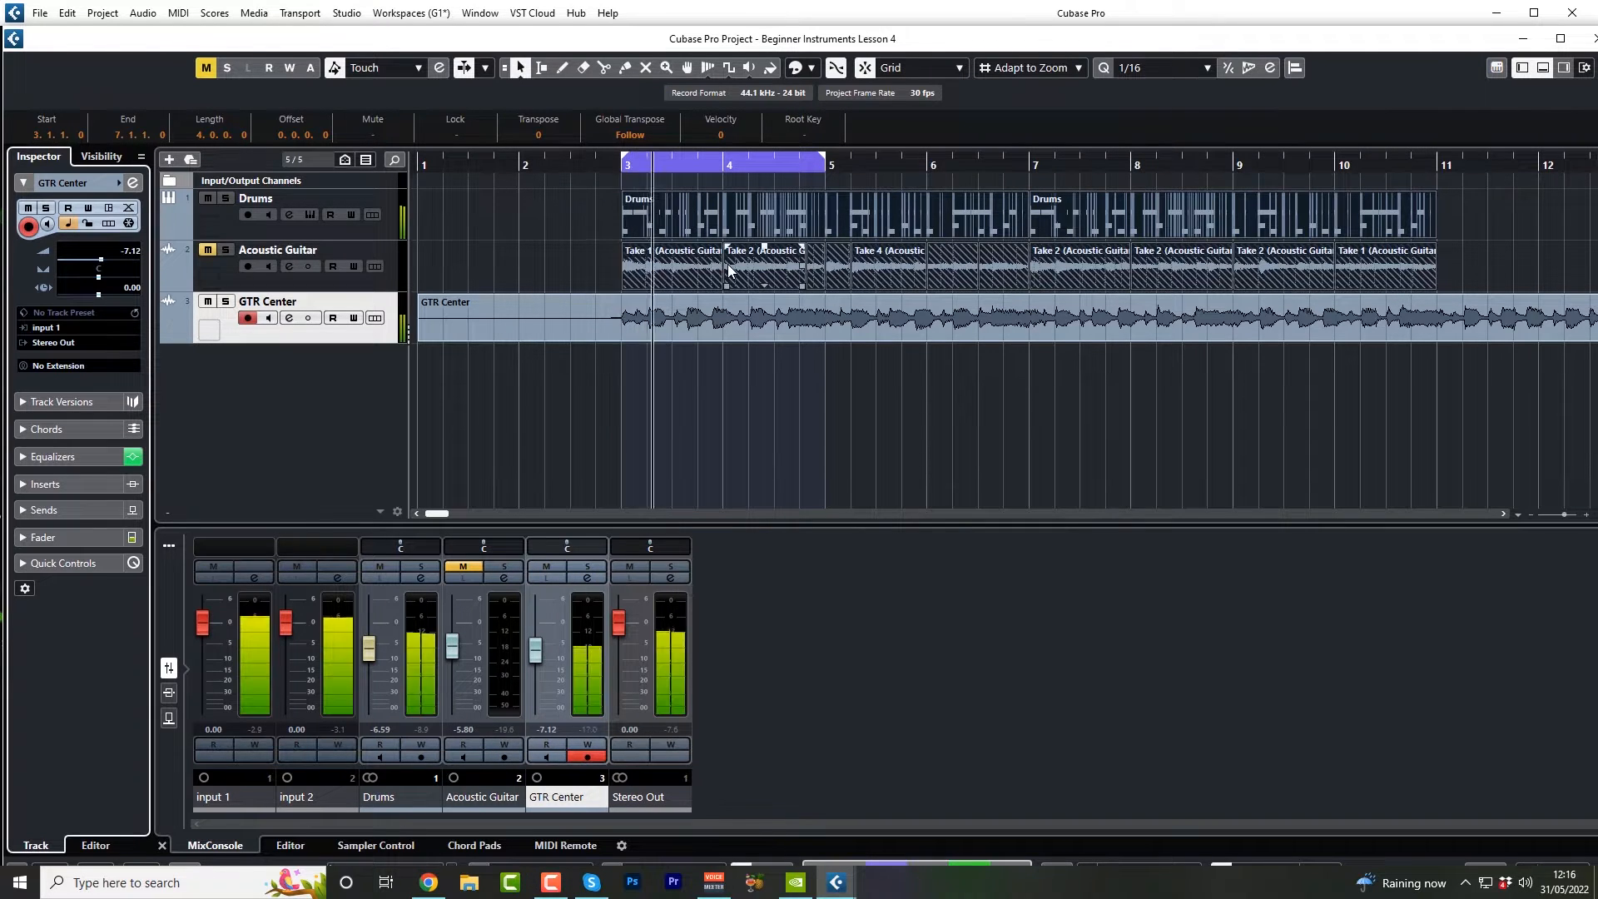
key(space)
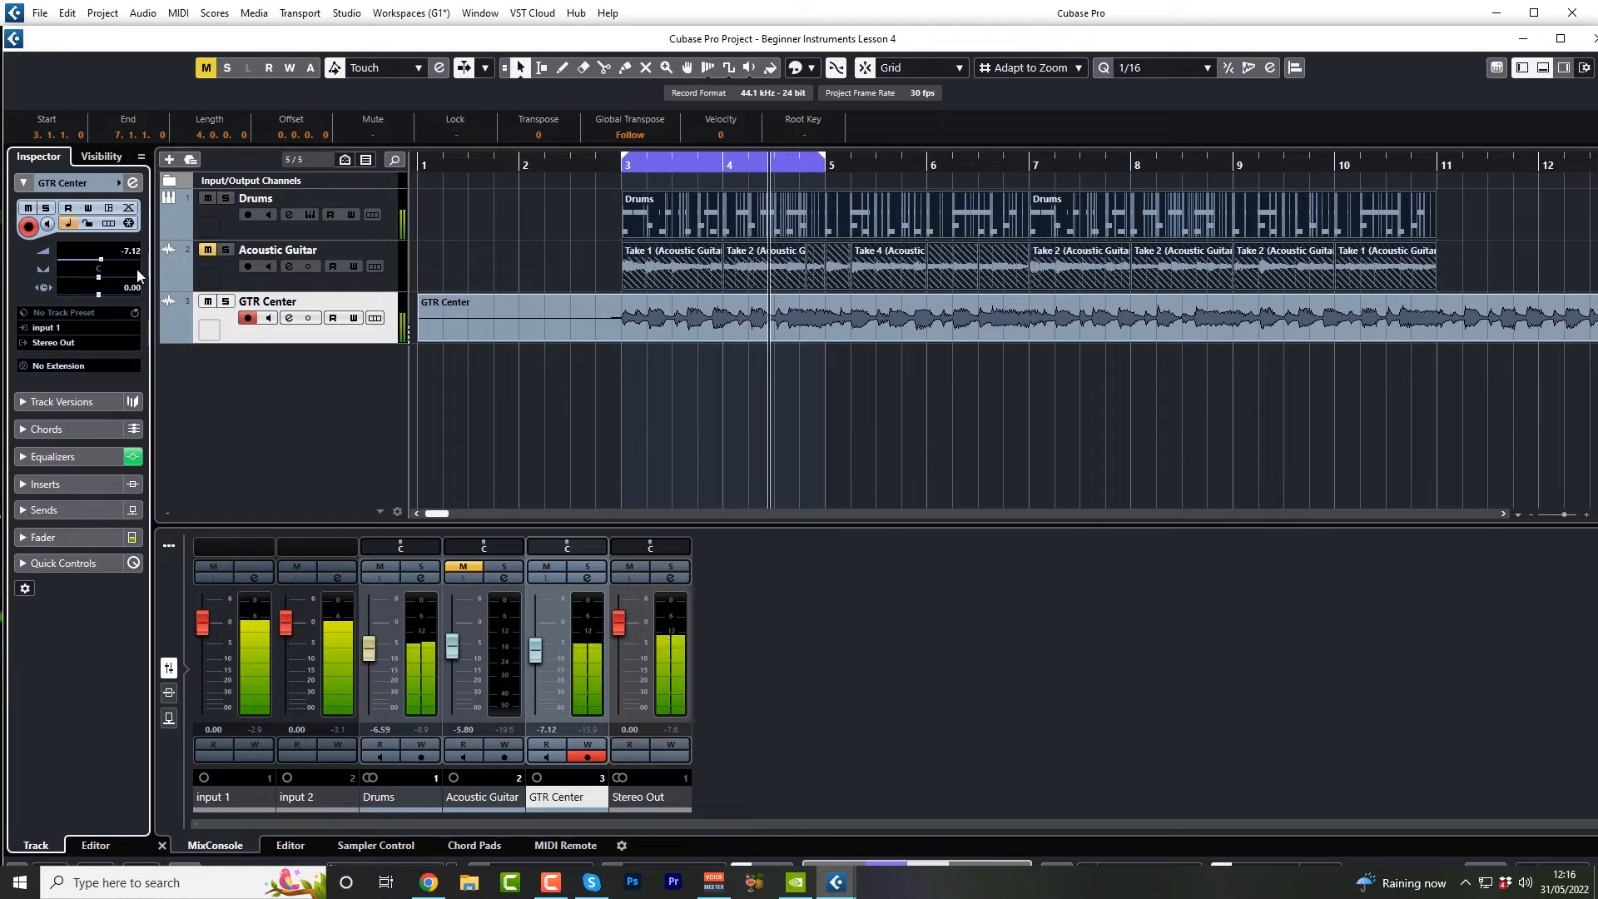
scroll(129, 255, down, 1)
scroll(130, 265, down, 2)
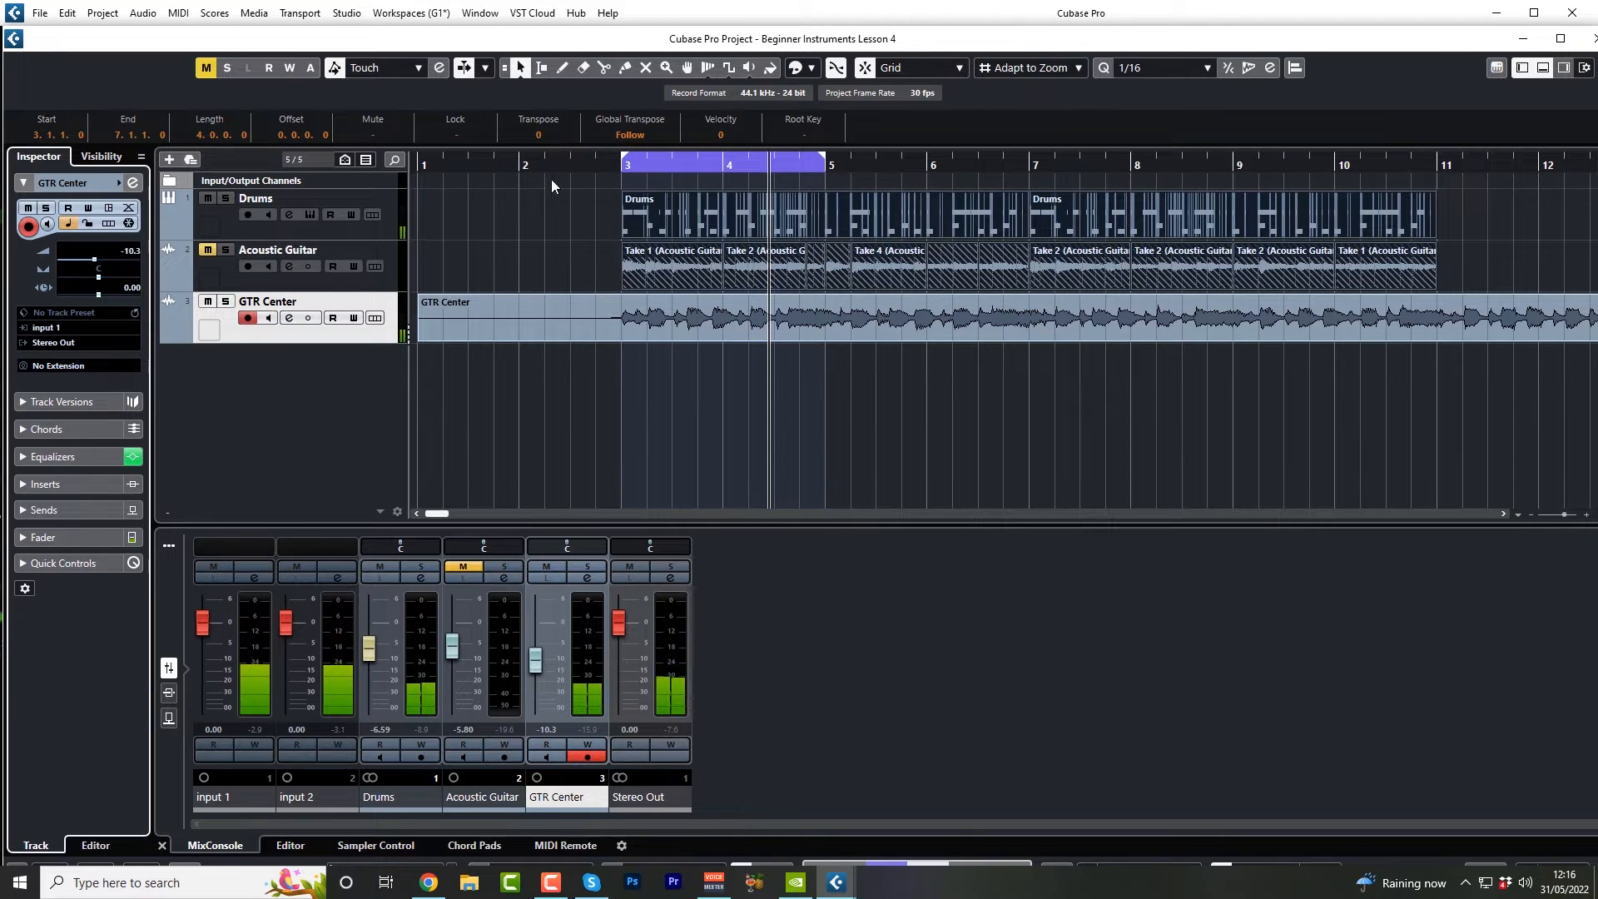
click(623, 163)
key(space)
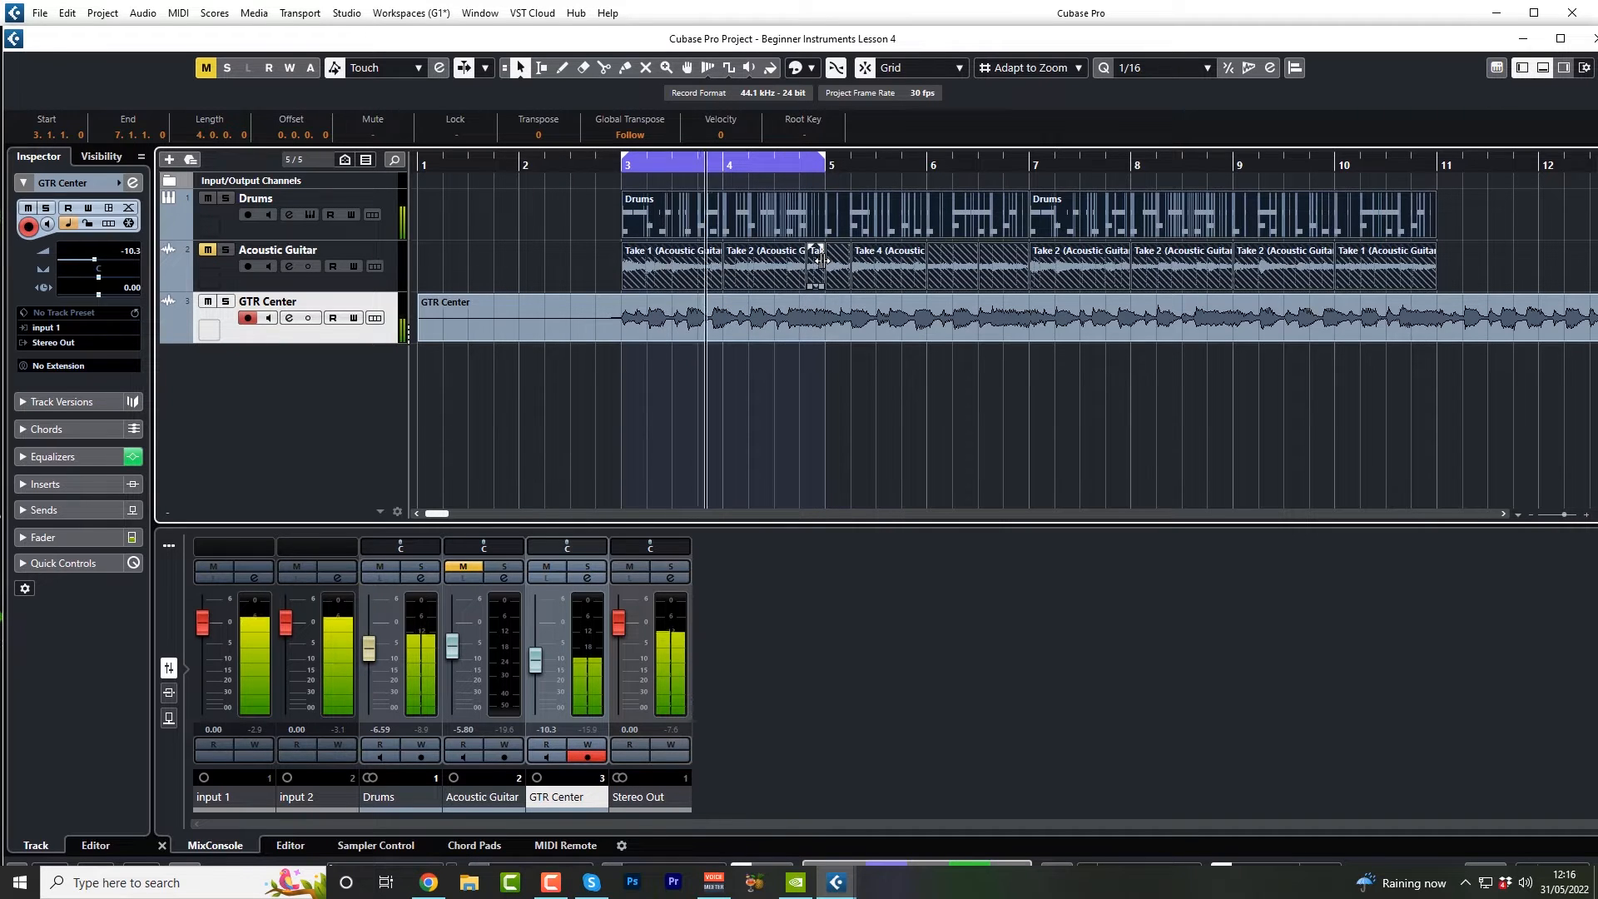
key(space)
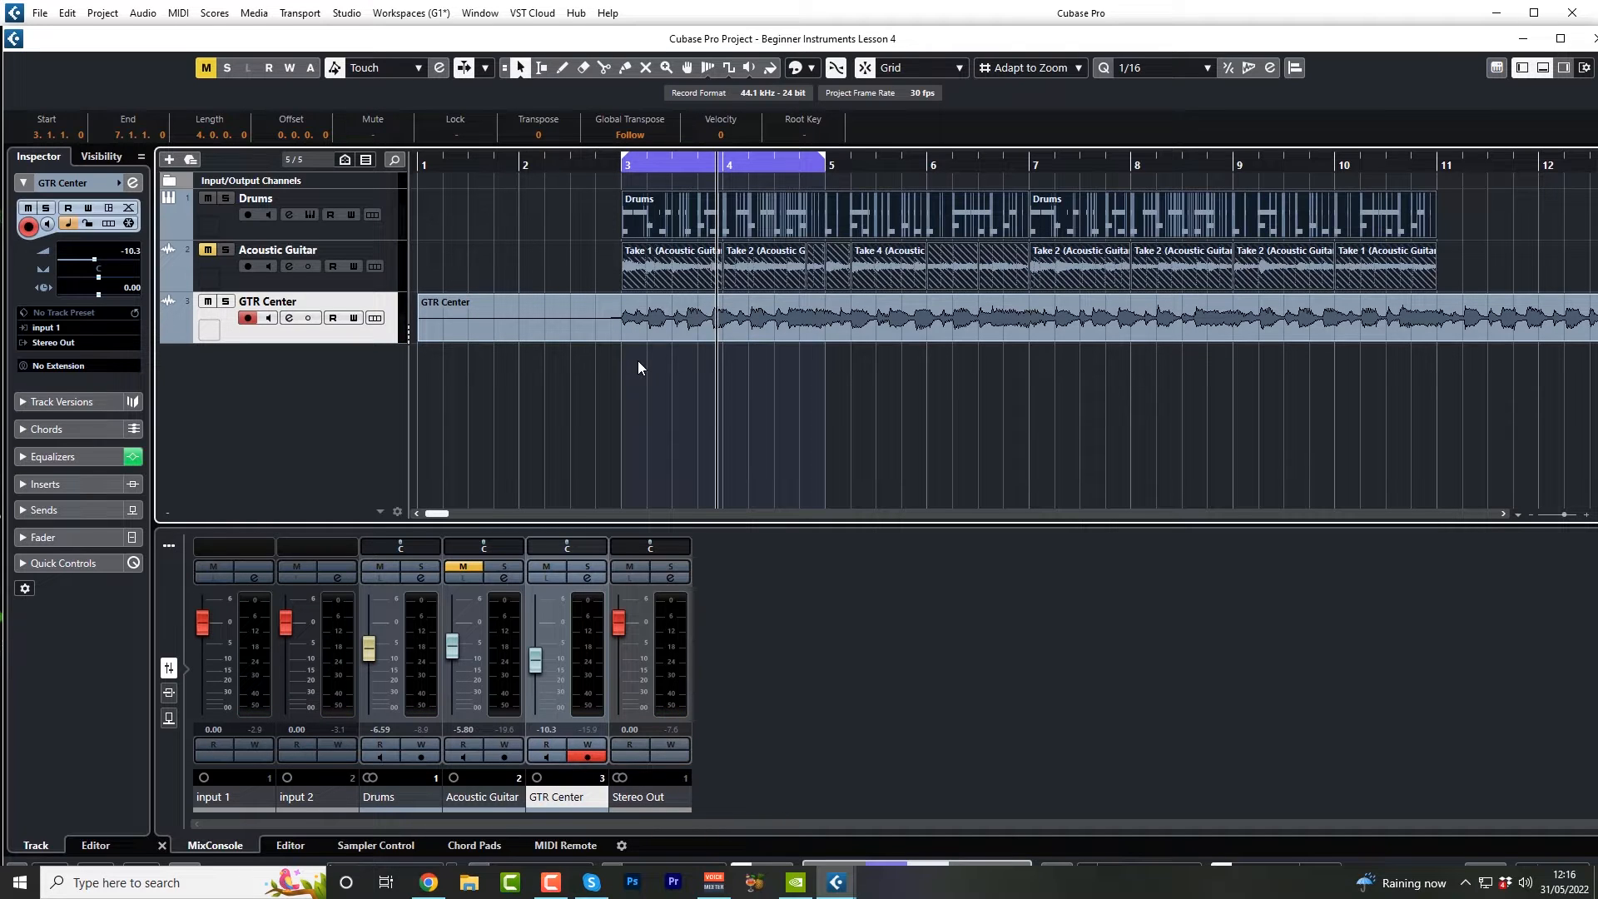
- Import the GTR Left and GTR Right audio files from the file browser onto two new tracks starting at bar 1
click(1563, 69)
scroll(1394, 696, down, 1)
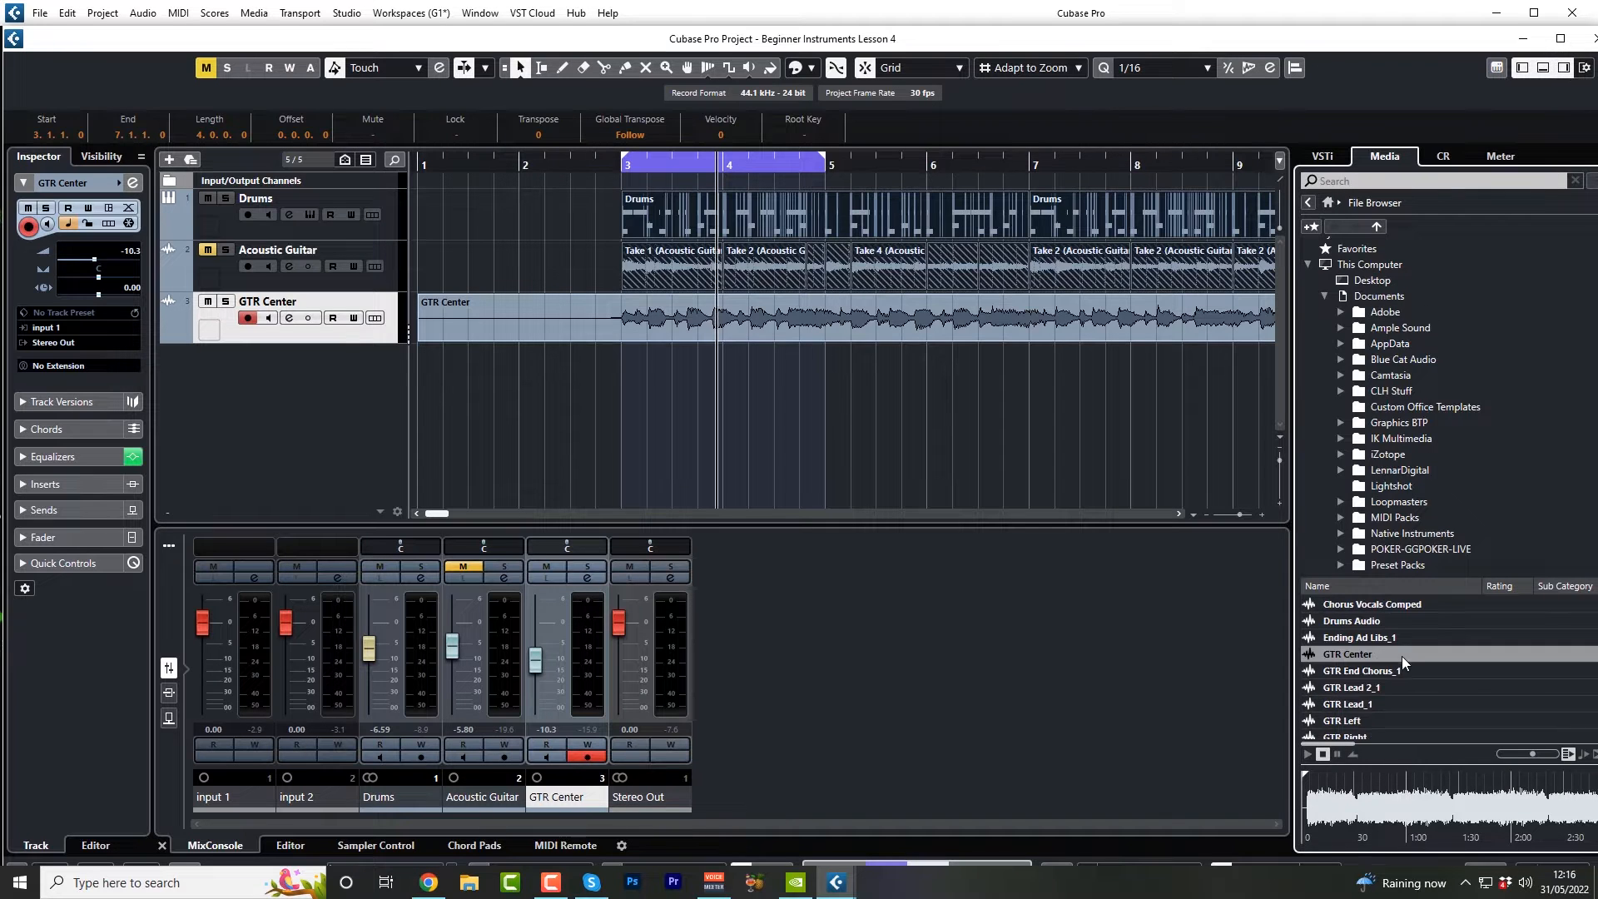
click(1346, 721)
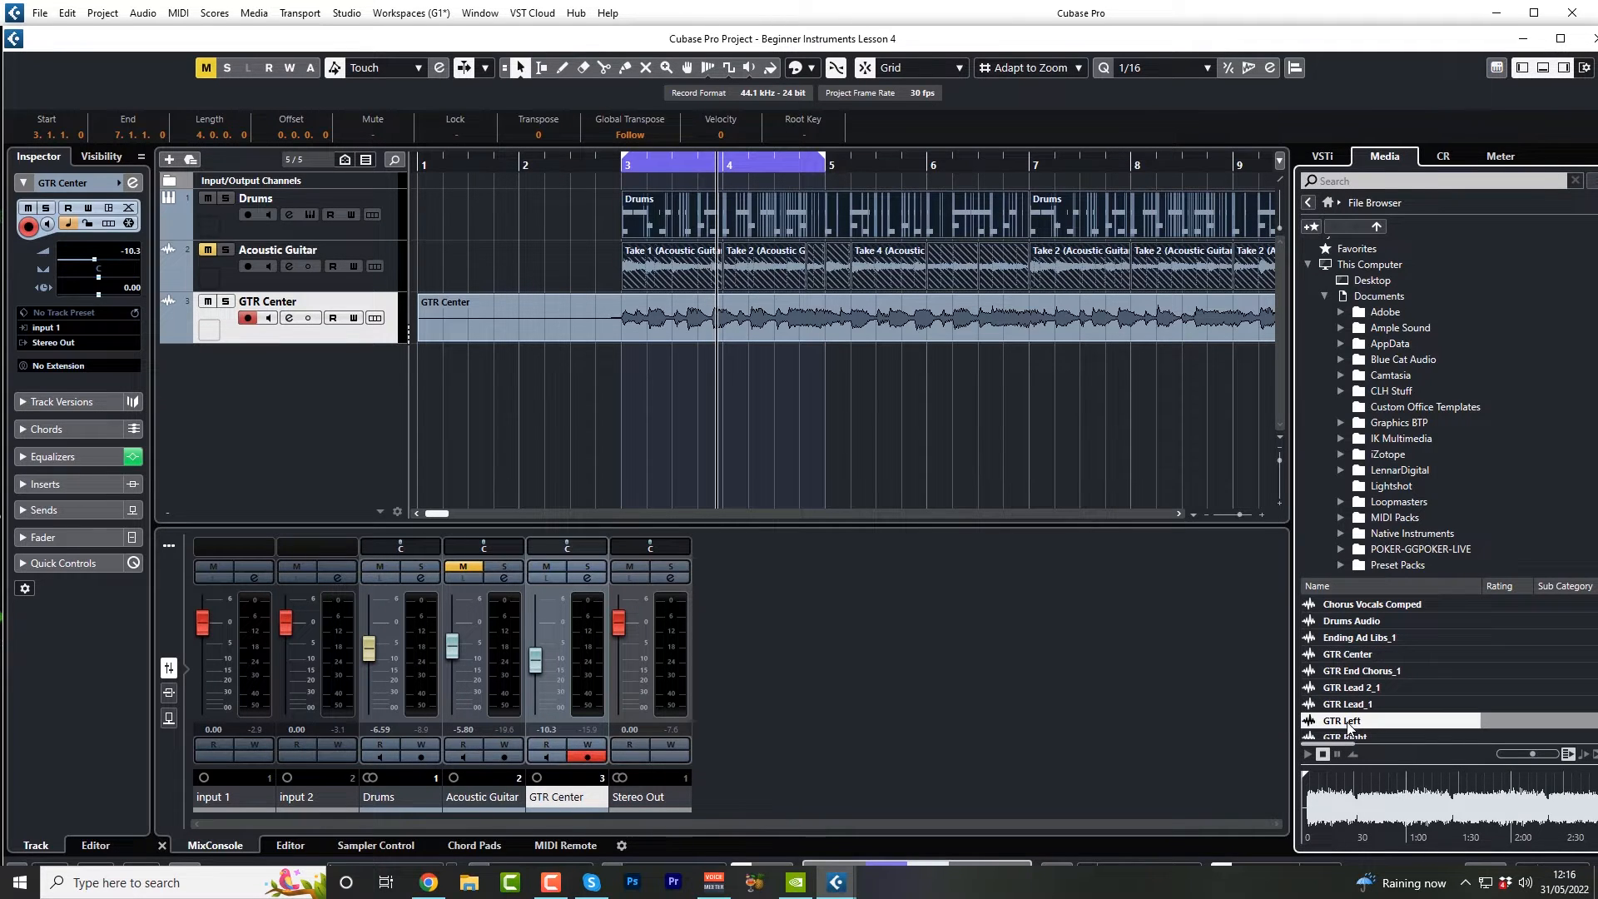
drag(1348, 727, 435, 367)
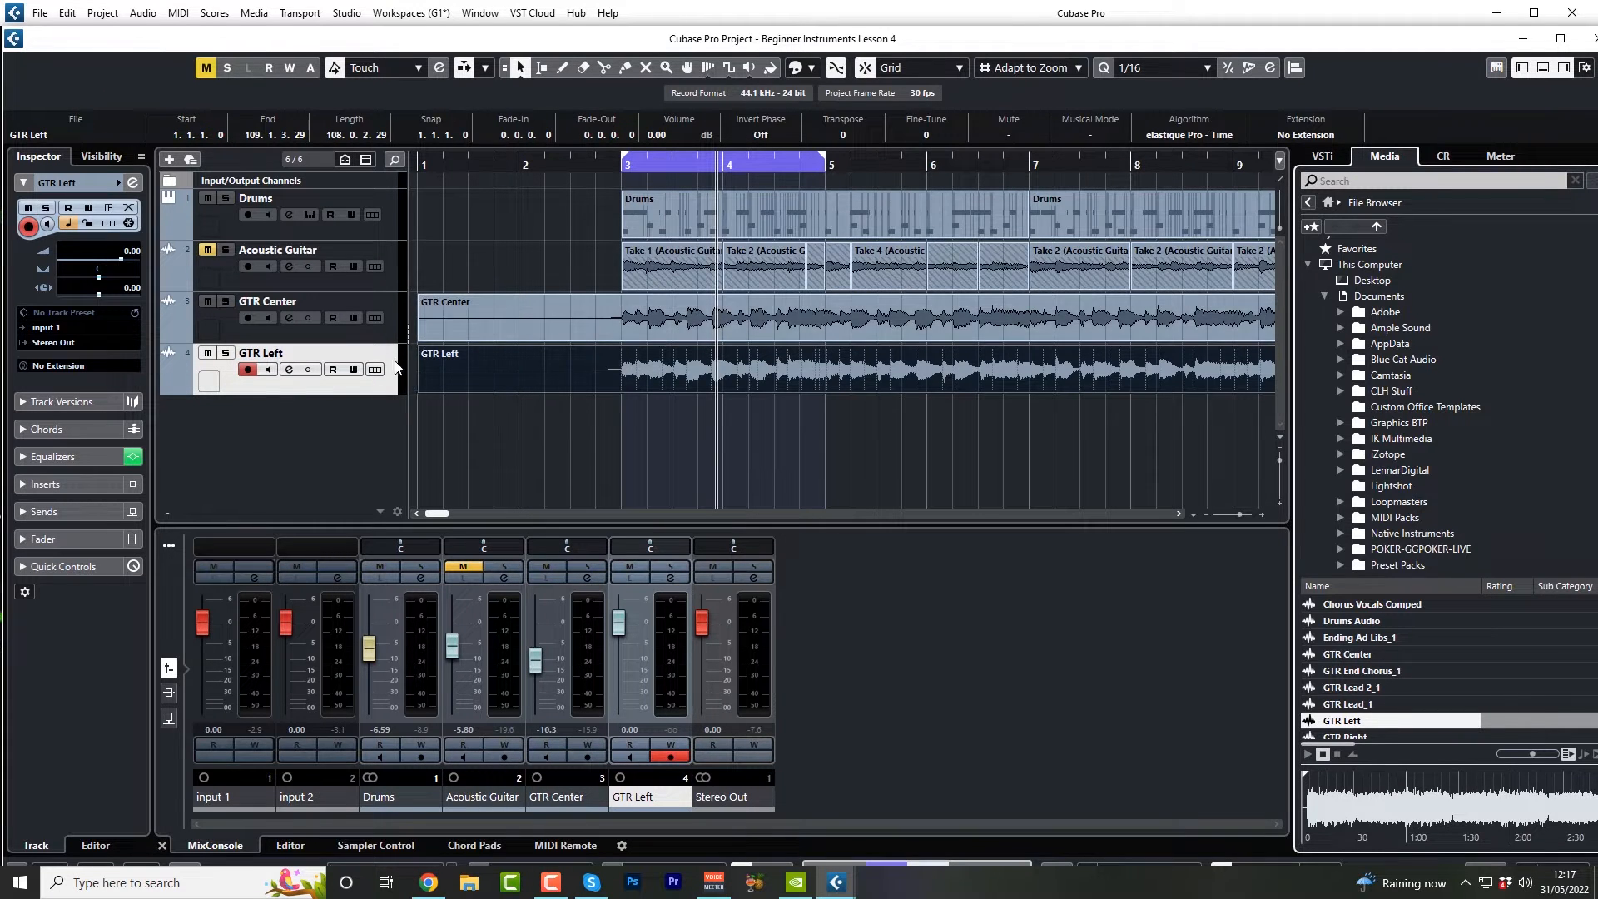
scroll(1461, 719, down, 2)
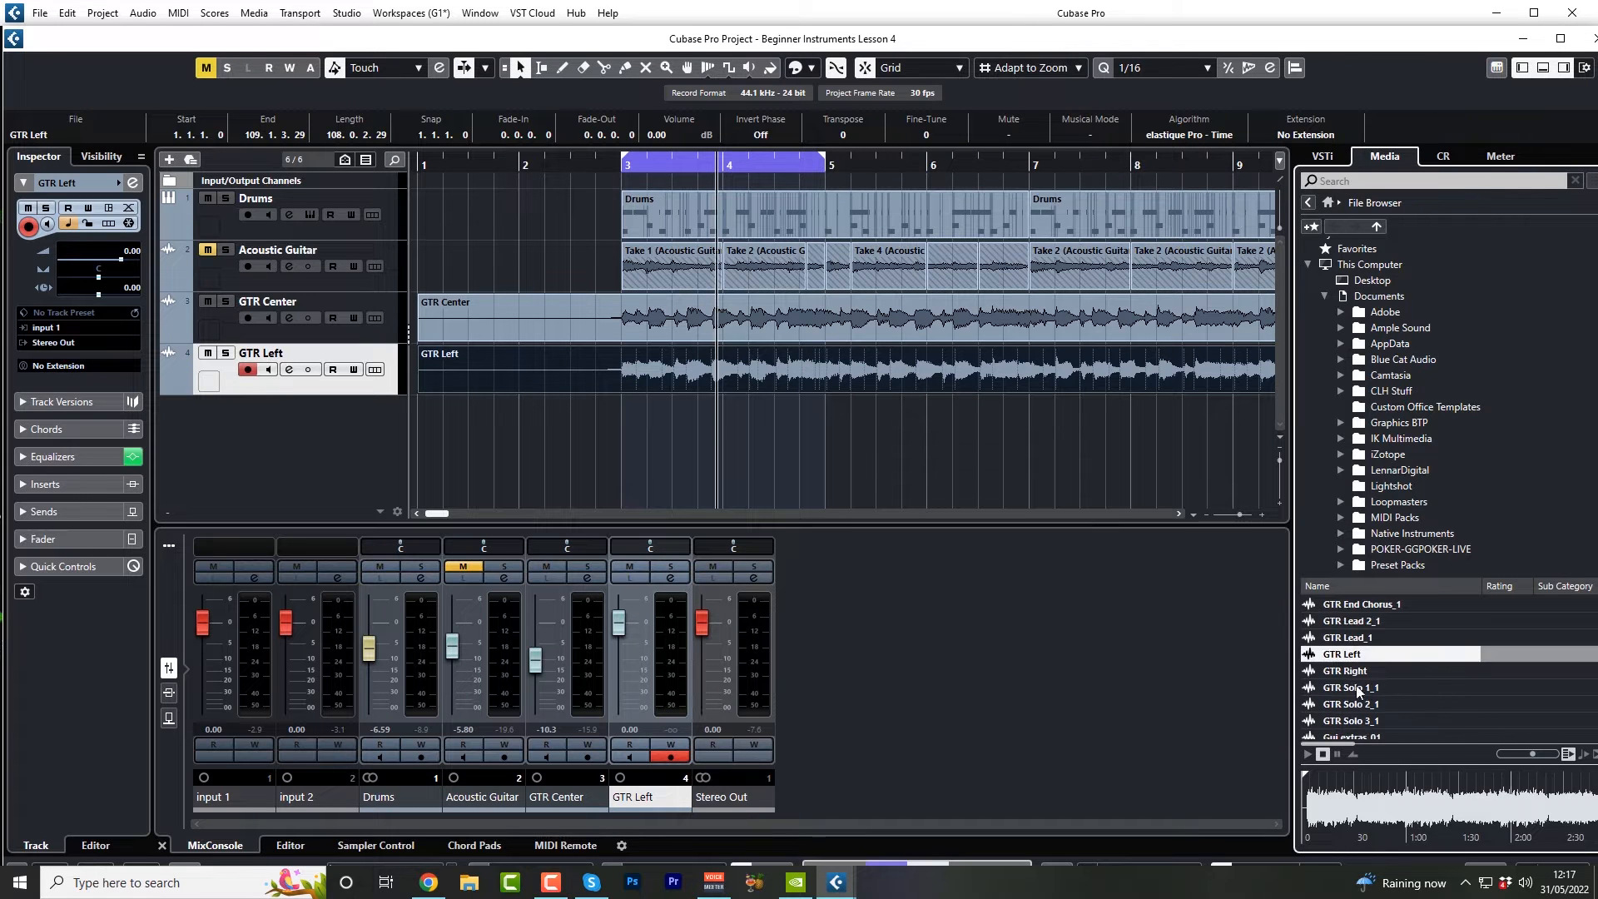
drag(1344, 671, 433, 407)
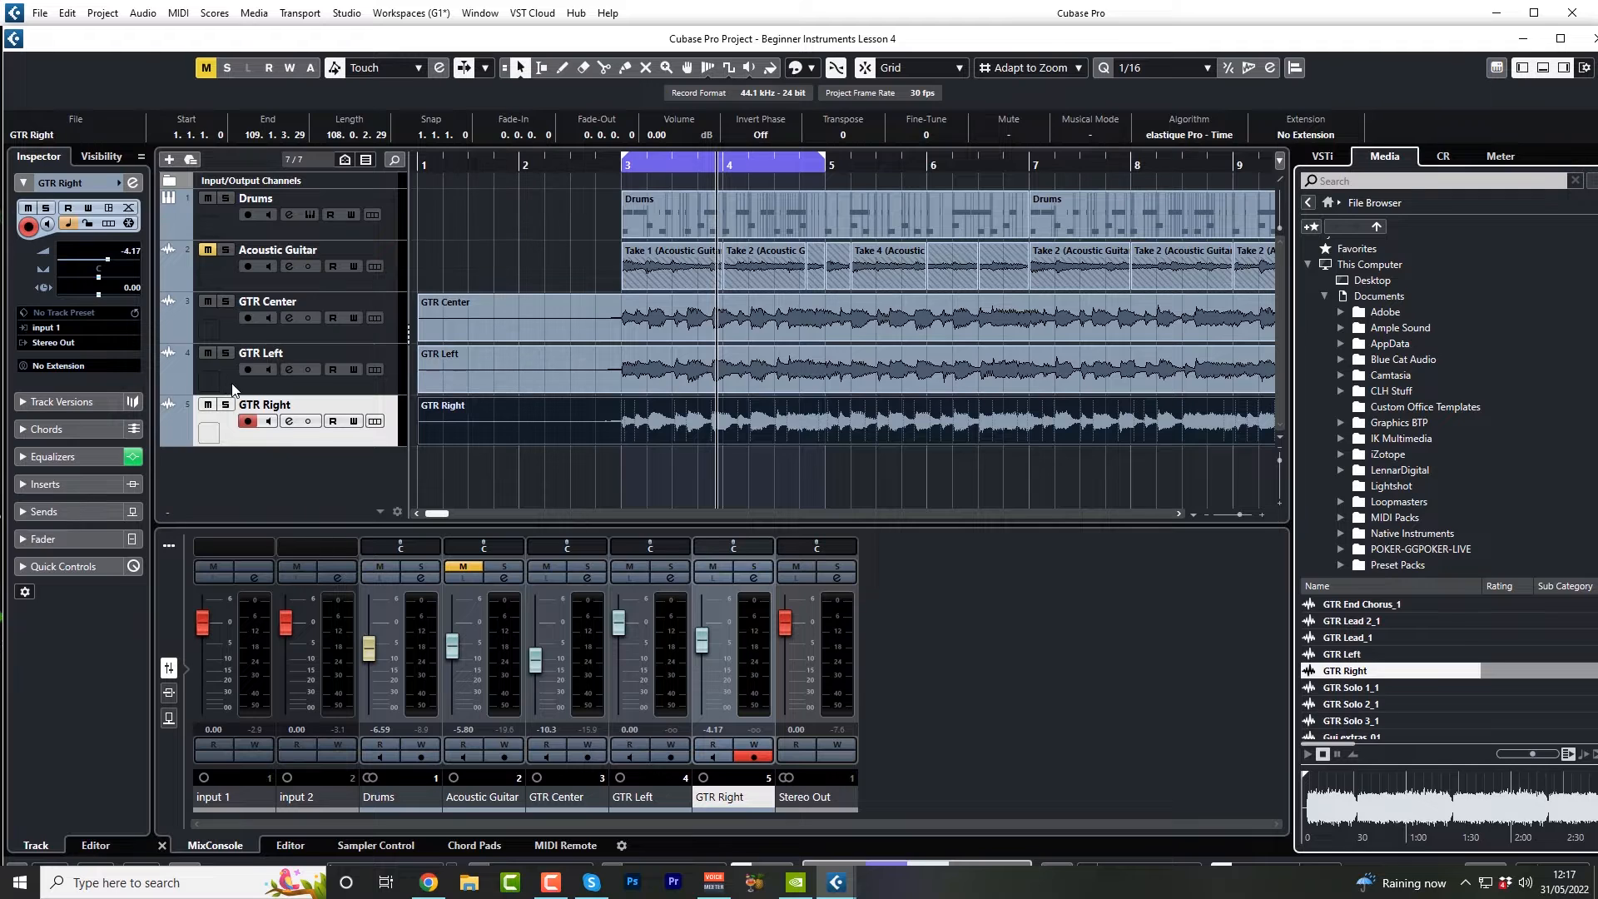
- Mute the GTR Left and GTR Right tracks and select the GTR Center track
click(234, 389)
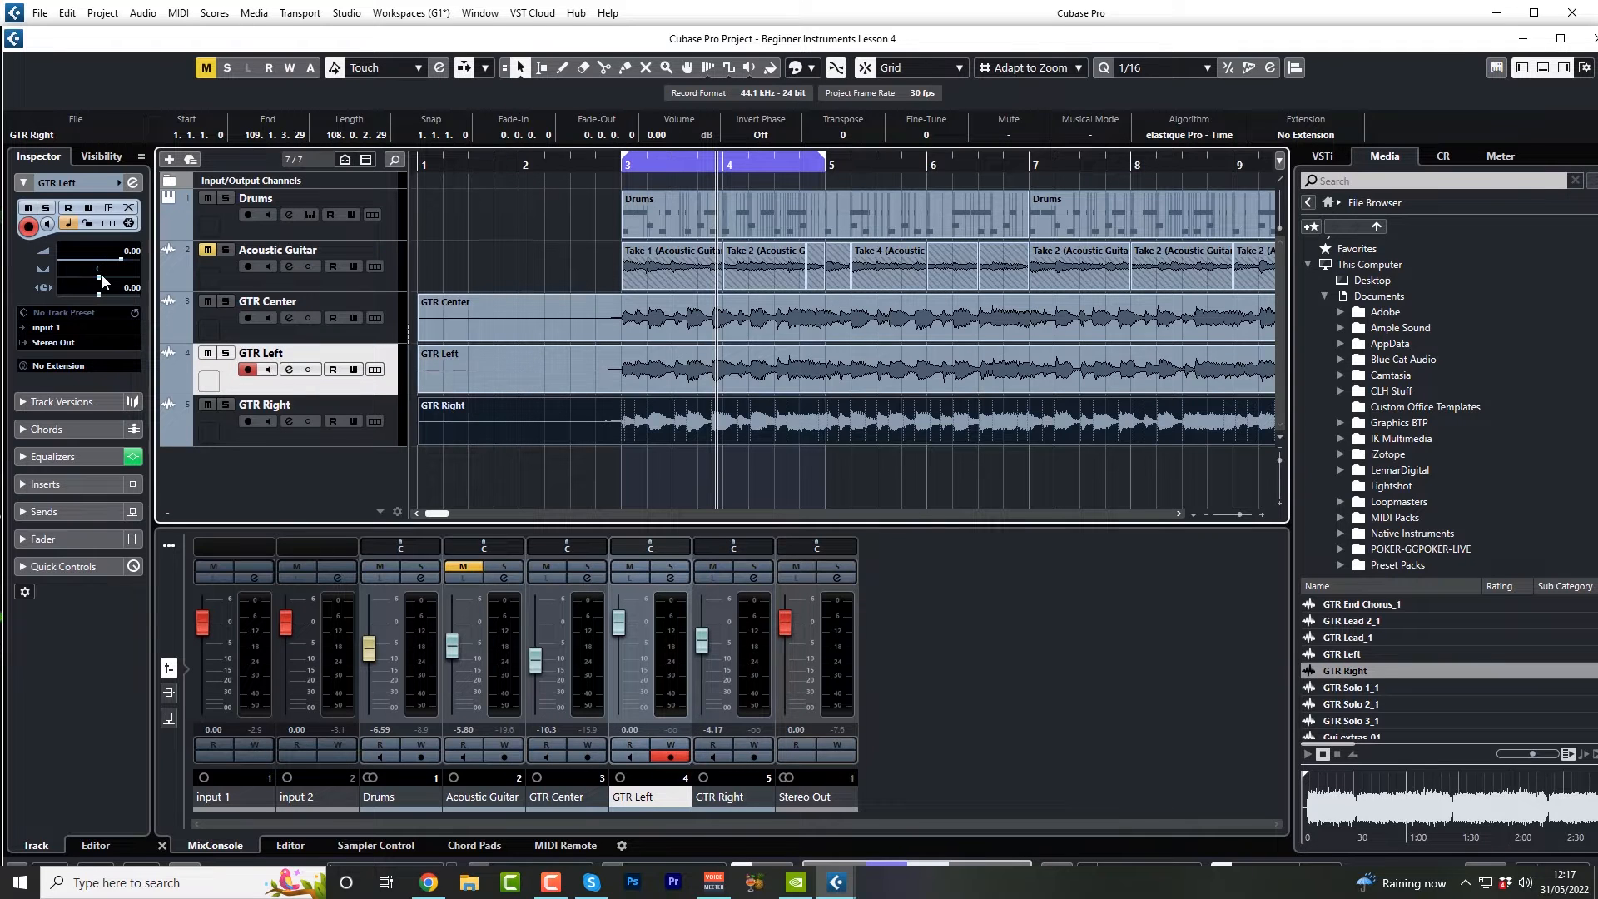
click(301, 434)
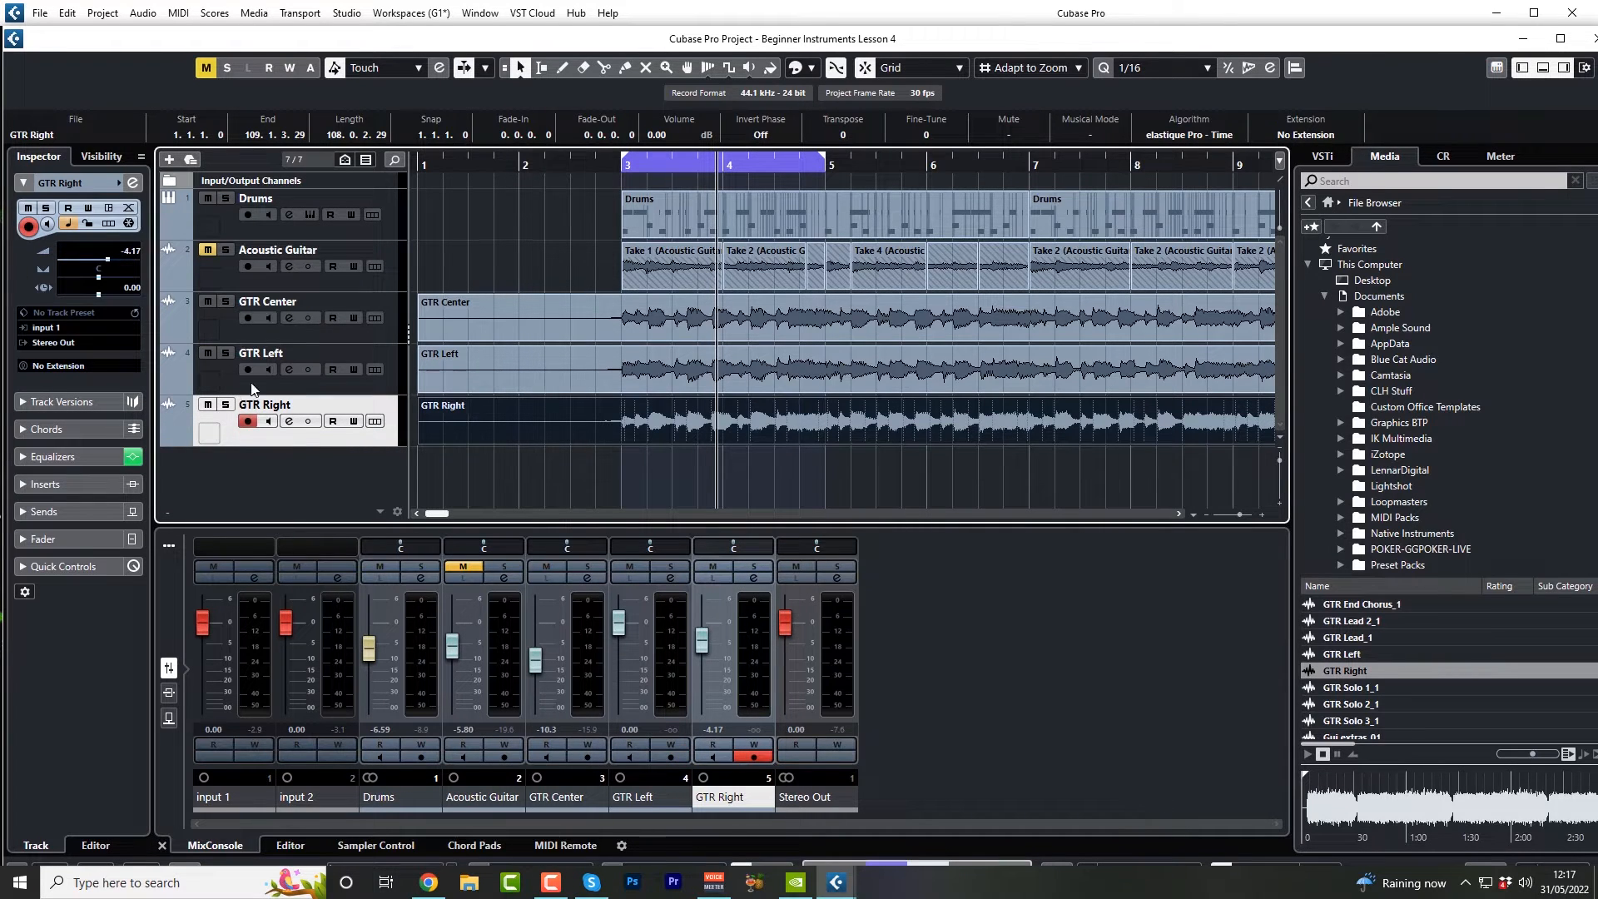
click(207, 353)
click(207, 405)
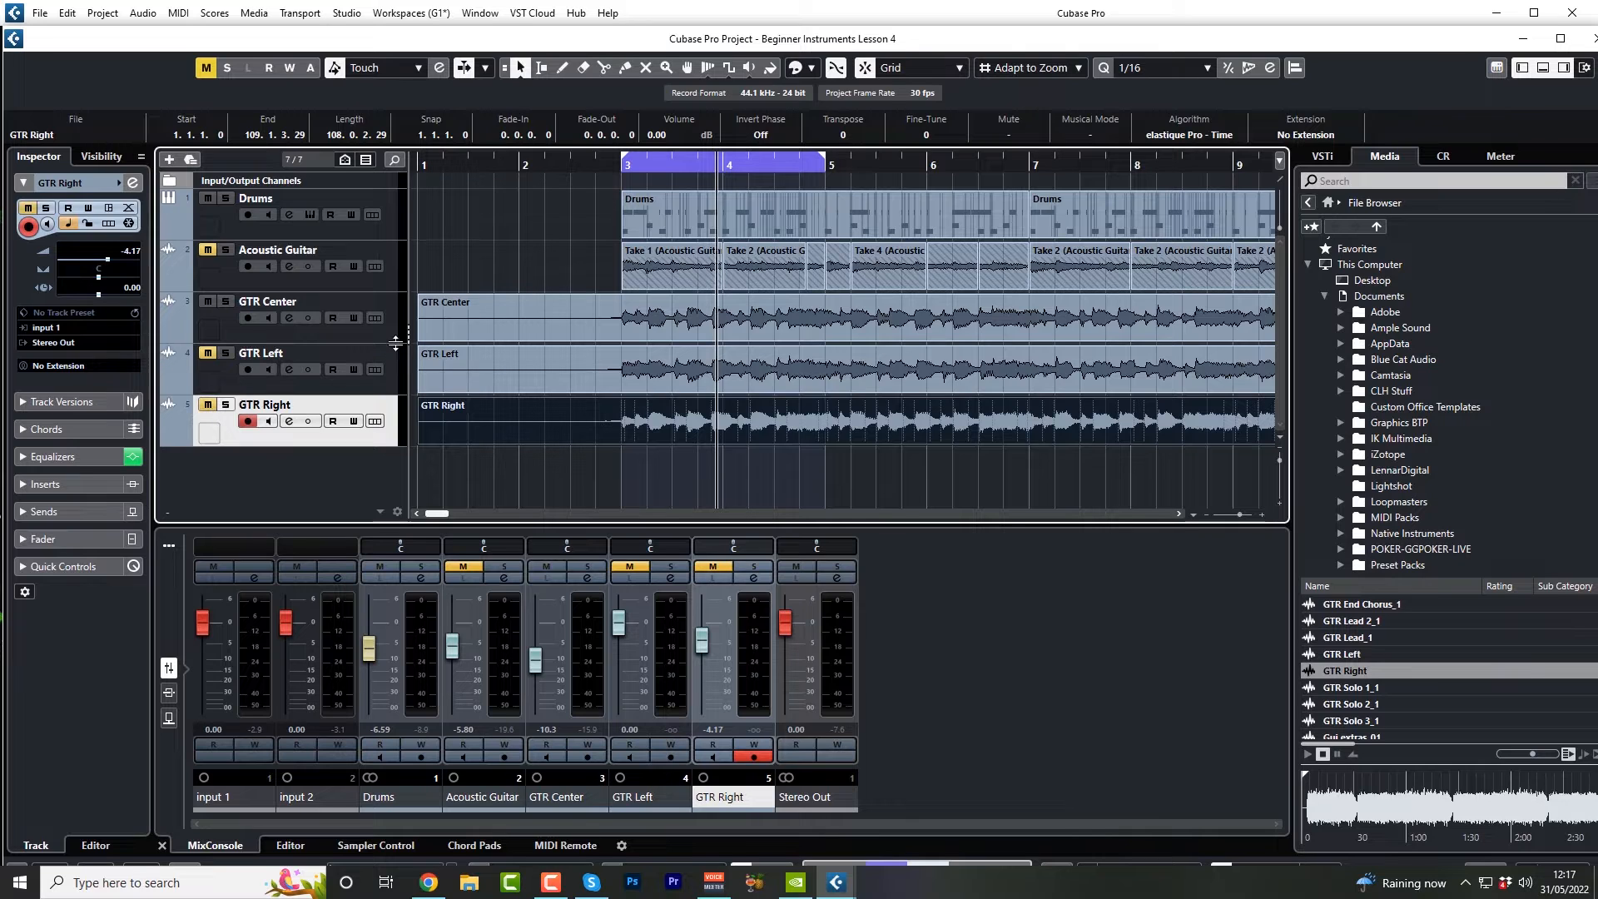
click(390, 331)
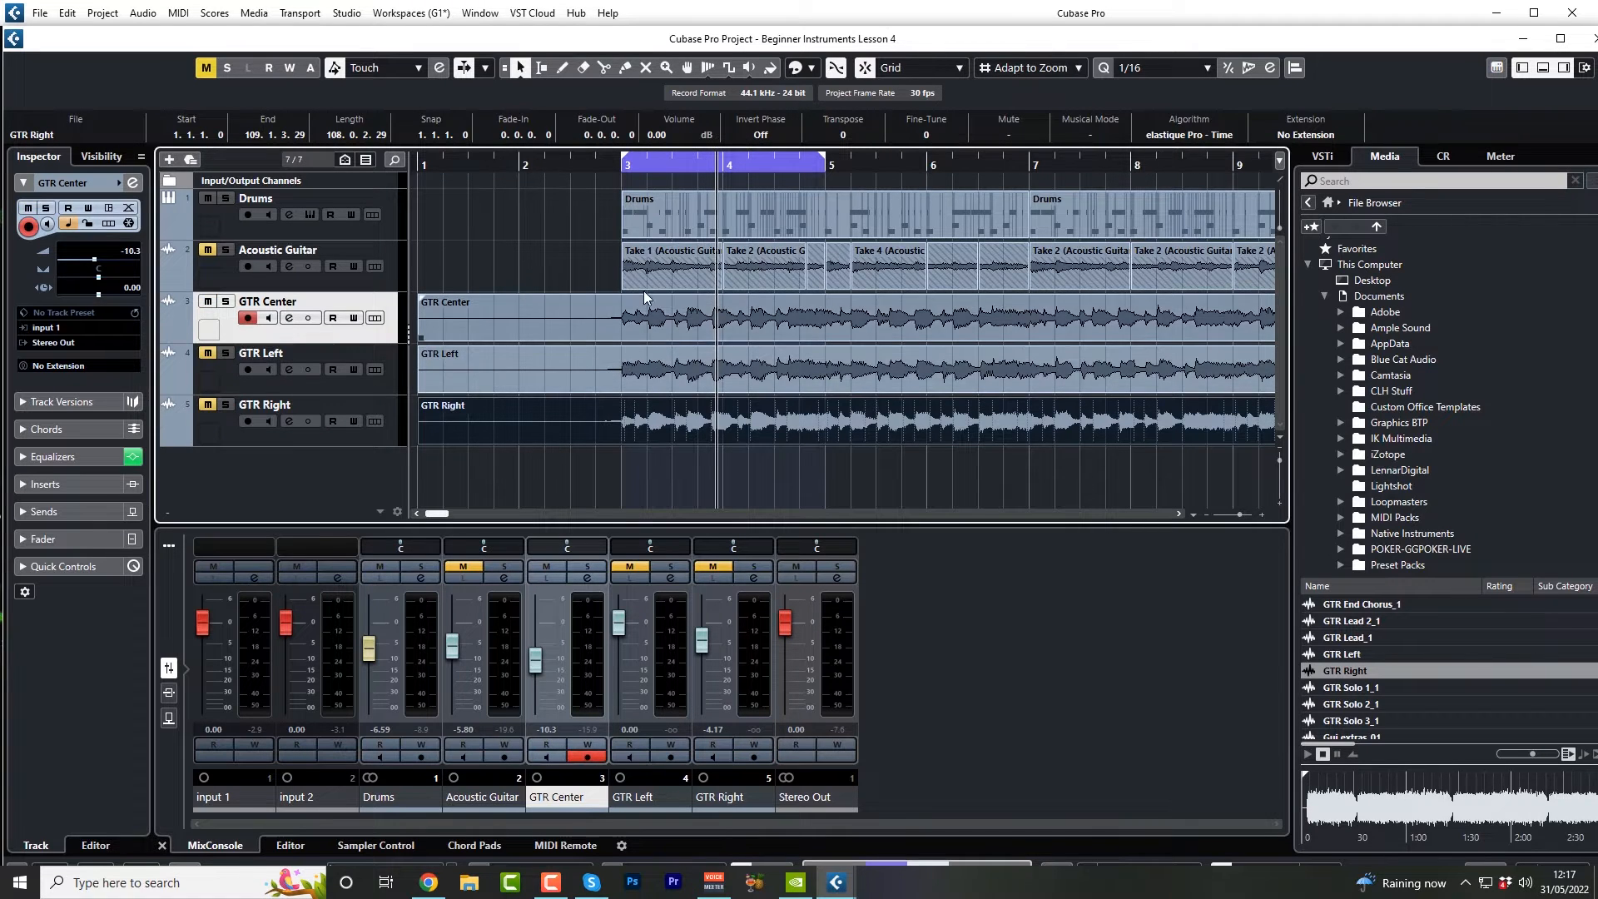
- Extend the cycle range to end at bar 11, covering both Drums events, and play it from bar 3
click(622, 166)
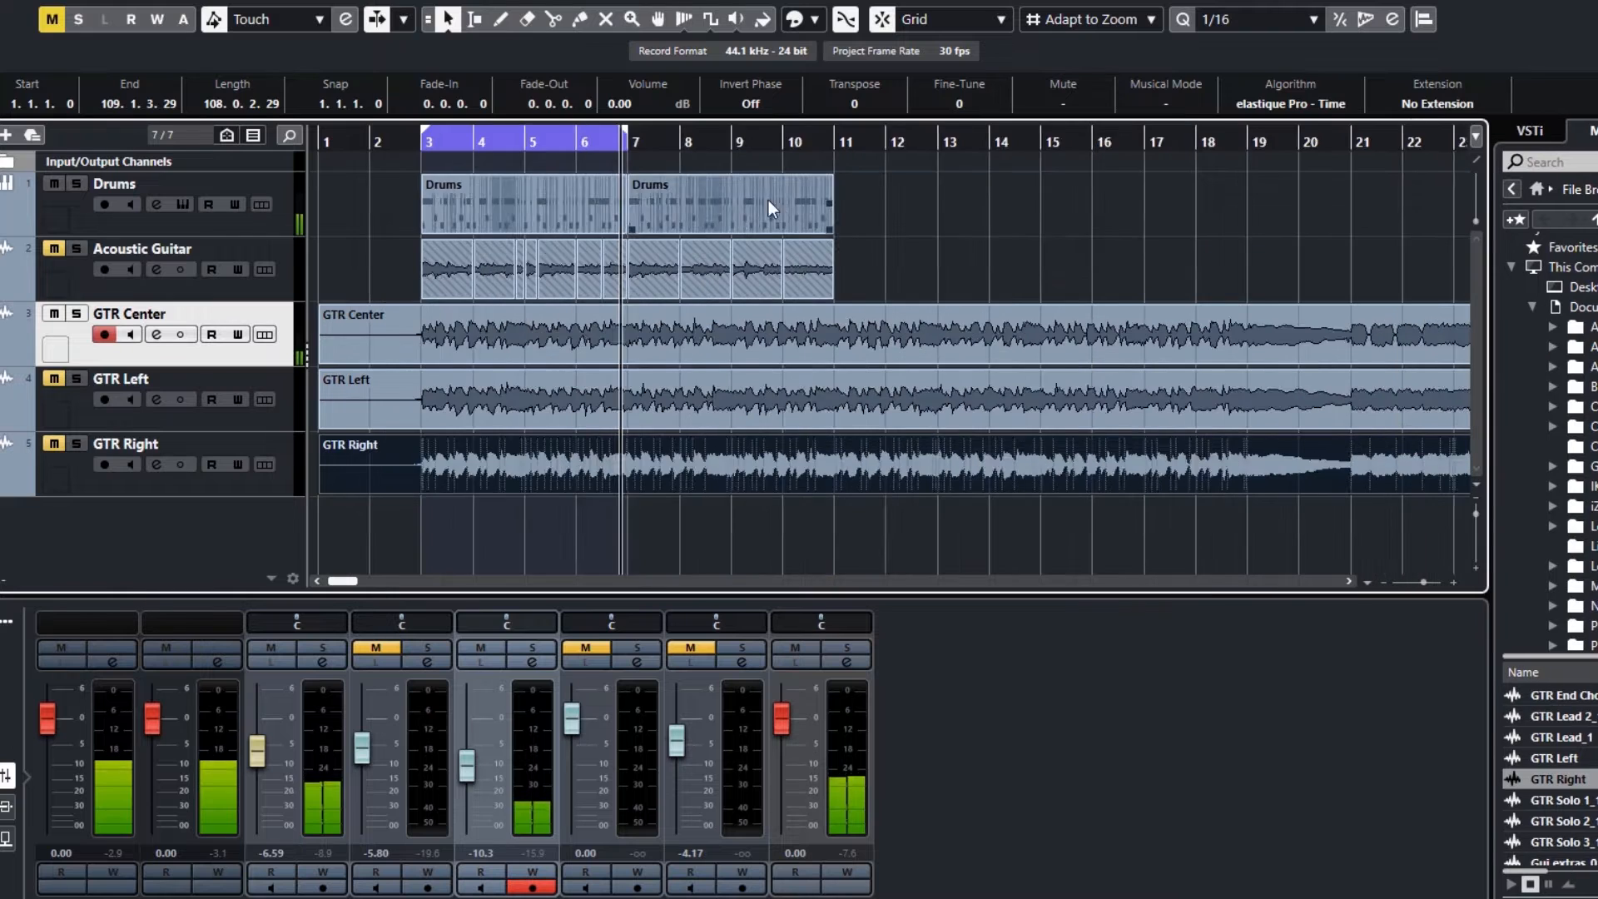
scroll(767, 200, down, 2)
scroll(706, 199, down, 1)
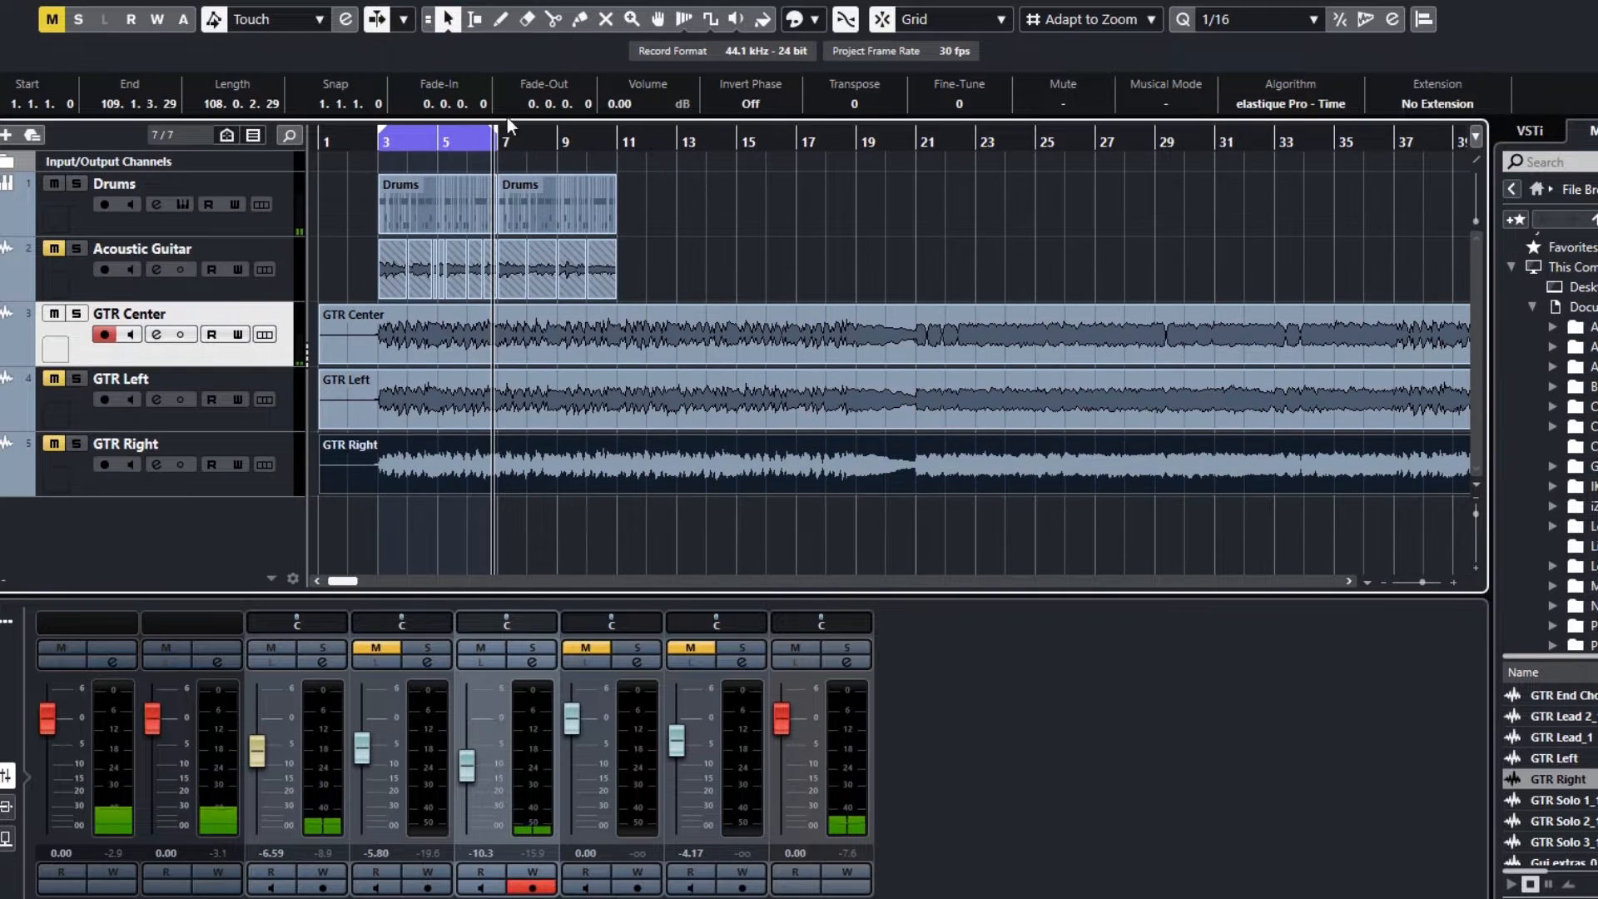
drag(493, 139, 616, 156)
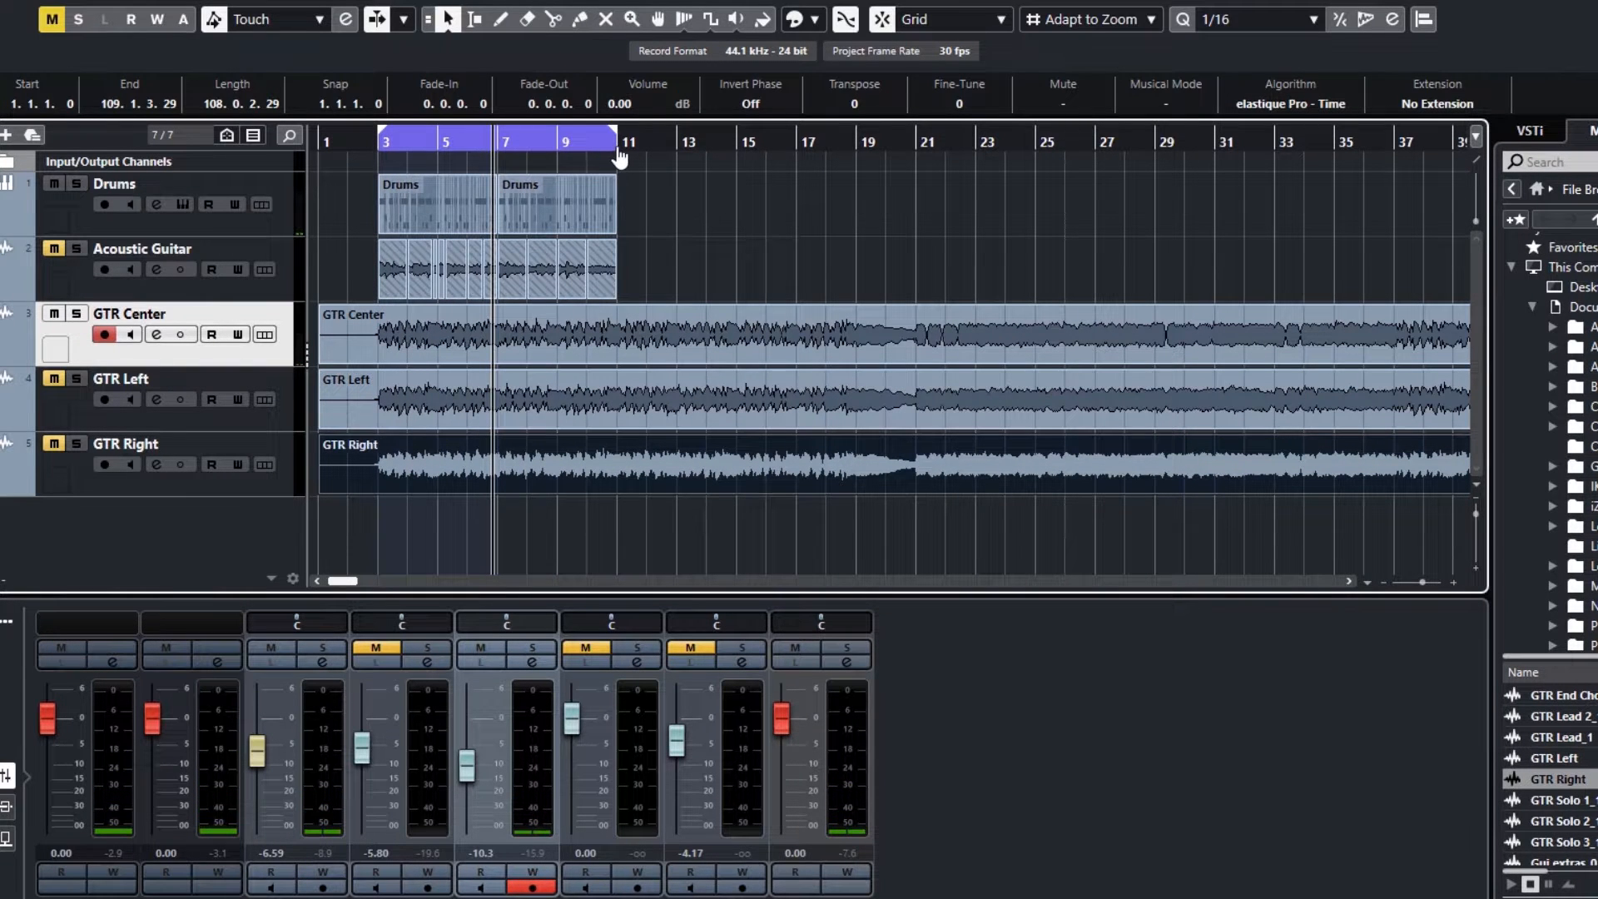
click(378, 138)
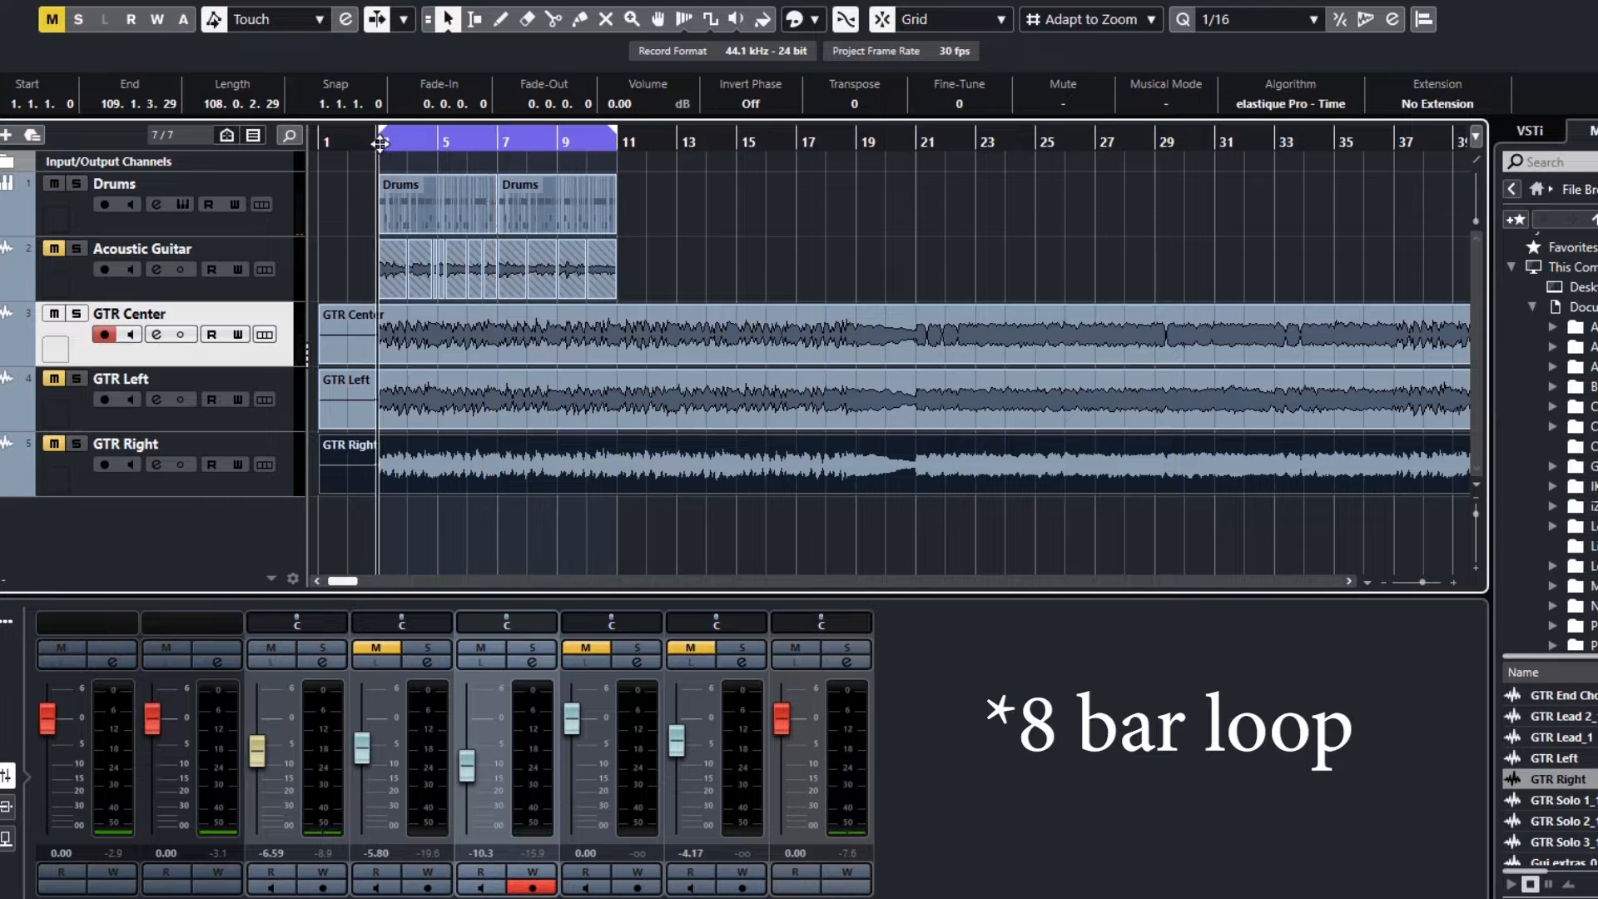
key(space)
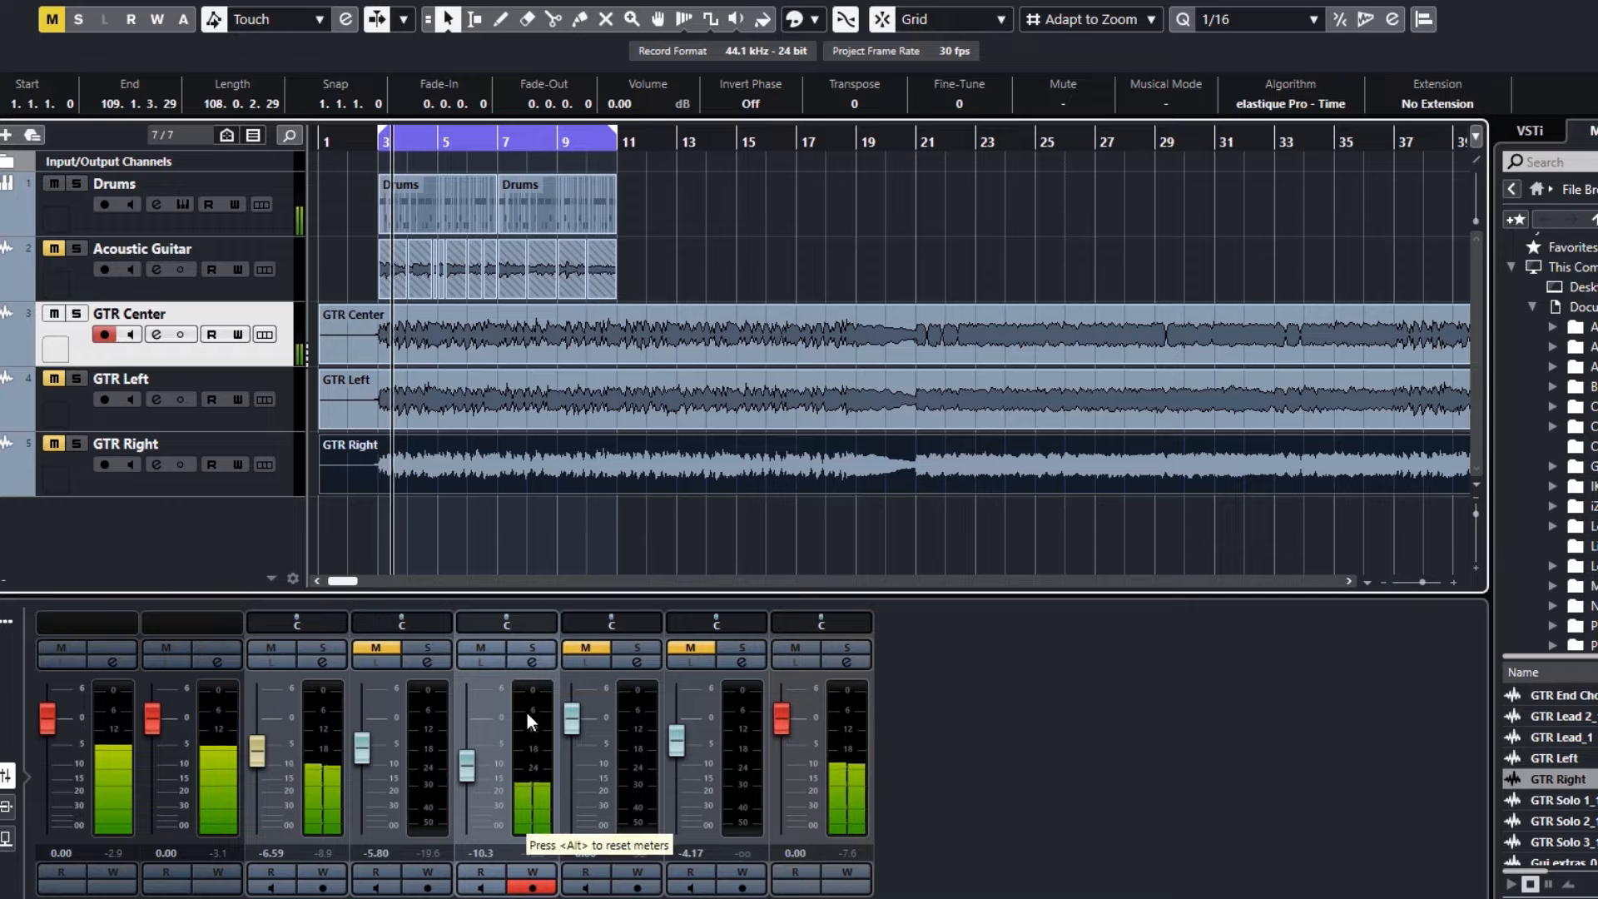
- Enlarge the arrangement view around bars 3 to 11 and hide the MixConsole zone to make room for more tracks
key(h)
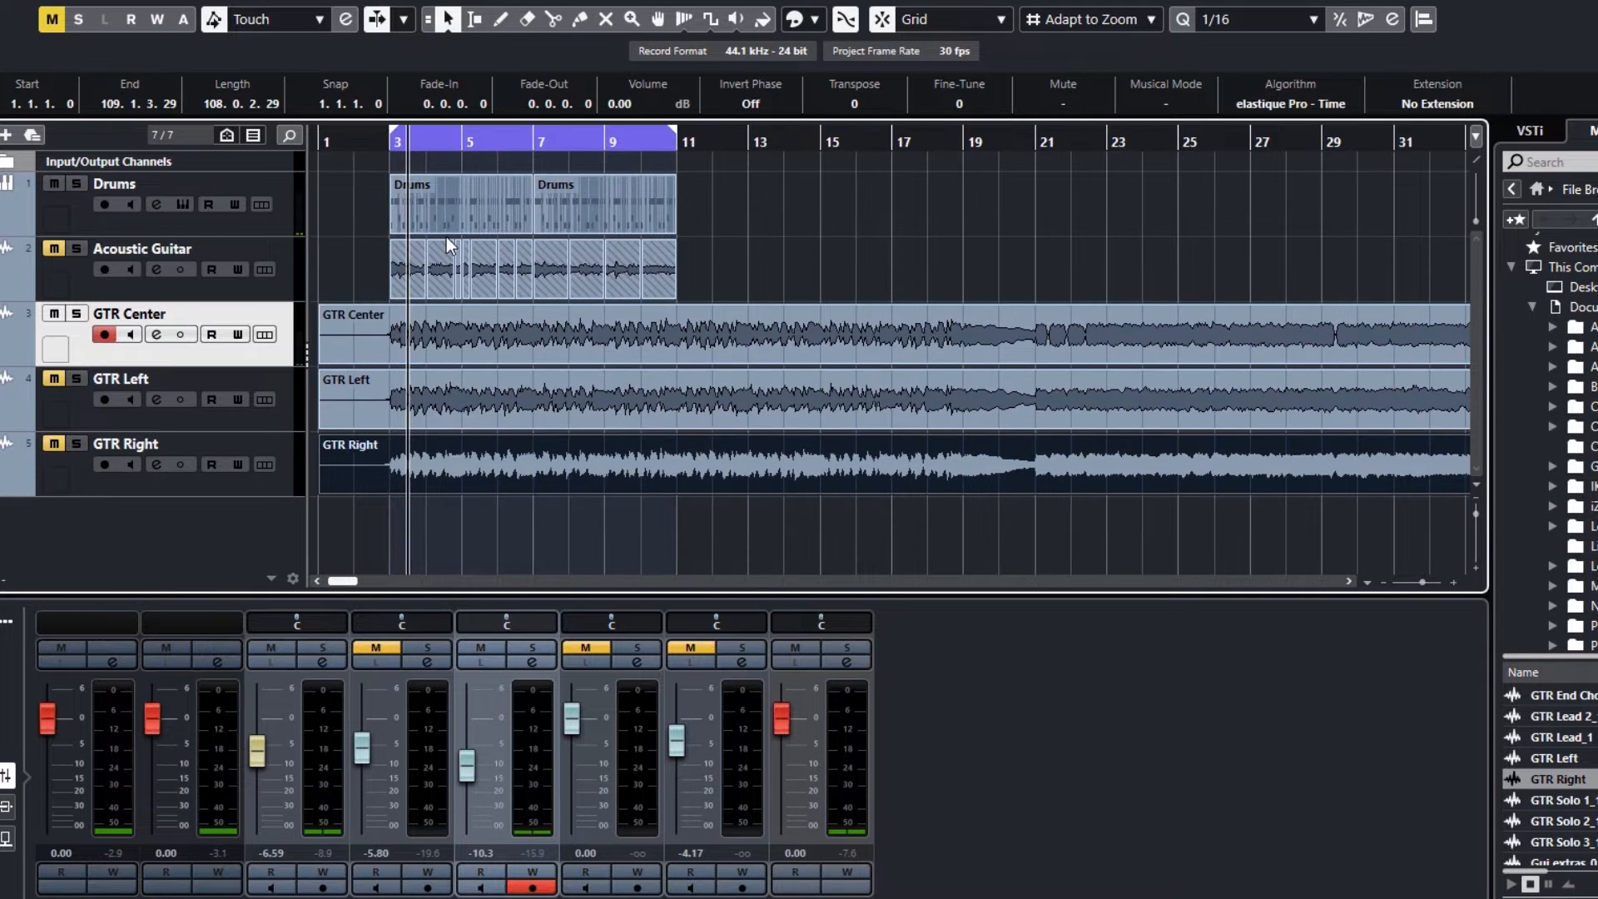
key(h)
key(h)
key(h)
key(h)
key(h)
key(h)
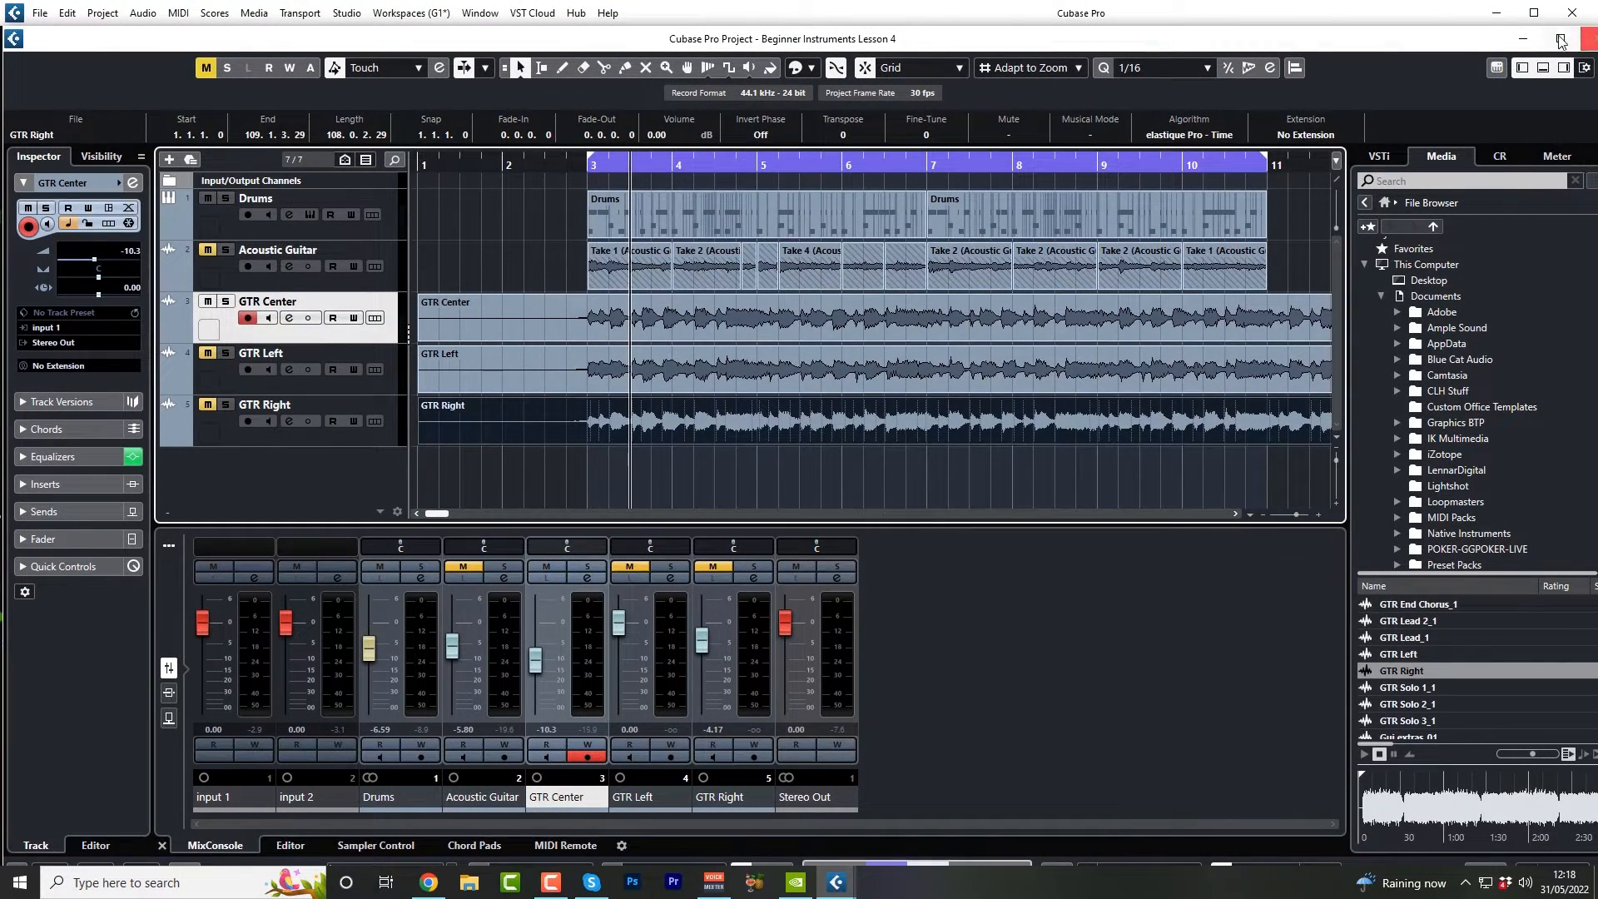
click(1543, 69)
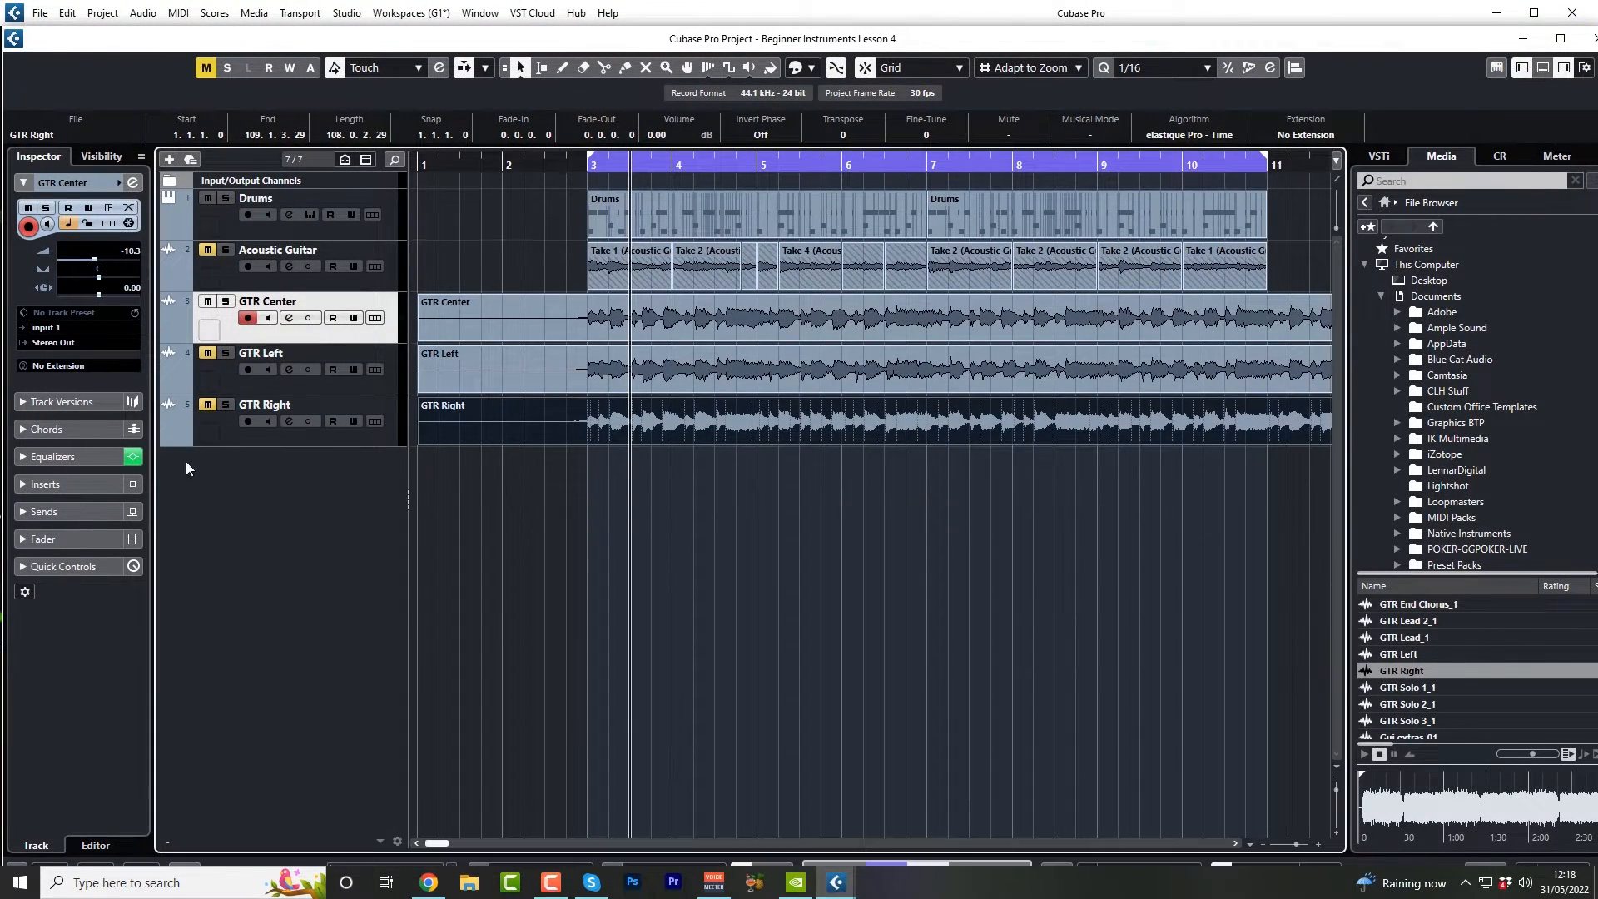
- Add one instrument track using HALion Sonic, named Pad, with its audio output set to Stereo Out
right_click(313, 496)
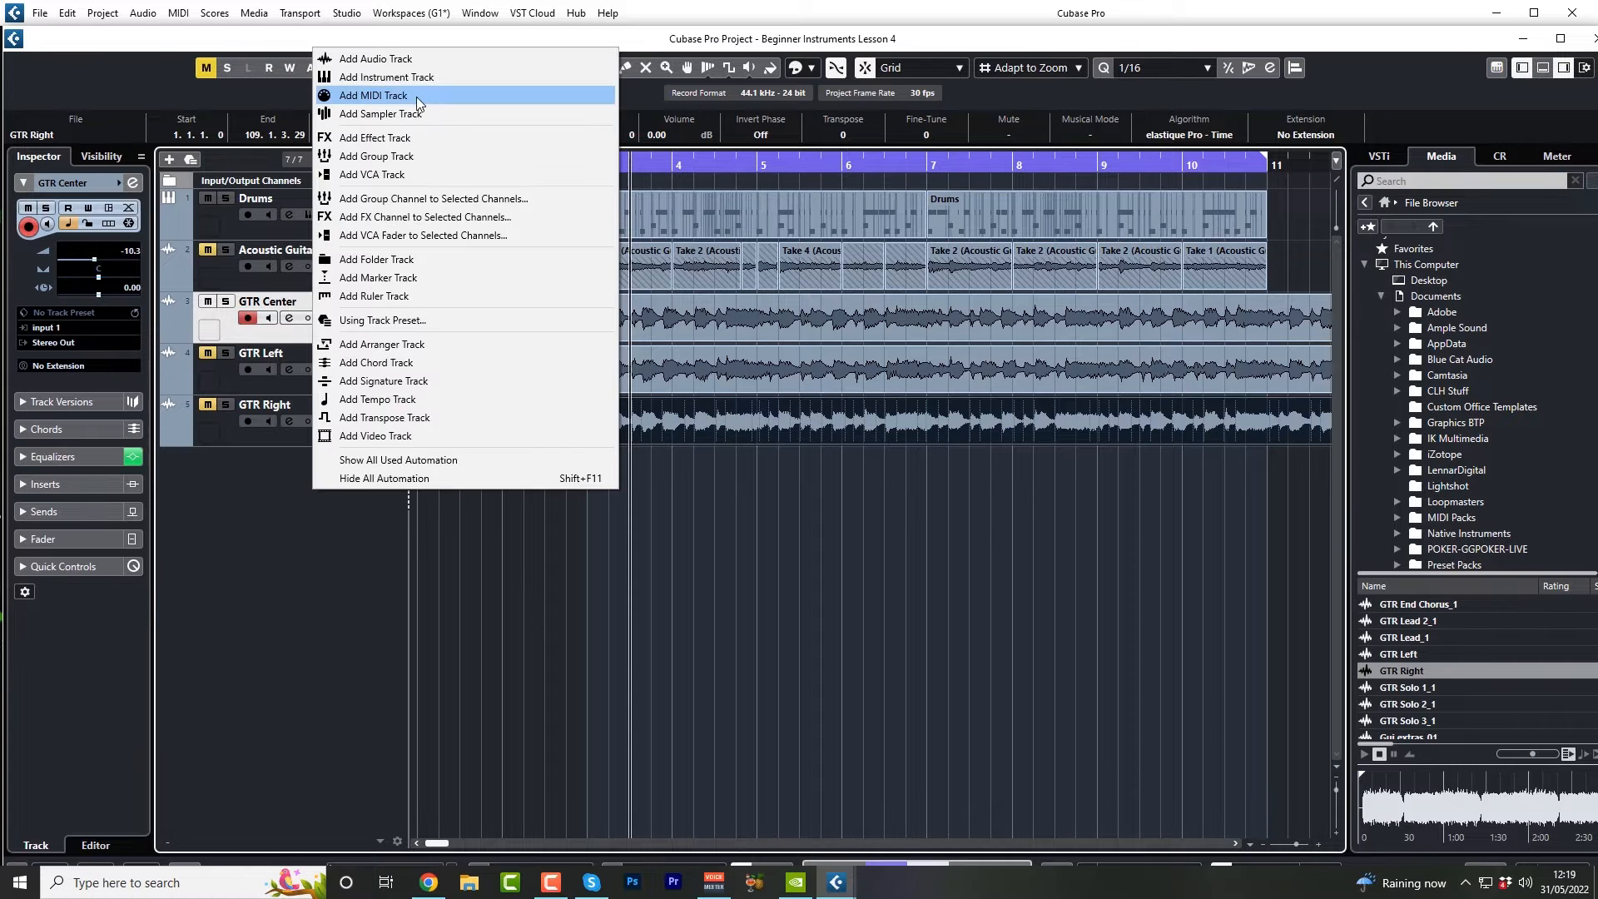
click(397, 79)
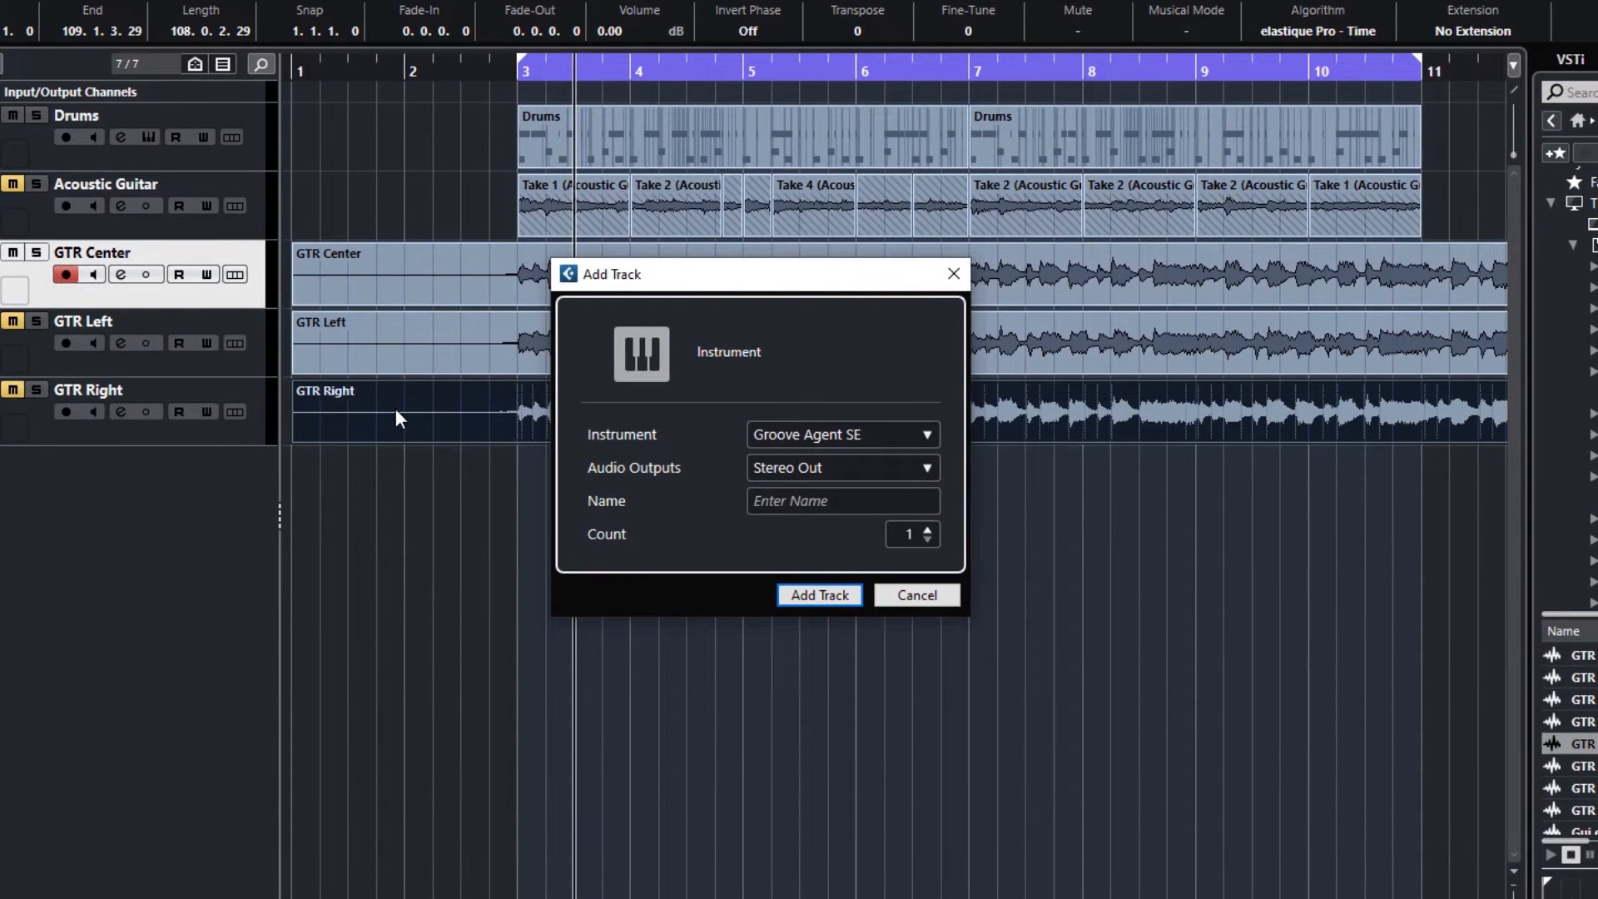
click(845, 434)
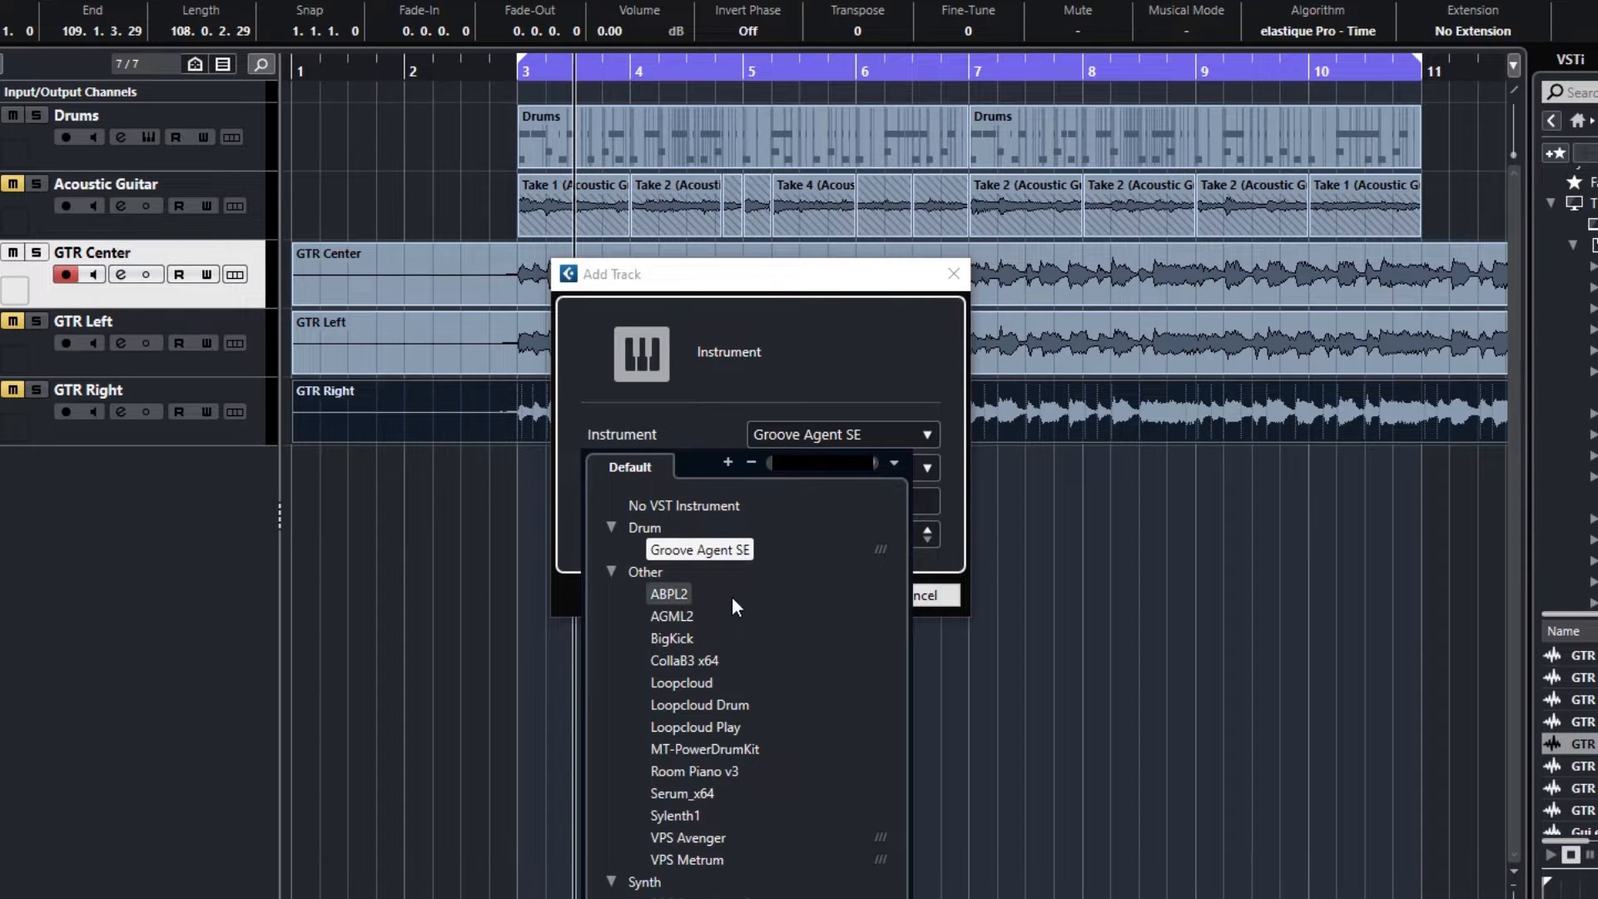
scroll(723, 657, down, 3)
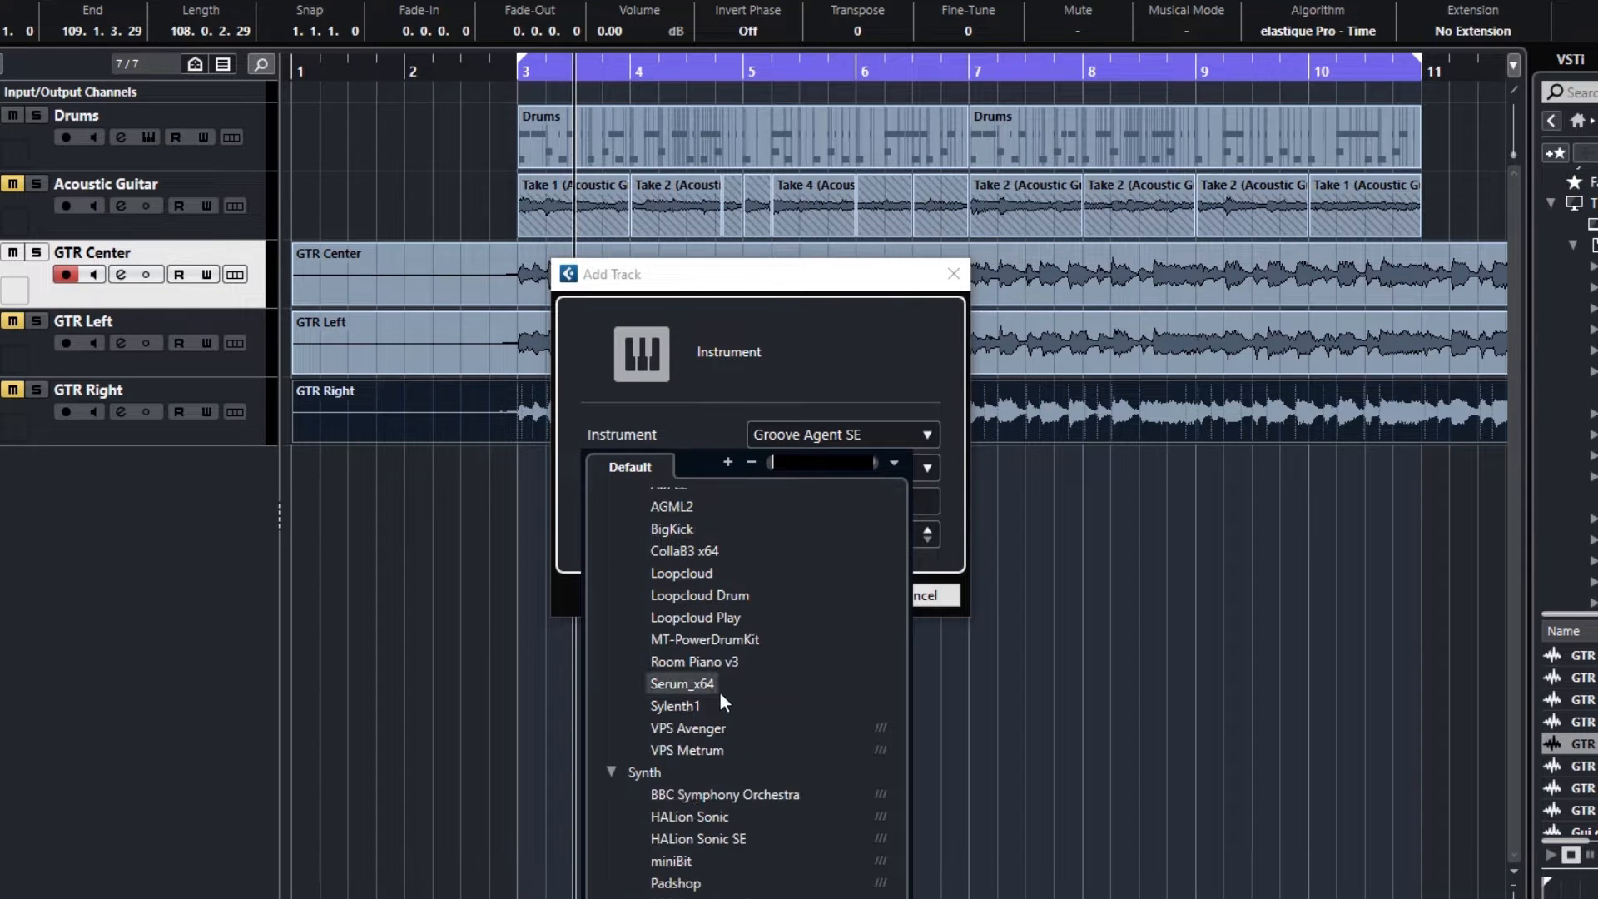
click(614, 766)
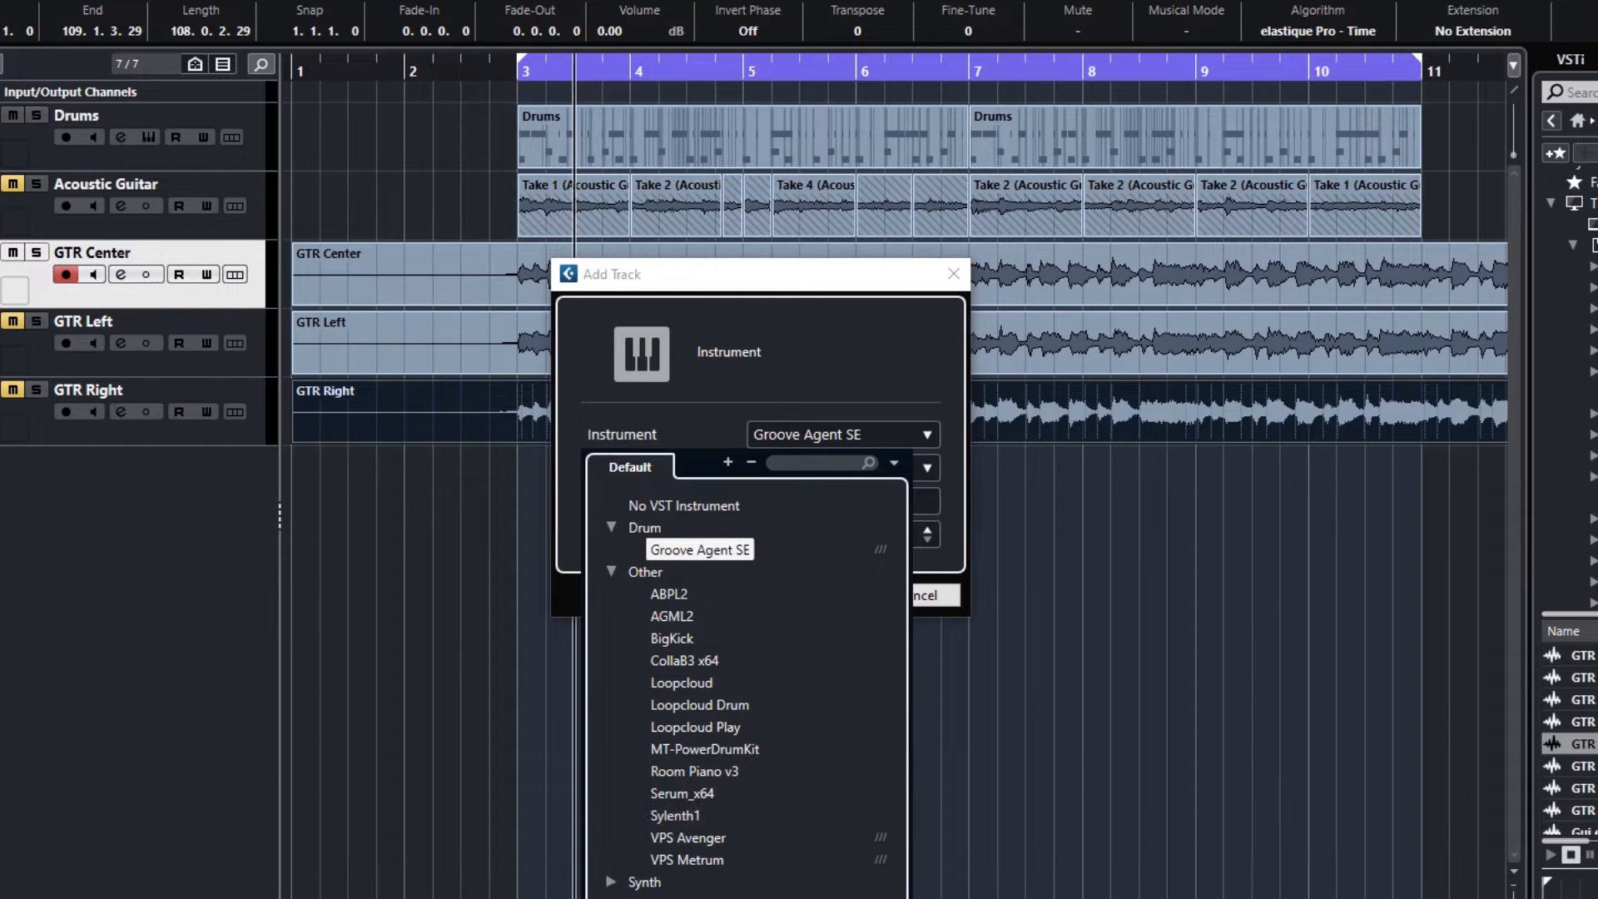
click(612, 882)
scroll(779, 861, down, 3)
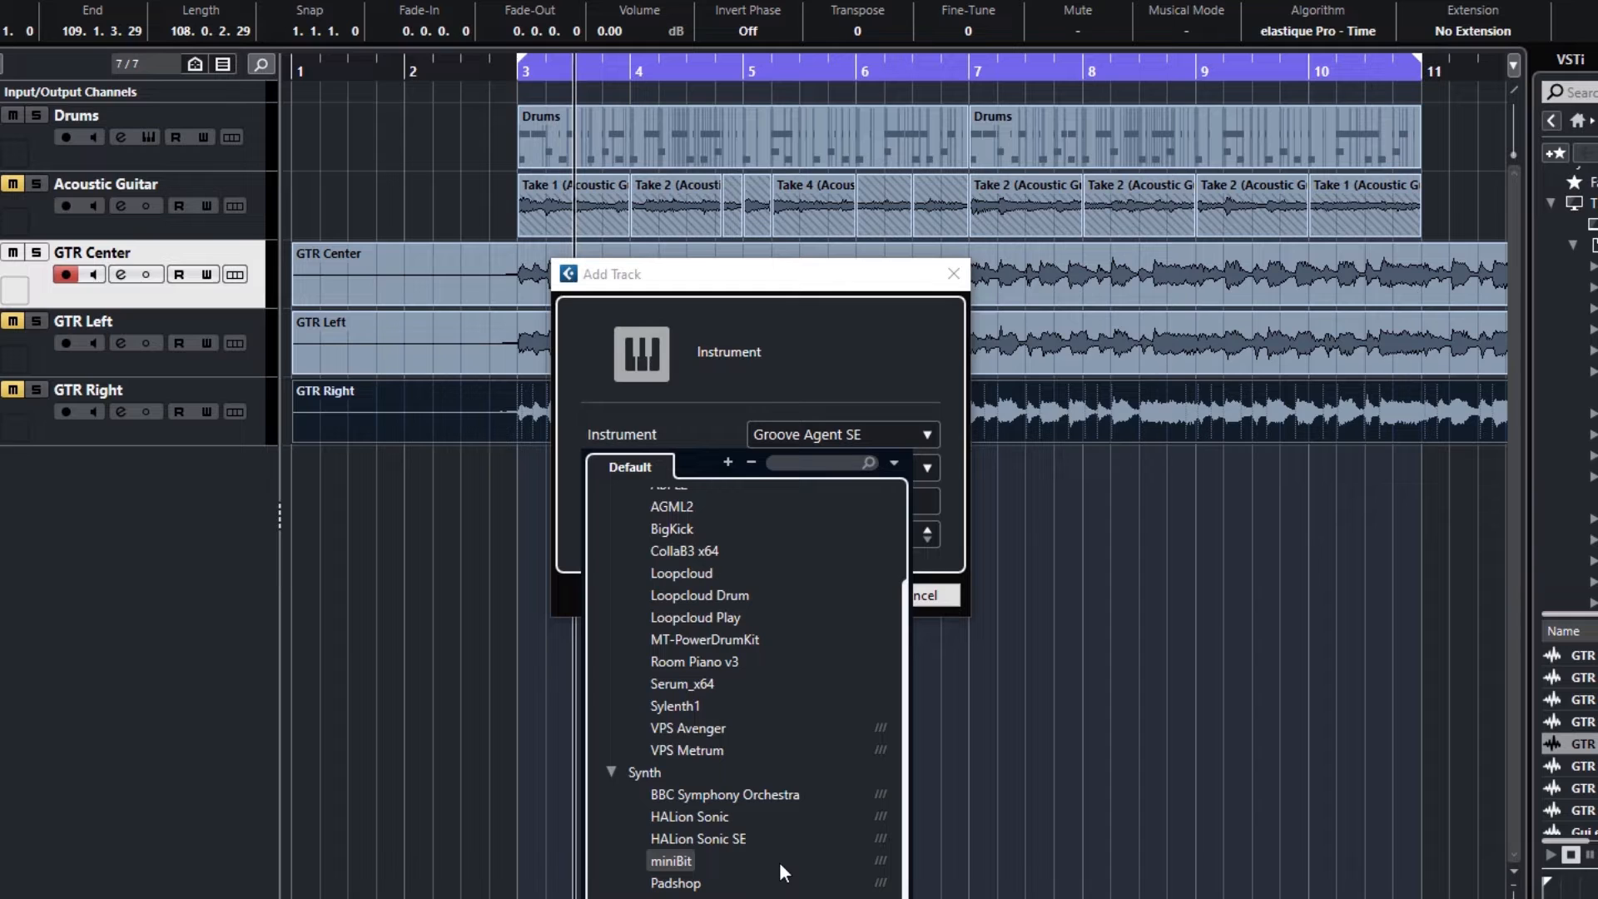
click(707, 816)
click(787, 500)
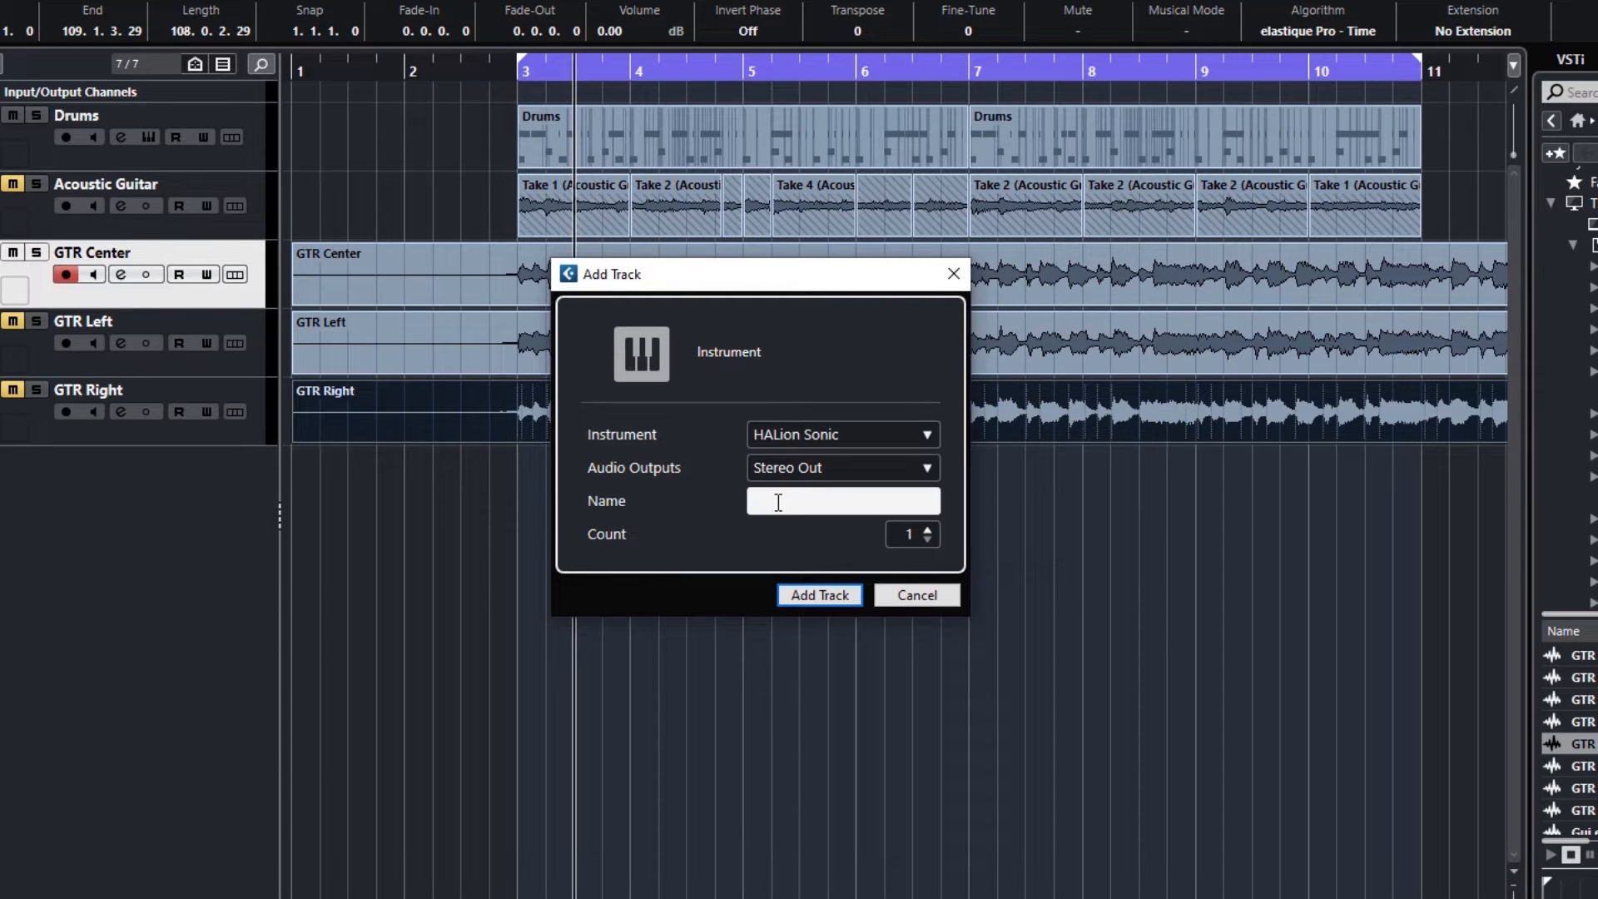
click(832, 596)
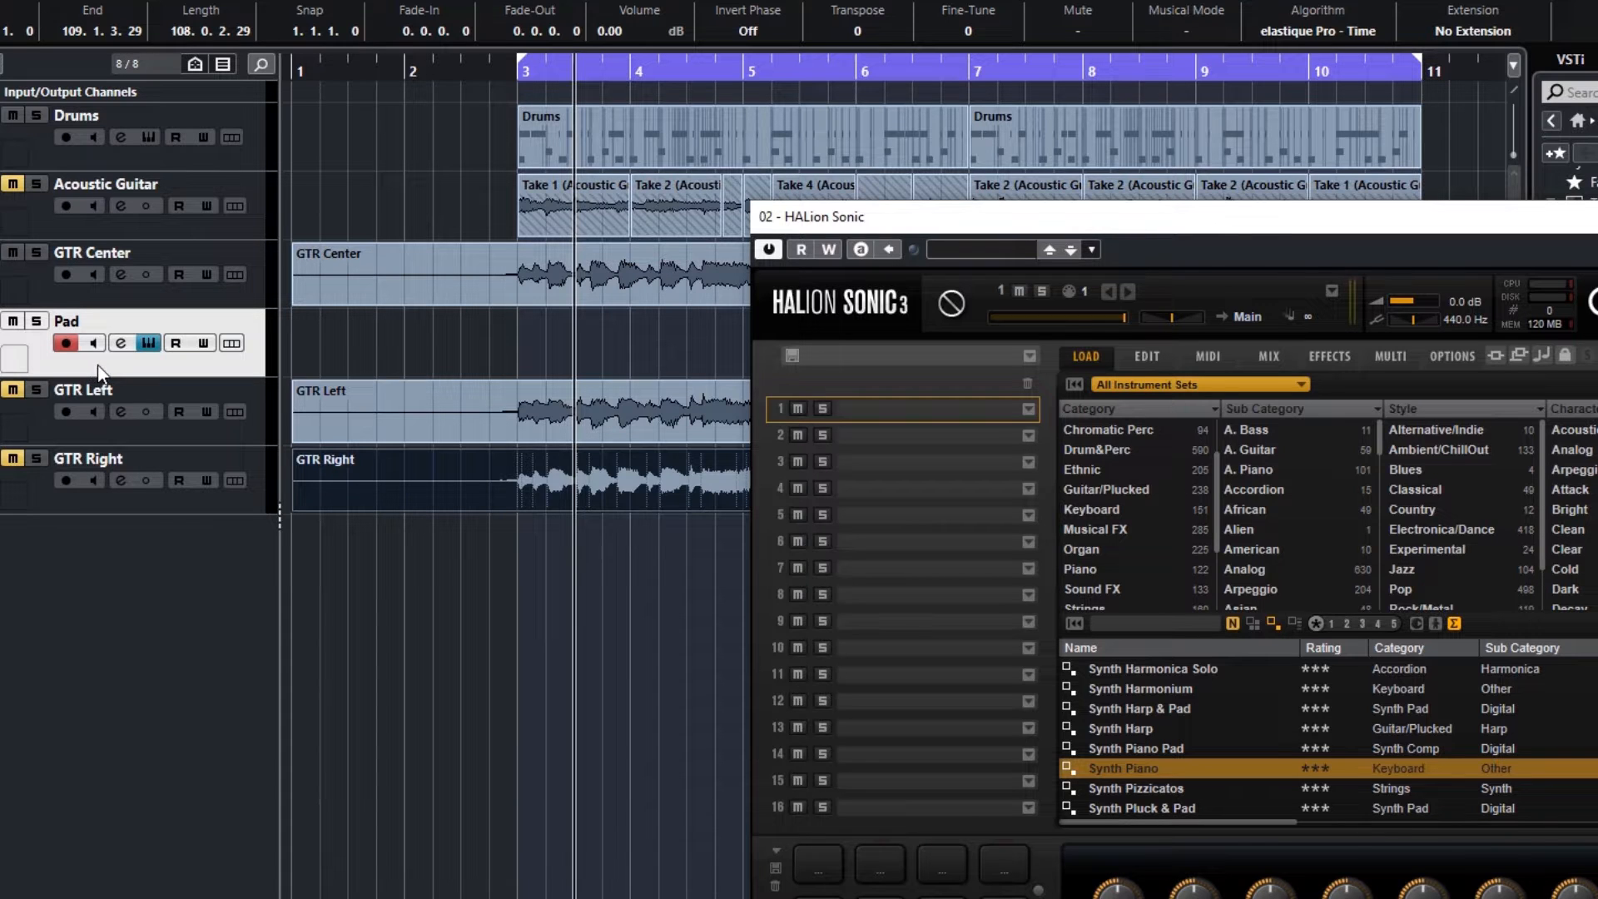
- Reorder the Pad track below GTR Right and move the HALion Sonic window so its whole interface is visible
drag(92, 366, 102, 475)
drag(109, 542, 115, 541)
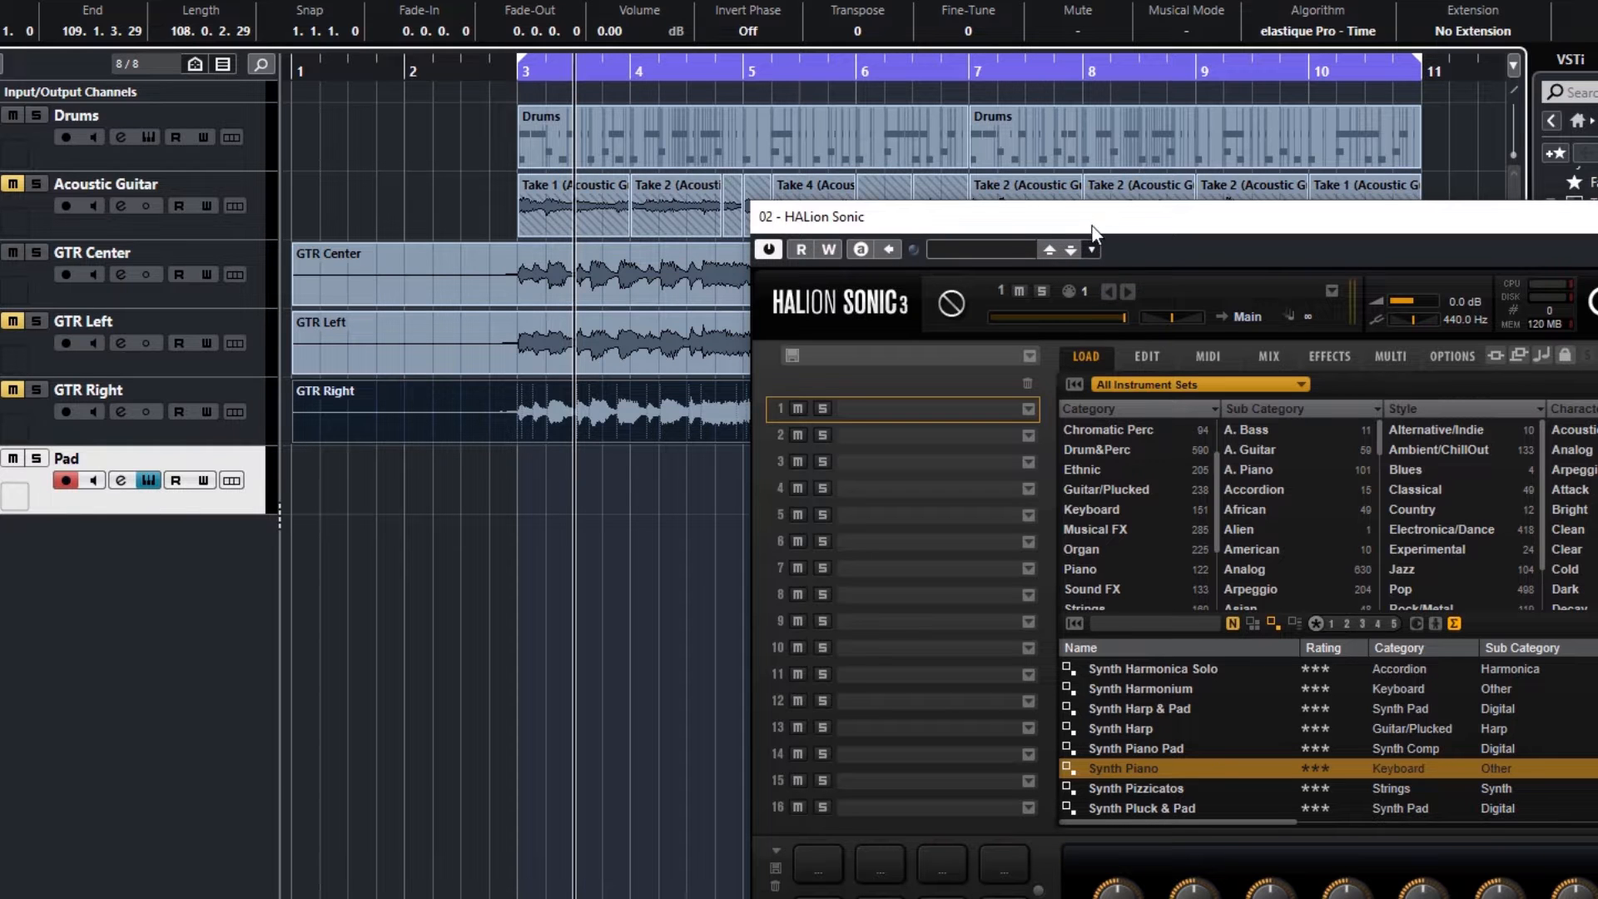
drag(1093, 226, 635, 23)
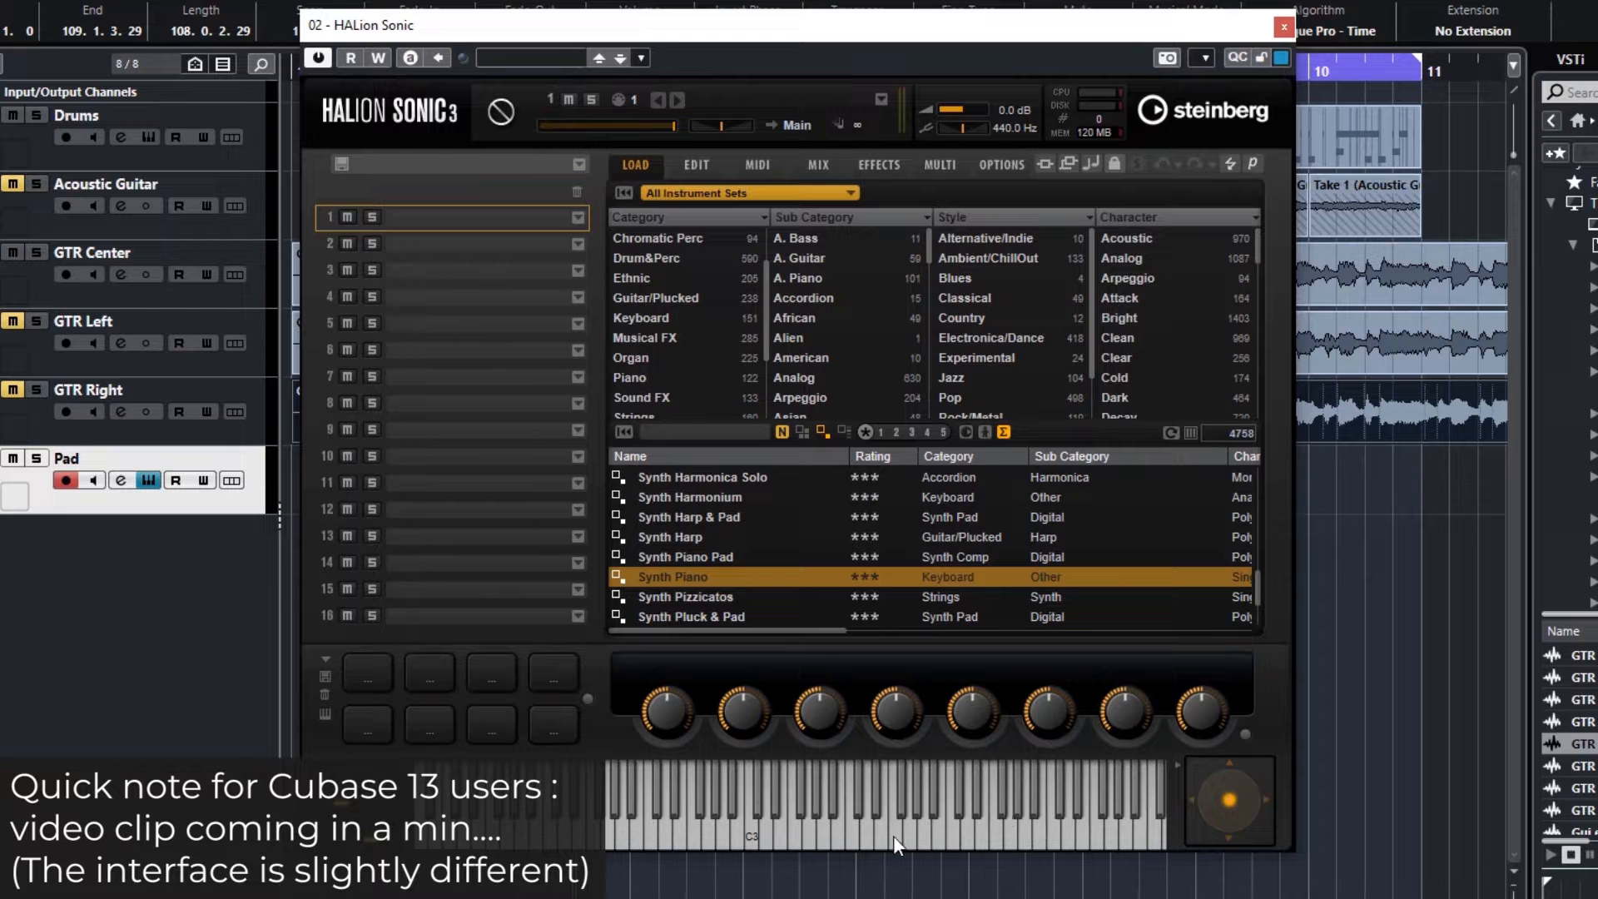
- Examine HALion Sonic's keyboard and its Mix, Effects, Multi and Options pages, and return to the category list on the Load page
mouse_move(627, 837)
mouse_down()
mouse_move(1105, 826)
mouse_move(544, 847)
mouse_move(554, 837)
mouse_up()
drag(696, 835, 1006, 831)
click(818, 164)
click(874, 164)
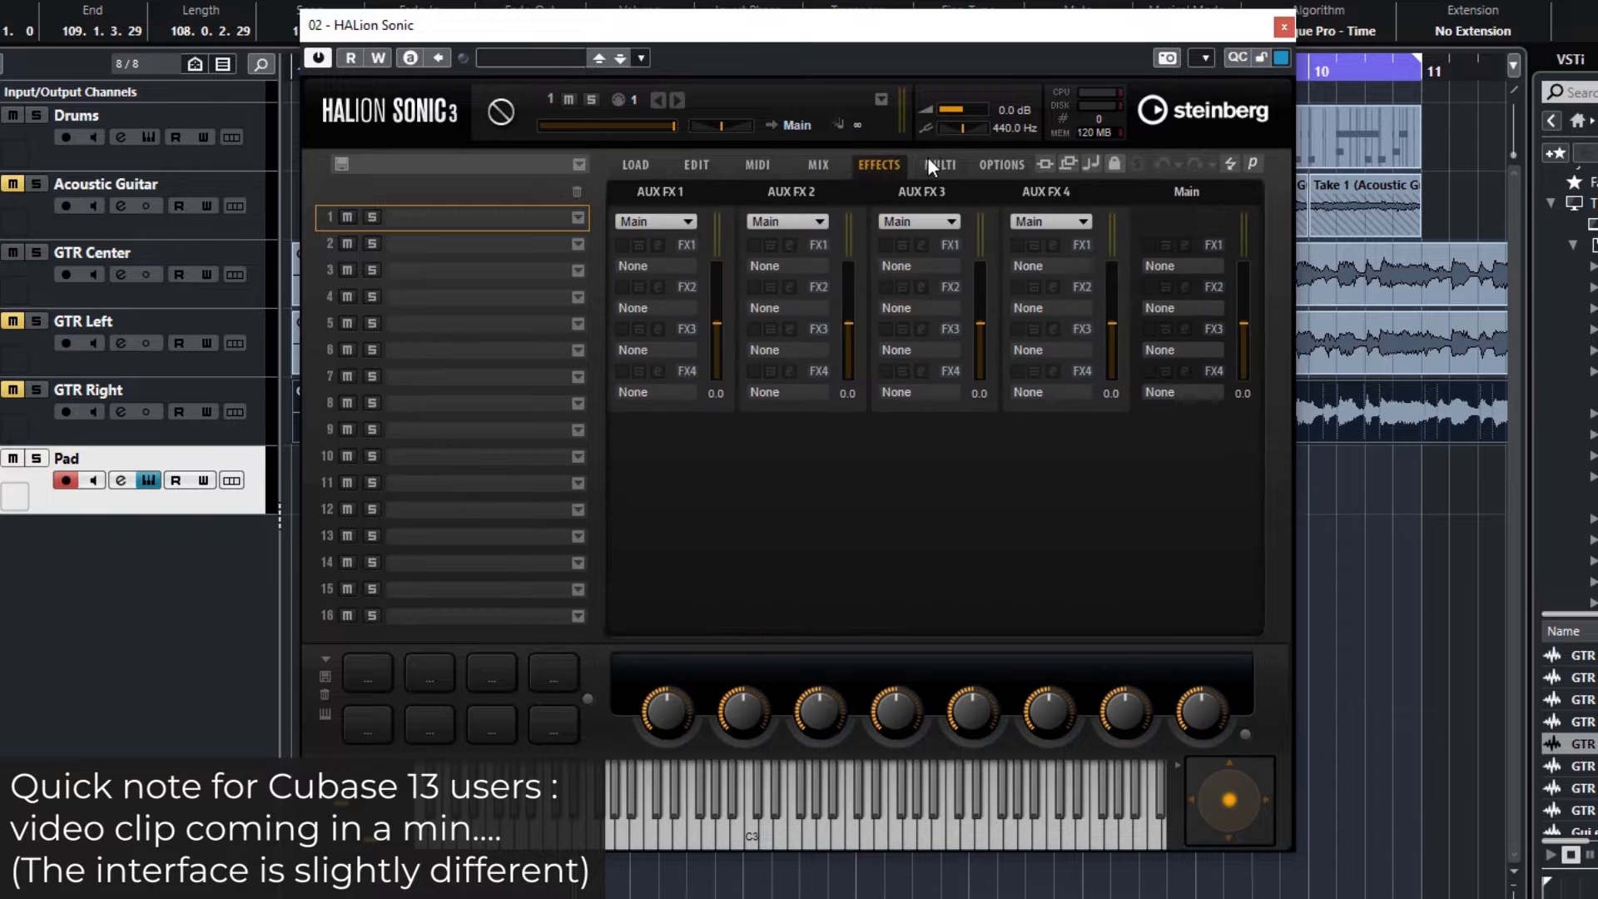
click(927, 156)
click(990, 162)
click(653, 158)
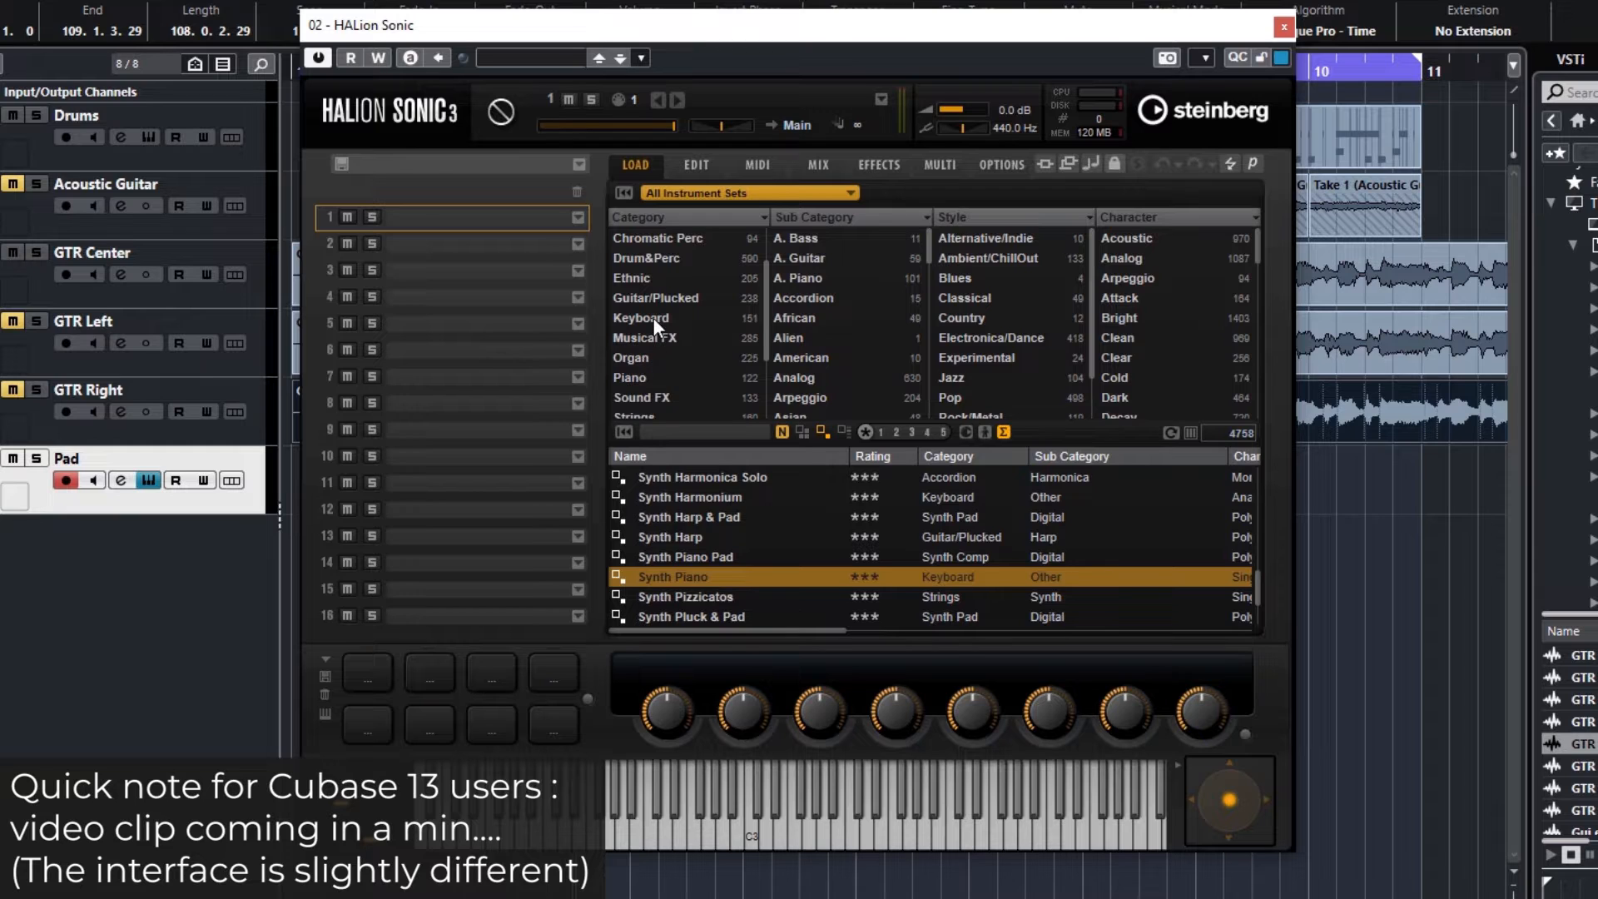
scroll(651, 302, up, 1)
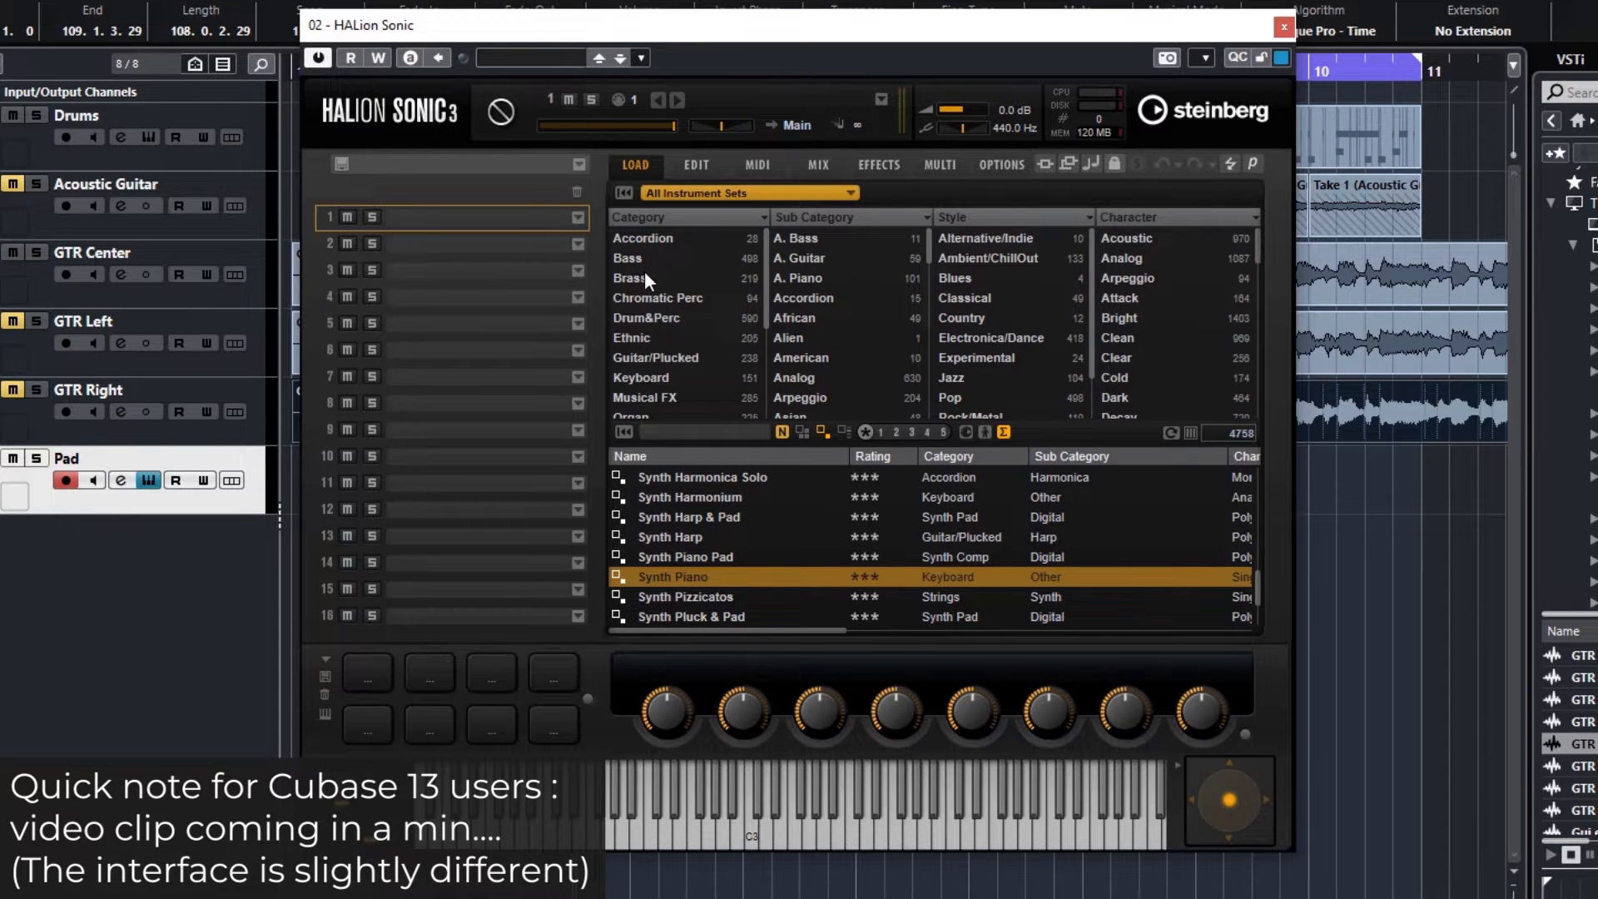
- Filter HALion Sonic's program list to the Synth Pad category
scroll(659, 274, down, 3)
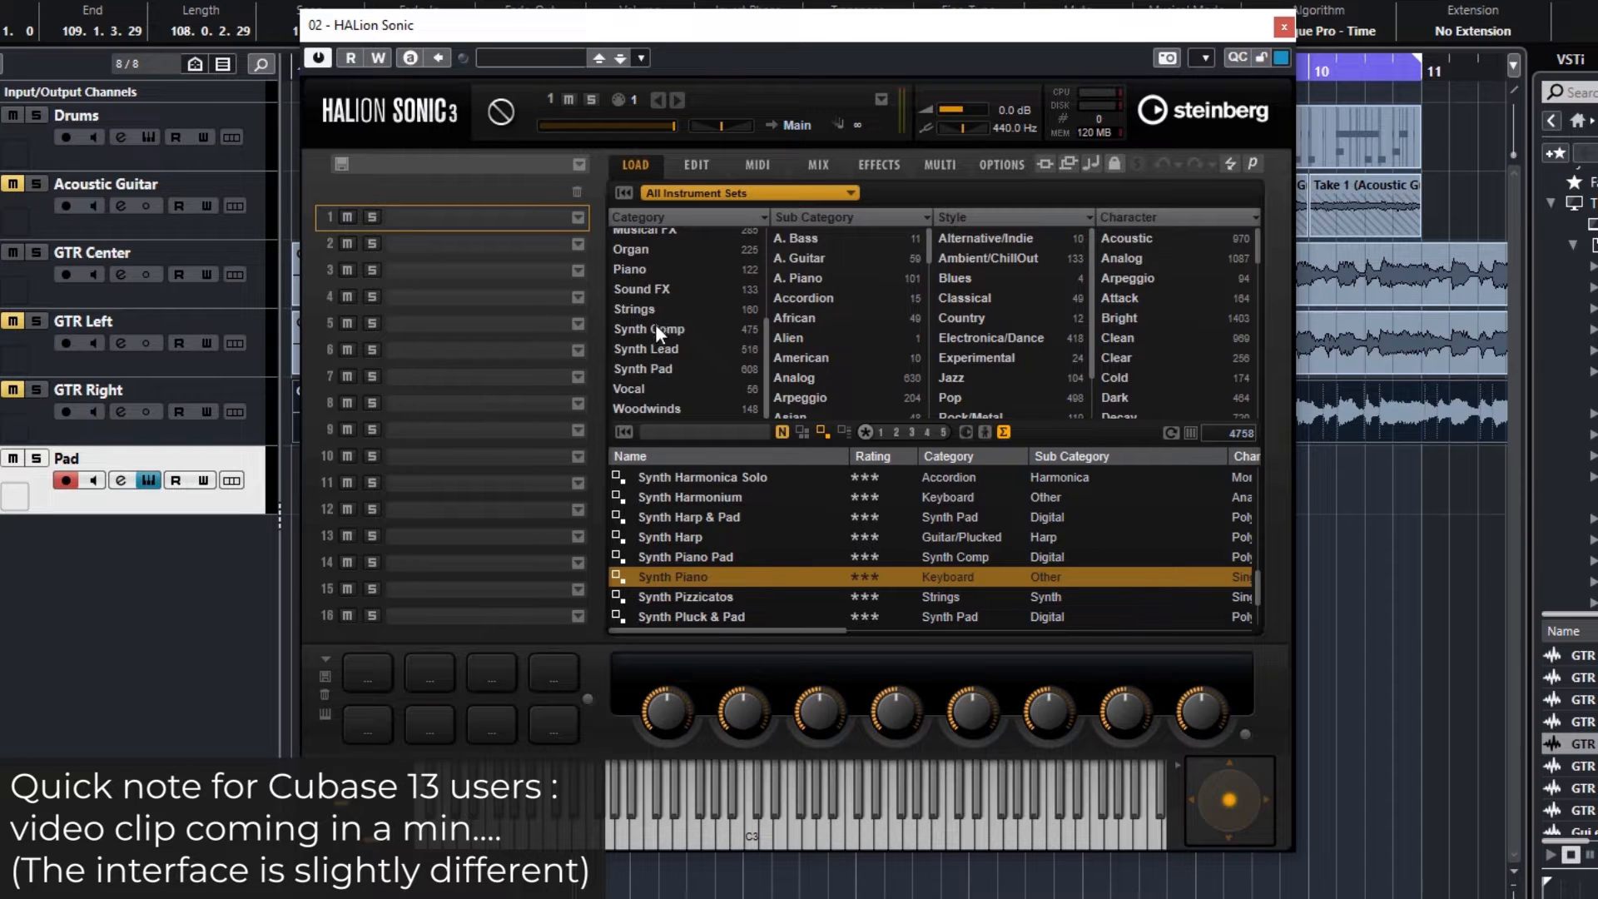
scroll(656, 326, up, 1)
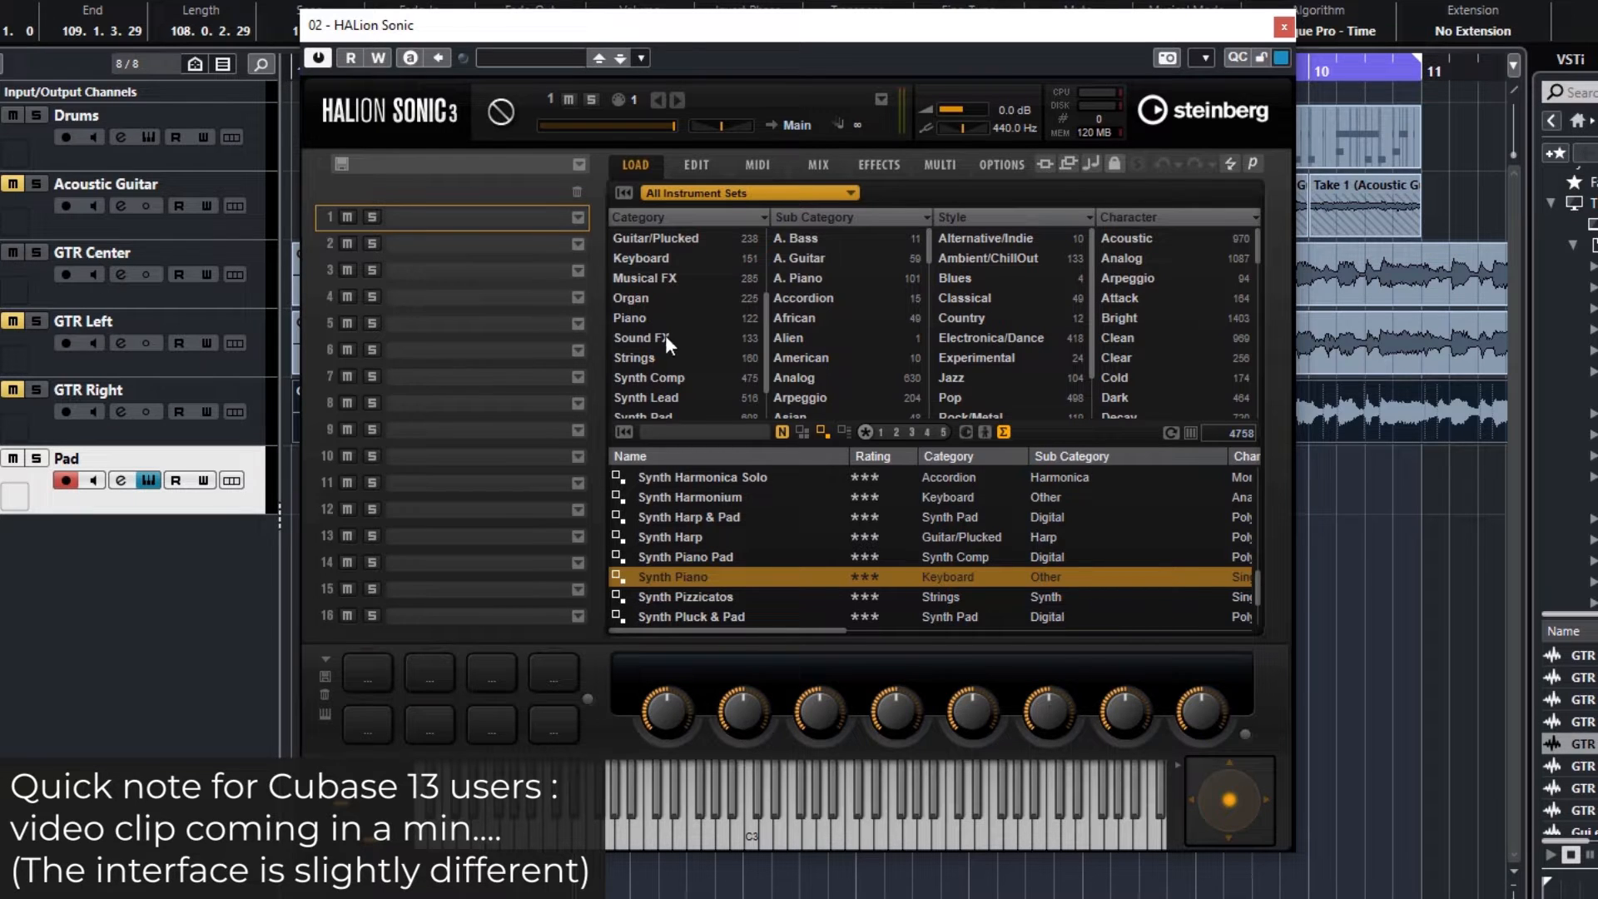
scroll(666, 350, down, 1)
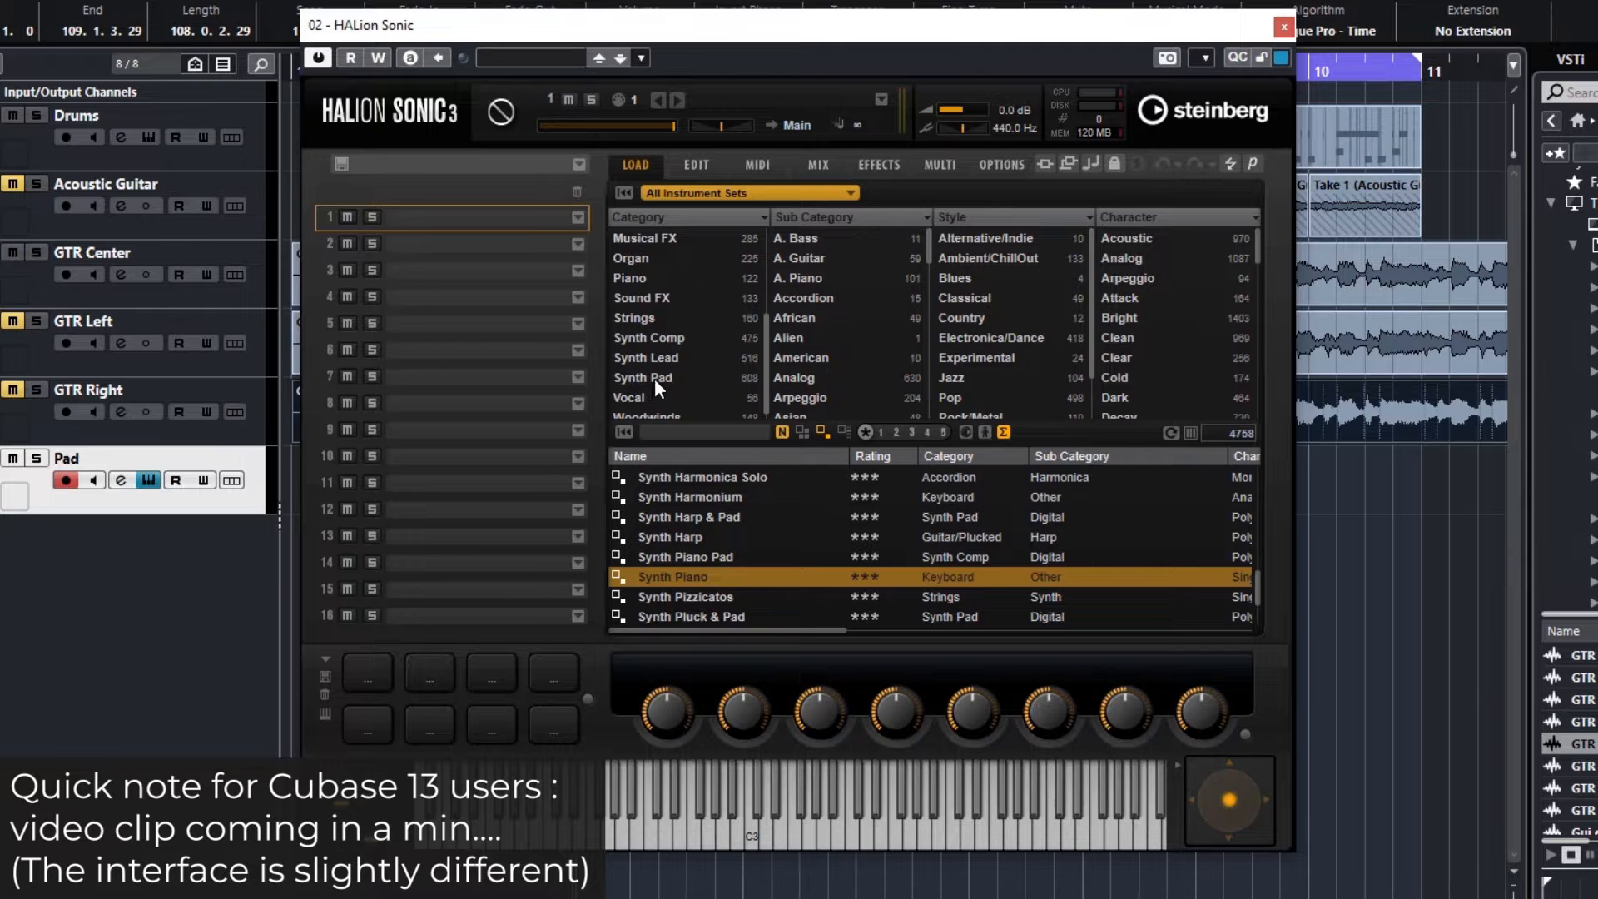
click(655, 379)
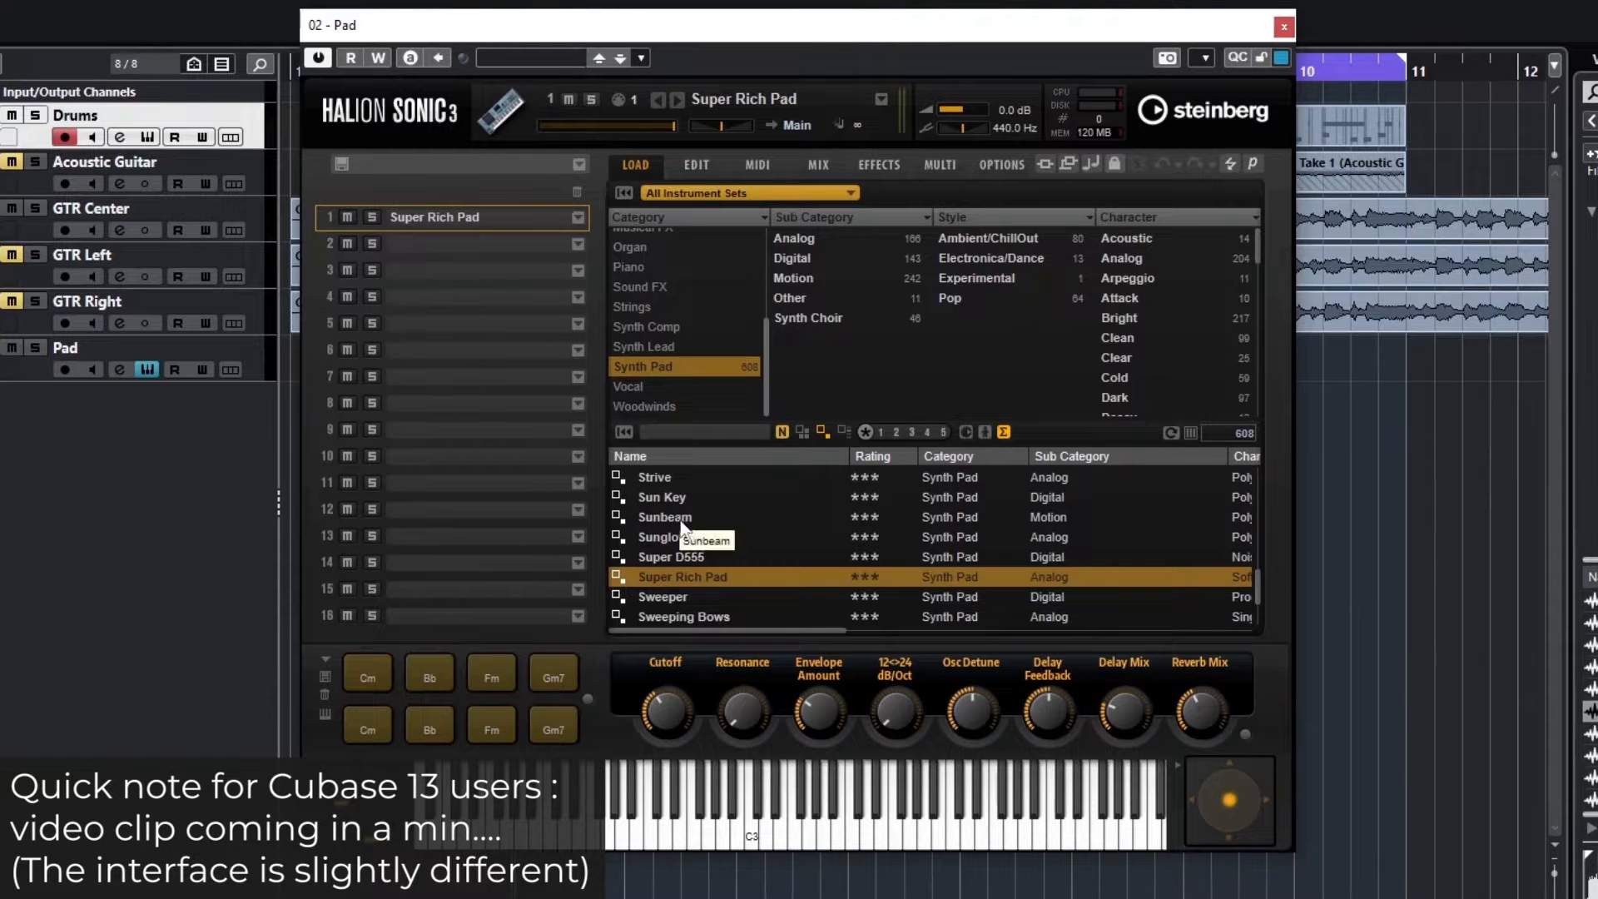
- Search the Synth Pad programs for "dreamy" and load Dreamy Spheres into the first slot
scroll(700, 536, up, 1)
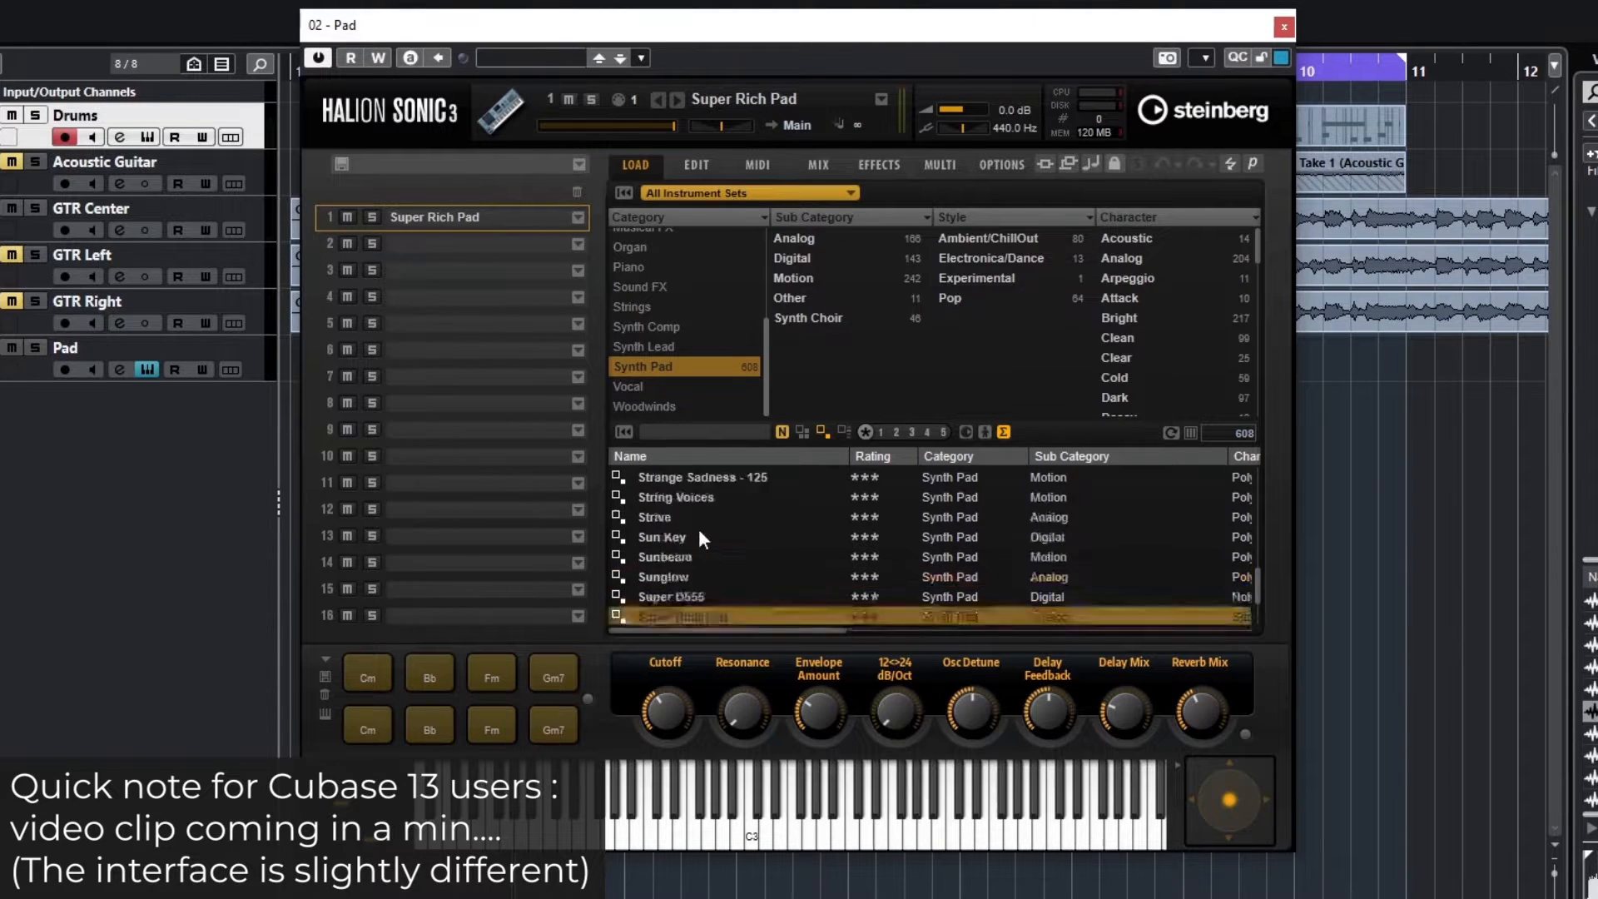
scroll(698, 537, up, 10)
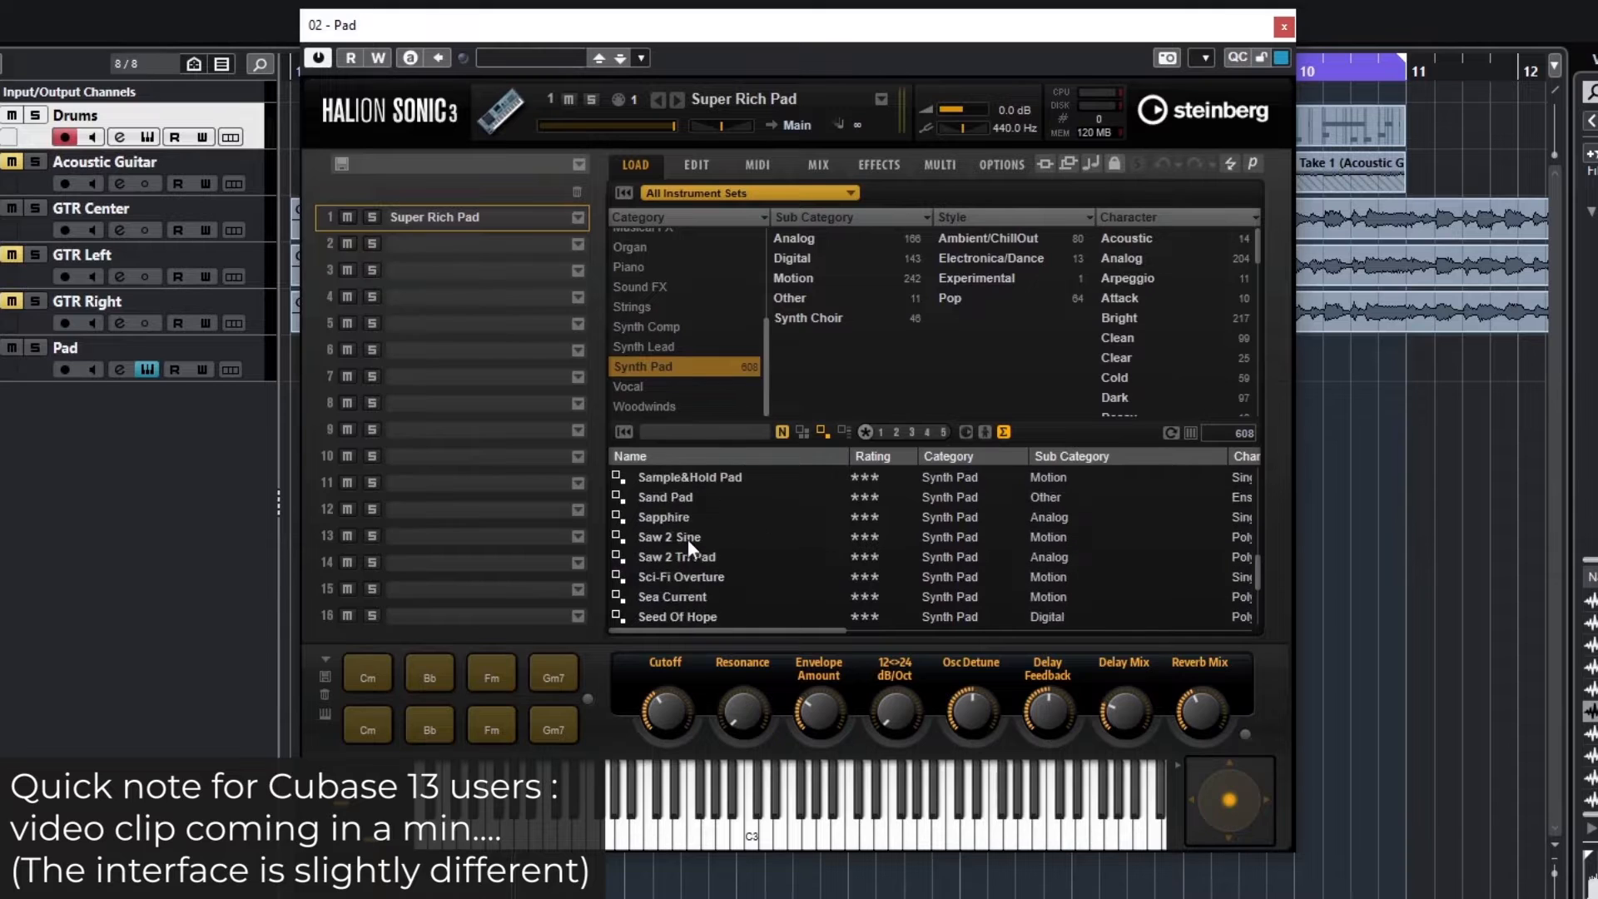
click(666, 429)
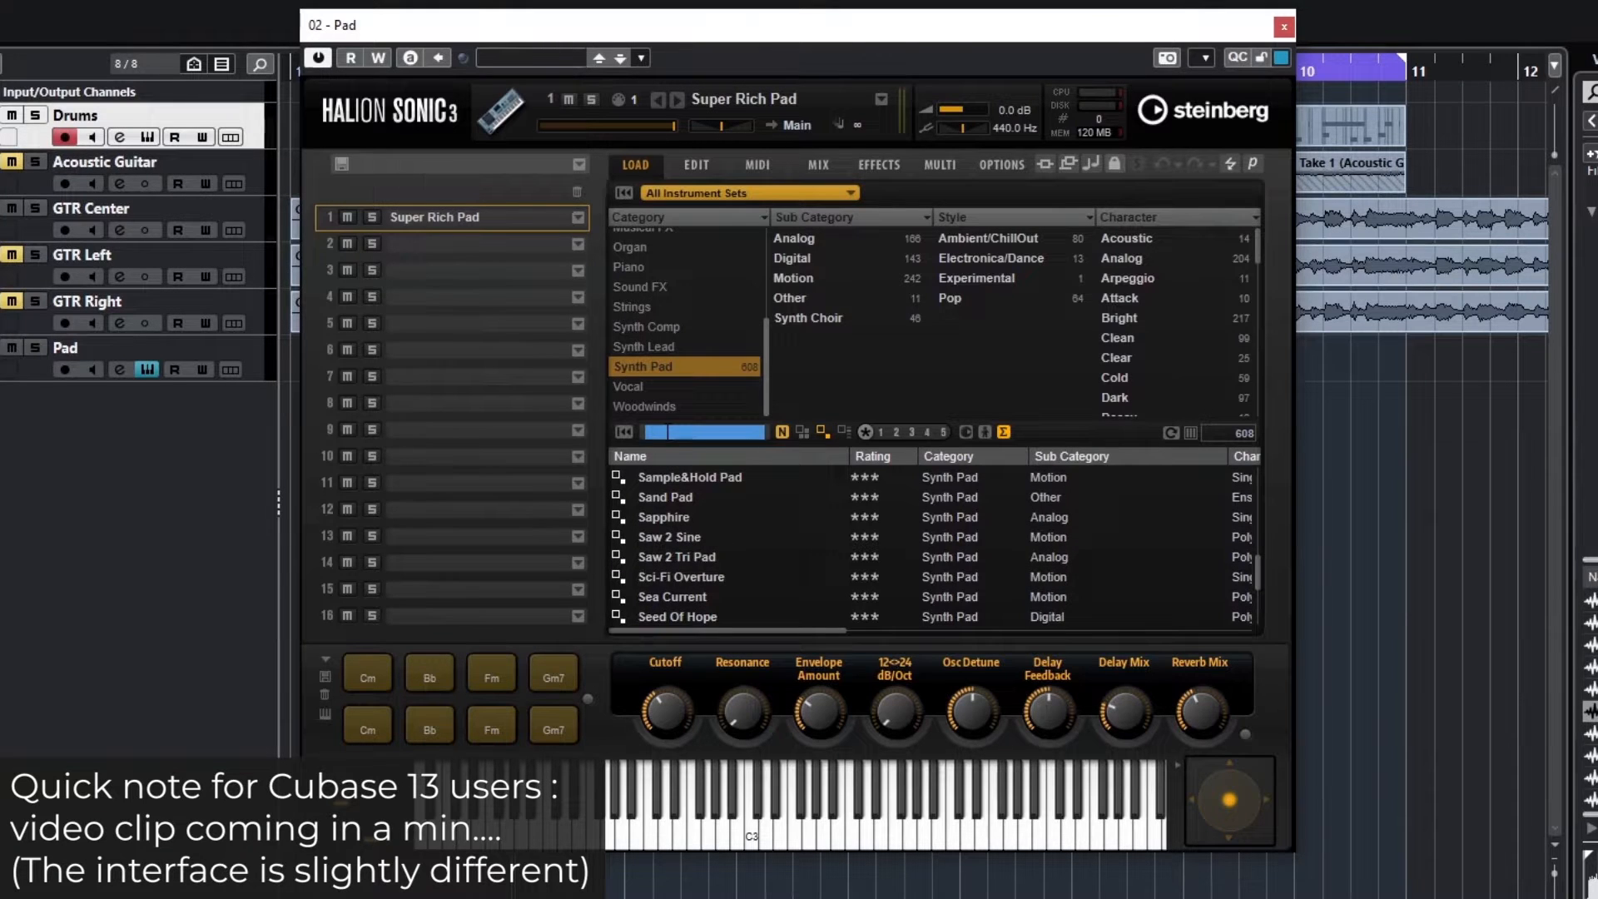
text(dreamy)
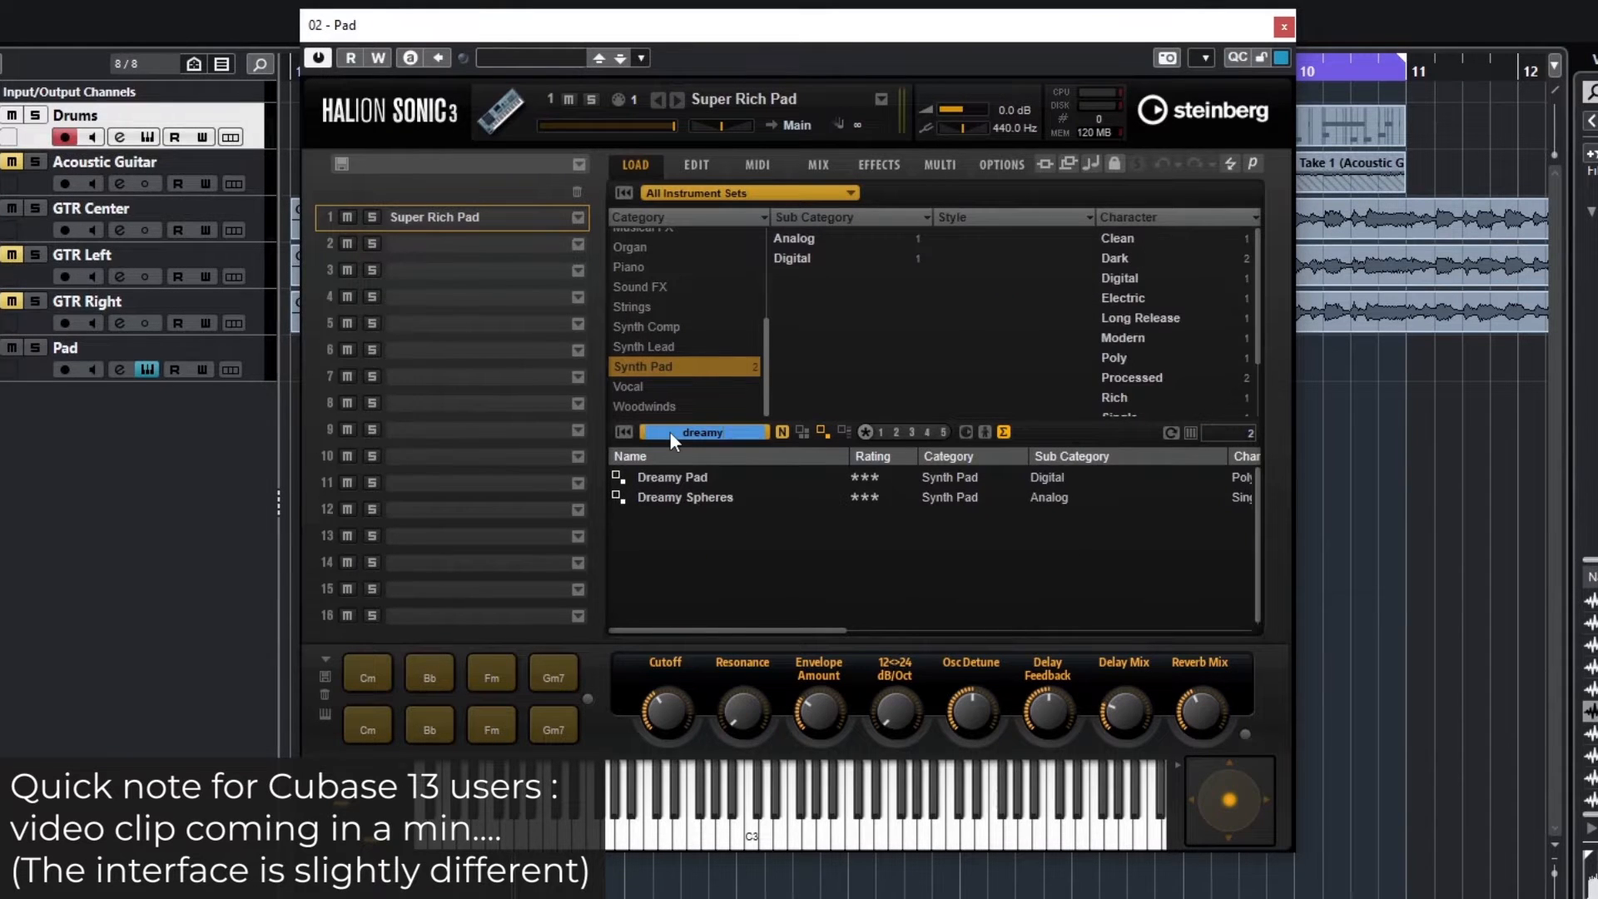
double_click(706, 497)
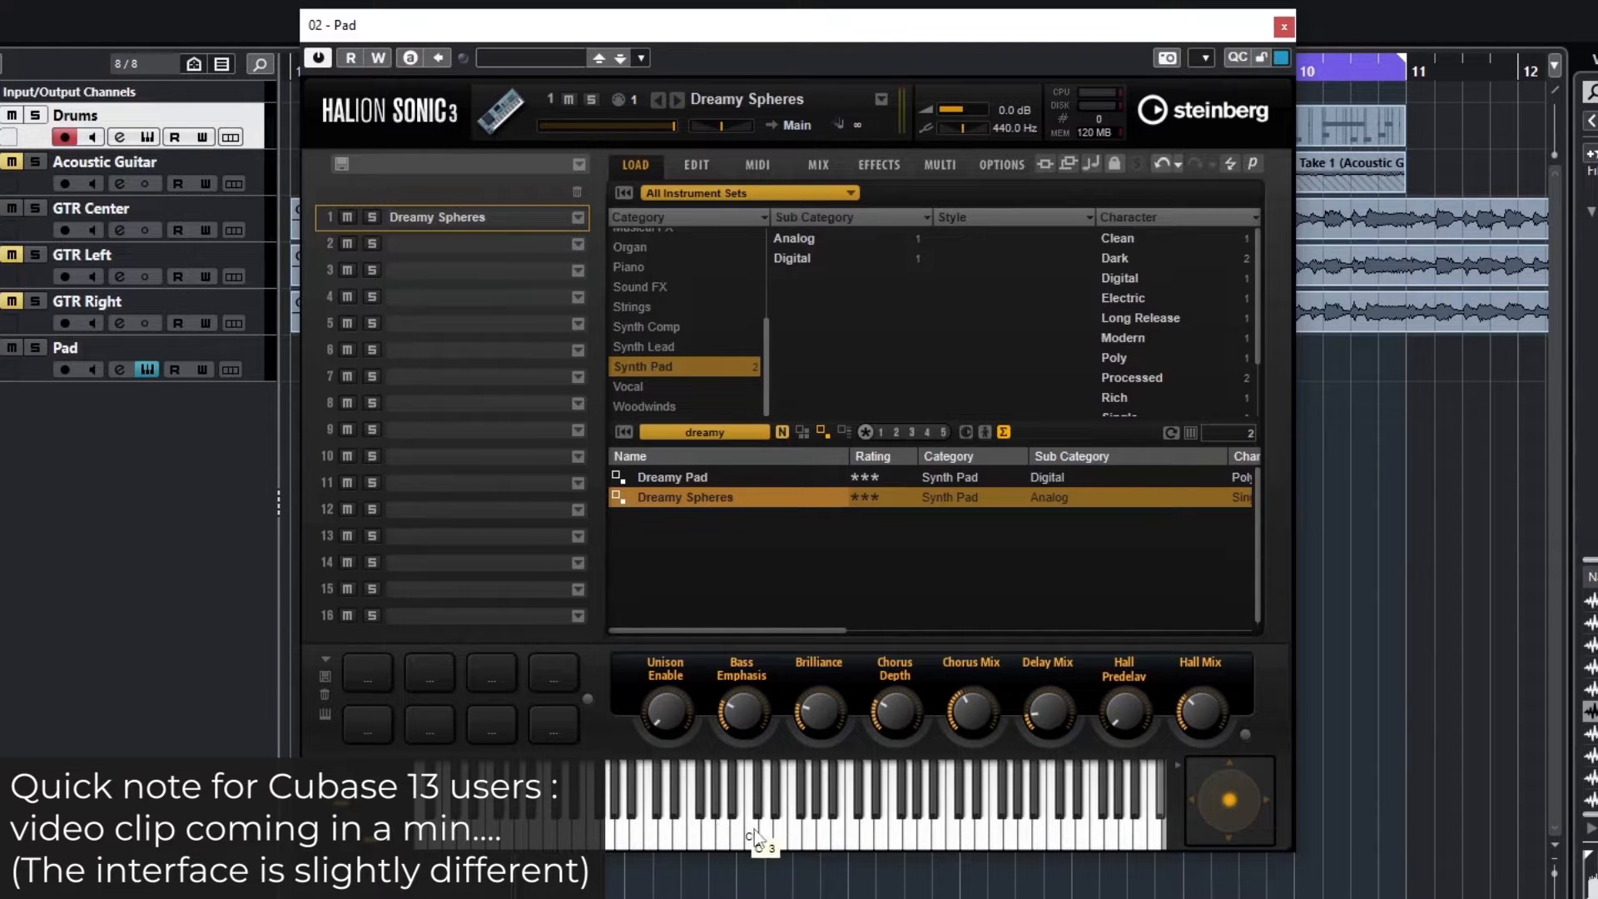
- Audition the Dreamy Spheres sound with several low and high notes on HALion Sonic's virtual keyboard
click(785, 837)
click(957, 839)
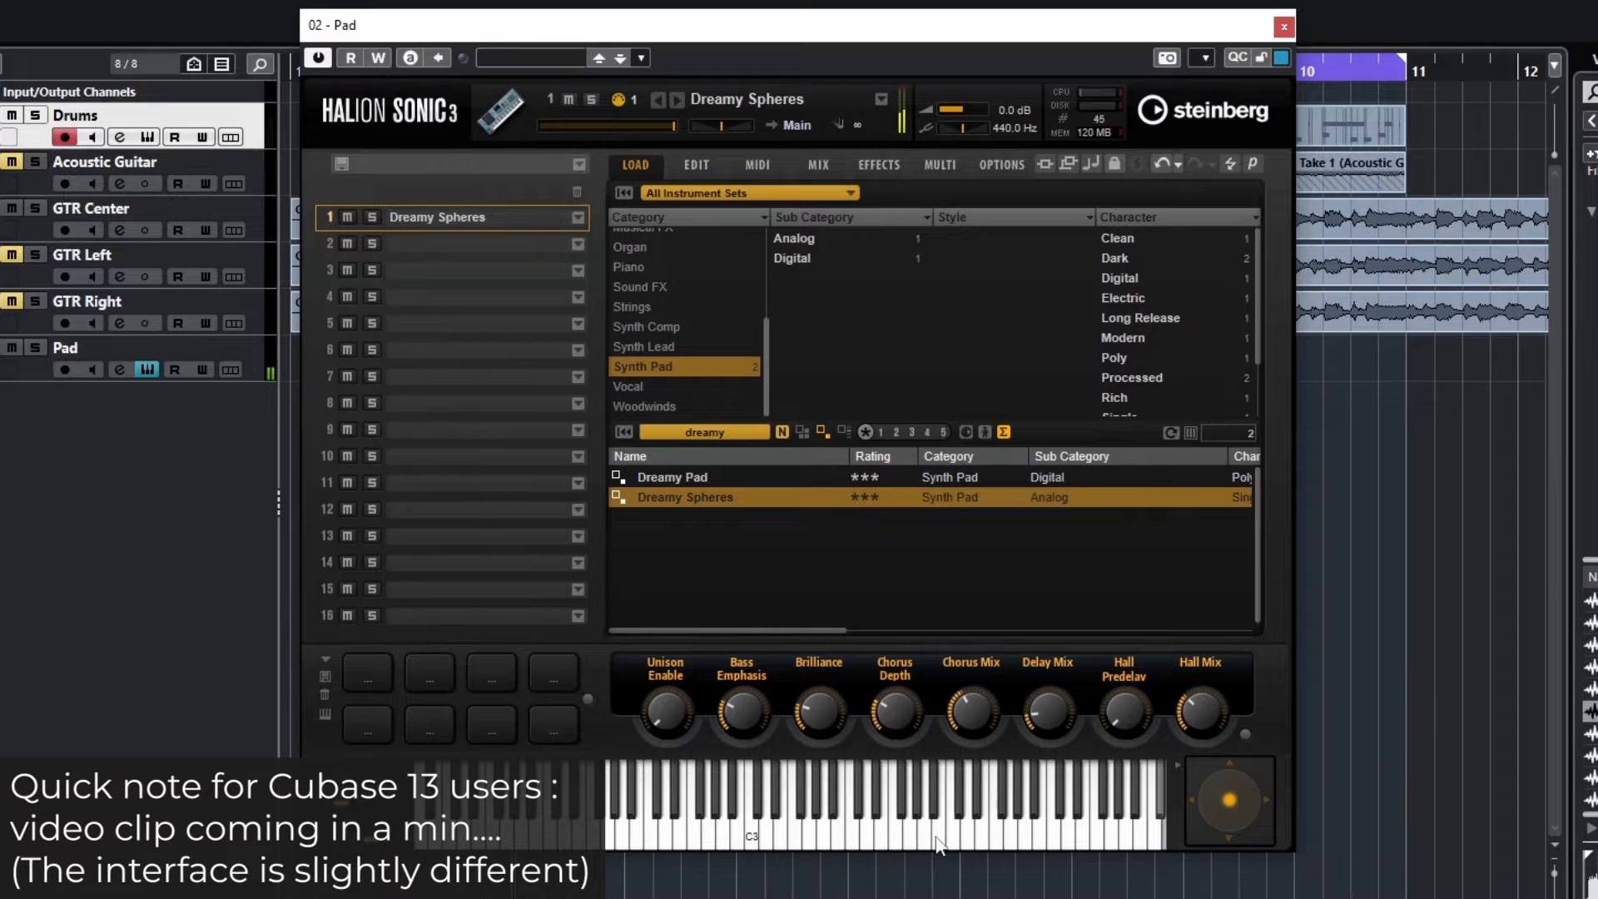
click(907, 835)
click(722, 832)
click(796, 832)
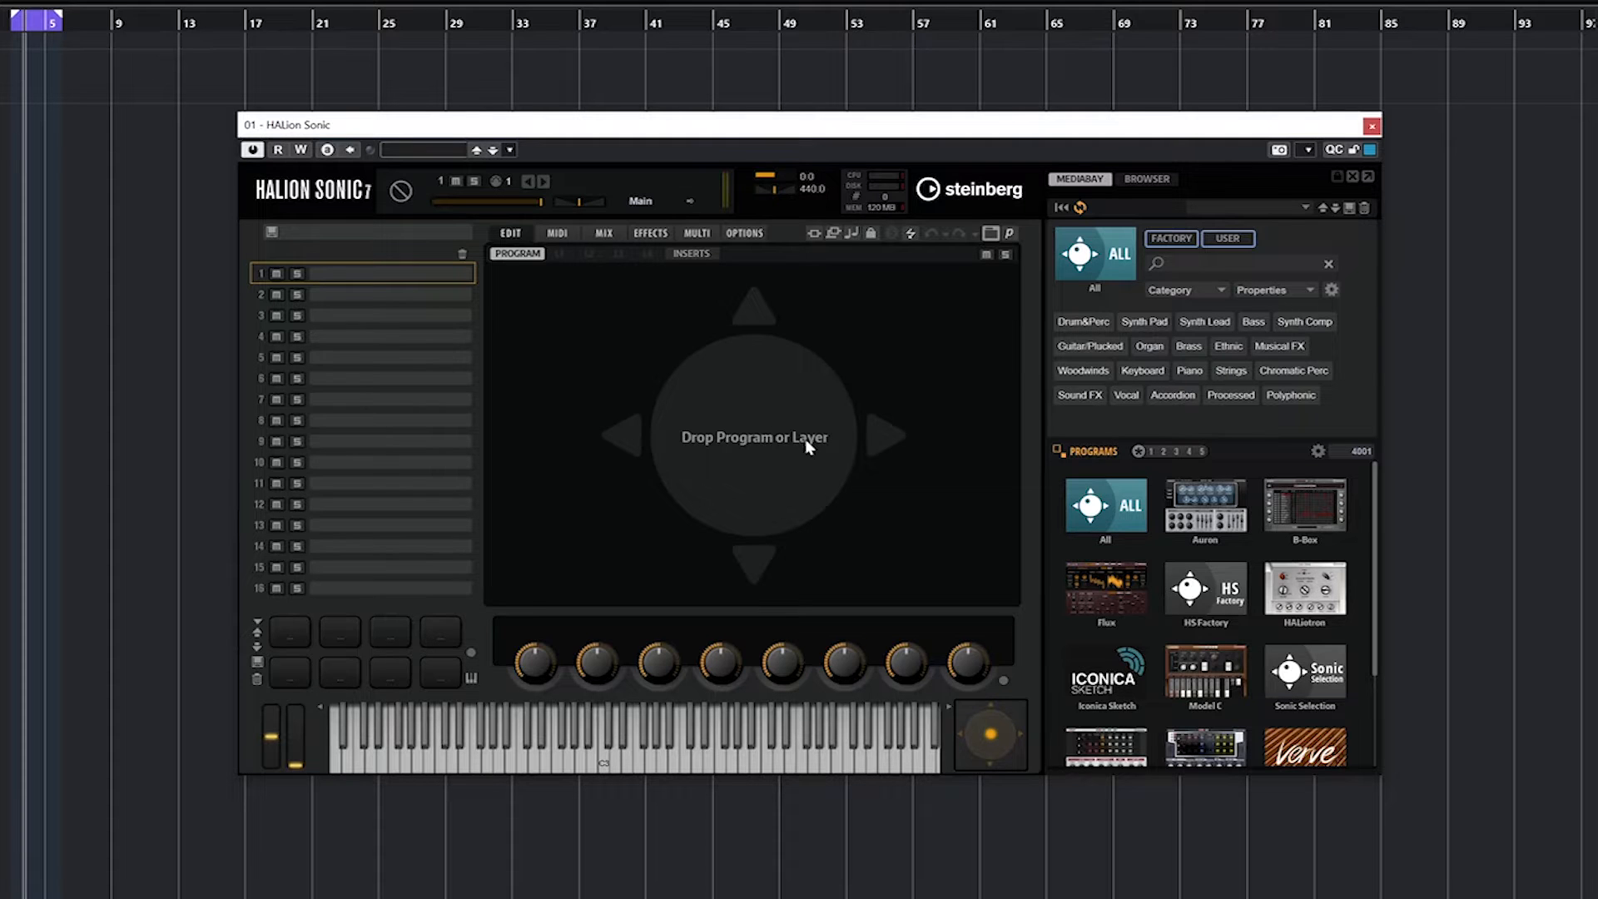
- In the HALion Sonic 7 window, look through the Verve instrument's programs and return to the instrument overview
click(1303, 746)
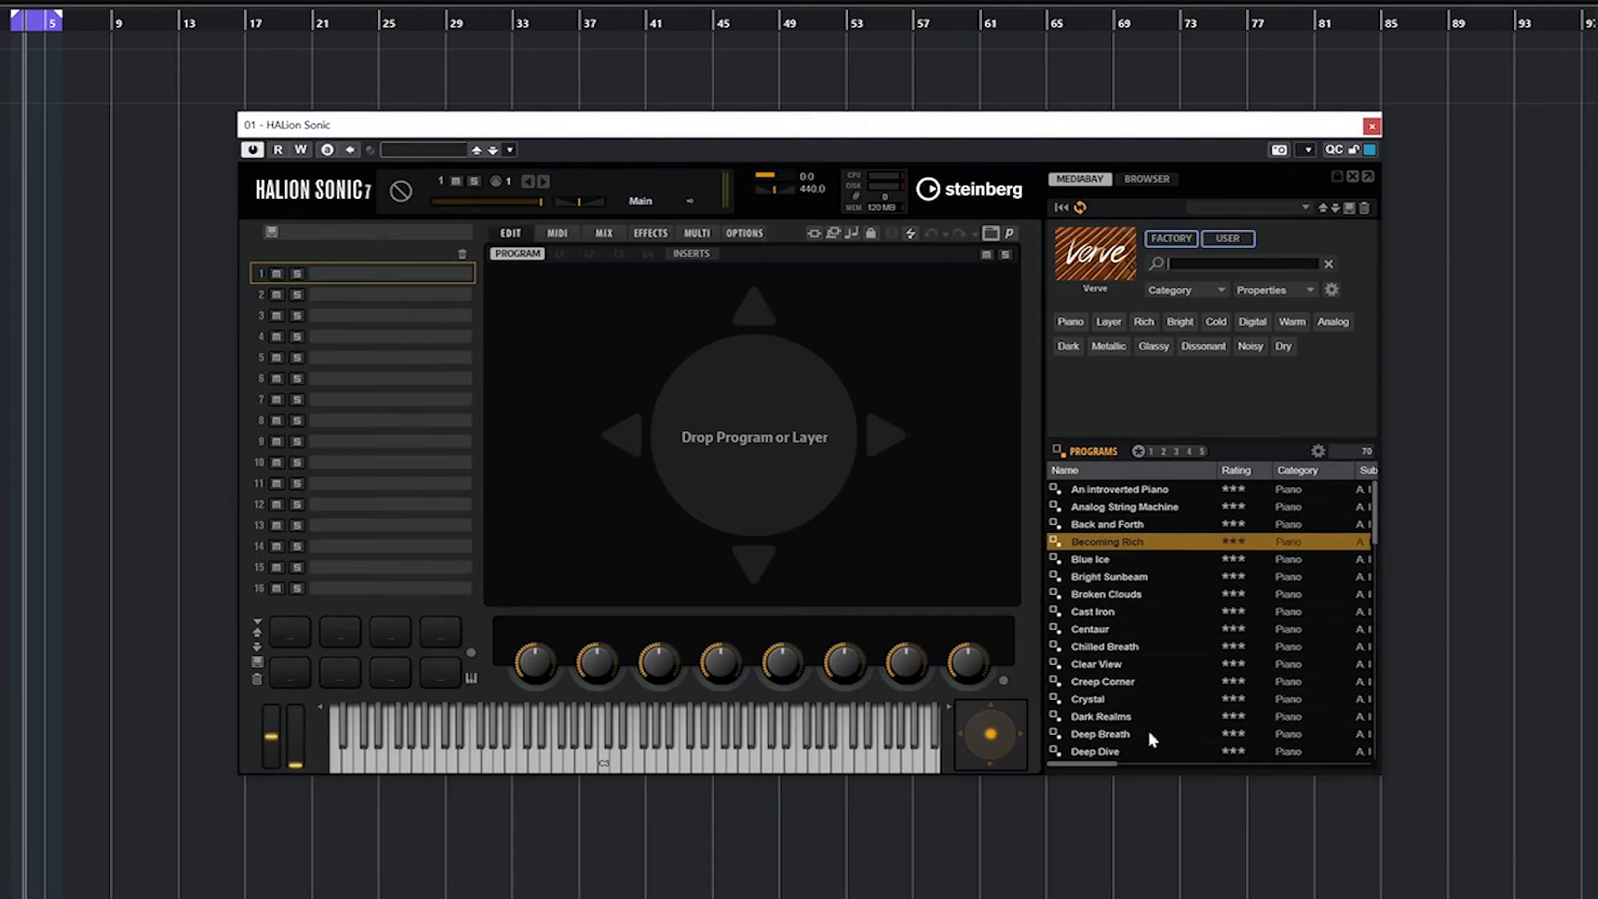
scroll(1135, 623, down, 3)
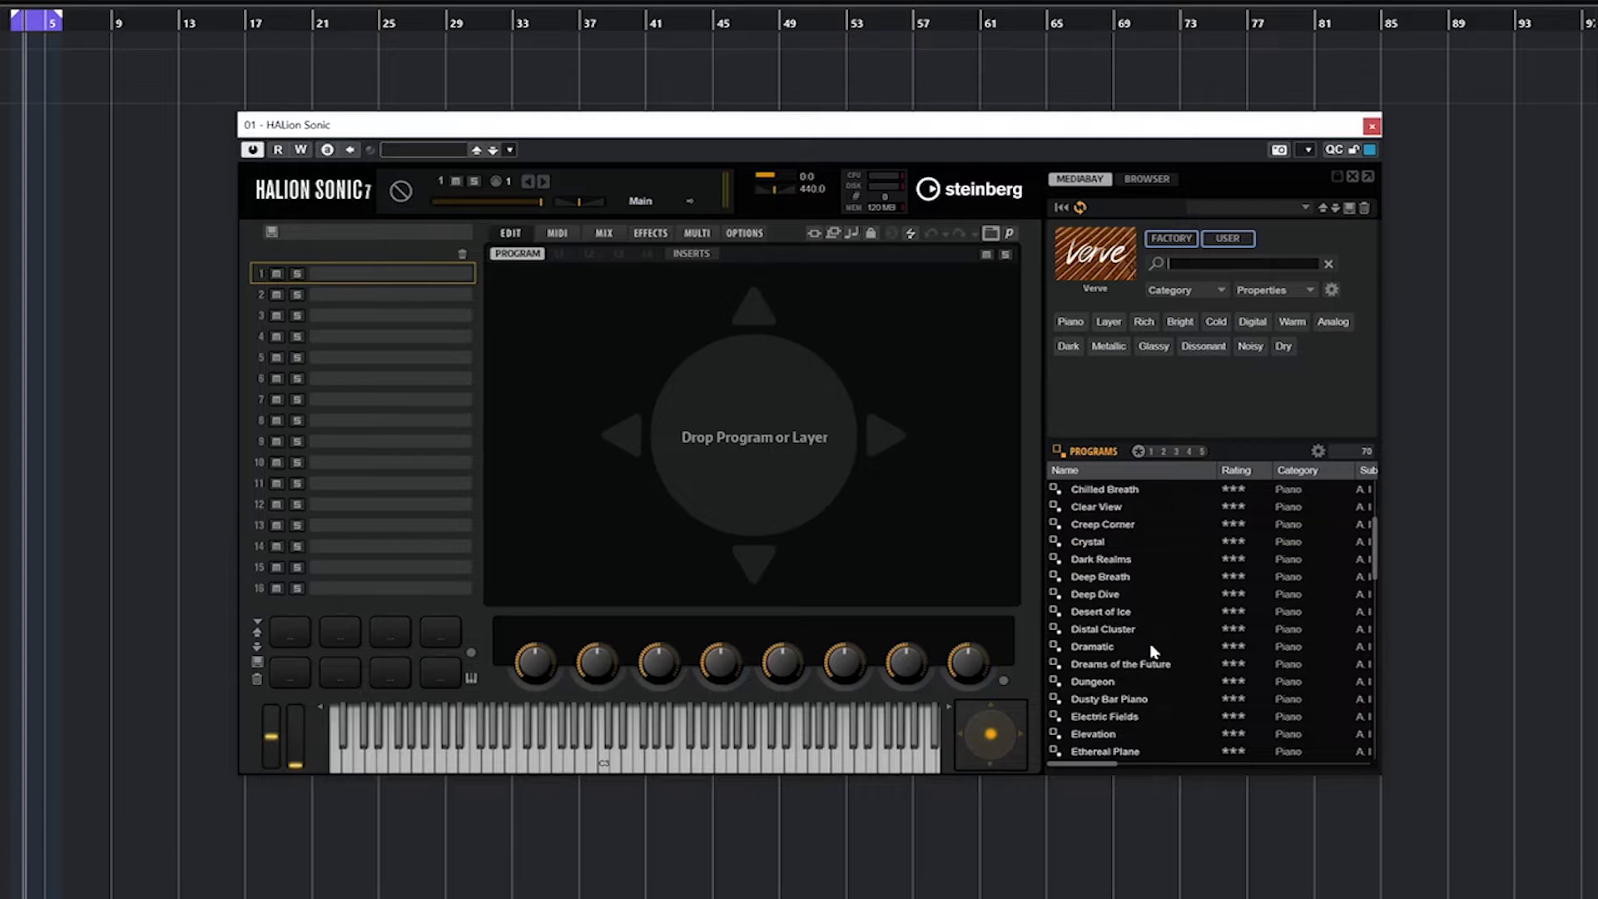
scroll(1151, 650, down, 3)
scroll(1153, 647, up, 5)
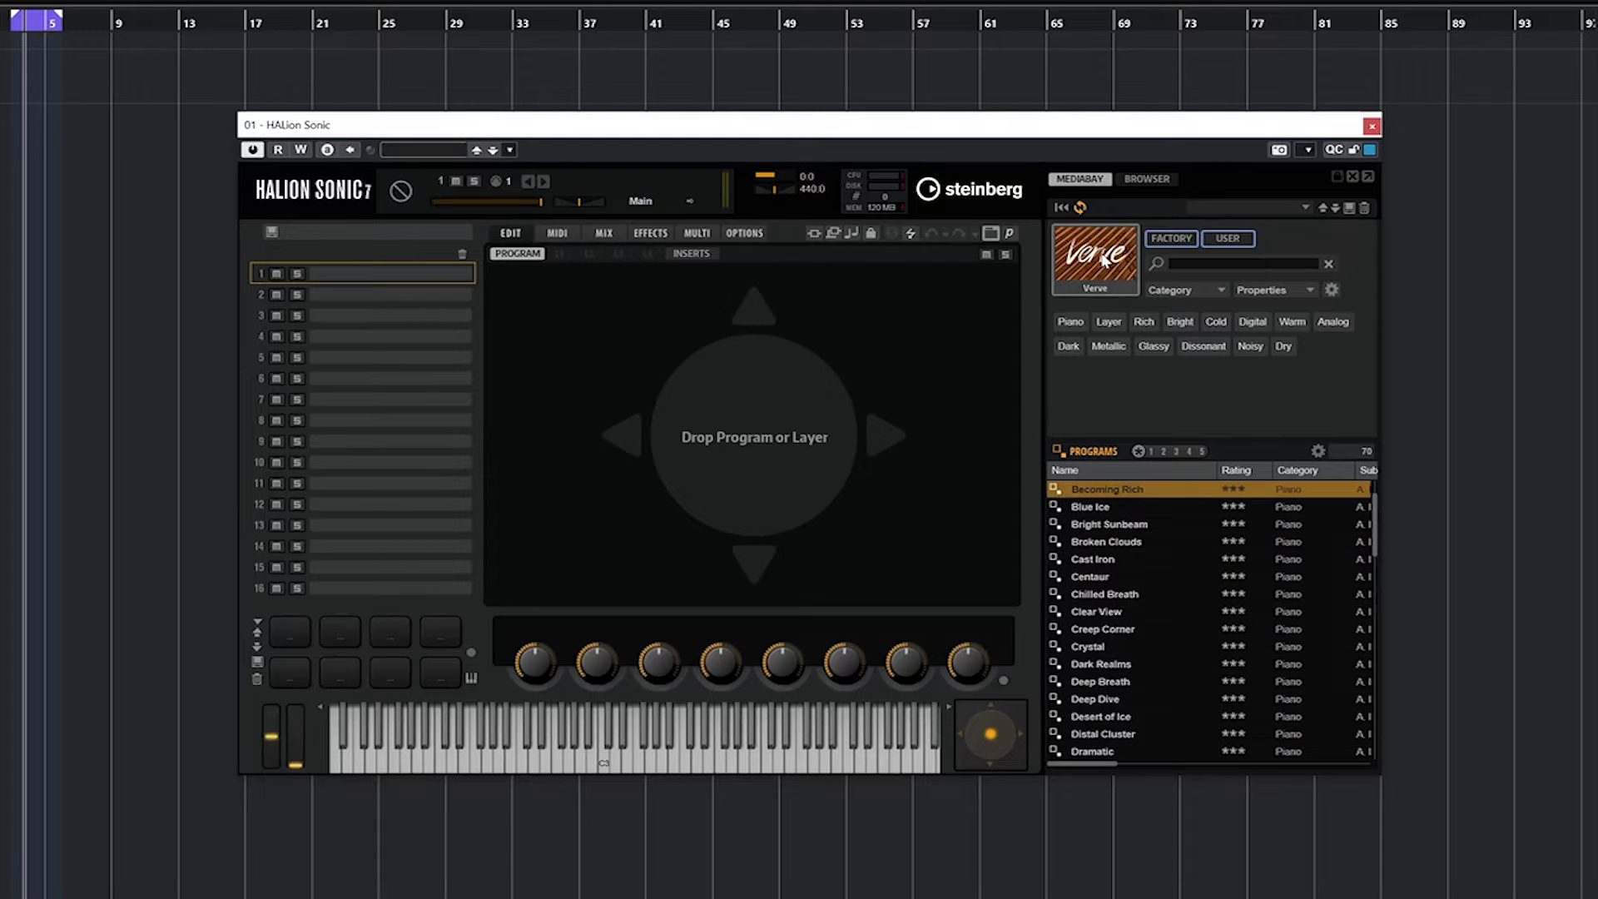
click(1102, 260)
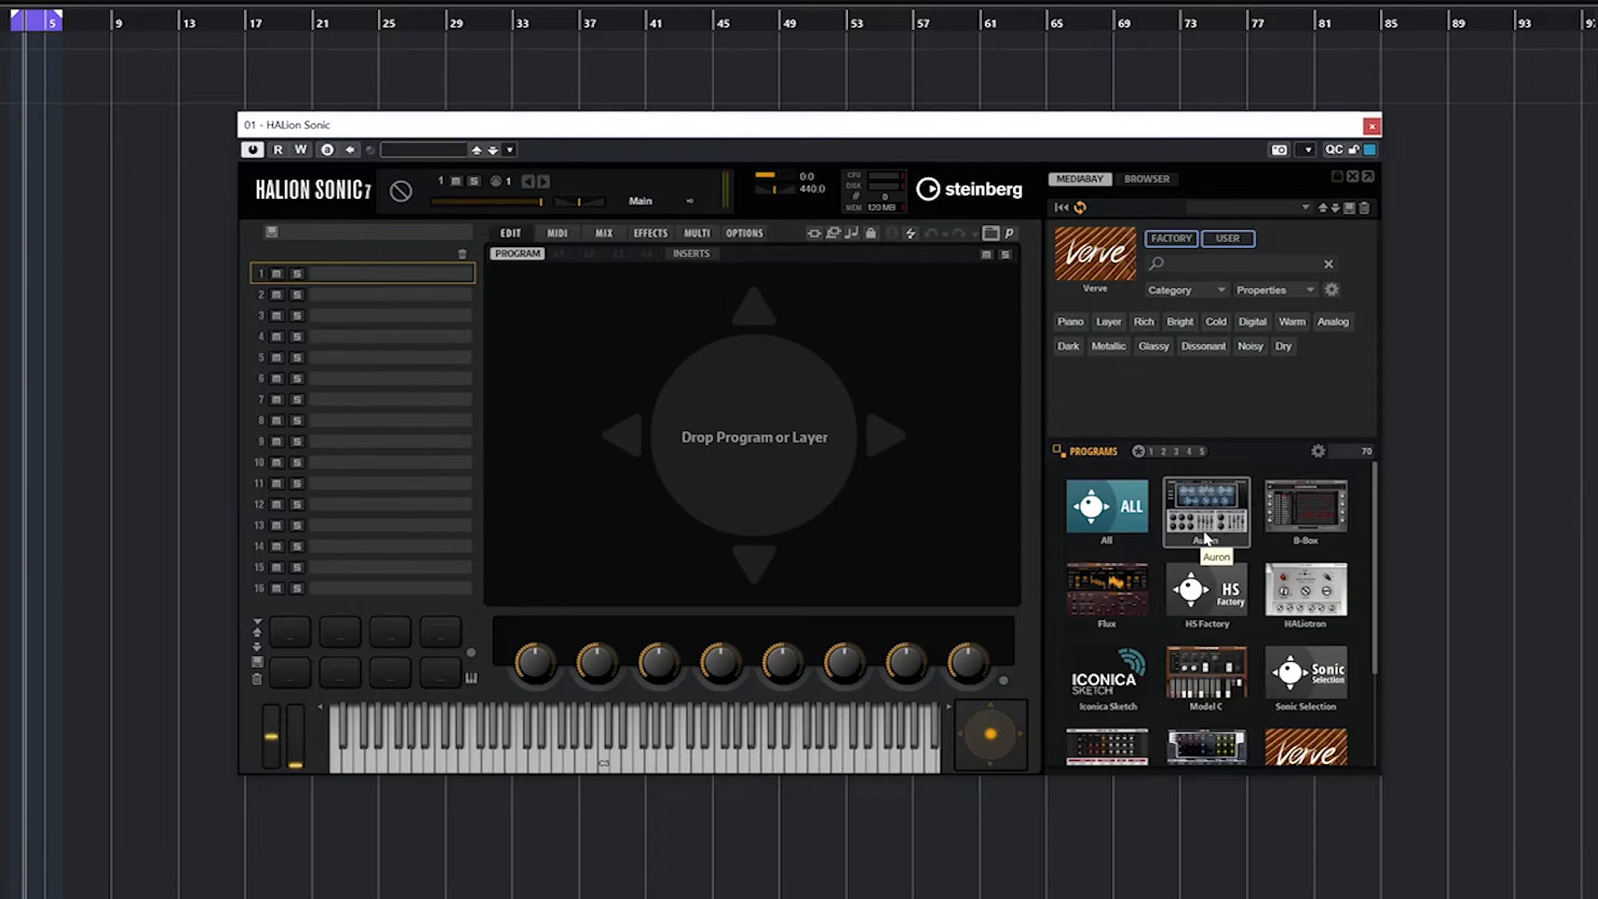
- Search for "dreamy sphere" across all HALion Sonic 7 instruments and load Dreamy Spheres into the empty program slot
click(1213, 265)
text(dreamy sphere)
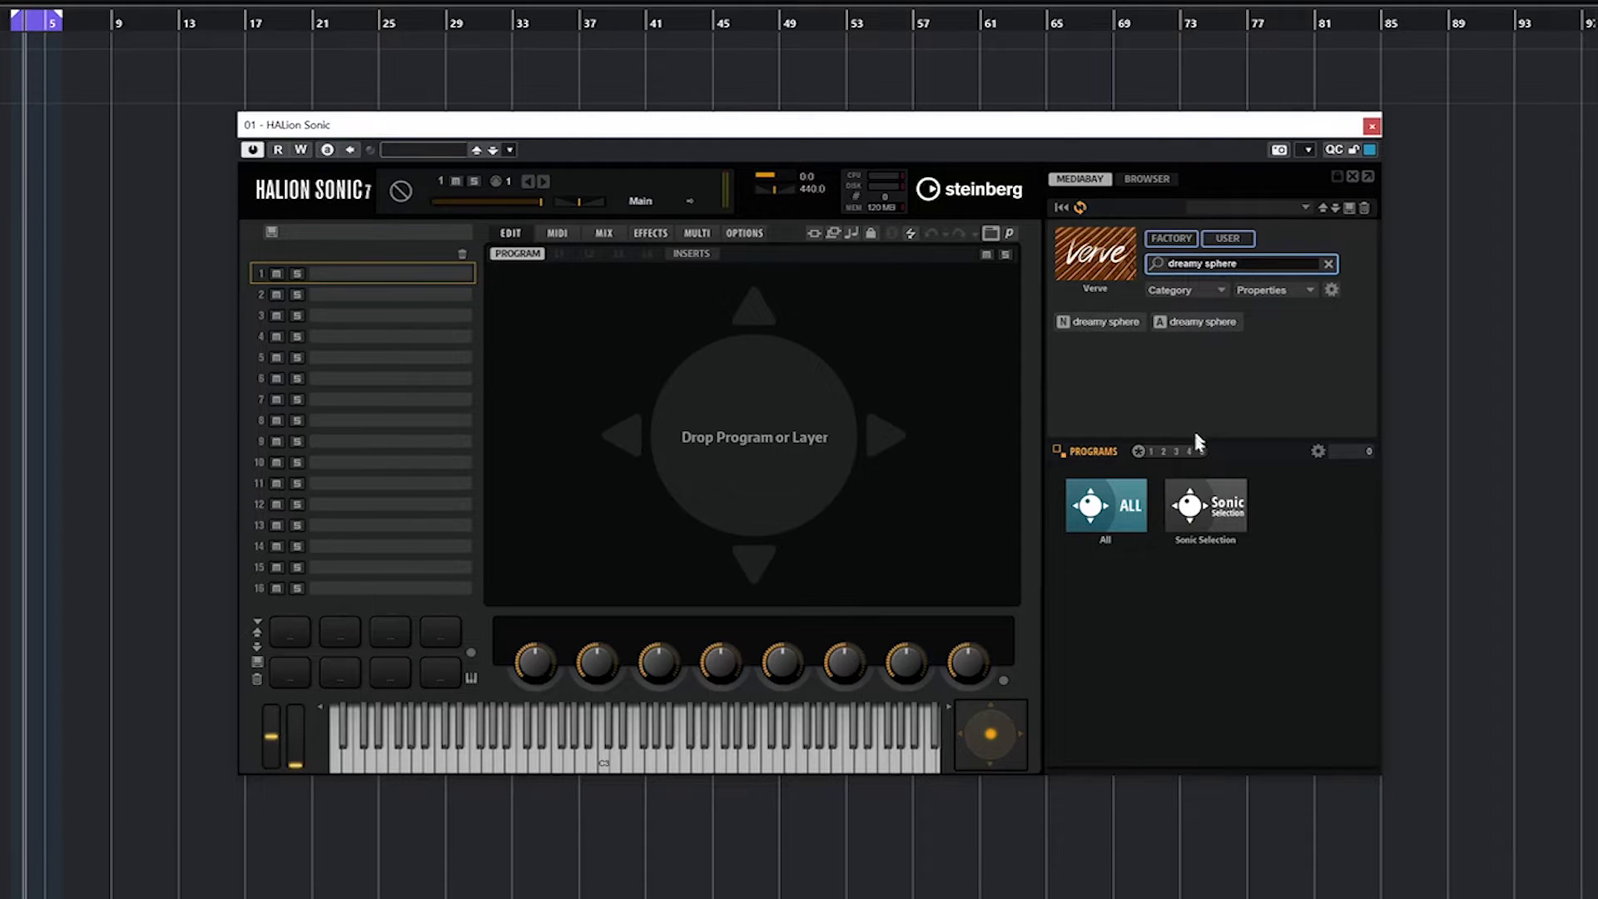
click(1142, 511)
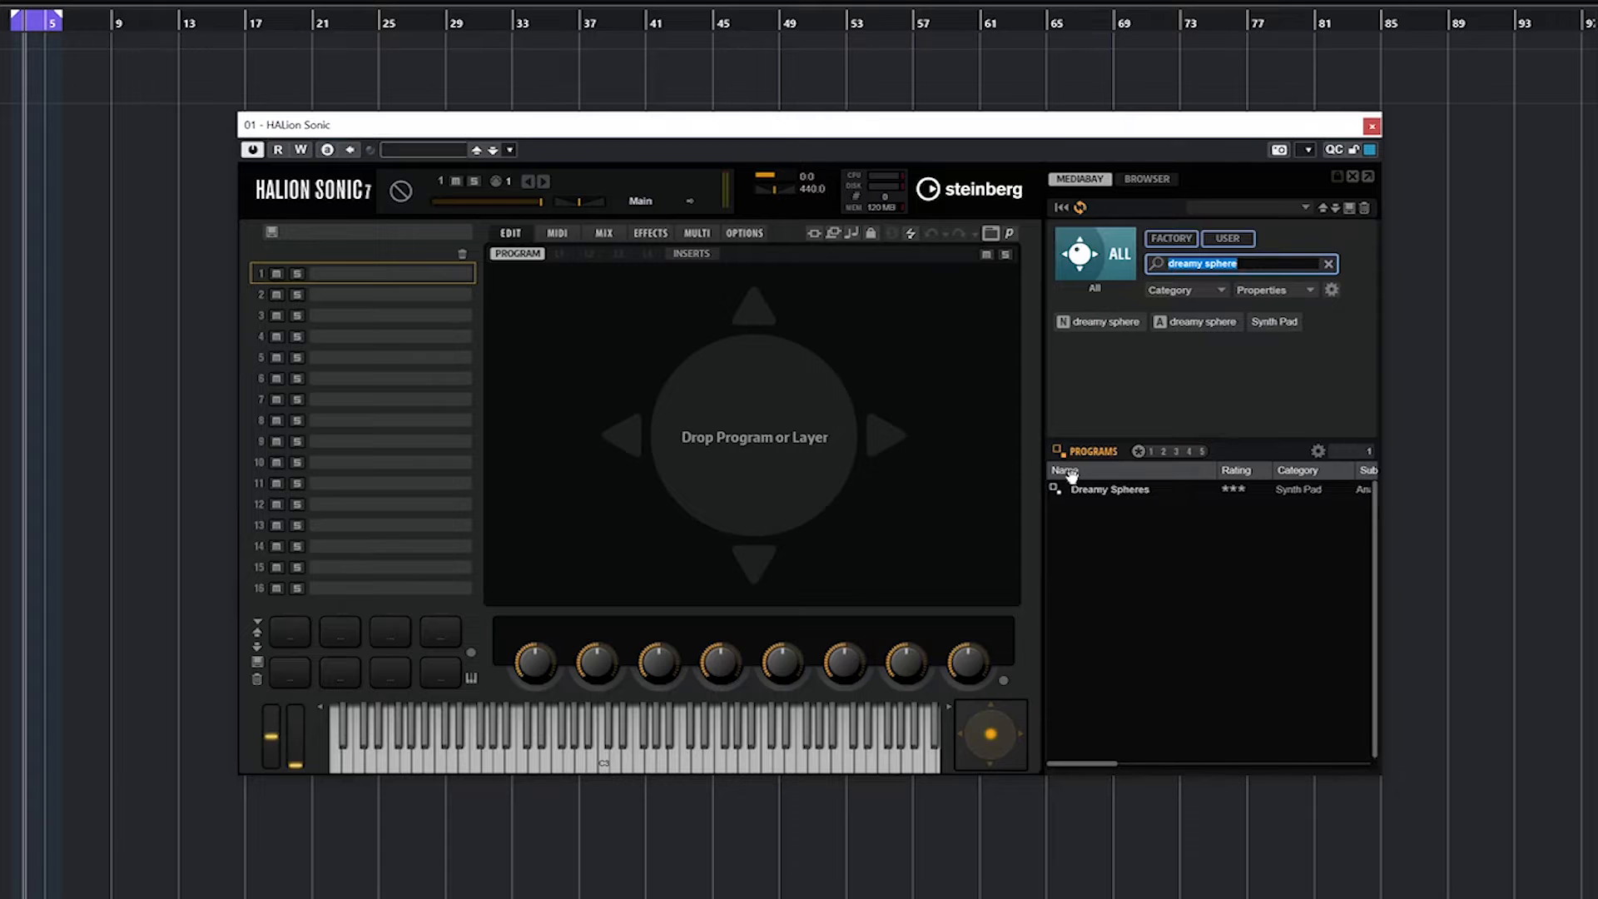
drag(1078, 489, 788, 426)
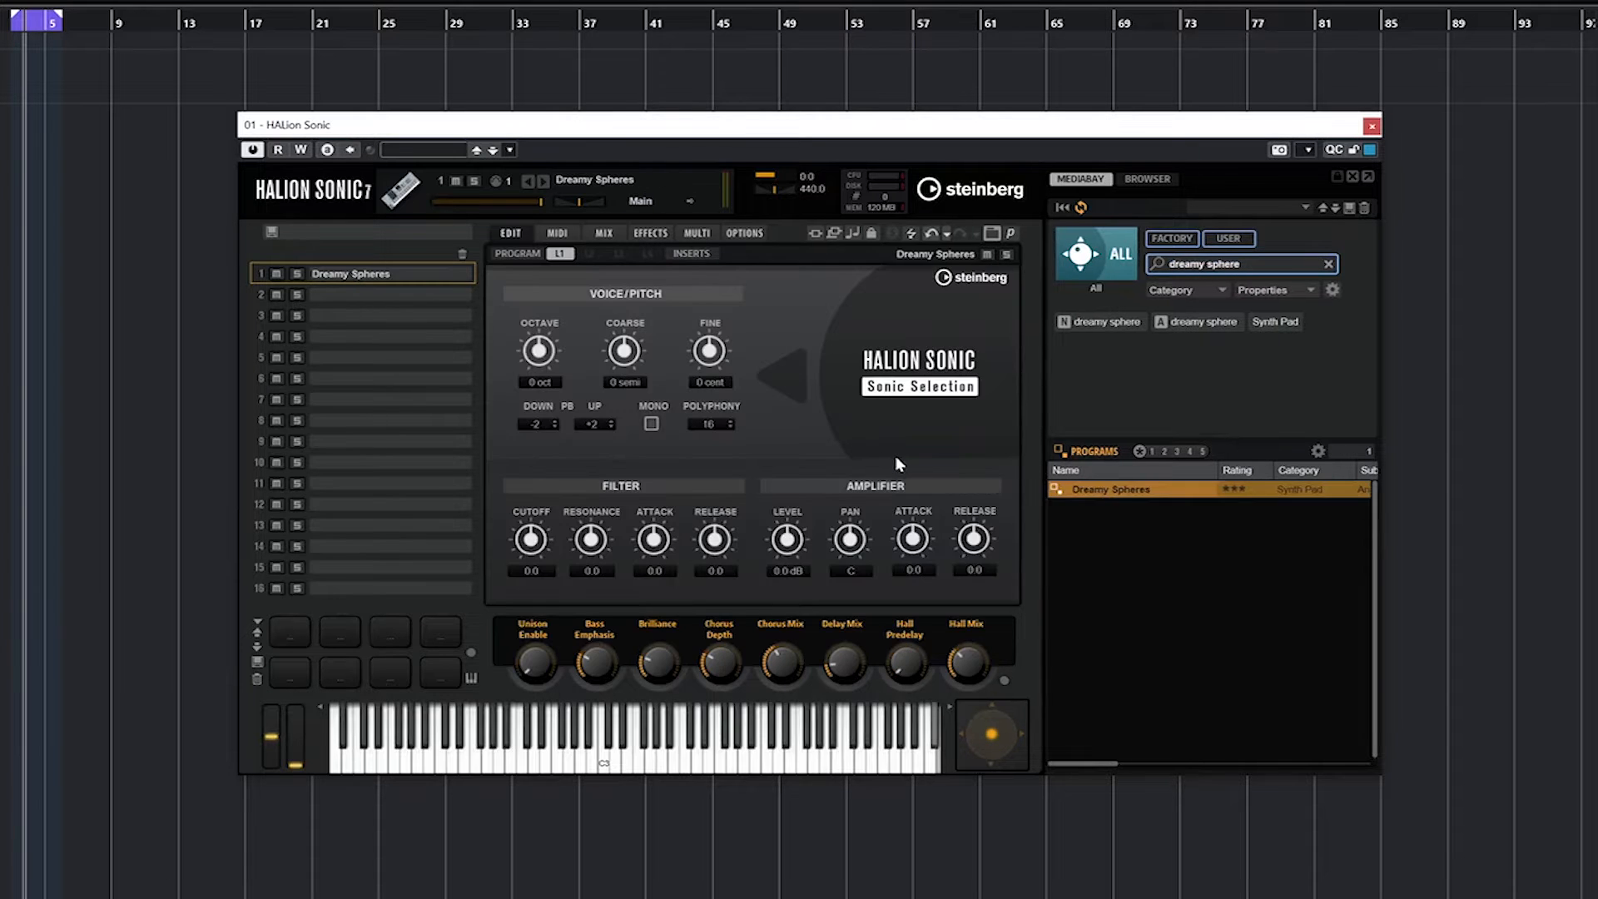
- Clear the "dreamy sphere" search and bring back the overview of all HALion Sonic 7 instruments
click(1105, 259)
click(1116, 259)
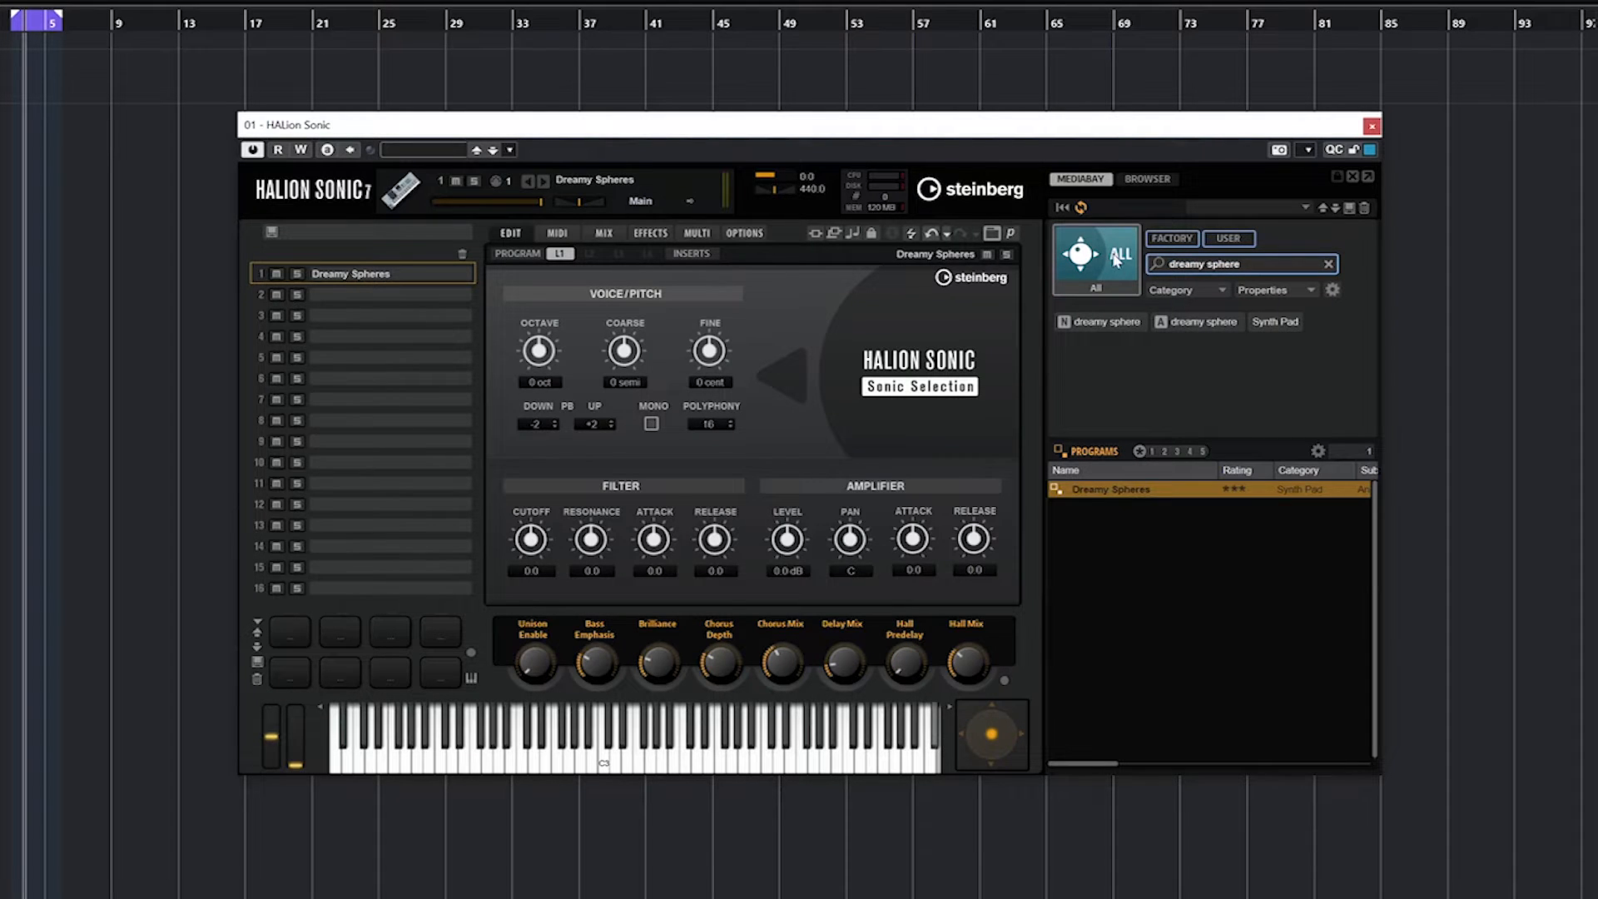
click(1329, 264)
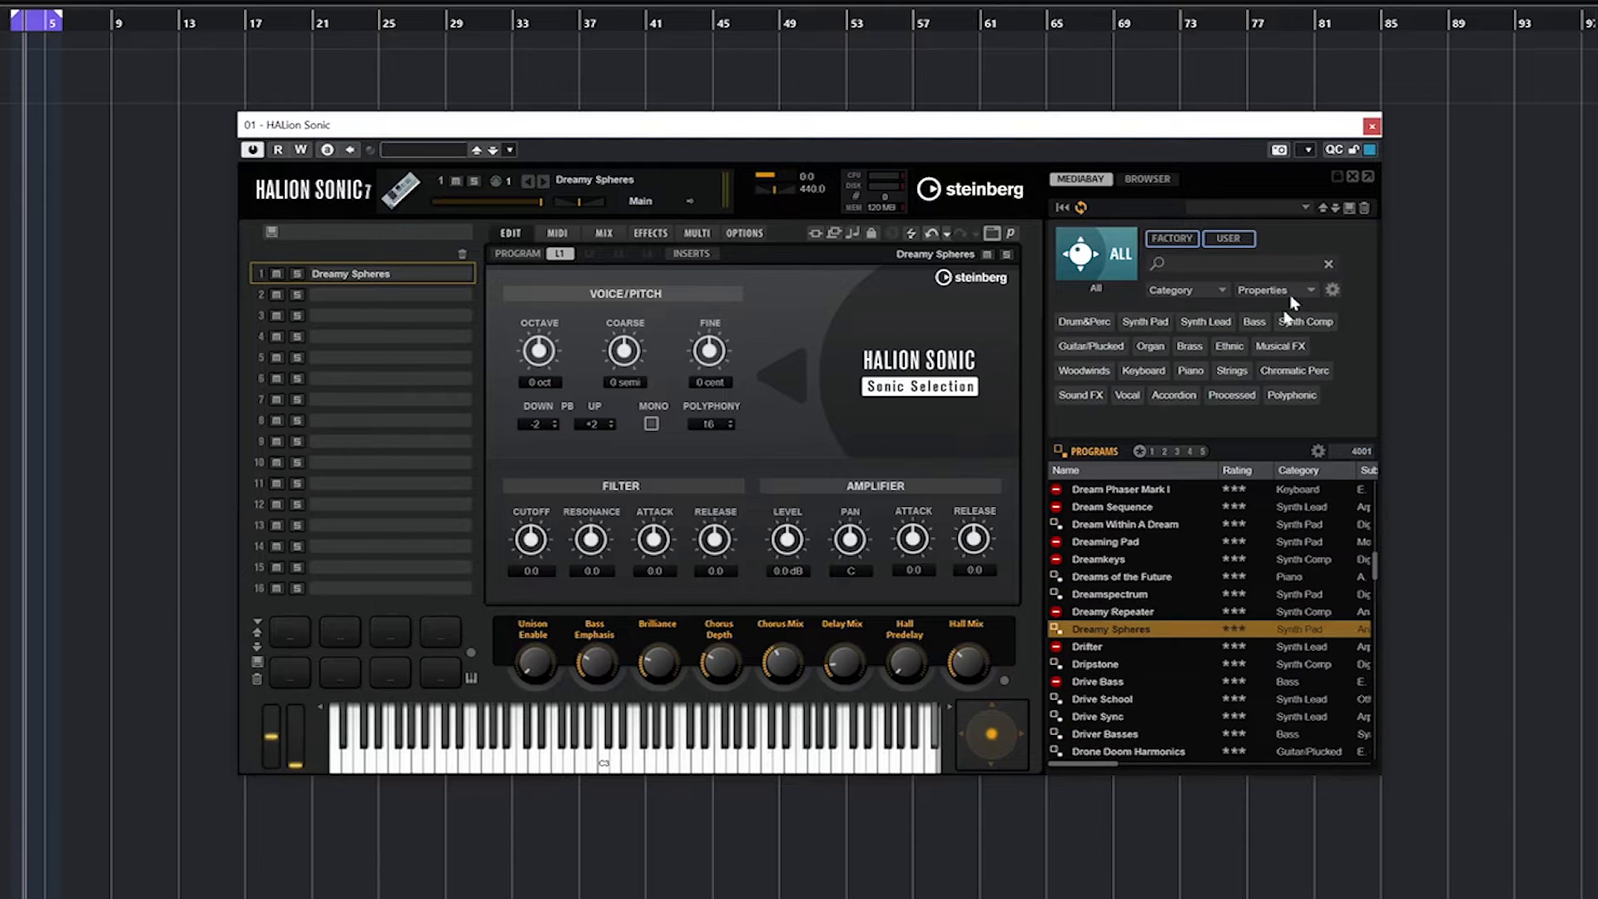
click(1124, 250)
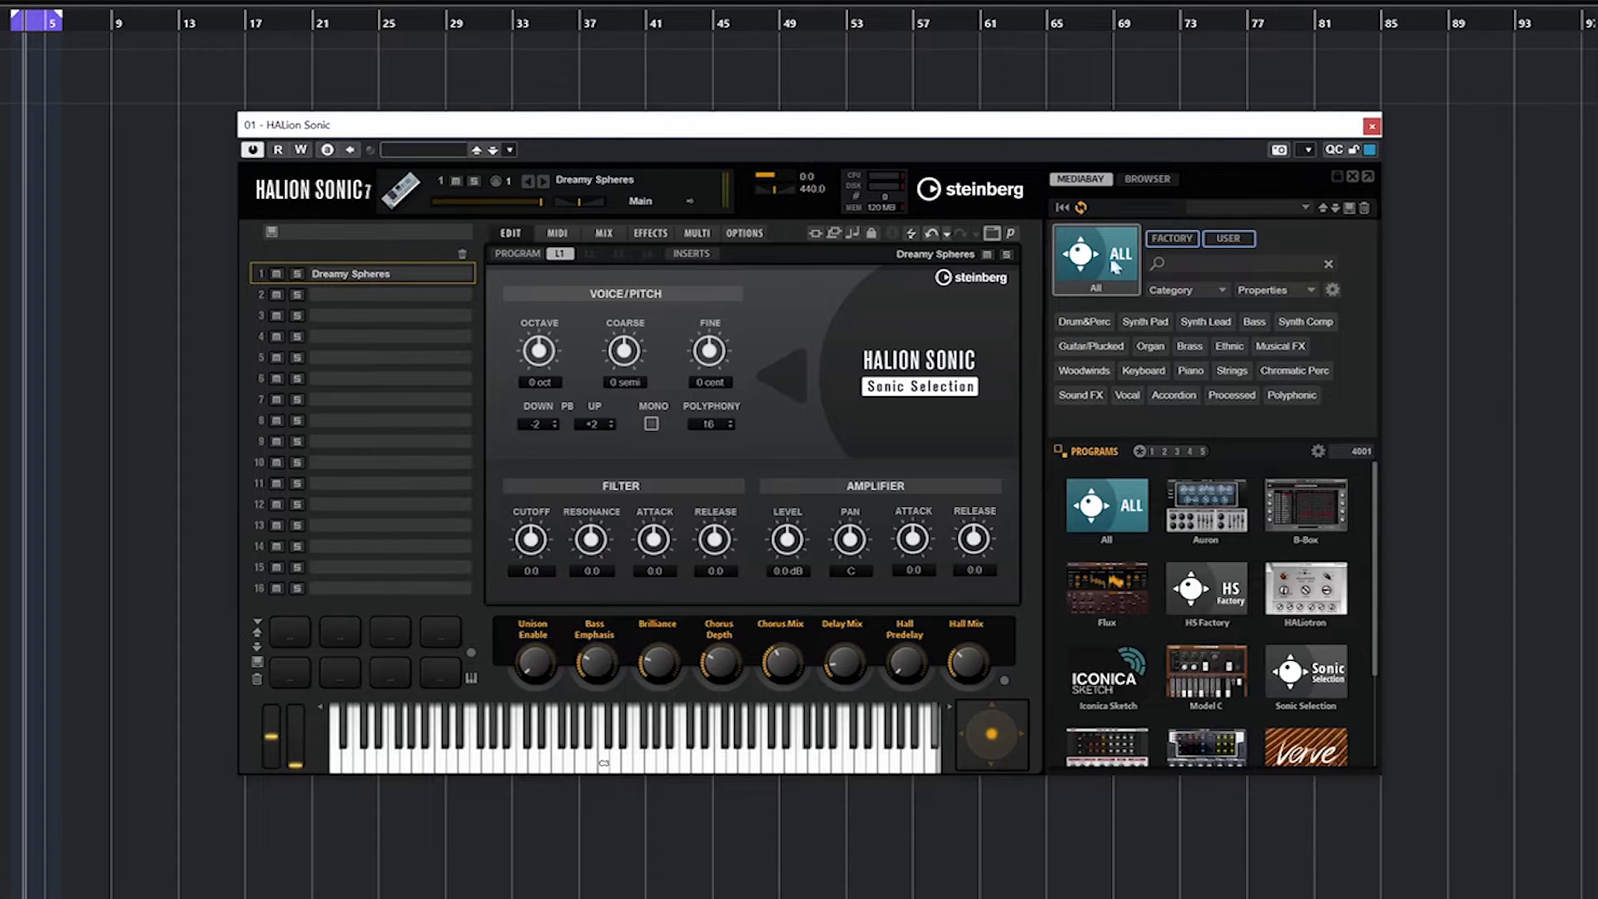
- Select the Verve instrument again and examine its list of piano programs
scroll(1163, 657, down, 2)
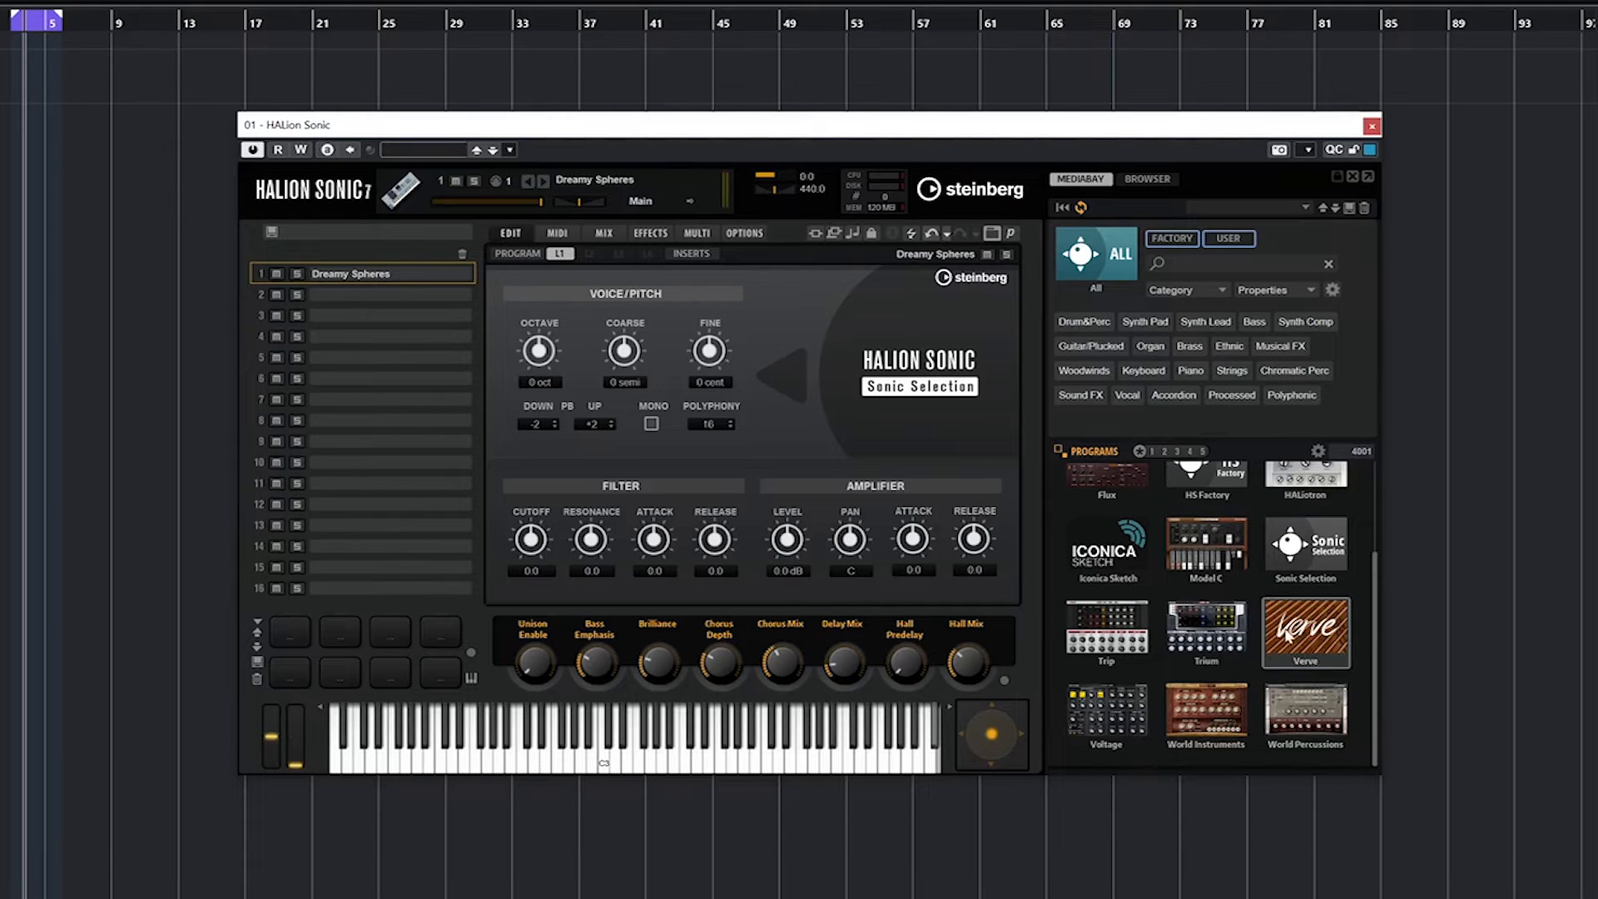
click(1286, 637)
scroll(1145, 578, down, 5)
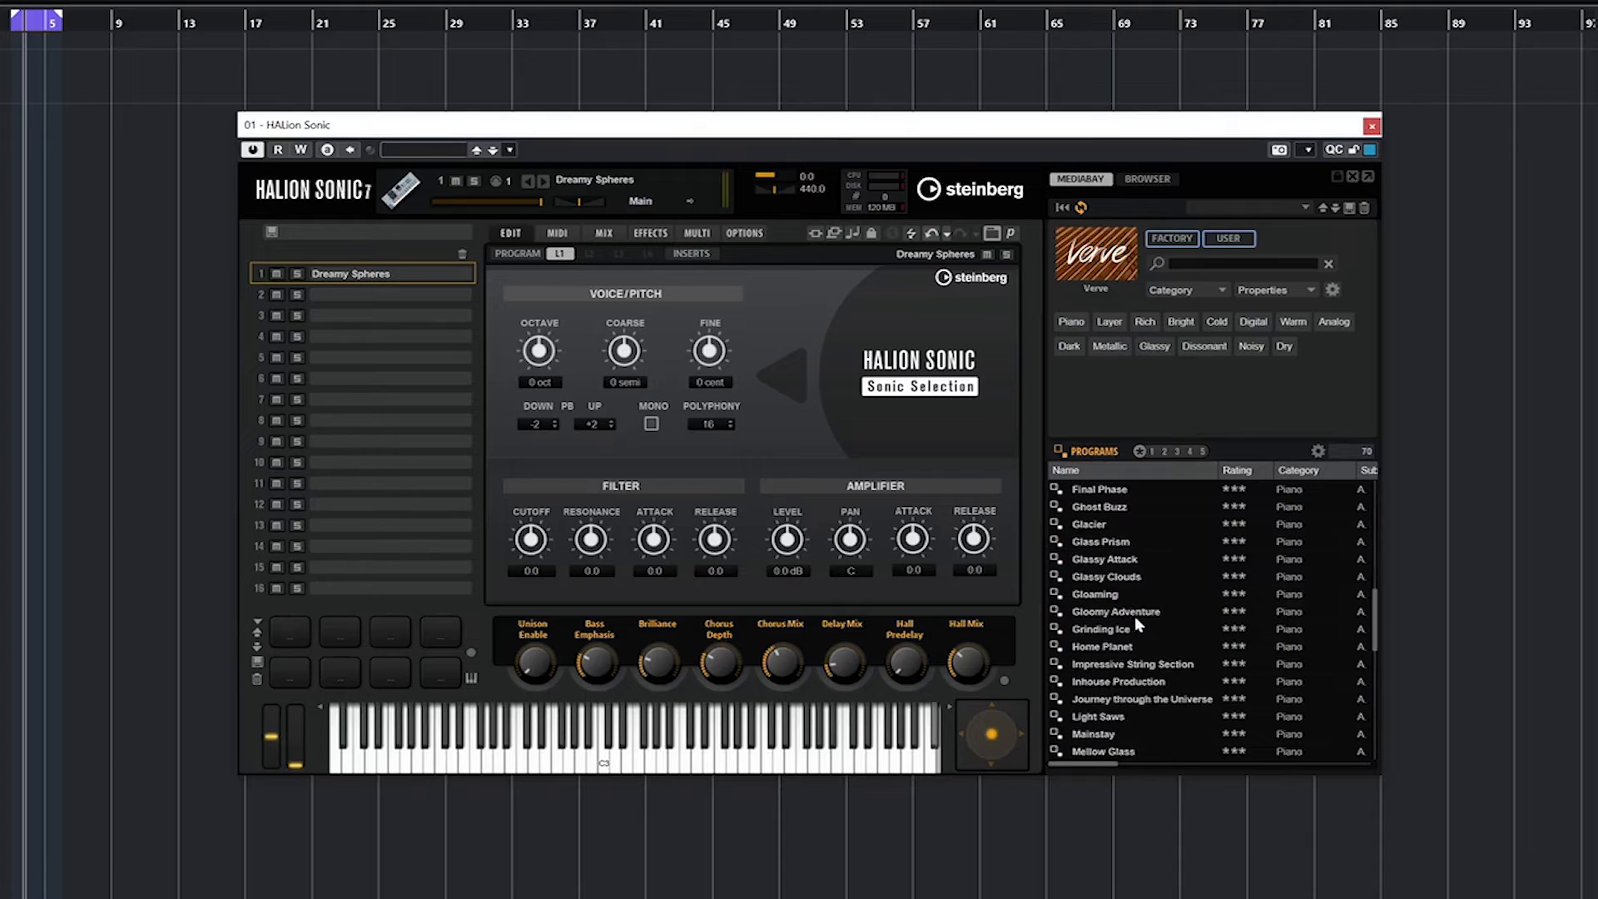
scroll(1135, 616, up, 5)
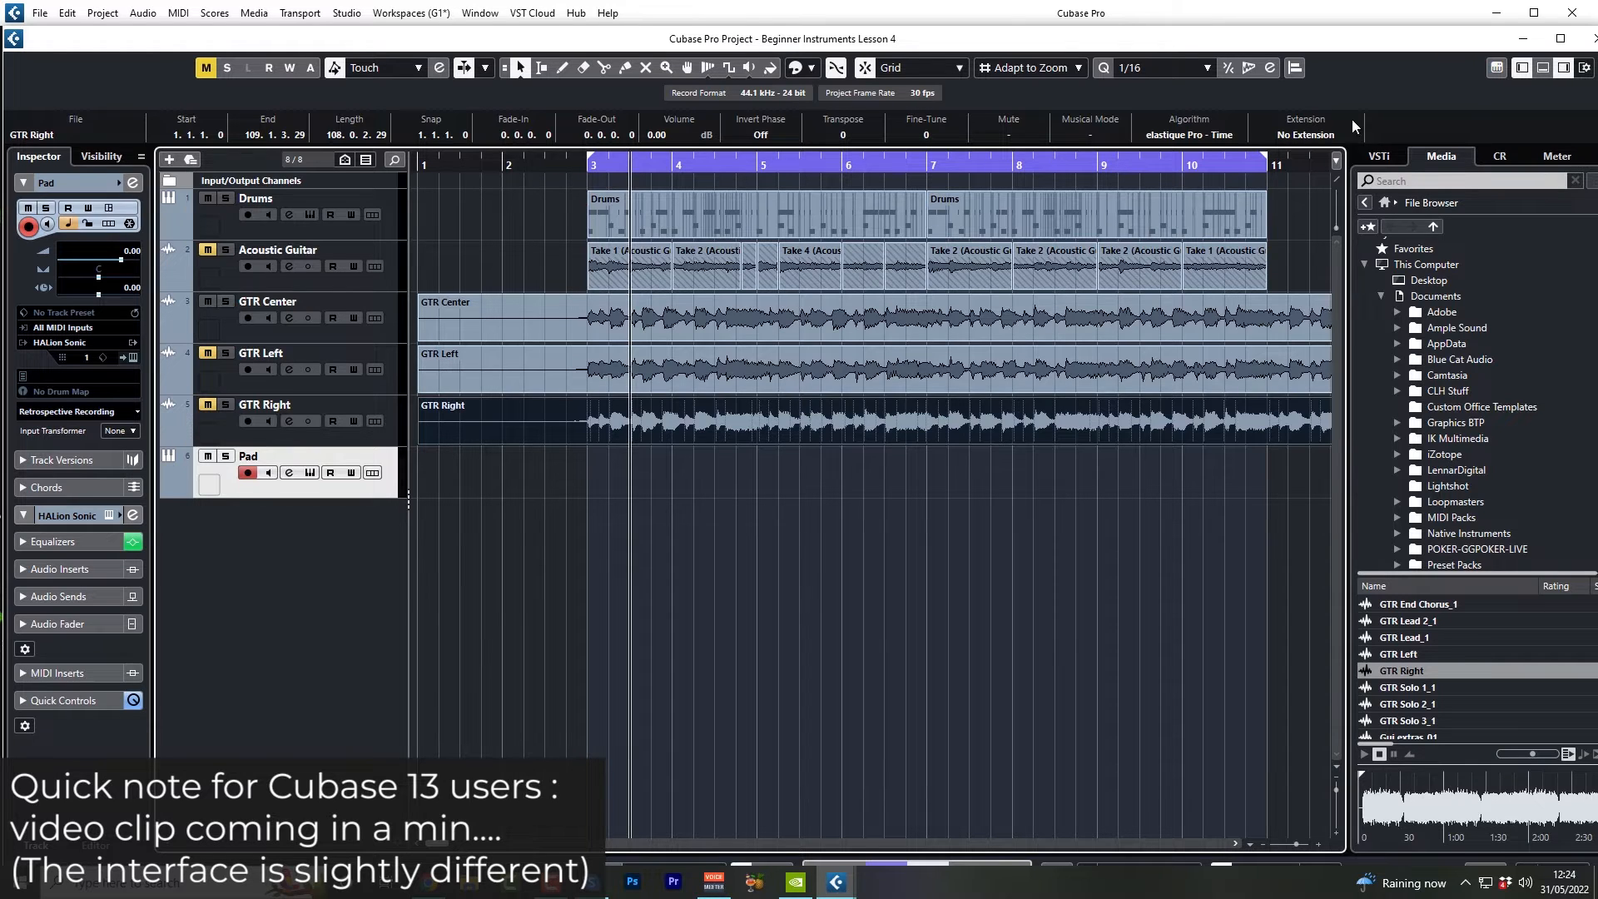
- Show the Chord Pads in the project's lower zone and play the C, Dmin and Emin pads with the Pad track
click(1543, 68)
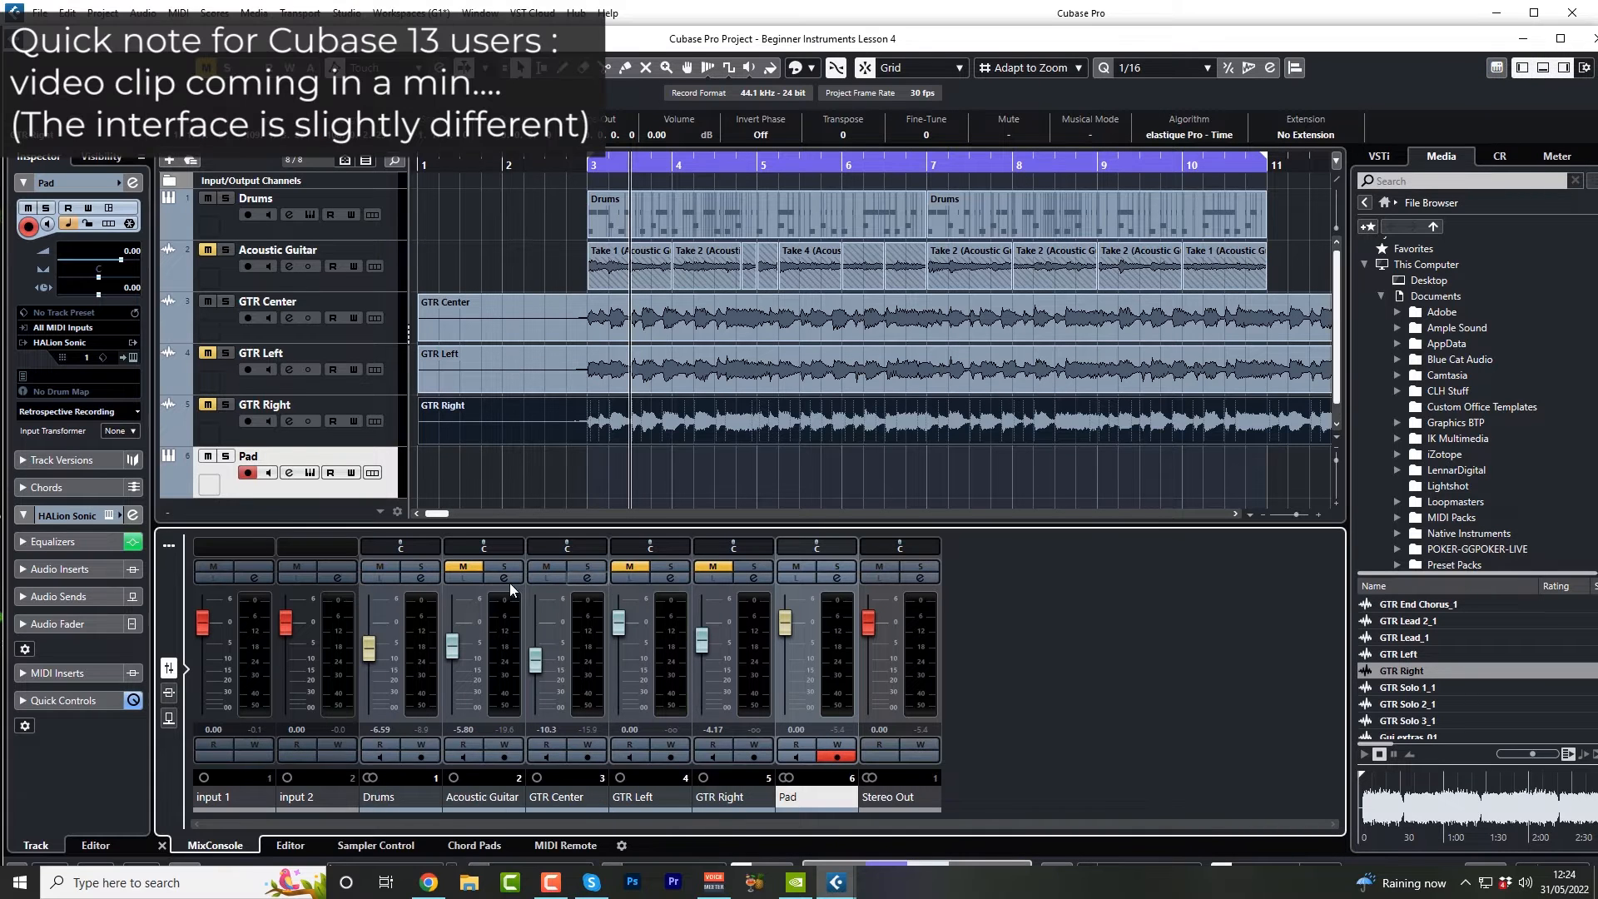
click(477, 846)
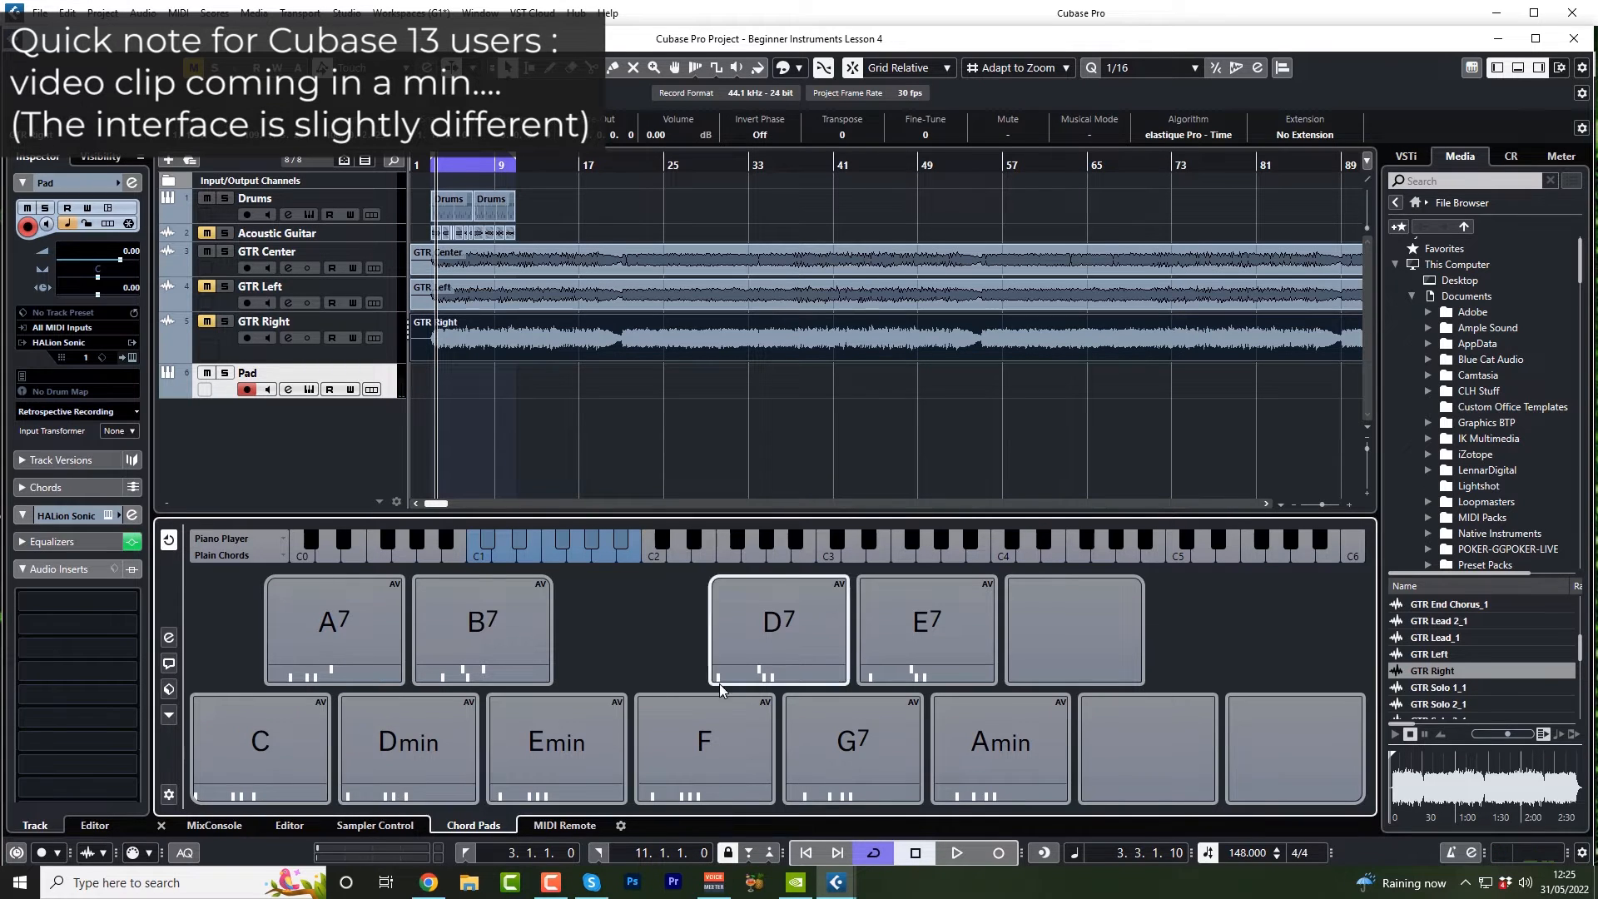
click(259, 734)
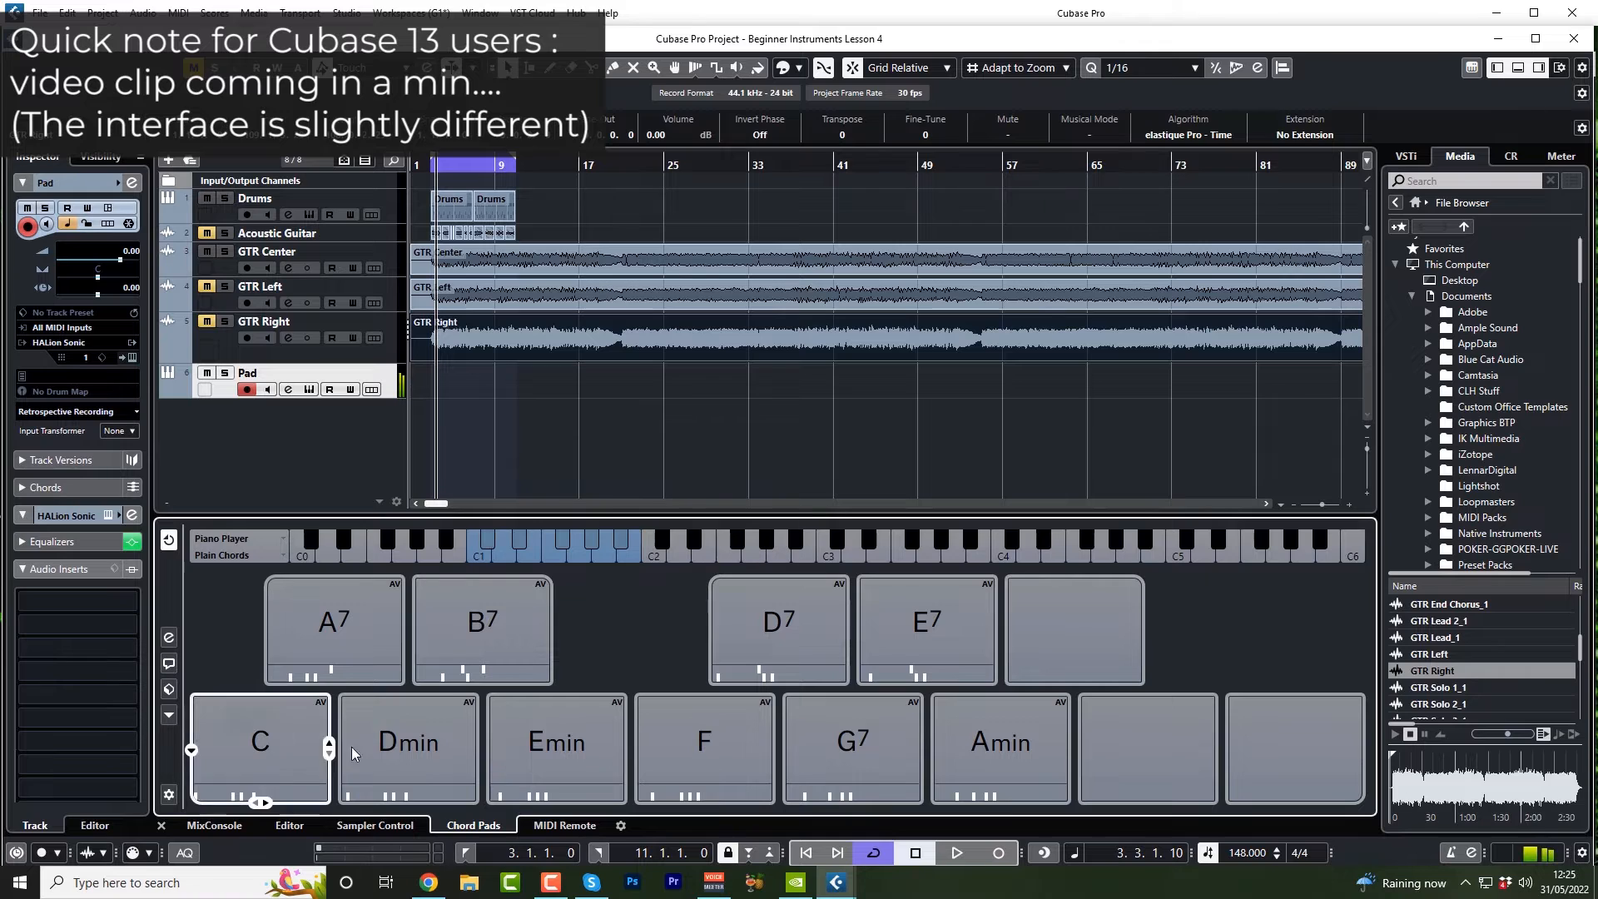
click(416, 753)
click(543, 753)
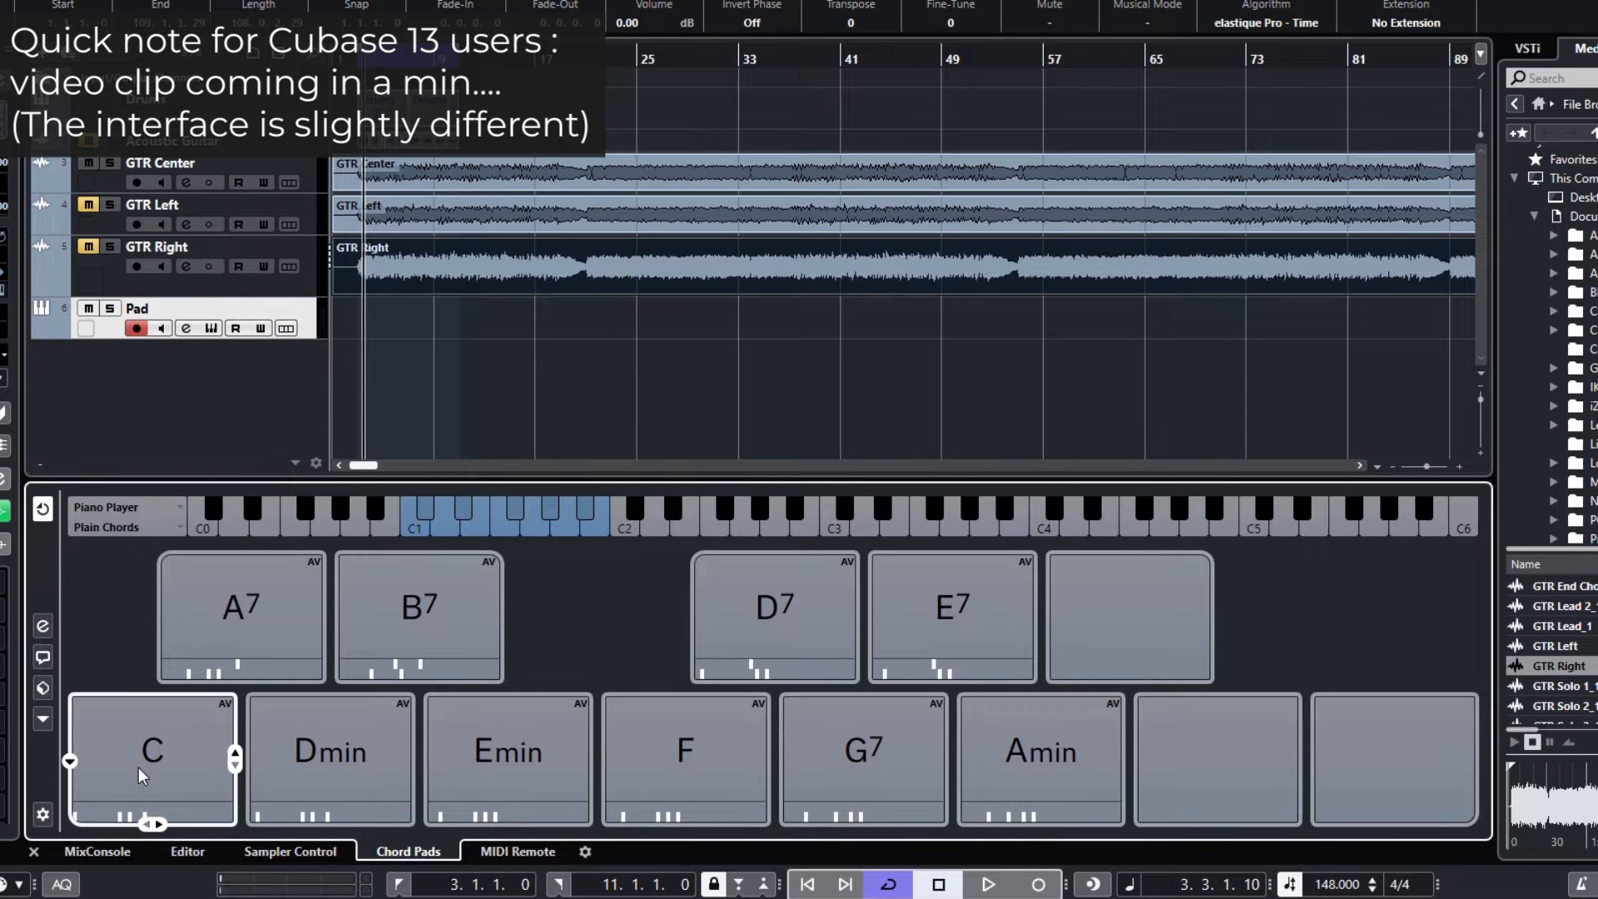
- Browse the chord pads presets and load the Minor Scale Key A preset into the pads
click(41, 689)
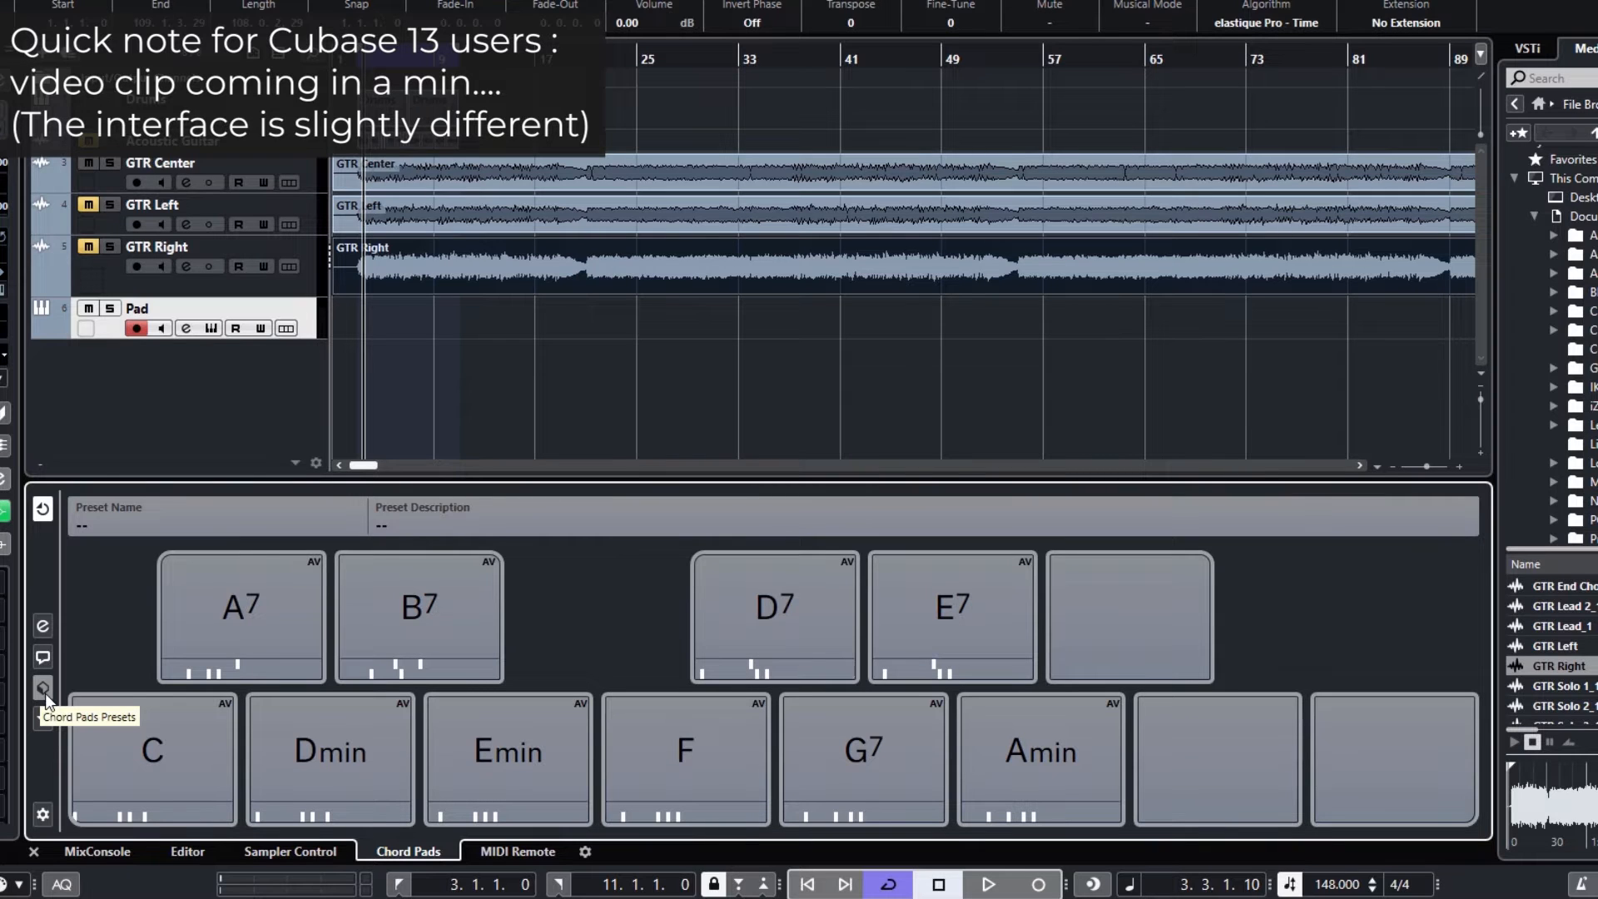
click(43, 690)
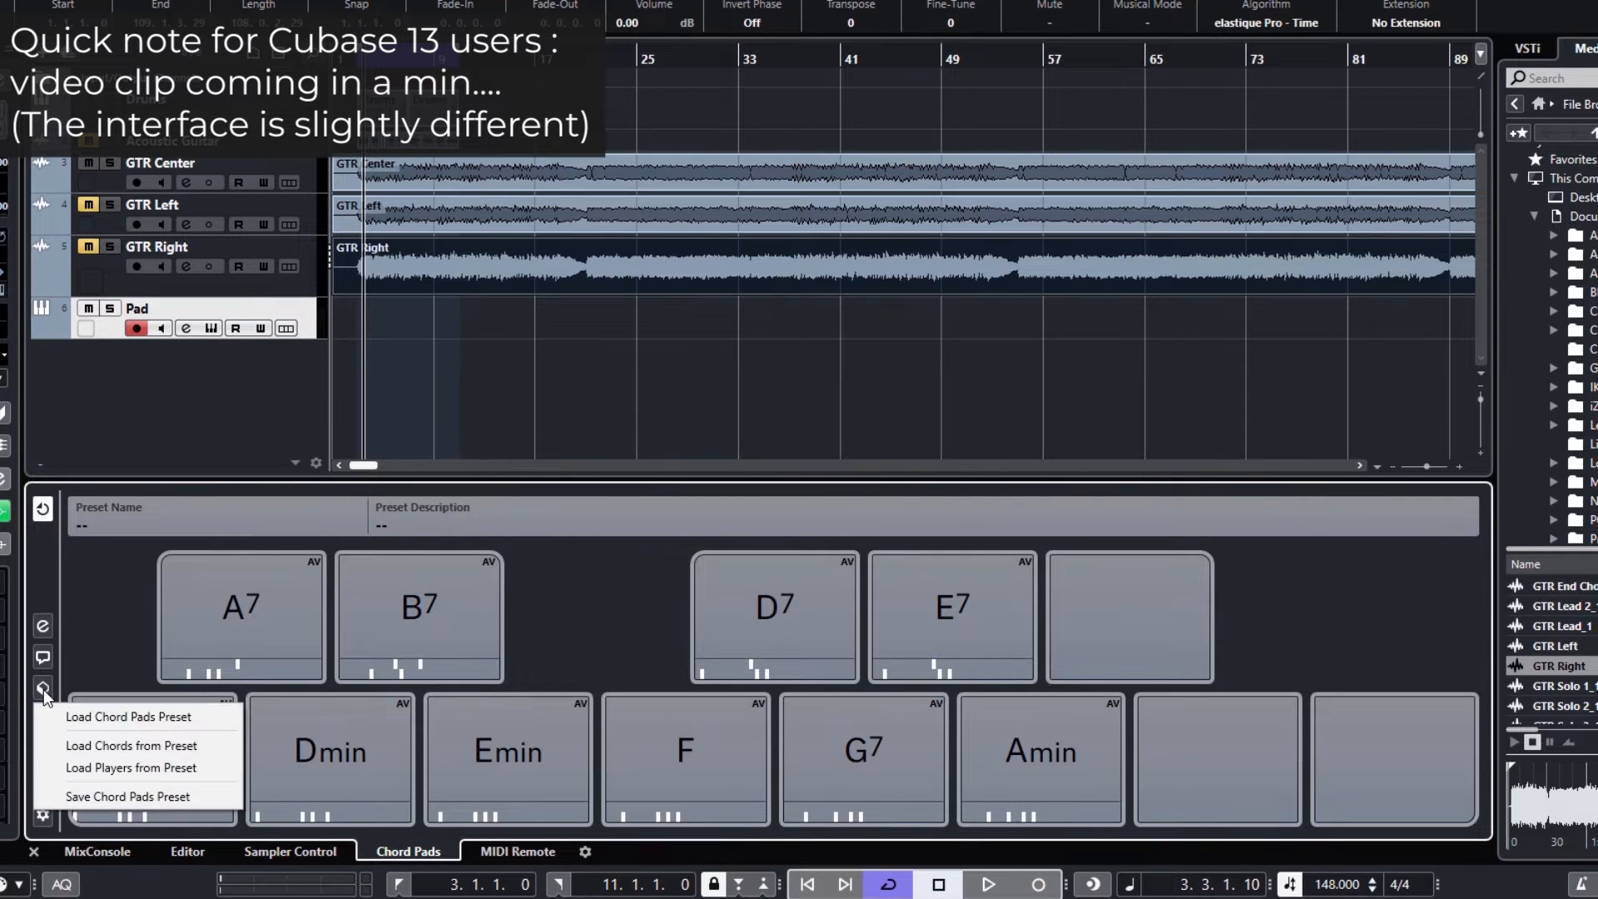
click(98, 714)
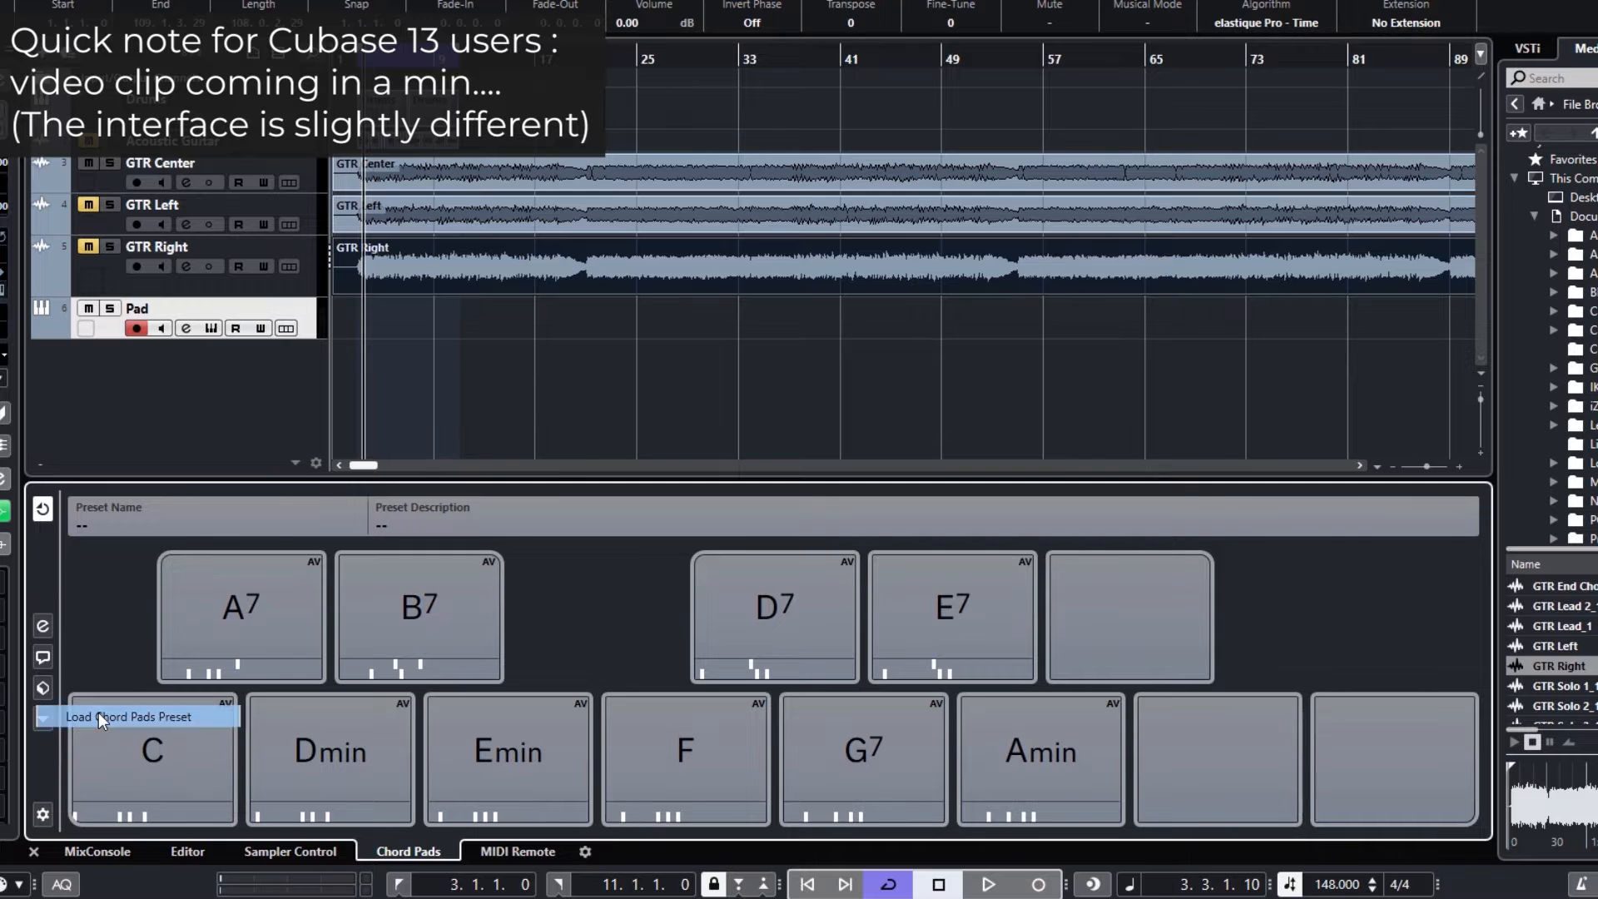
scroll(842, 421, up, 4)
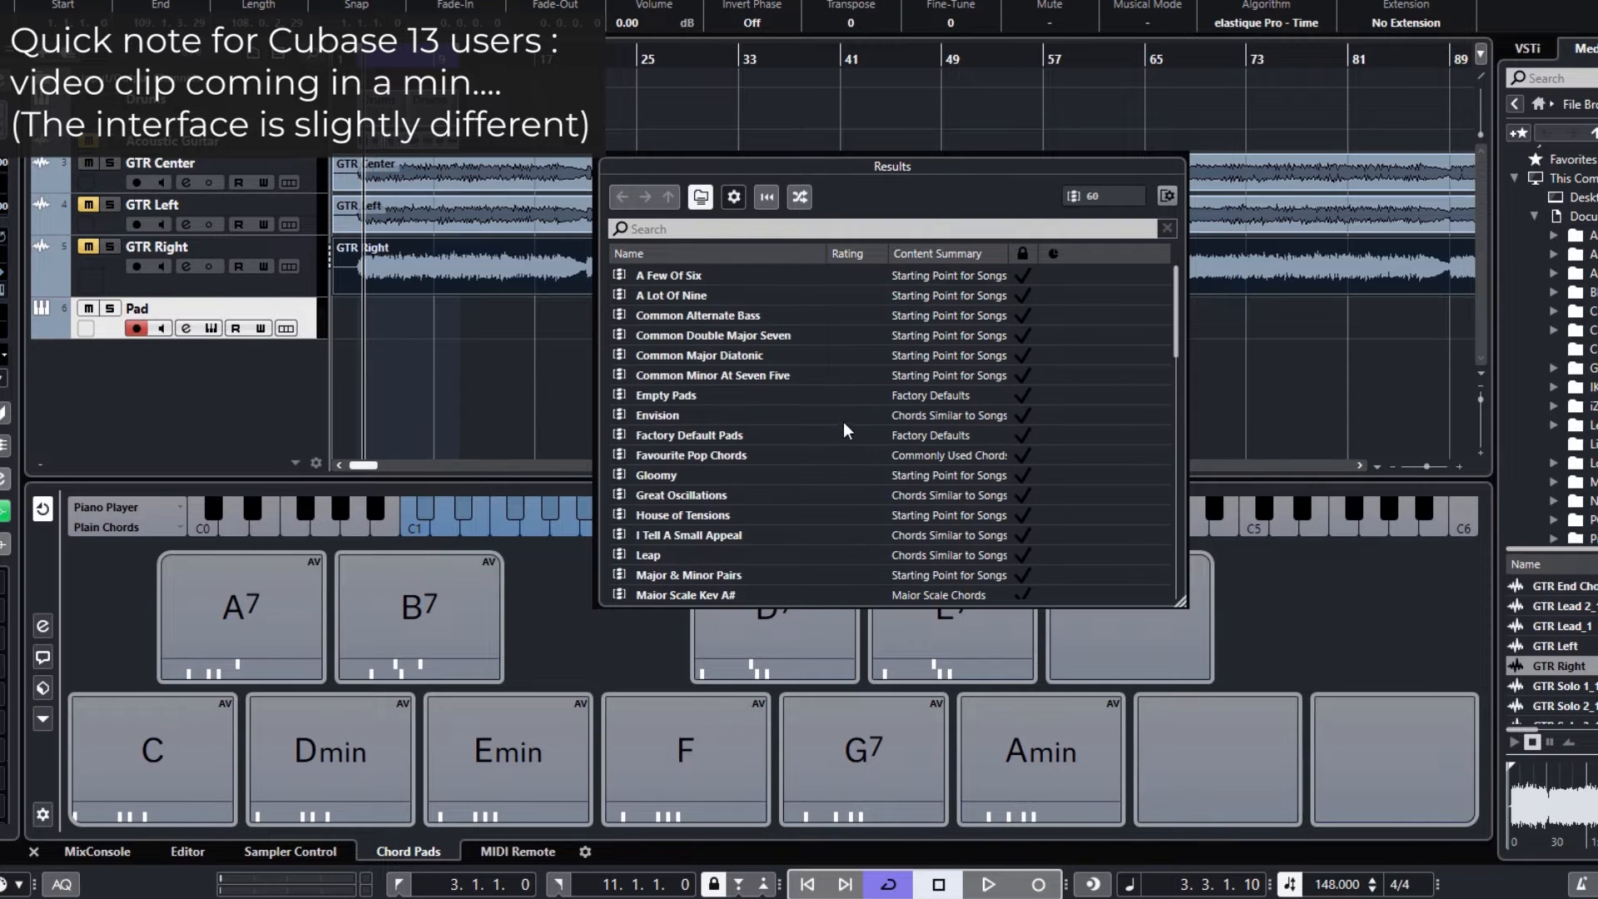
scroll(842, 424, down, 15)
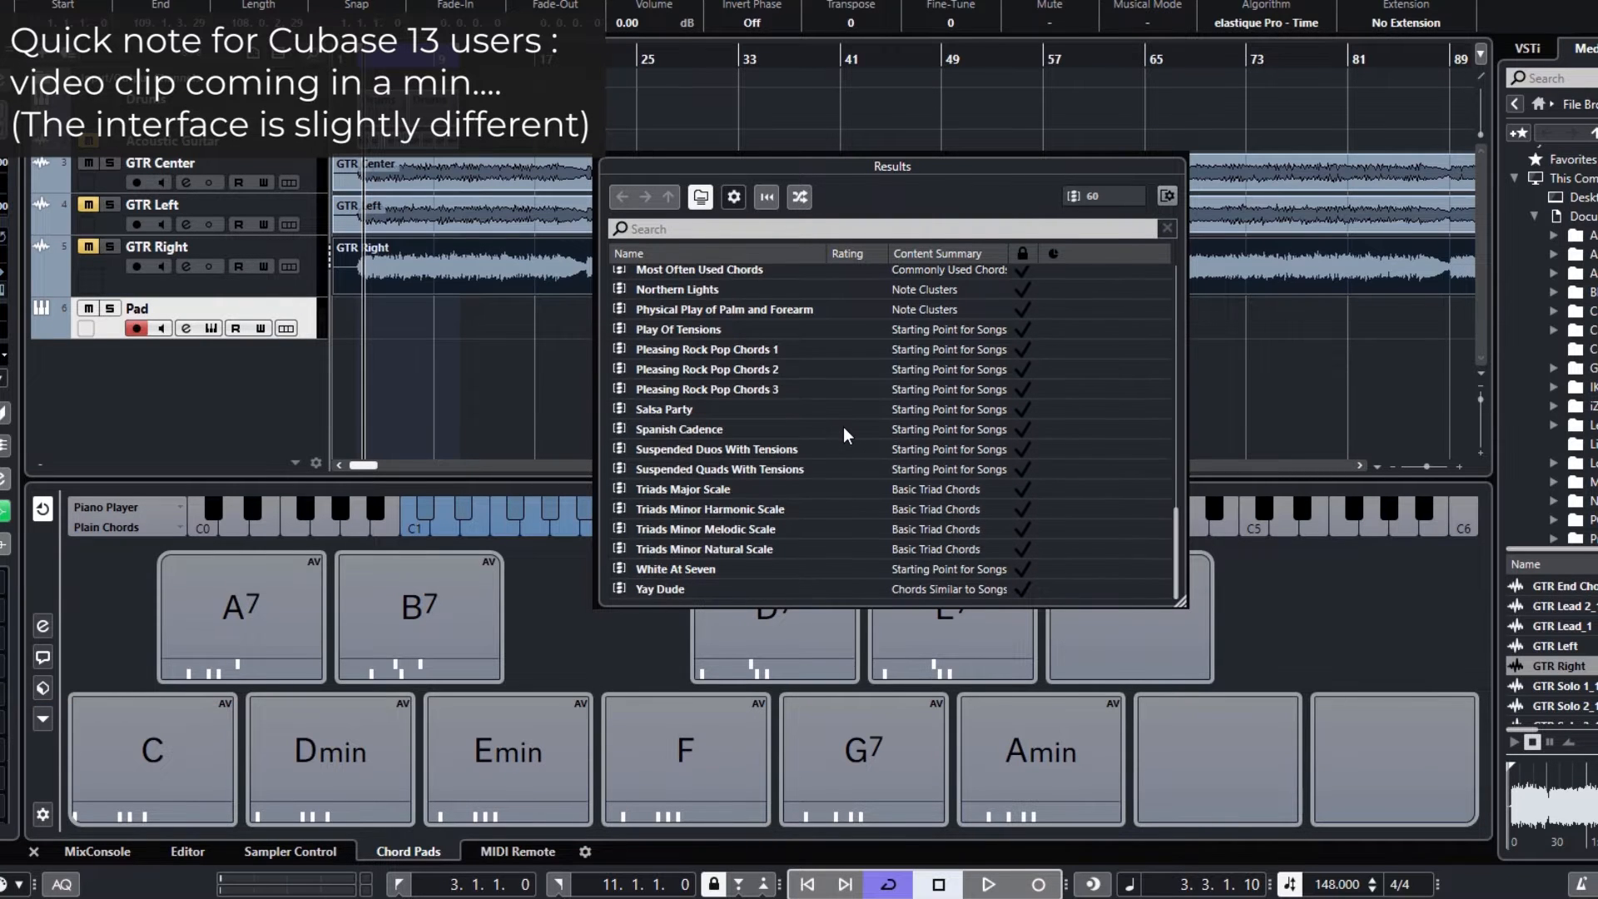
scroll(842, 426, up, 12)
scroll(692, 408, down, 3)
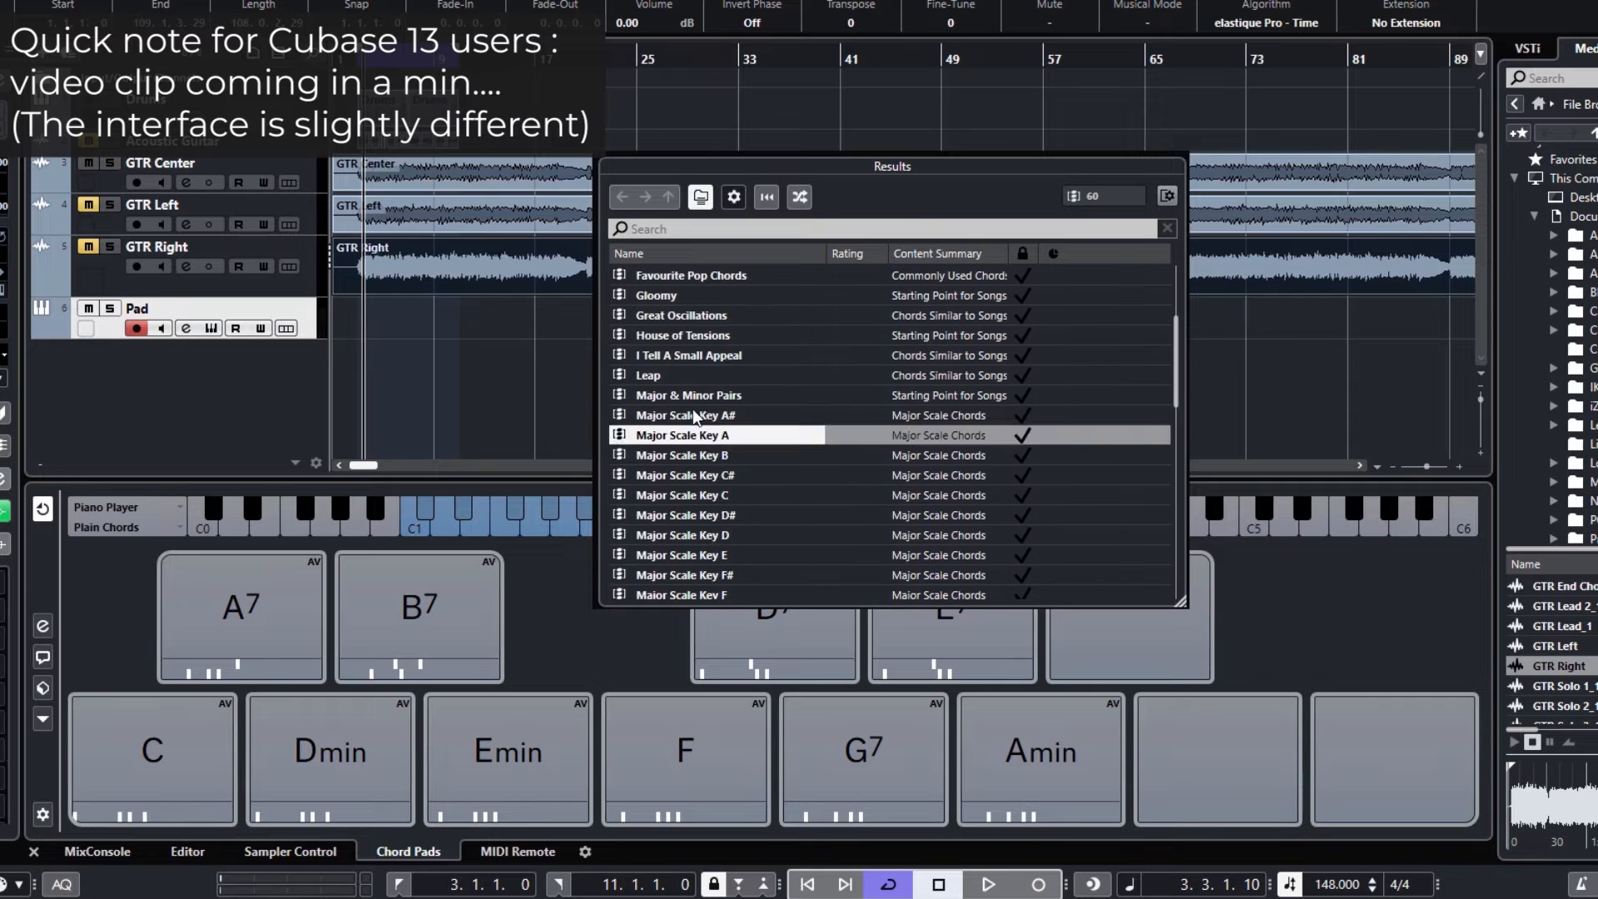
scroll(692, 409, down, 3)
scroll(692, 410, down, 8)
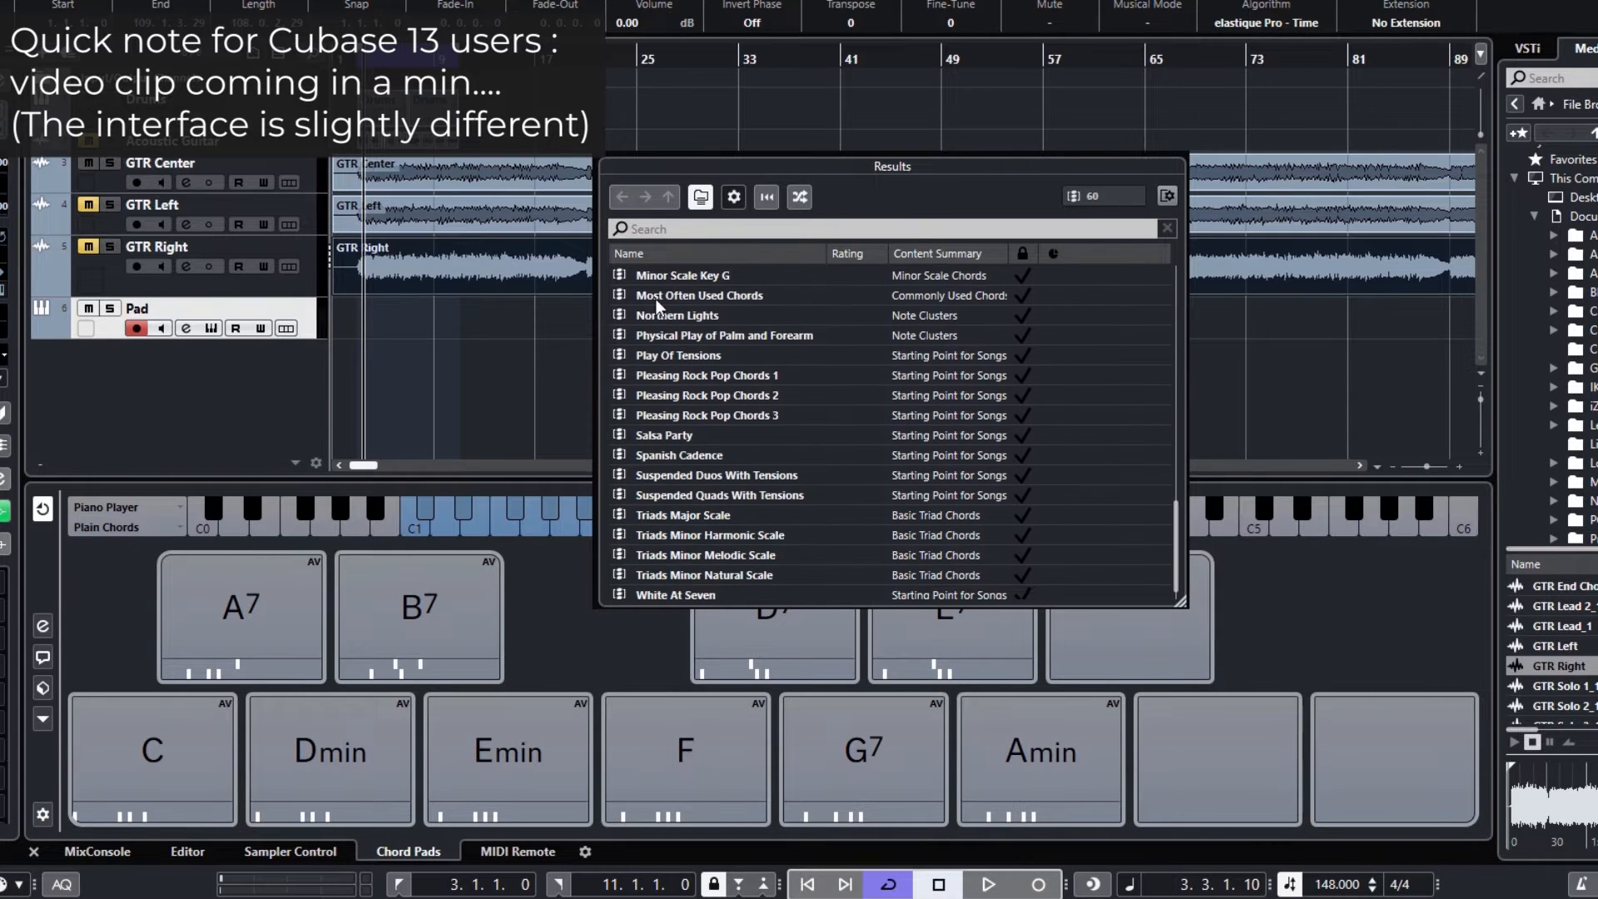
scroll(708, 426, down, 1)
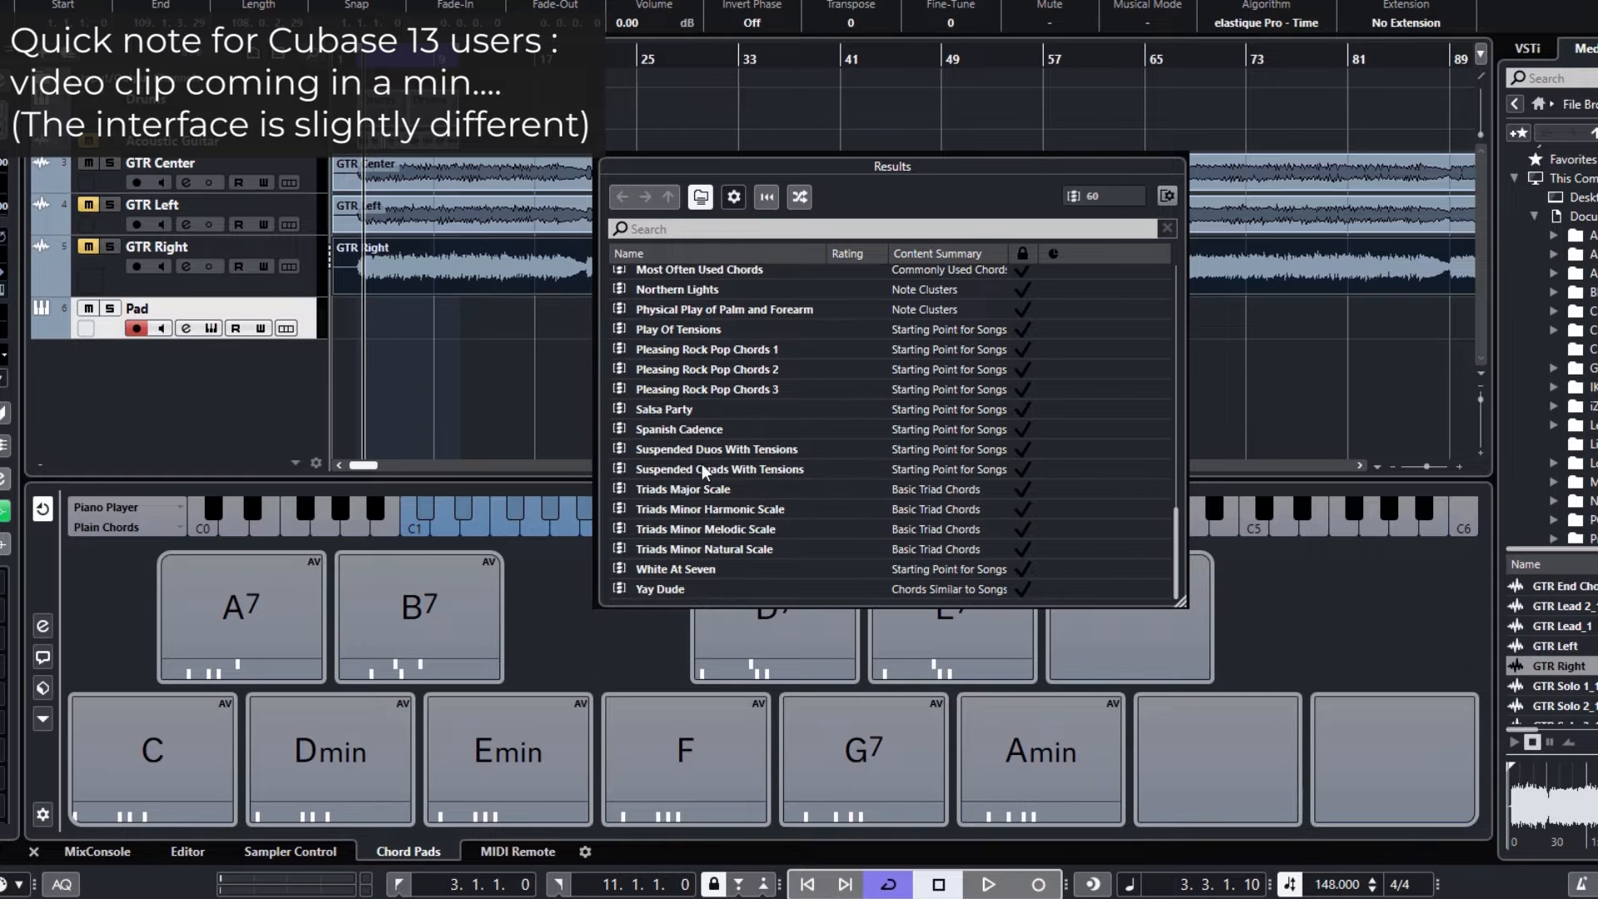
scroll(781, 541, up, 8)
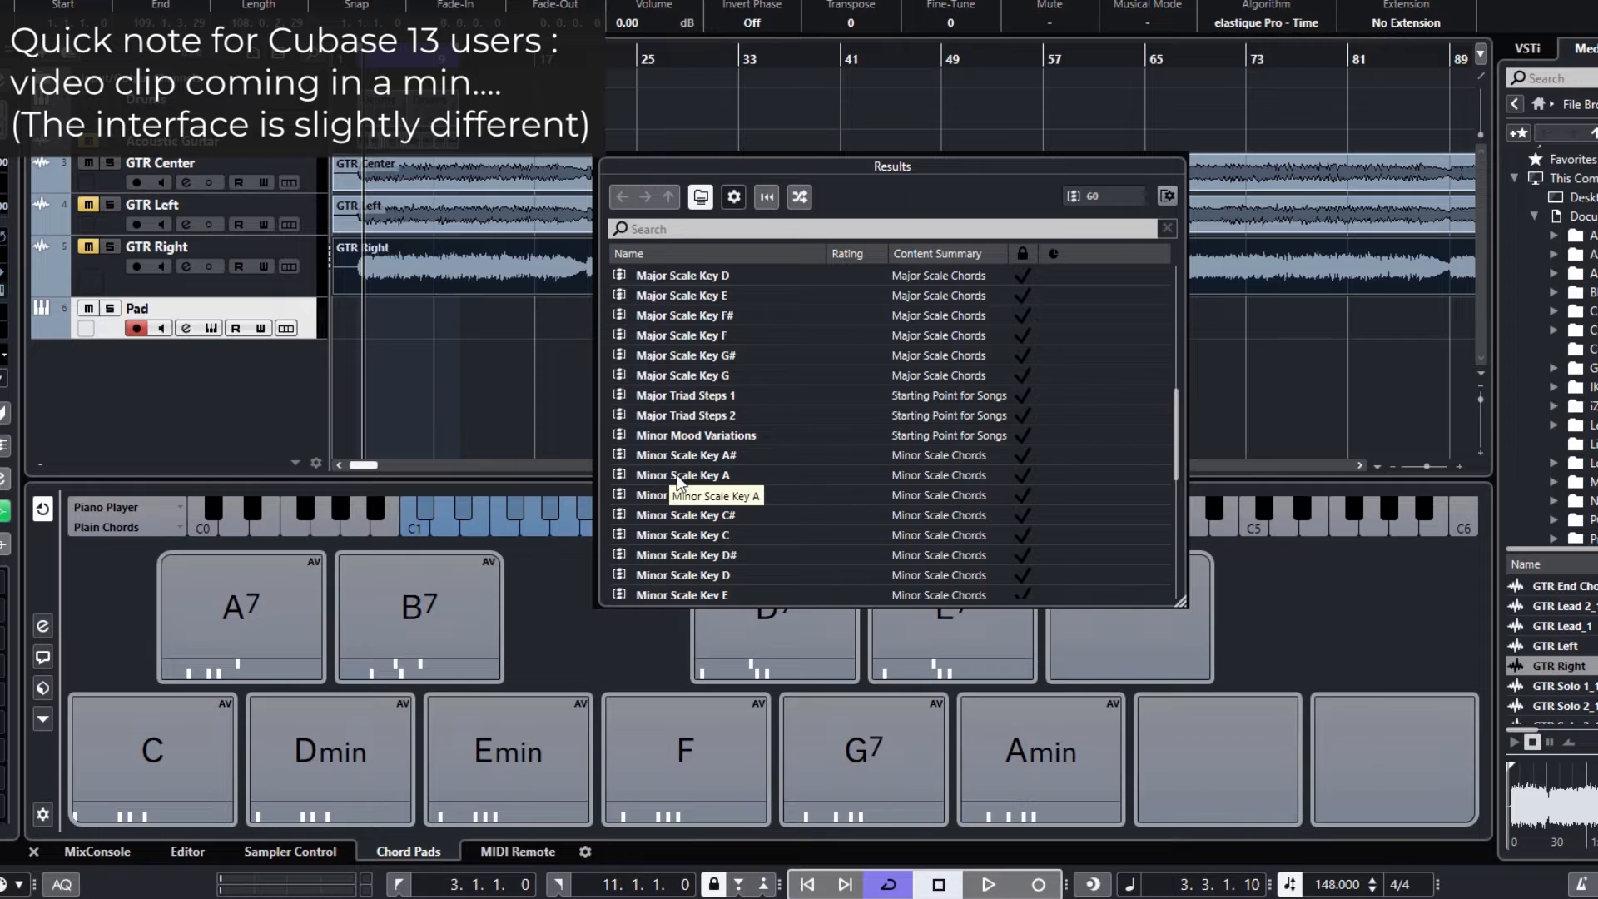
click(697, 480)
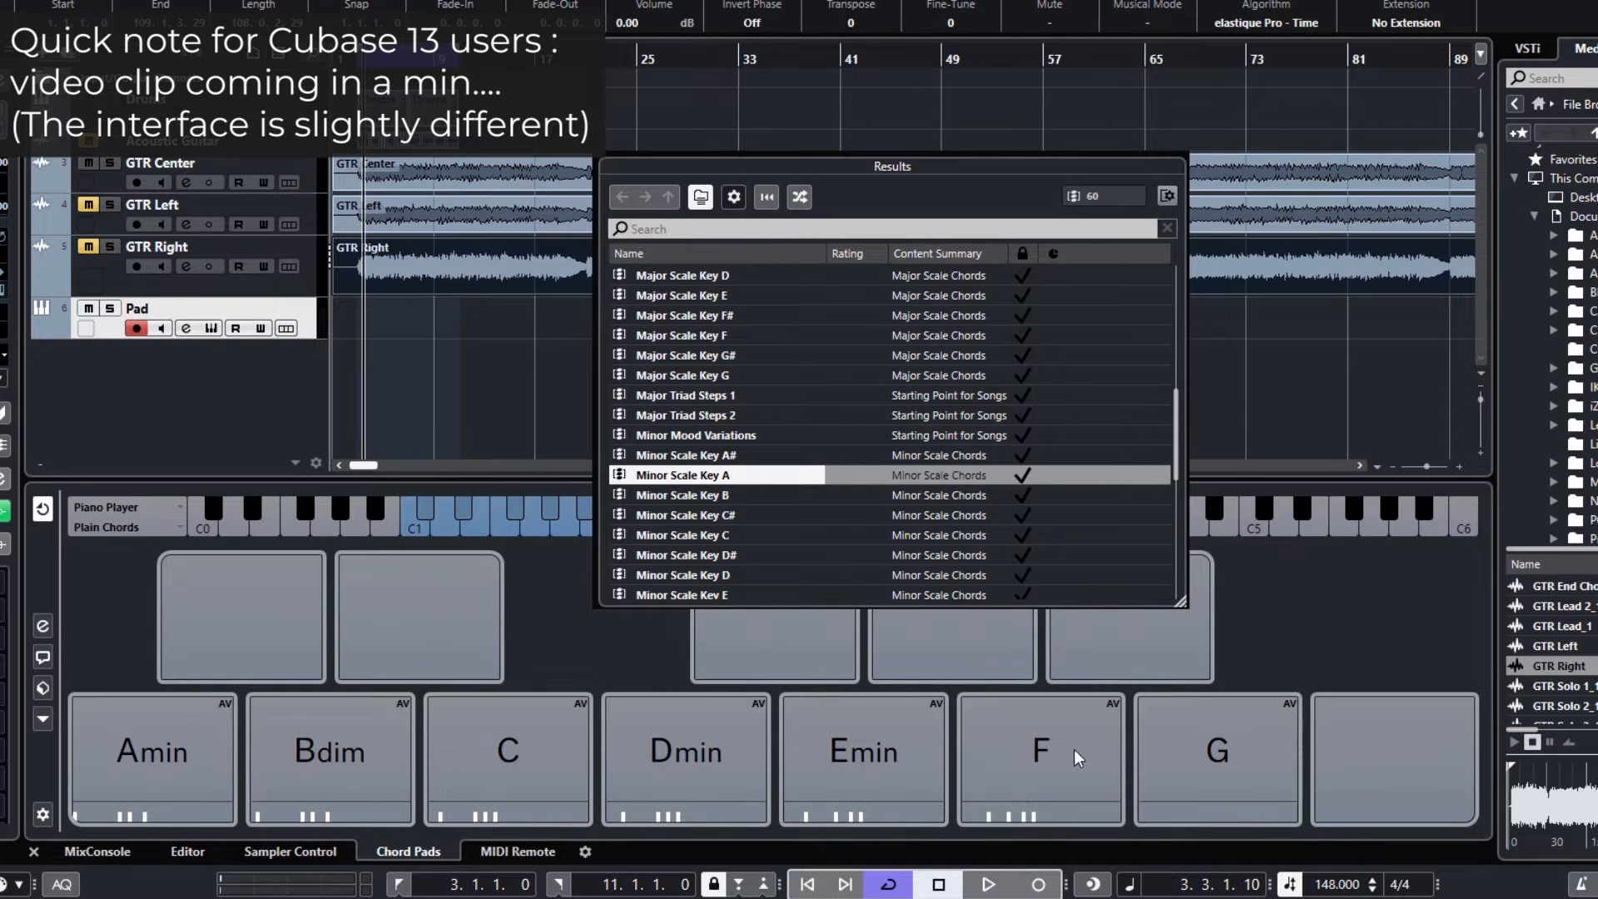
click(227, 378)
- Audition the progression Amin, F, C, G on the chord pads twice
click(169, 759)
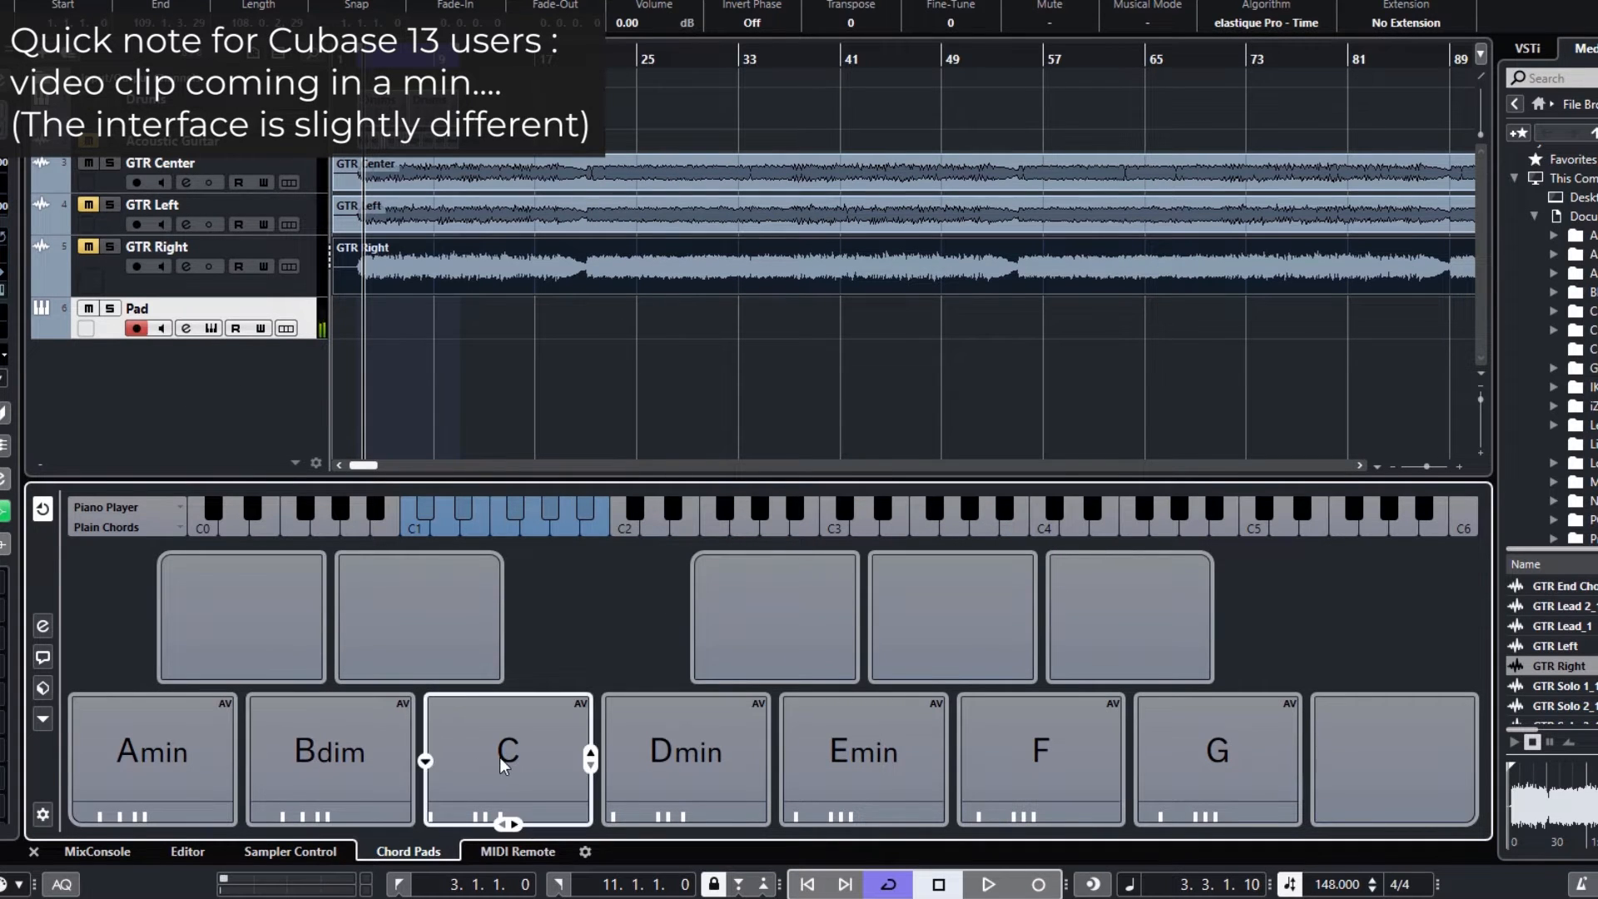
click(1084, 745)
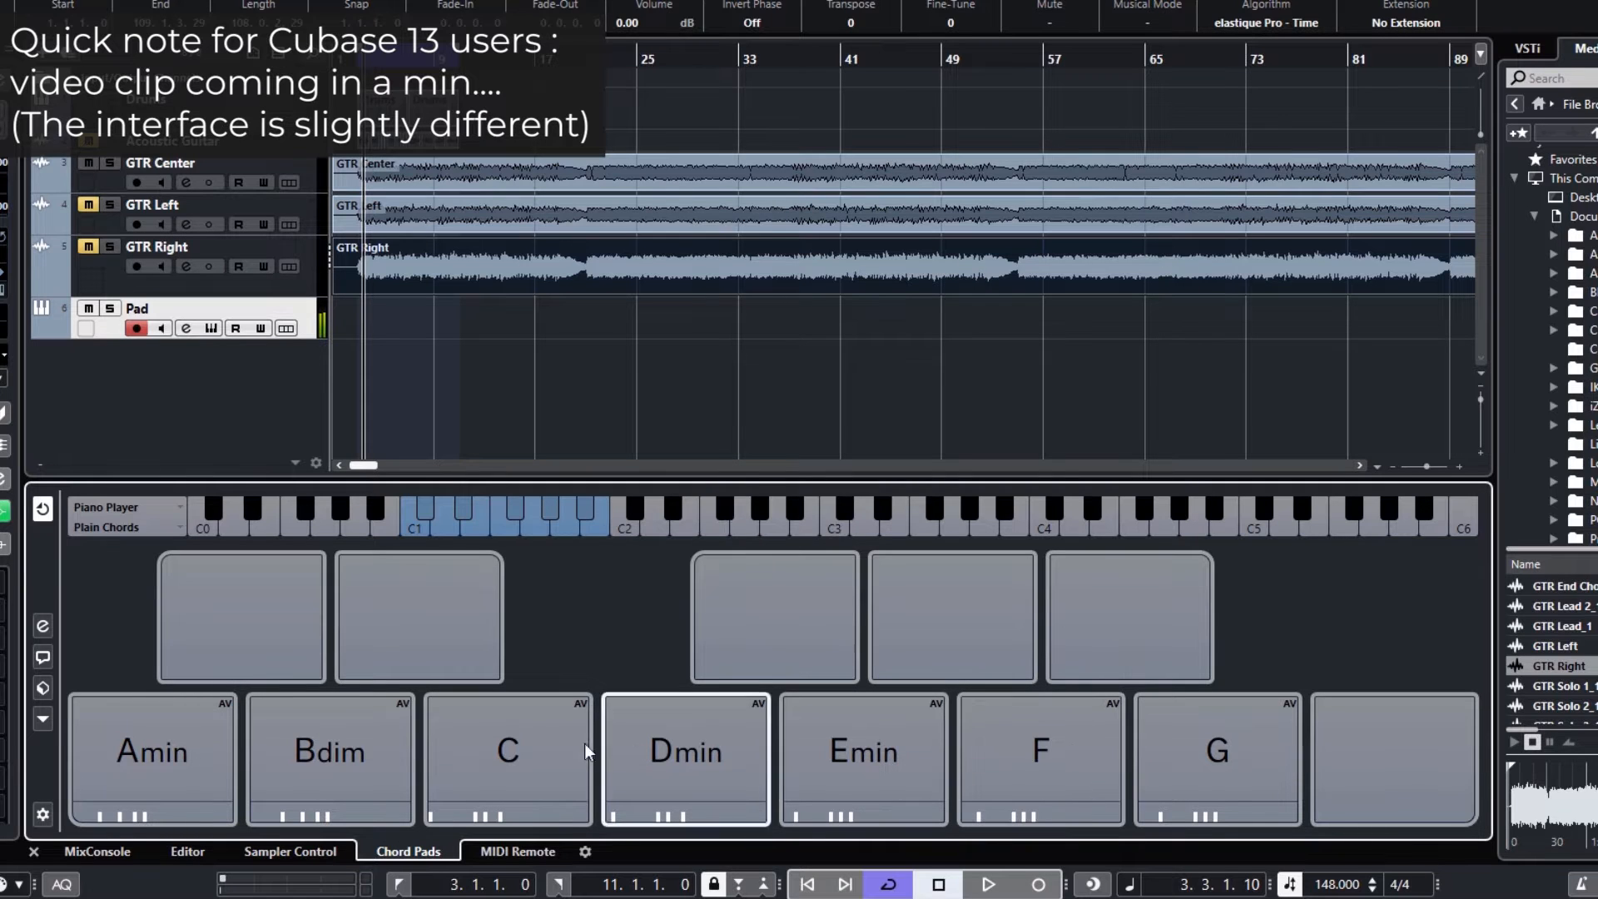
click(544, 739)
click(1175, 734)
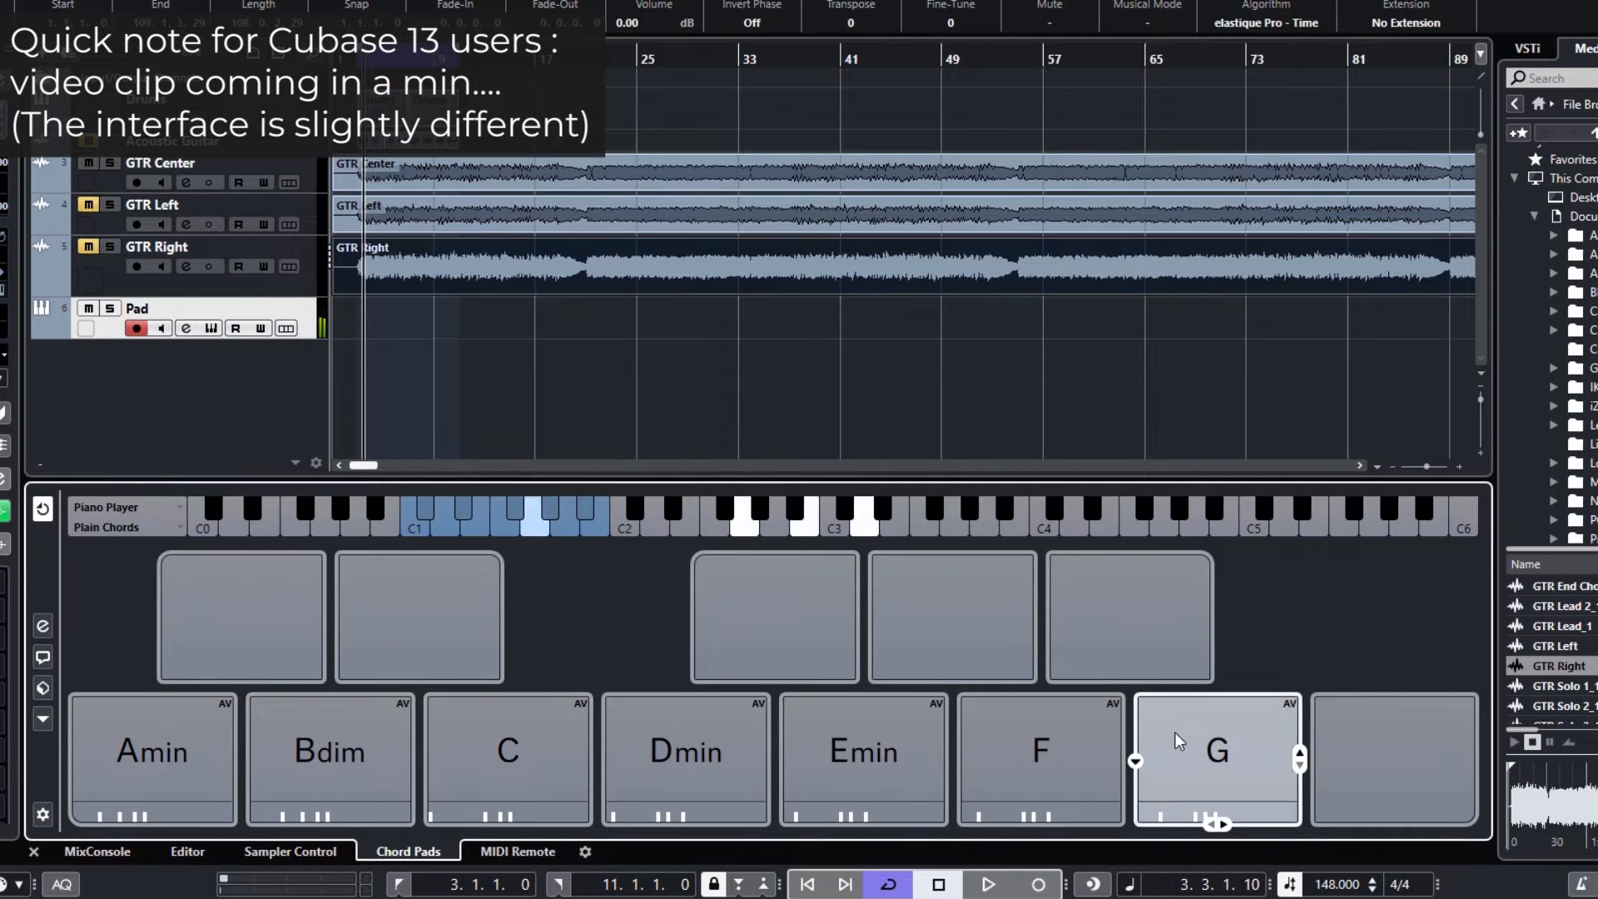
click(162, 747)
click(1016, 757)
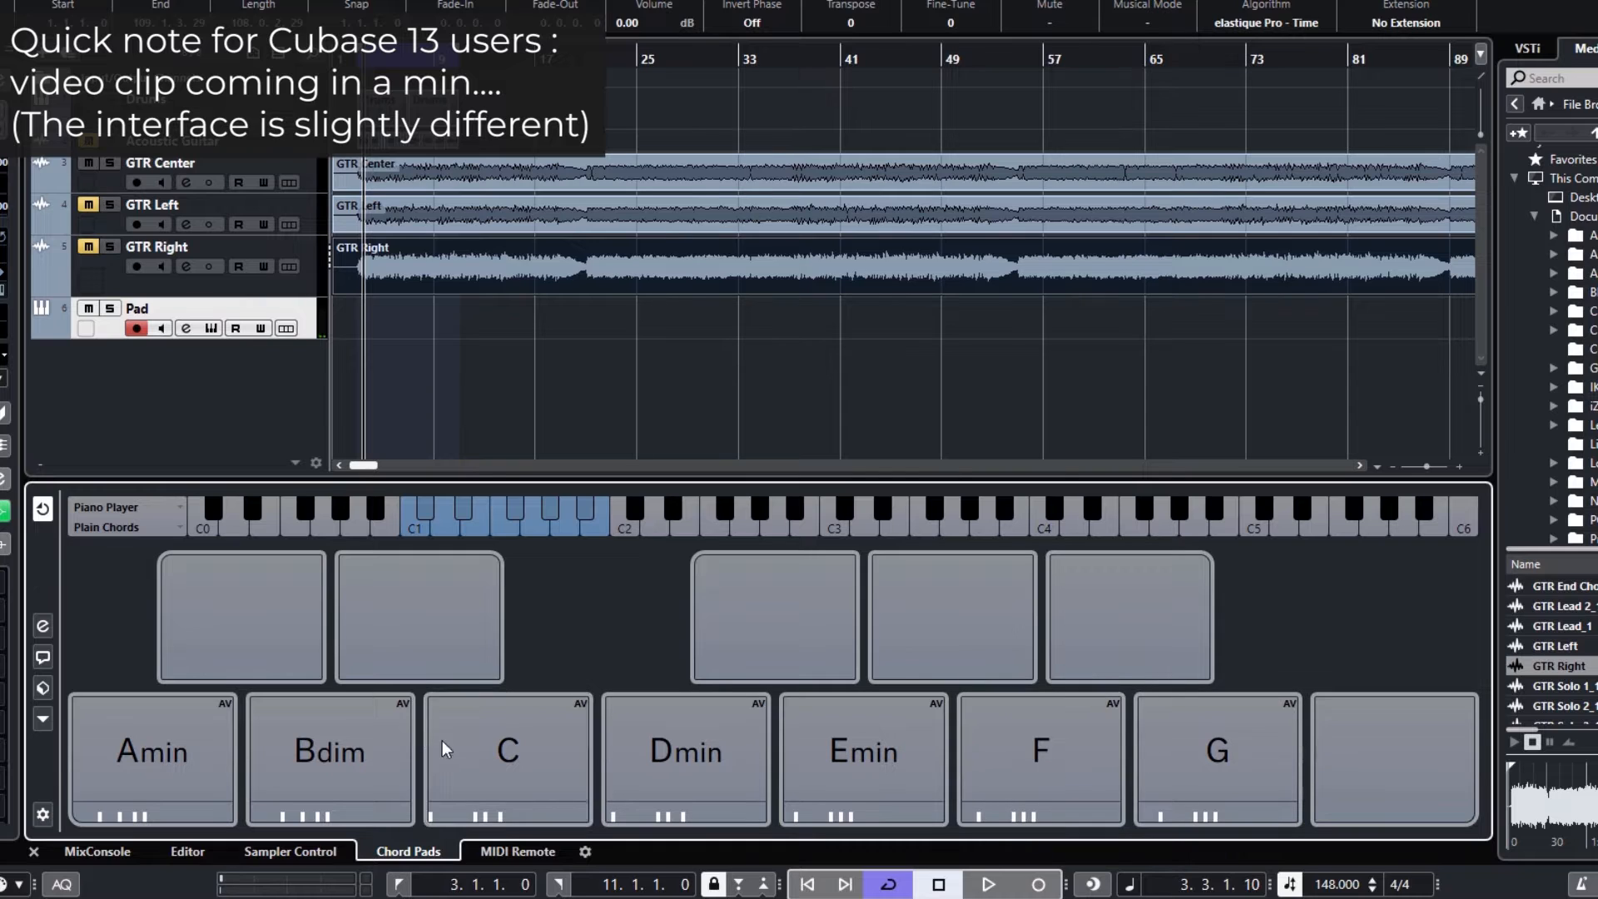
click(470, 744)
click(1190, 744)
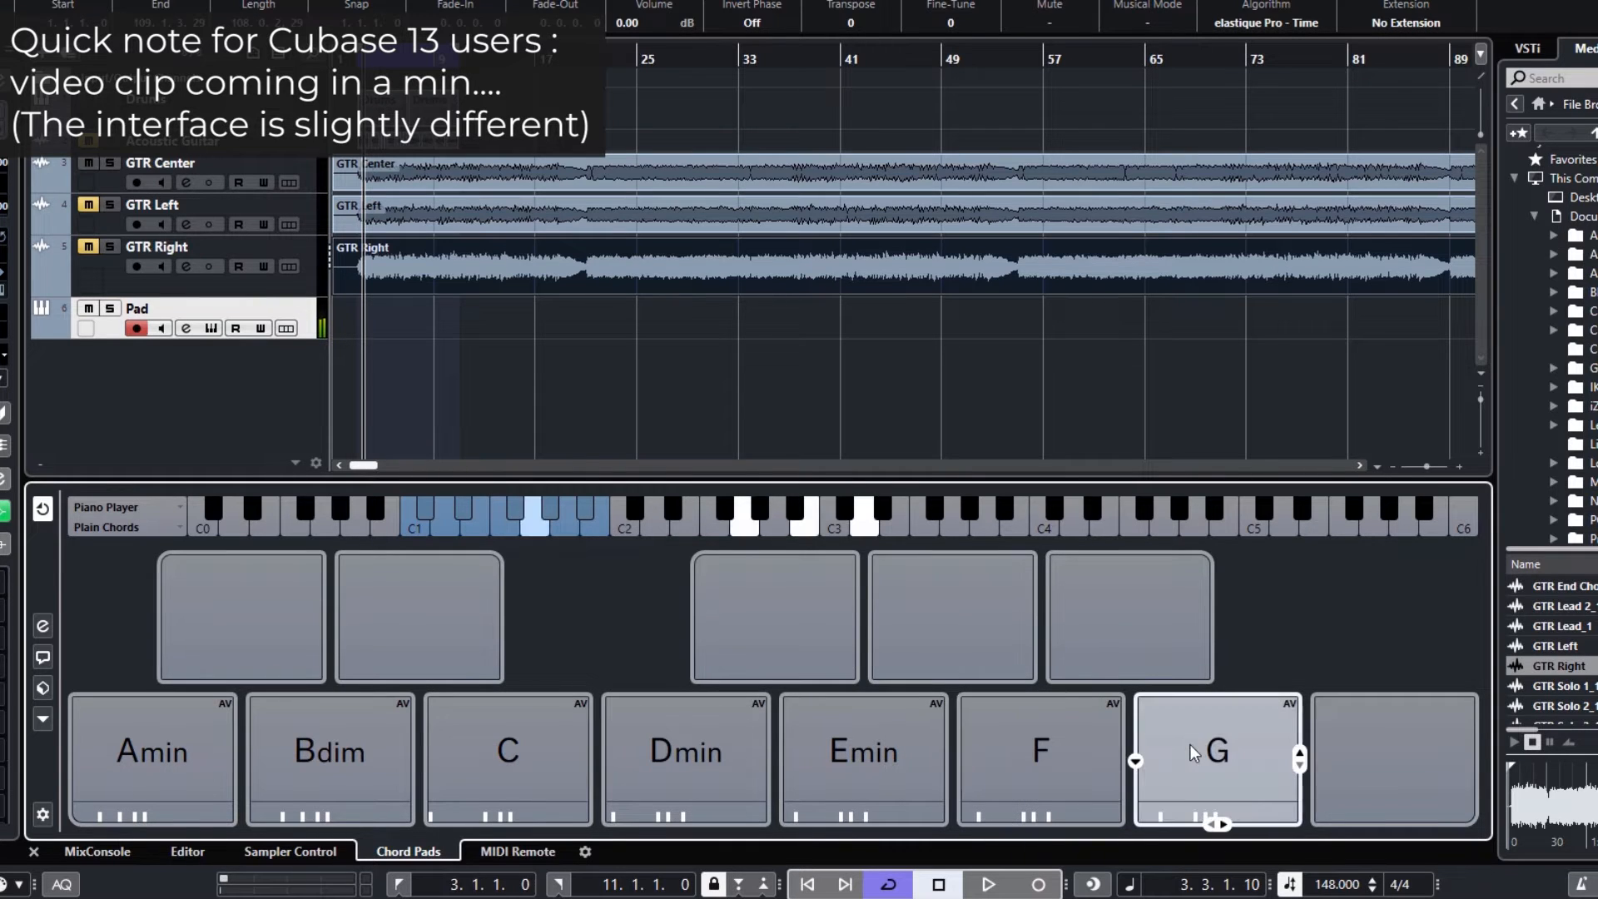
mouse_move(997, 761)
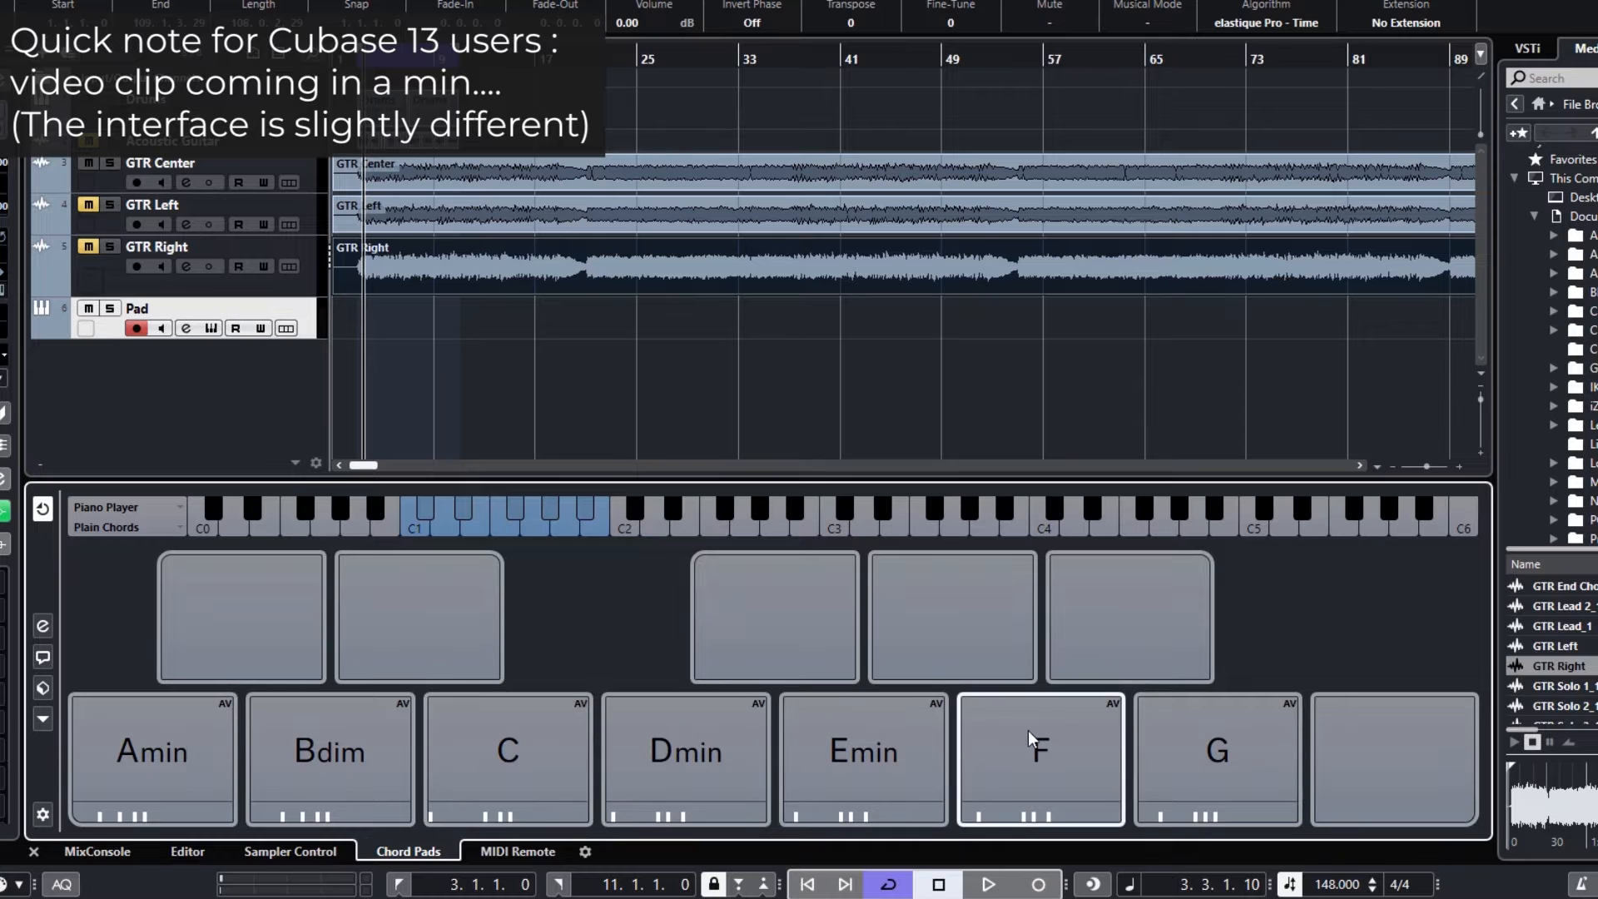
- Audition chords around Amin, including Bdim, C, Dmin, Emin, F, G and E, in the Chord Assistant's Circle of Fifths, and close it
click(42, 658)
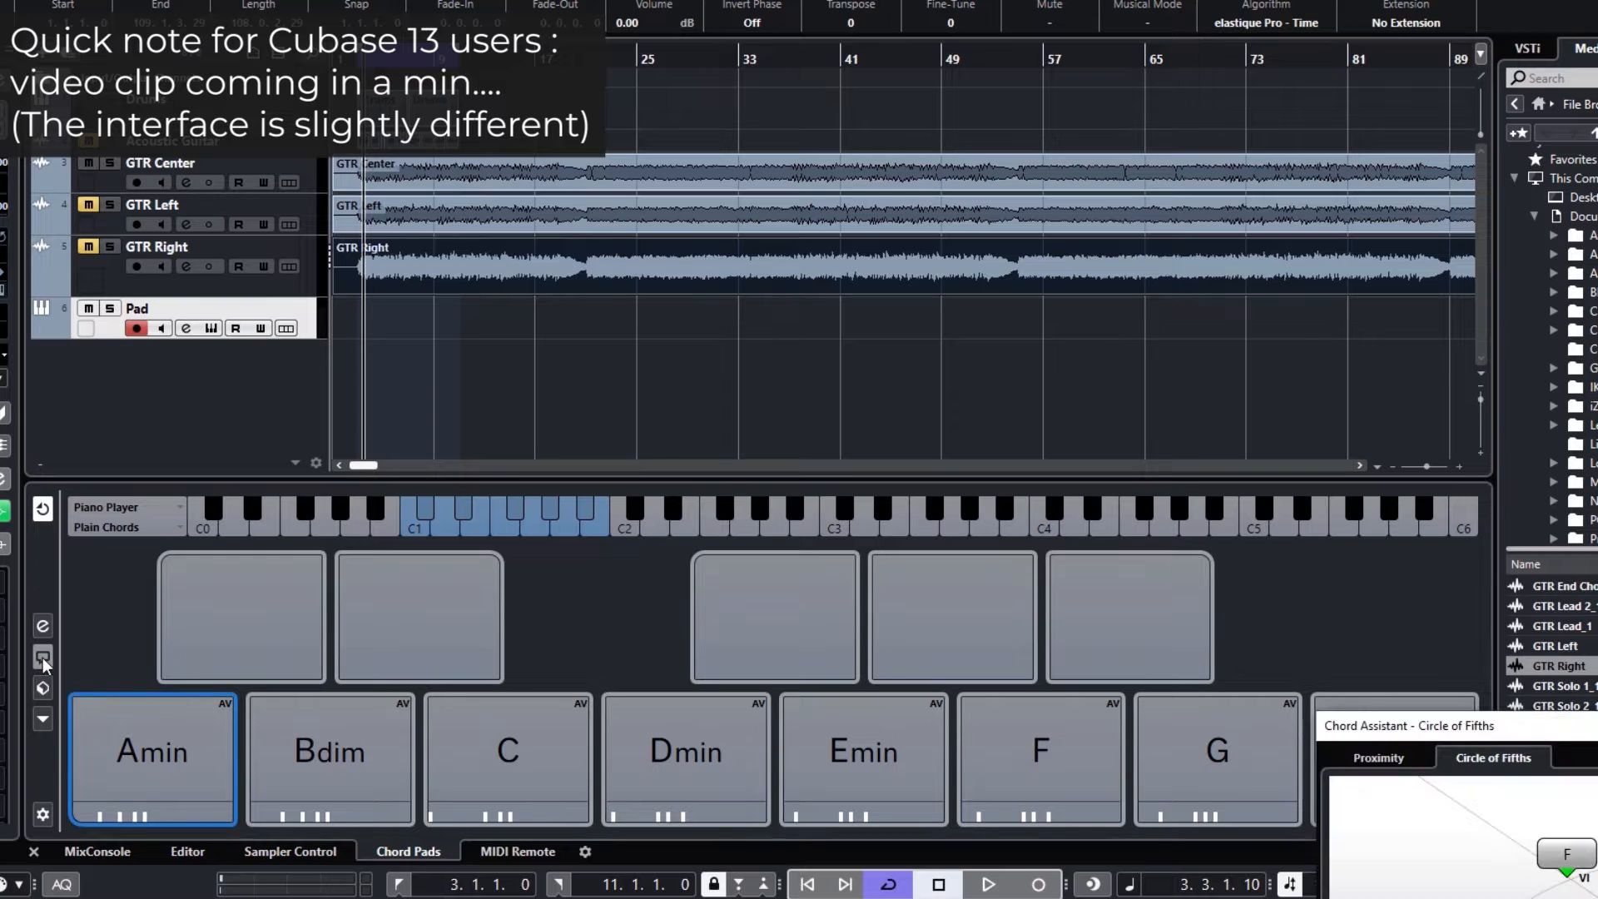
drag(1527, 809, 614, 146)
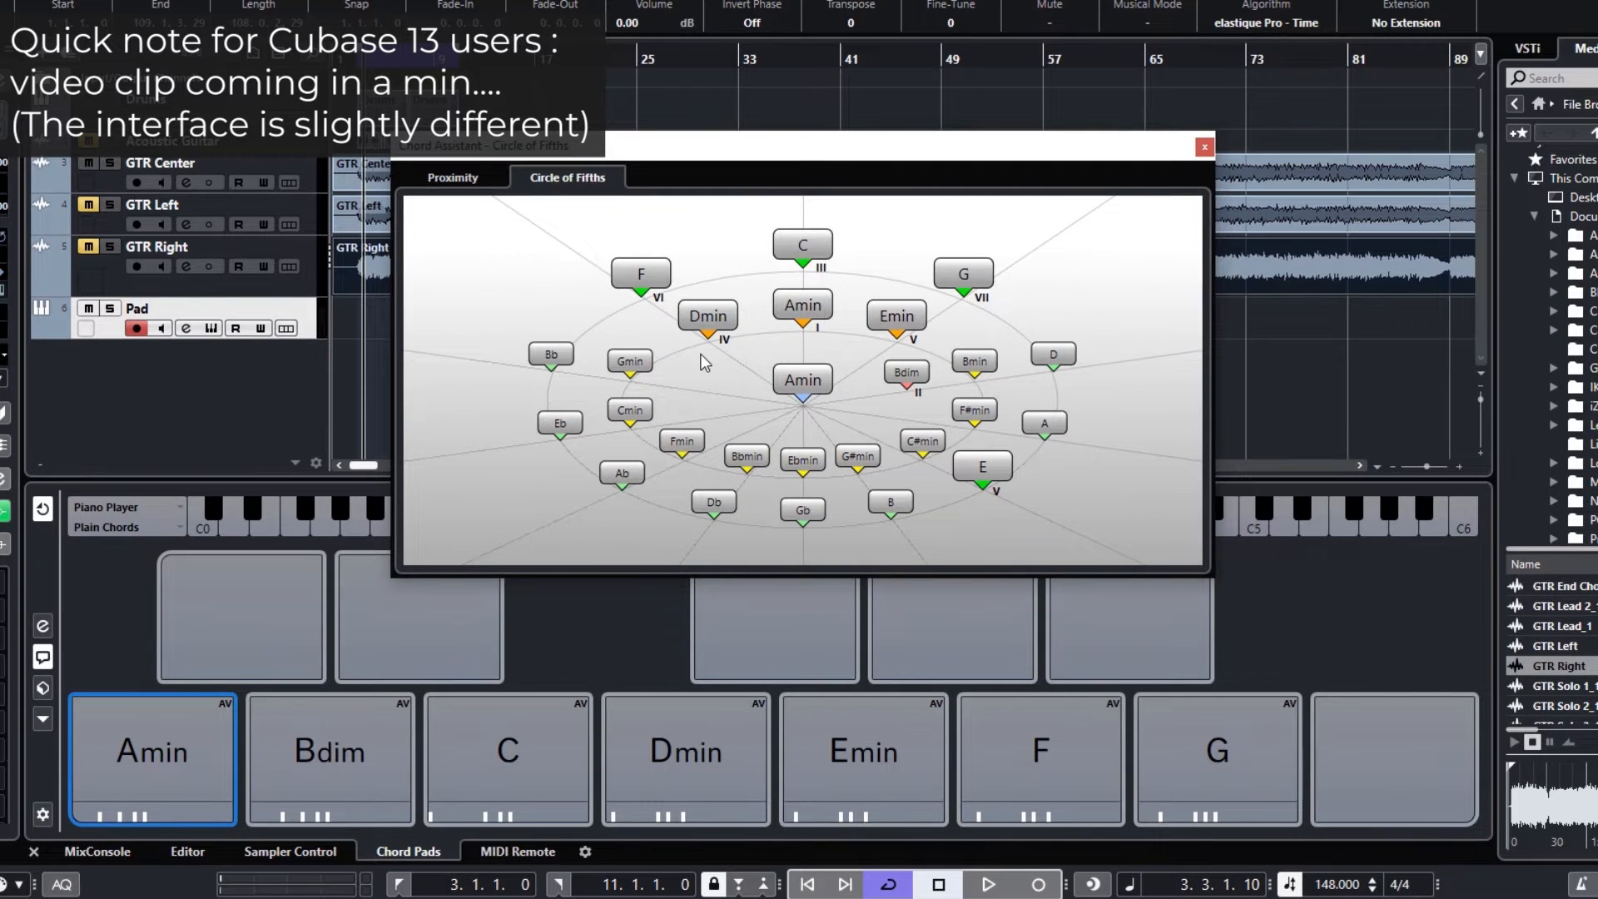
click(804, 381)
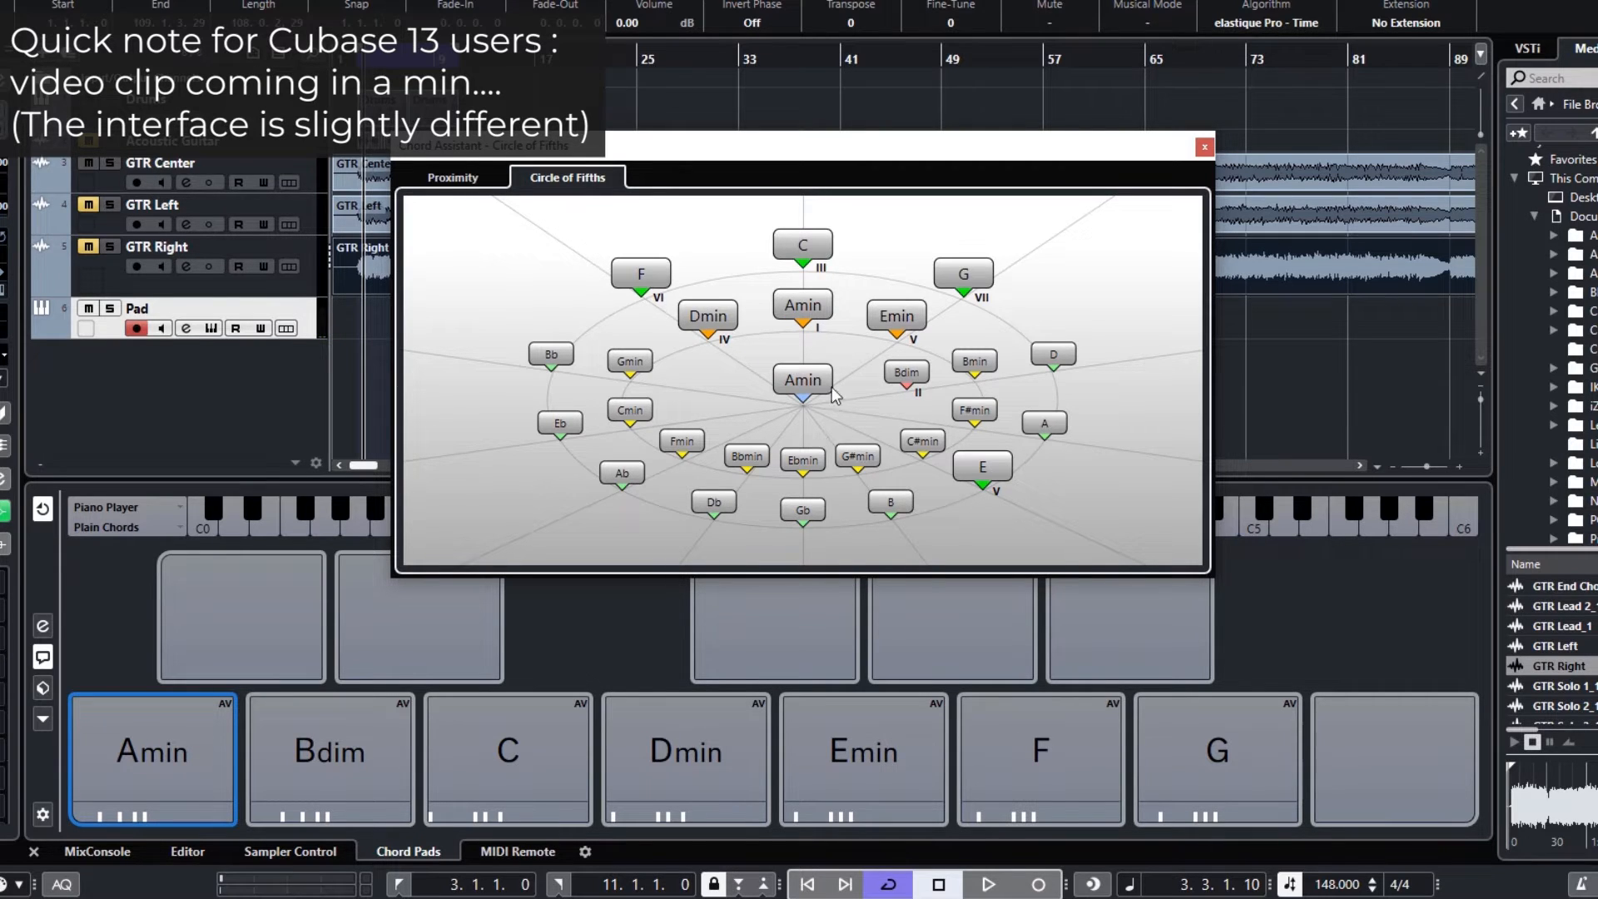
click(891, 360)
click(809, 241)
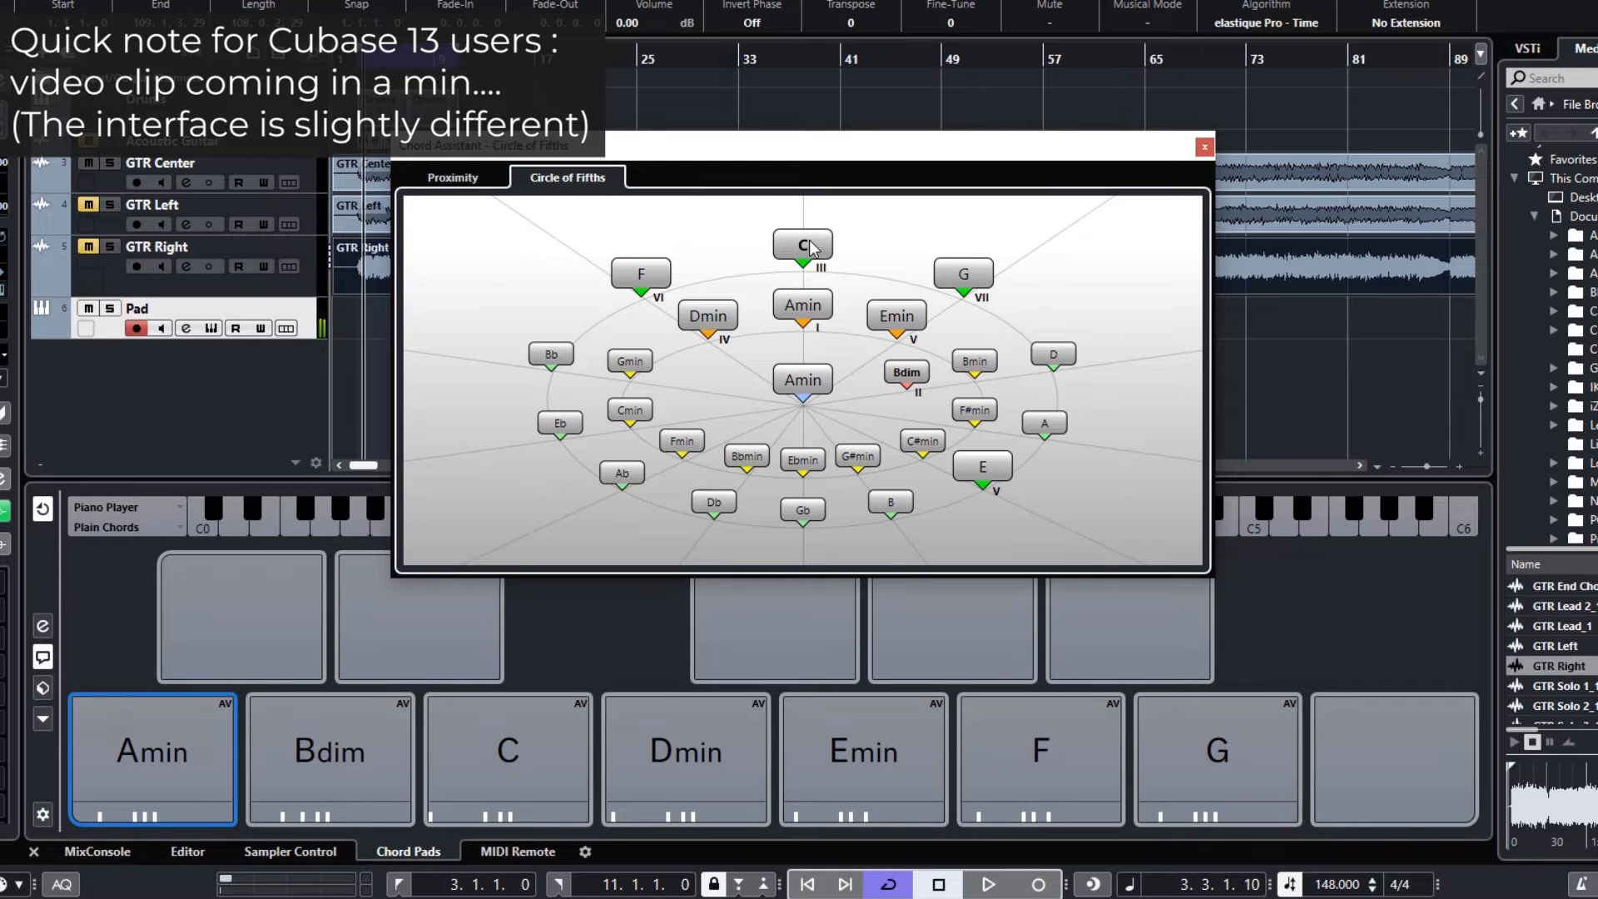
click(721, 315)
click(910, 319)
click(658, 270)
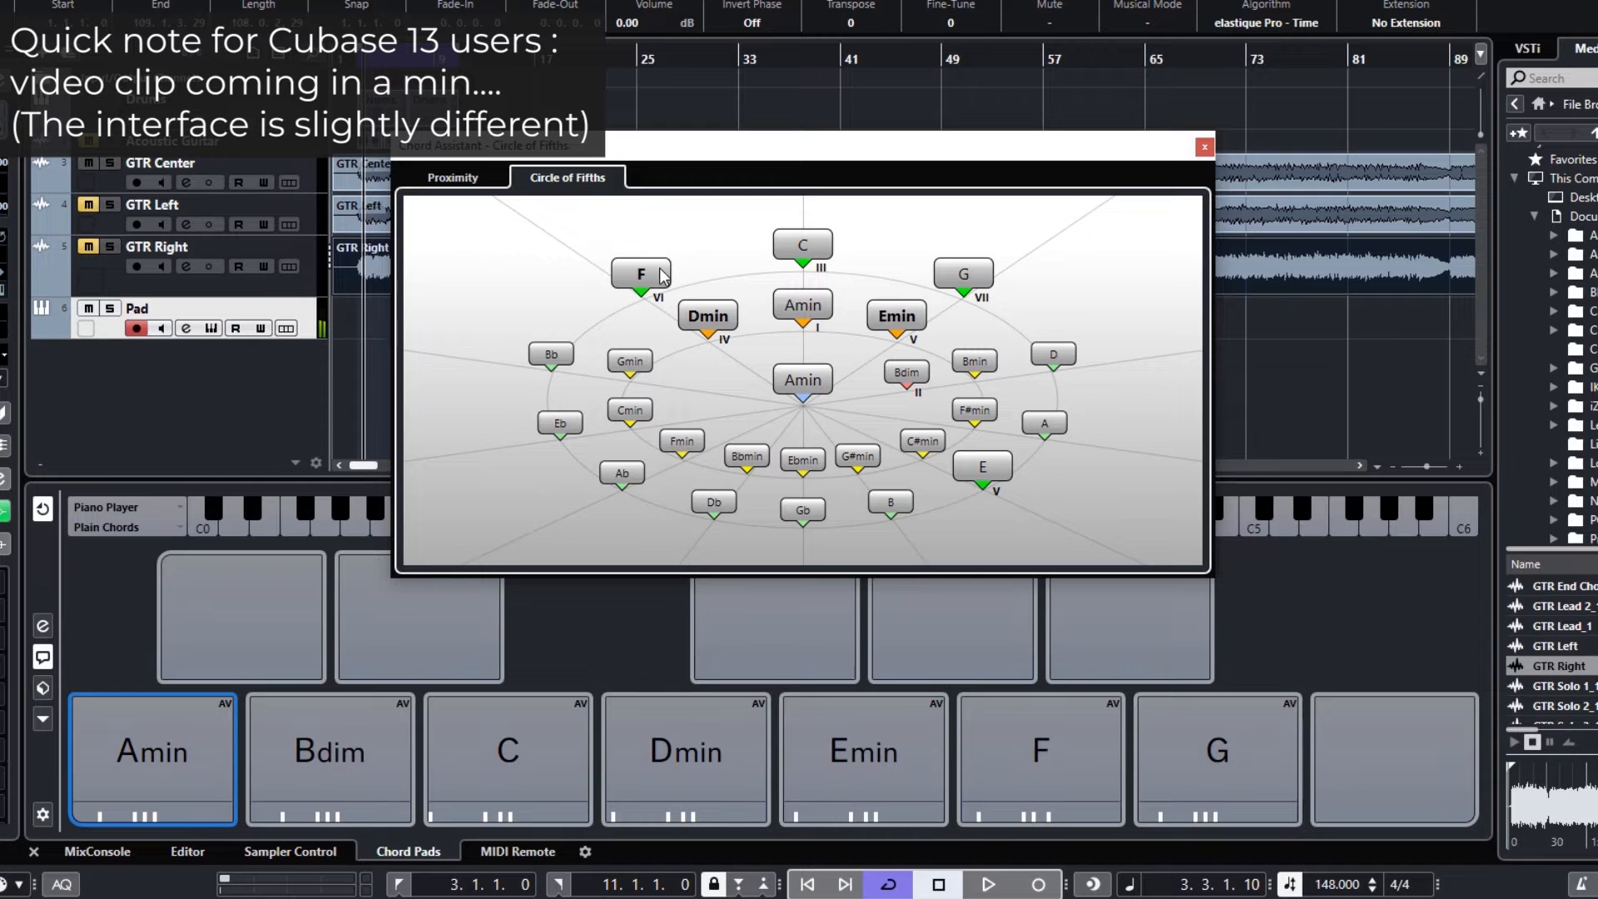
click(988, 287)
click(976, 467)
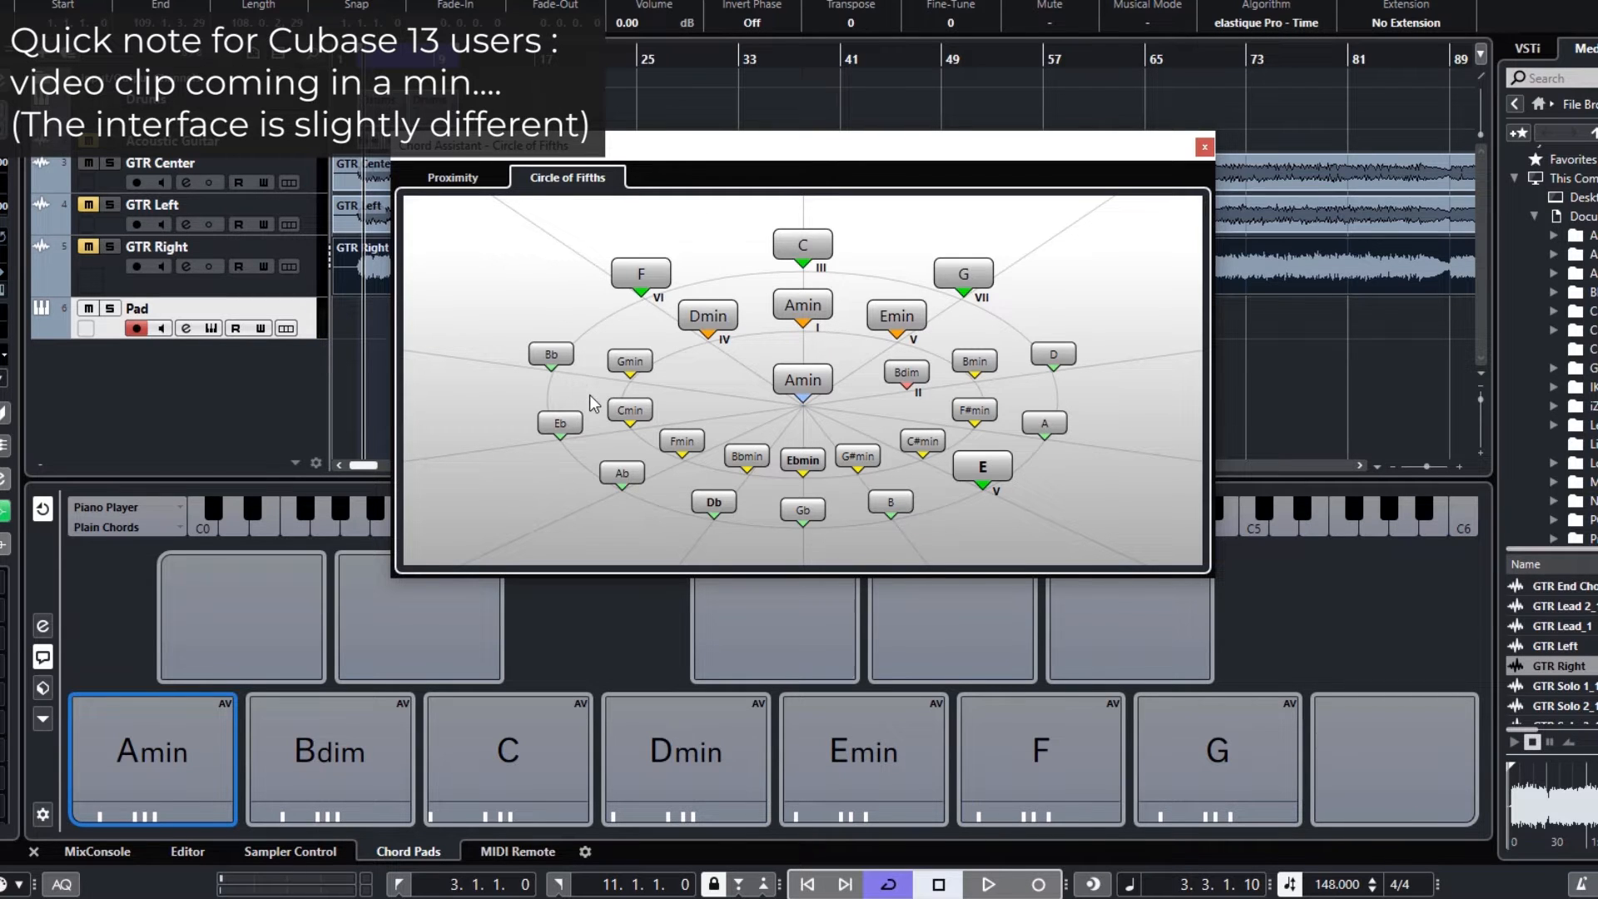
click(1203, 147)
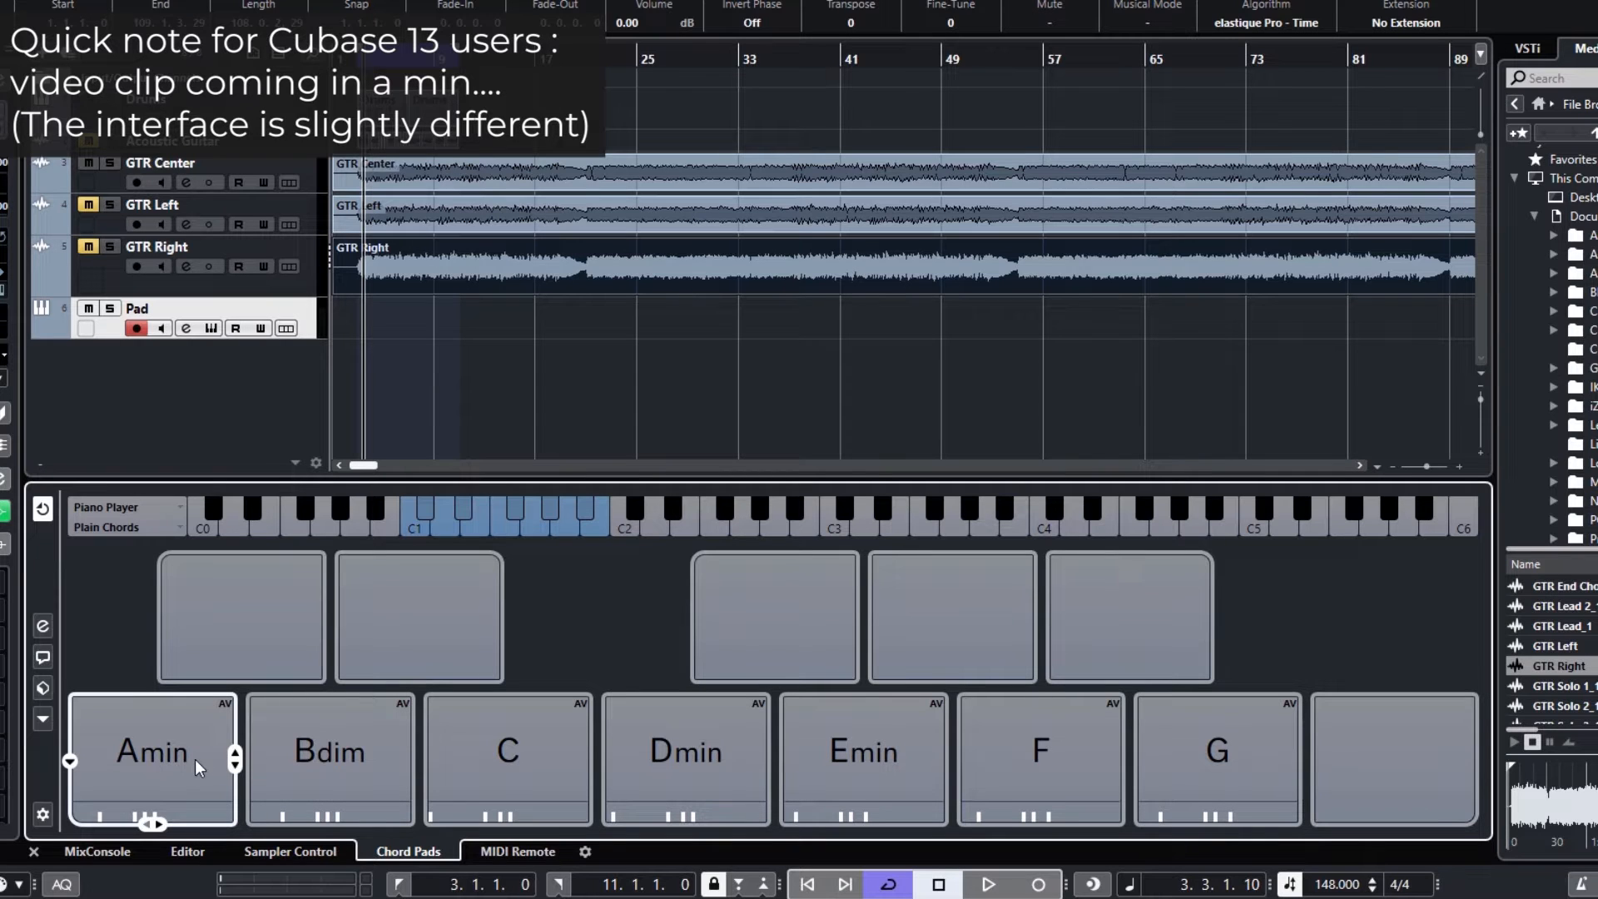
- Try tensions on the Amin pad, including Amin9, Amin6/9, Amin7 and Amin6, and return it to plain Amin
click(155, 823)
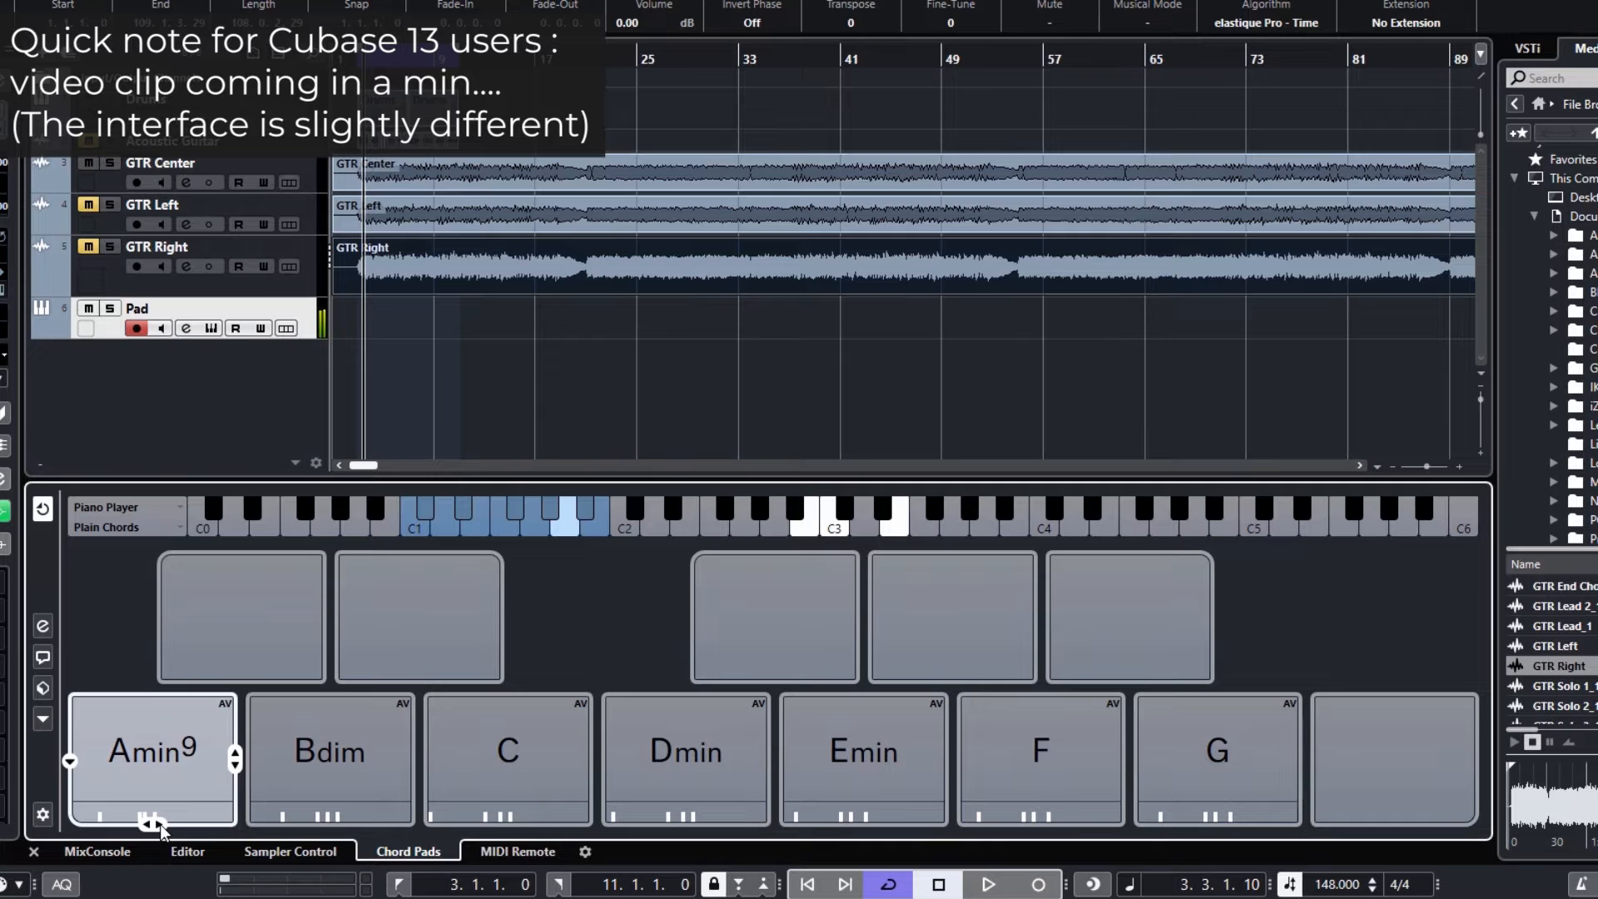
click(155, 823)
click(155, 823)
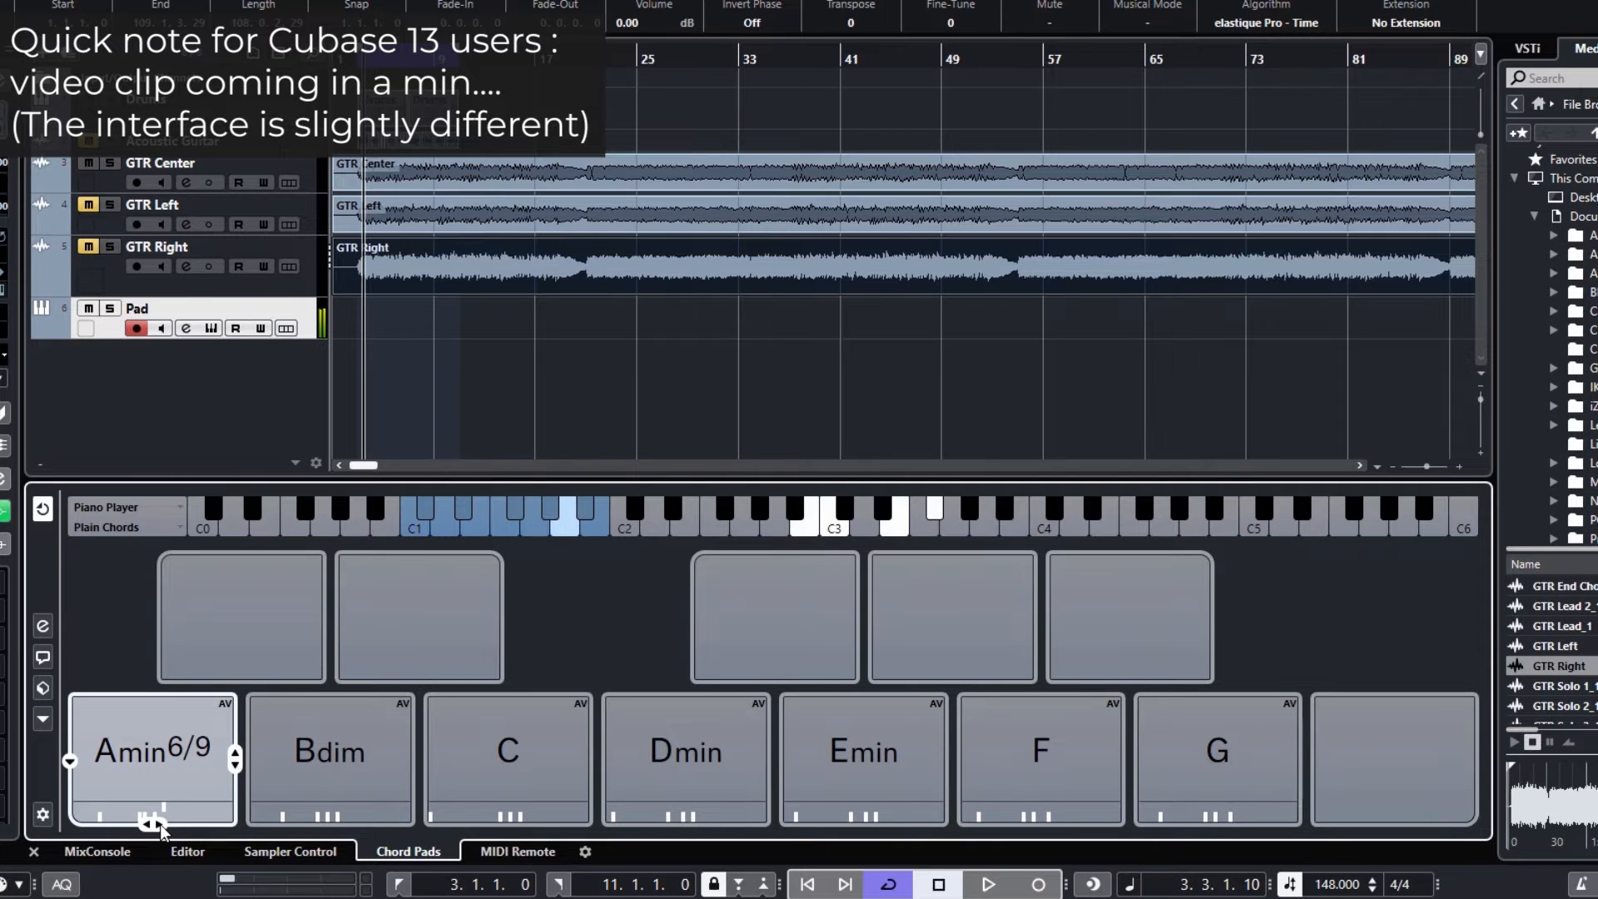
click(154, 824)
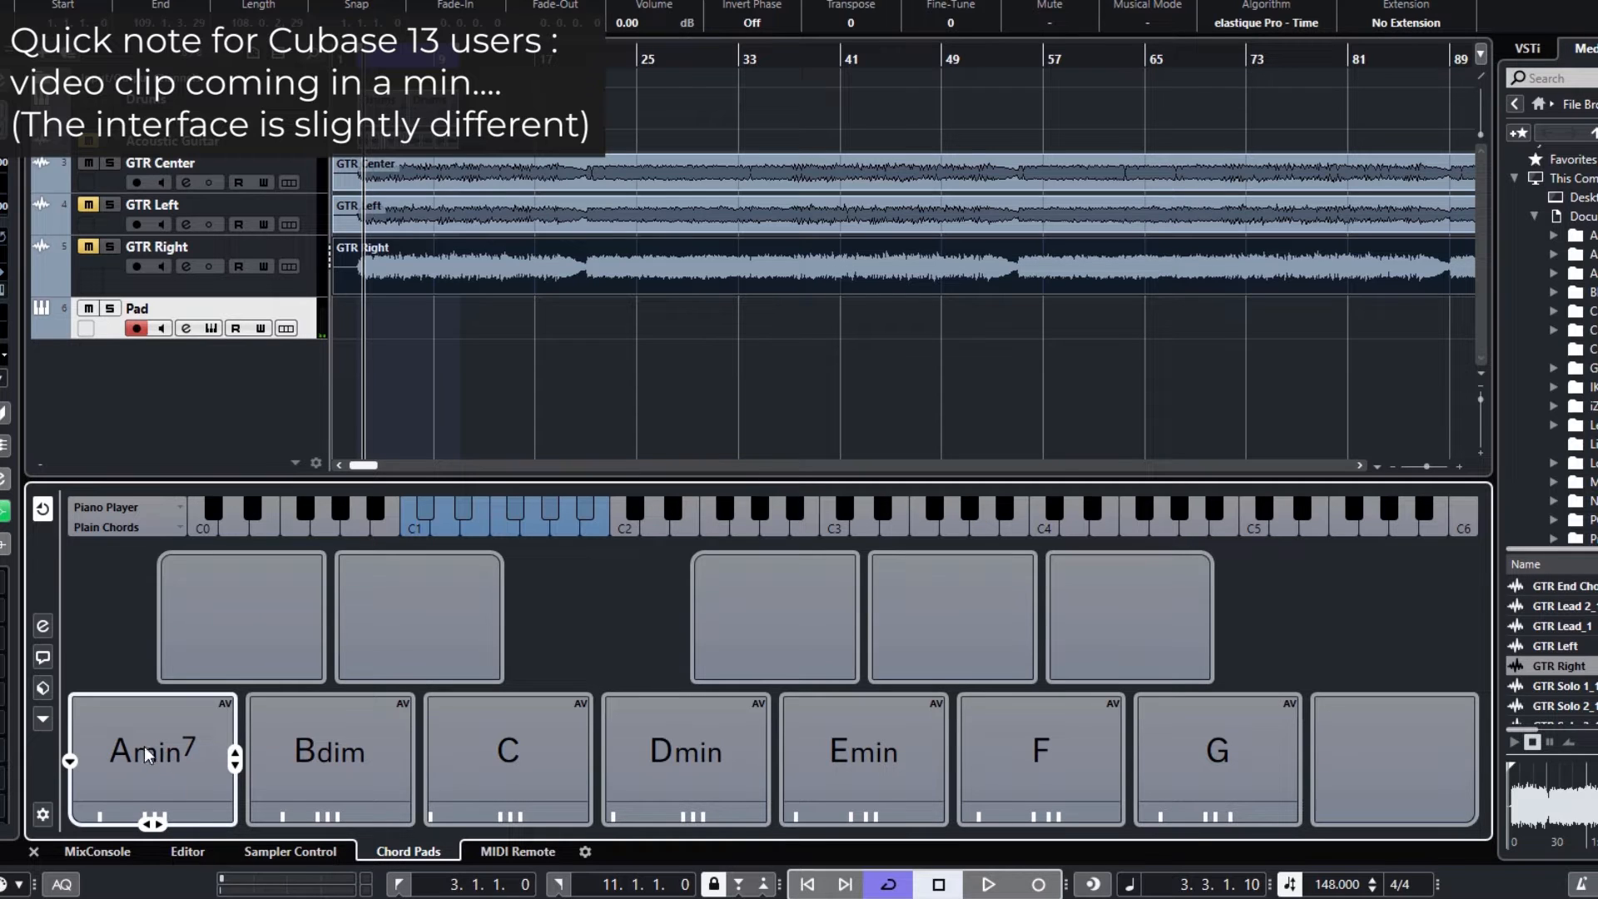
drag(143, 822, 147, 807)
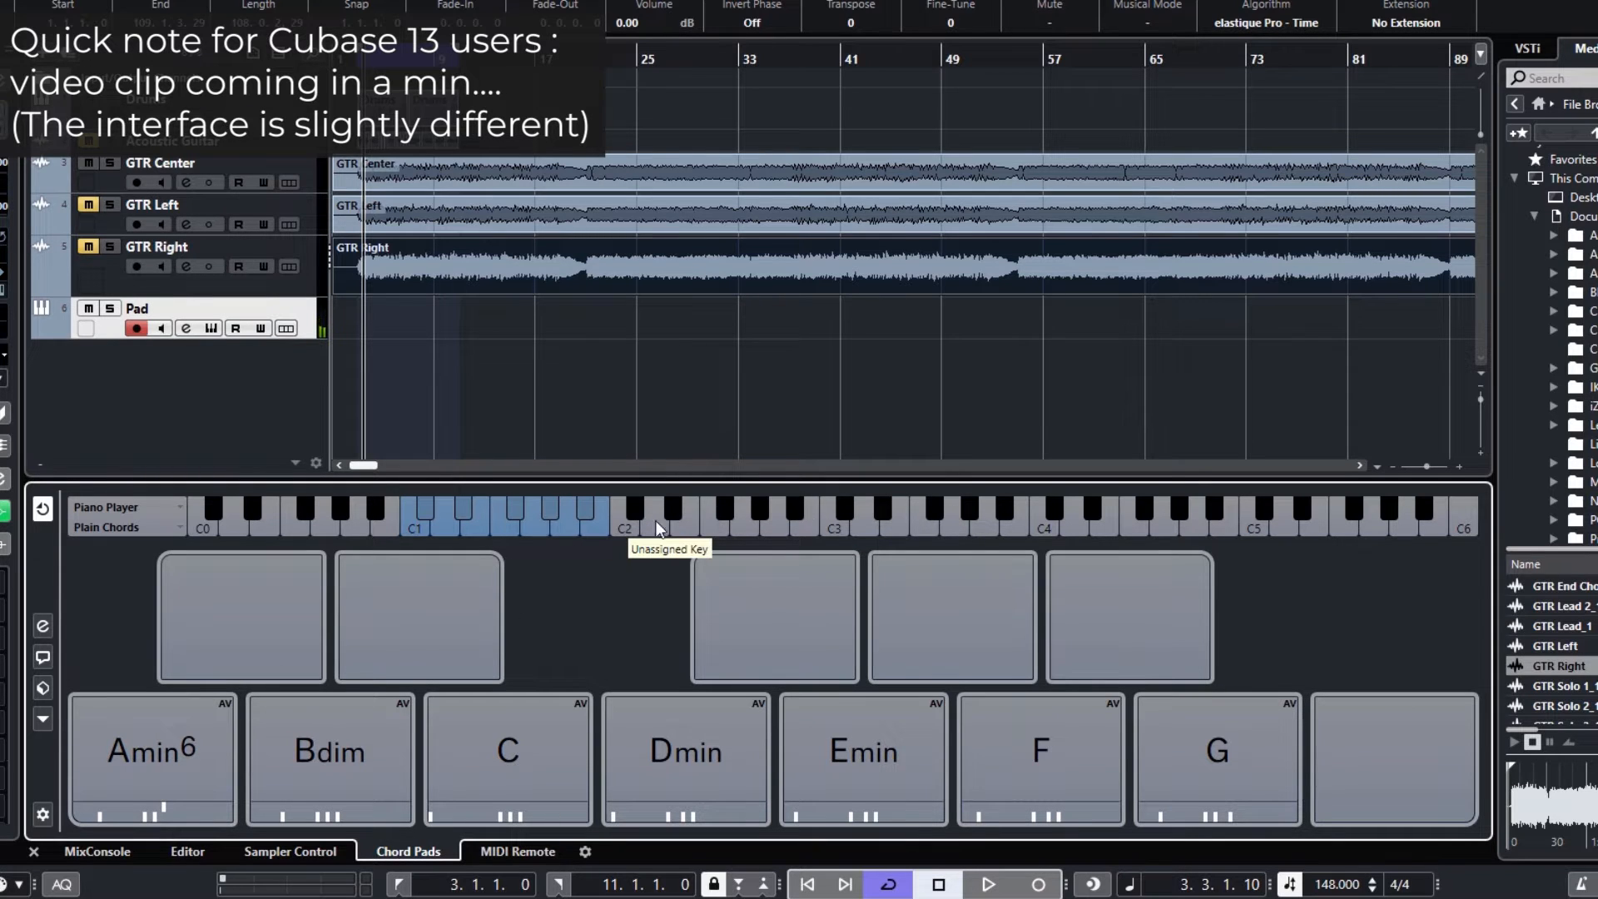
click(144, 823)
click(144, 823)
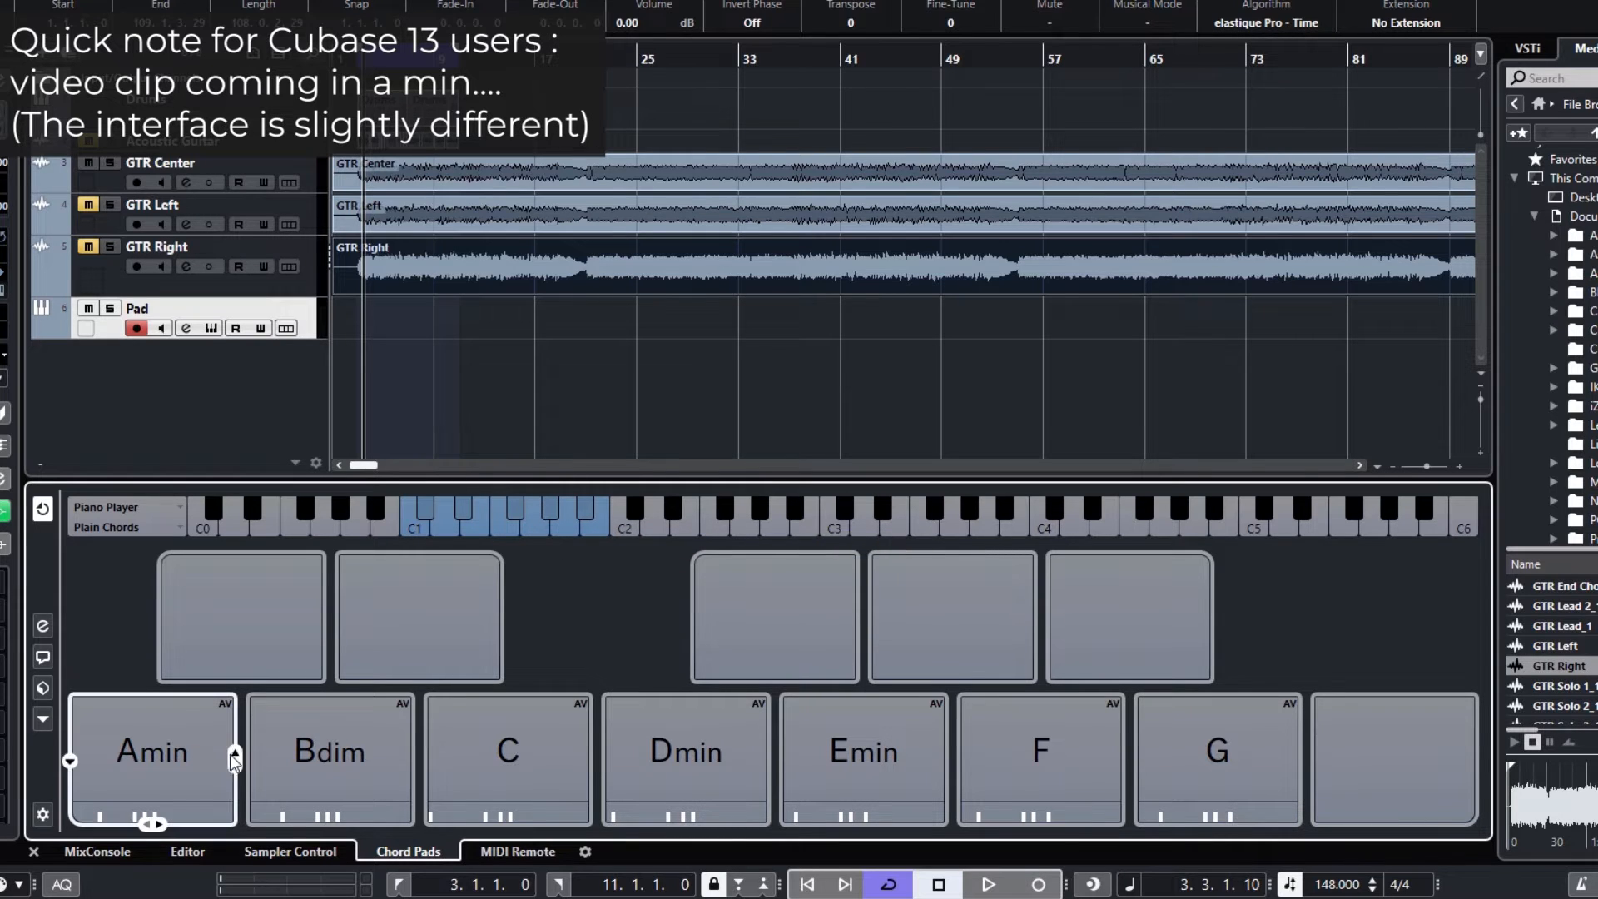
- Step the Amin pad's voicing up through higher inversions and back down to a low voicing
click(235, 757)
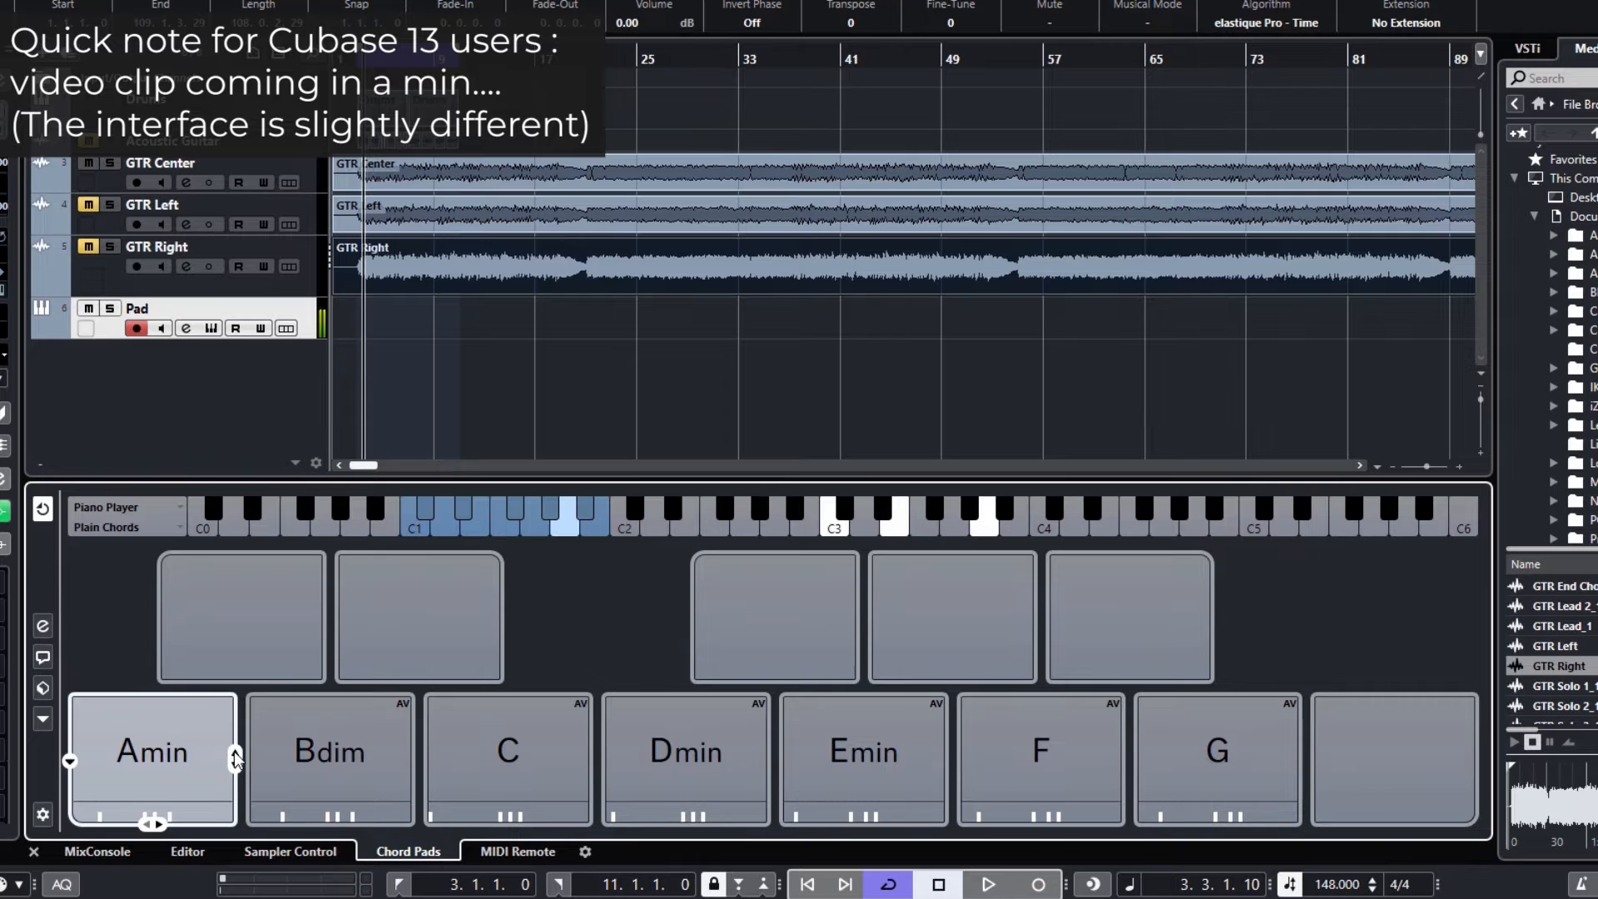
click(235, 751)
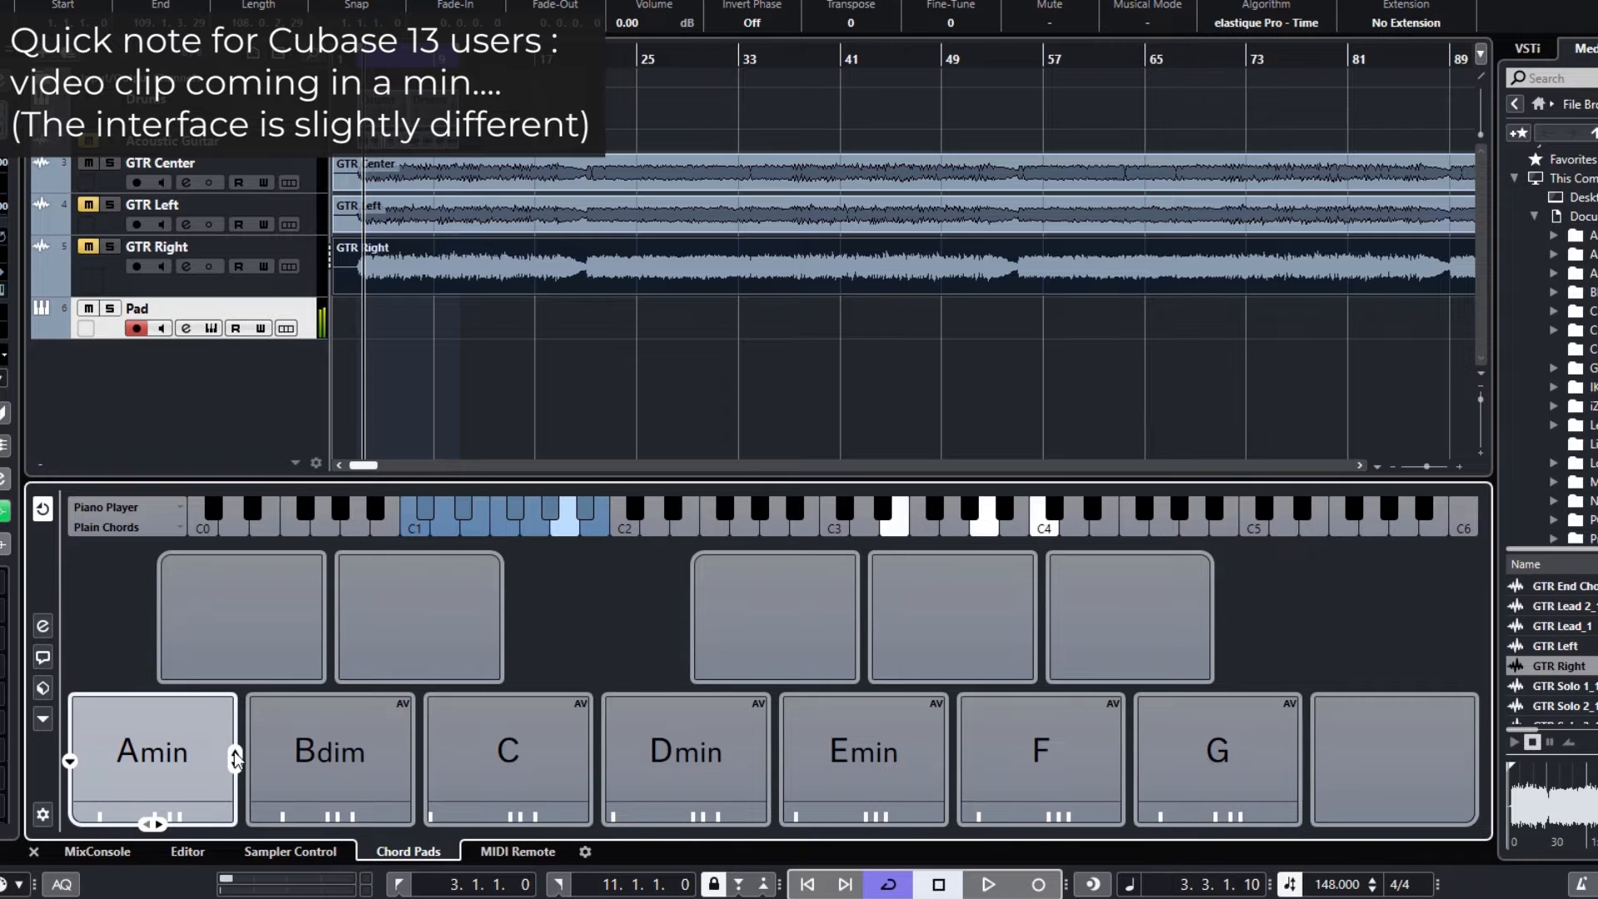
click(234, 754)
click(234, 752)
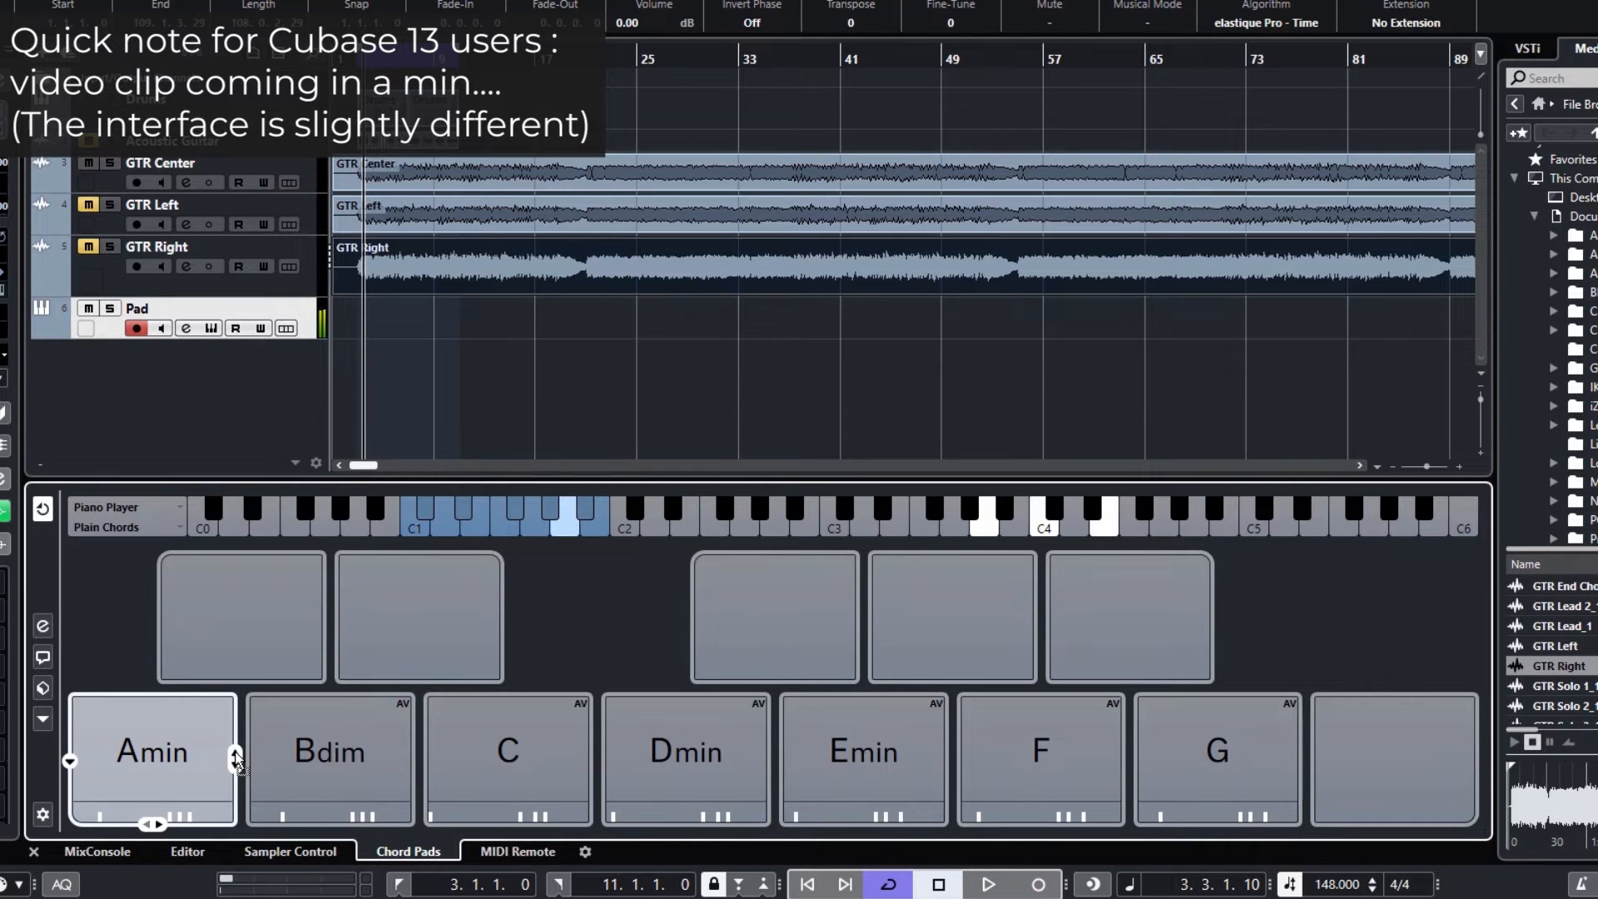
click(235, 754)
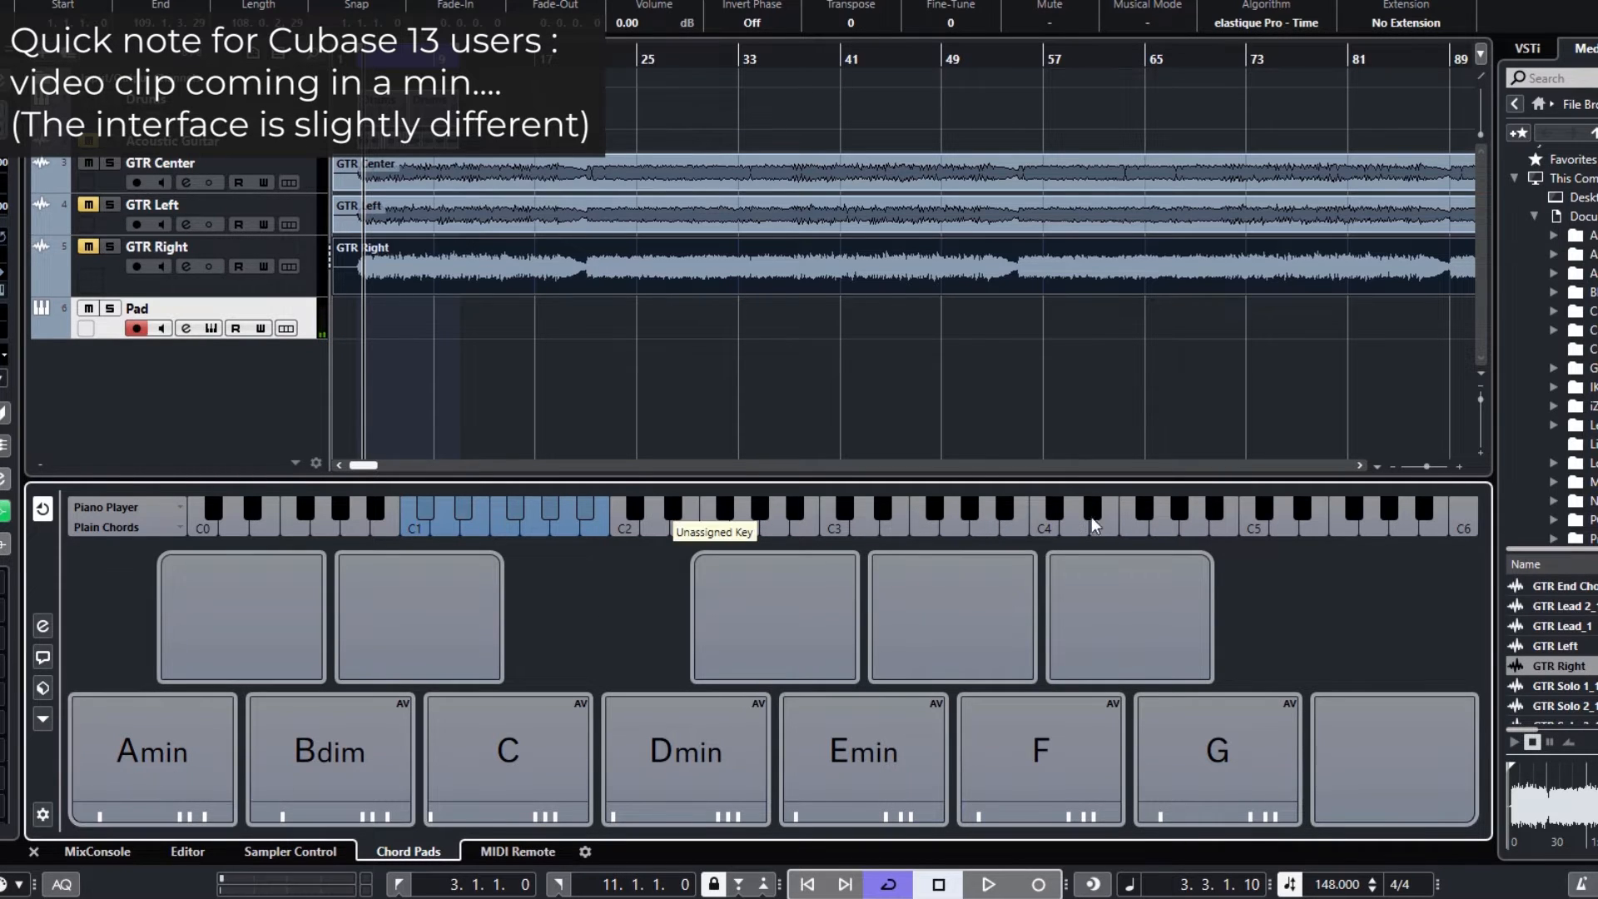
mouse_move(218, 781)
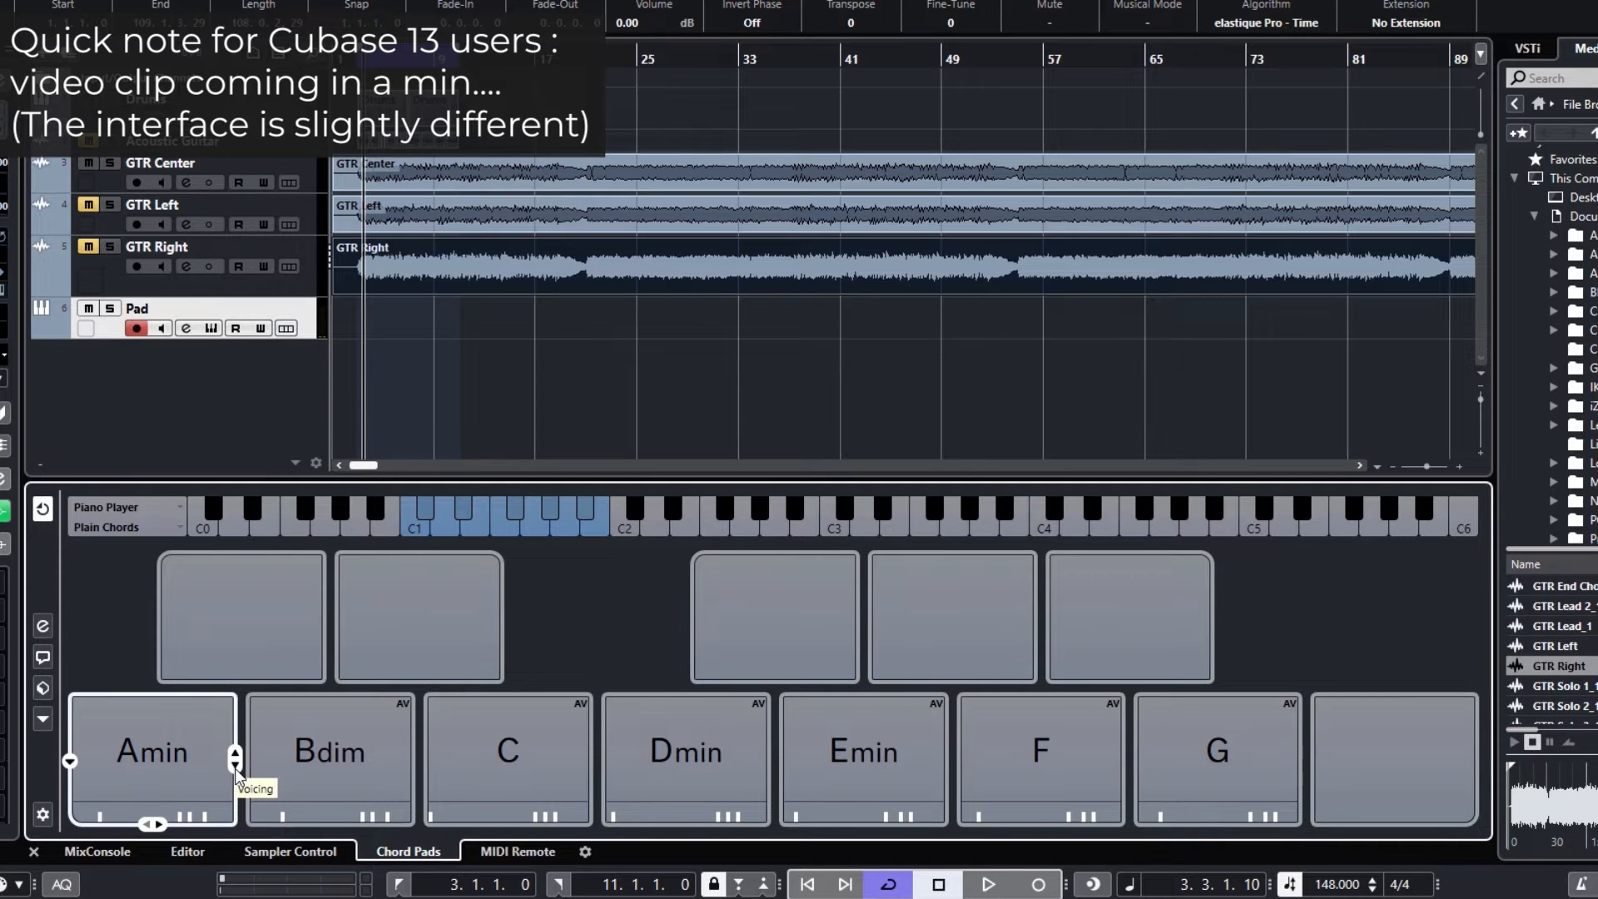
click(235, 769)
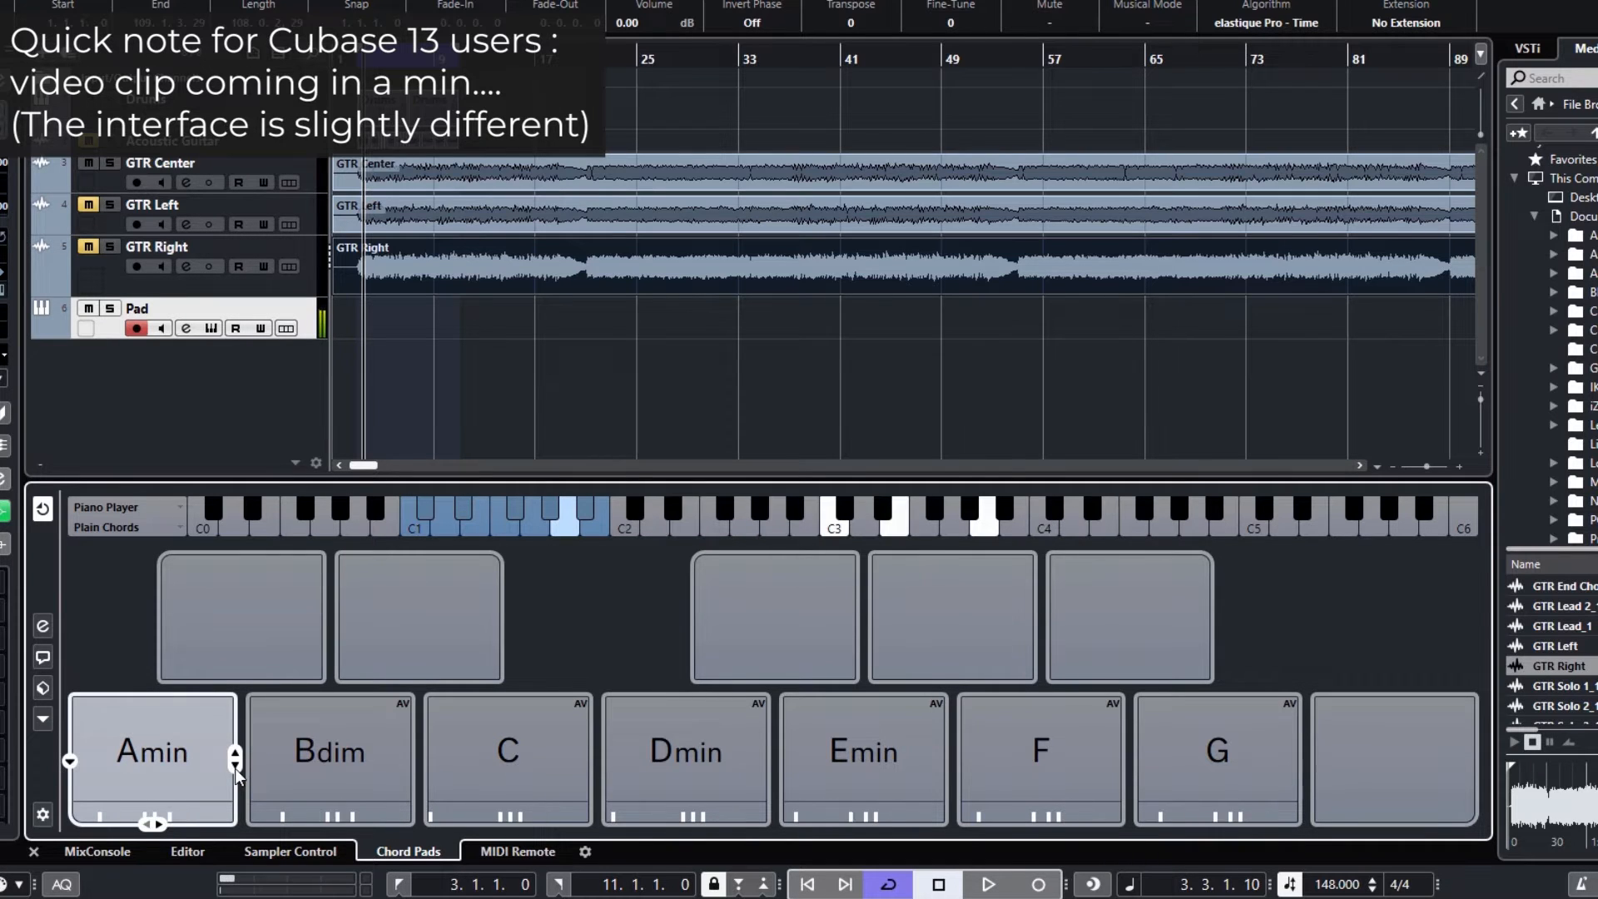
click(235, 768)
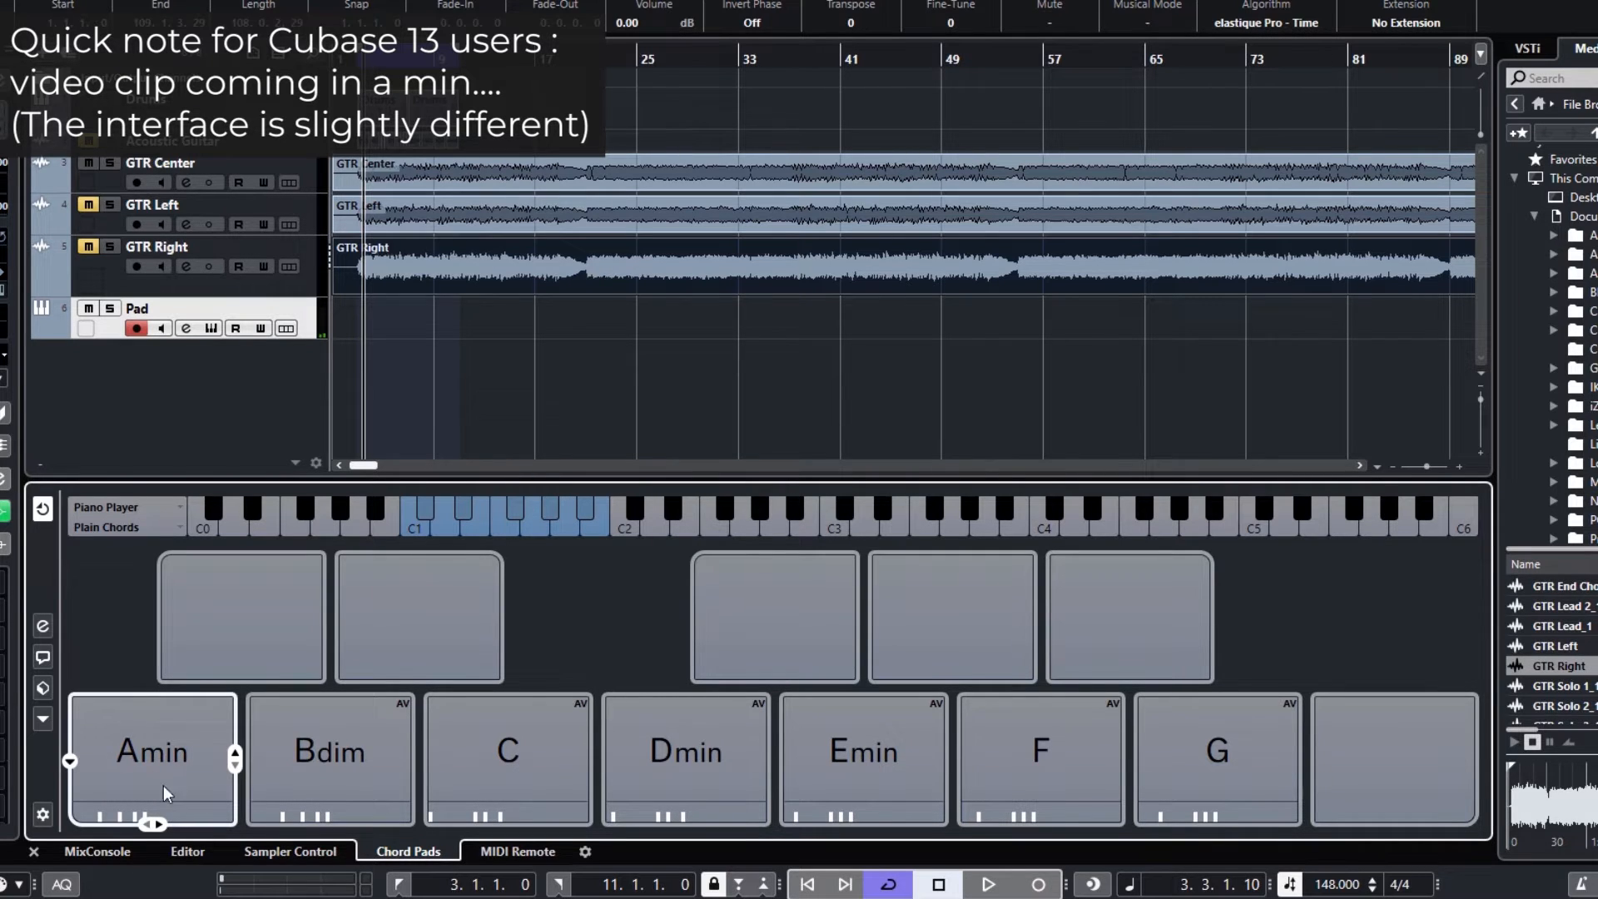
- Try Fmin and Fsus2 on the Amin pad in the Chord Editor, return it to Amin, and close the editor
click(70, 761)
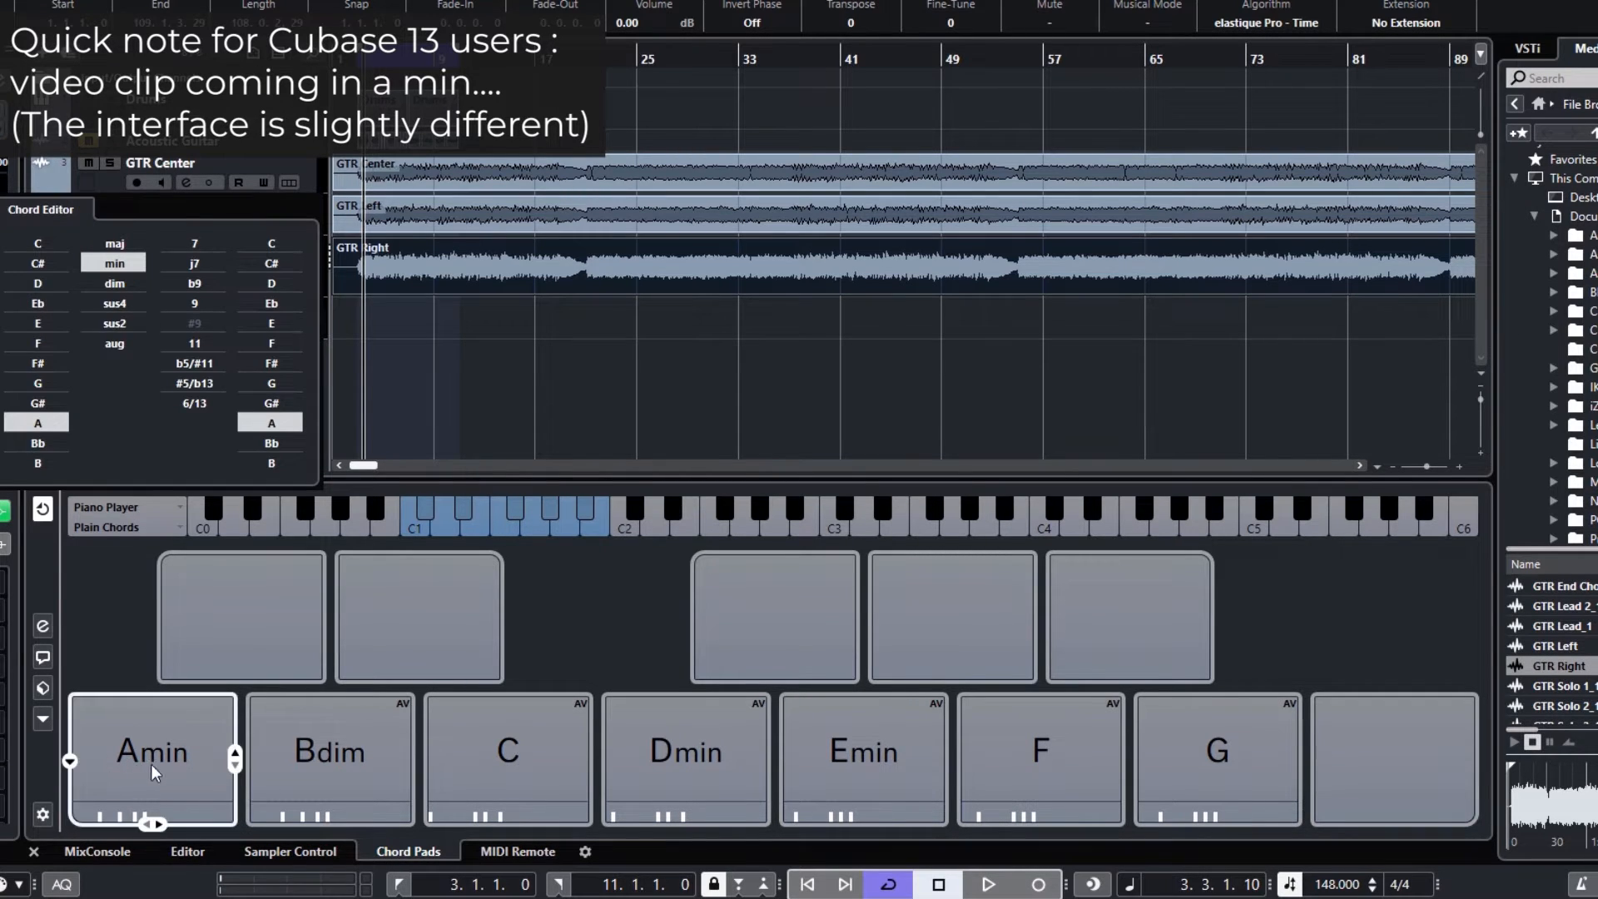
click(40, 338)
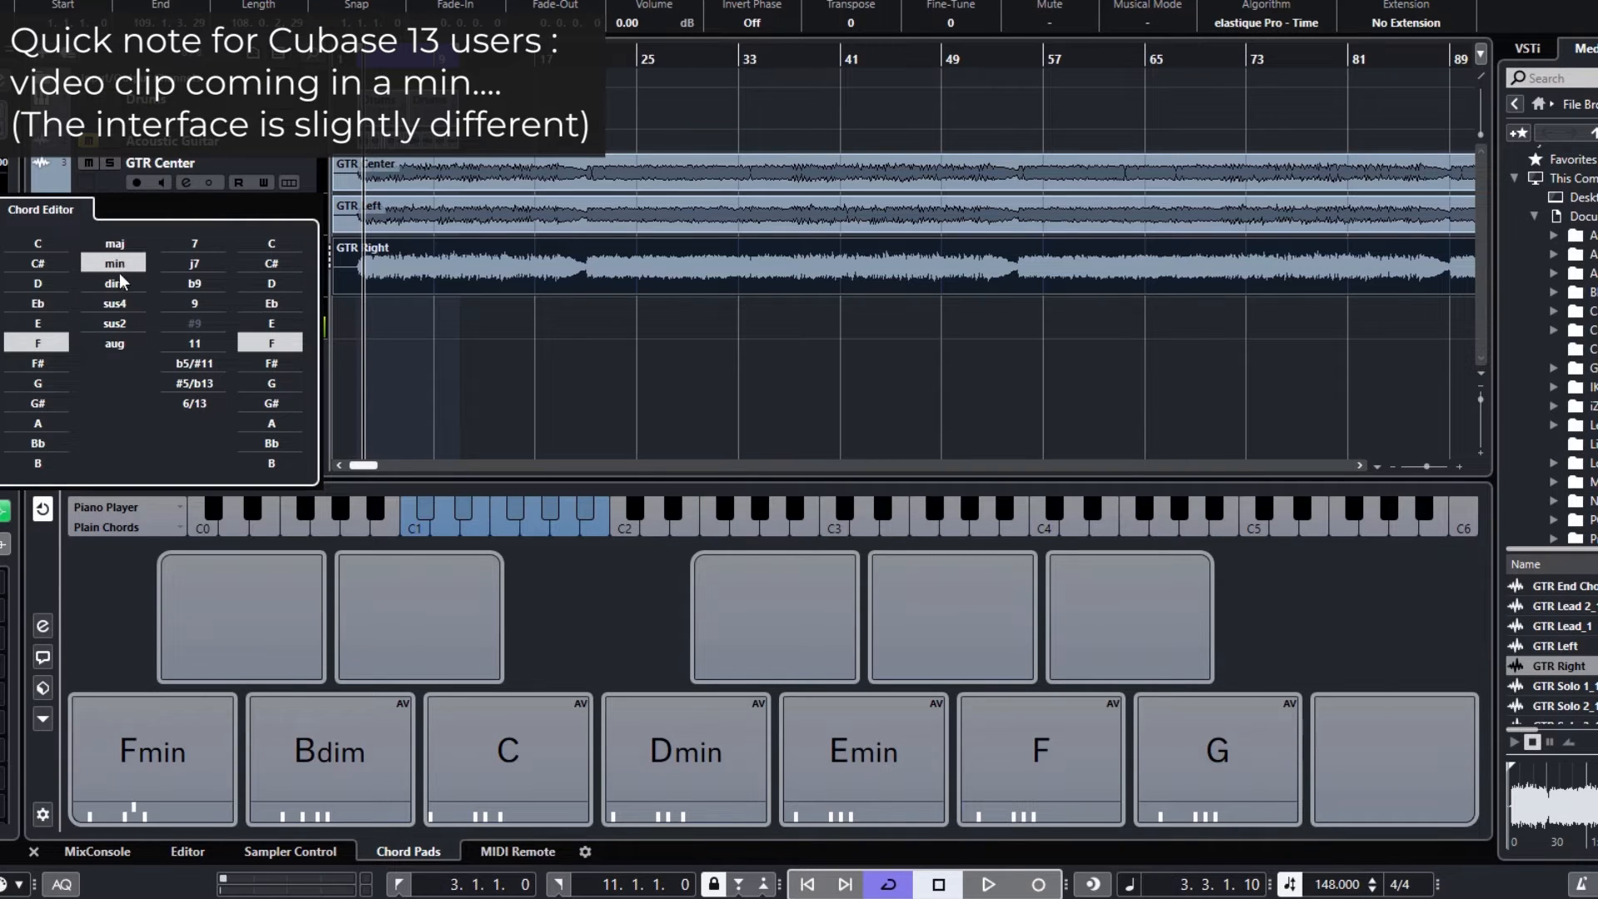
click(118, 322)
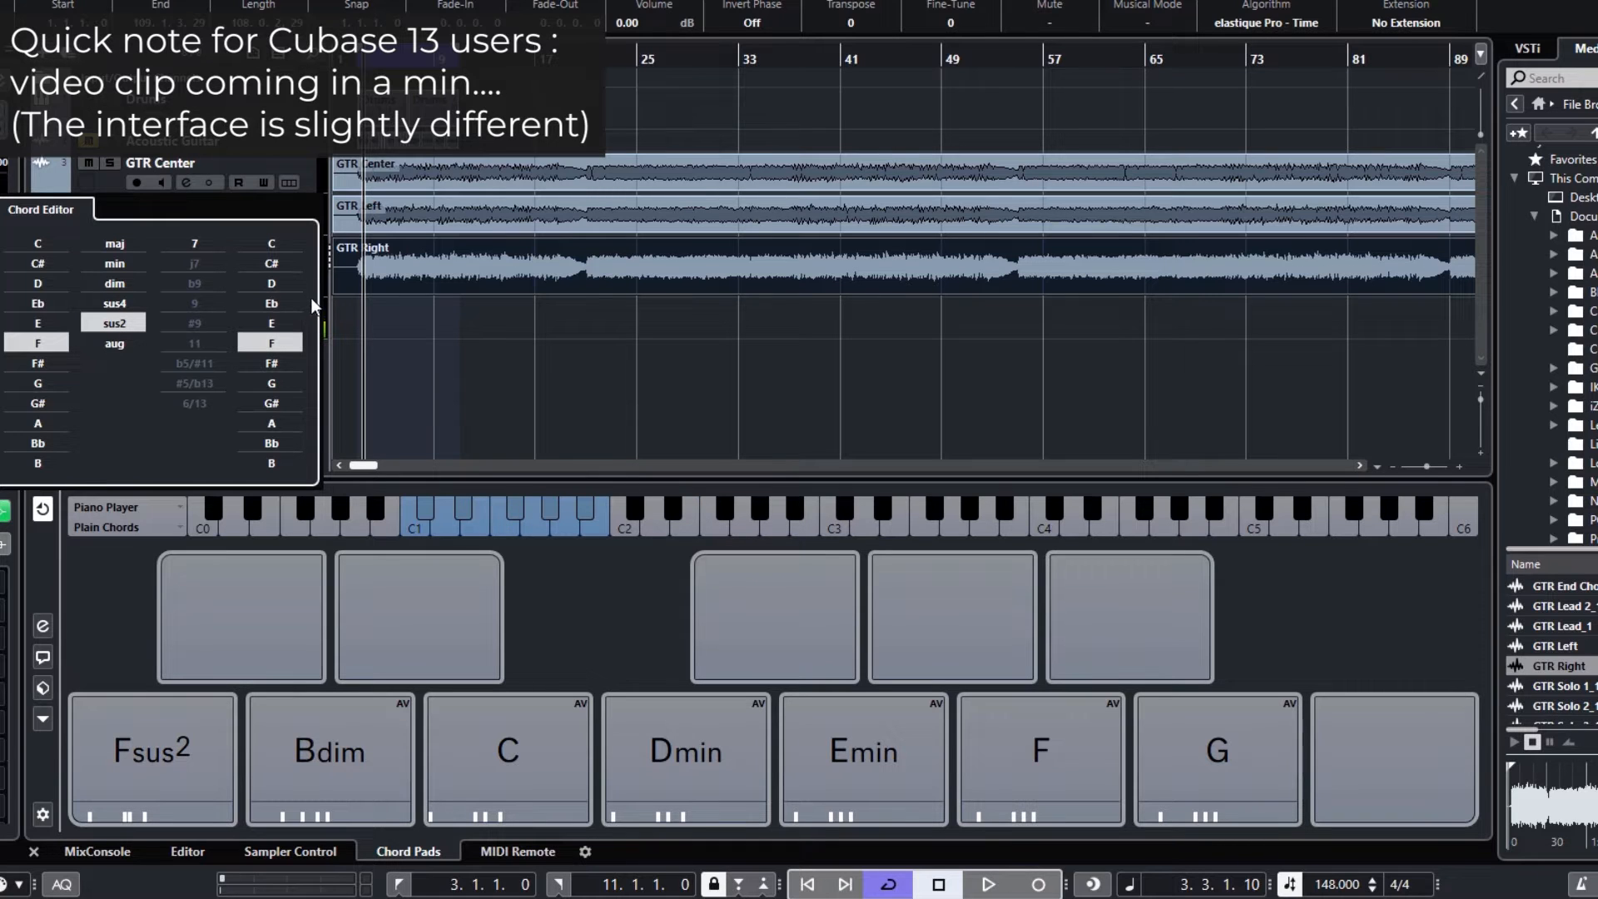
click(42, 422)
click(114, 264)
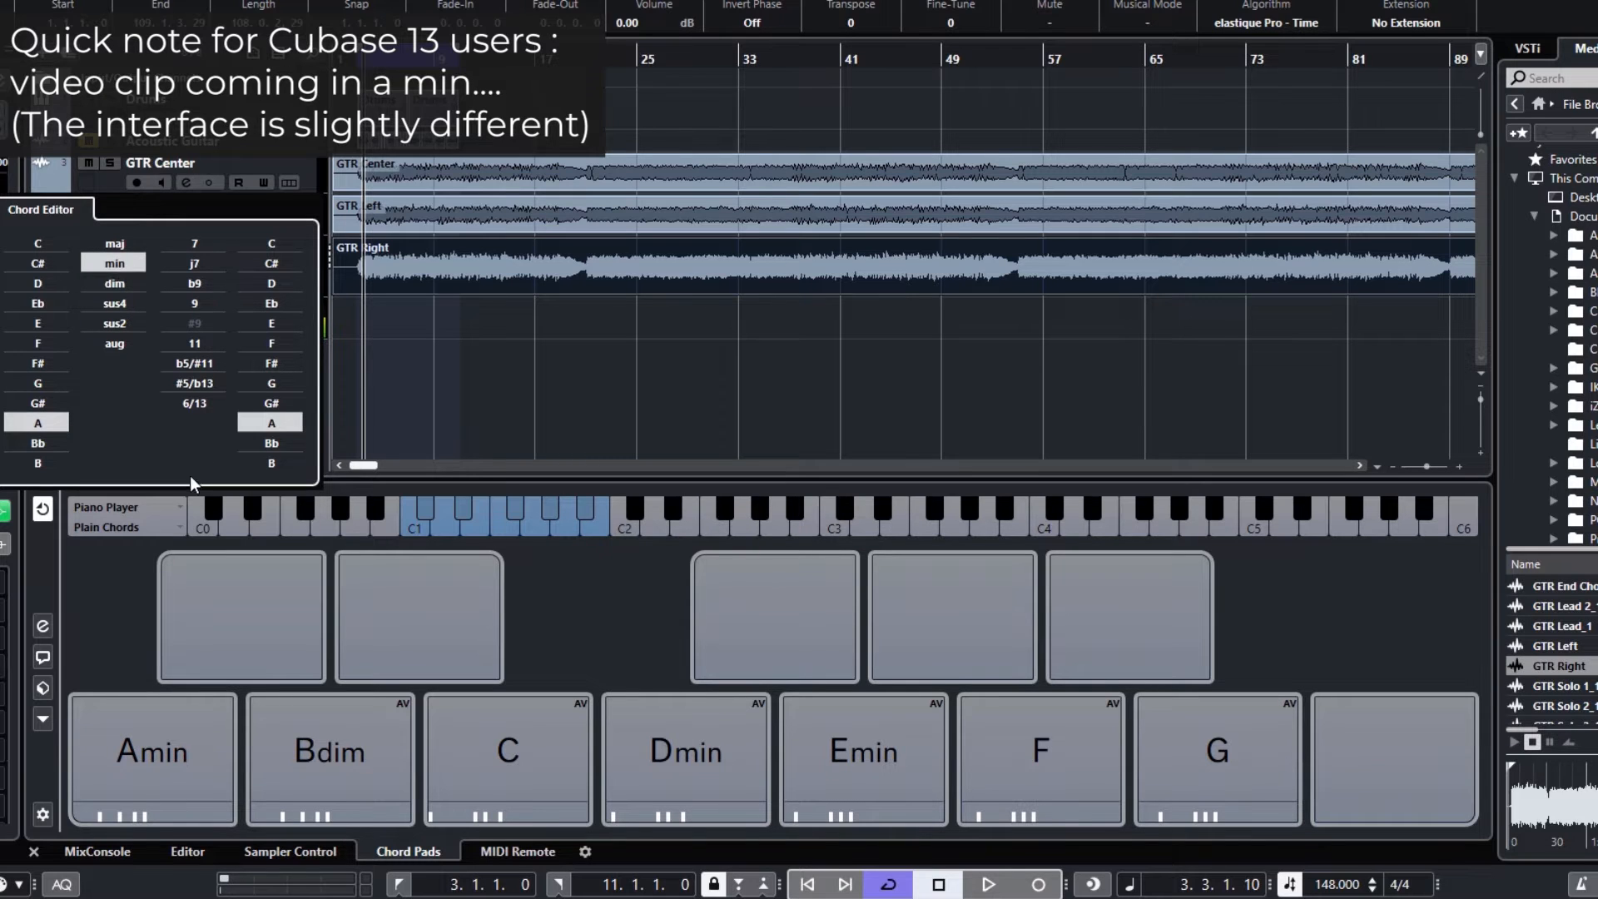
click(618, 619)
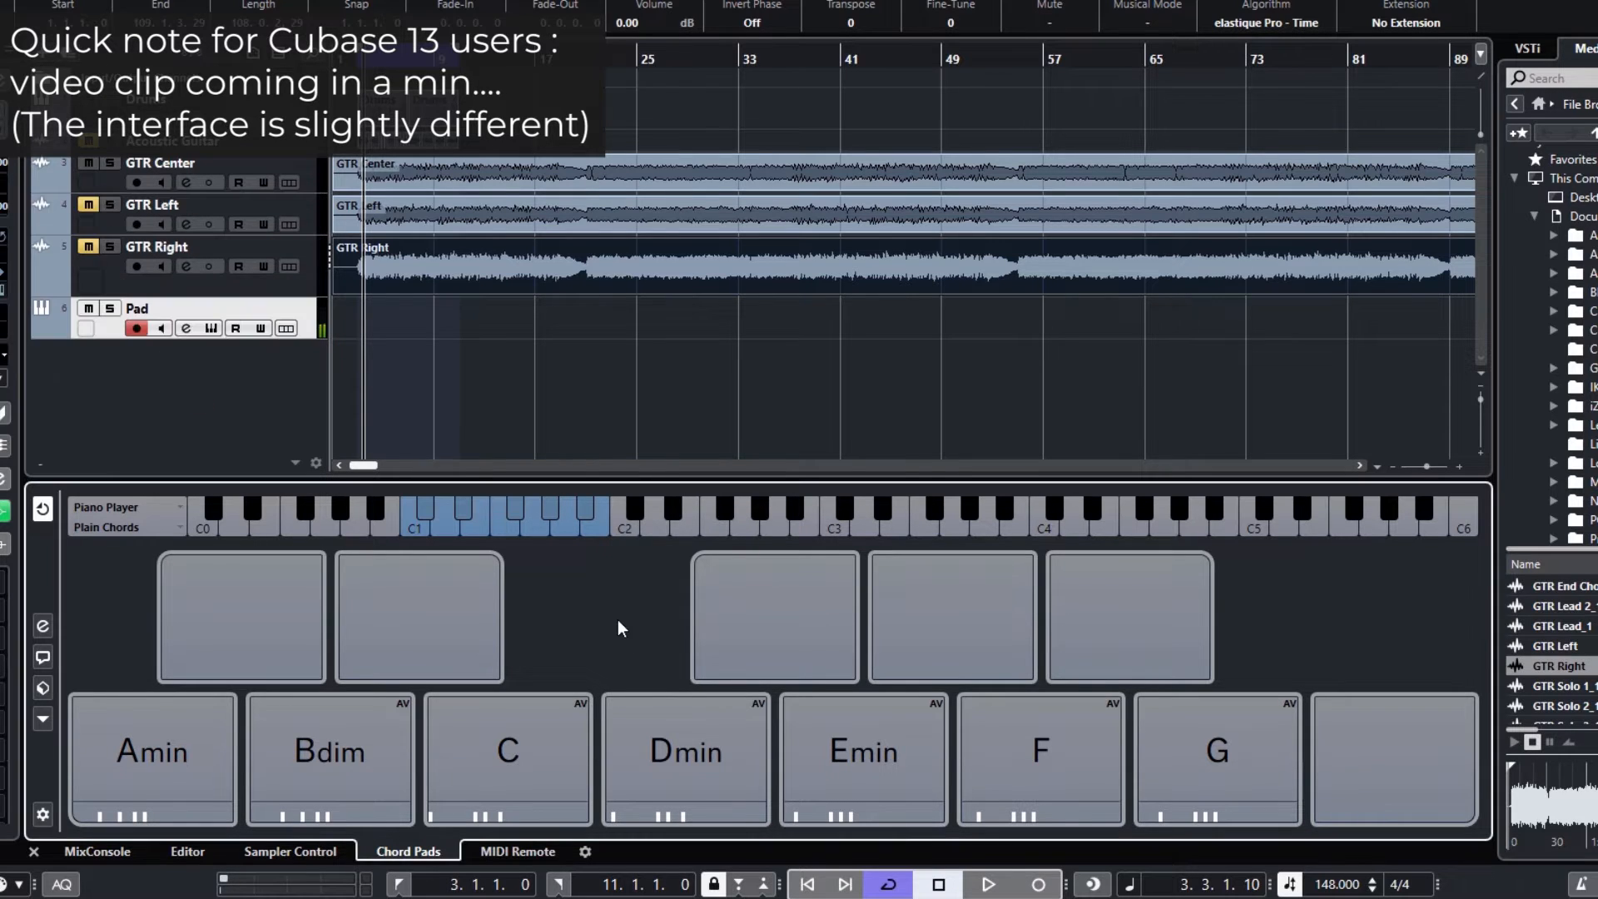
- Audition the F pad, try it as F7 in the Chord Editor, and return it to plain F
click(1028, 751)
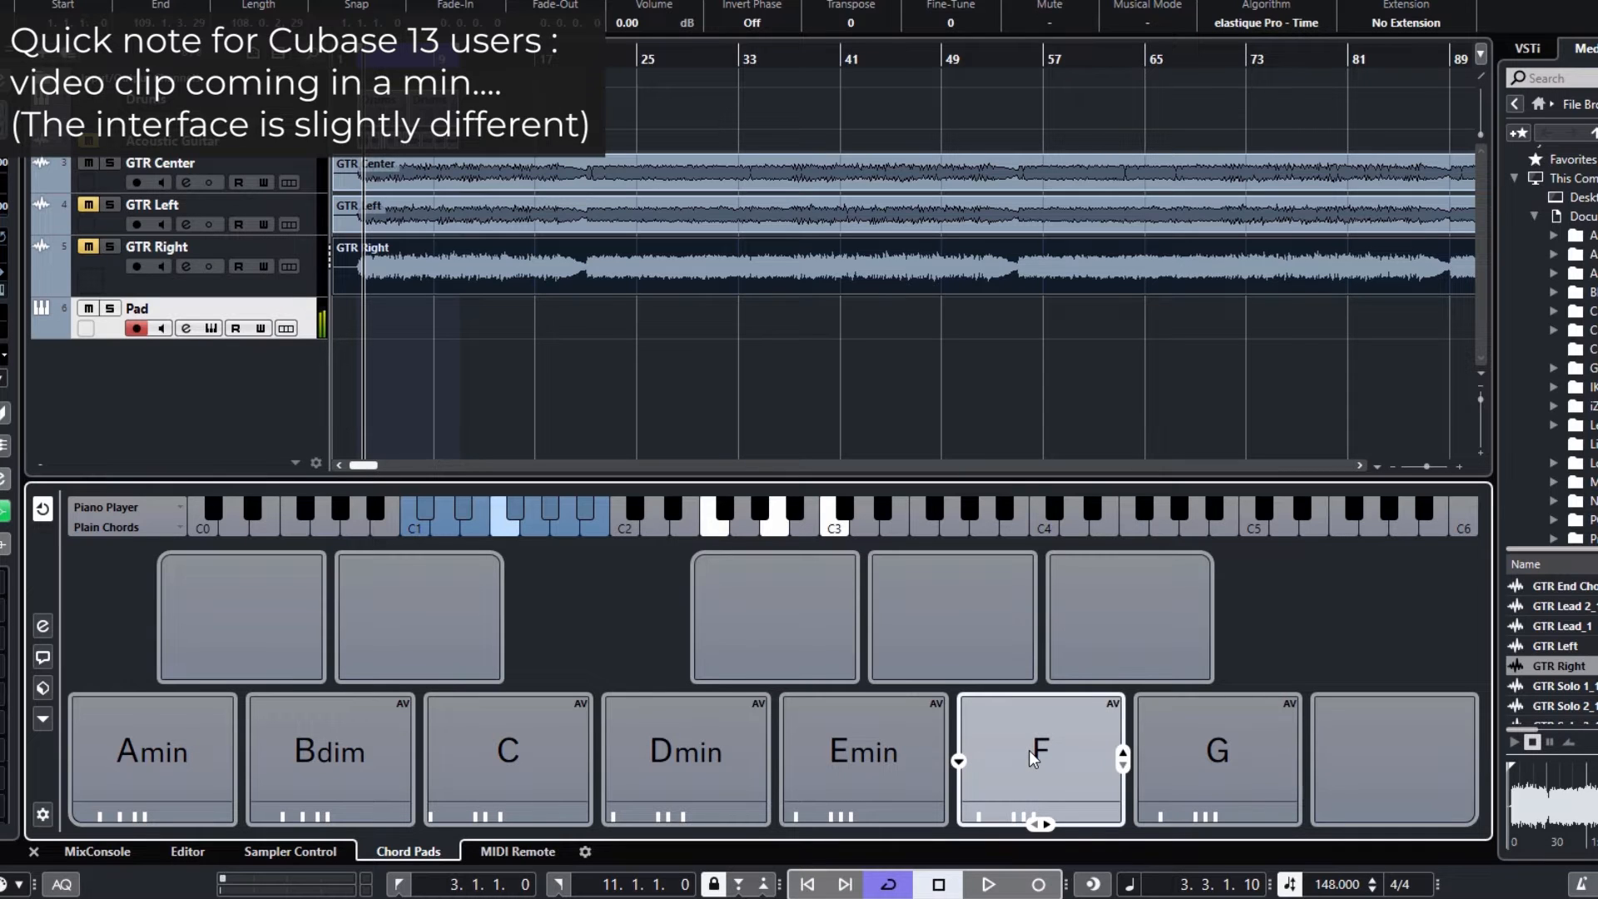
click(959, 761)
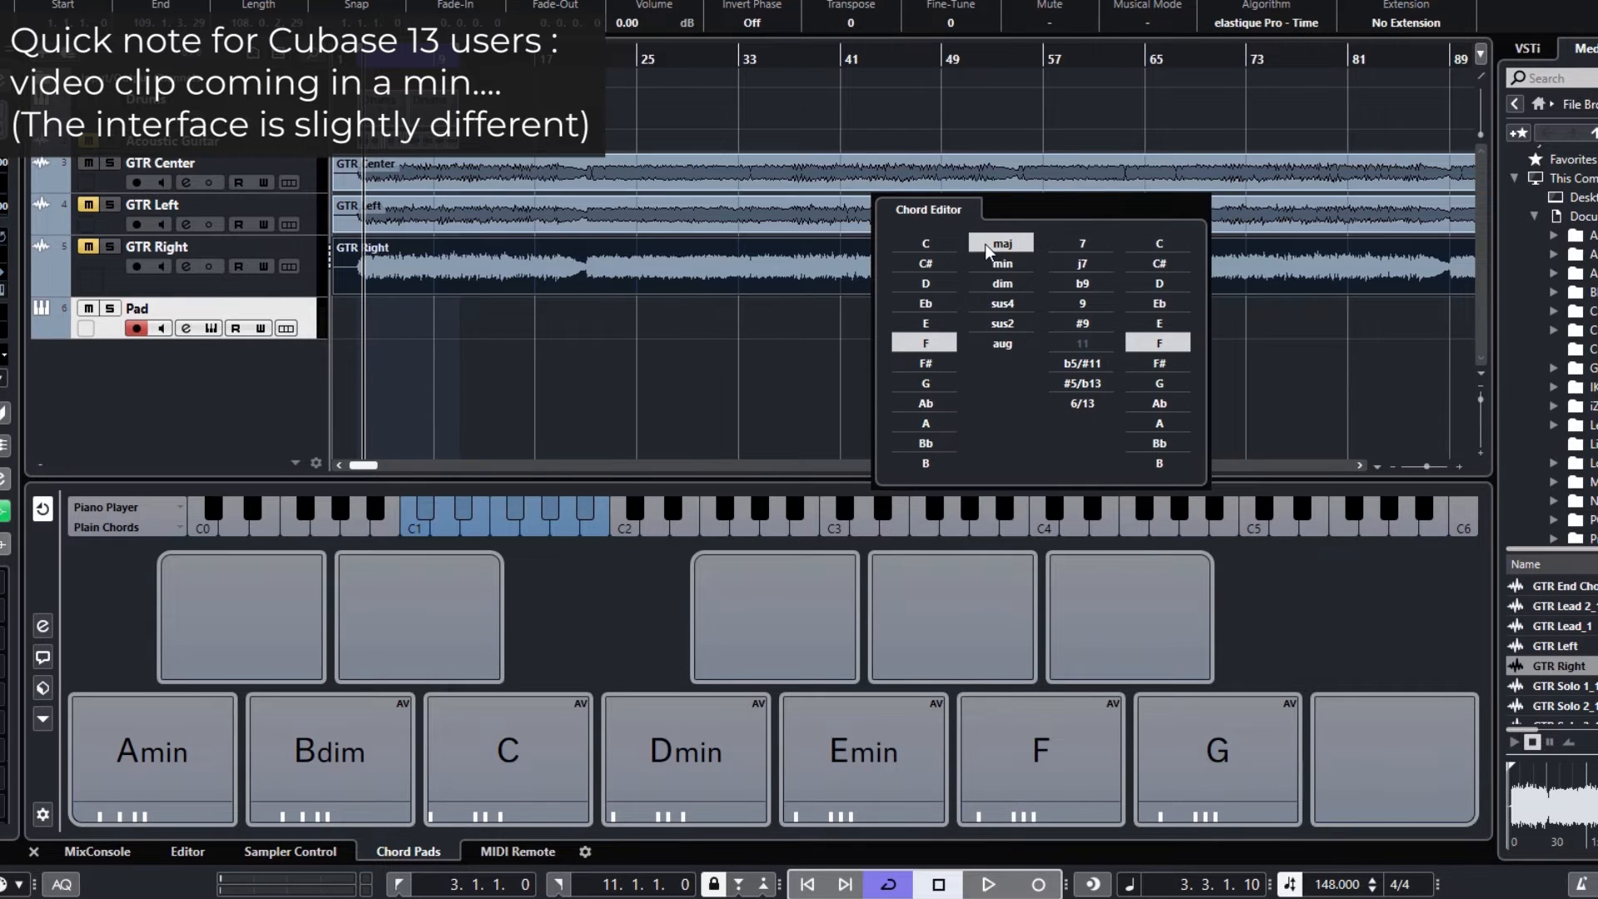
click(1092, 243)
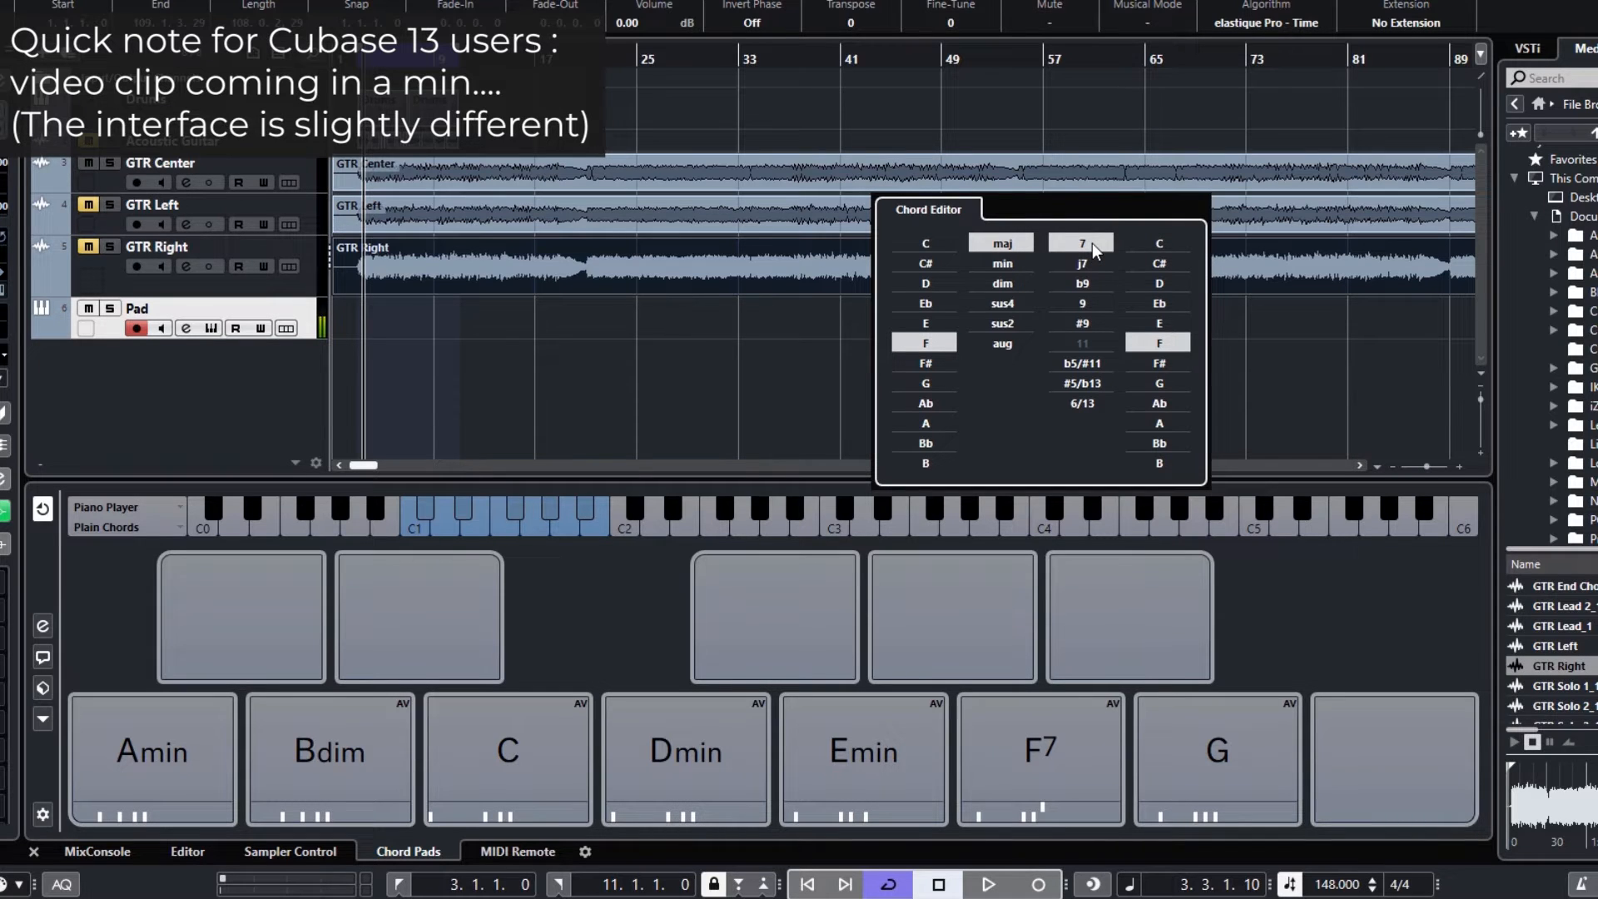
click(1092, 243)
click(1273, 584)
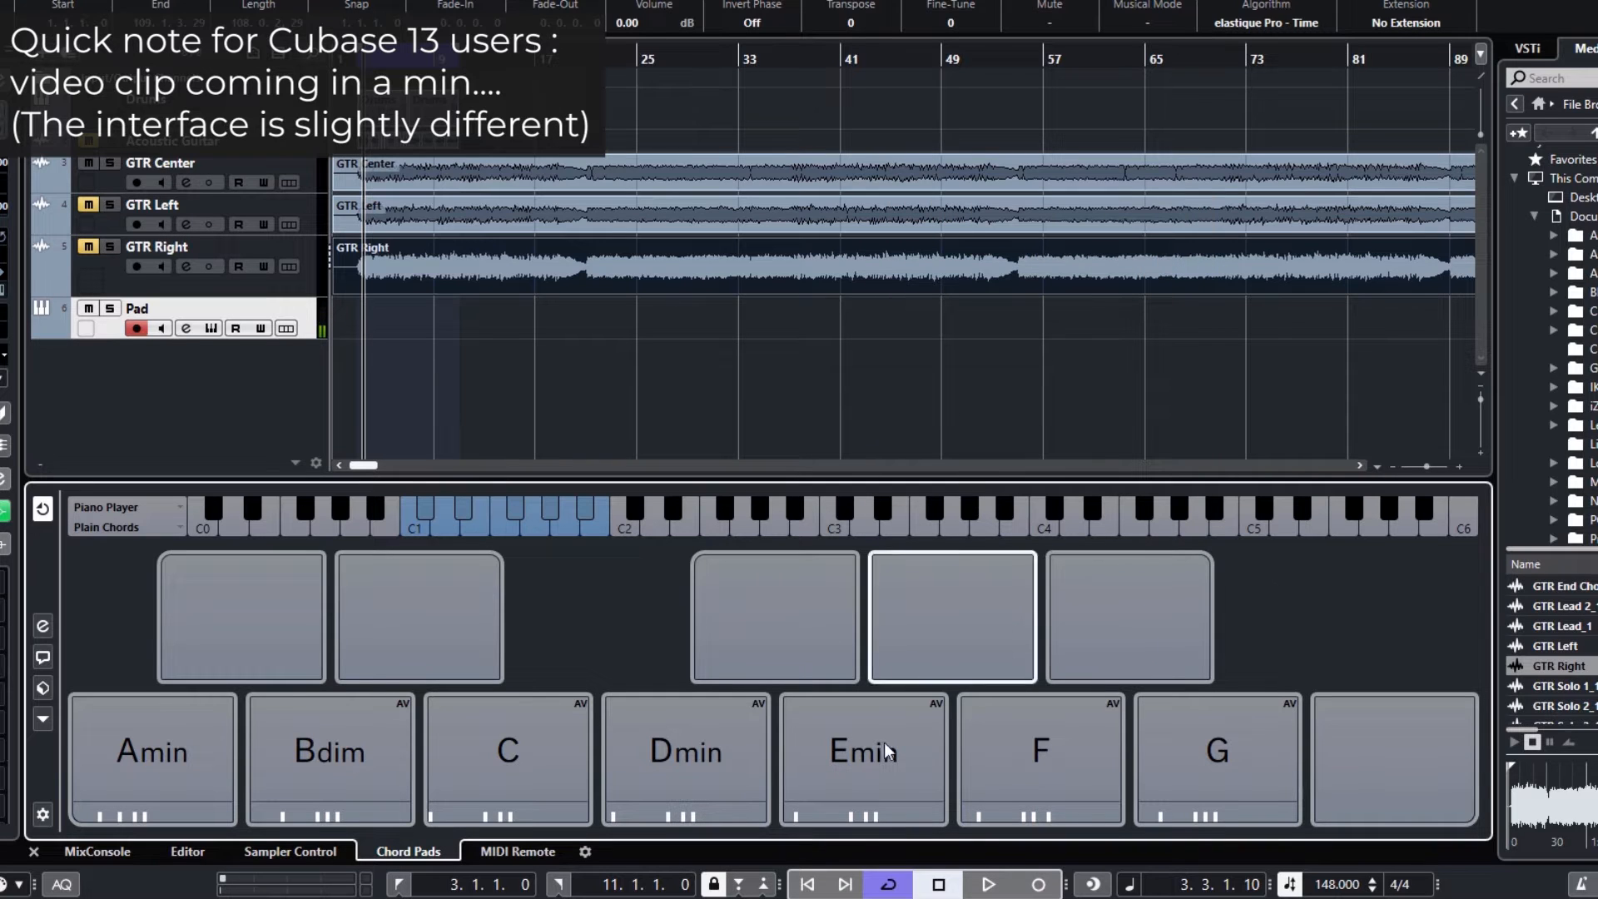
mouse_move(1041, 766)
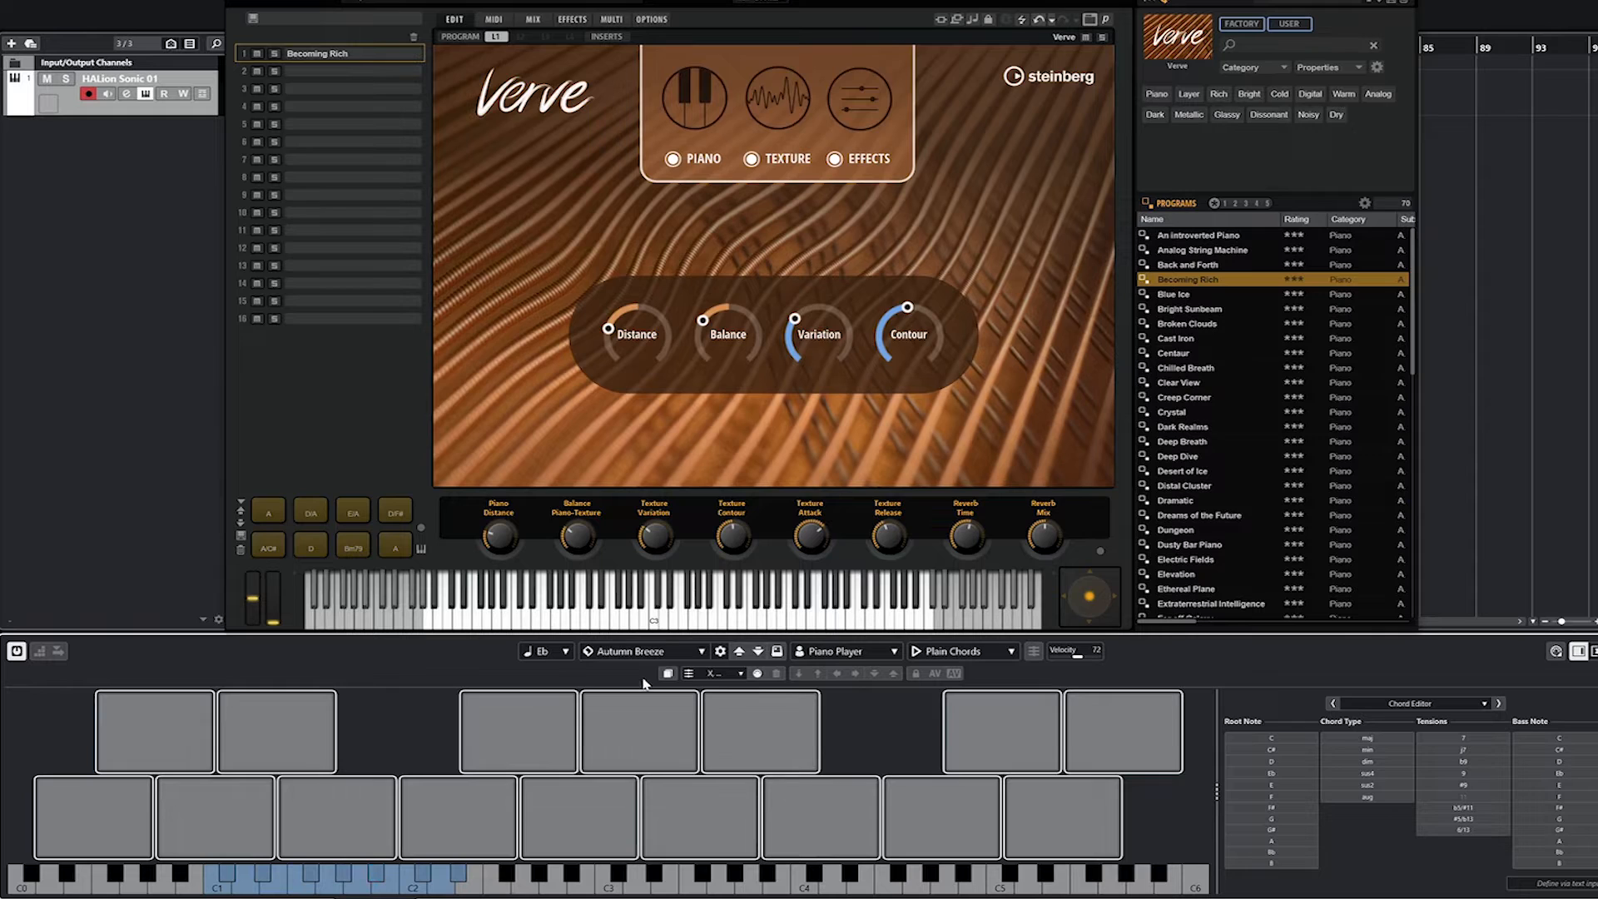
- Load the Autumn Breeze chord pads preset and audition its chords
click(701, 653)
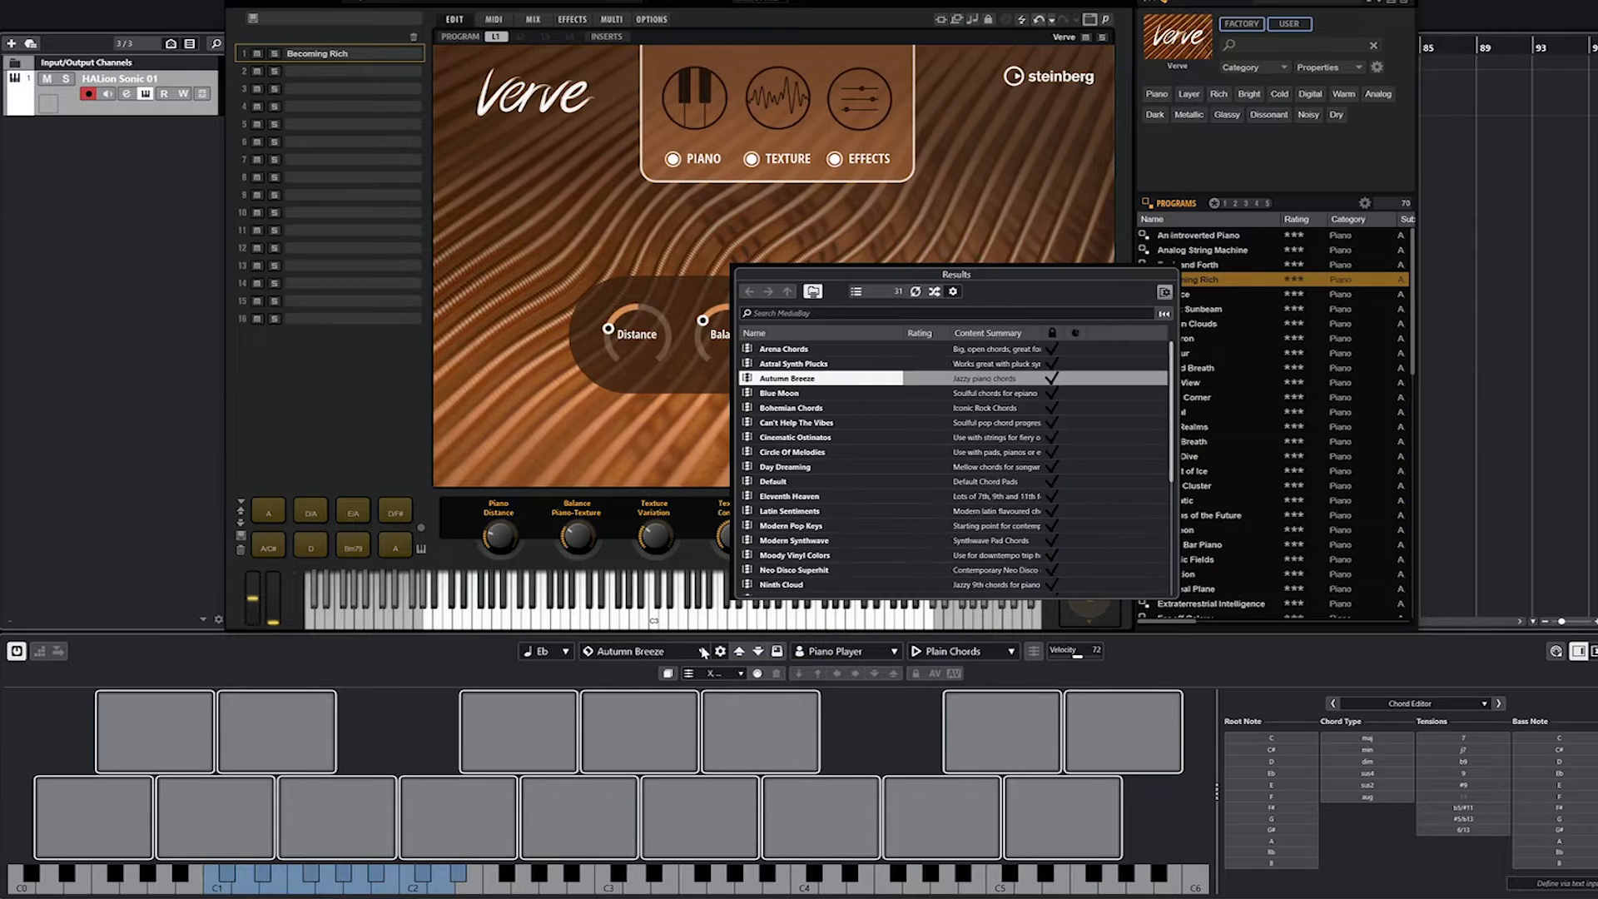
double_click(787, 379)
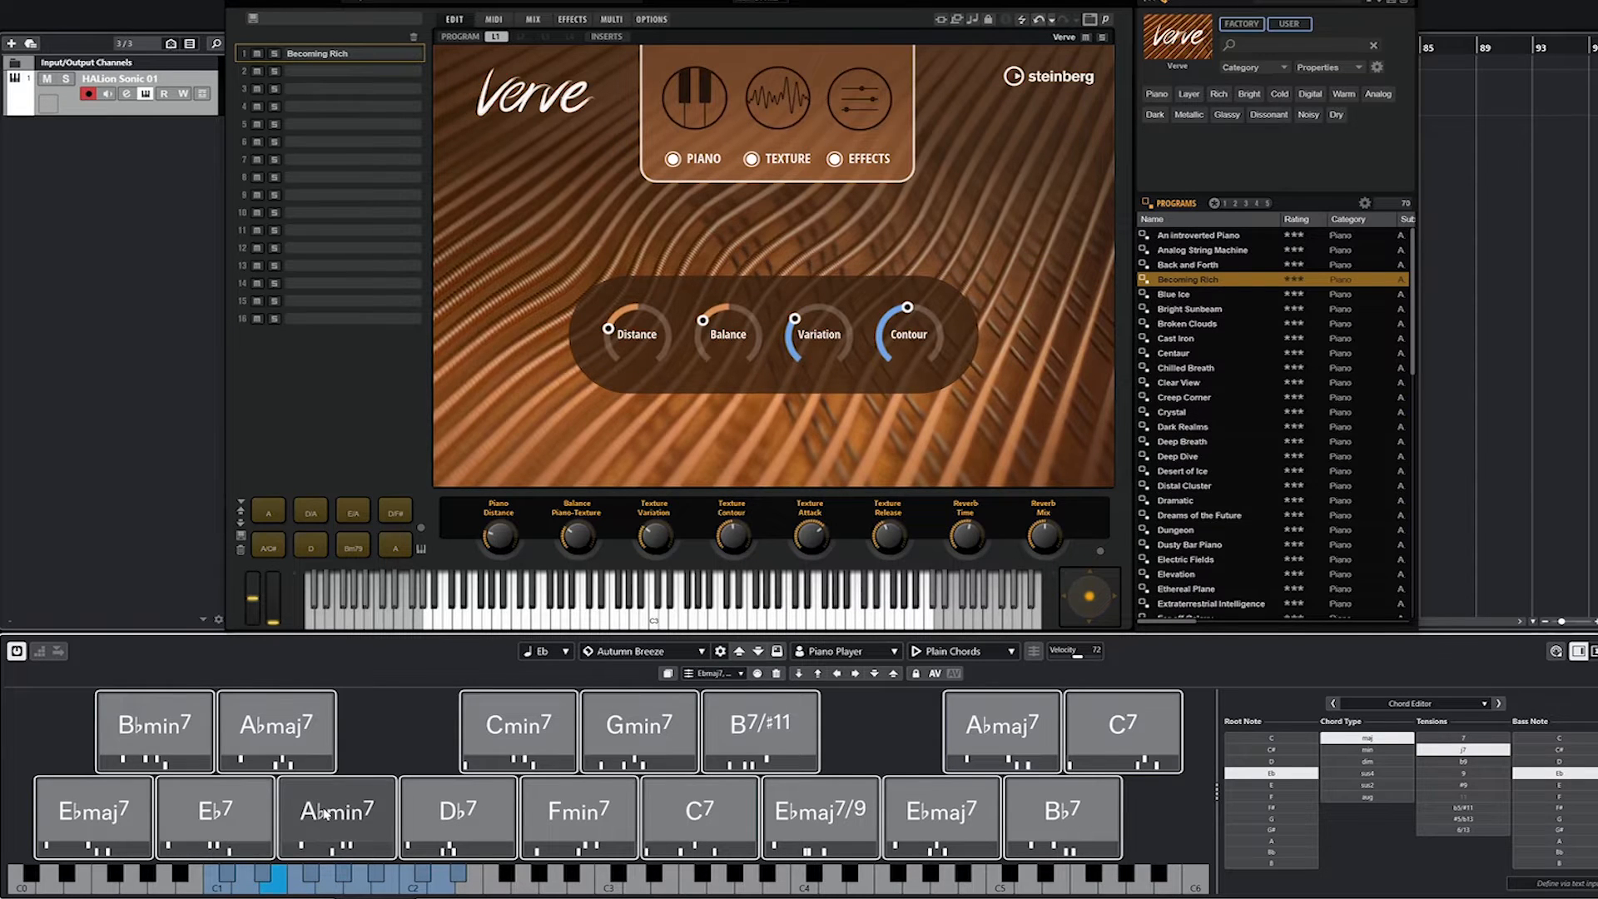
click(234, 821)
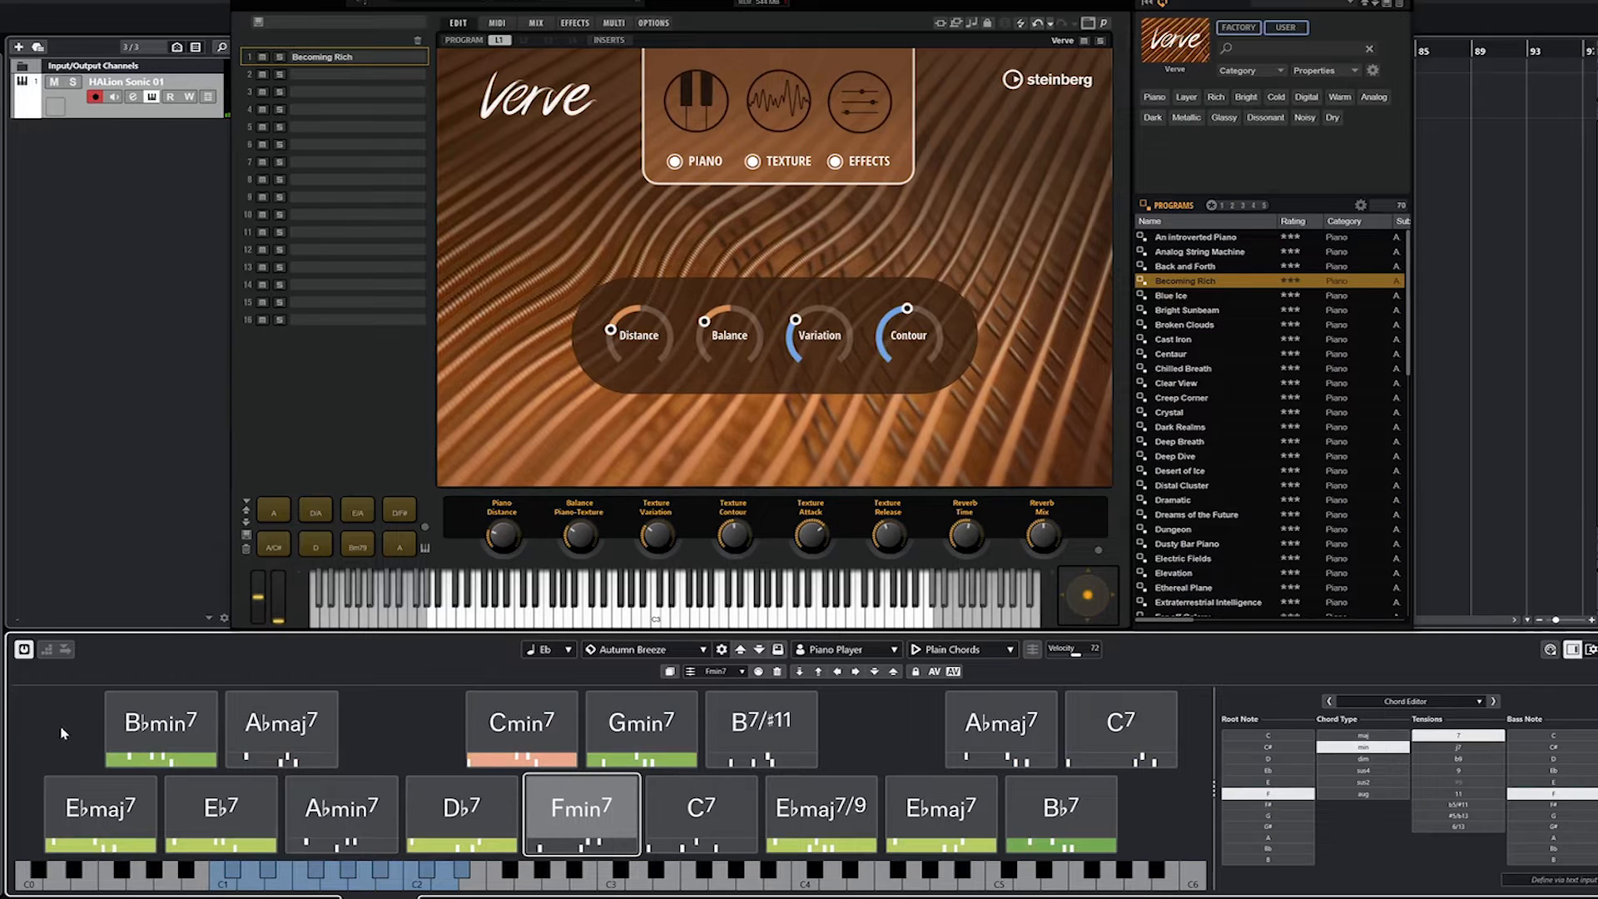
- Audition the first Ebmaj7 pad, view its settings in the Chord Editor, and close the editor
click(128, 814)
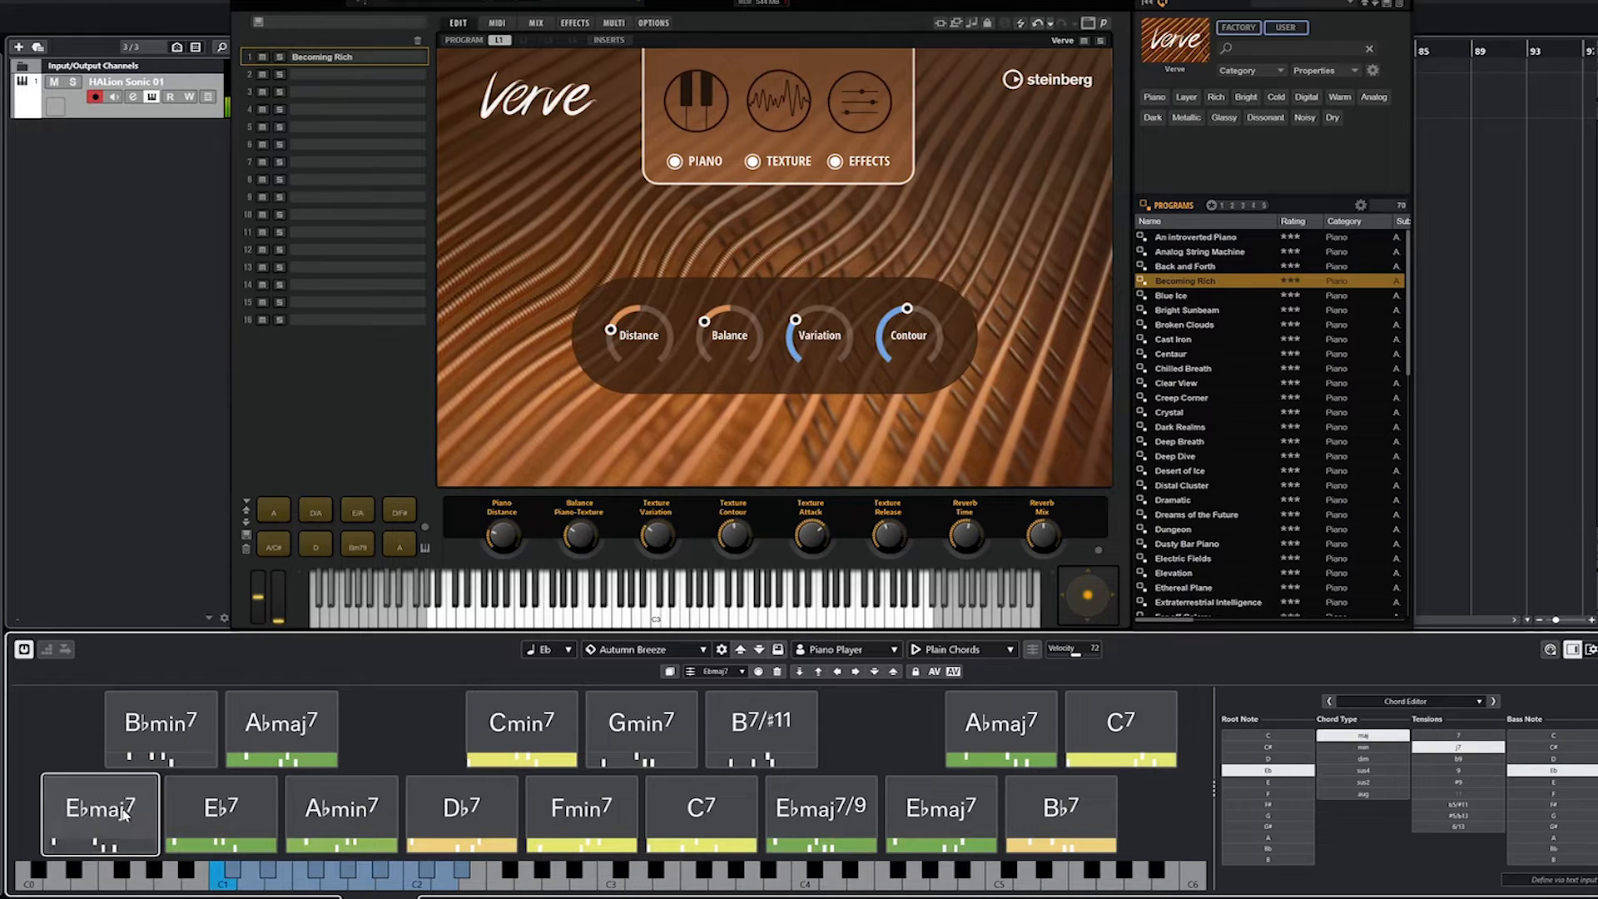
click(128, 814)
double_click(125, 816)
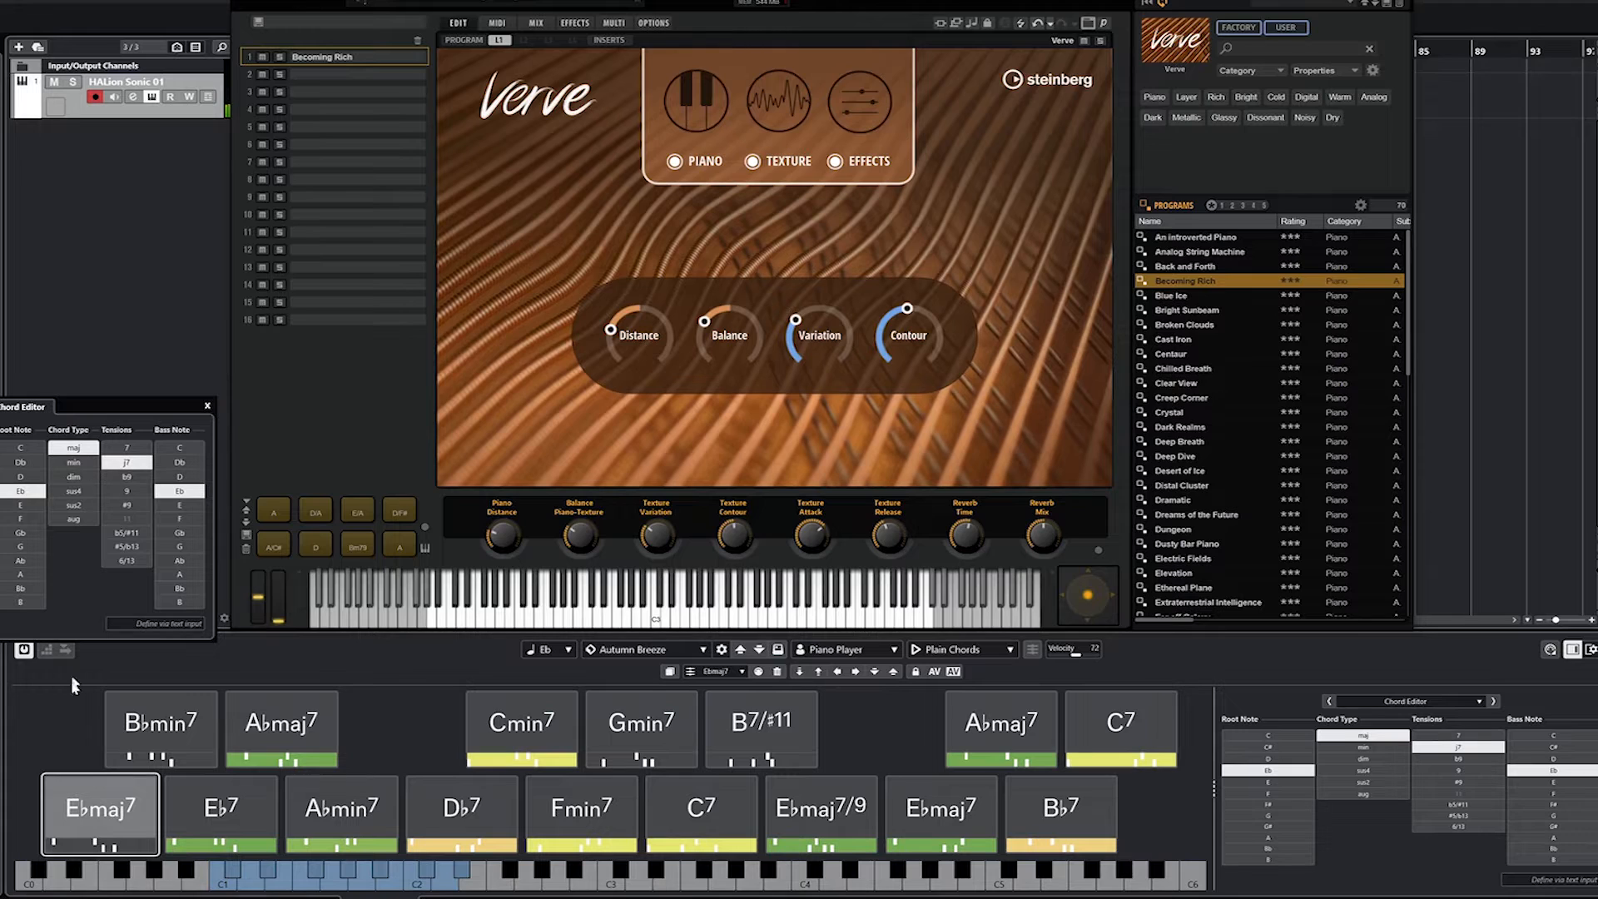
click(104, 791)
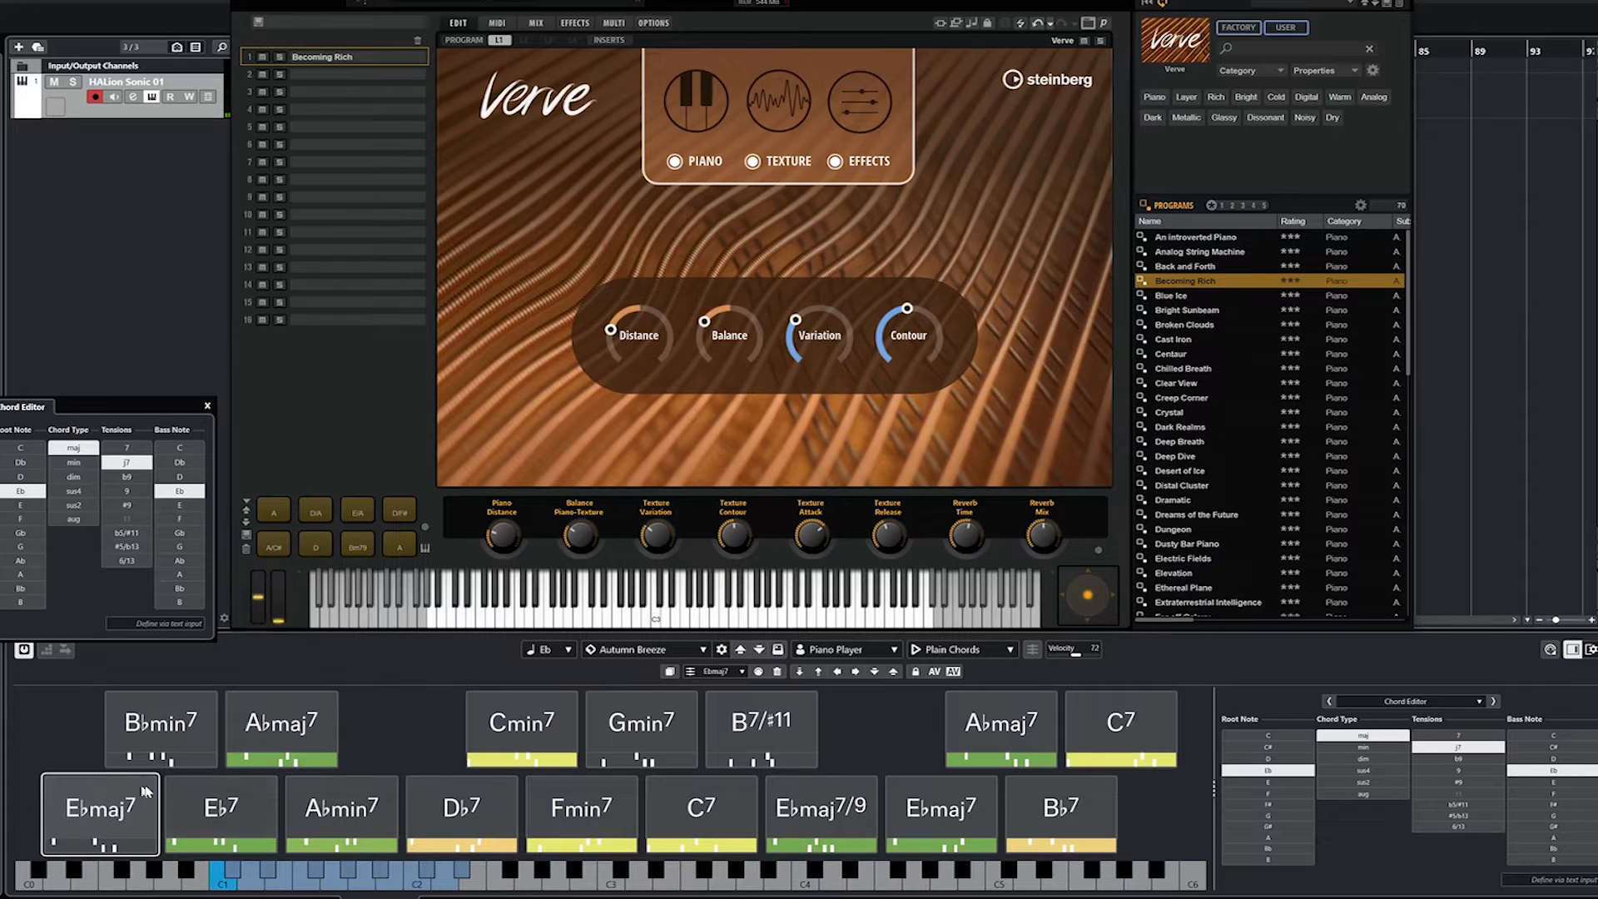
- Change the Eb7 pad to Ebmin7 in the Chord Editor and transpose all pads to root key G
click(203, 821)
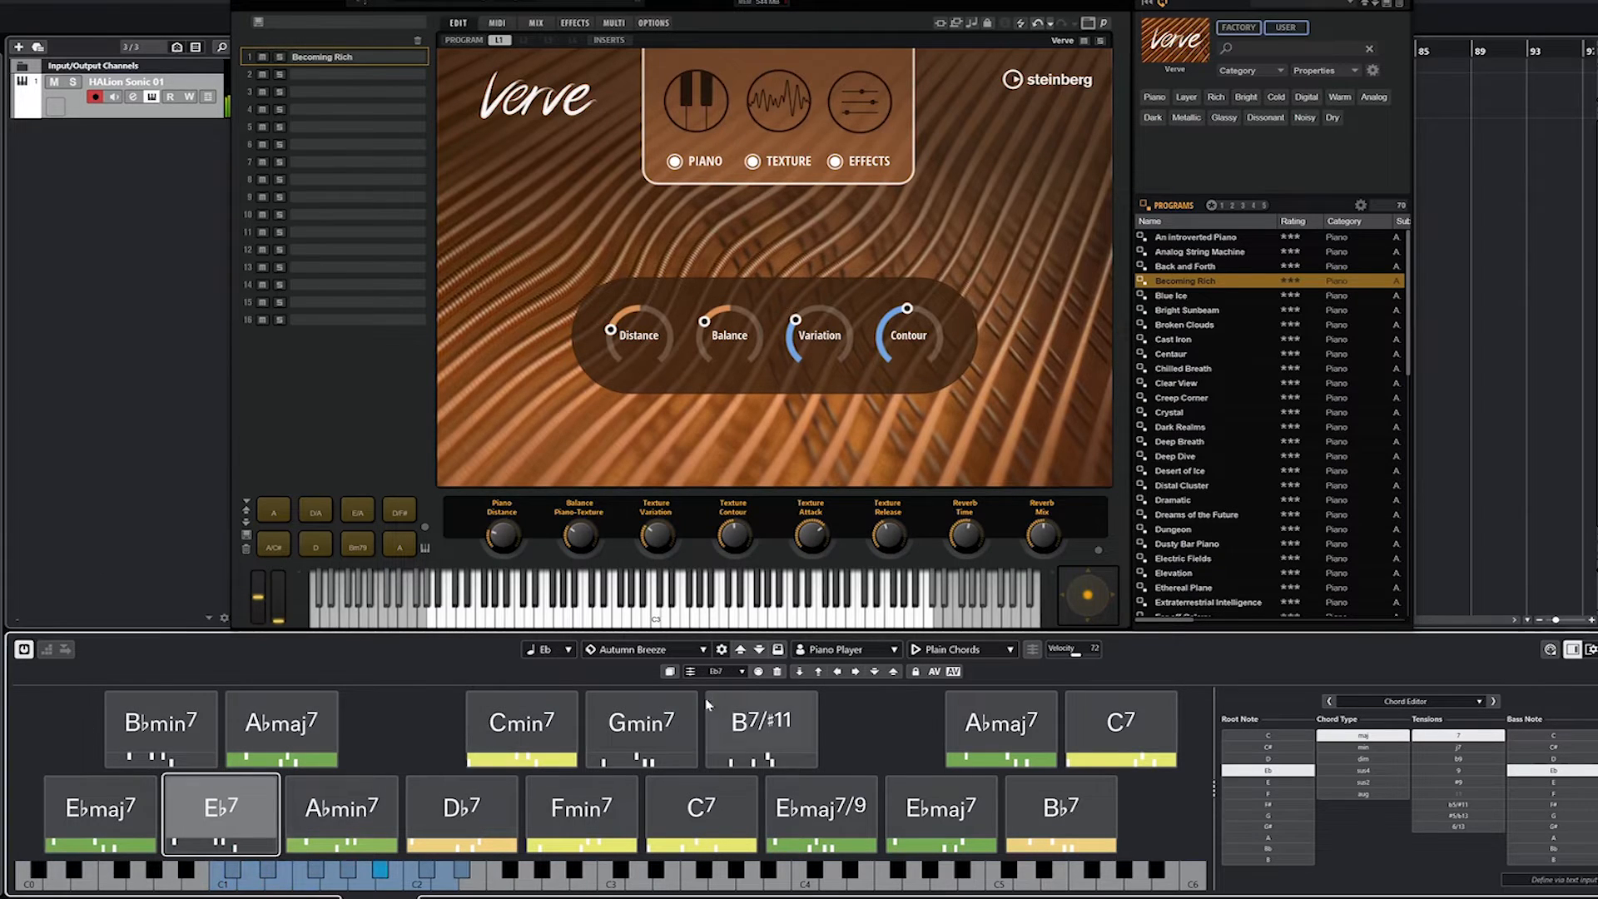
click(743, 670)
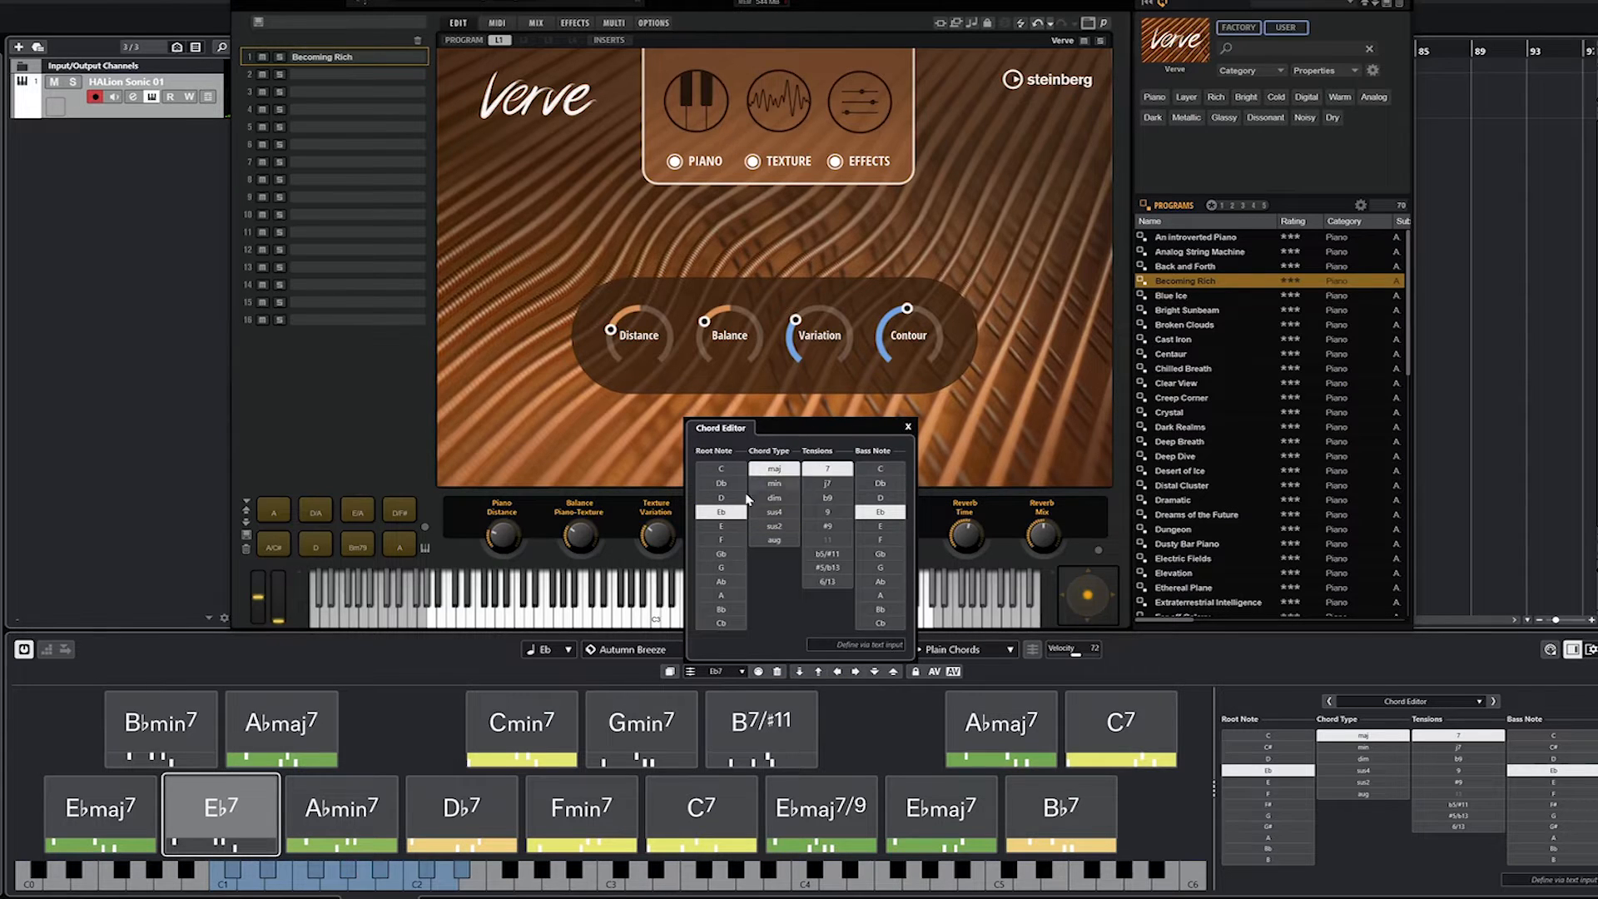
click(774, 483)
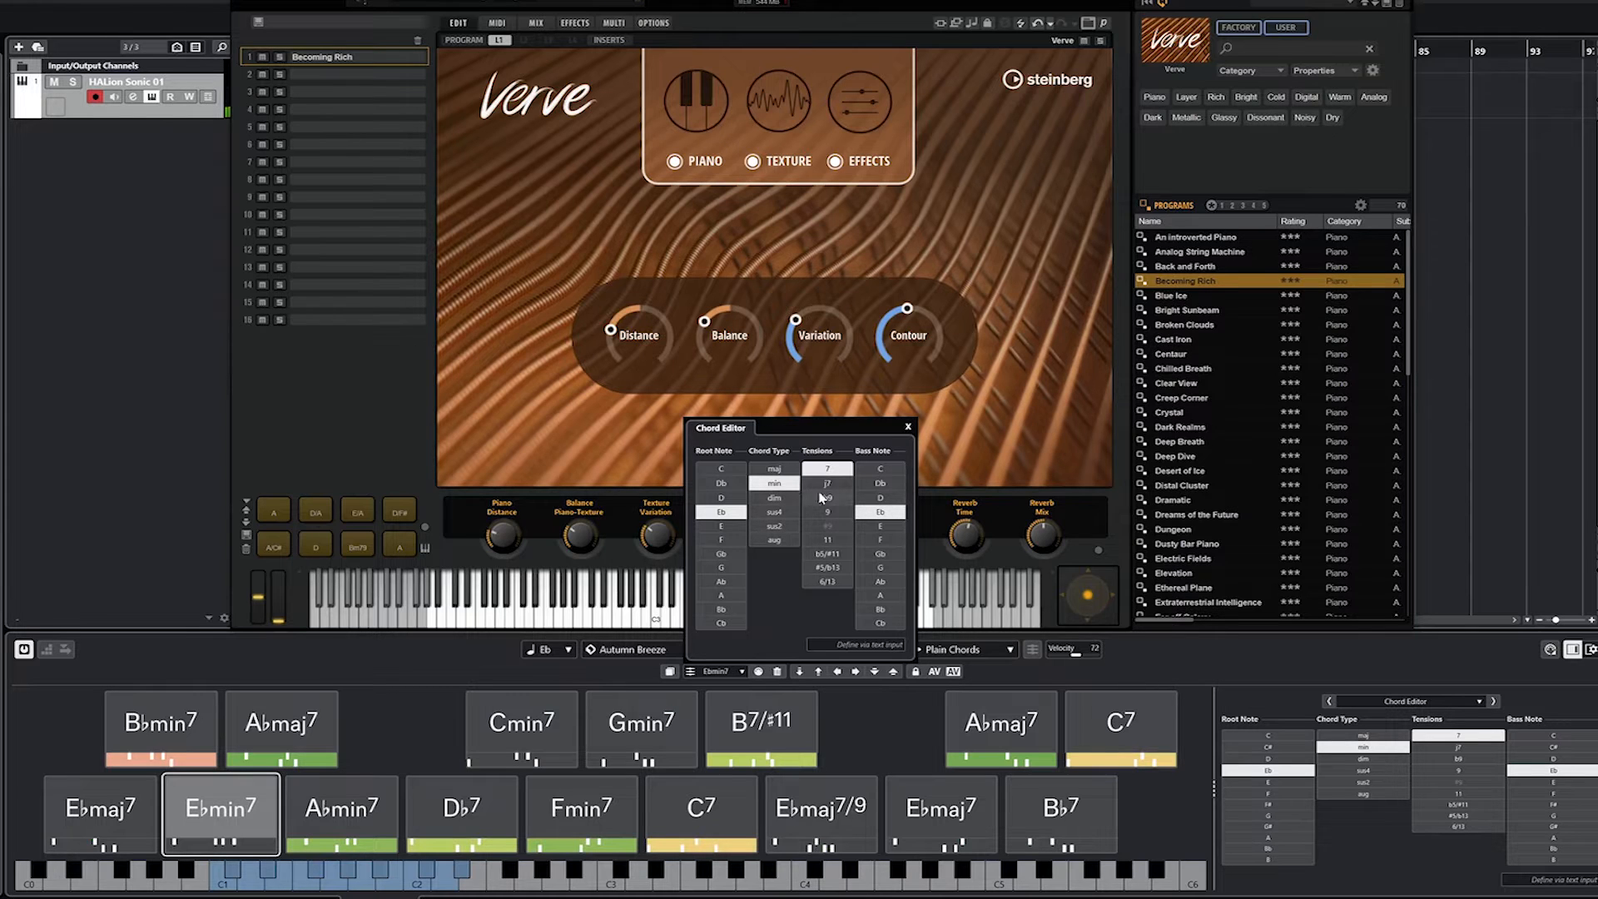
click(908, 429)
click(570, 650)
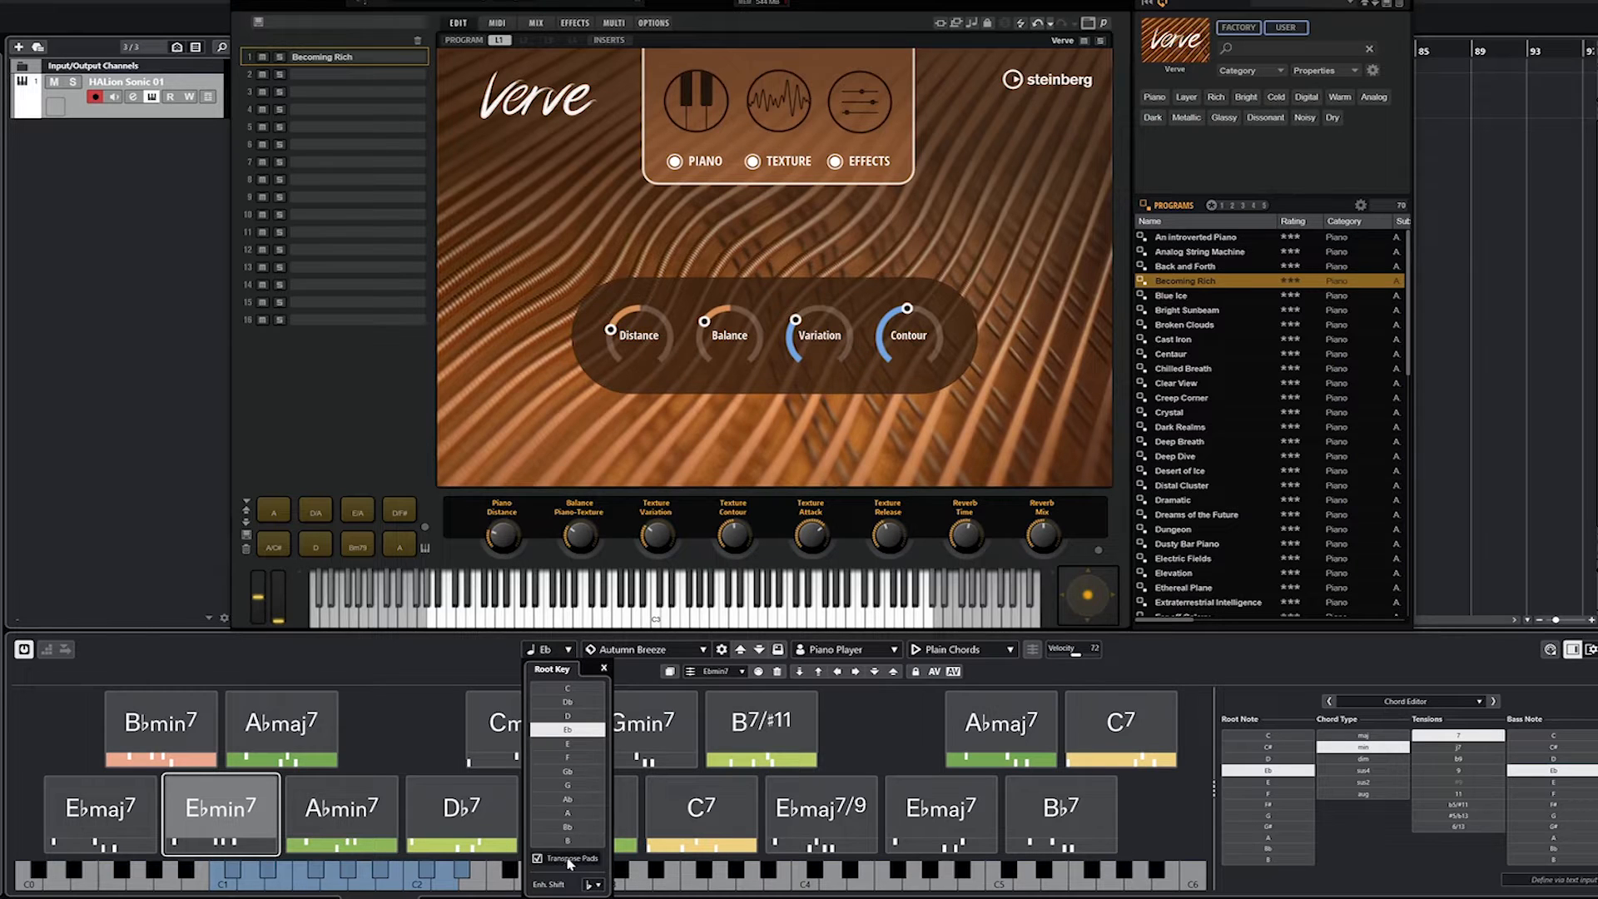
click(571, 784)
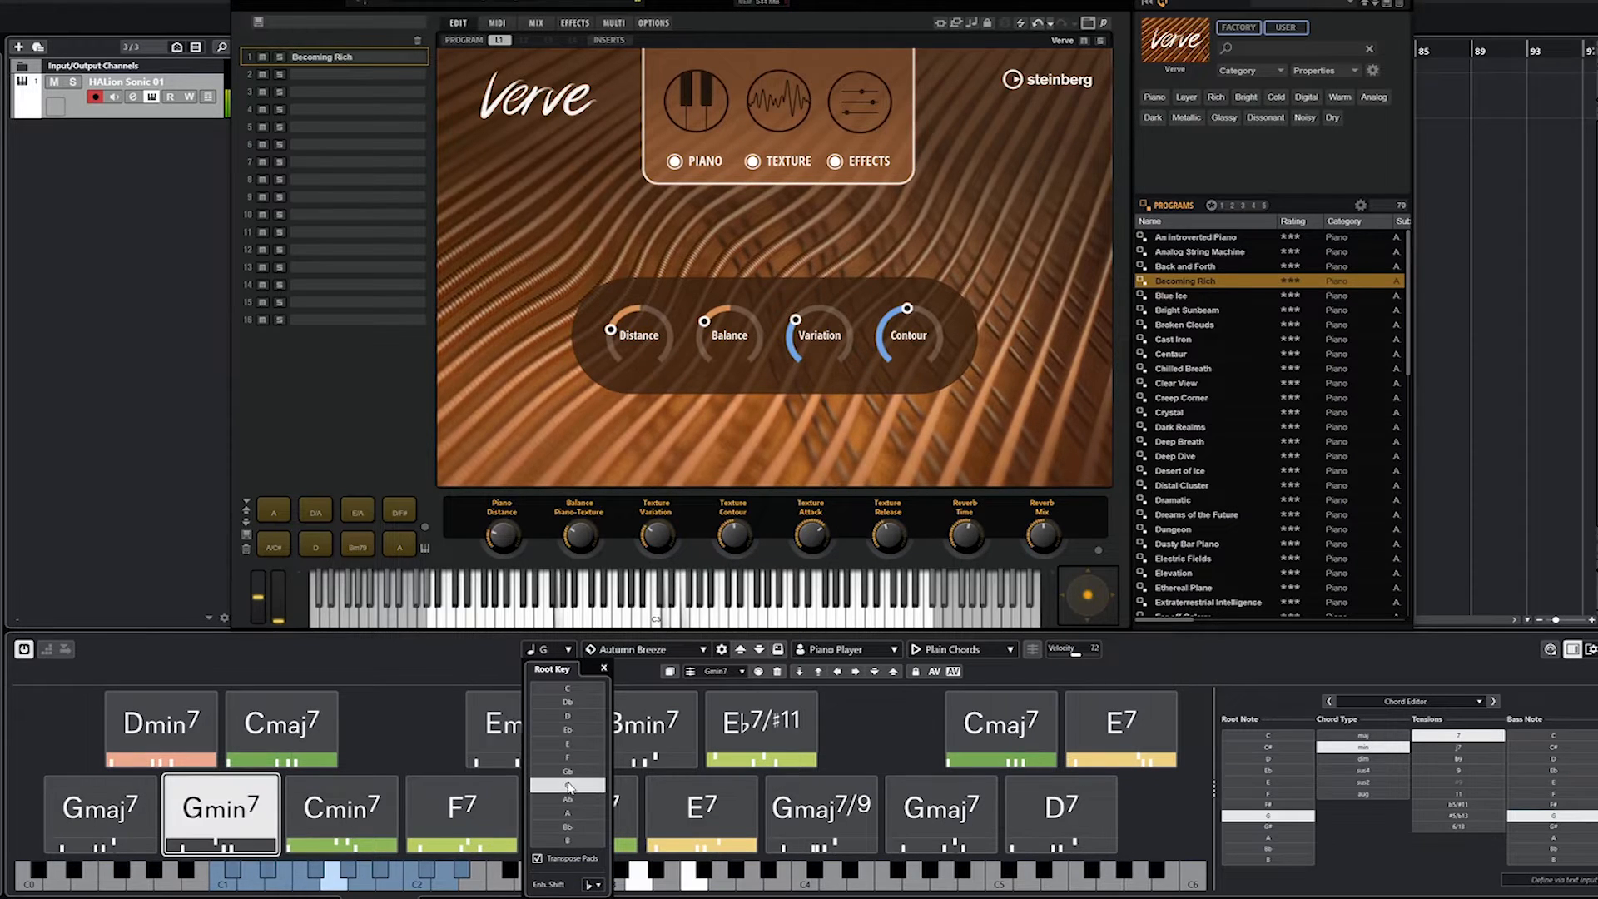
- Remove the chord assignment from the first Gmaj7 pad, and clear the assignments of all remaining pads
click(108, 803)
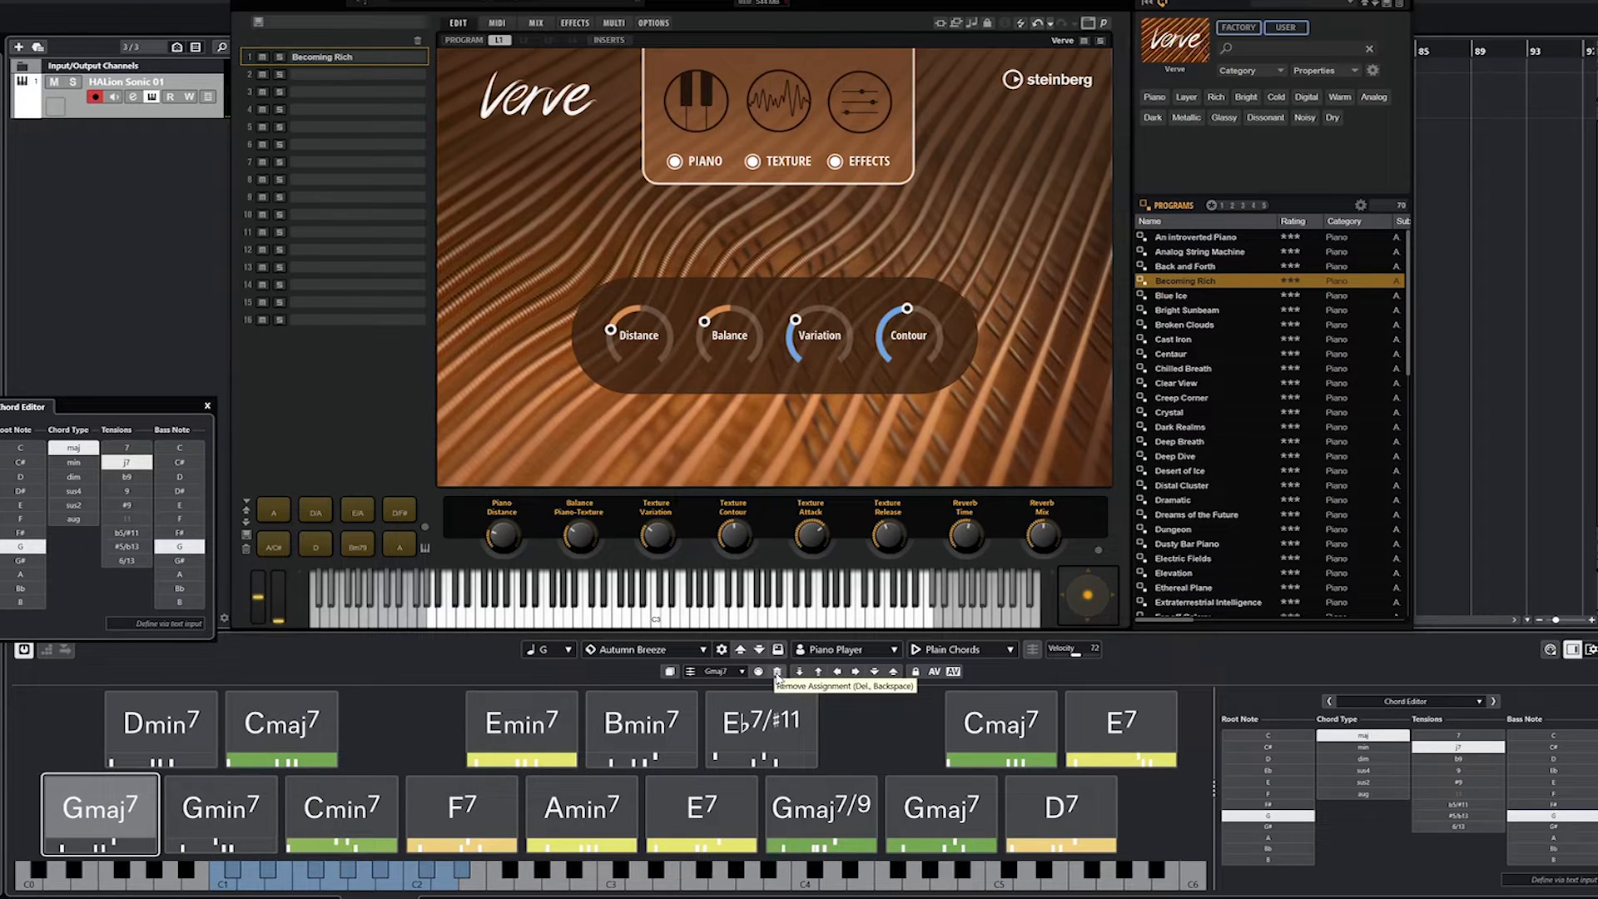
click(777, 671)
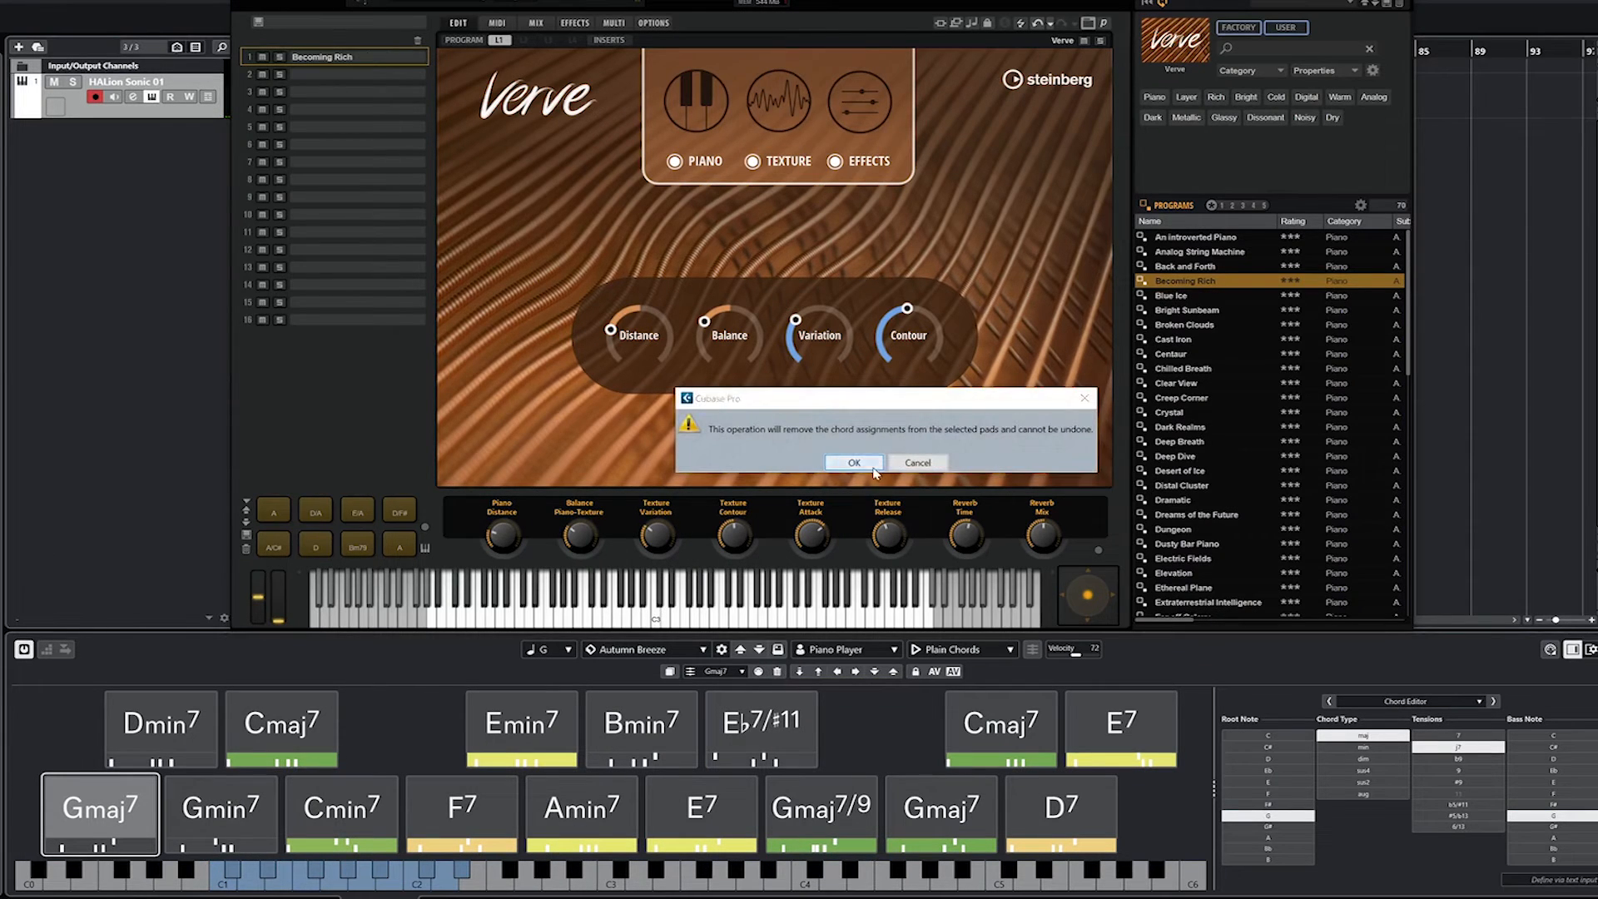
click(855, 463)
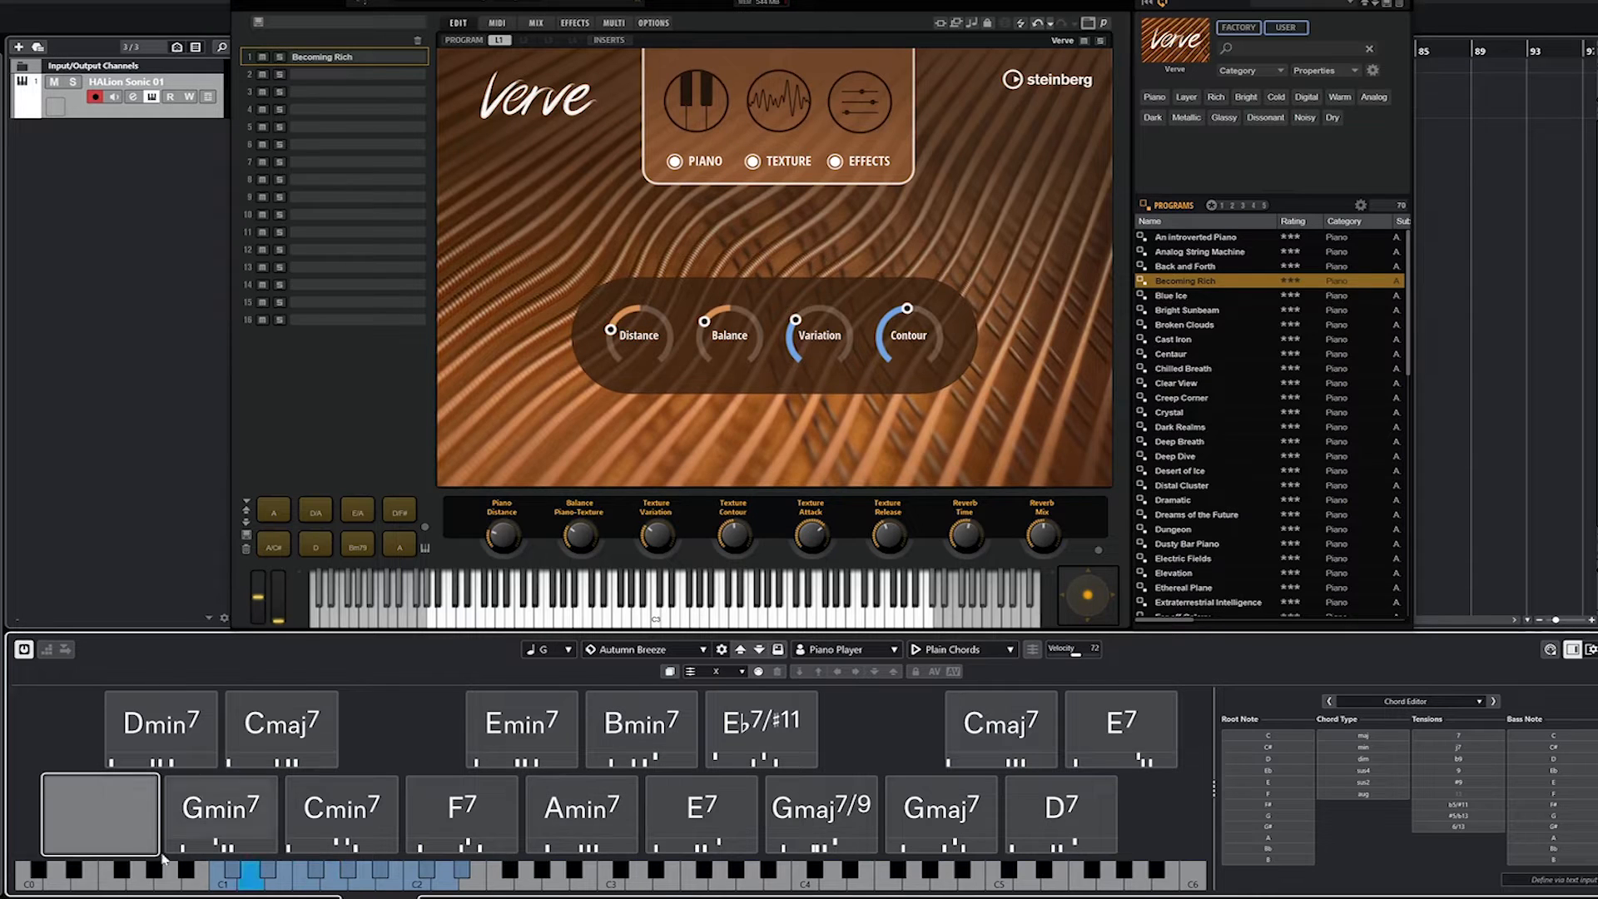
click(670, 672)
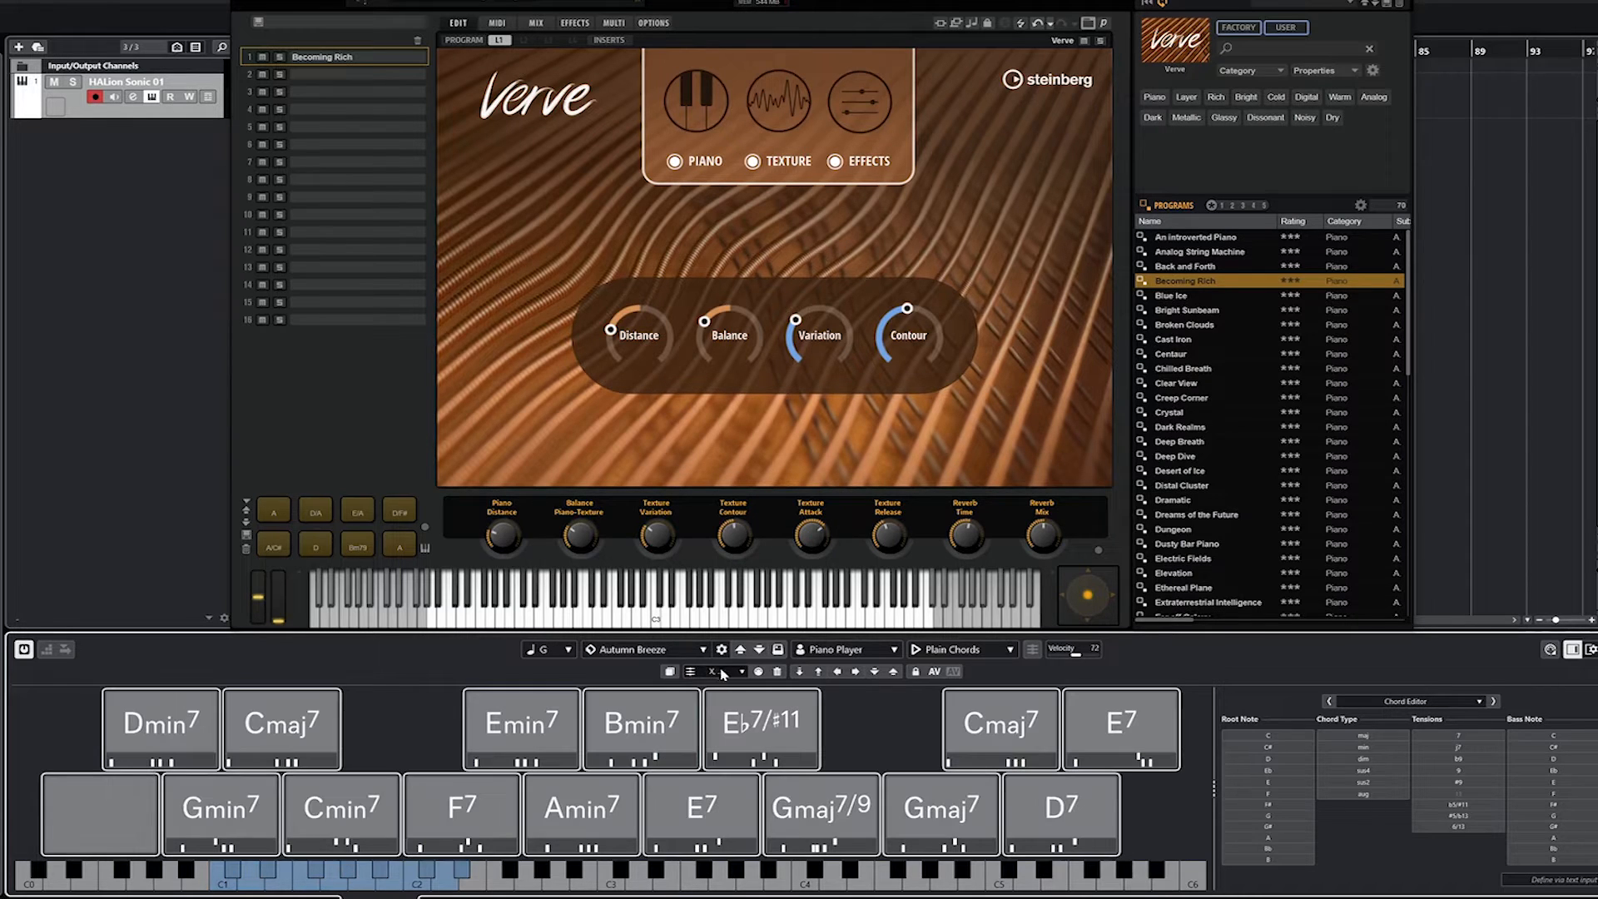
click(777, 672)
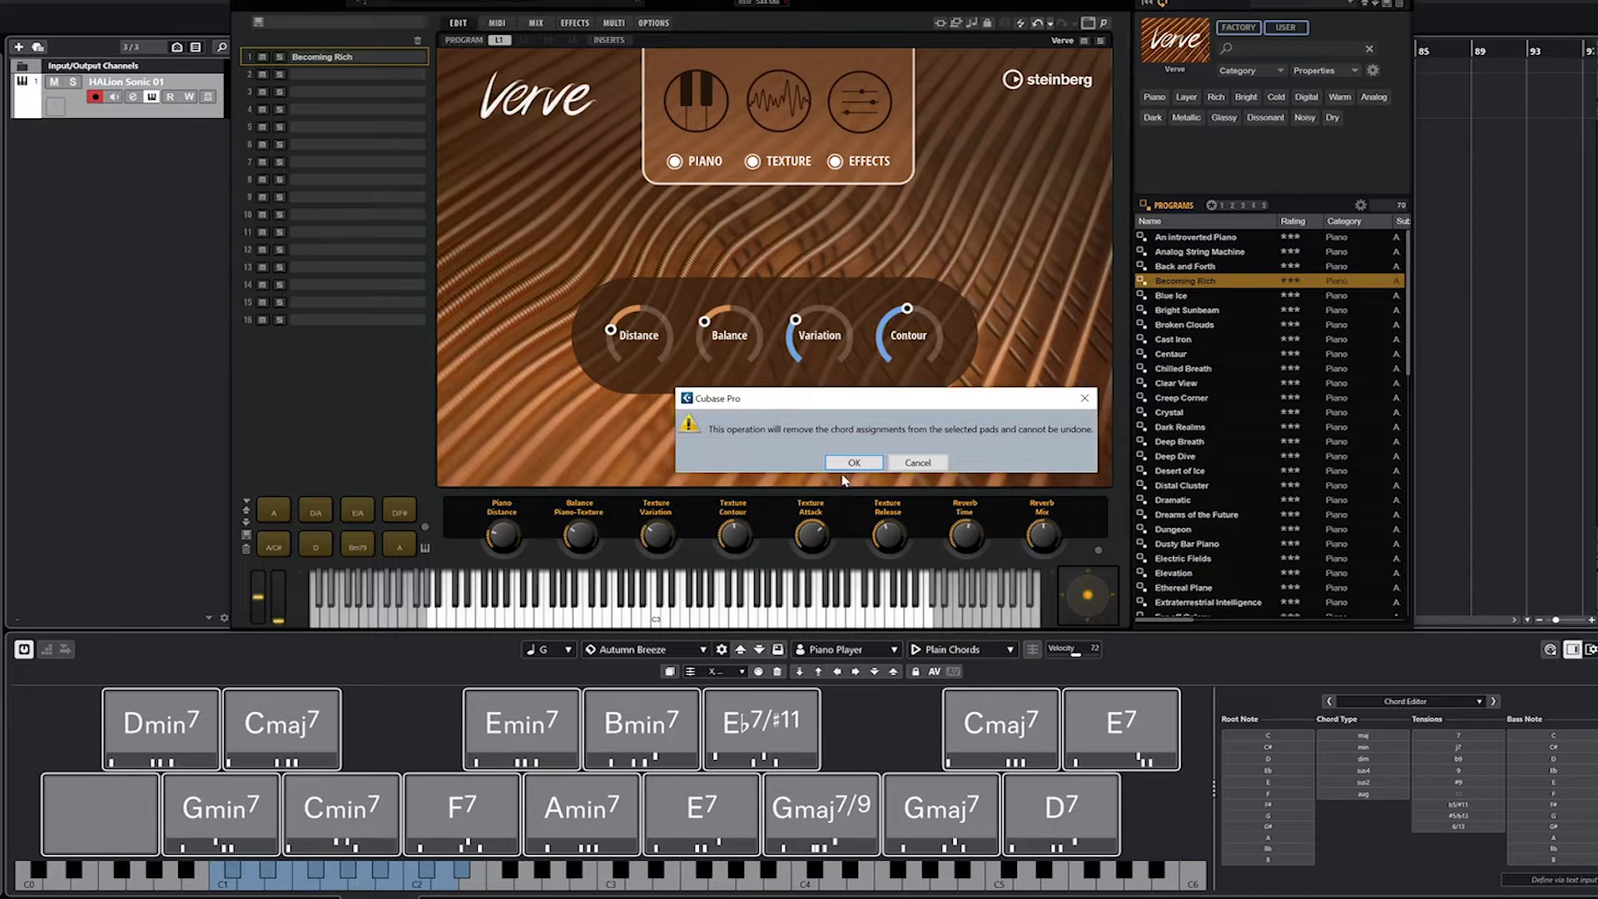
click(845, 471)
- Assign a C7 chord to the first empty pad with the Chord Editor
click(133, 806)
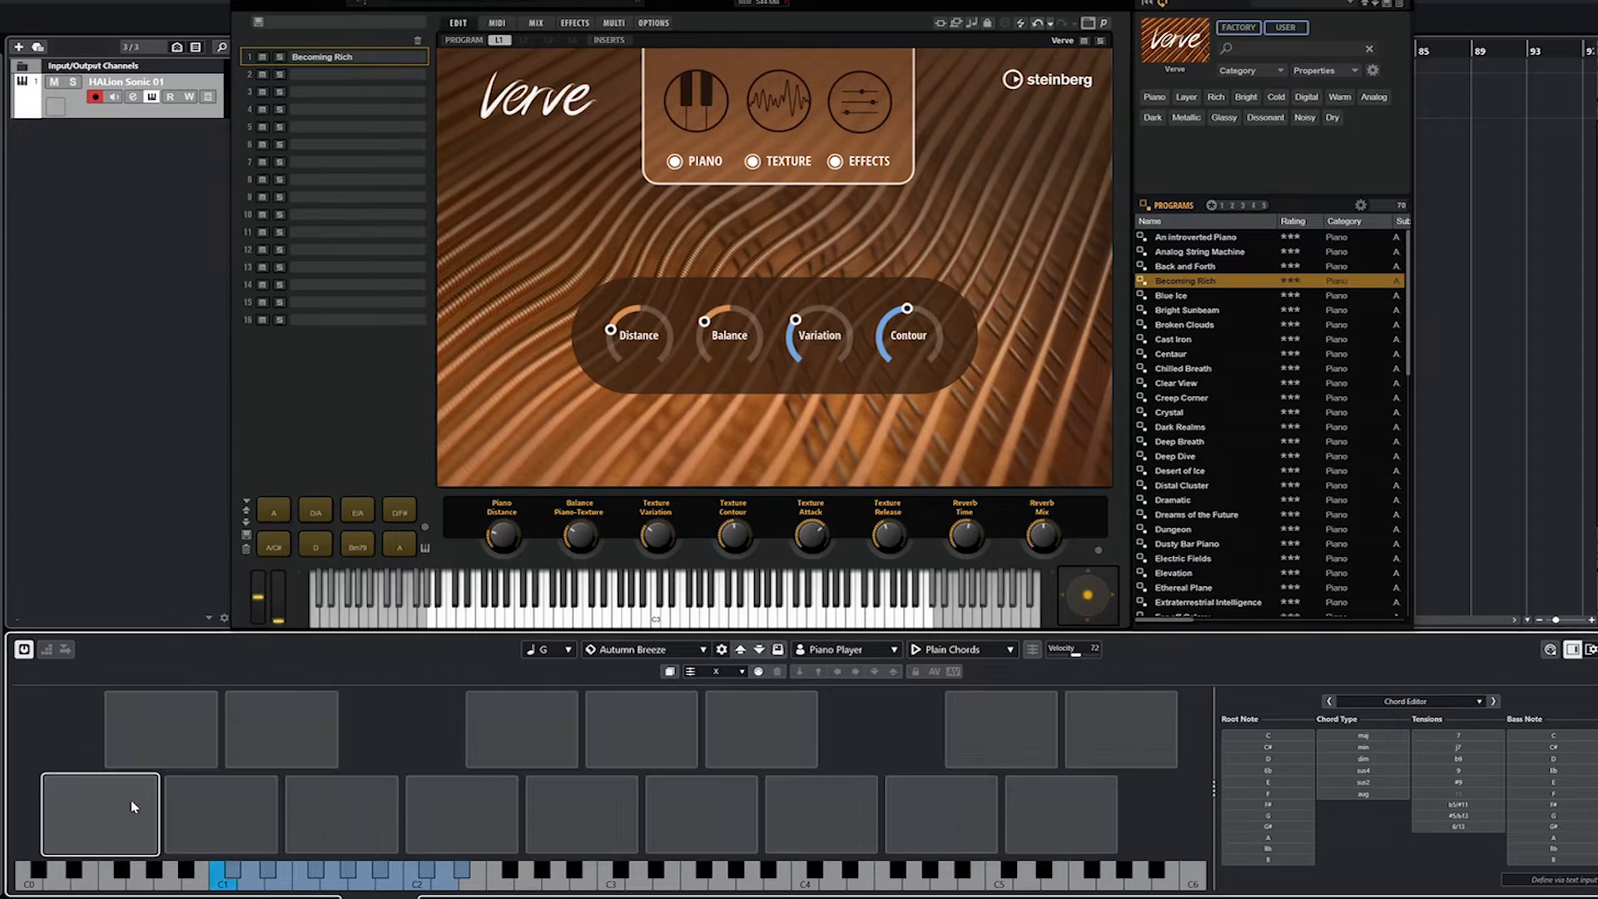
click(1299, 737)
click(1439, 738)
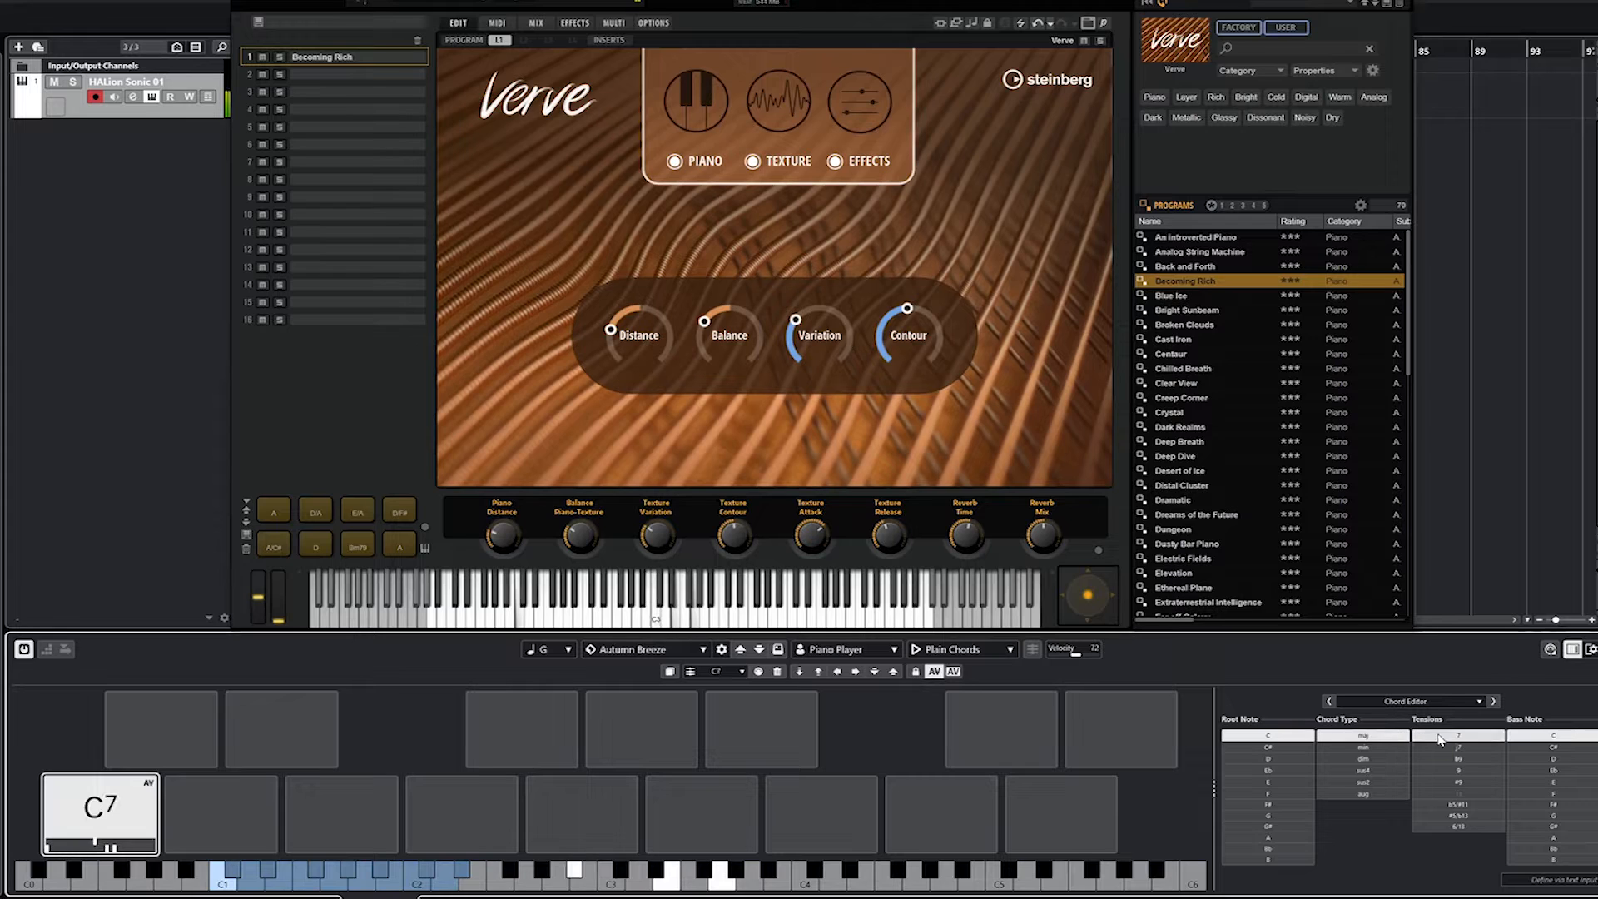
- Add a Gb chord to the next pad using the Bmin - C - Gb - Bmin suggestion in the Chord Assistant's List mode
click(1478, 701)
click(1367, 734)
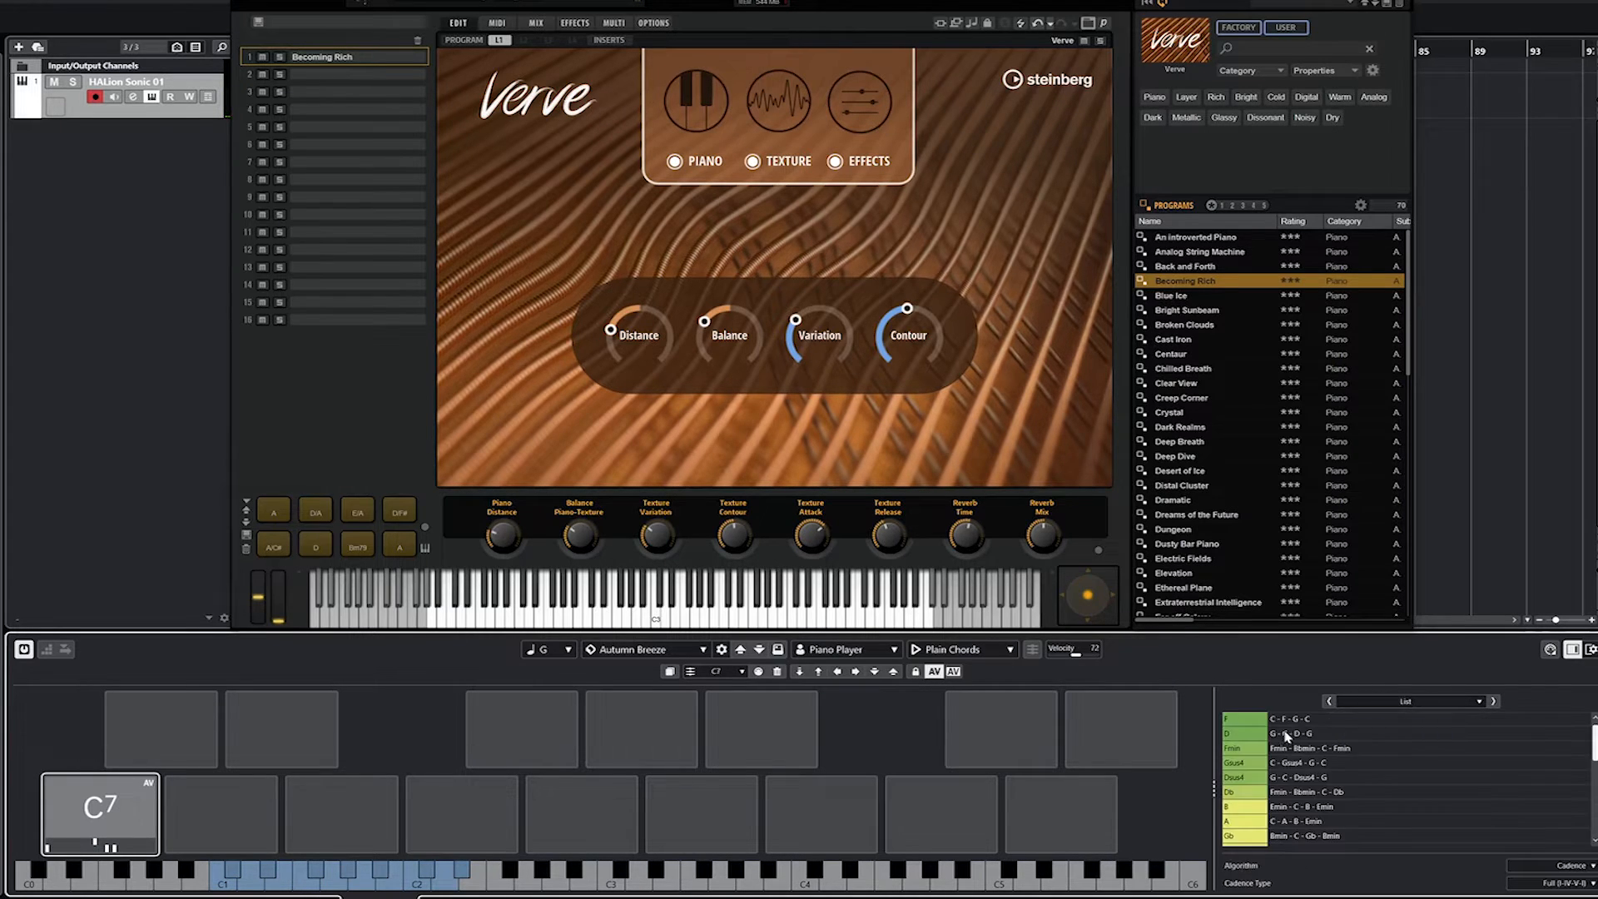
scroll(1323, 804, down, 4)
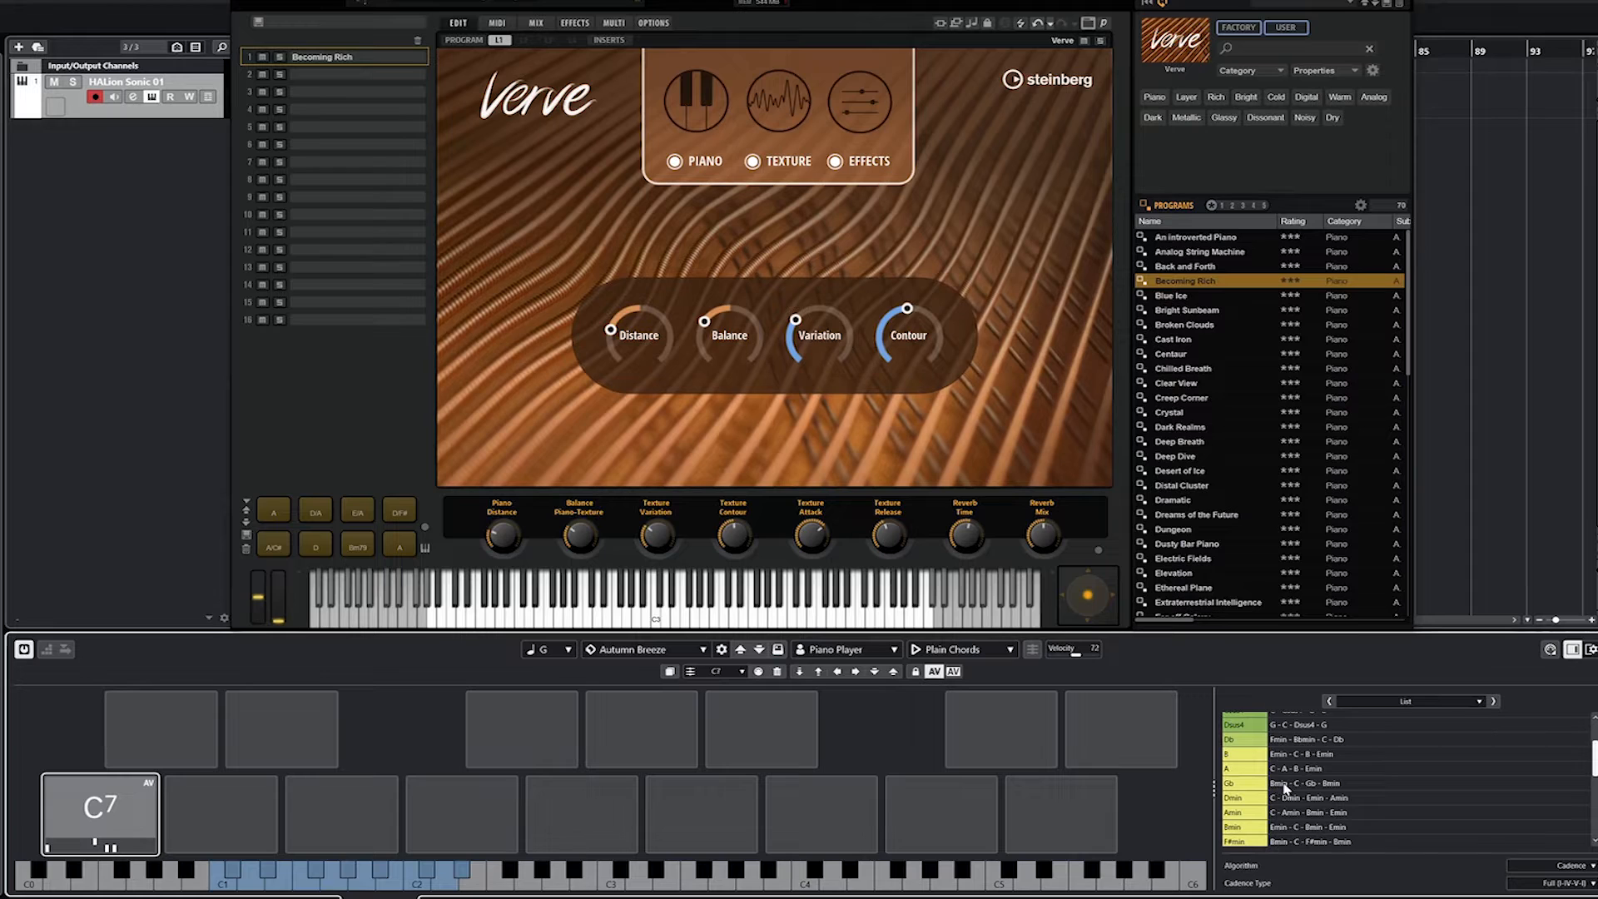
click(1325, 789)
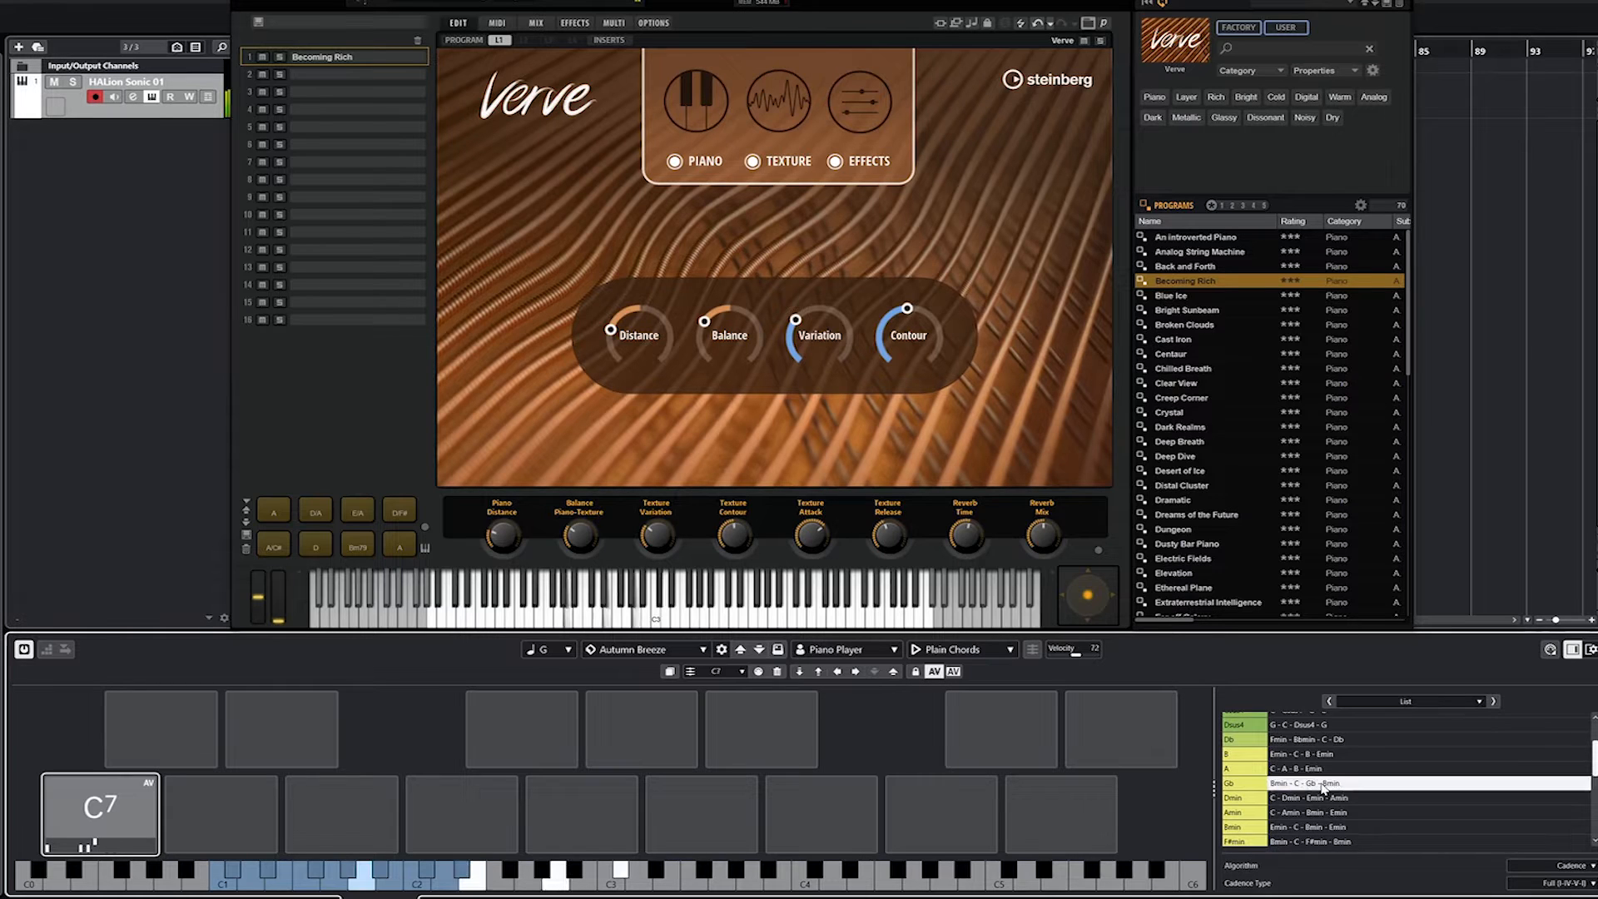
- Switch the Chord Assistant to the Circle of Fifths and audition the G and C chords there
click(1480, 701)
click(1388, 749)
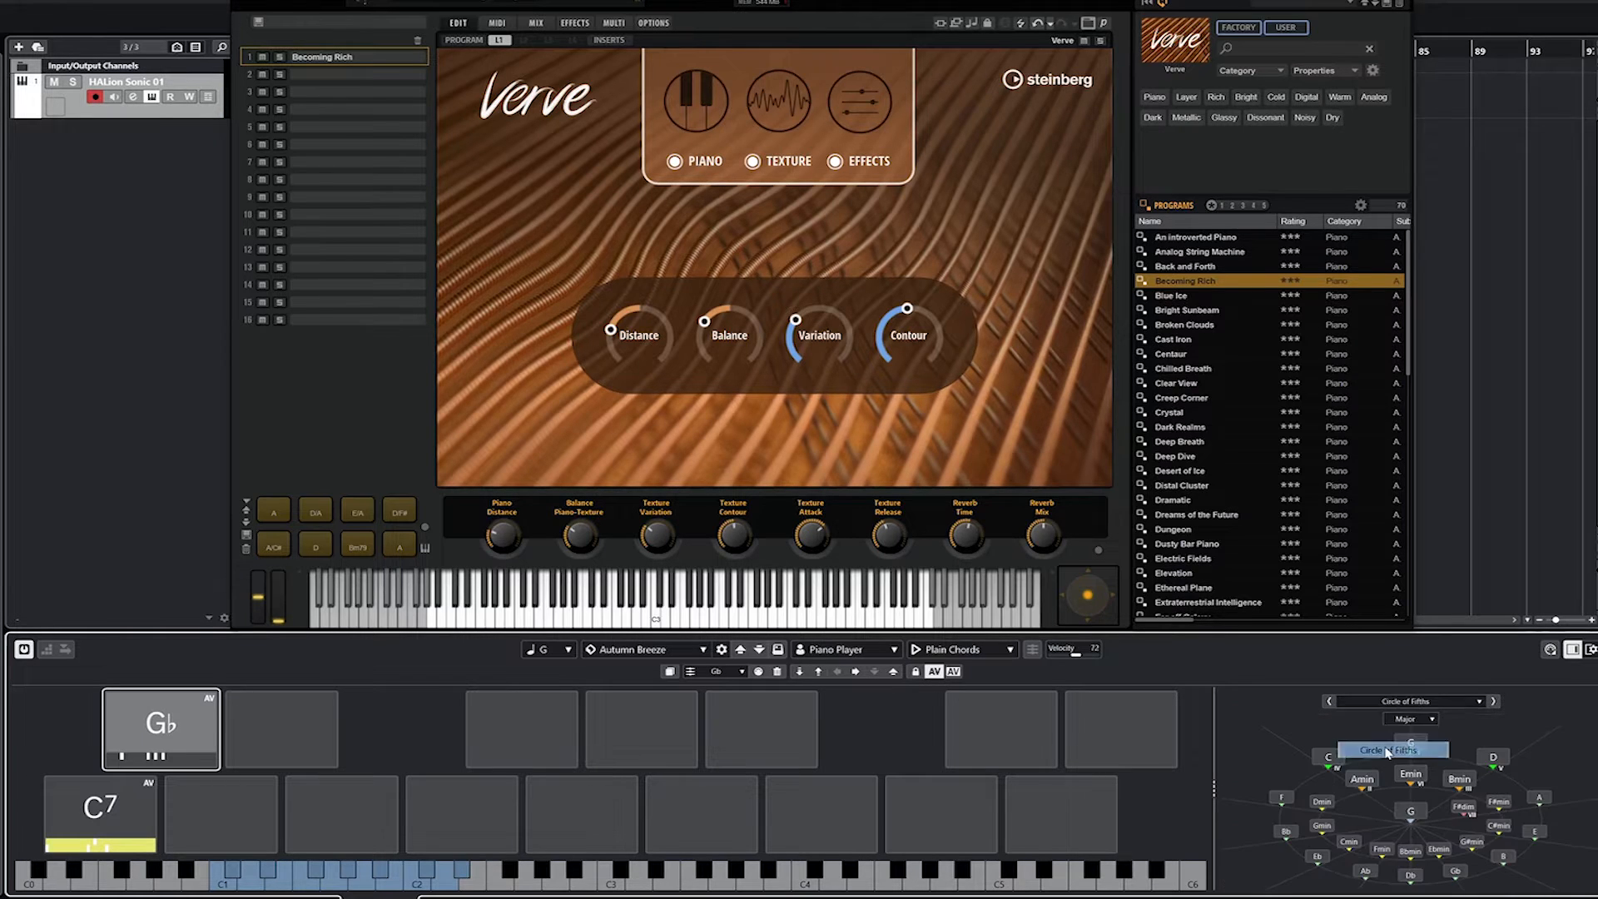
click(1411, 743)
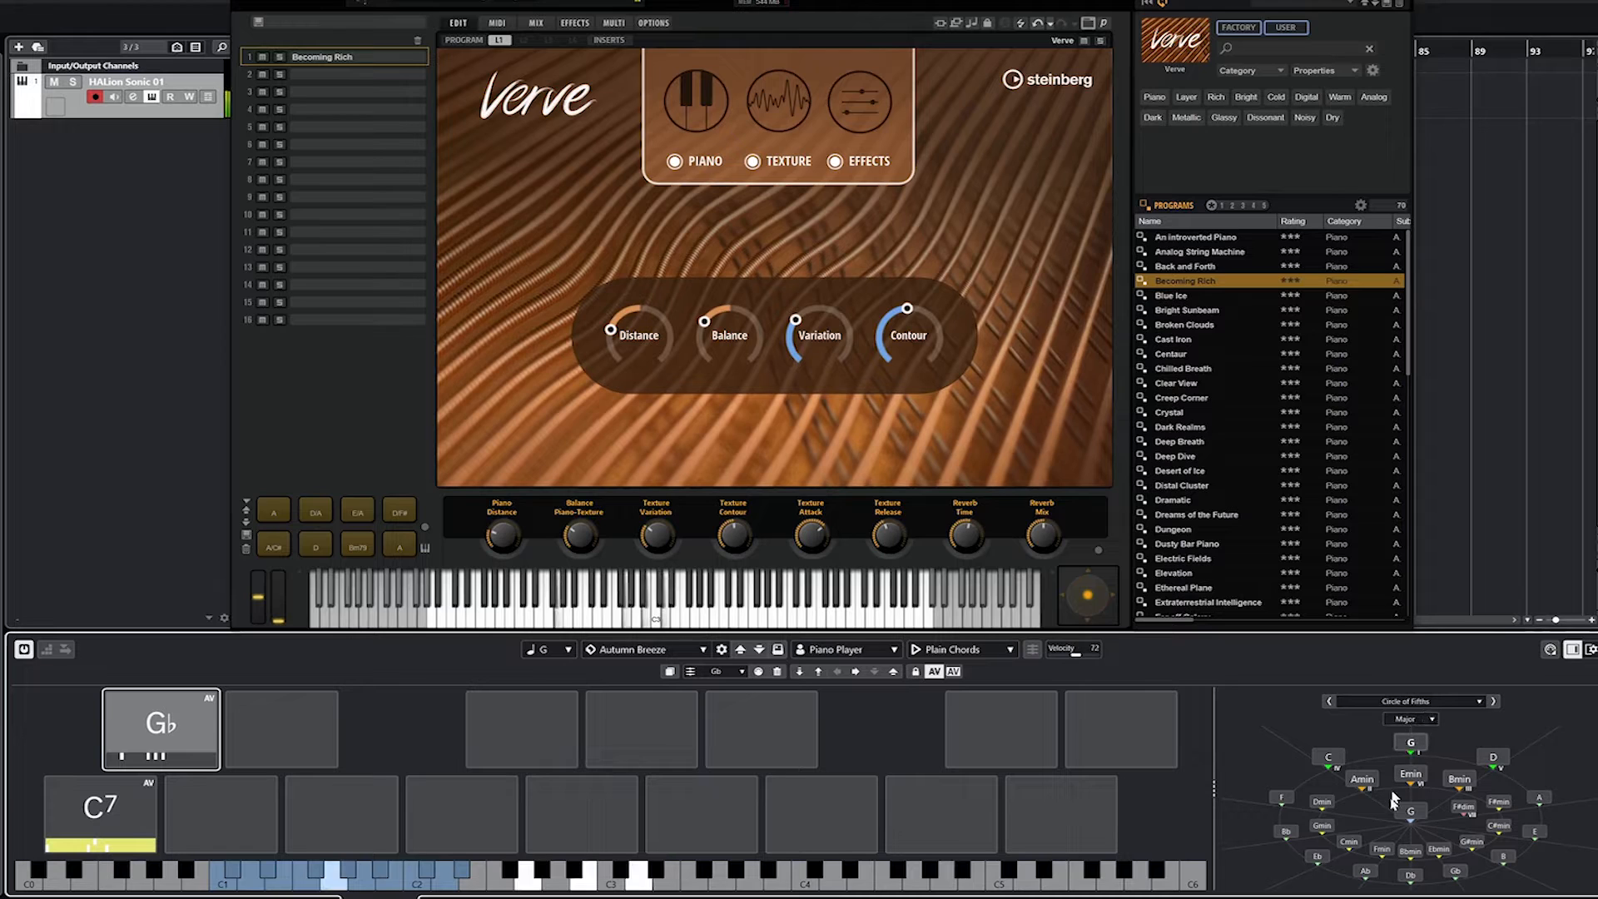
click(1412, 814)
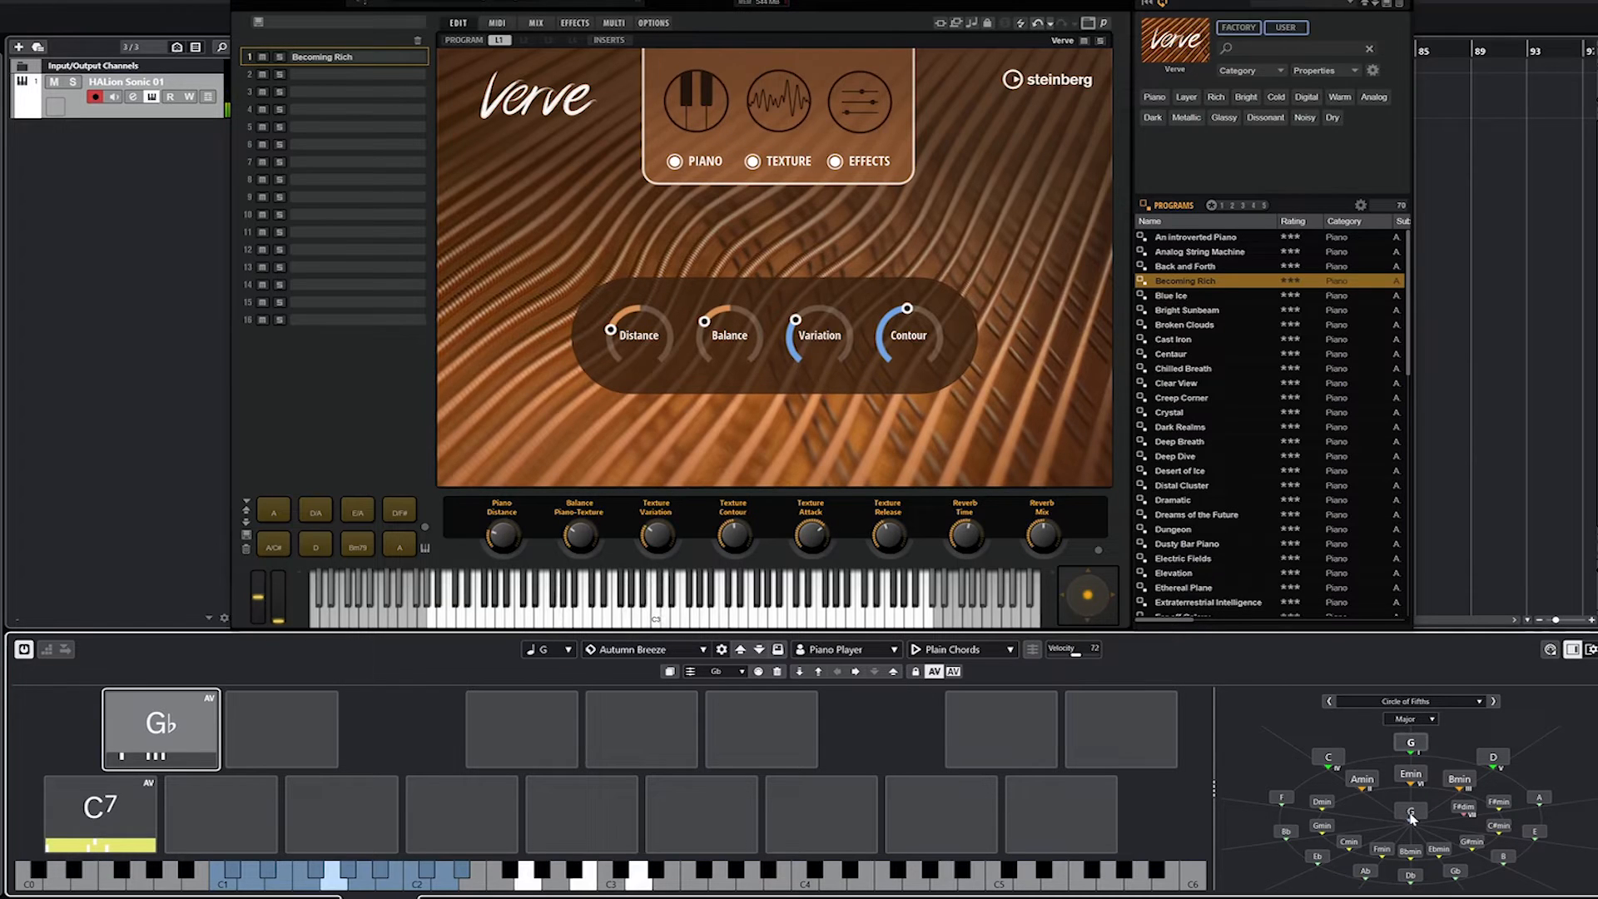
click(1417, 746)
click(1339, 757)
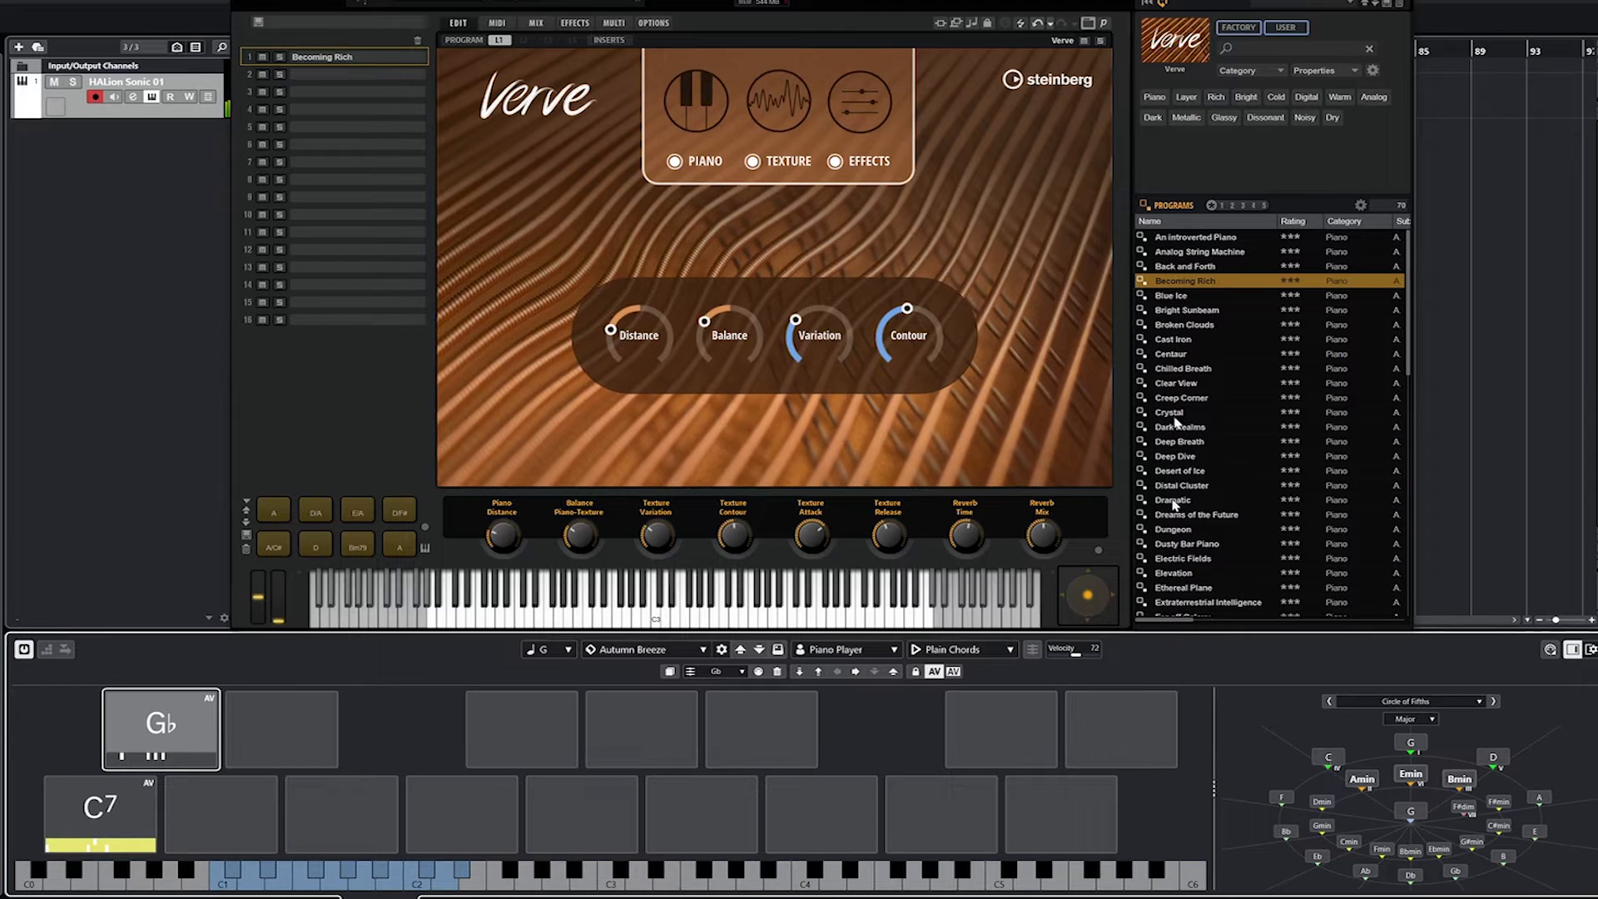
- Move the HALion Sonic window clear of the timeline and place the Circle of Fifths' Amin chord on the instrument track
drag(753, 2, 1086, 8)
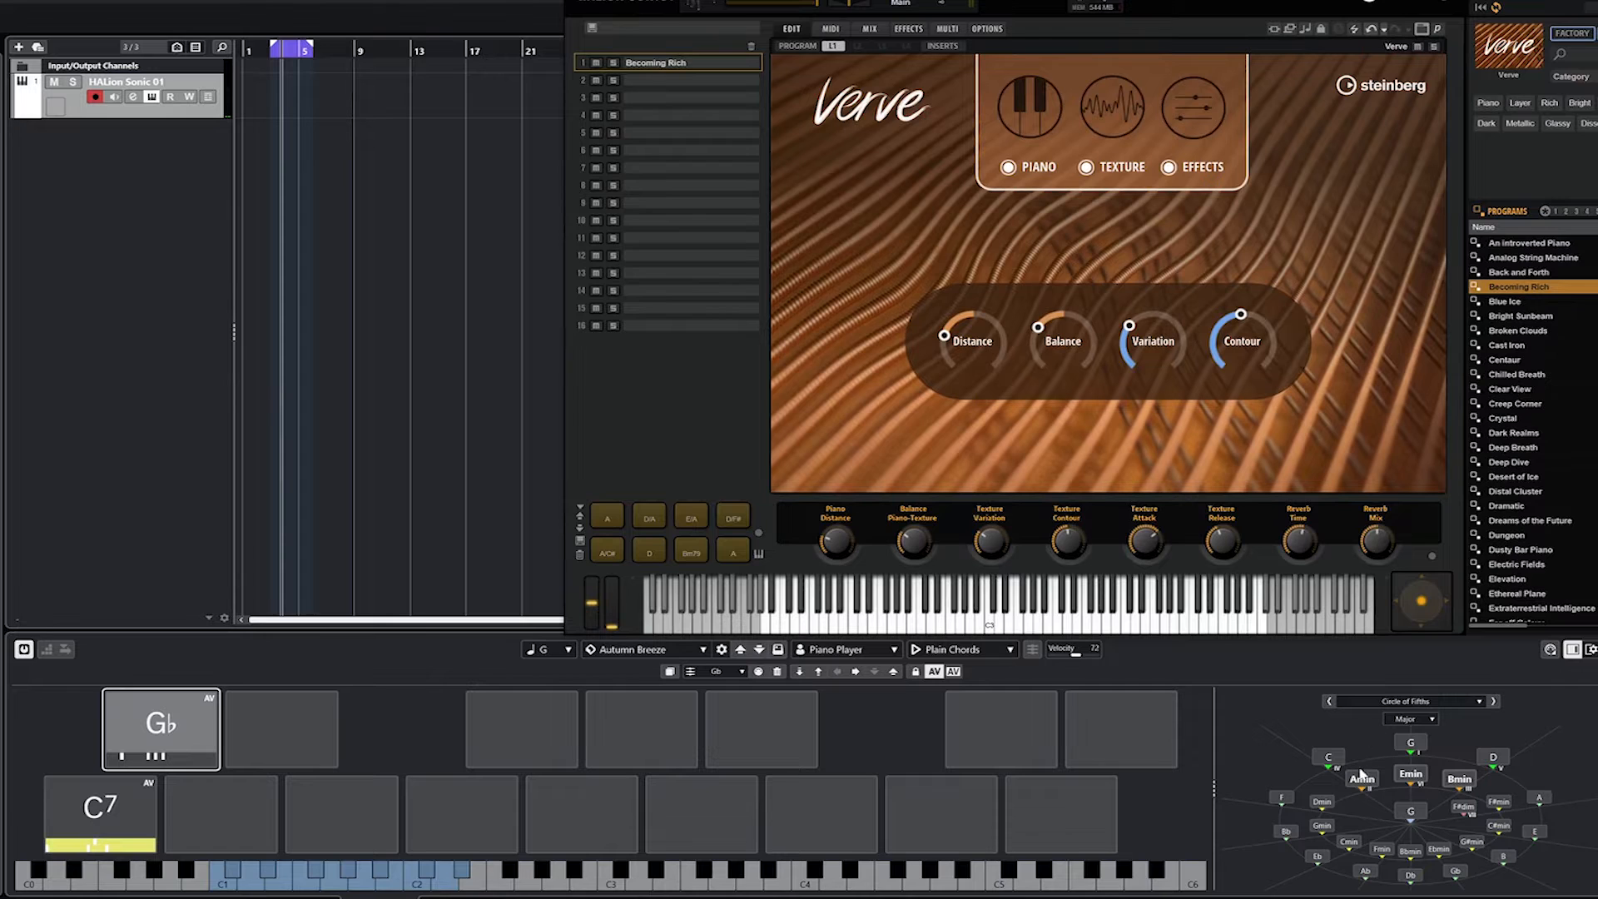
drag(1361, 776, 275, 95)
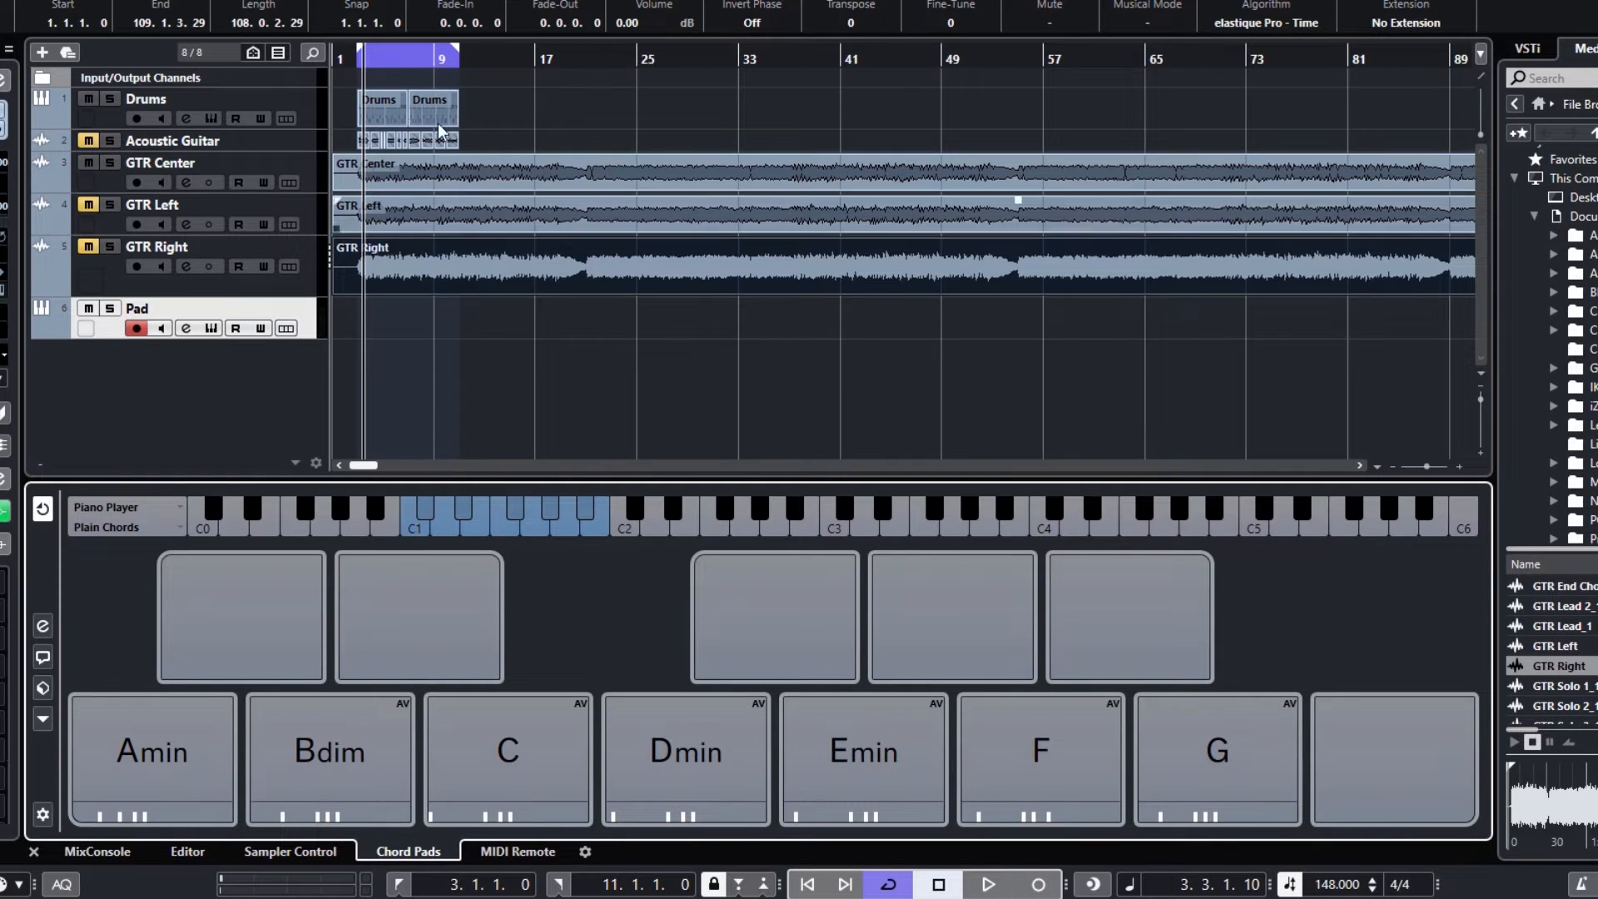
- Place the Amin chord pad on the Pad track at bar 3 and play it back with the other tracks
drag(346, 58, 352, 100)
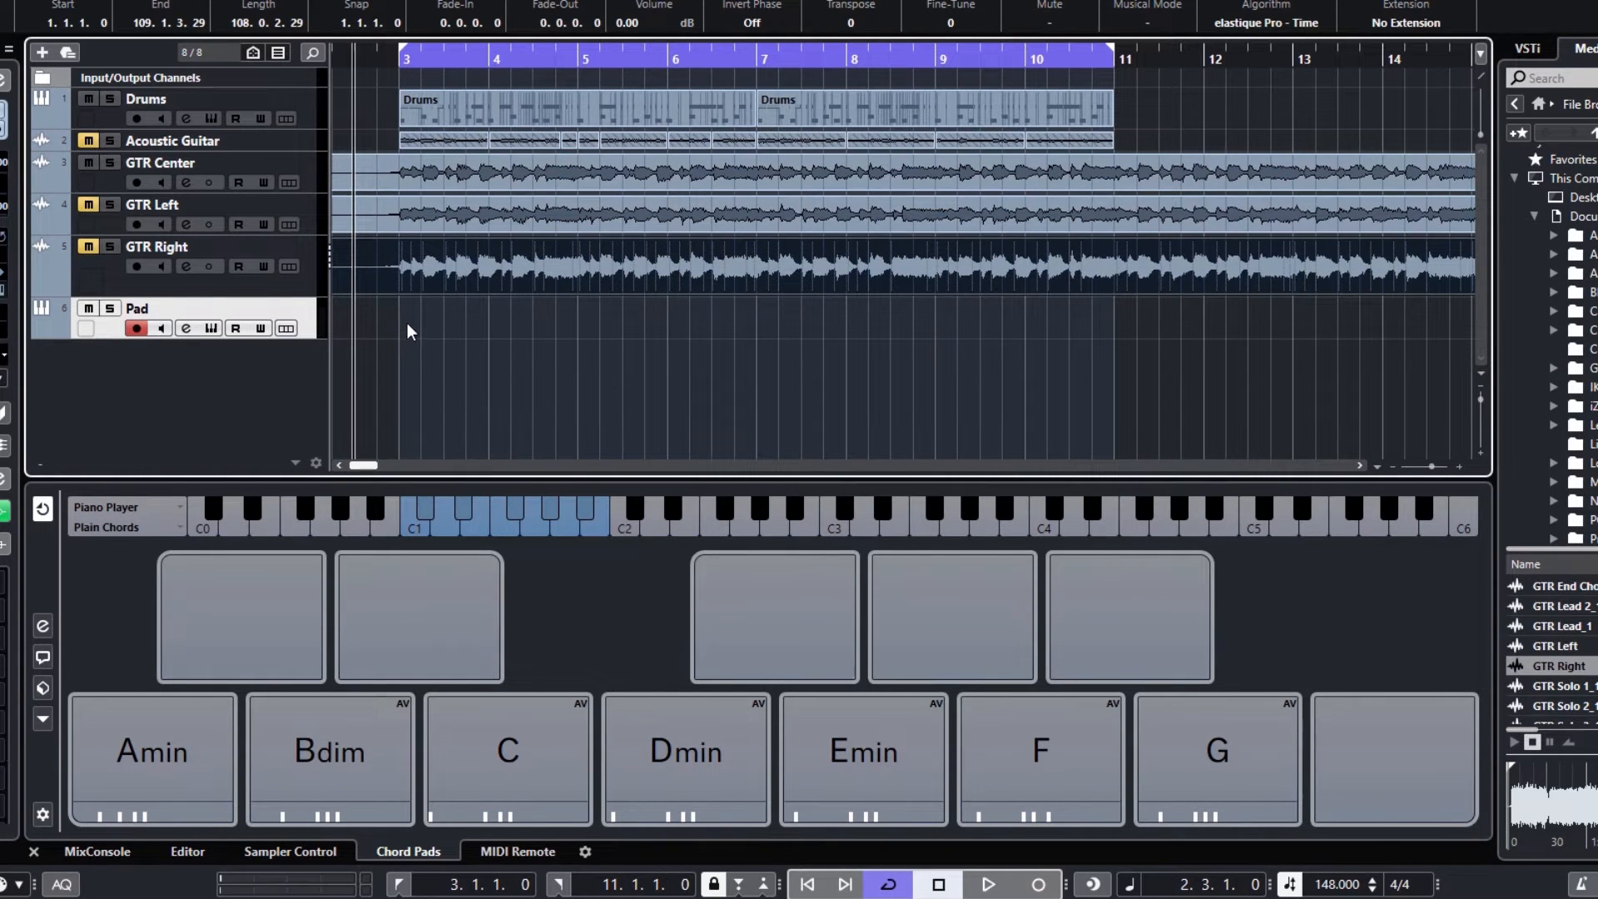
drag(154, 823, 391, 321)
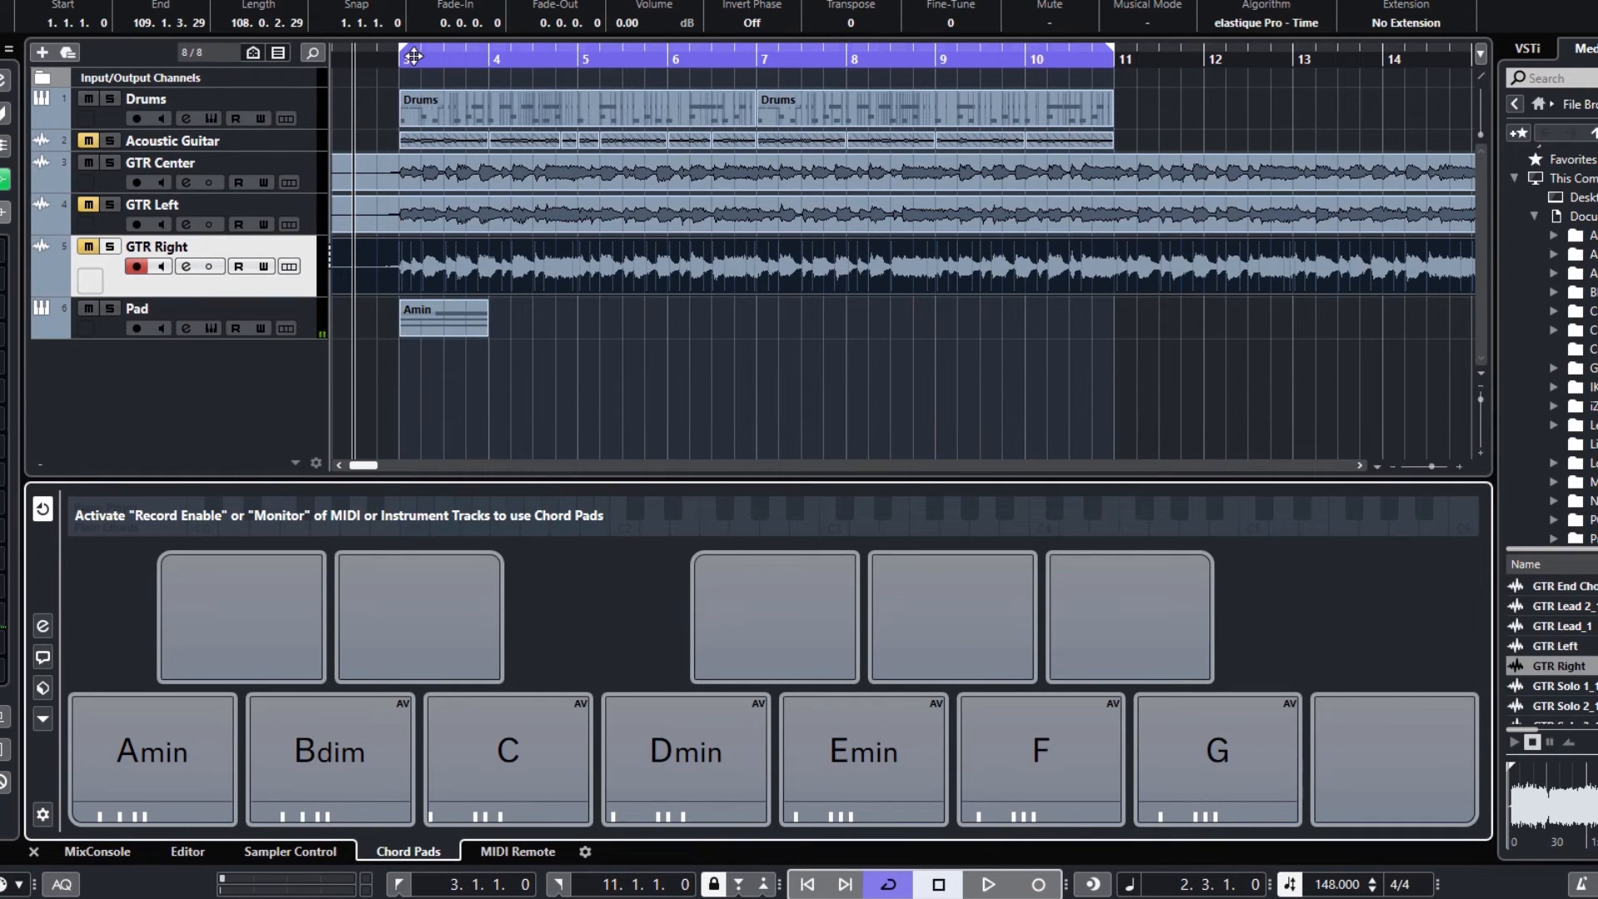
key(space)
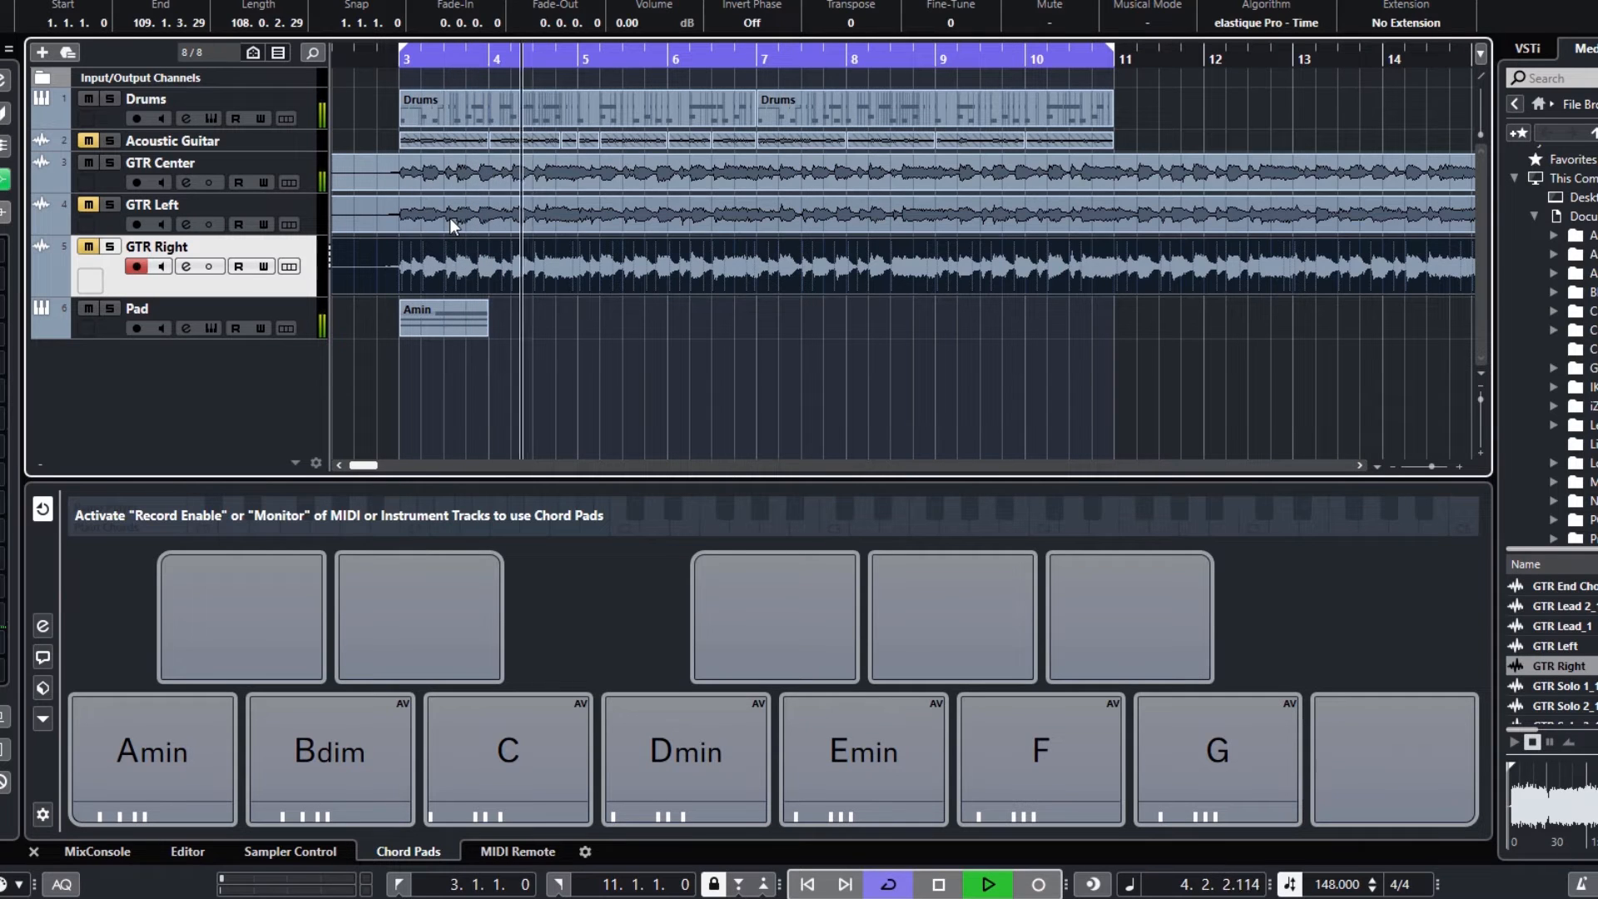
key(space)
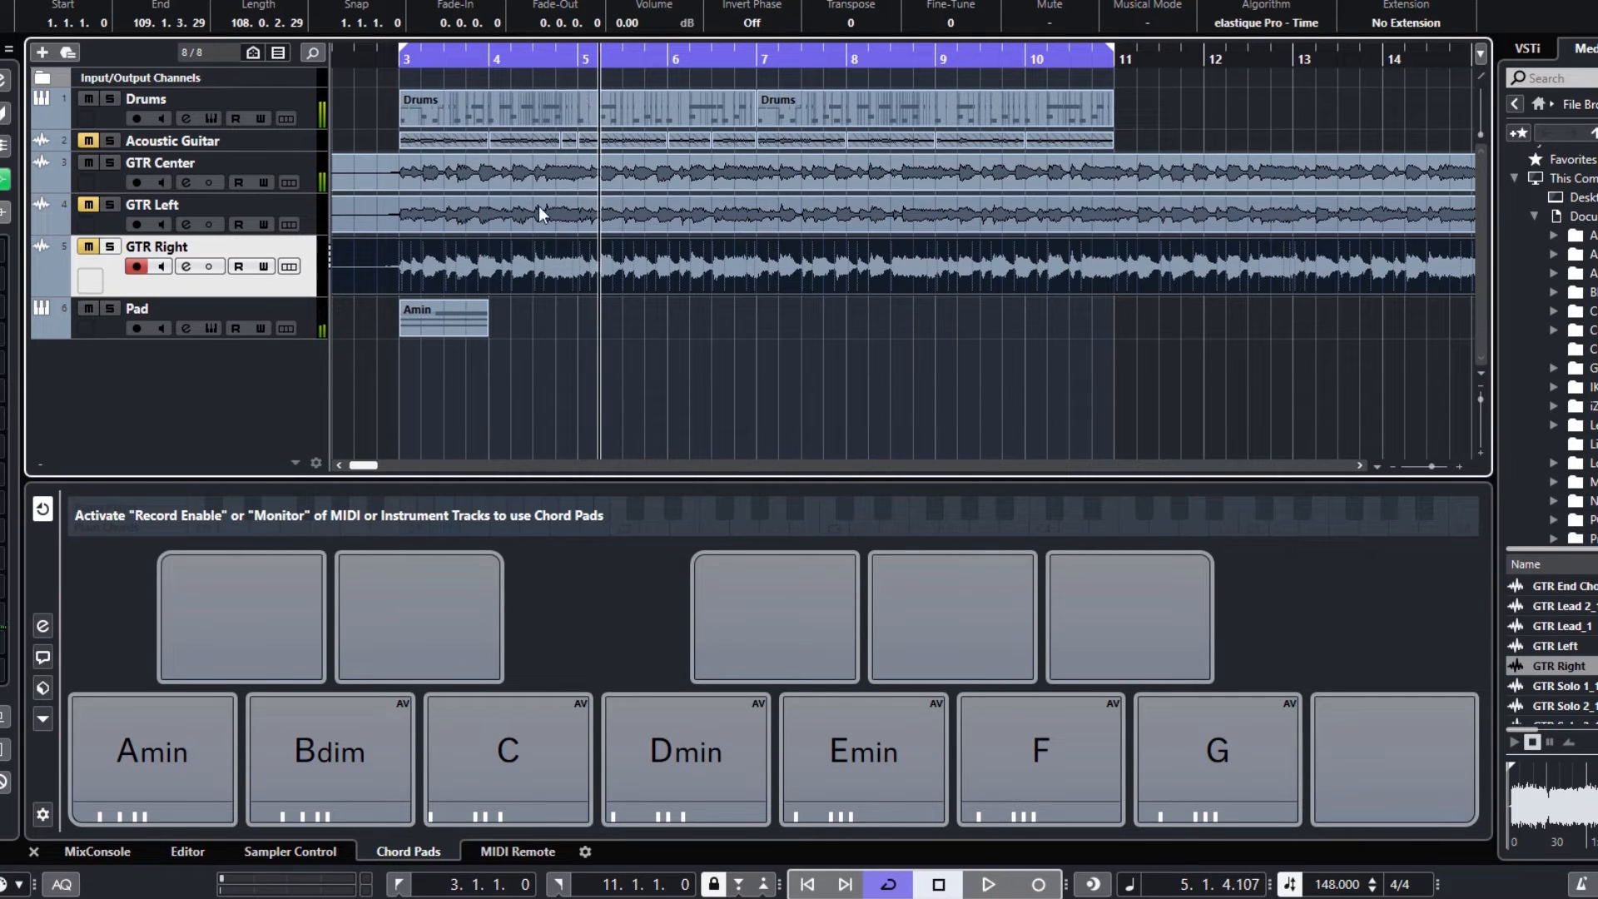
- Extend the Amin part on the Pad track to bar 5 and lengthen all its notes to two bars in the Key Editor
click(577, 55)
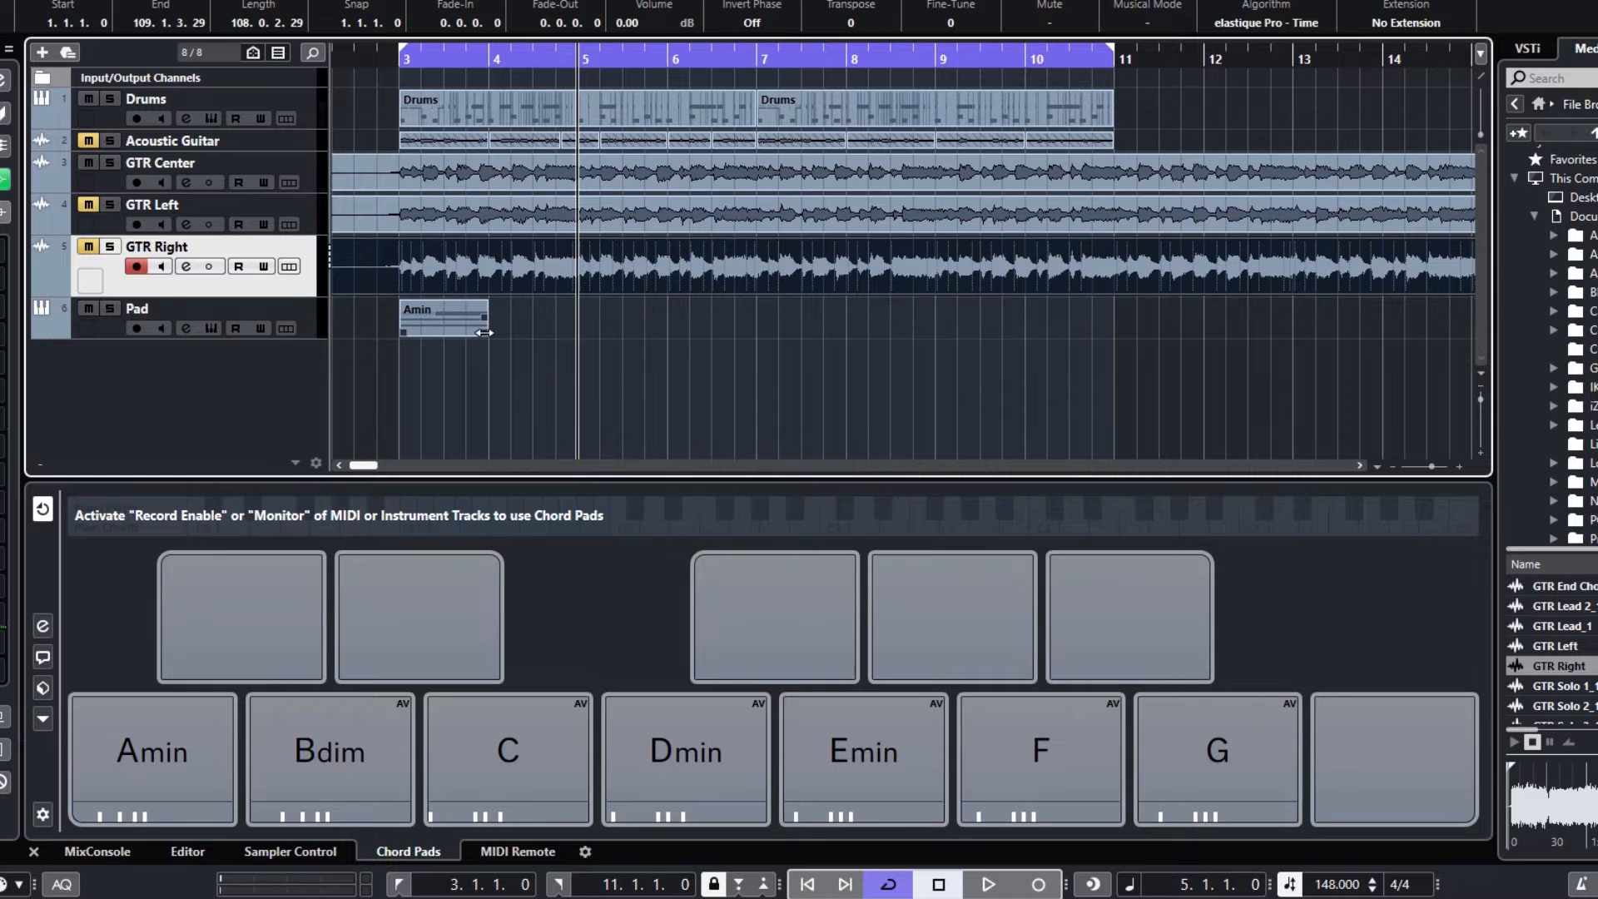
drag(484, 332, 571, 339)
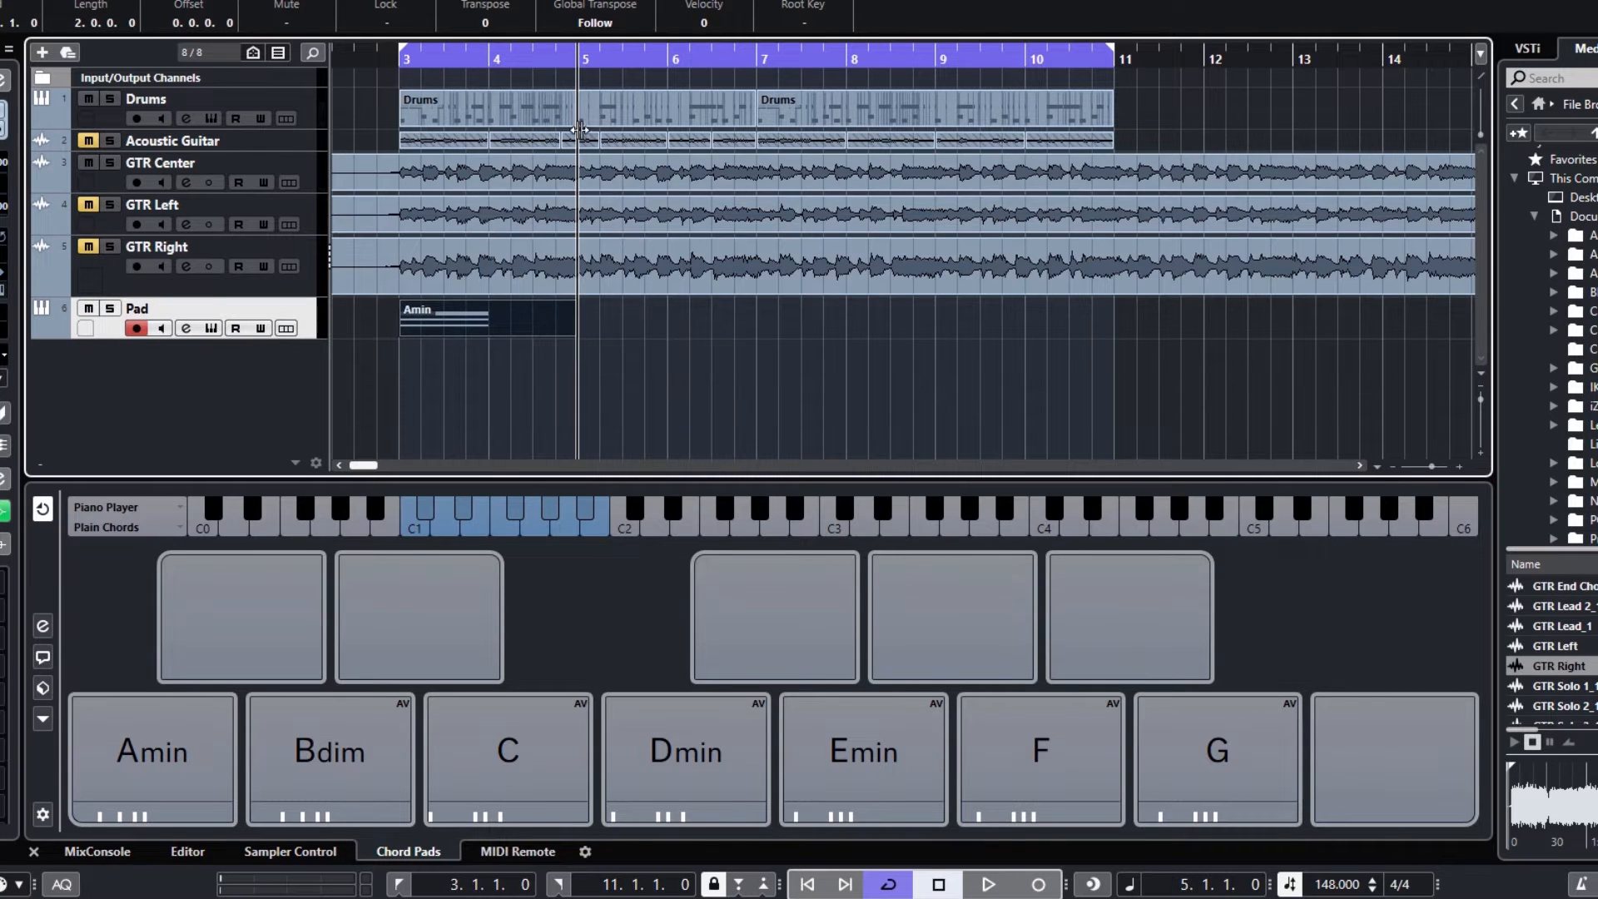
double_click(510, 318)
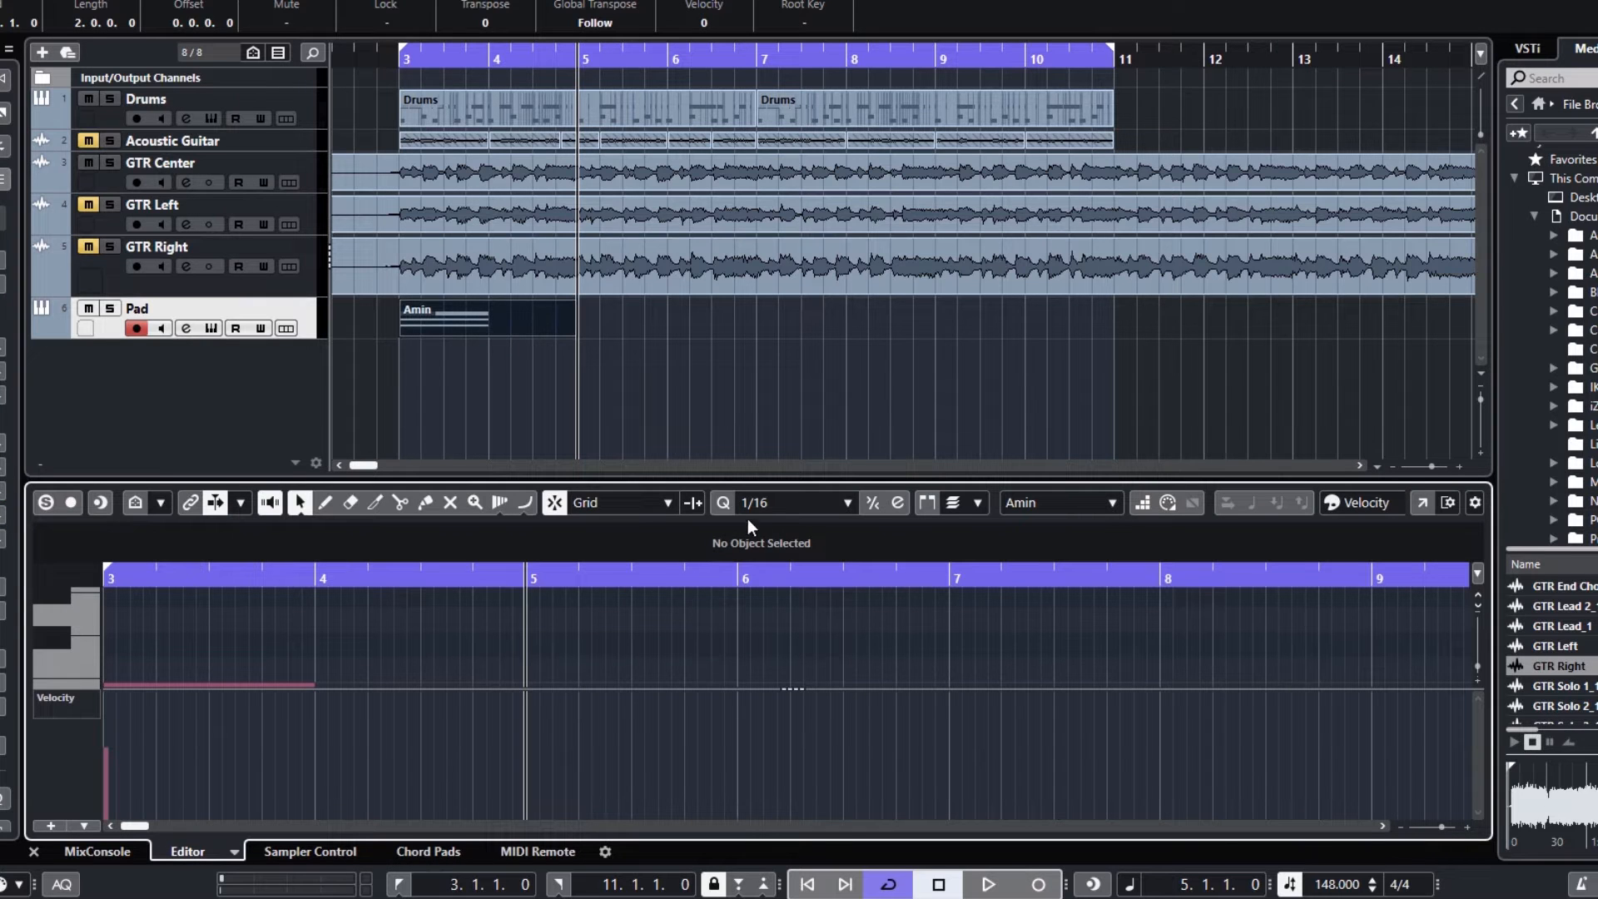
click(1421, 502)
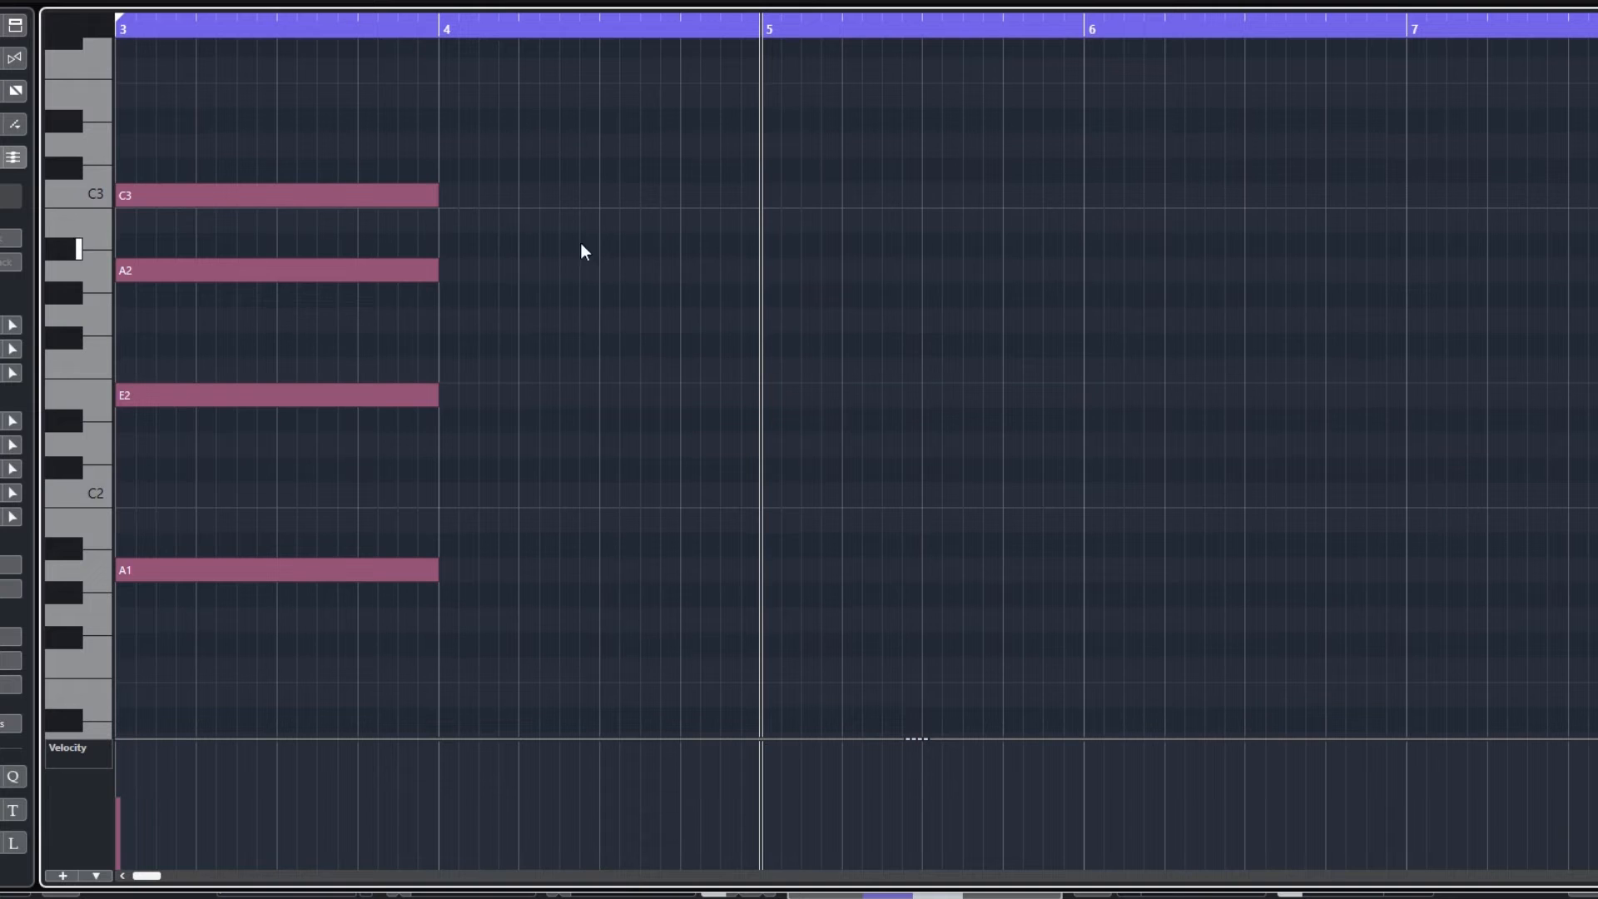
drag(377, 142, 440, 658)
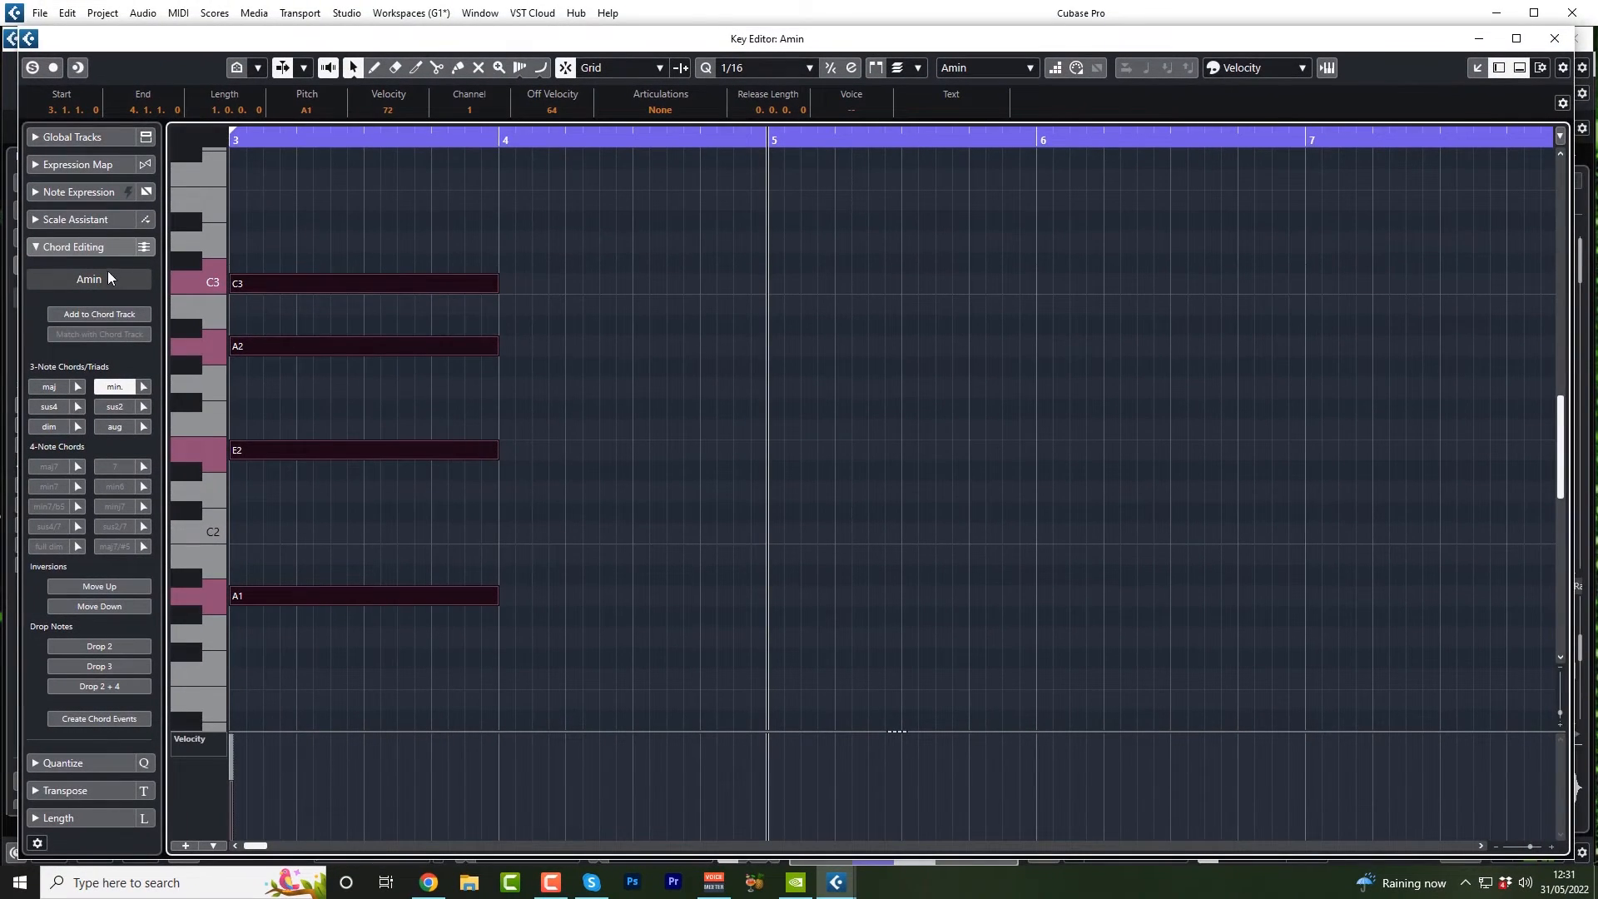
click(31, 245)
click(33, 246)
drag(449, 224, 604, 647)
drag(498, 283, 770, 291)
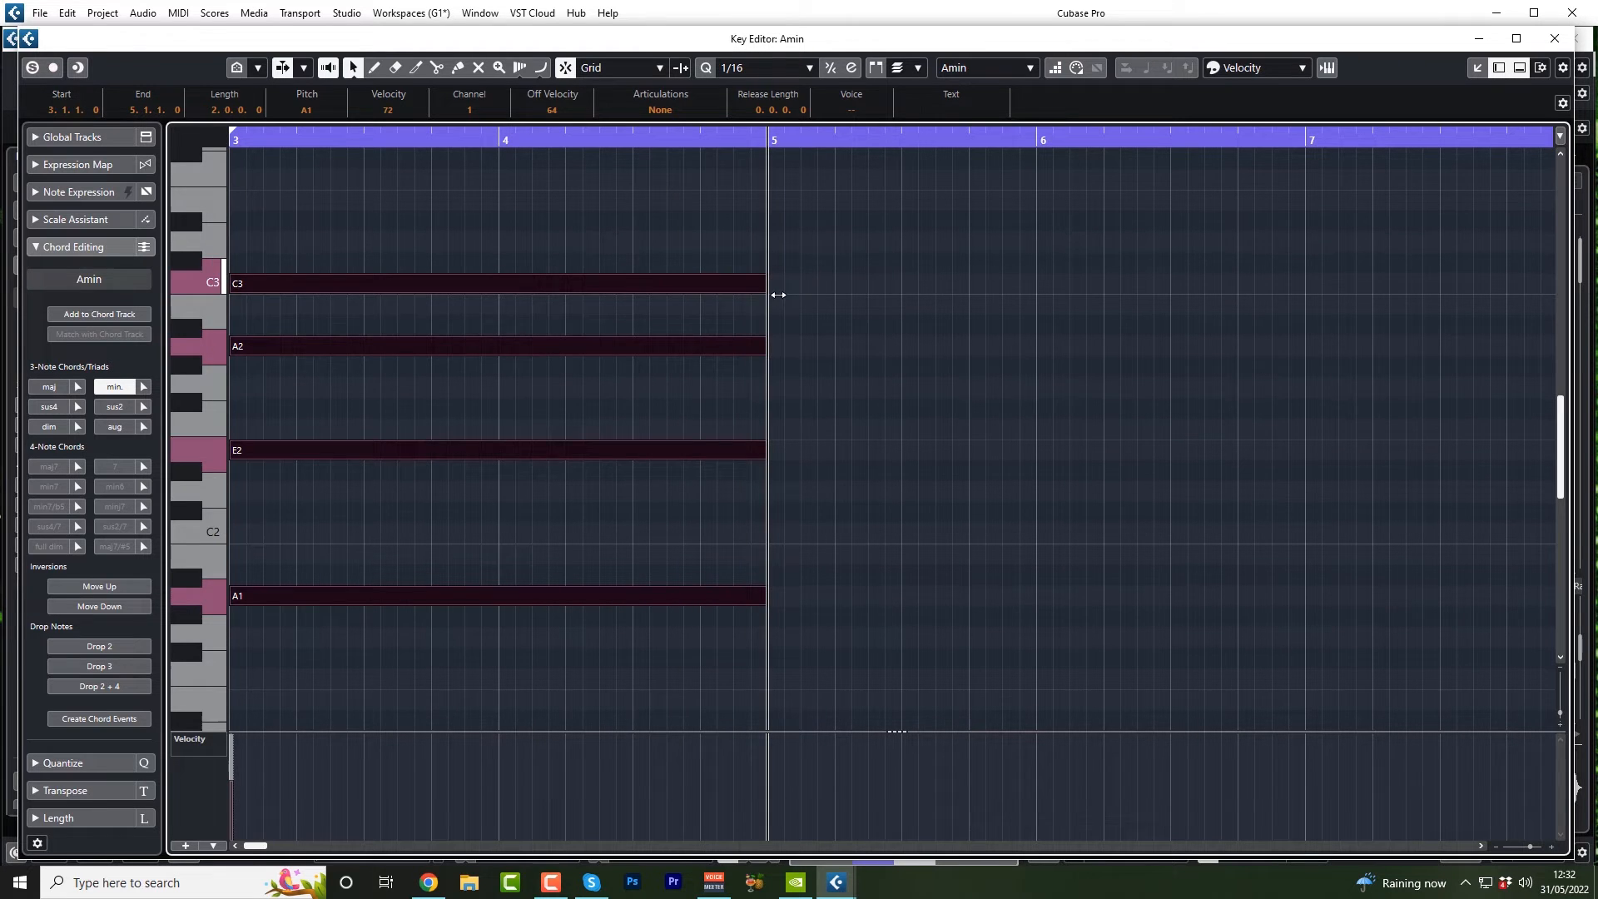
click(1553, 39)
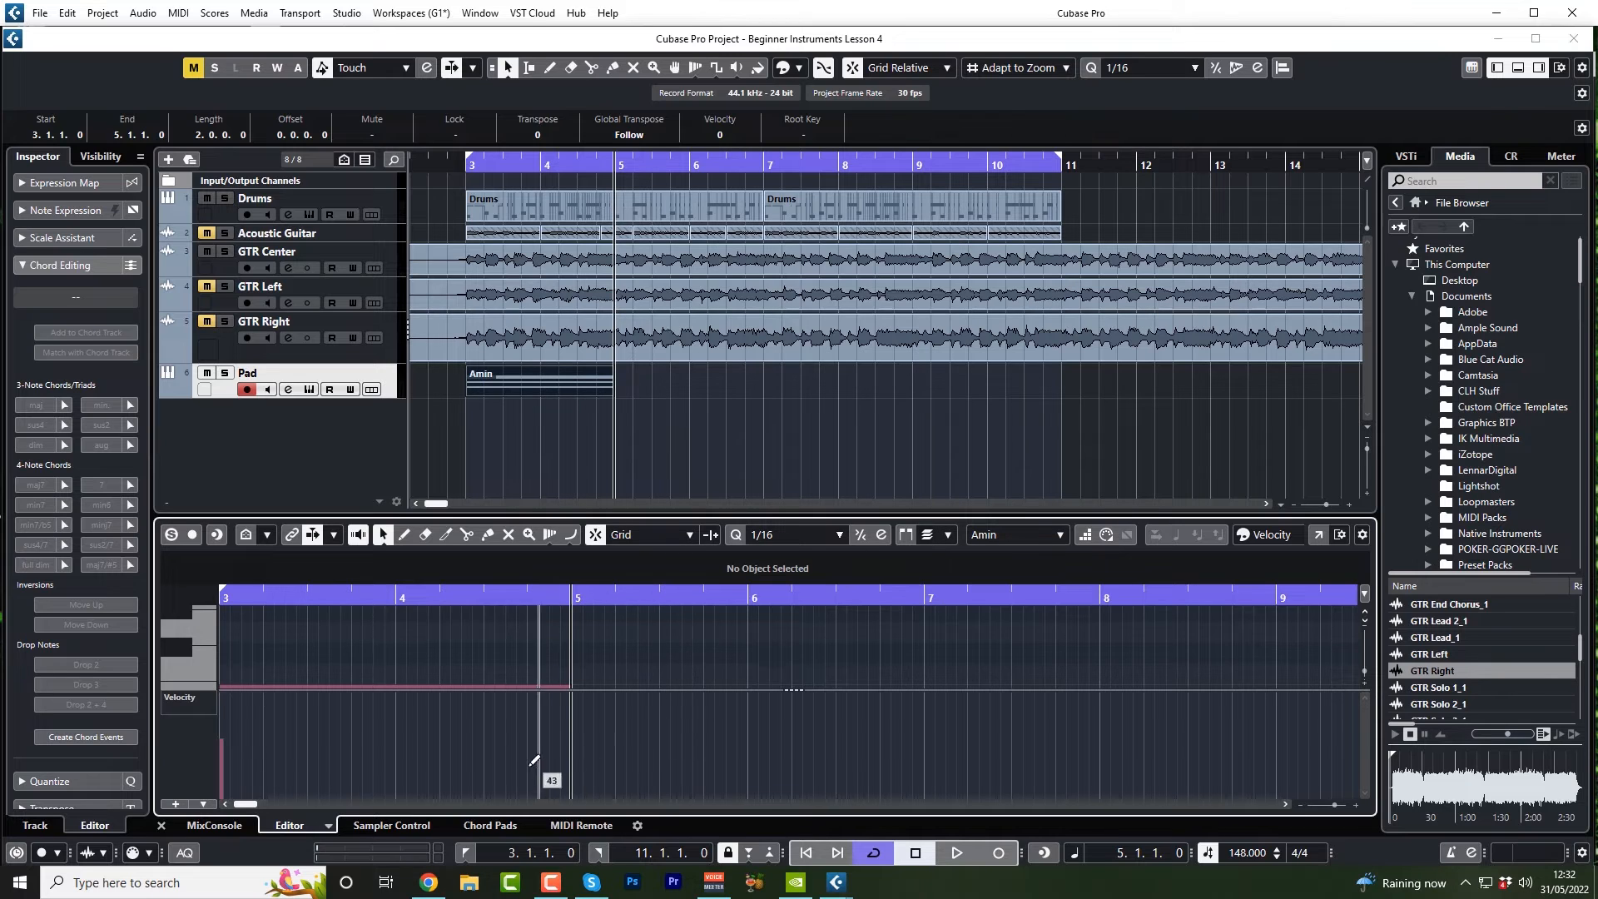
- Audition the F chord pad, place it on the Pad track at bar 5, and extend the part to bar 7
click(489, 826)
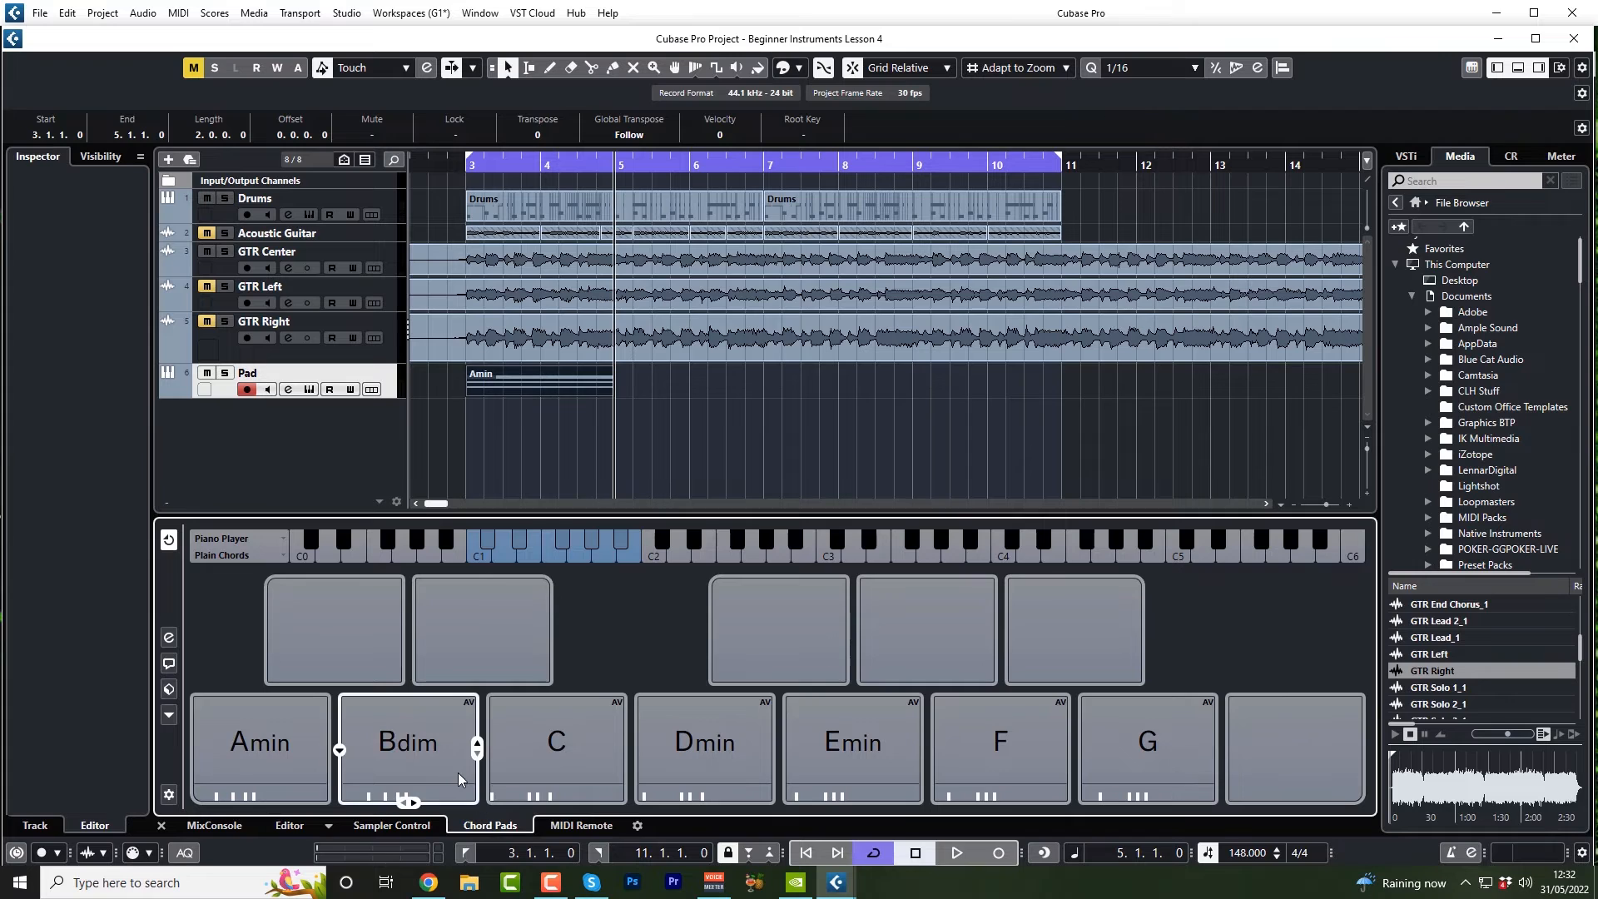
click(1005, 729)
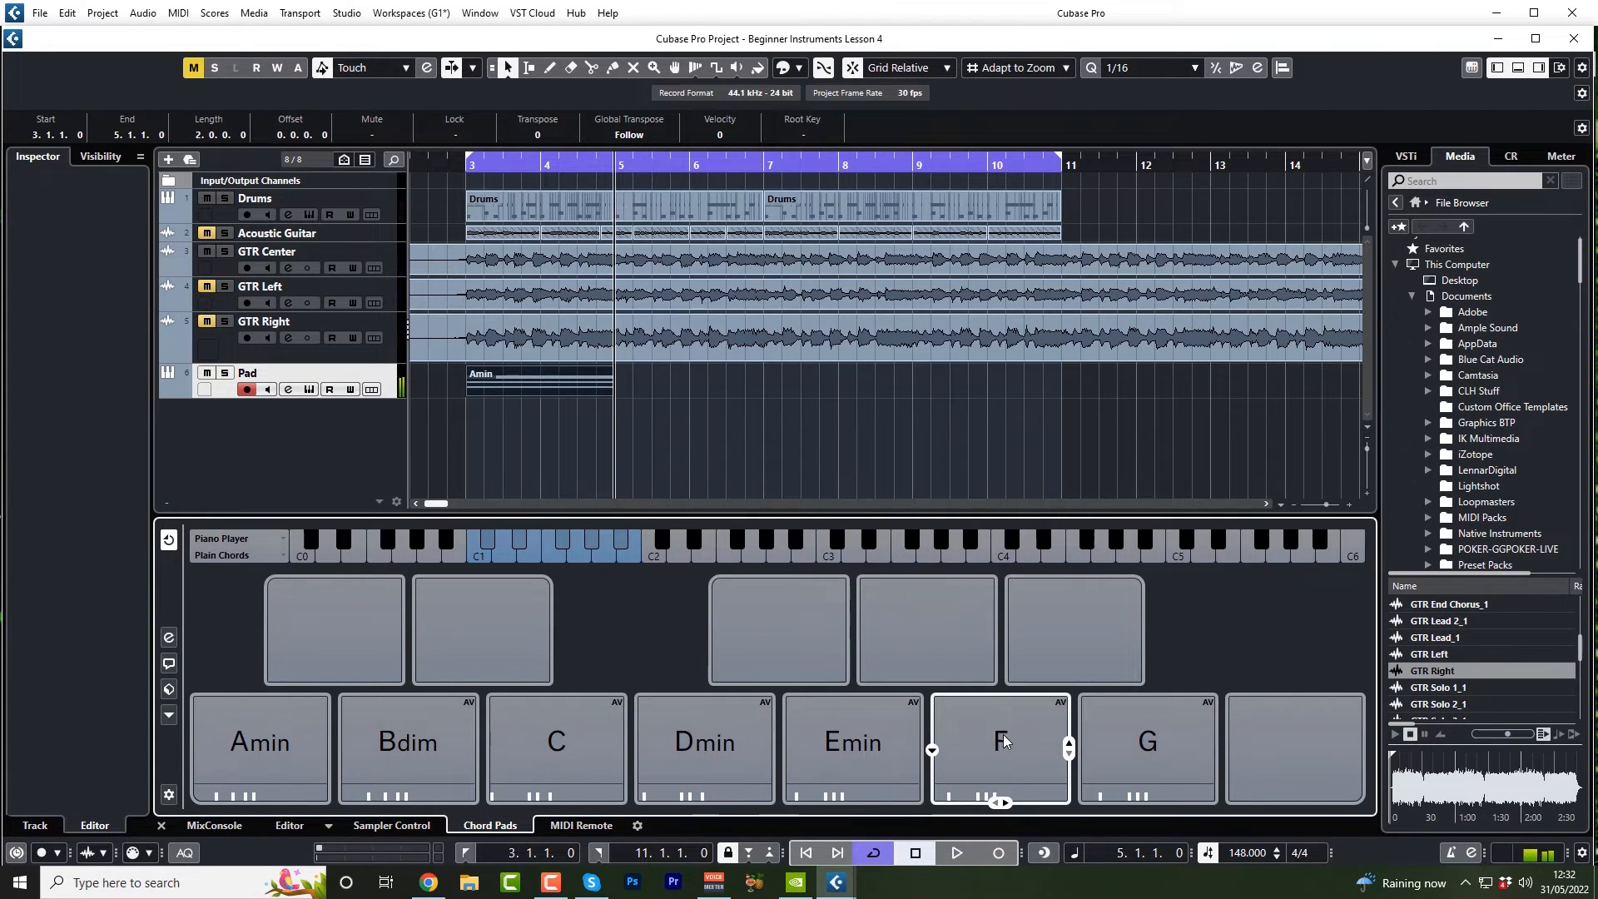
click(1006, 729)
drag(628, 376, 620, 388)
drag(687, 393, 763, 394)
- Lengthen the F part's C3, A2 and F2 notes to bar 7 in the lower-zone Key Editor
double_click(717, 378)
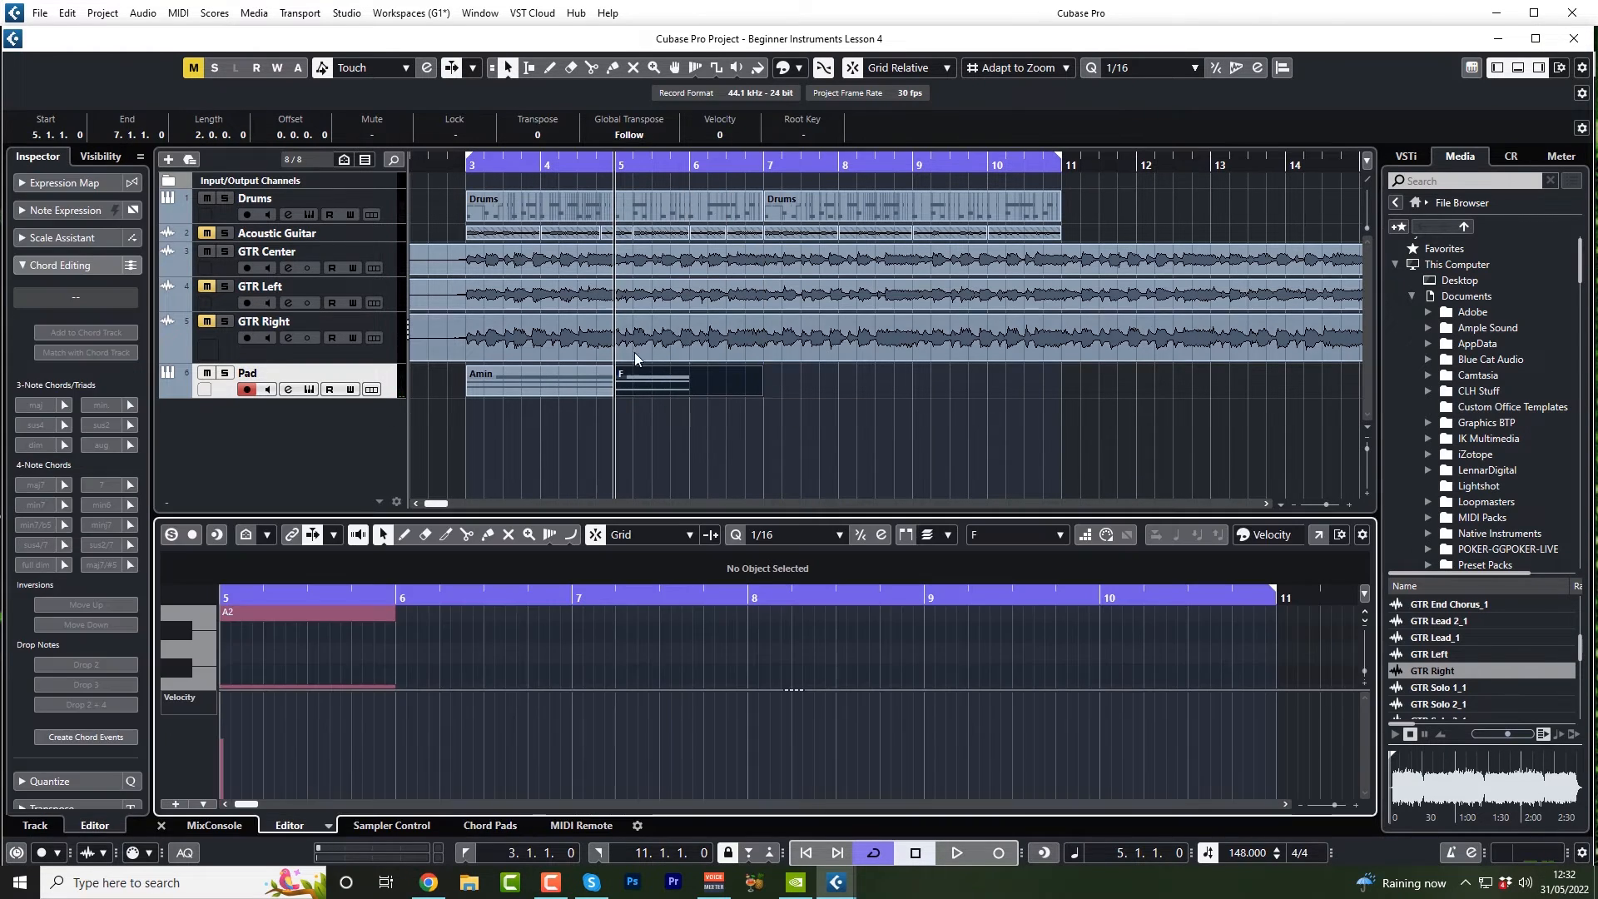
drag(666, 516, 659, 268)
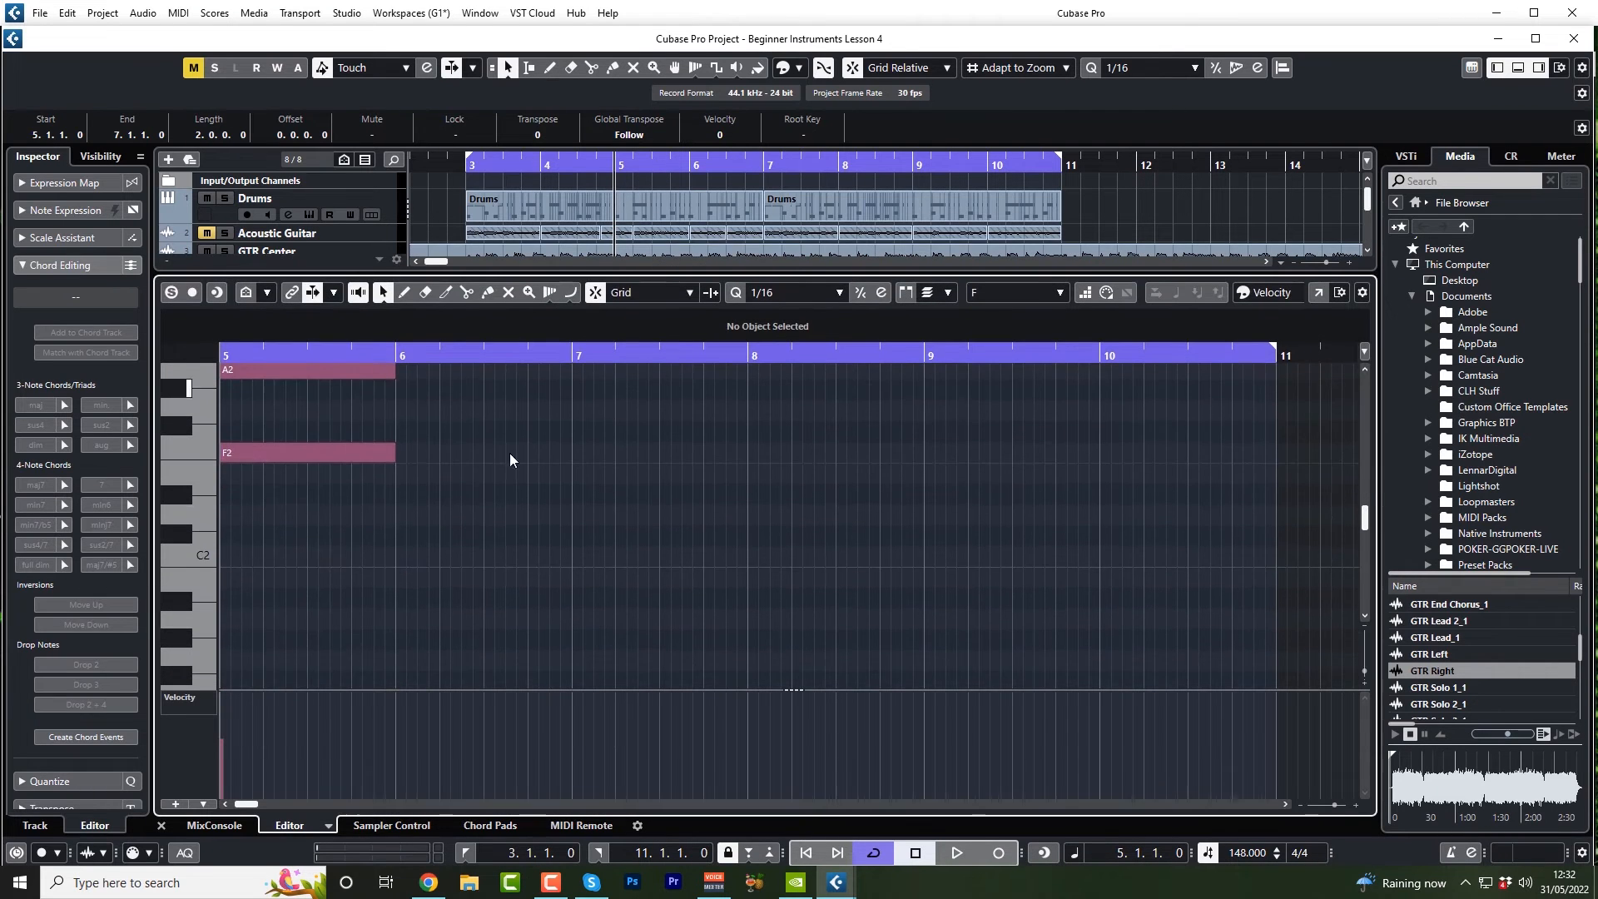
scroll(510, 453, up, 2)
drag(382, 397, 571, 595)
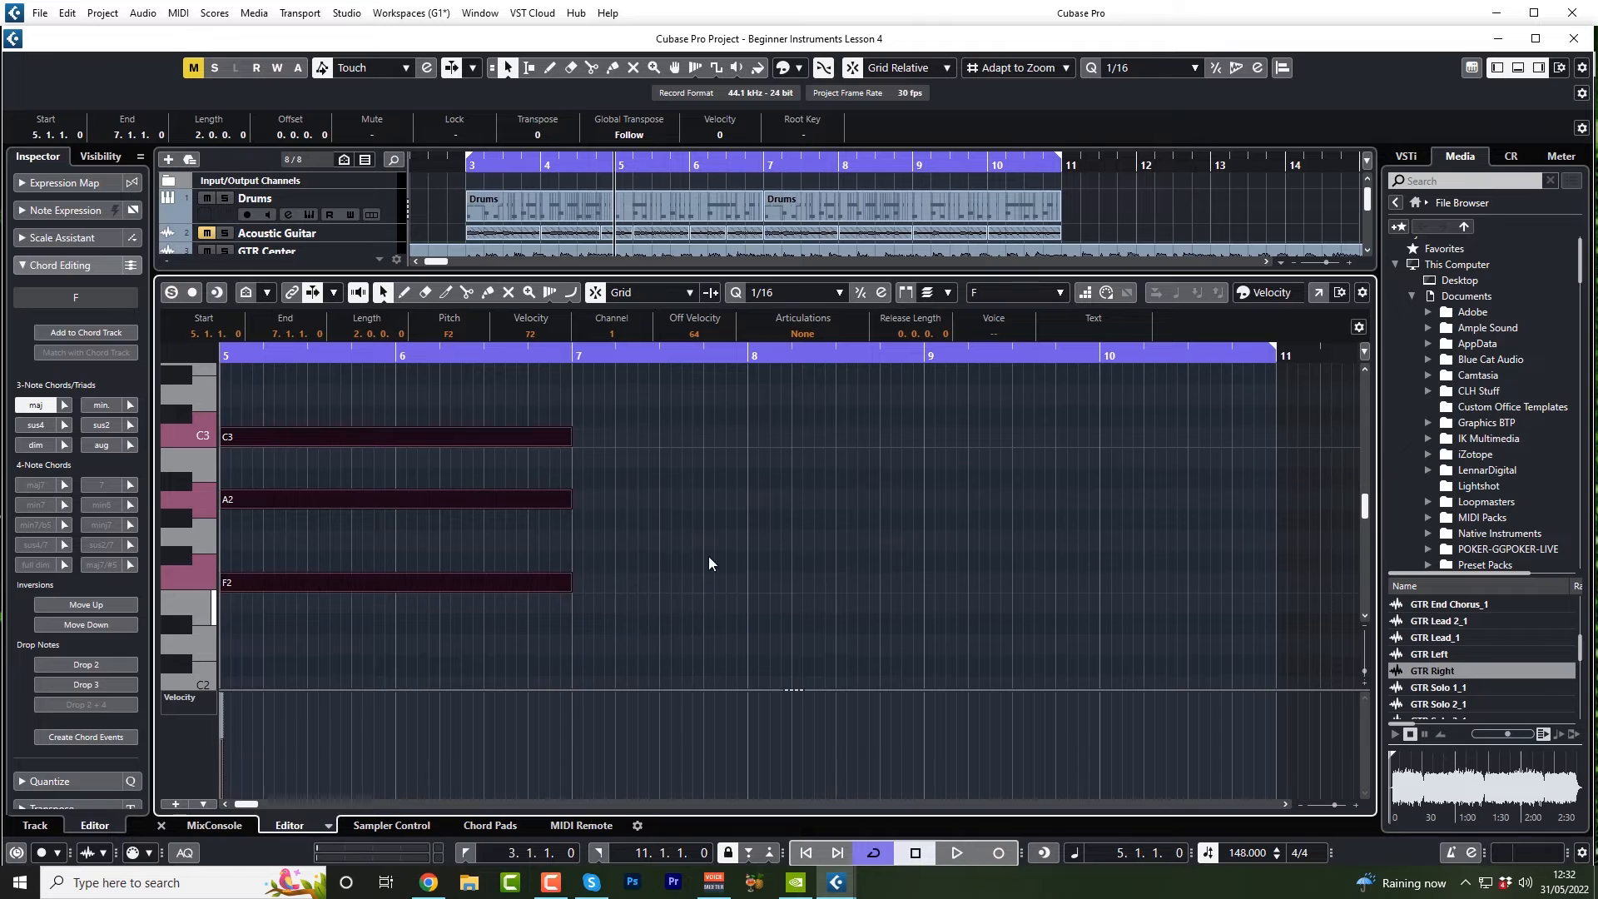
drag(732, 275, 715, 612)
- Place the C chord pad at bar 7 and the G chord pad at bar 9 on the Pad track, each as a two-bar part
click(489, 826)
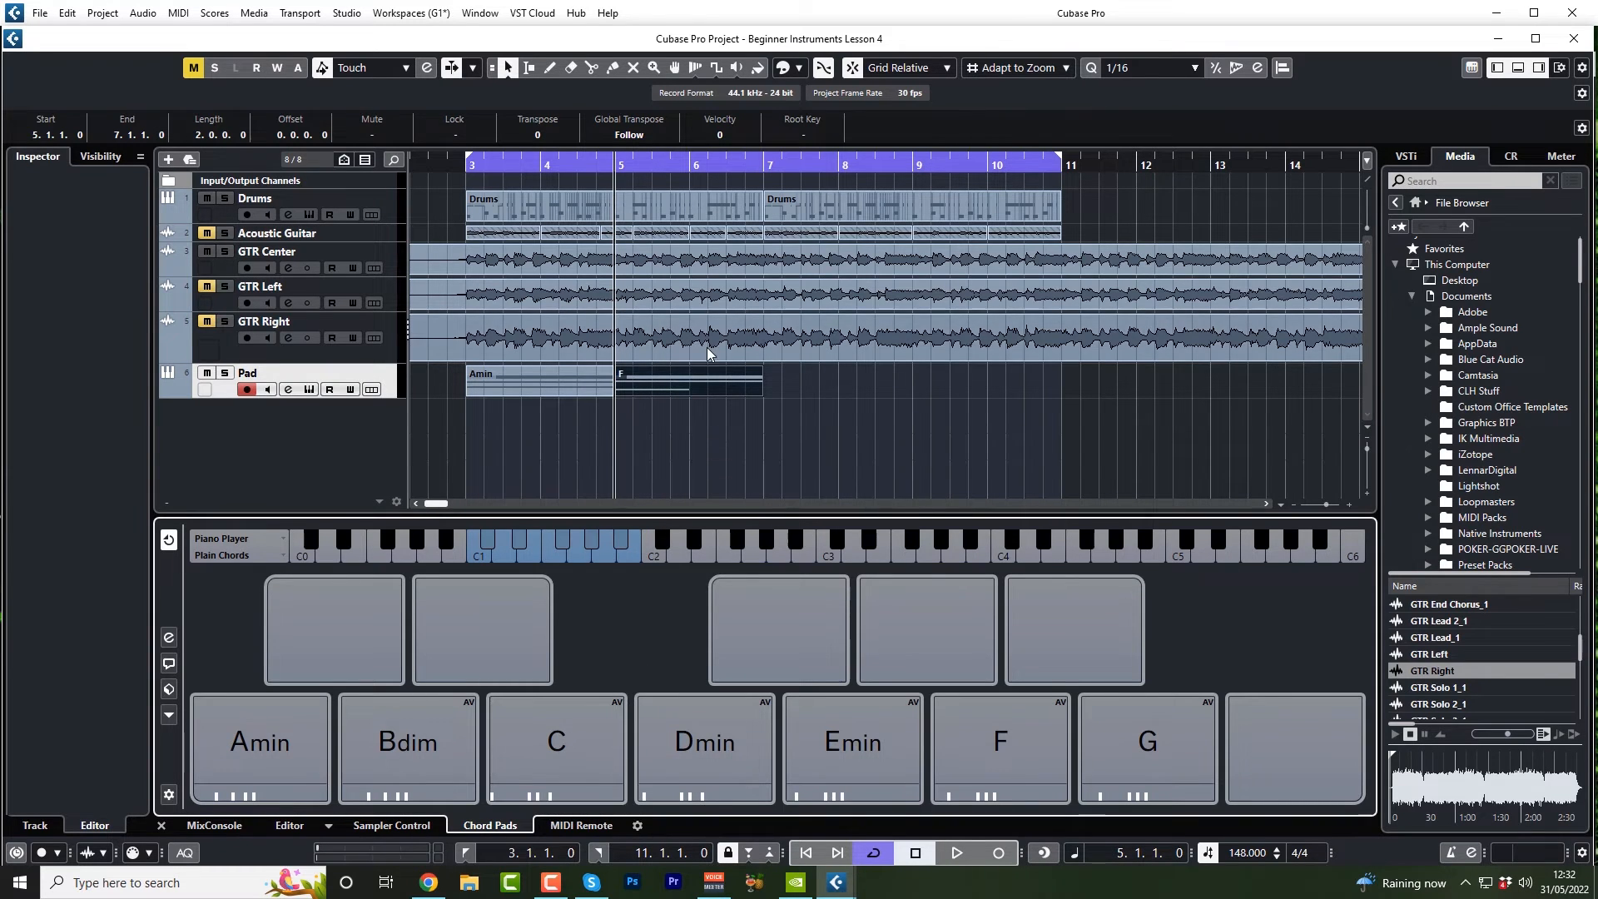
drag(560, 735, 767, 386)
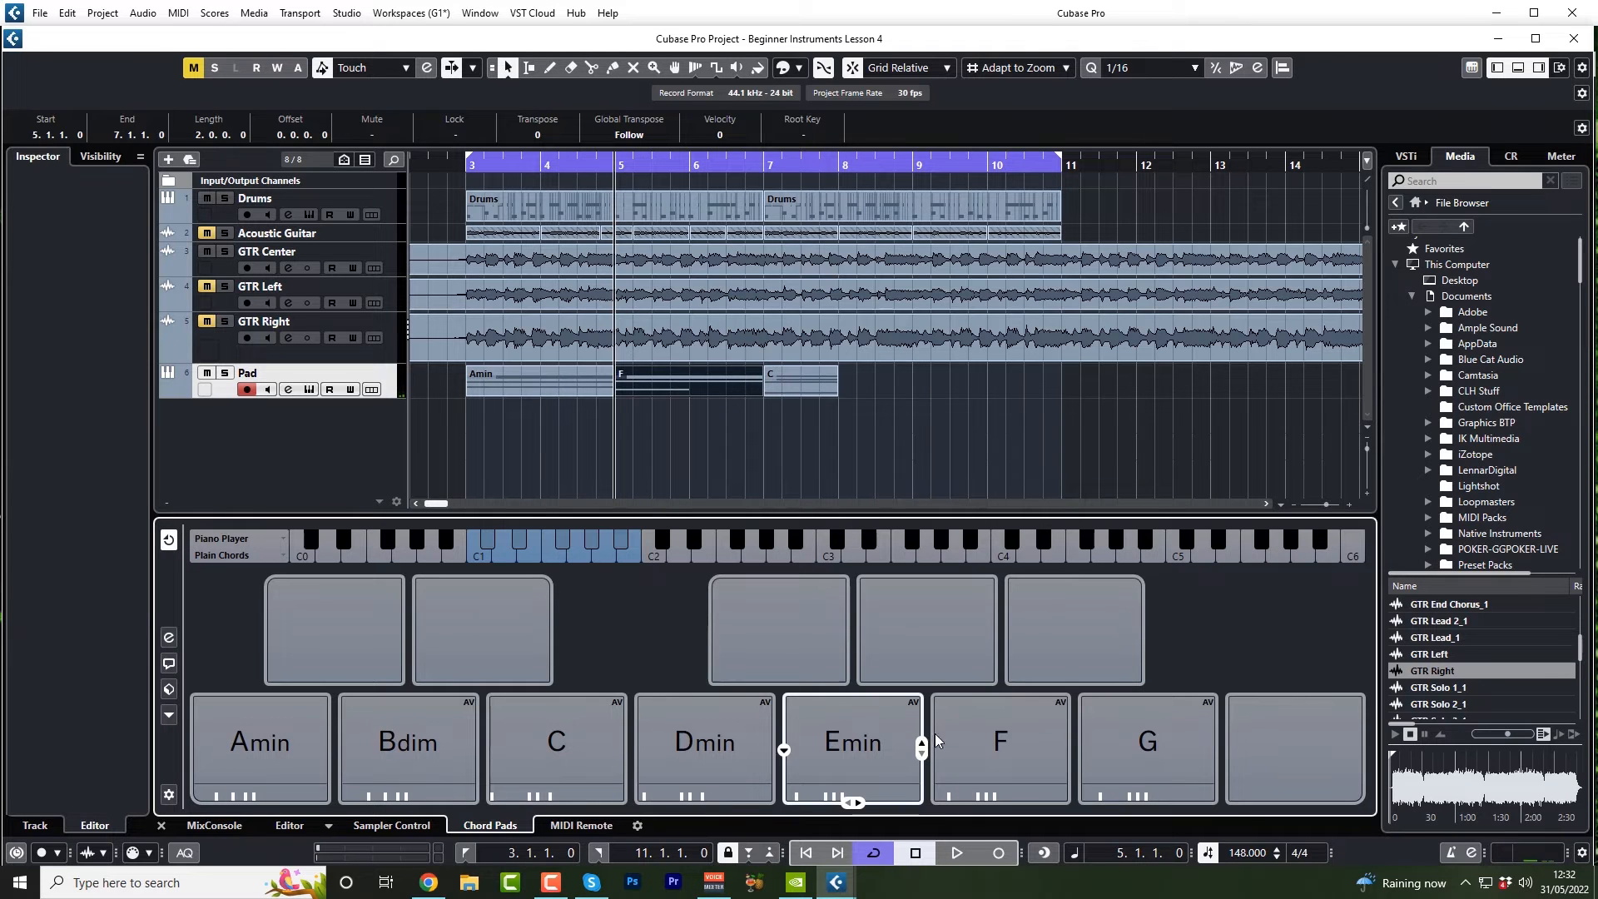
drag(1115, 739, 908, 392)
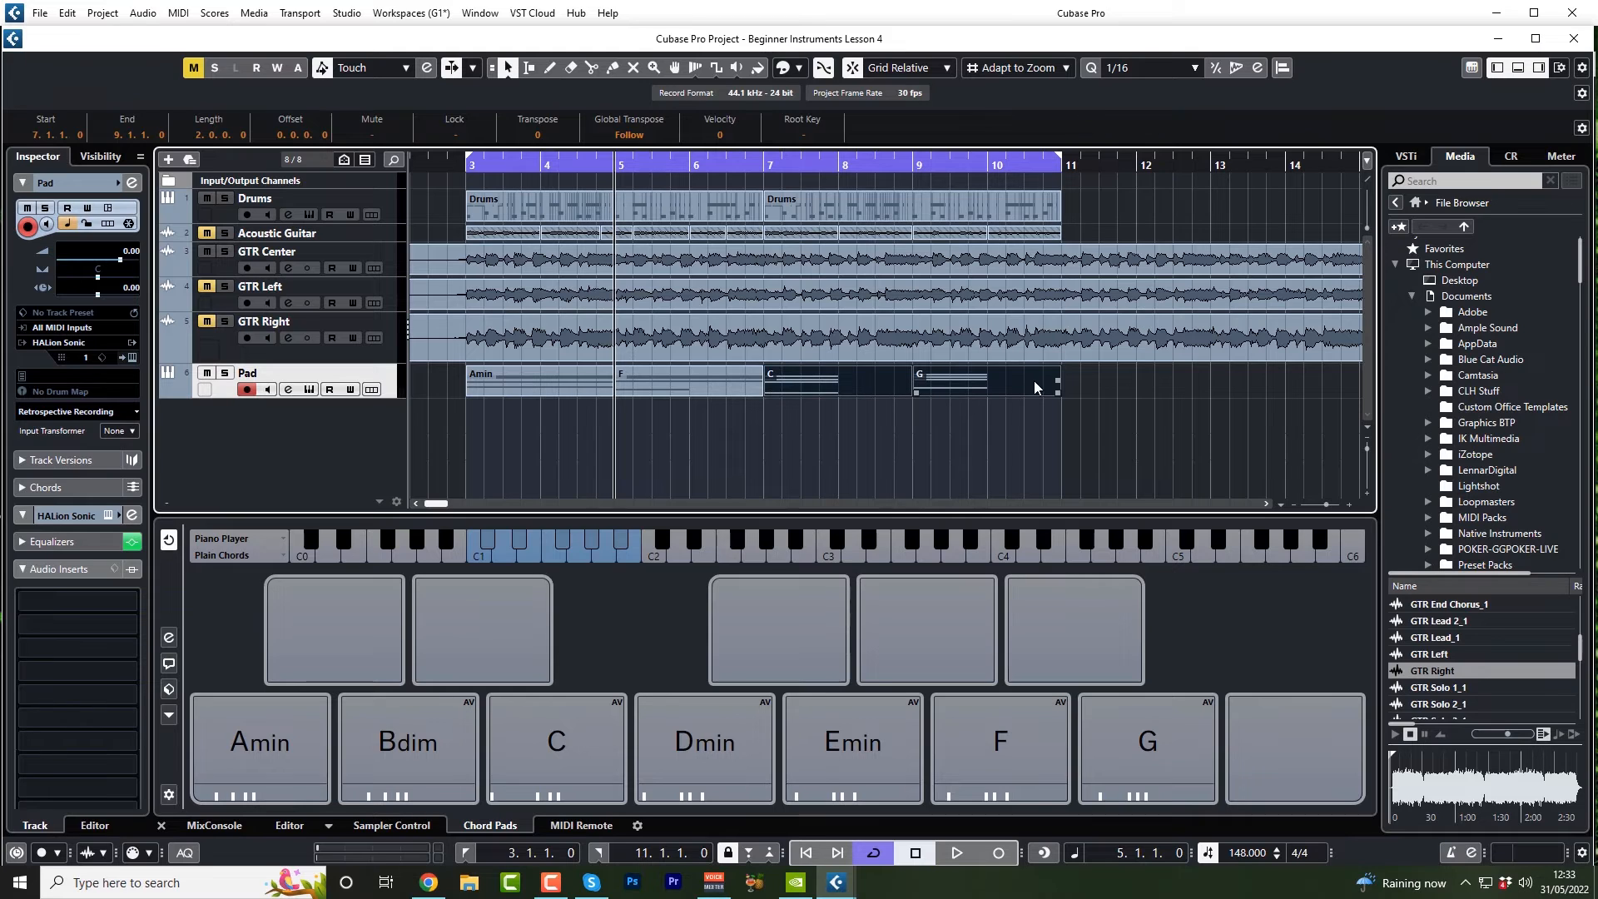
- Open the C and G parts together in the Key Editor and lengthen all their notes to two bars
double_click(882, 382)
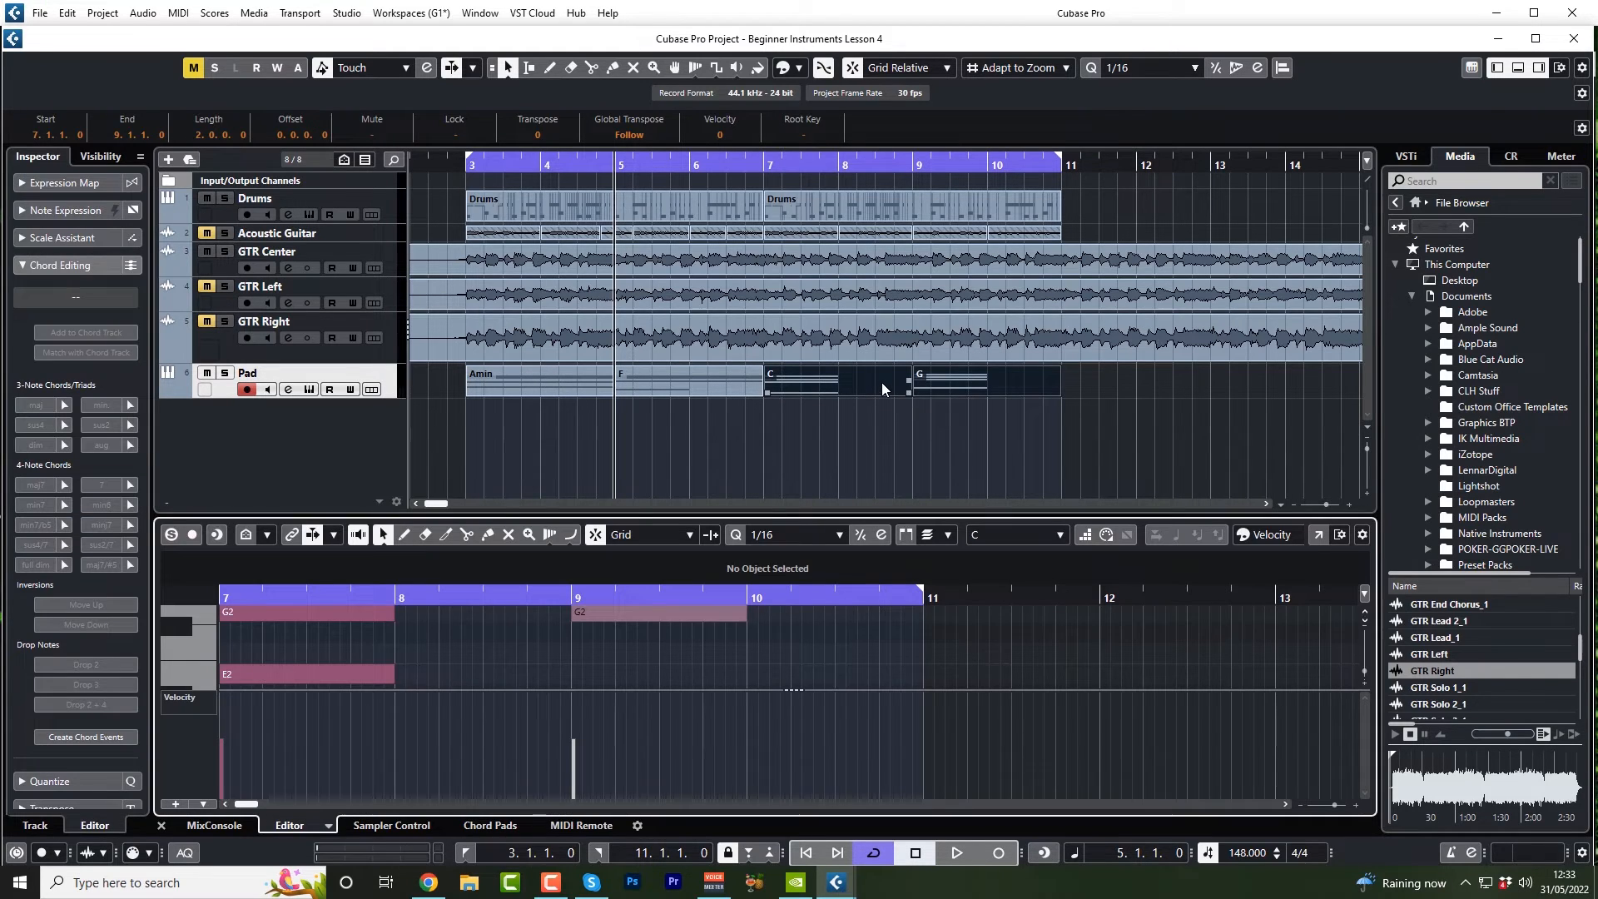
click(942, 394)
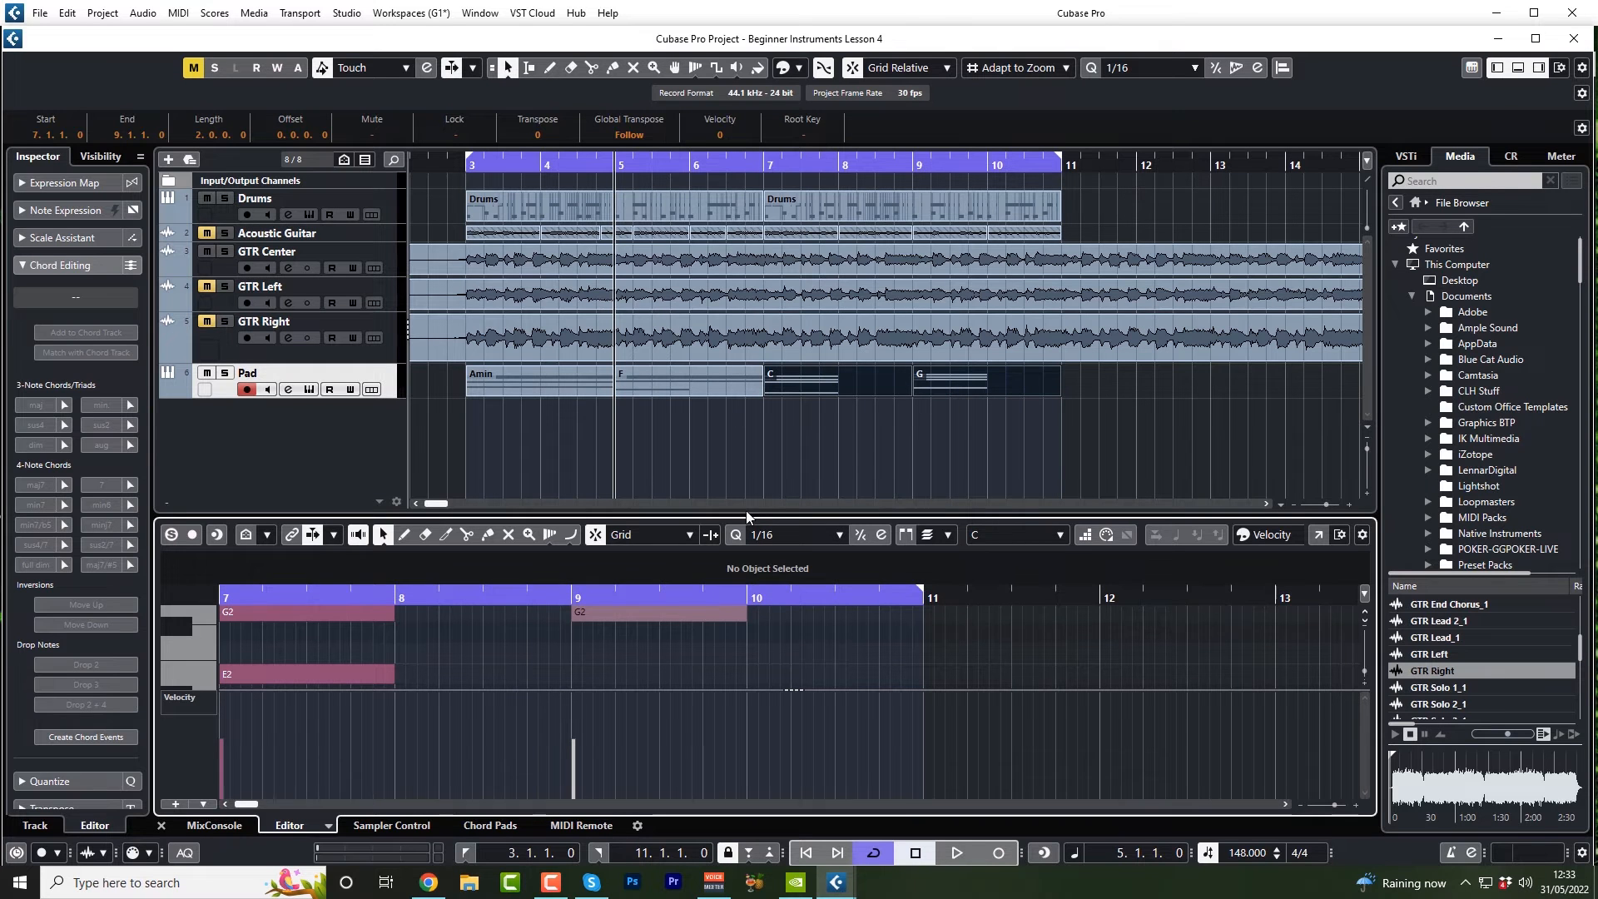
drag(753, 517, 729, 243)
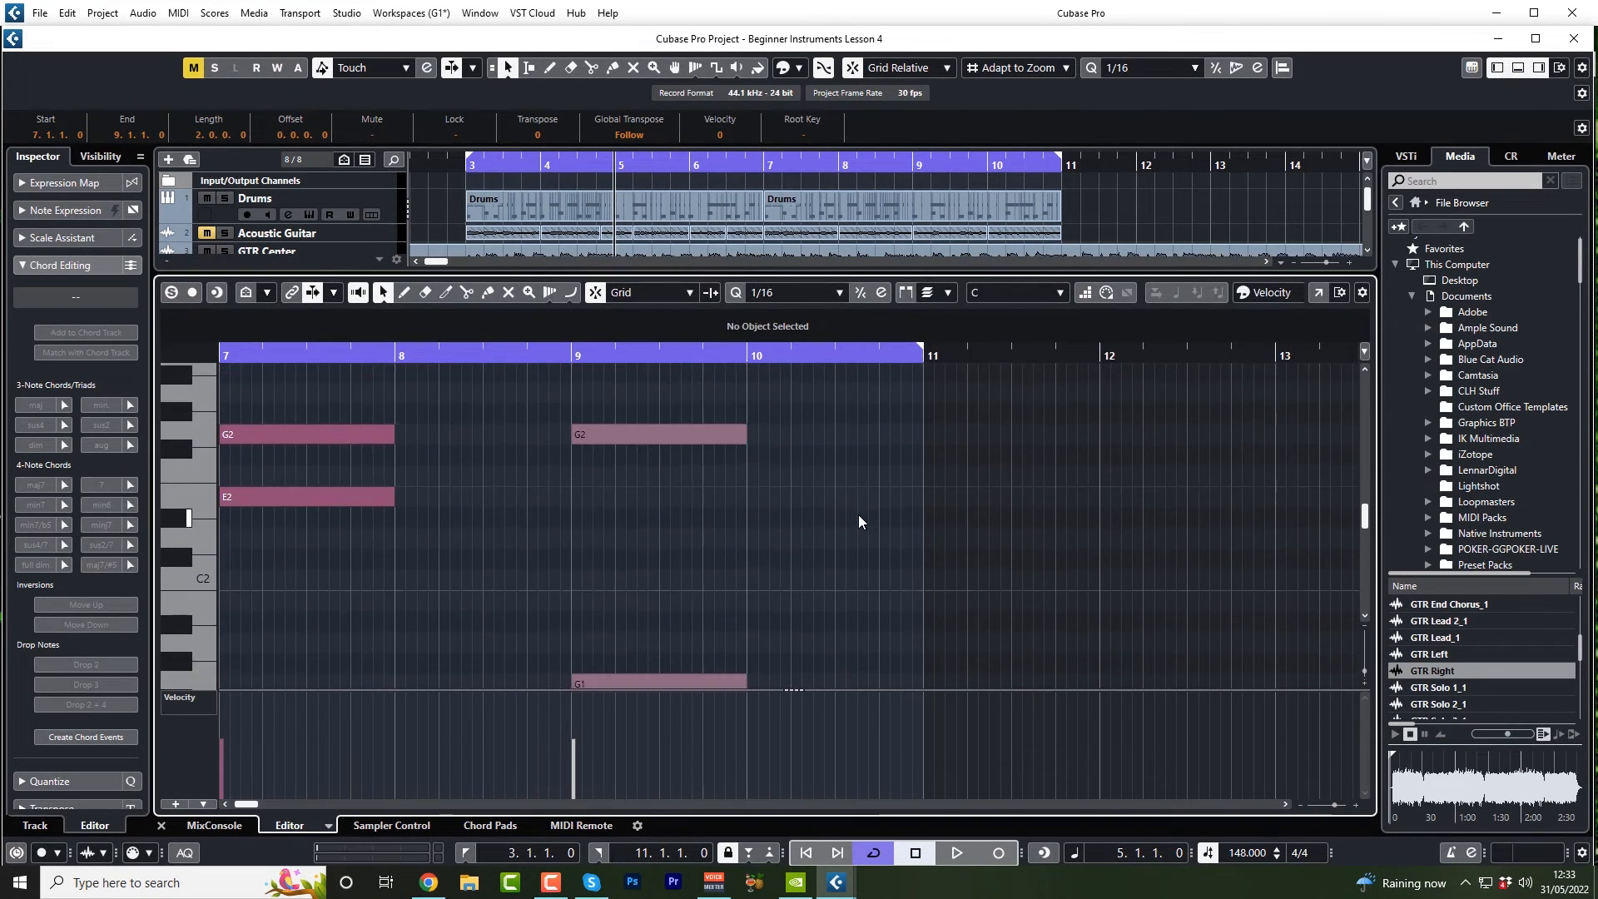
click(1317, 292)
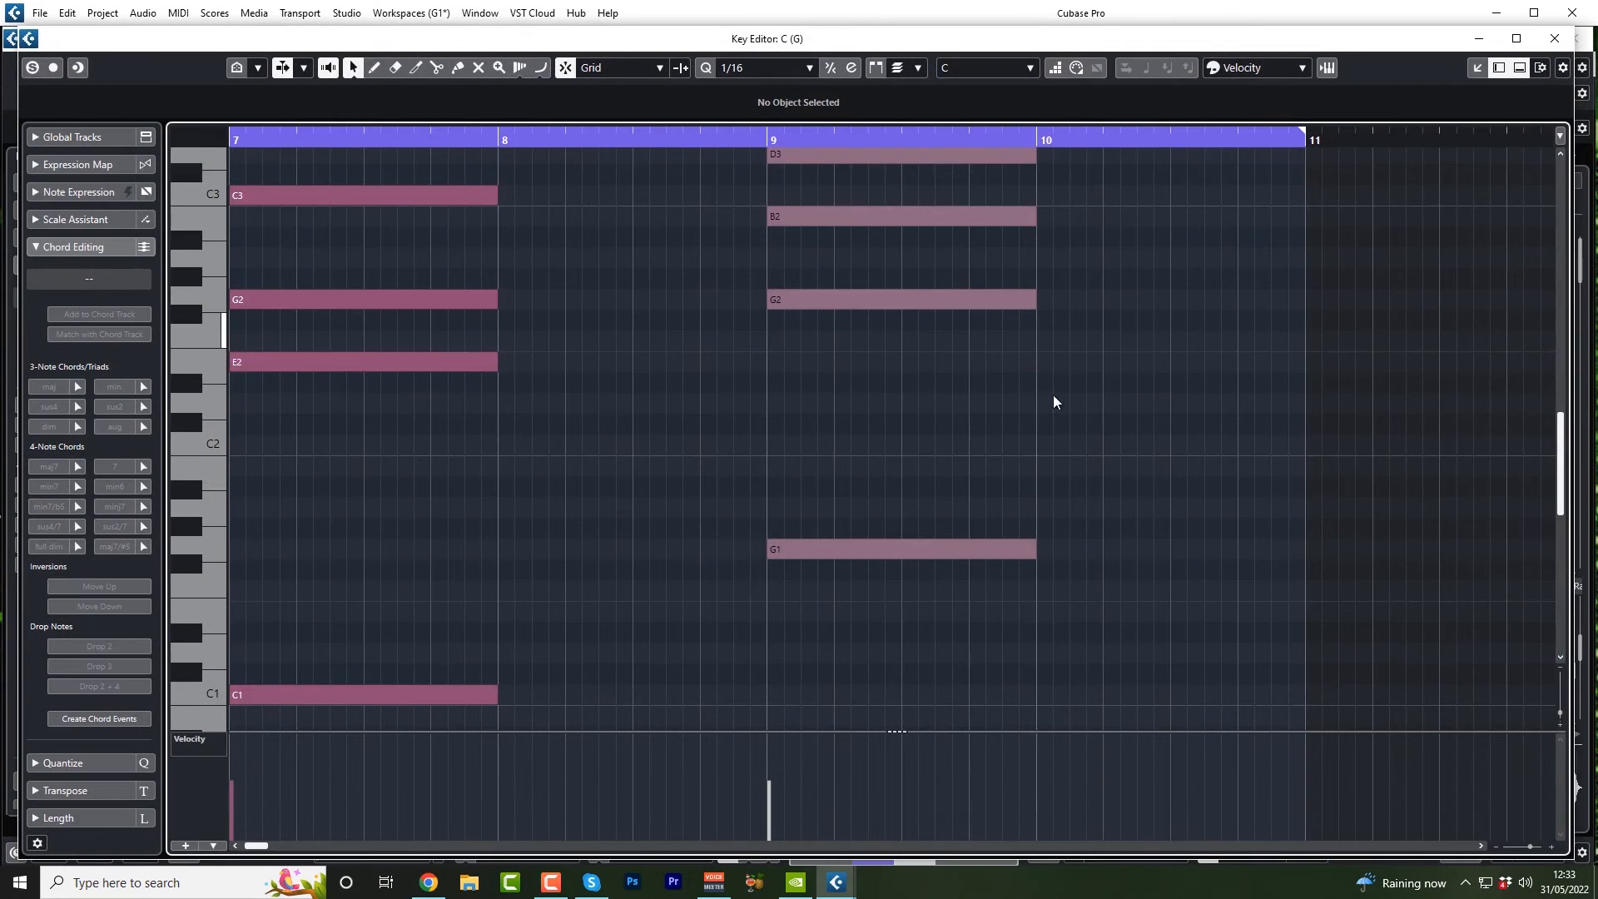
scroll(1012, 459, up, 3)
key(ctrl+a)
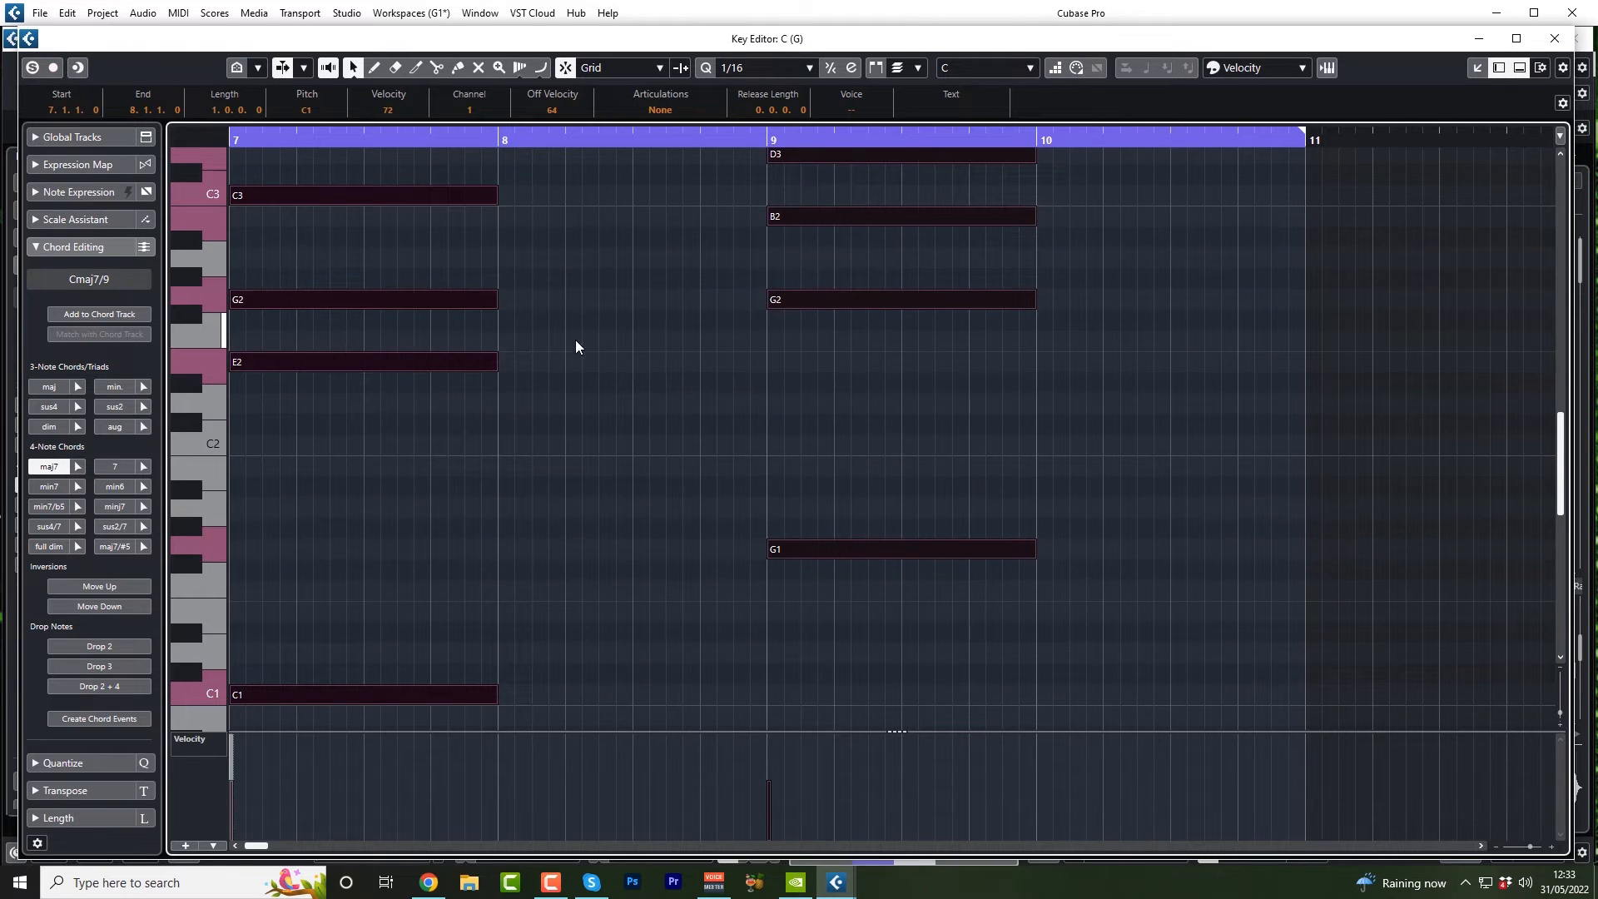
drag(498, 374, 757, 382)
click(1554, 39)
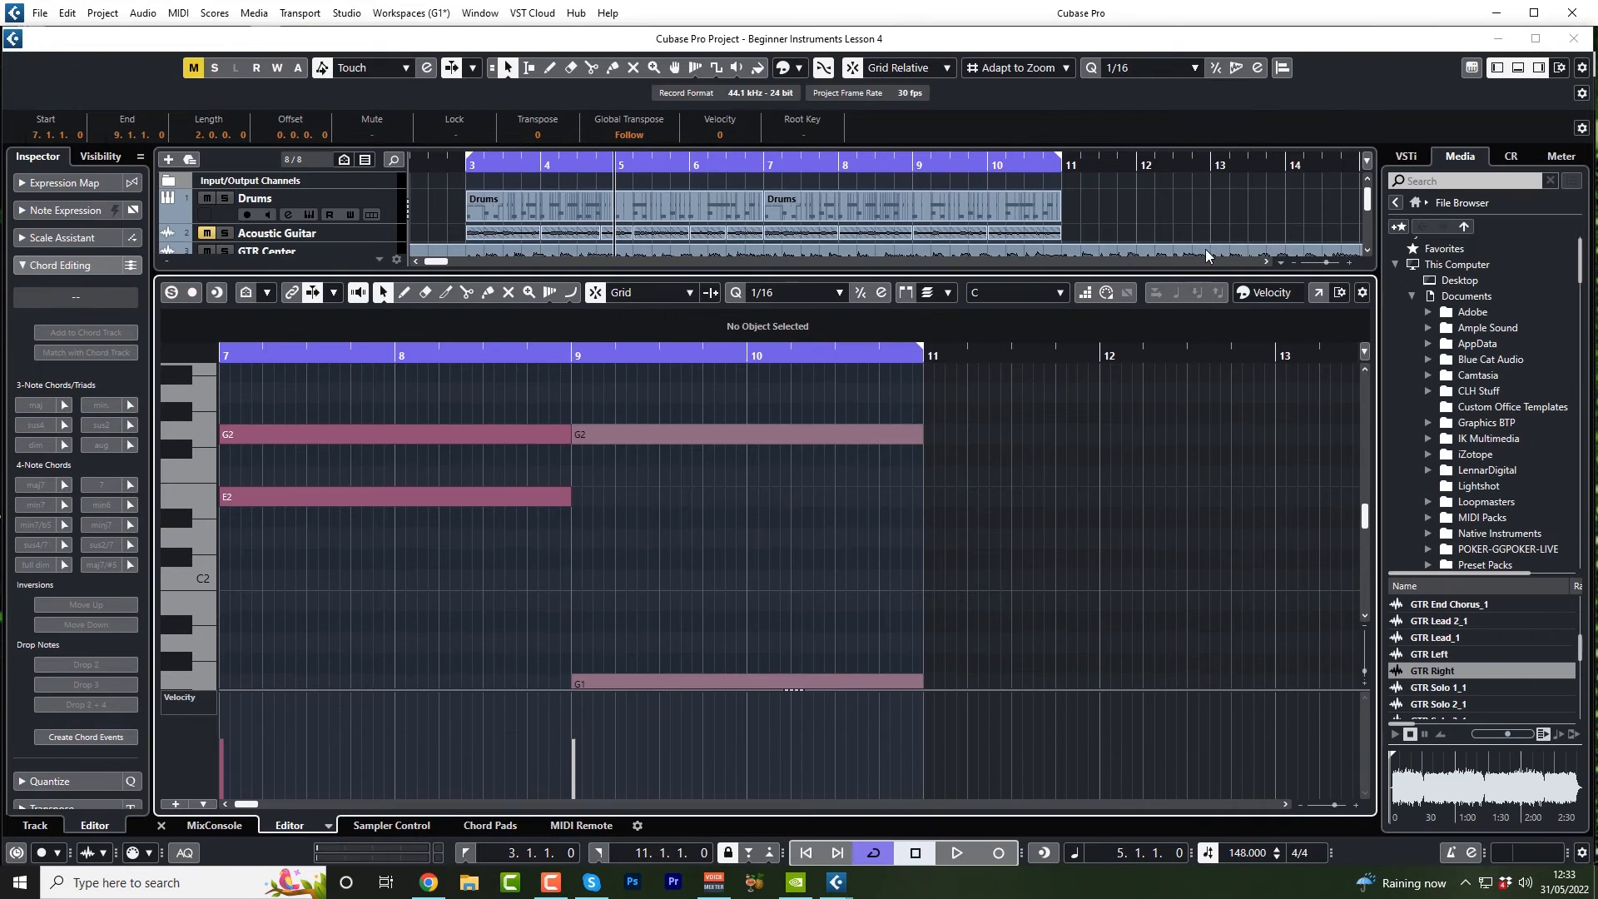
drag(1132, 268, 1132, 509)
- Play the loop from bar 3 and lower the Pad track's volume to -16.1 dB
click(463, 174)
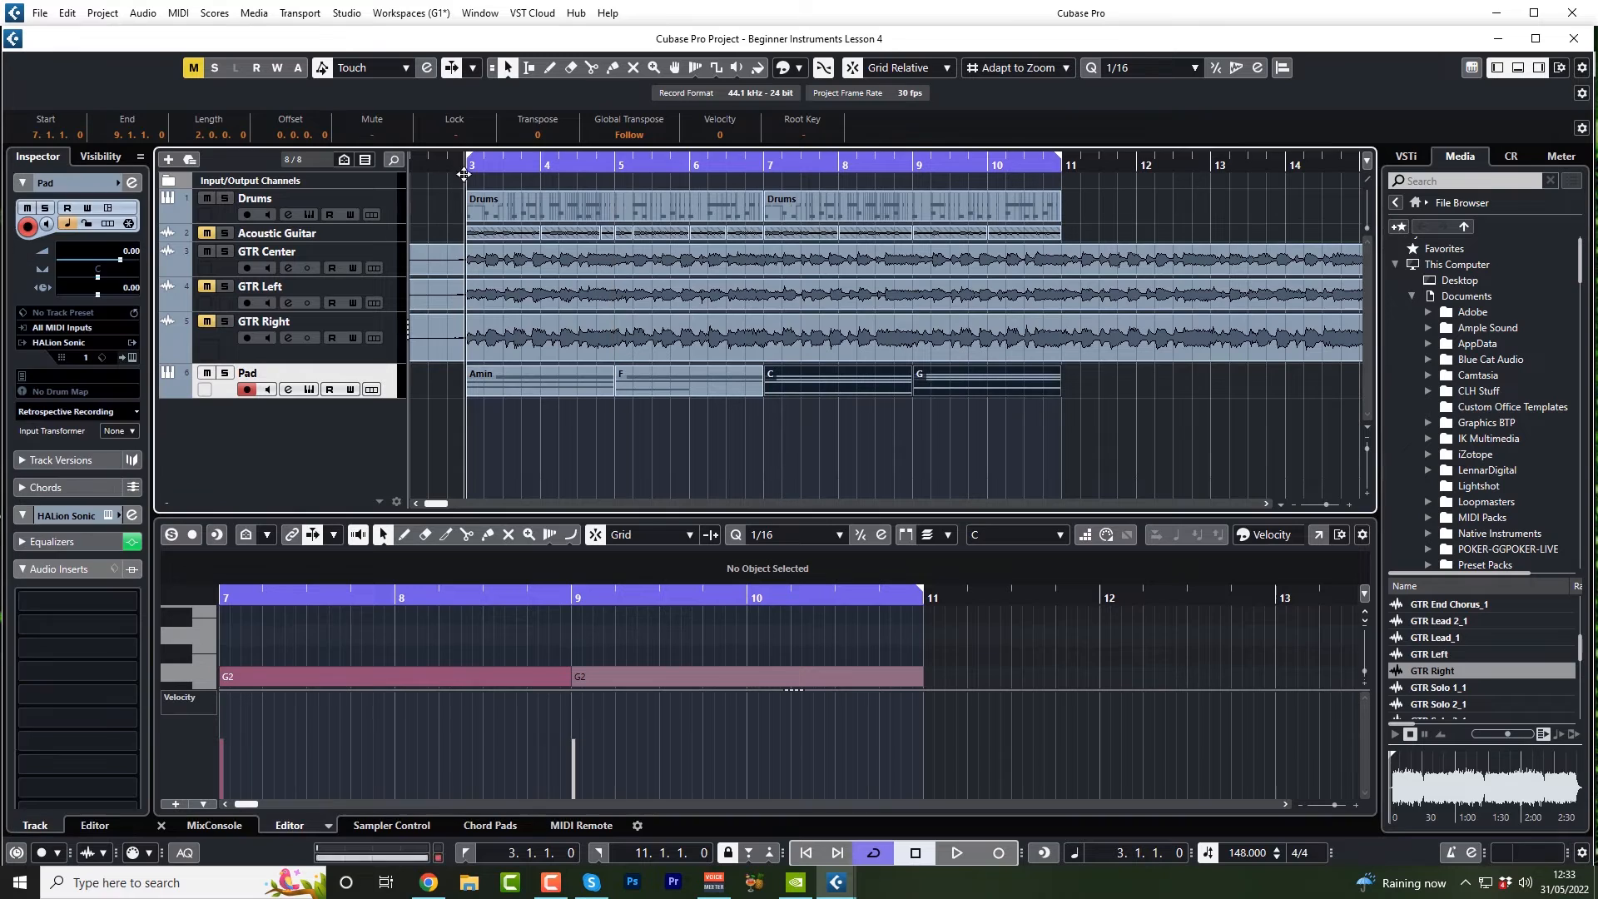
drag(131, 256, 142, 302)
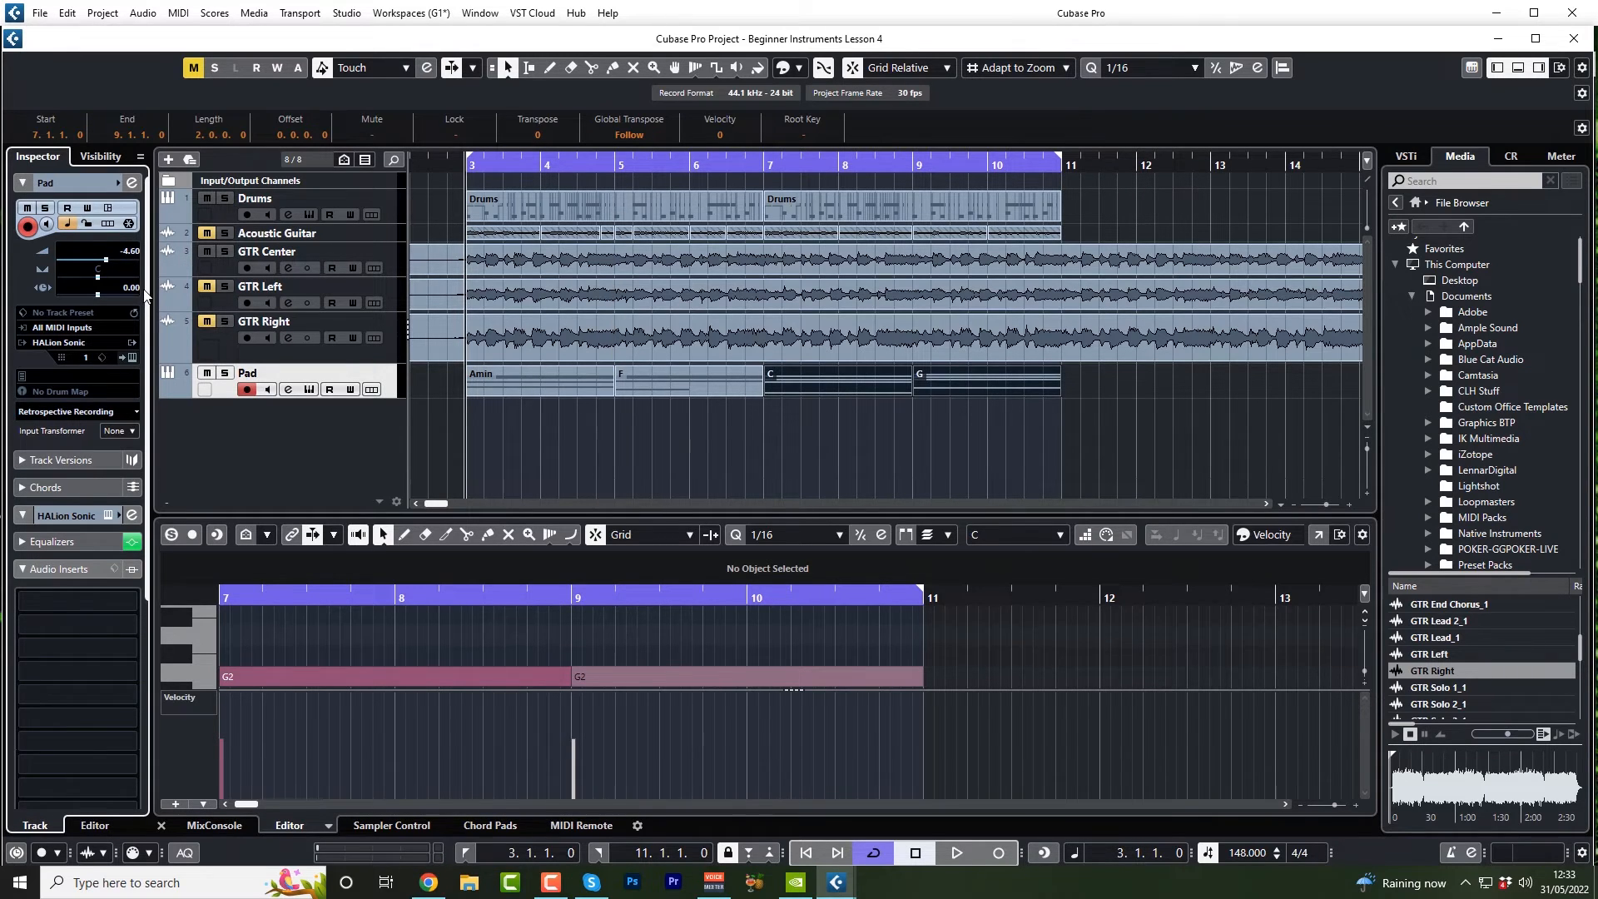
key(space)
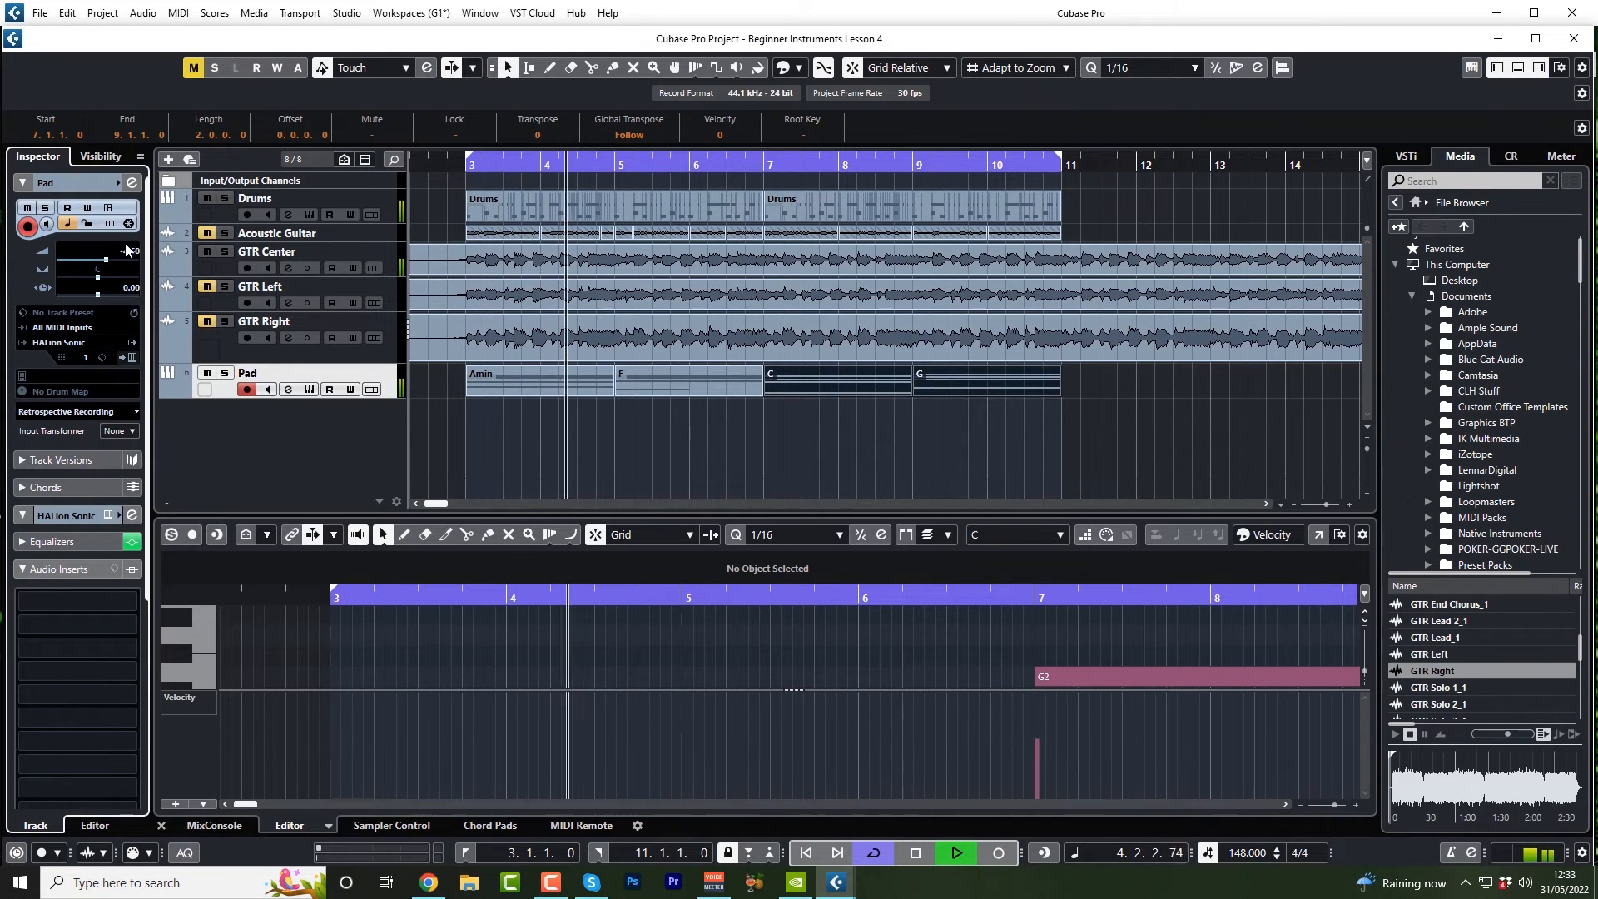
drag(130, 252, 132, 262)
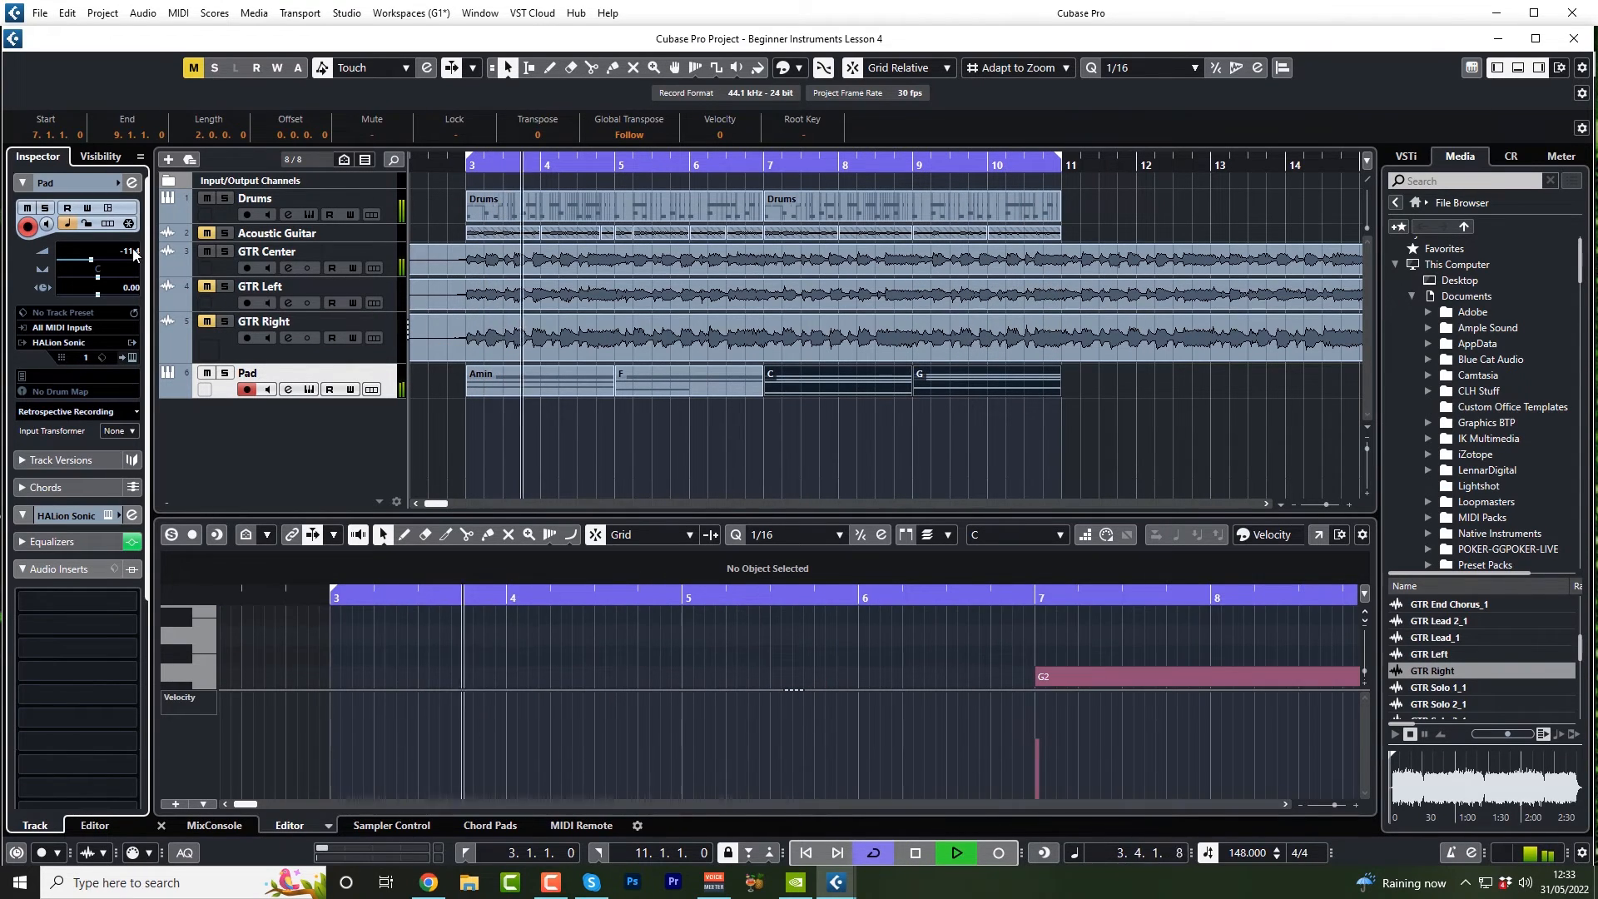
drag(132, 248, 133, 258)
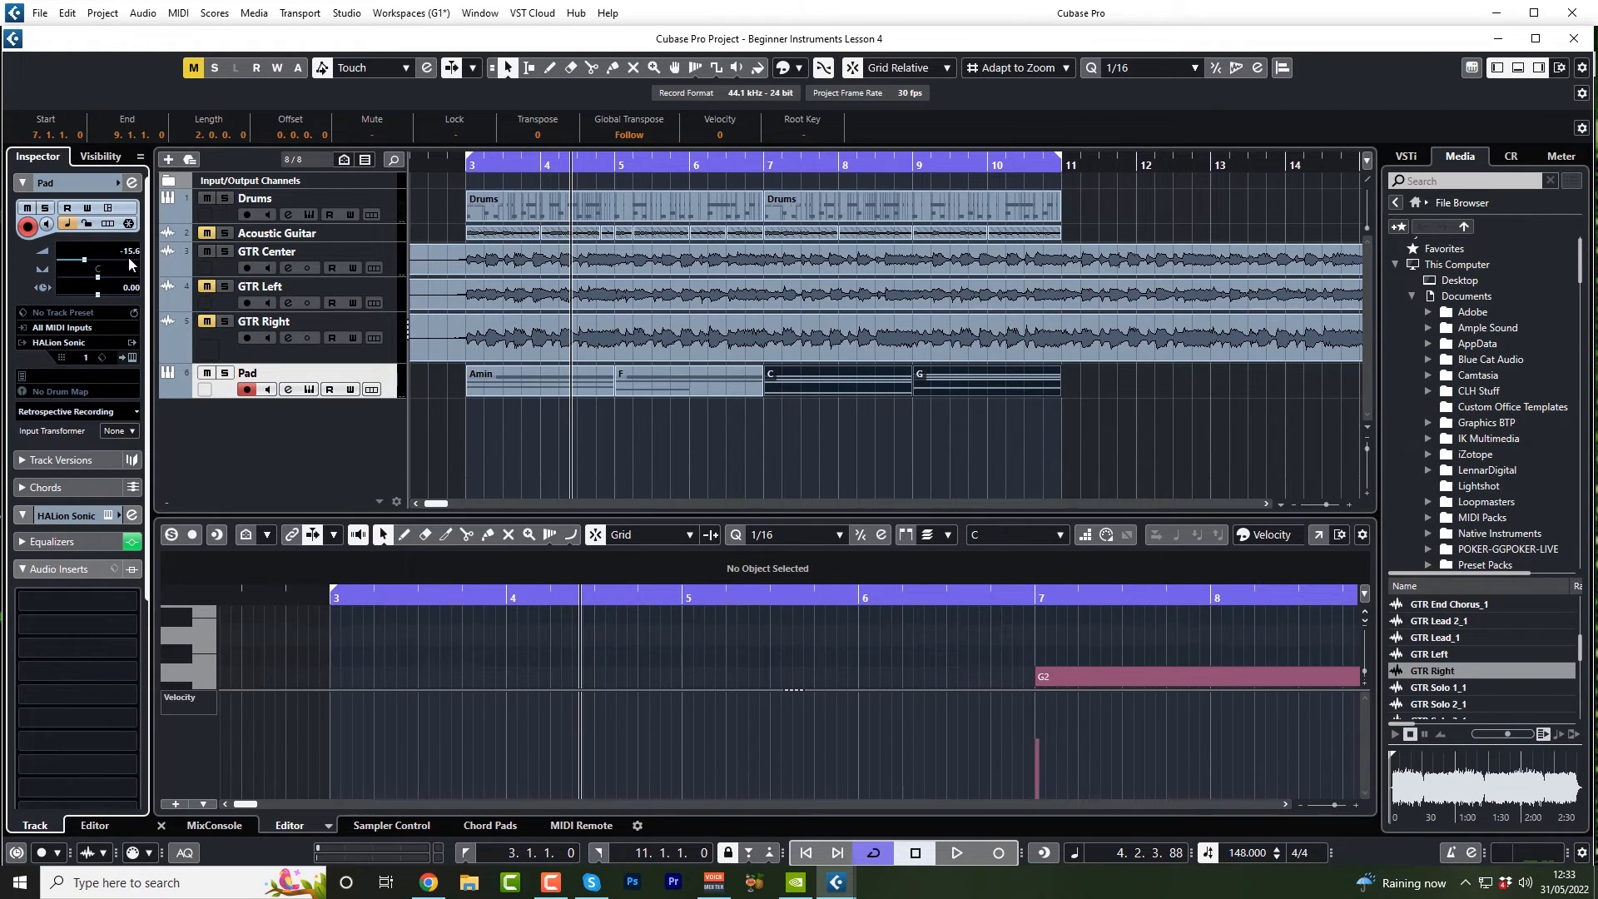
drag(129, 259, 129, 261)
- In the Pad channel's equalizer, set the low-mid band to 420.5 Hz with a -0.4 dB cut, and close the channel settings
click(286, 391)
drag(1419, 264, 848, 193)
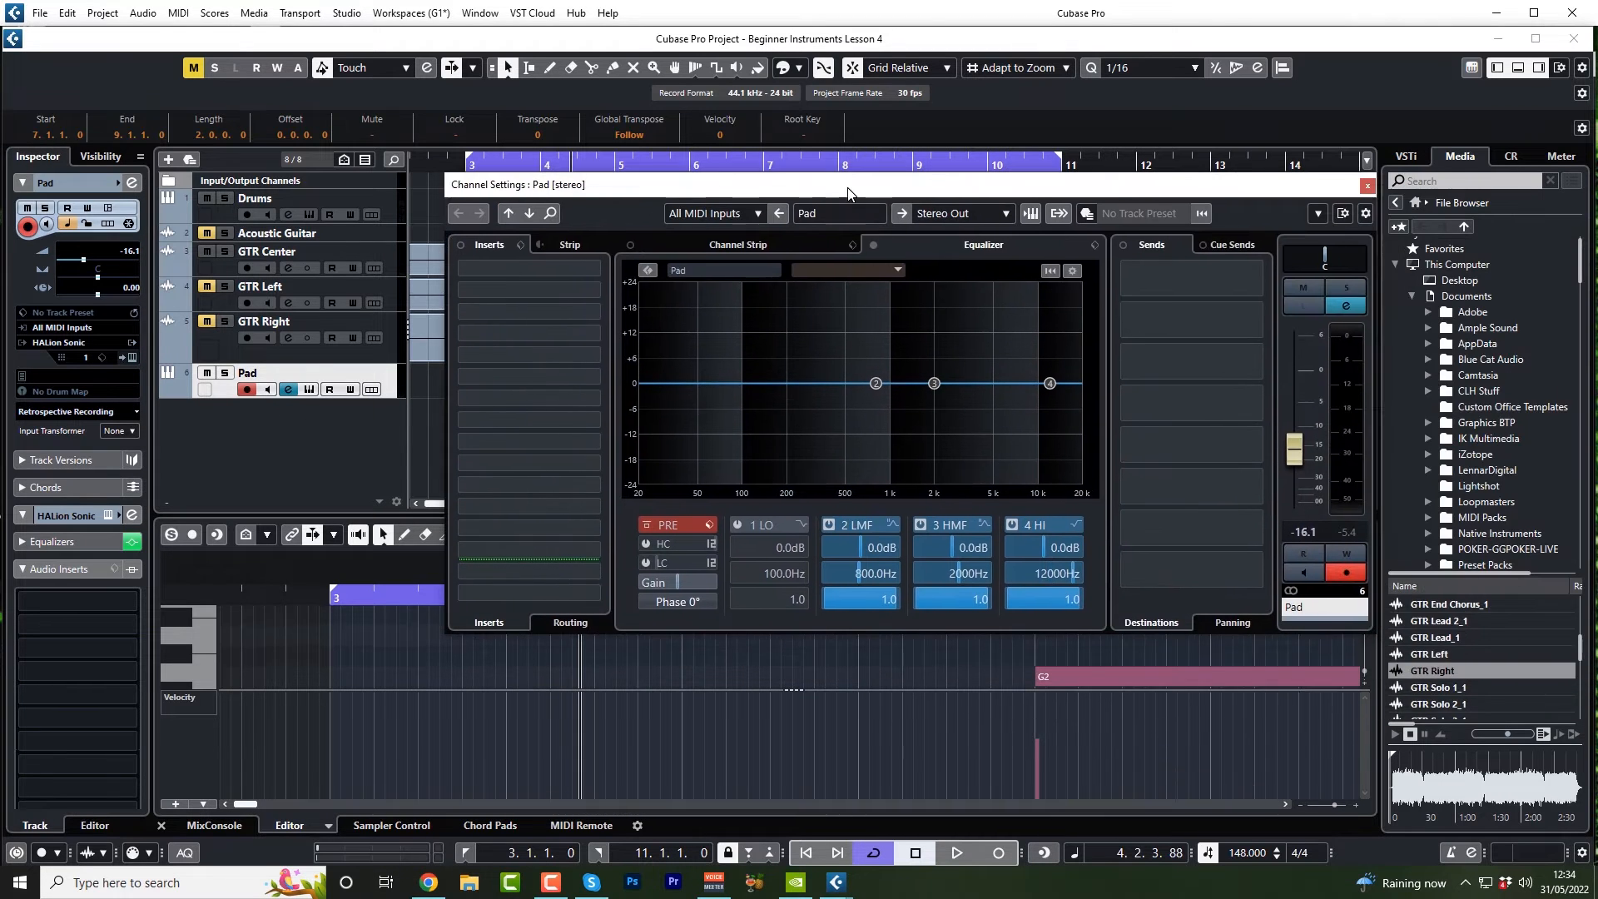
mouse_move(863, 391)
mouse_down()
mouse_move(837, 411)
mouse_move(835, 385)
mouse_up()
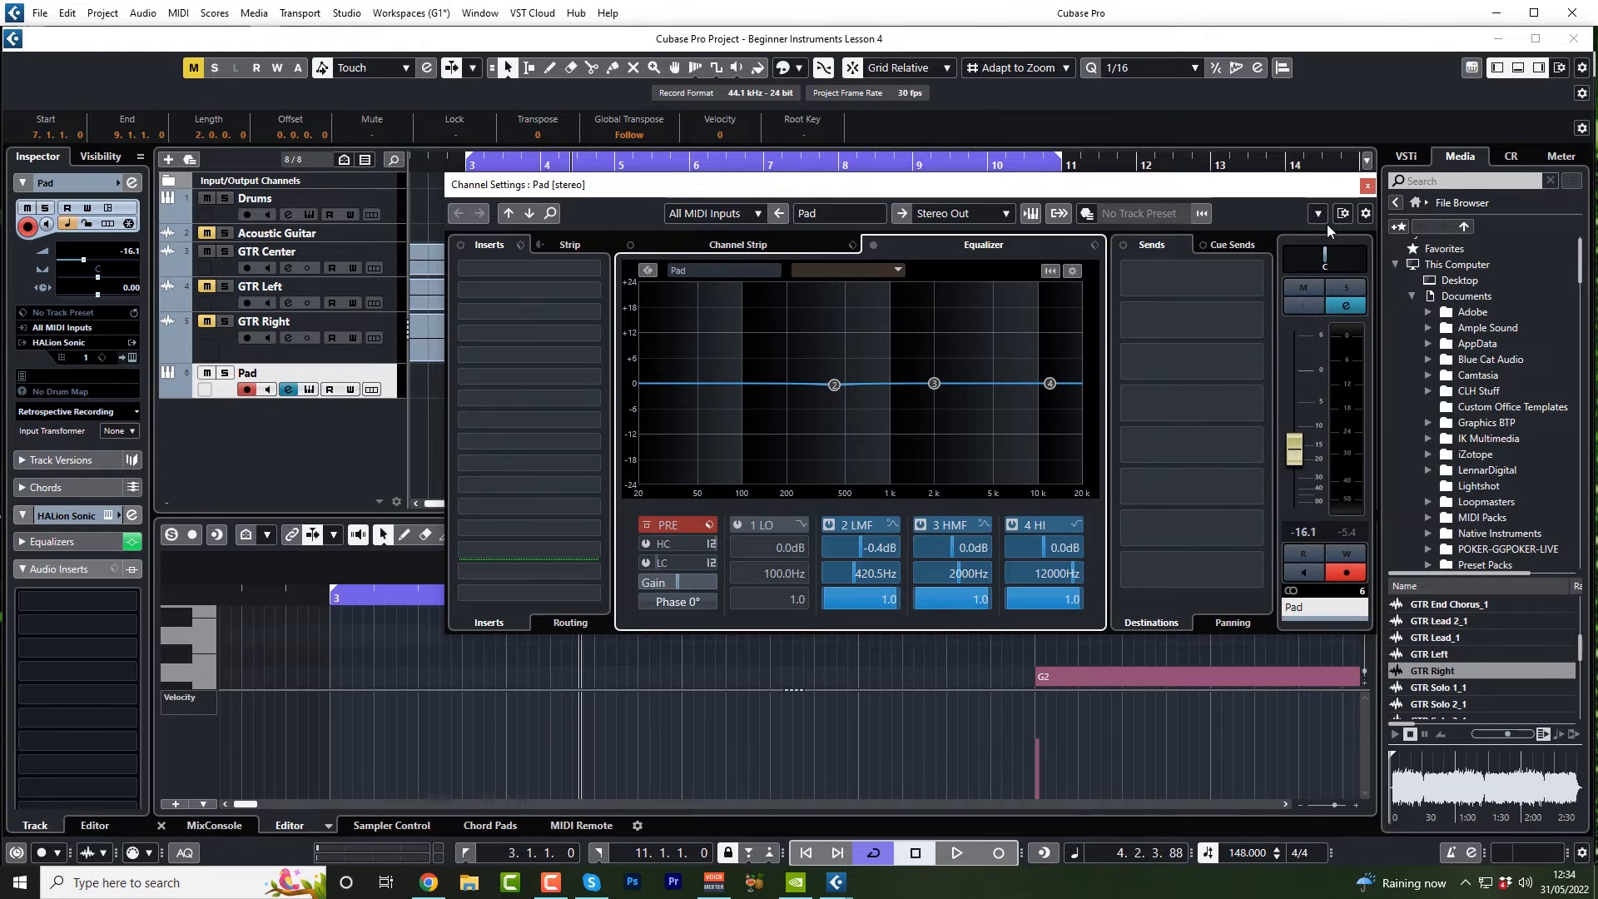
click(1367, 184)
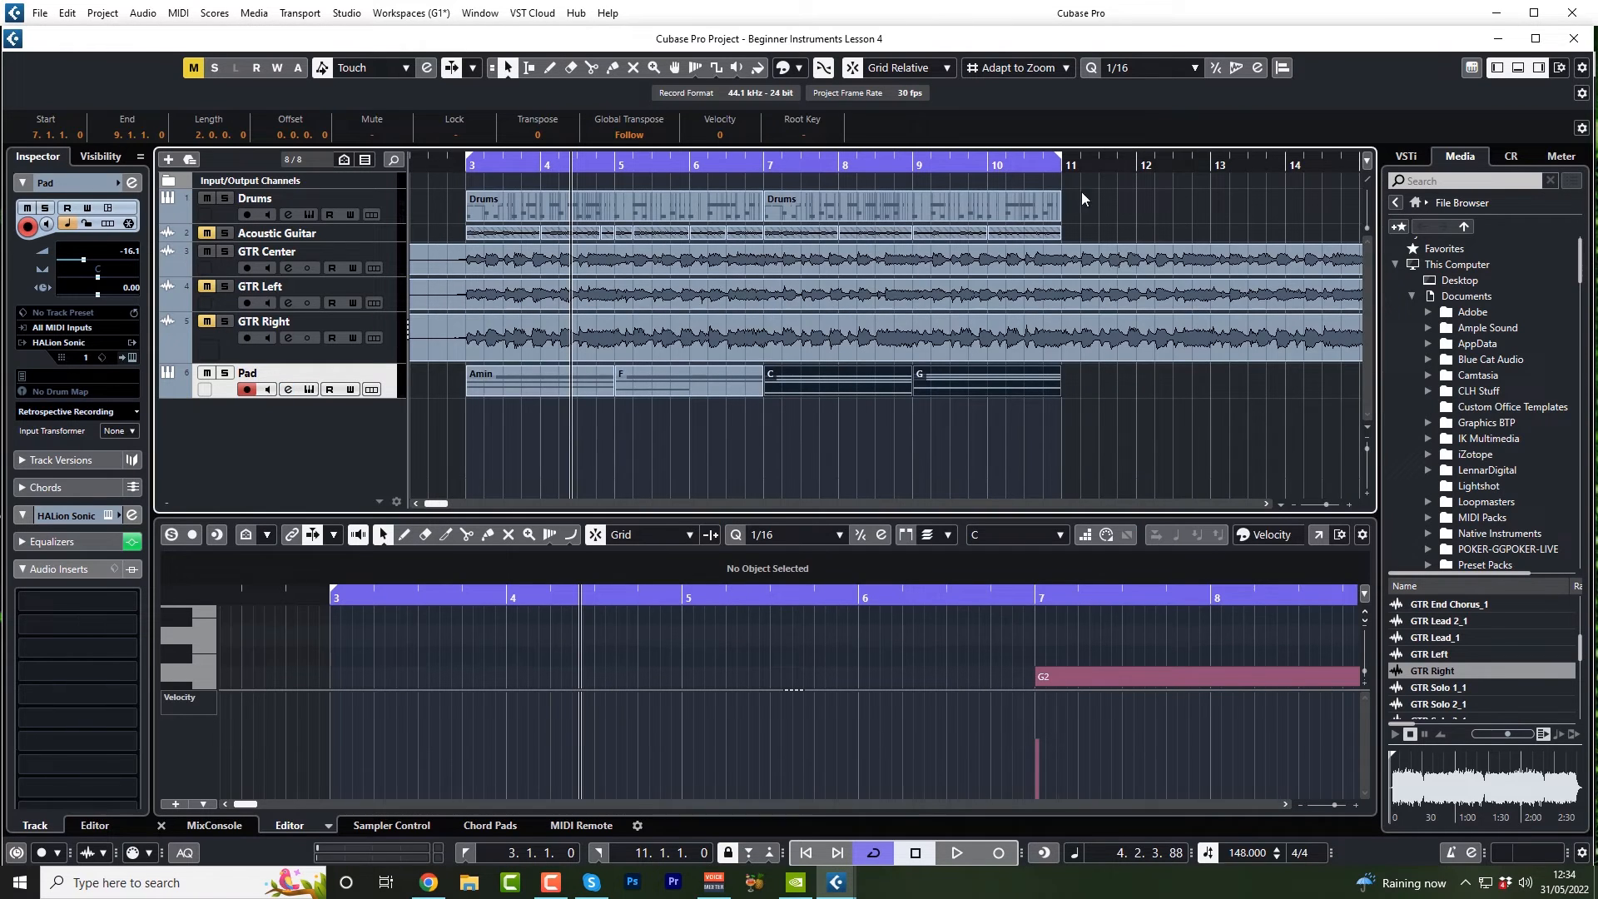
- Play the loop from bar 3 to hear the rebalanced pad with the rest of the song
click(470, 168)
key(space)
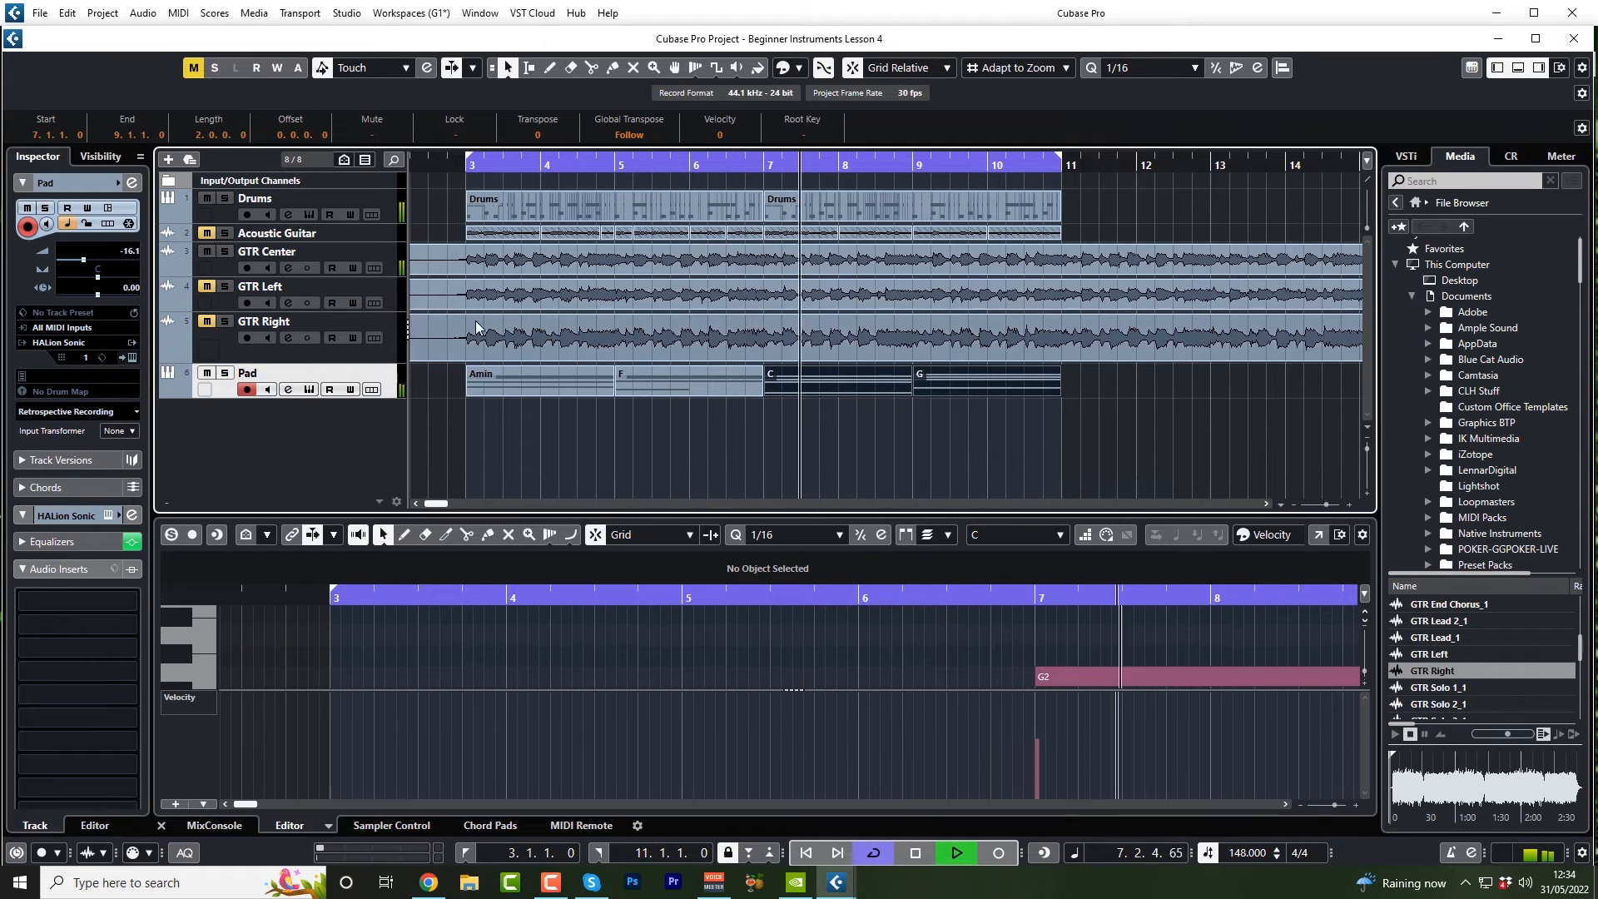
key(space)
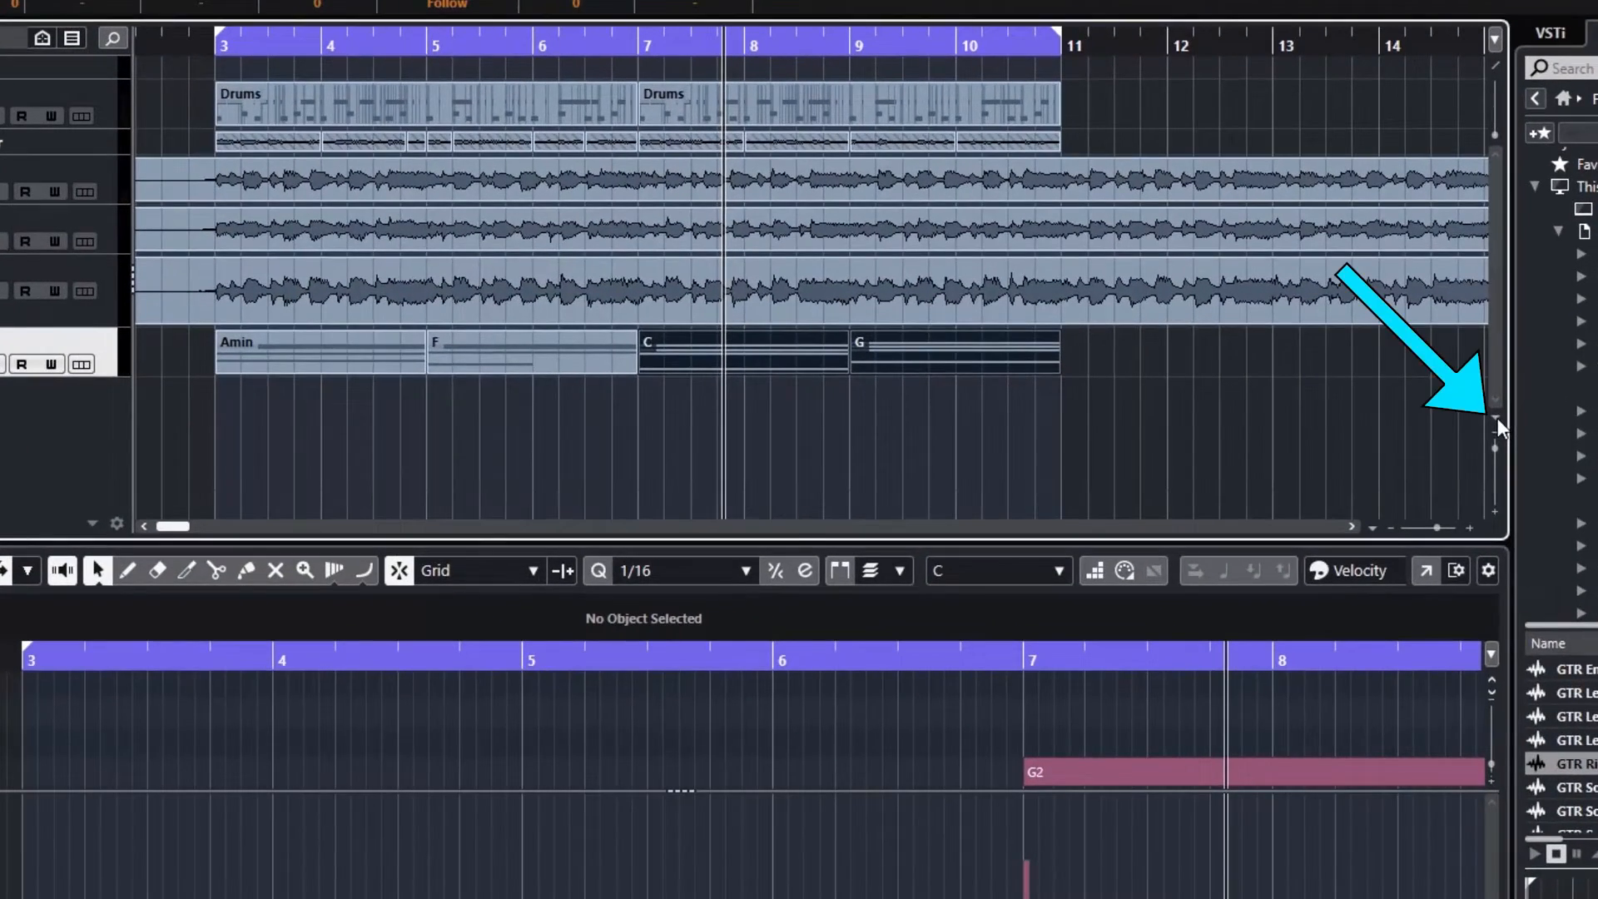
- Zoom all tracks to an equal height, enlarge the Pad track and select its Amin part
click(1497, 417)
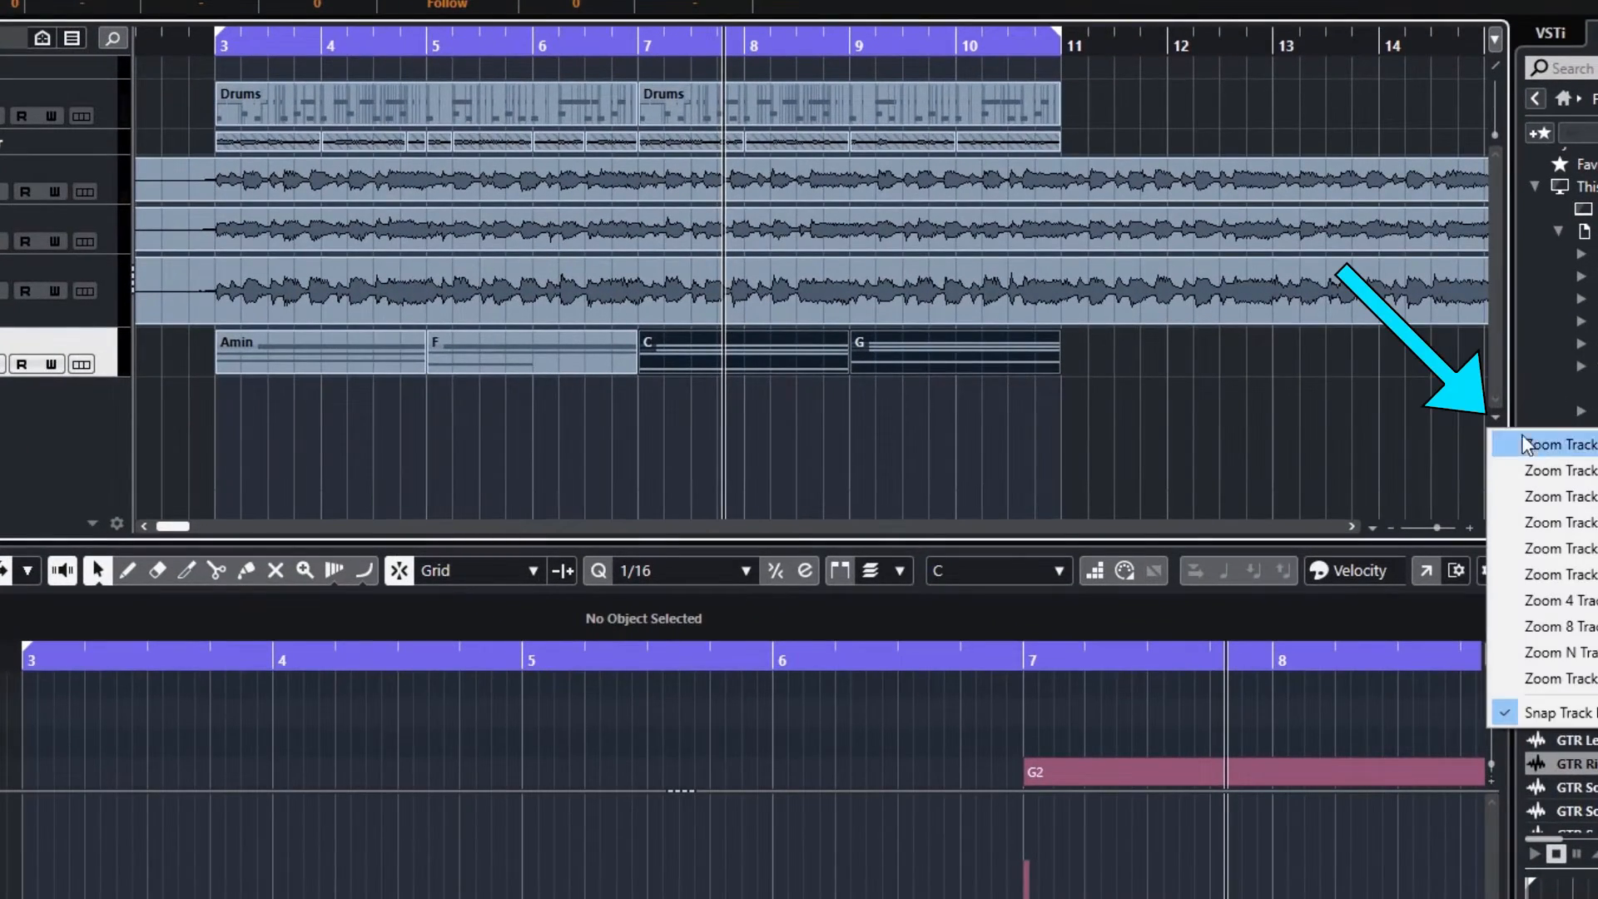
click(1461, 471)
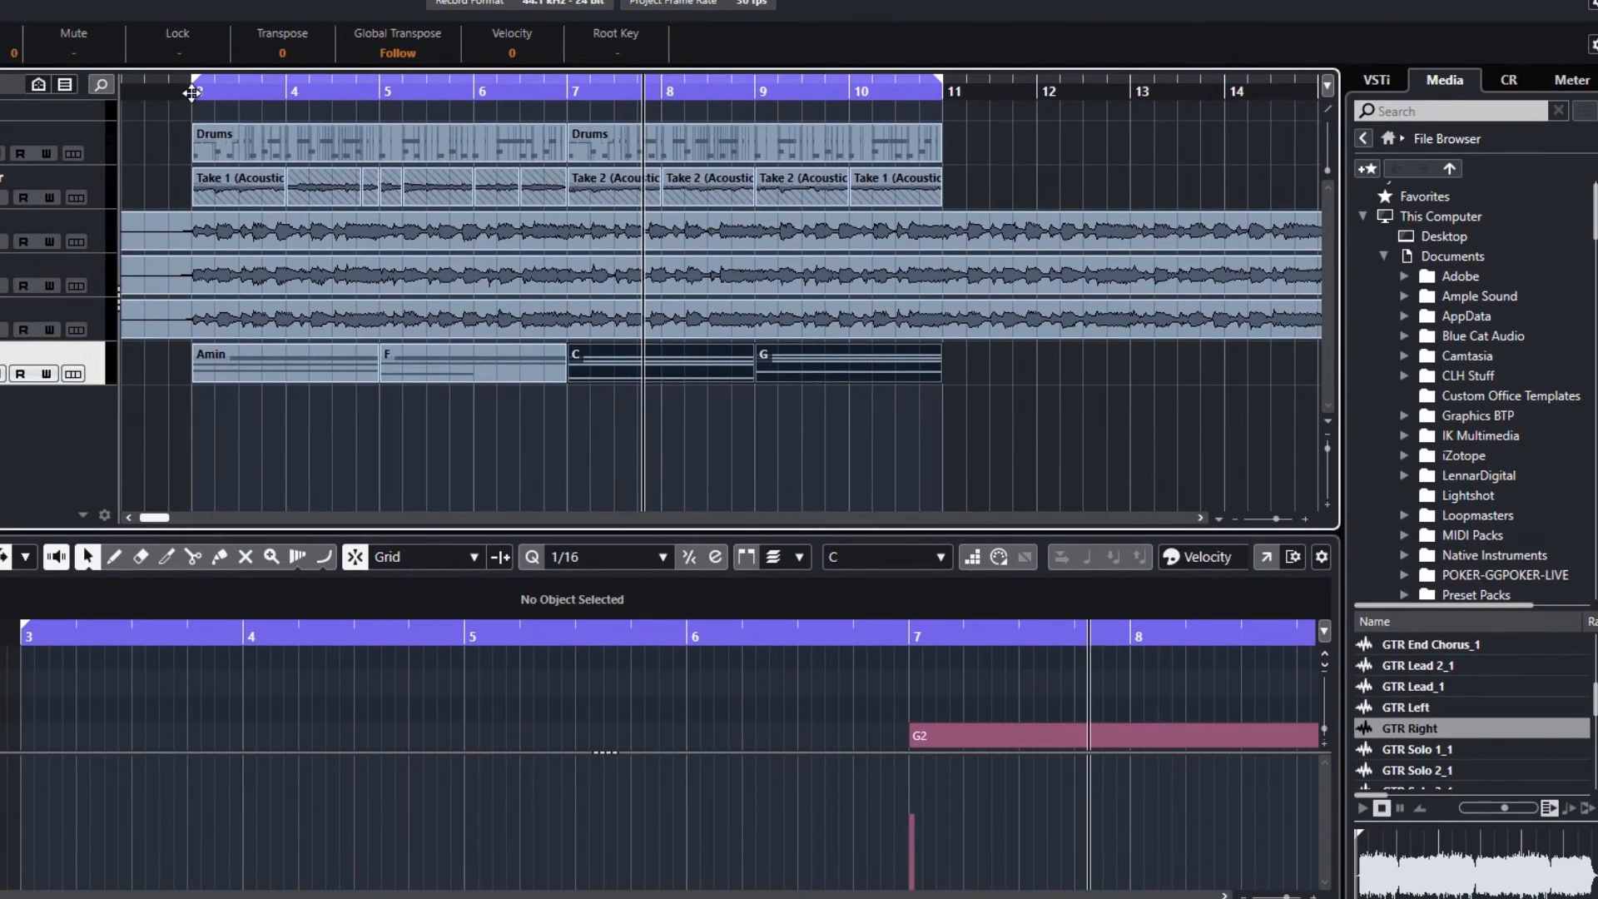
click(191, 92)
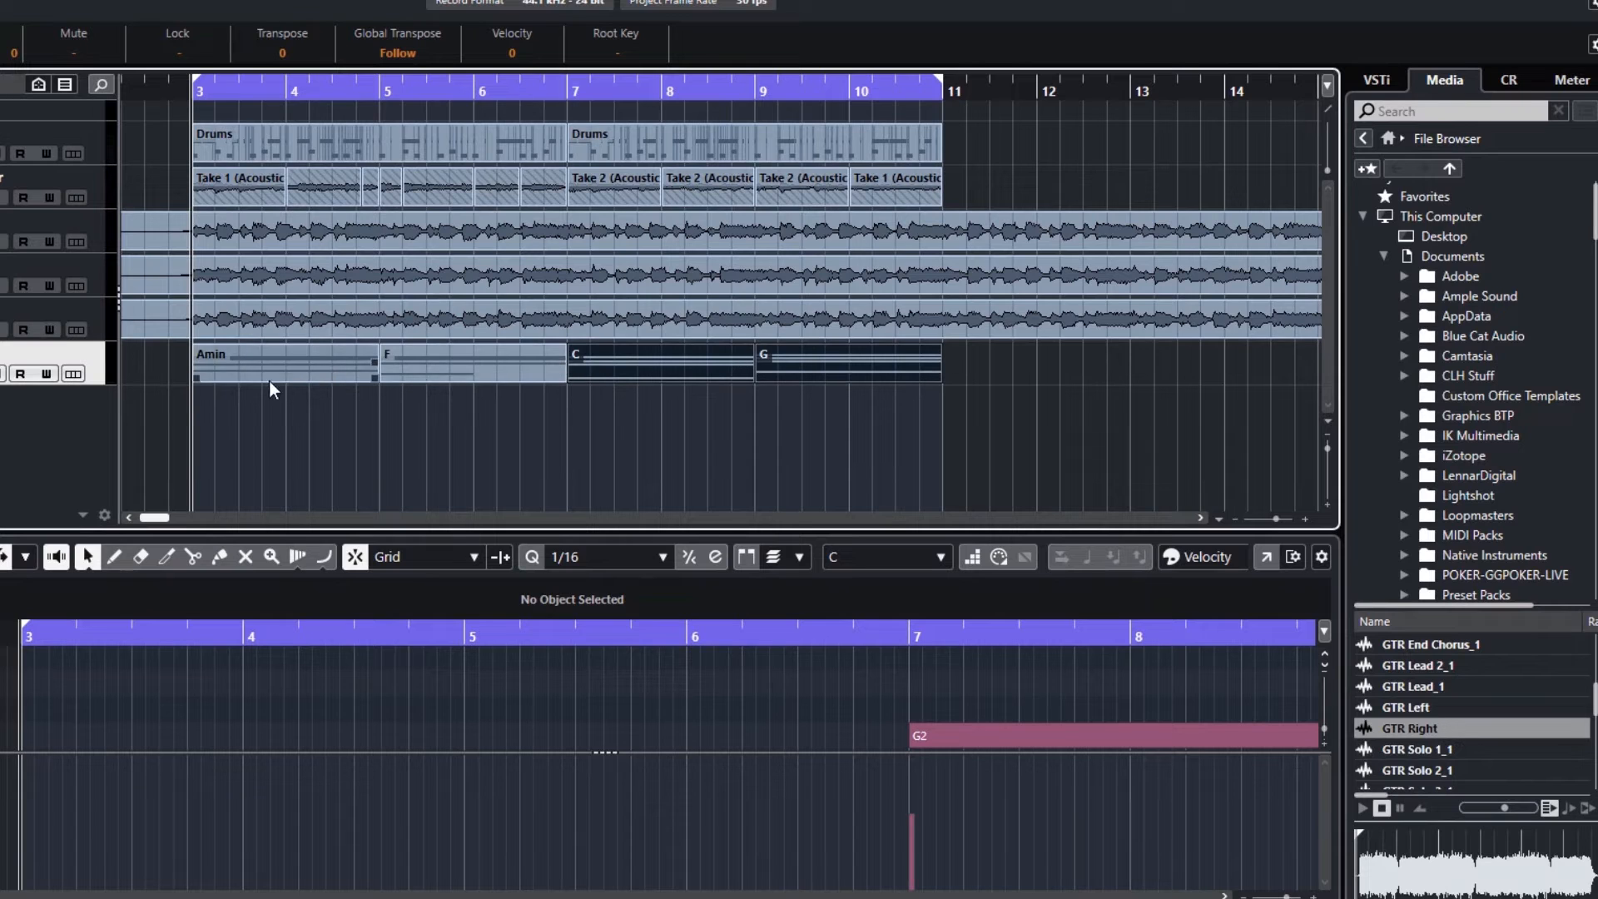
drag(90, 381, 92, 483)
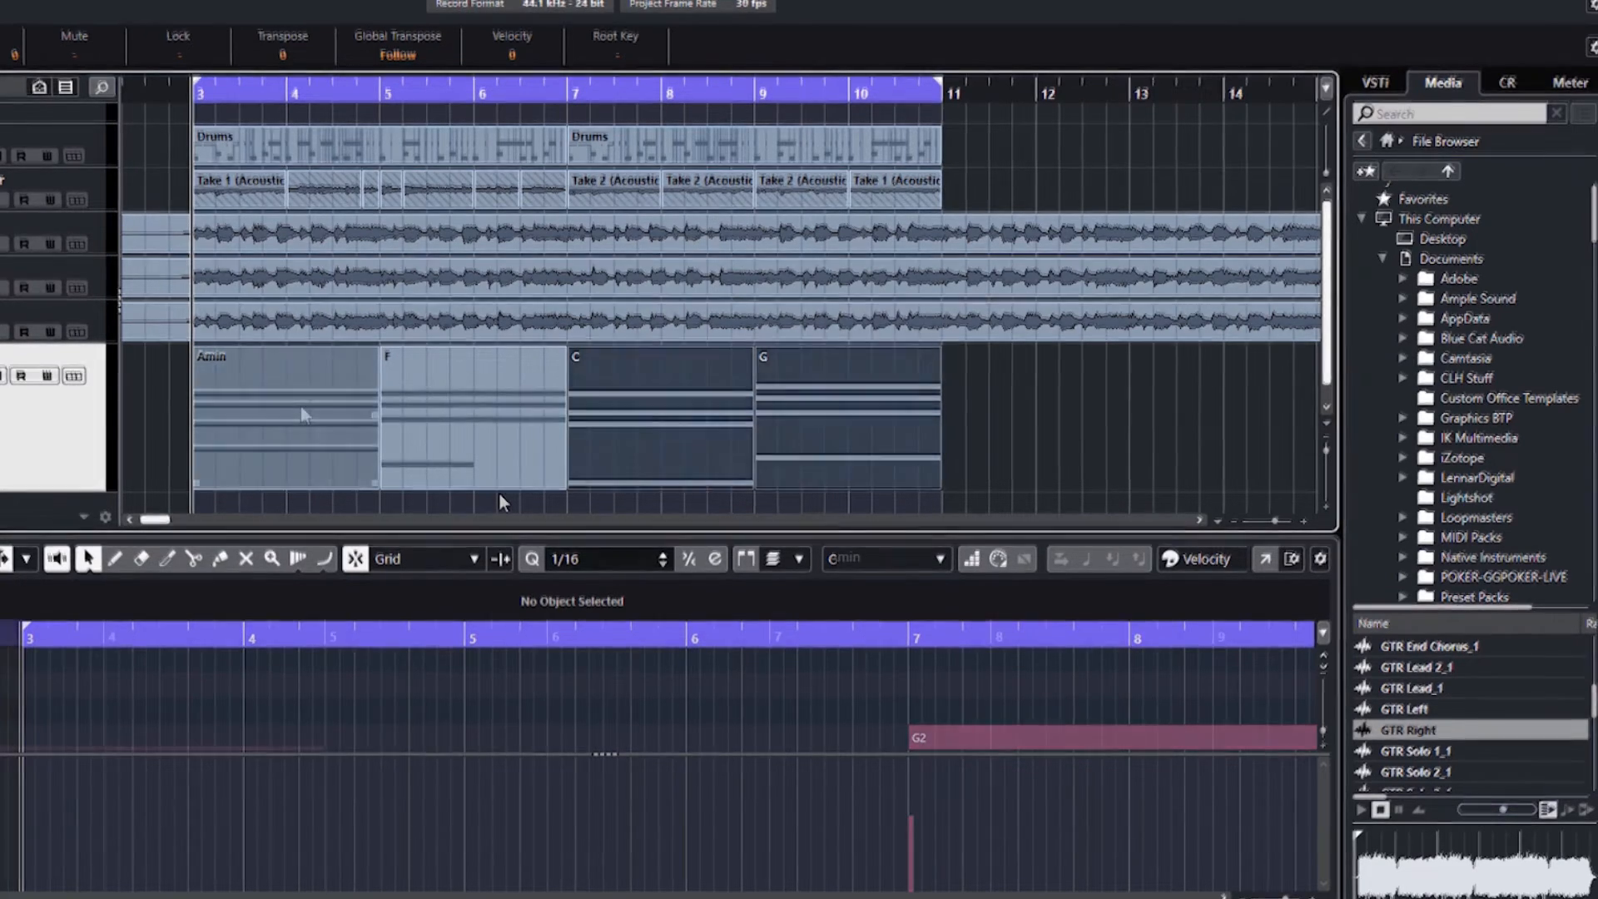
click(264, 450)
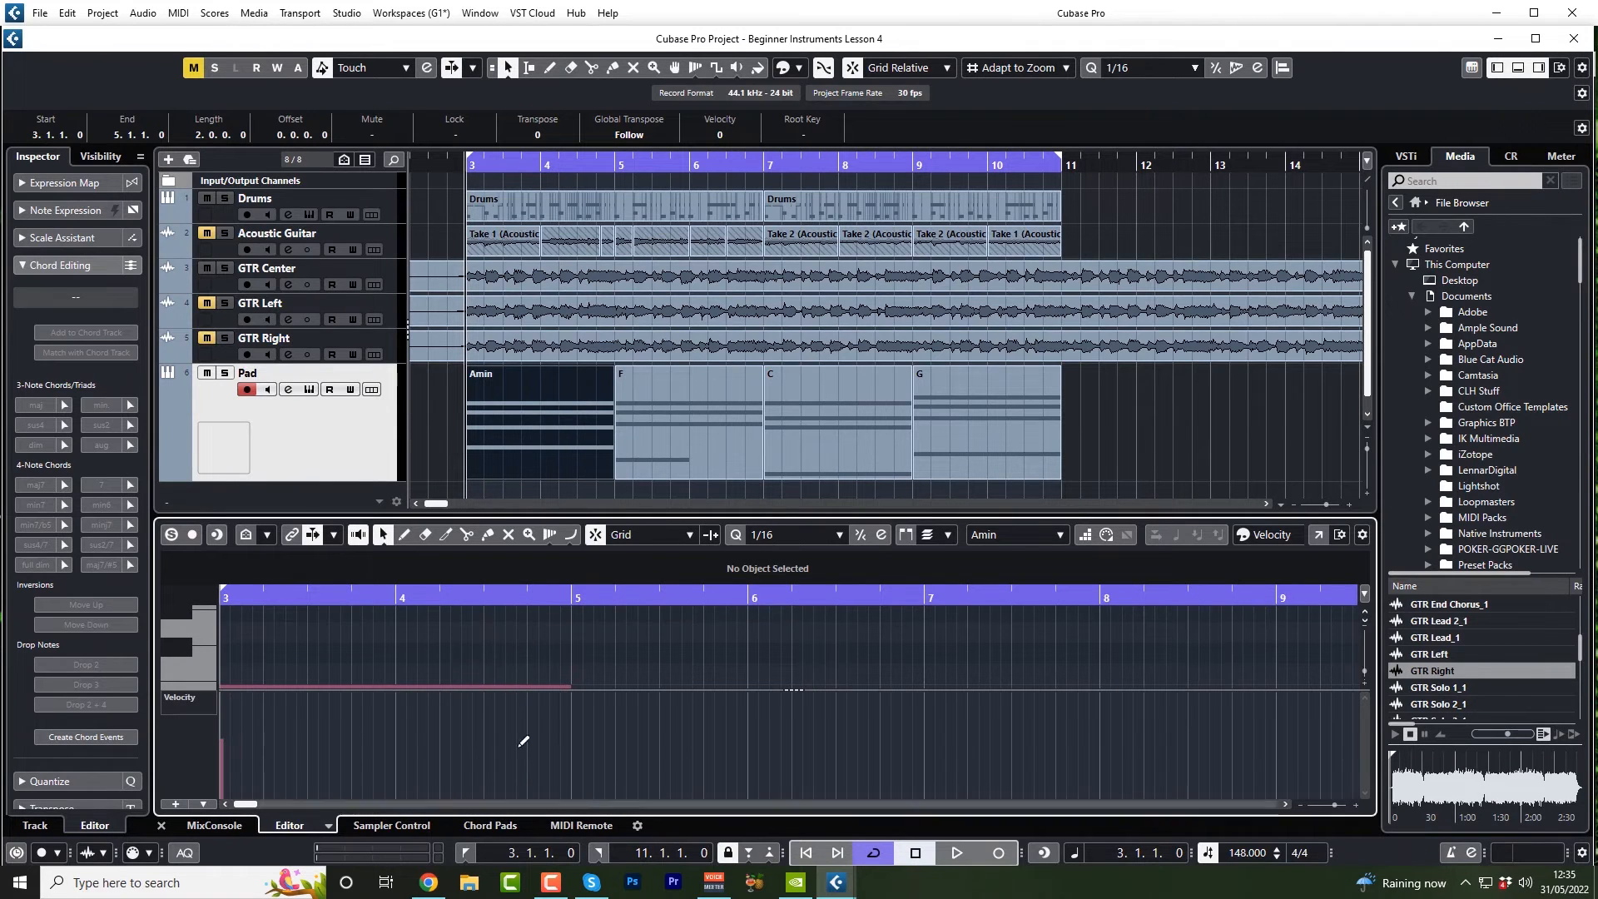
- Show the Chord Pads and set the editor preferences so that double-clicking a part opens its editor in a window
click(486, 827)
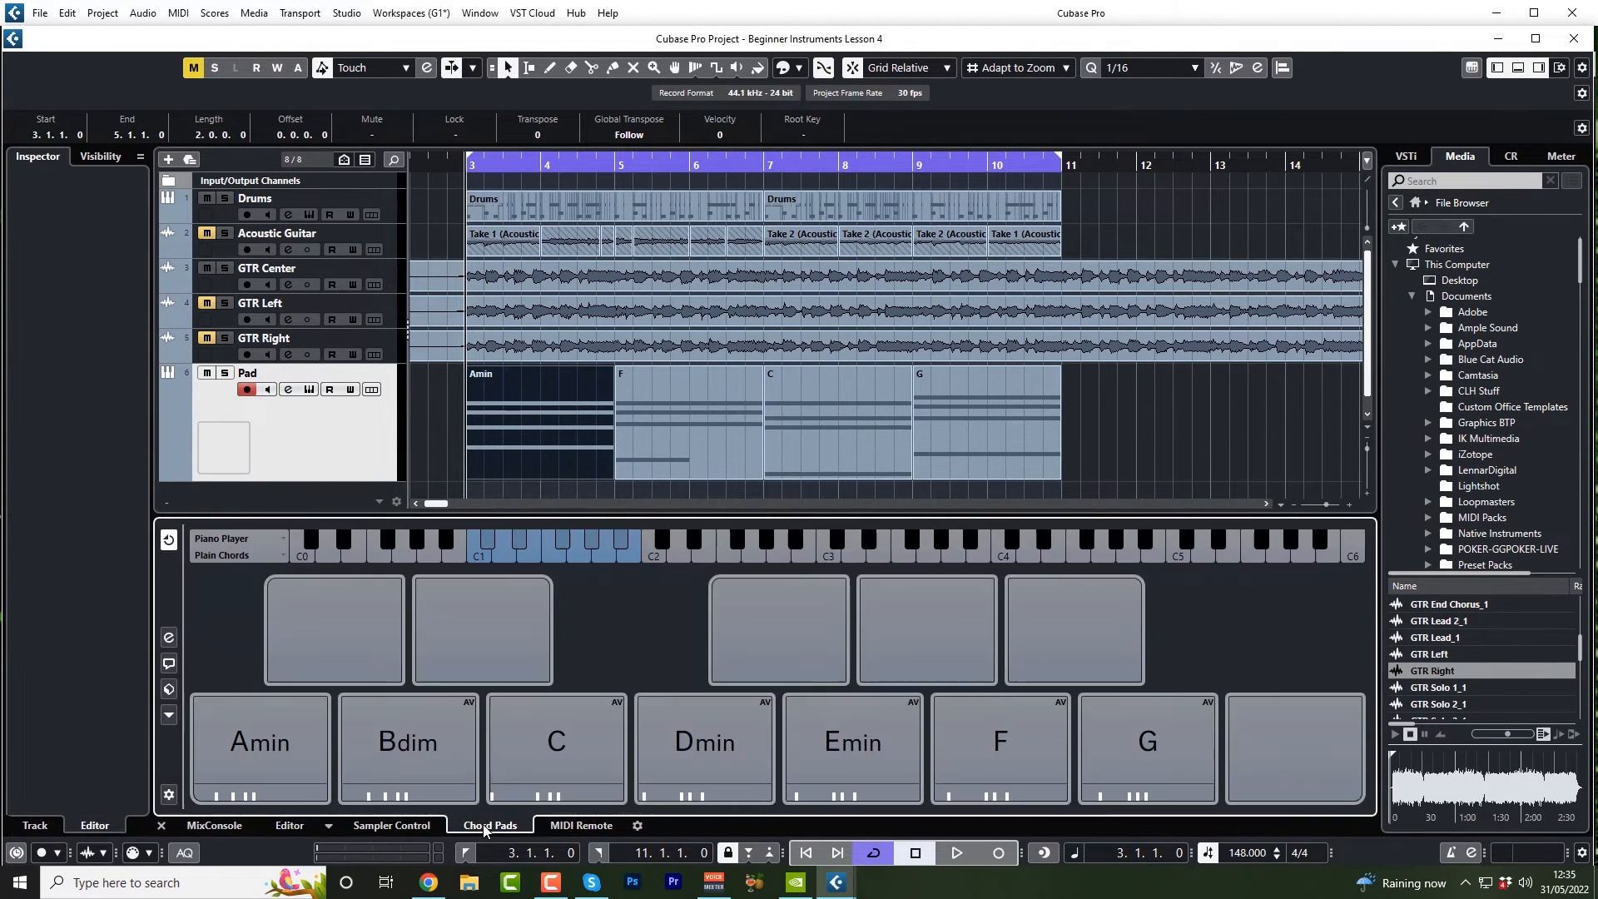
click(65, 13)
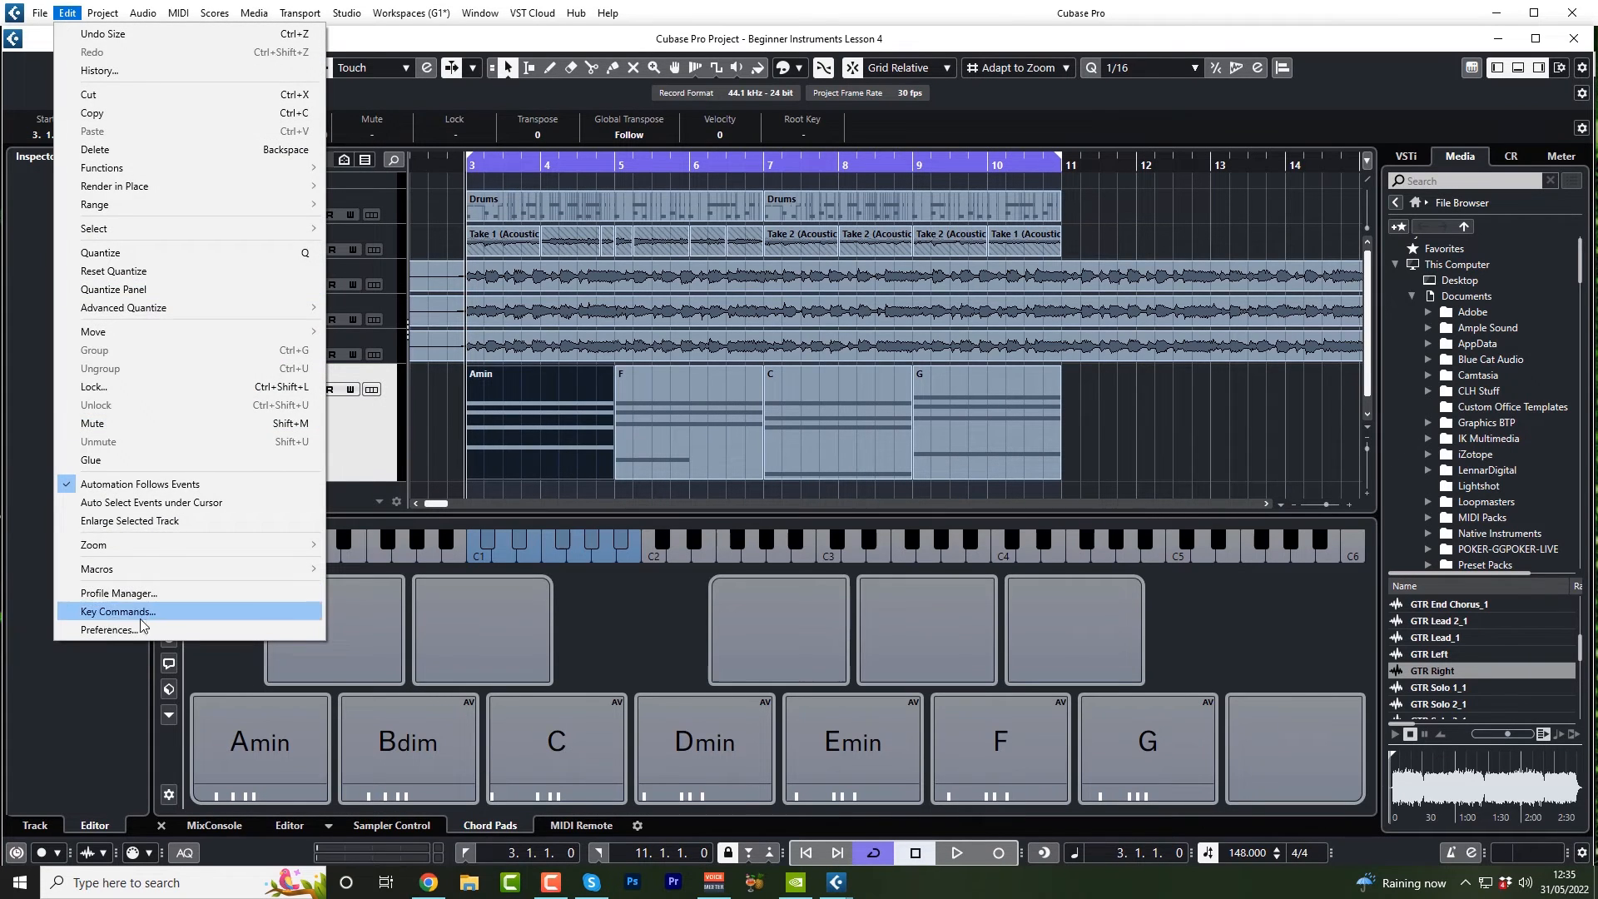
click(166, 630)
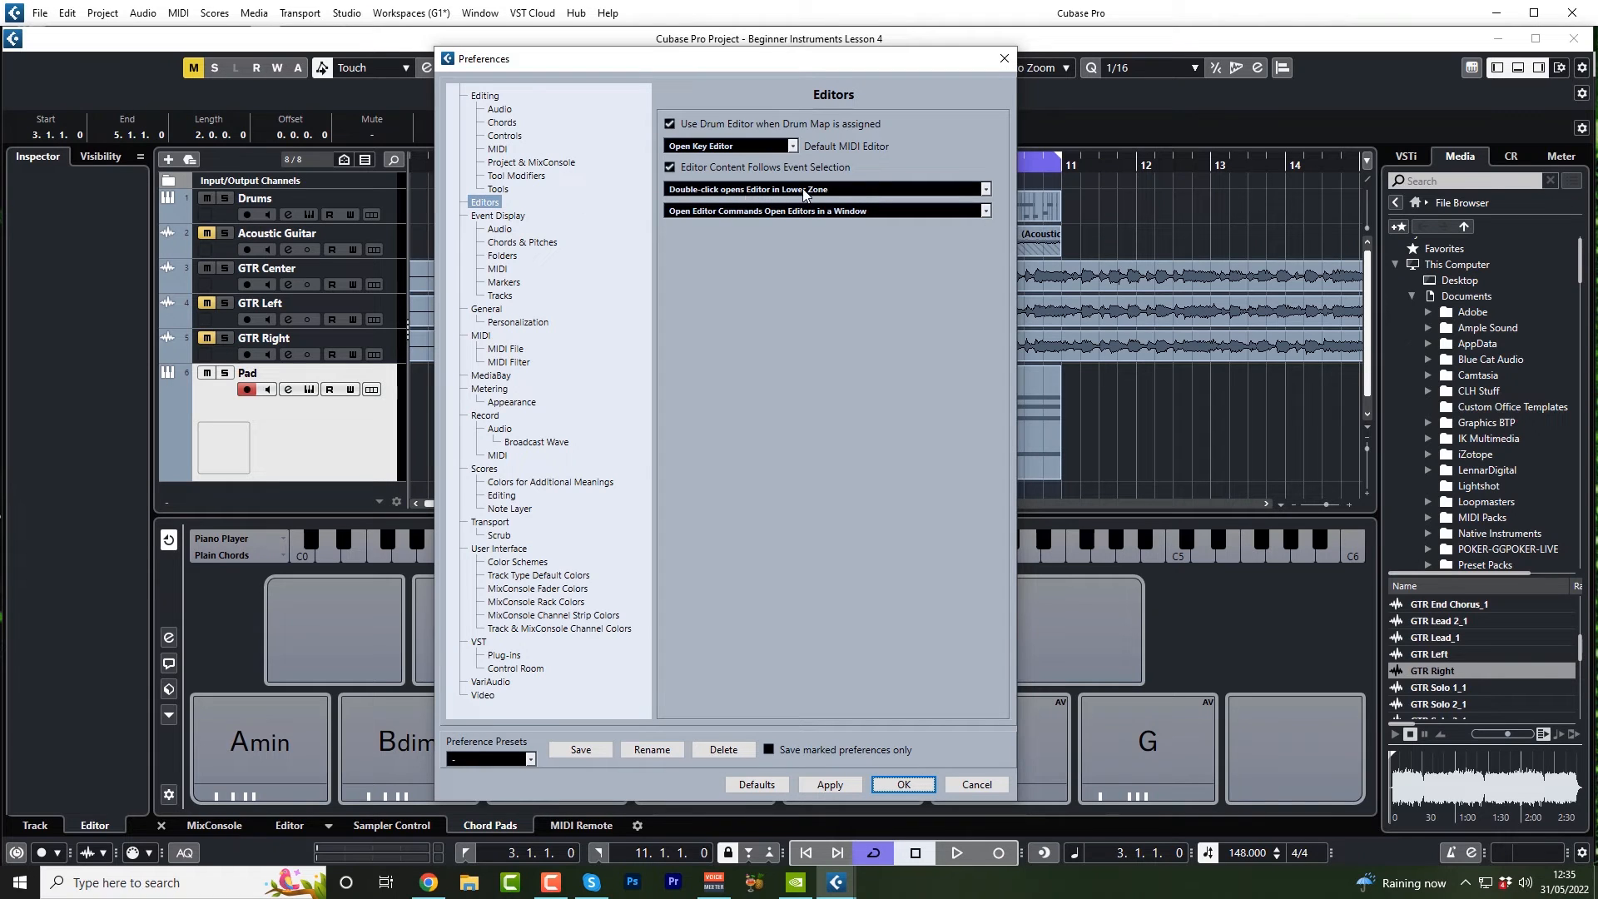
click(985, 189)
click(859, 206)
click(890, 786)
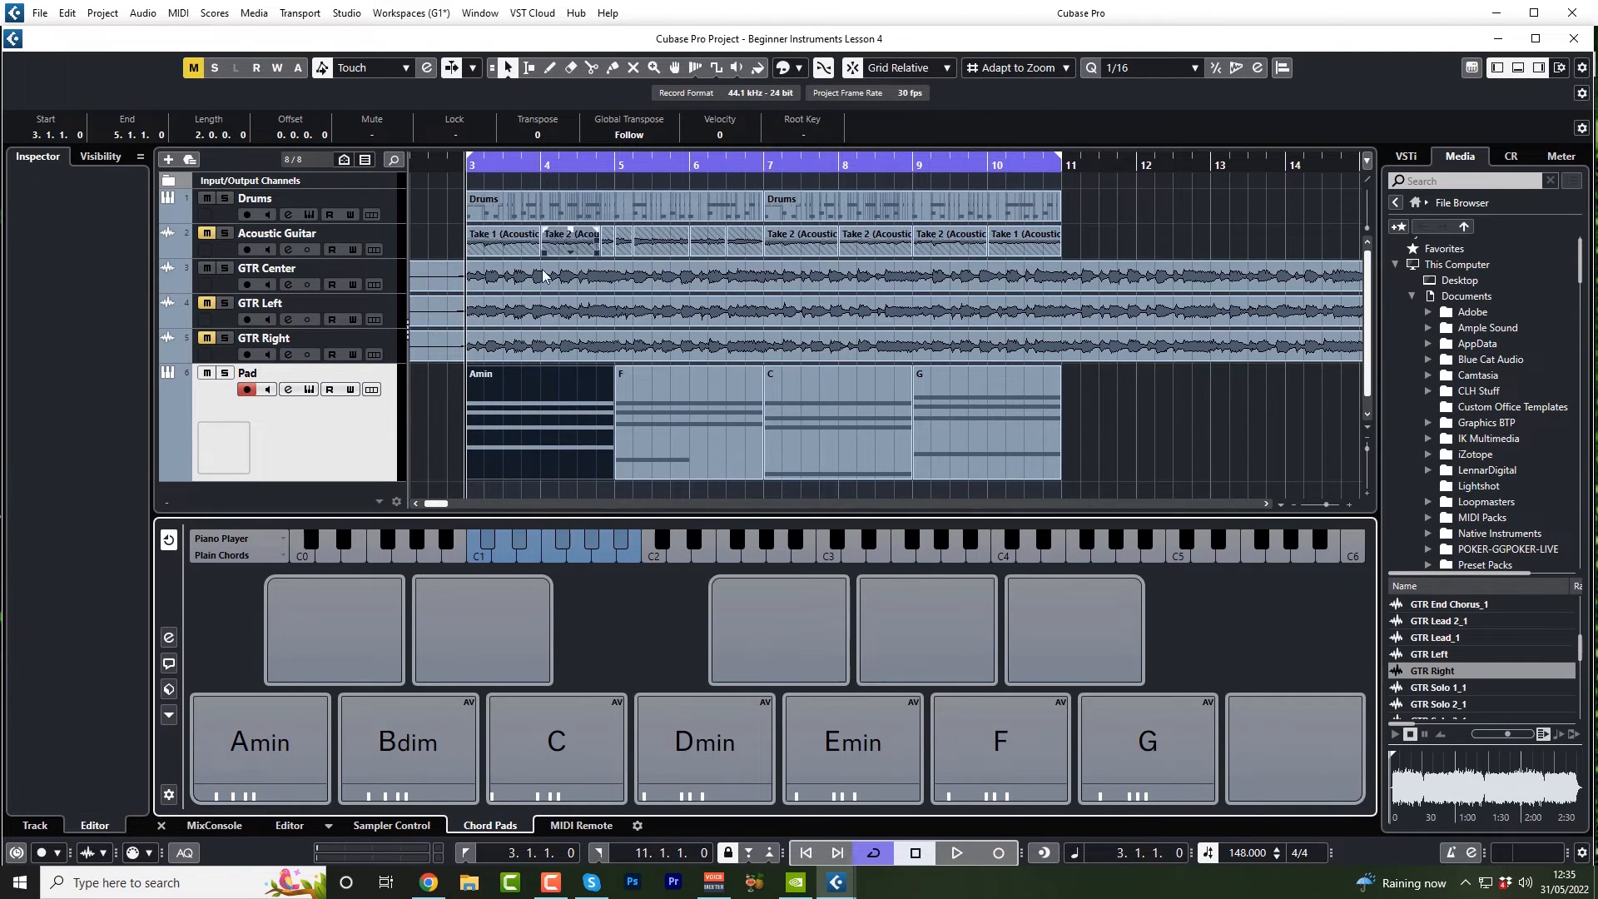
- Open the Amin part in a separate Key Editor window and play its chord from bar 3
double_click(547, 401)
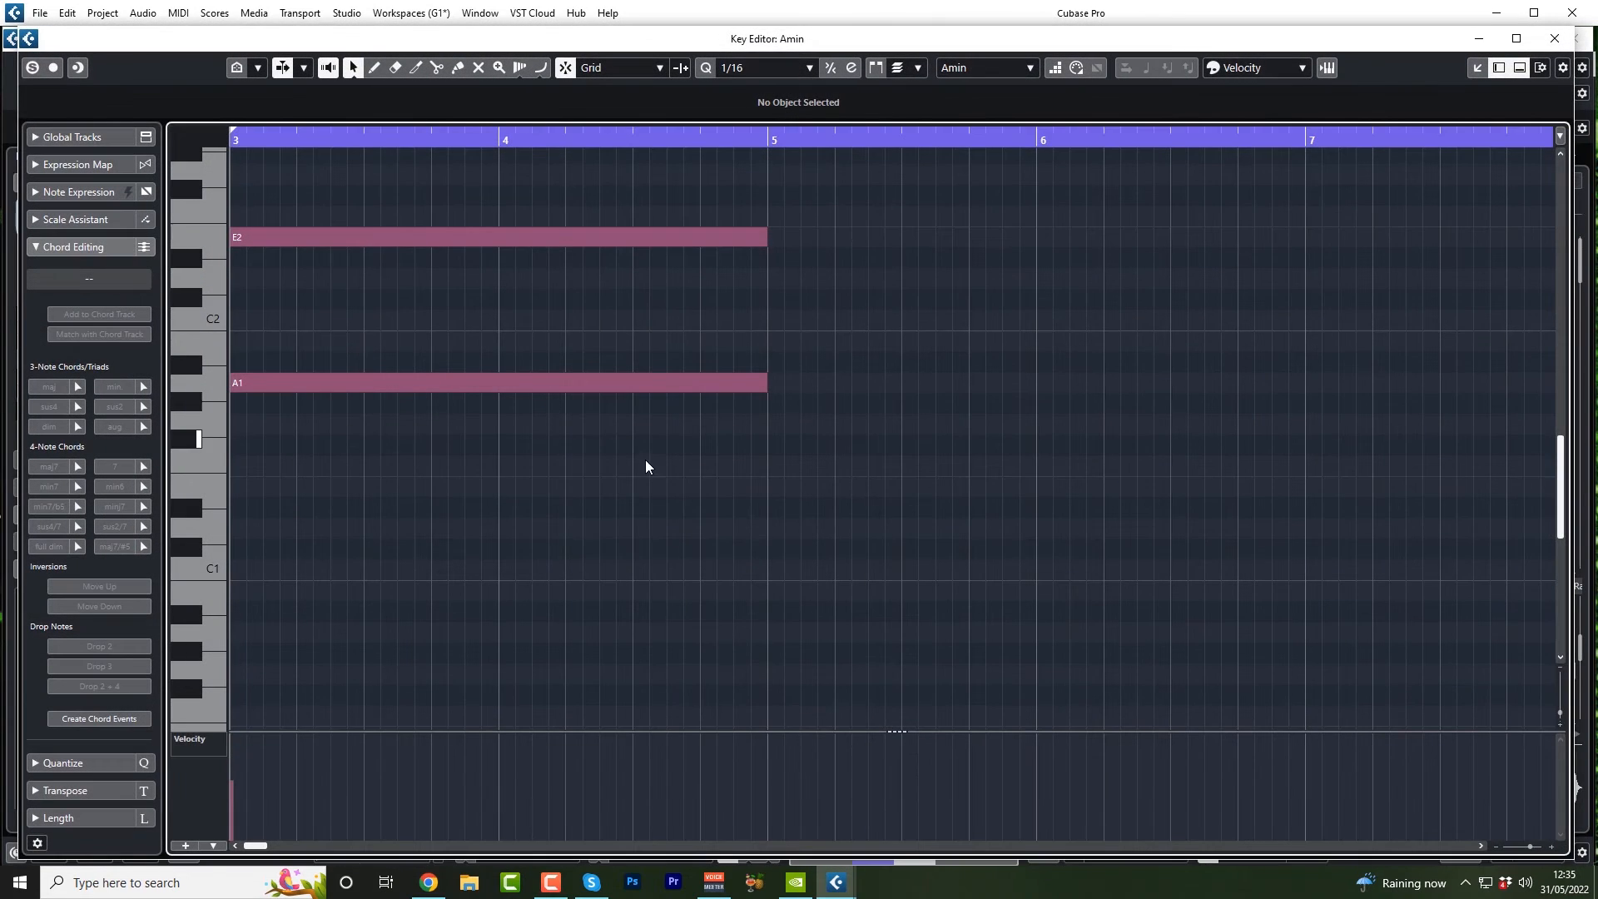
scroll(643, 465, down, 1)
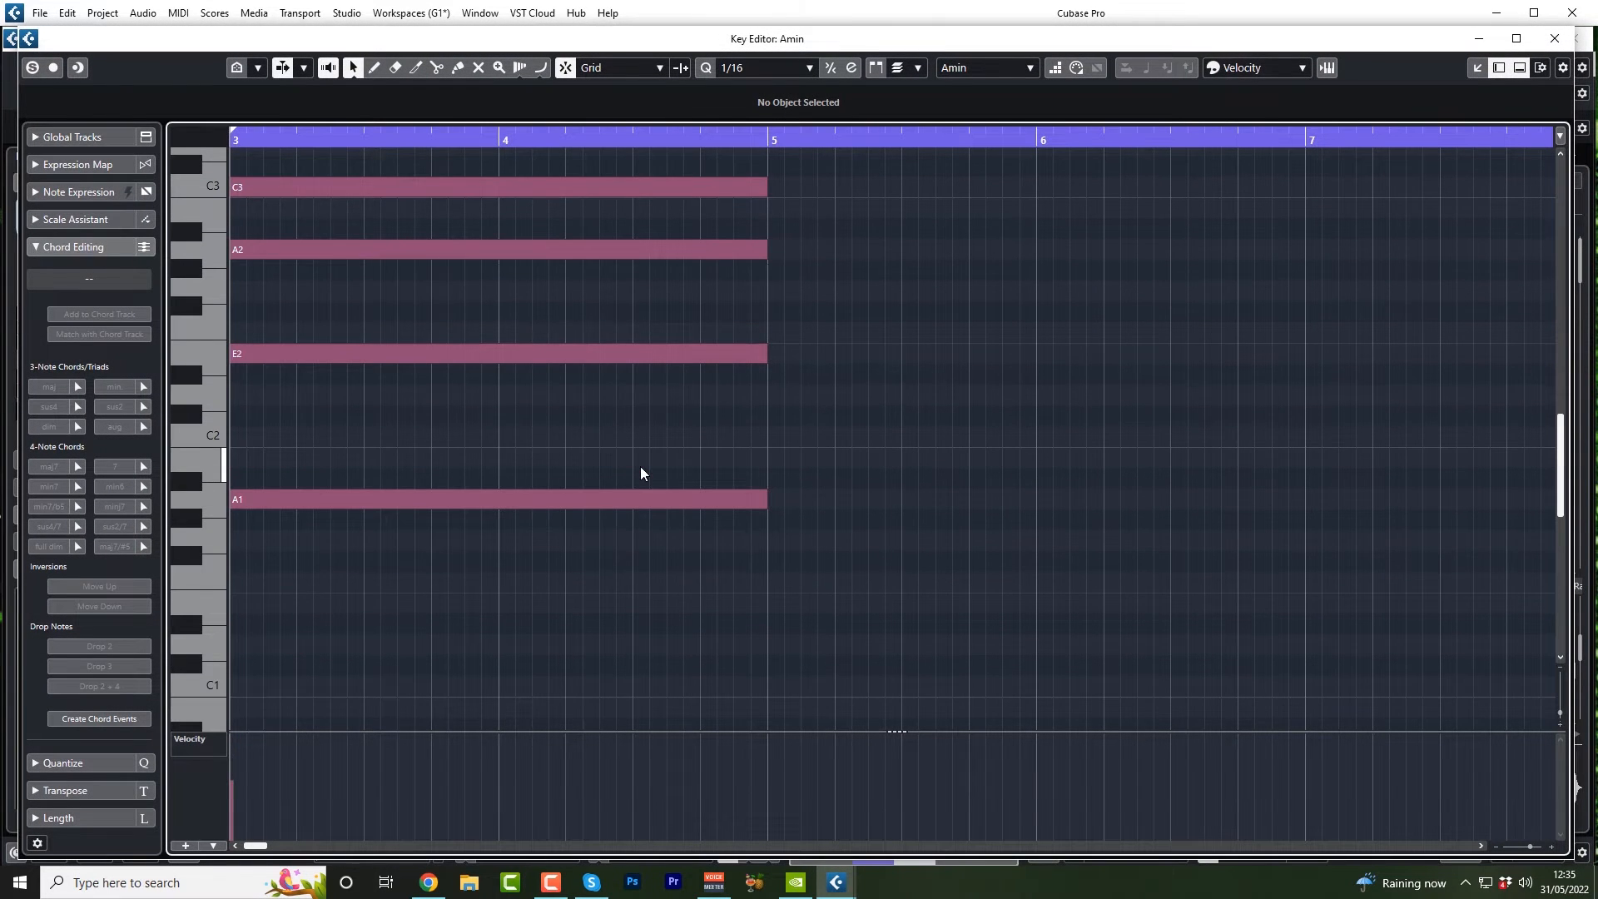
scroll(642, 465, up, 1)
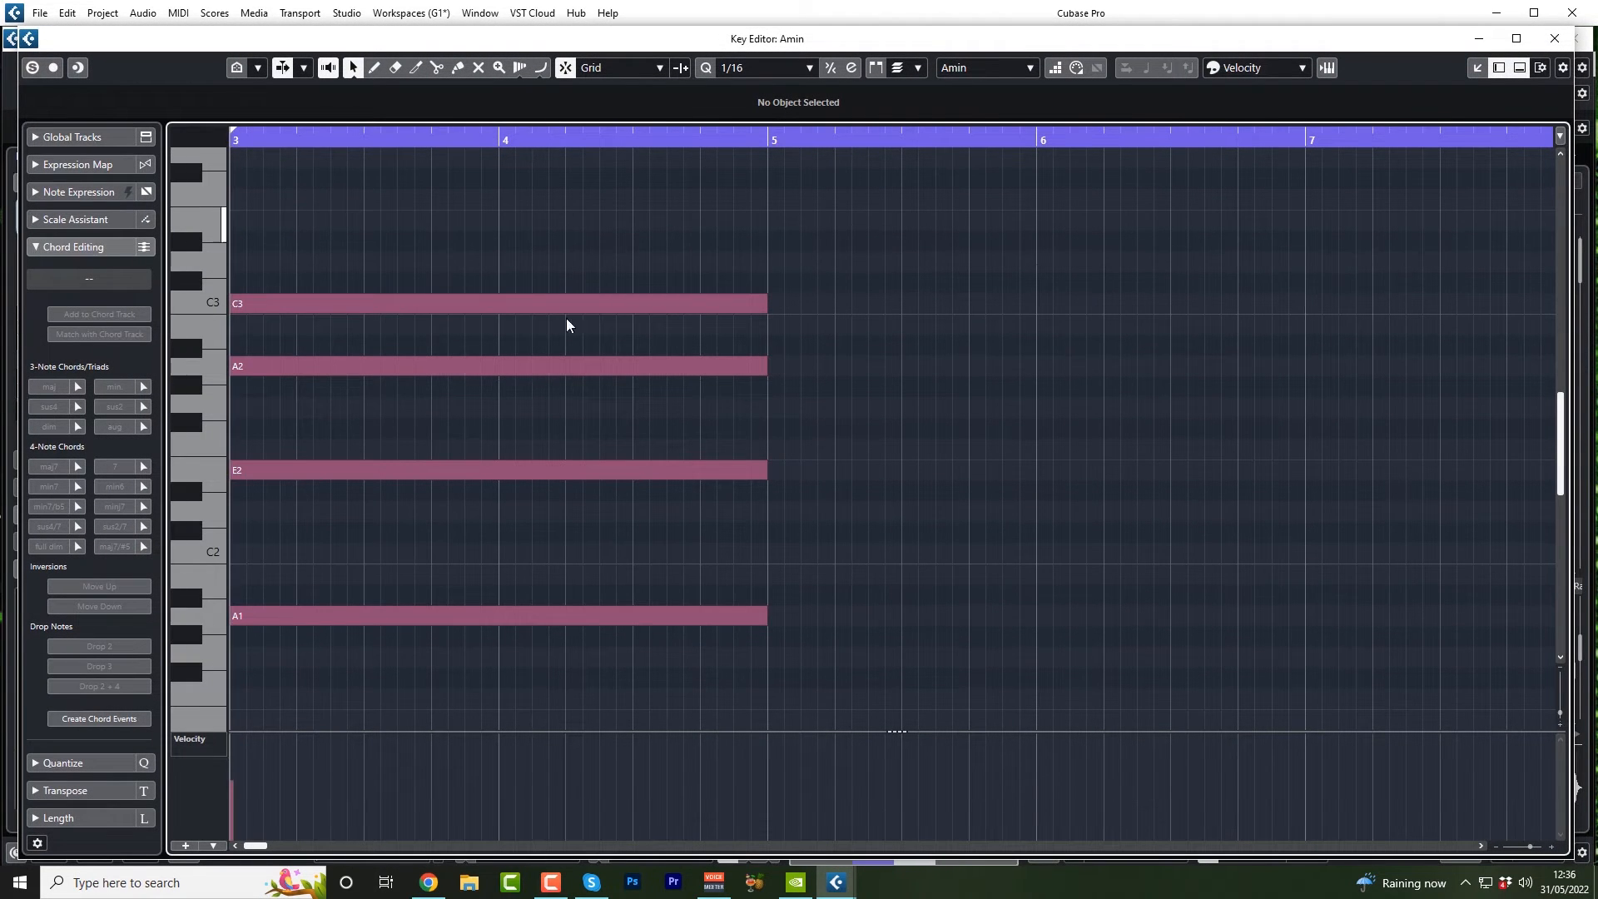
key(space)
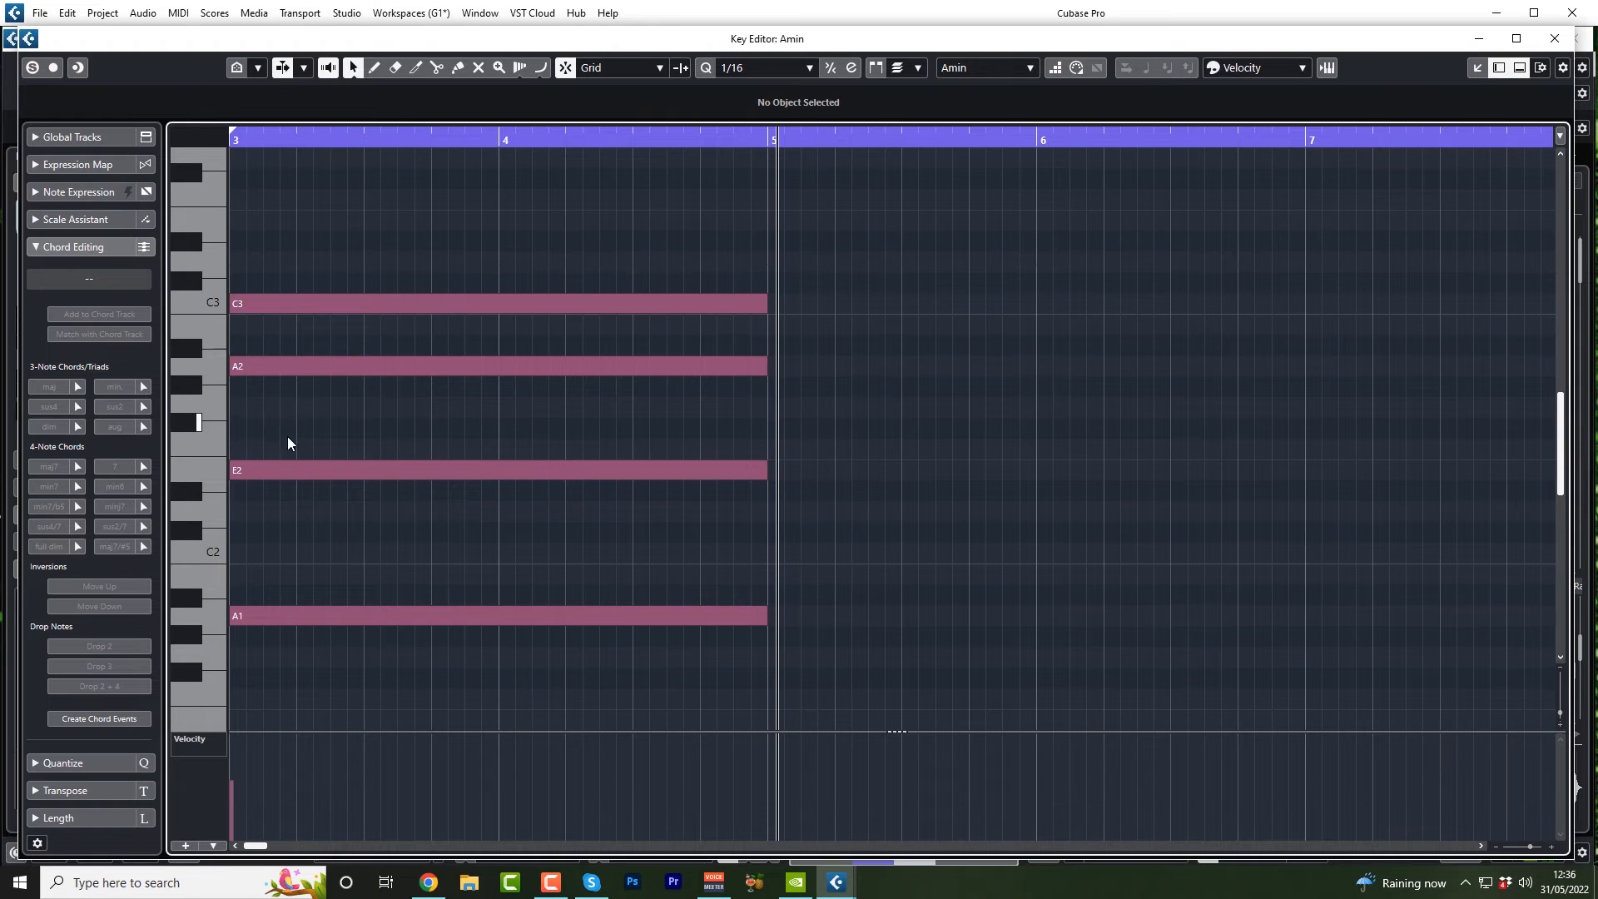
- Select all four notes of the Amin chord and change it to a sus2 chord with Chord Editing
drag(347, 248, 482, 717)
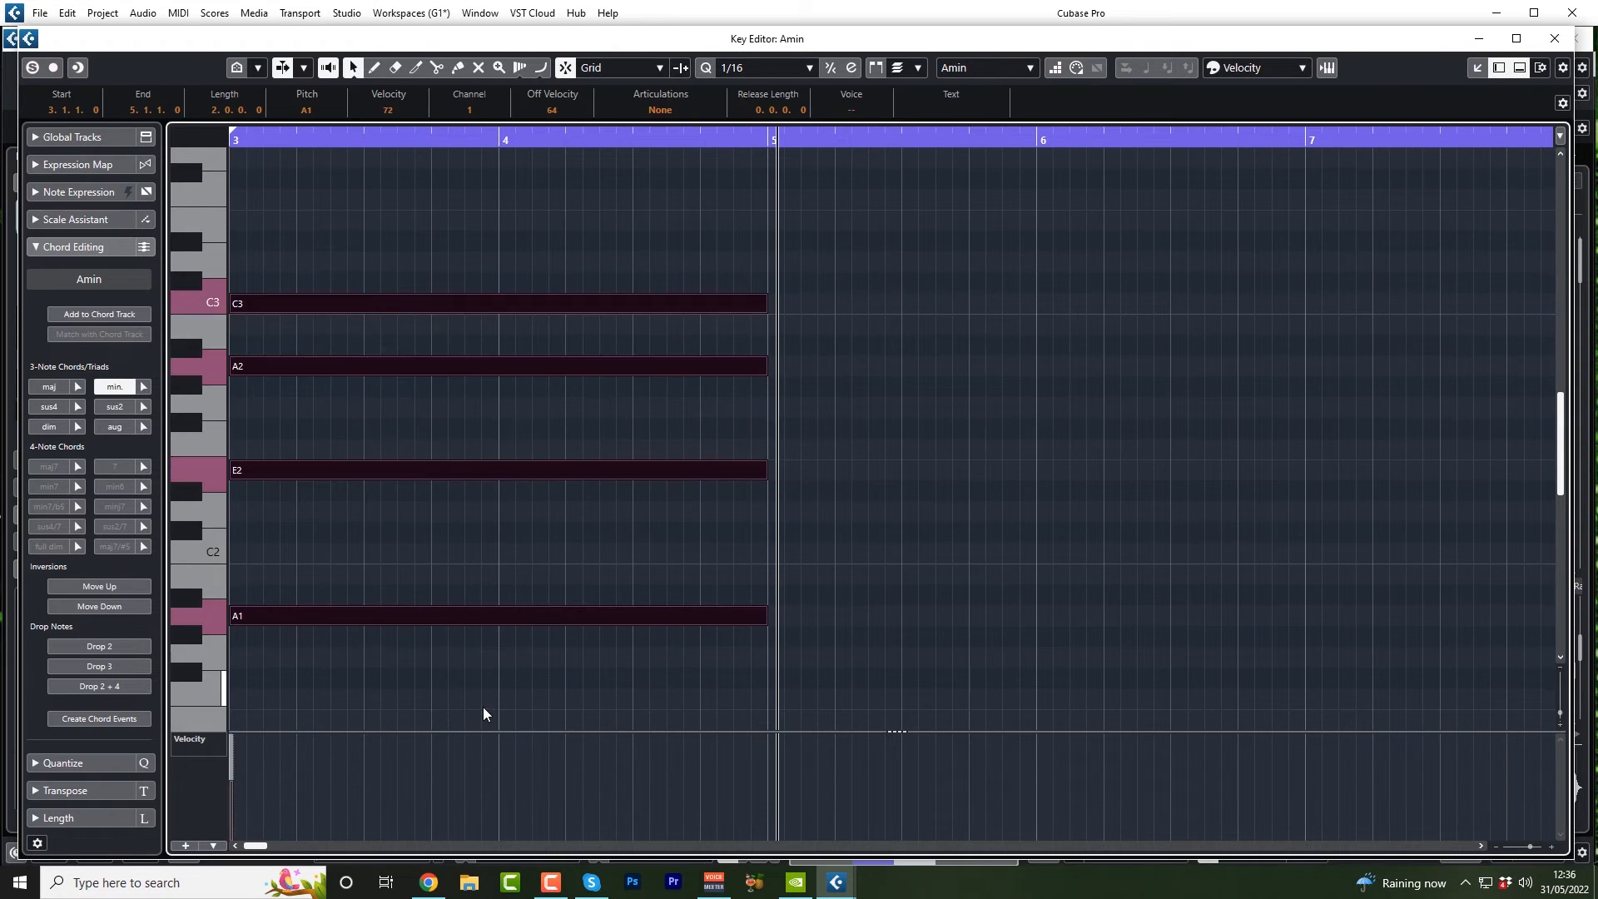
click(34, 247)
click(37, 246)
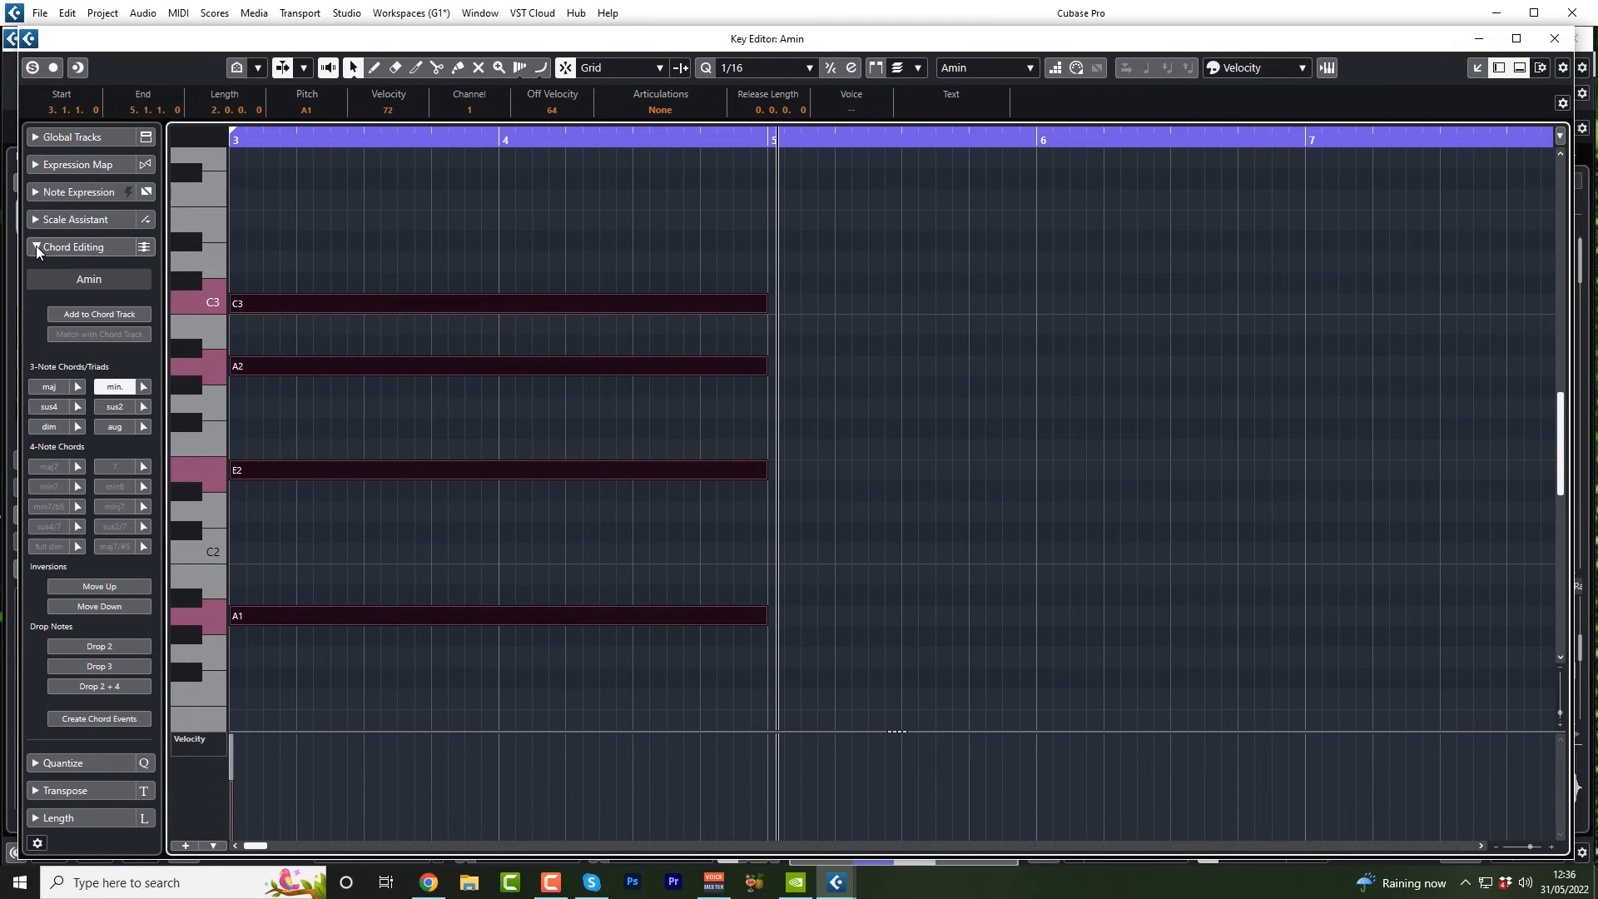
click(115, 407)
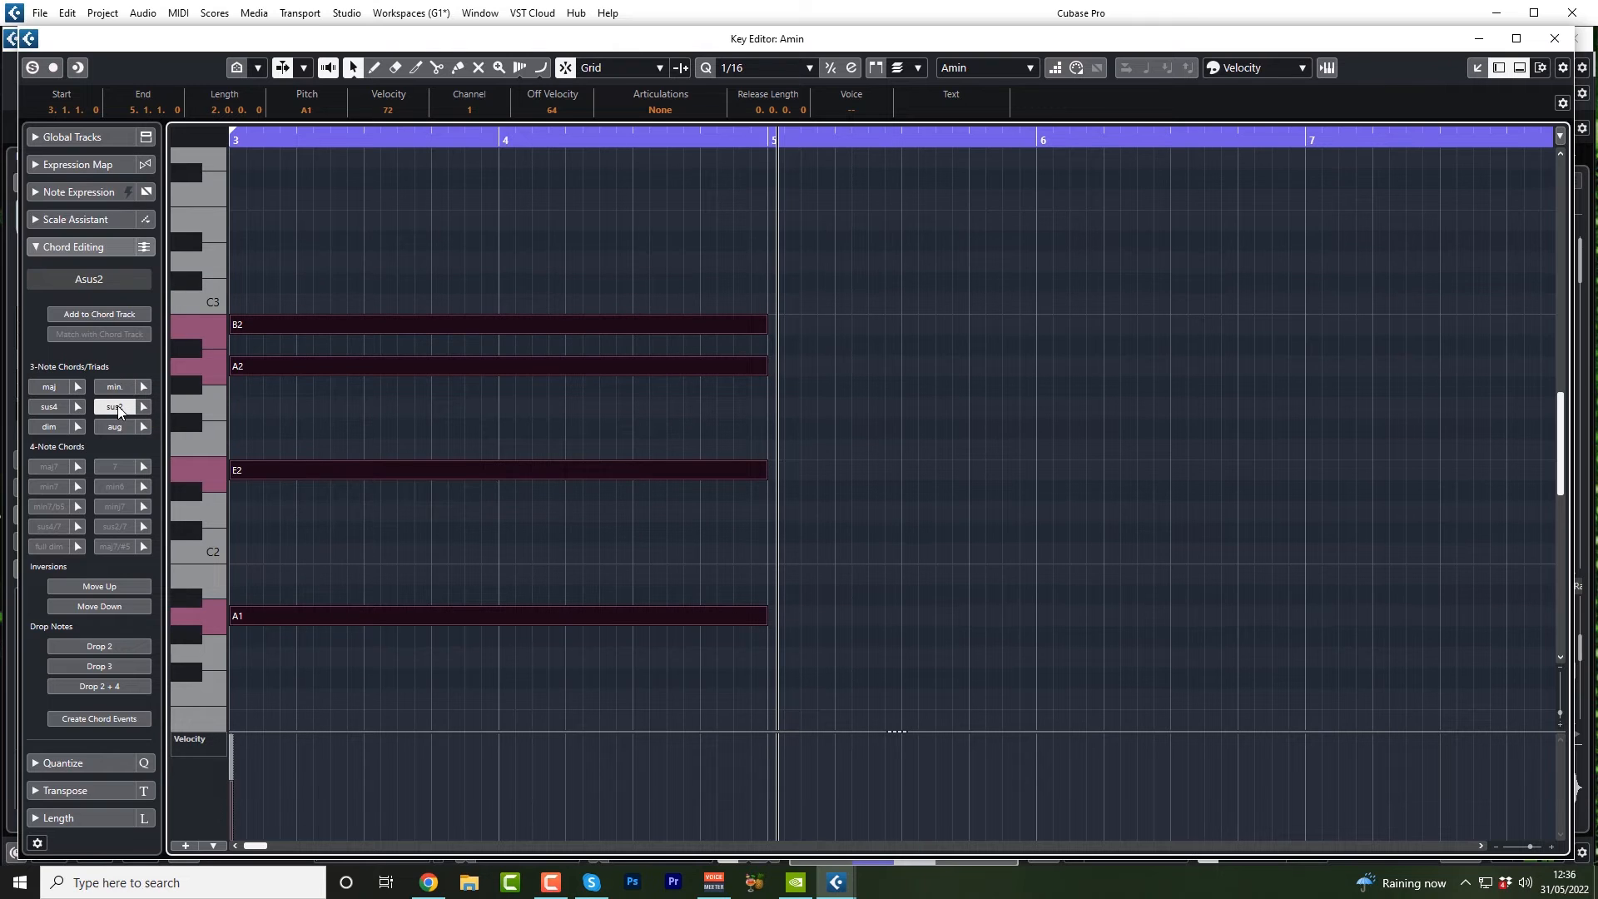
- Play the sus2 chord from bar 3 and compare it with the minor chord by undoing and redoing the change
click(230, 141)
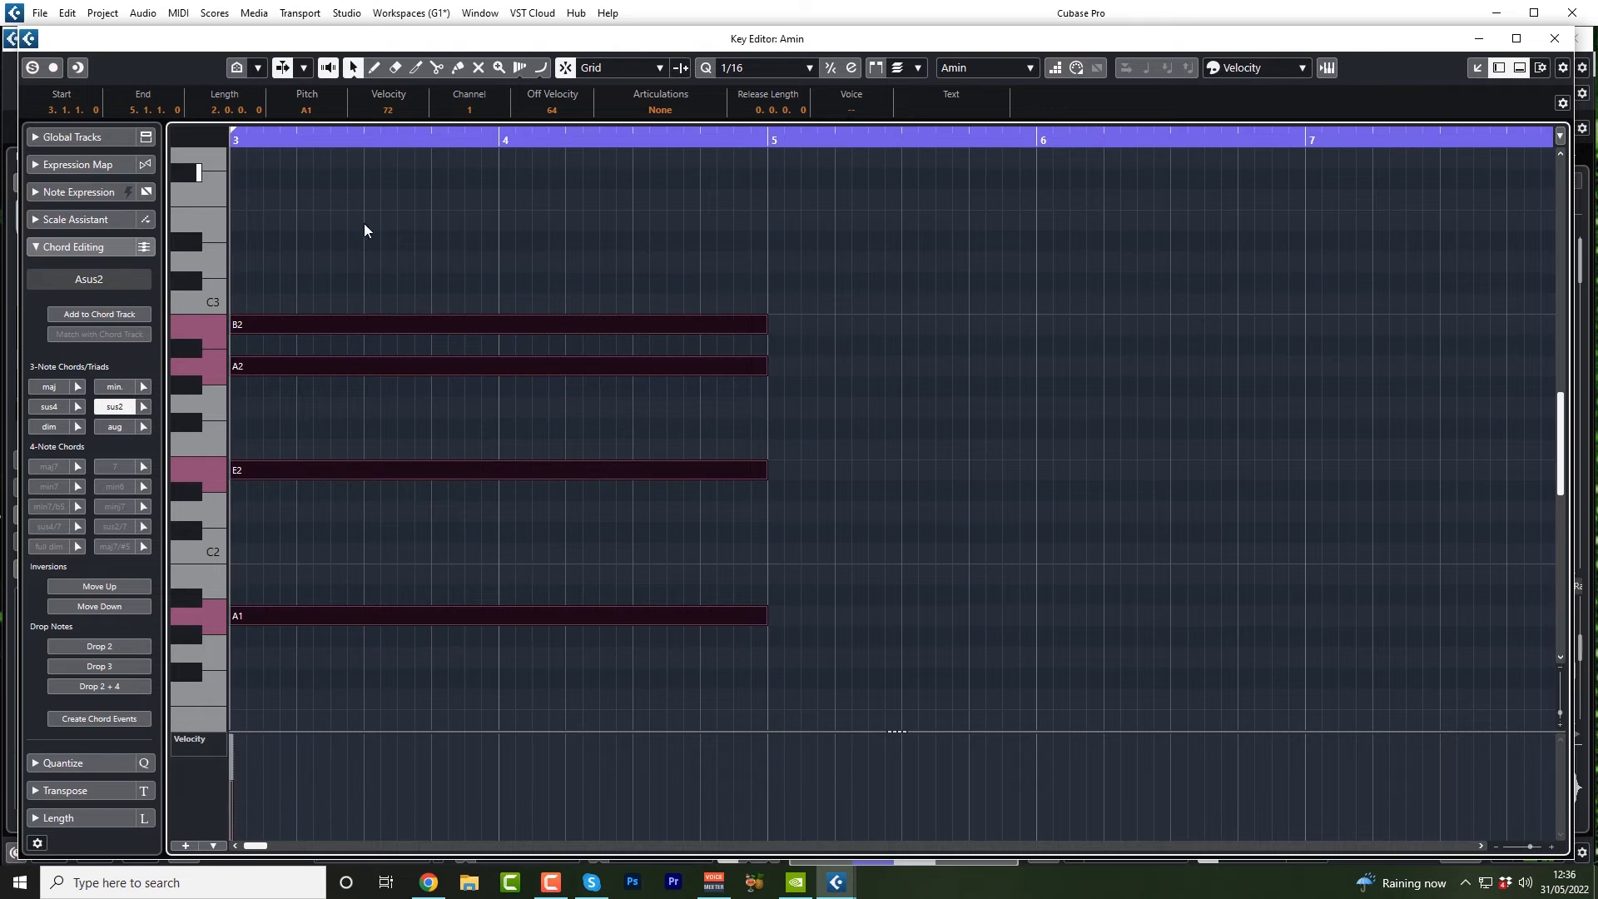
key(space)
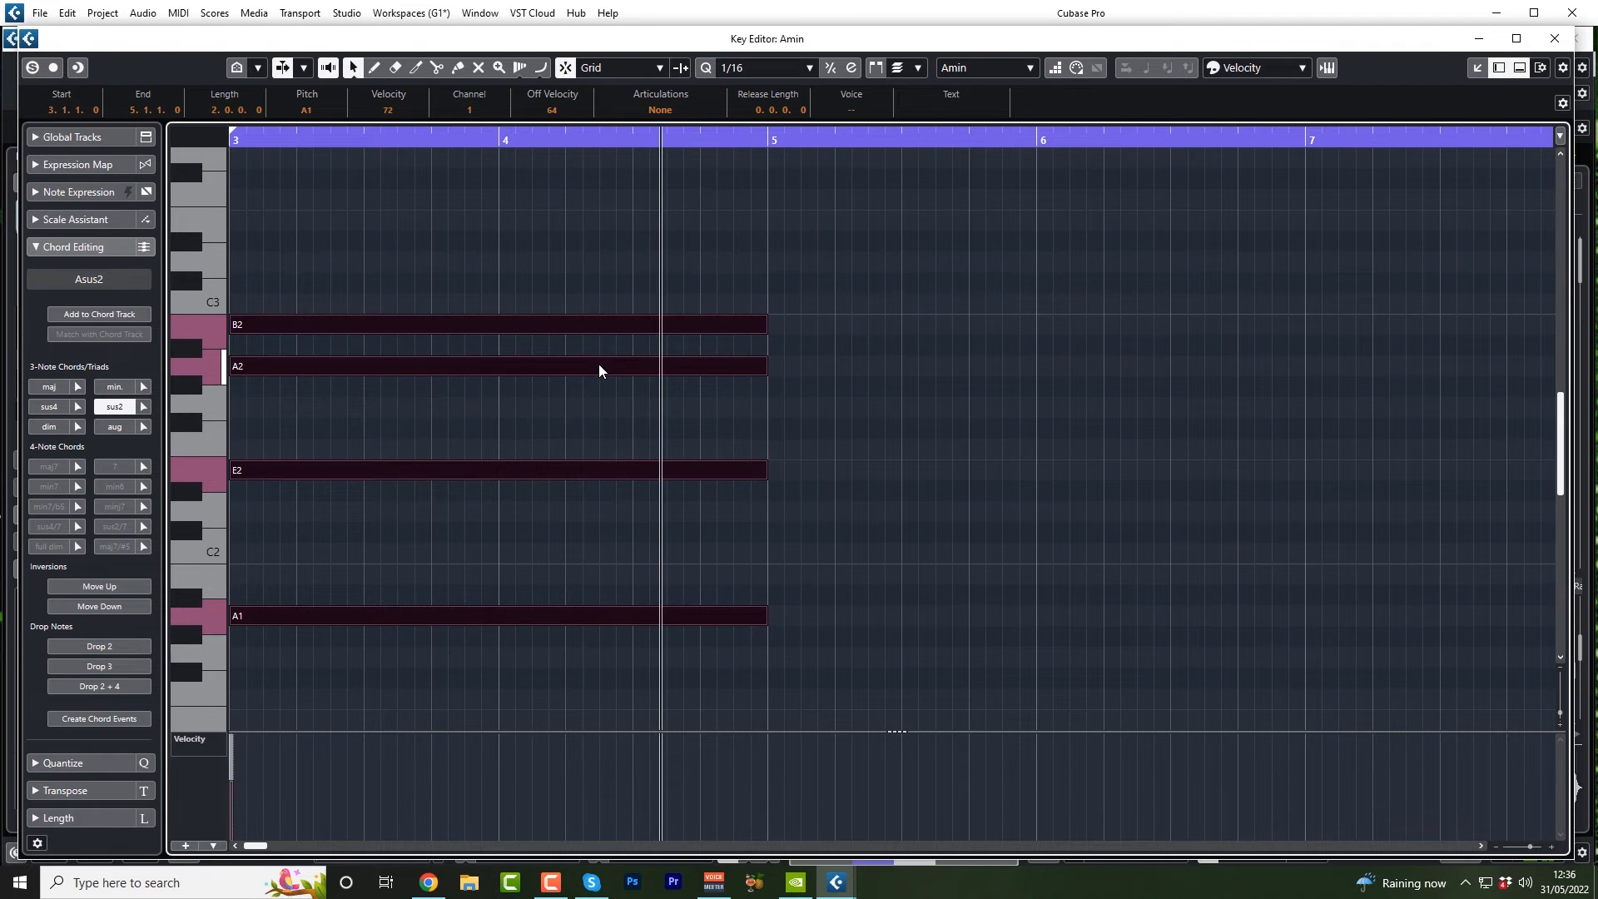
key(ctrl+z)
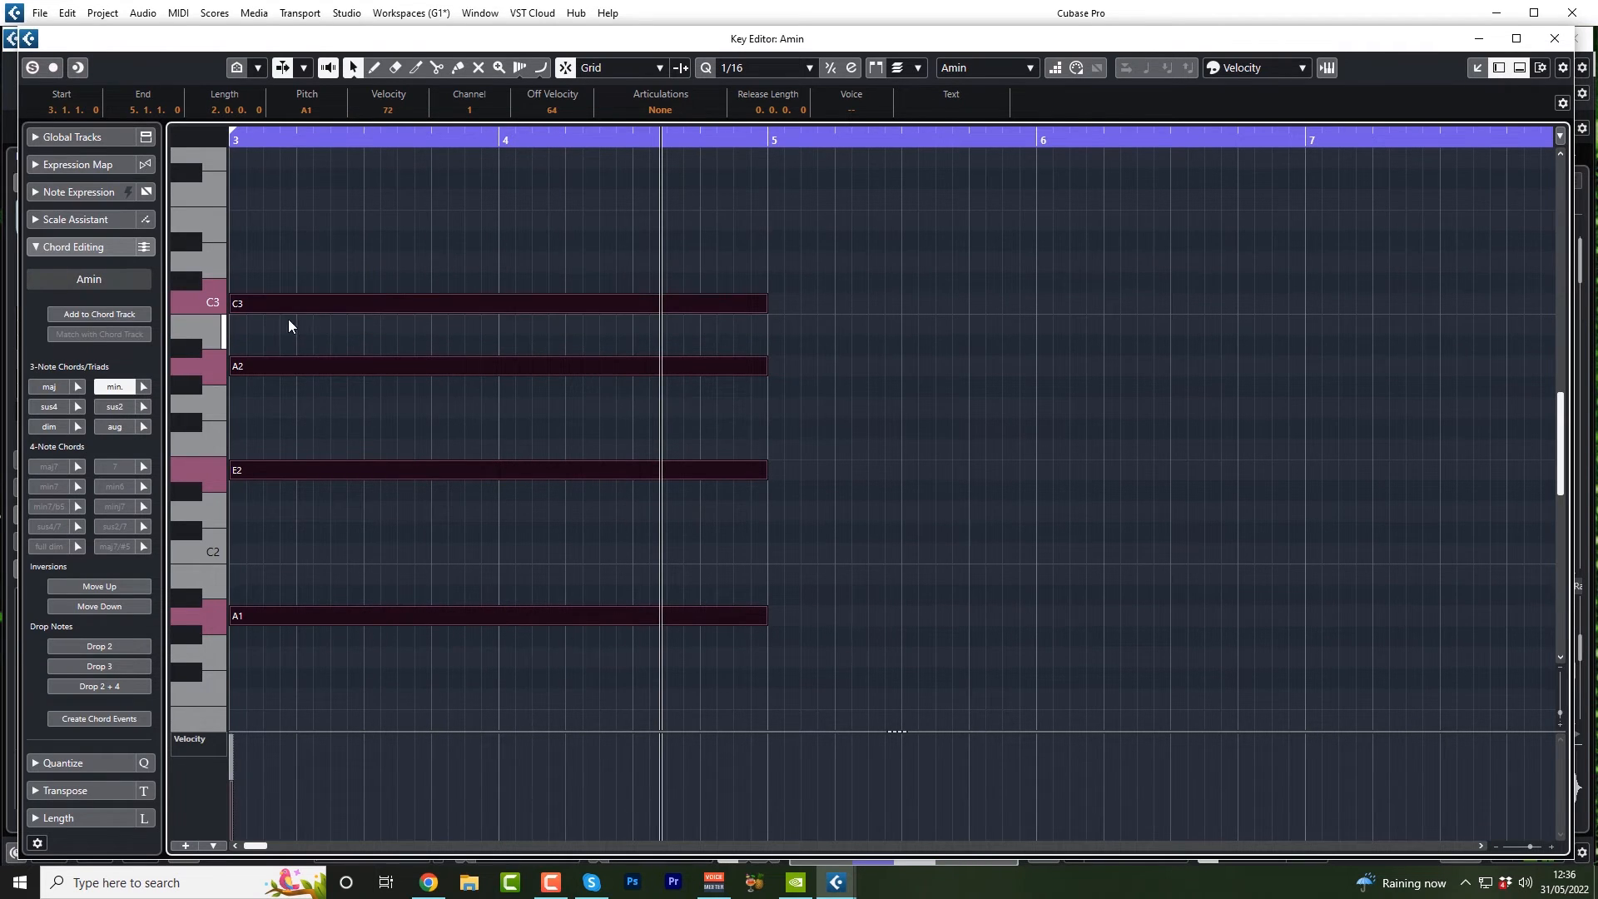
key(ctrl+shift+z)
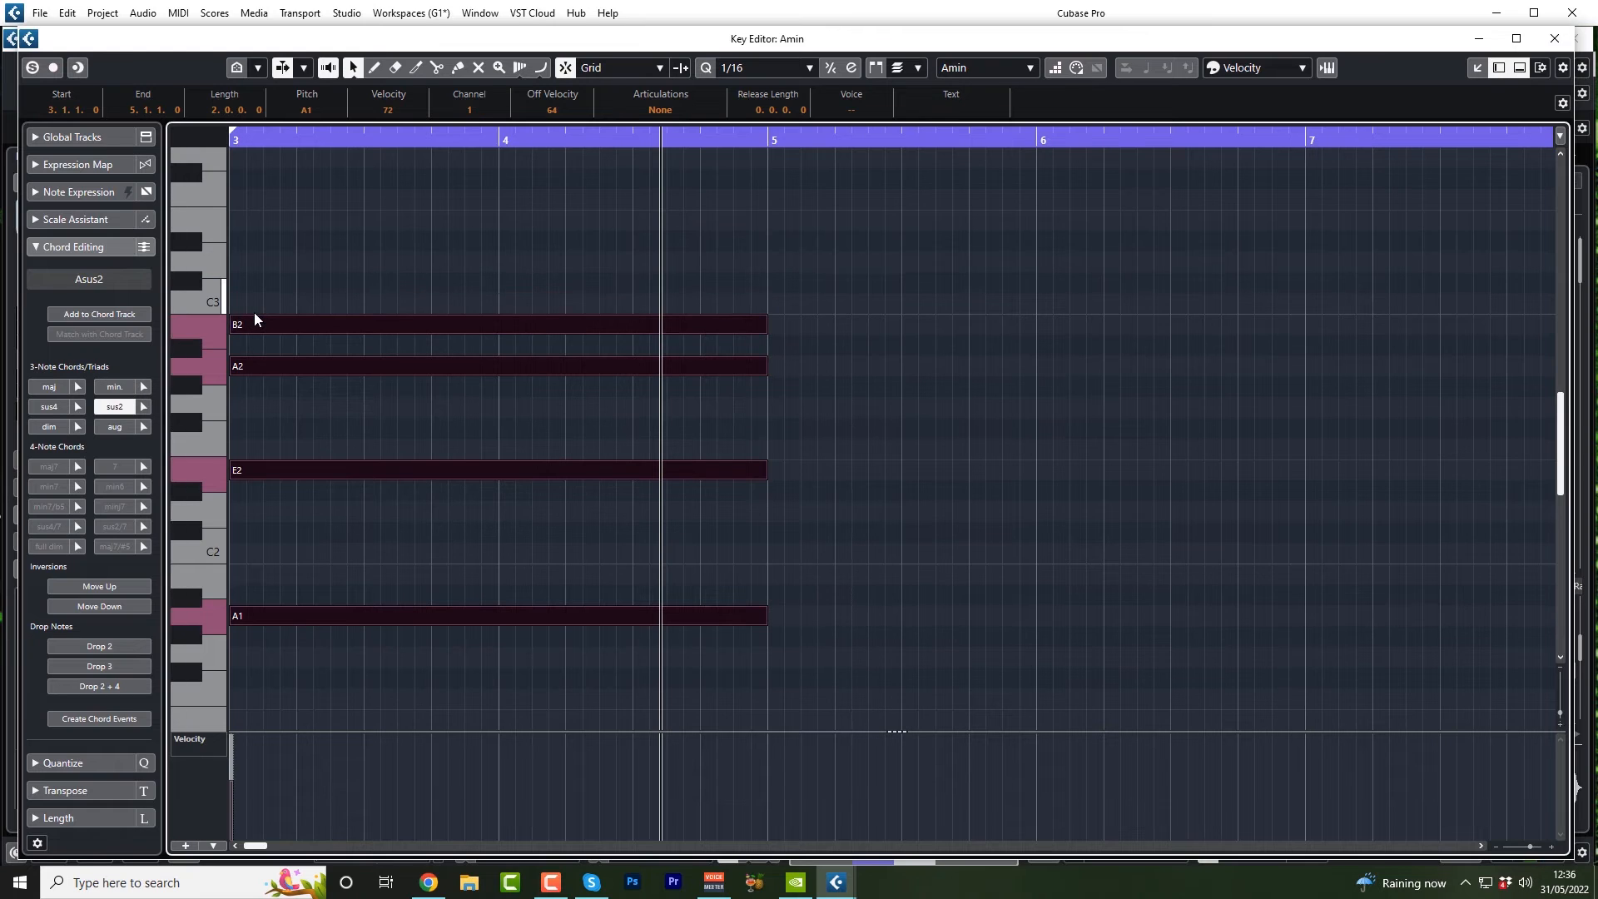
click(521, 291)
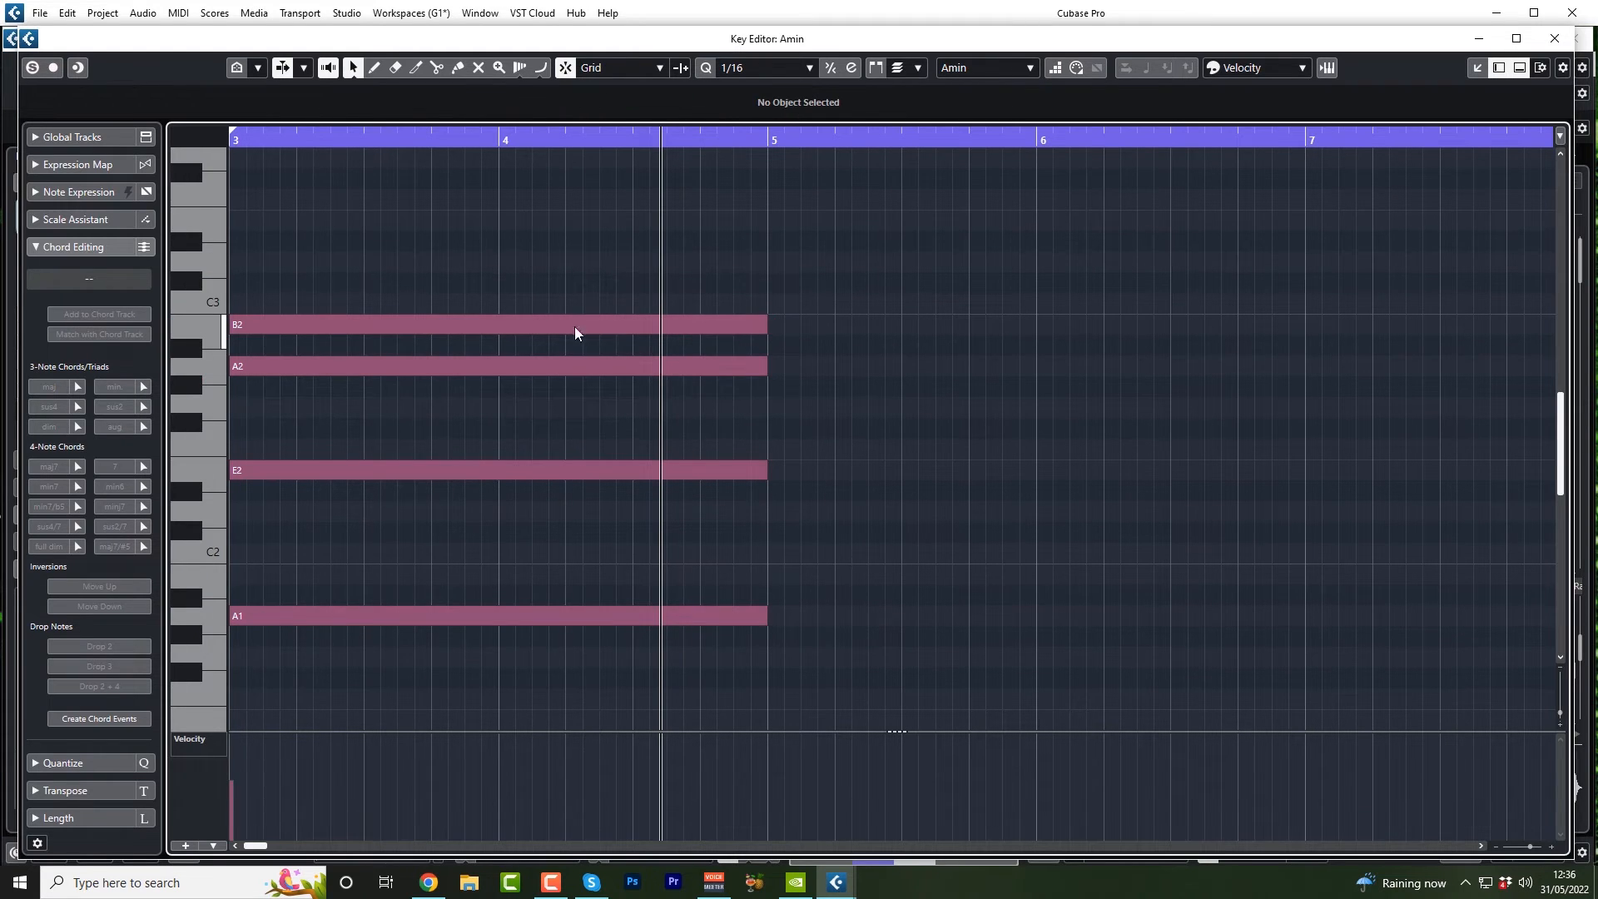
- Shorten the B2 note to one bar and draw a one-bar C3 note from bar 4 to bar 5
click(763, 330)
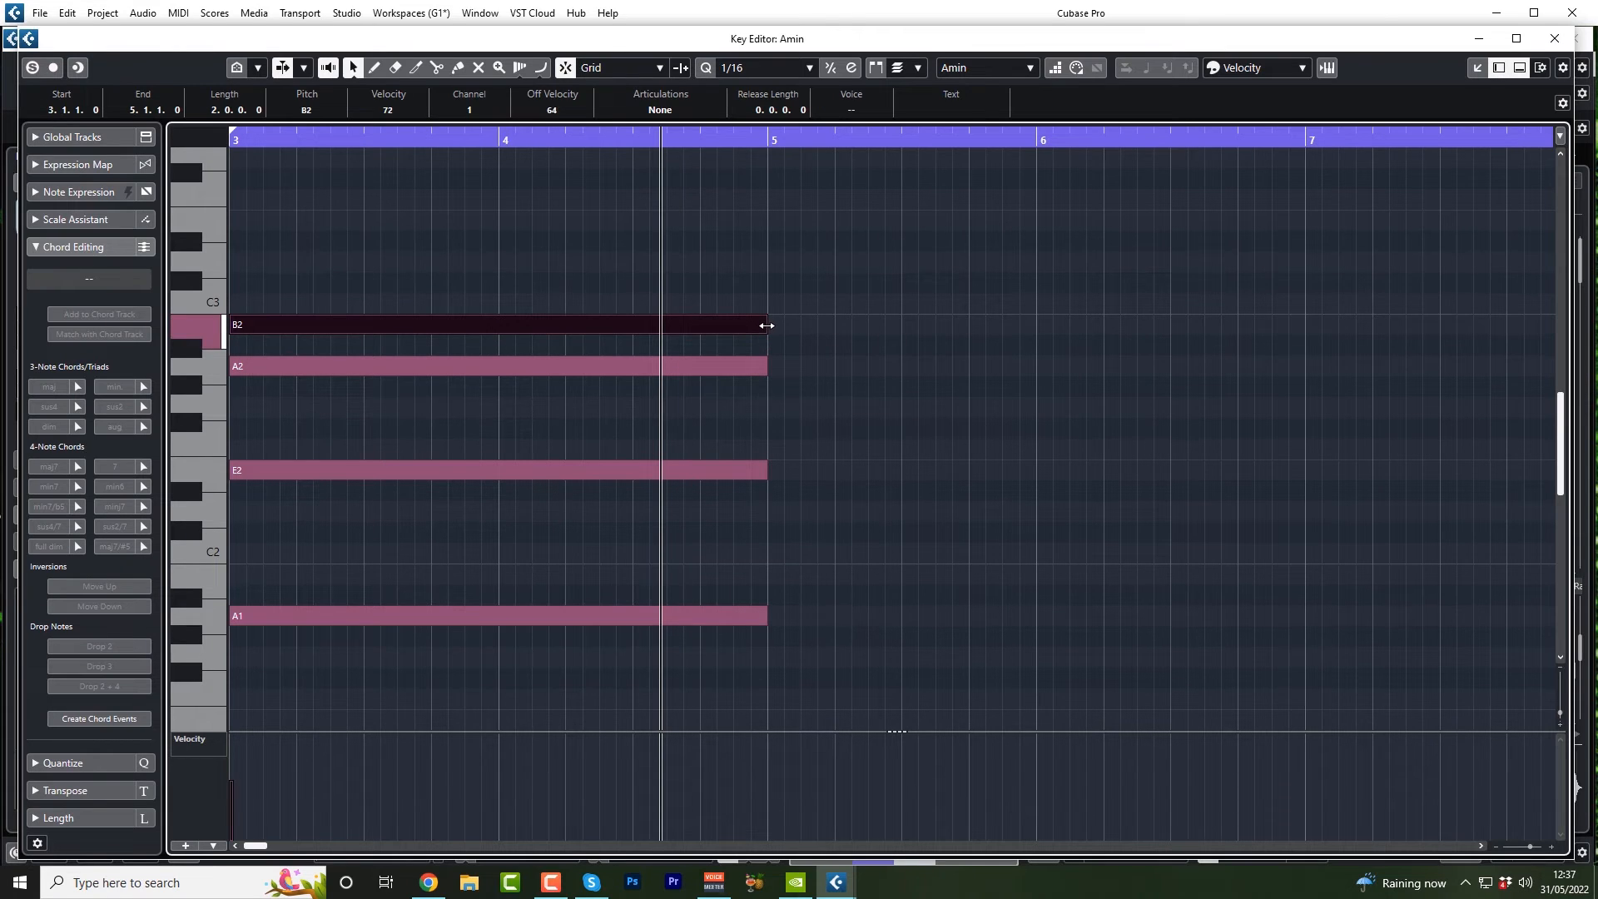
drag(766, 325, 498, 326)
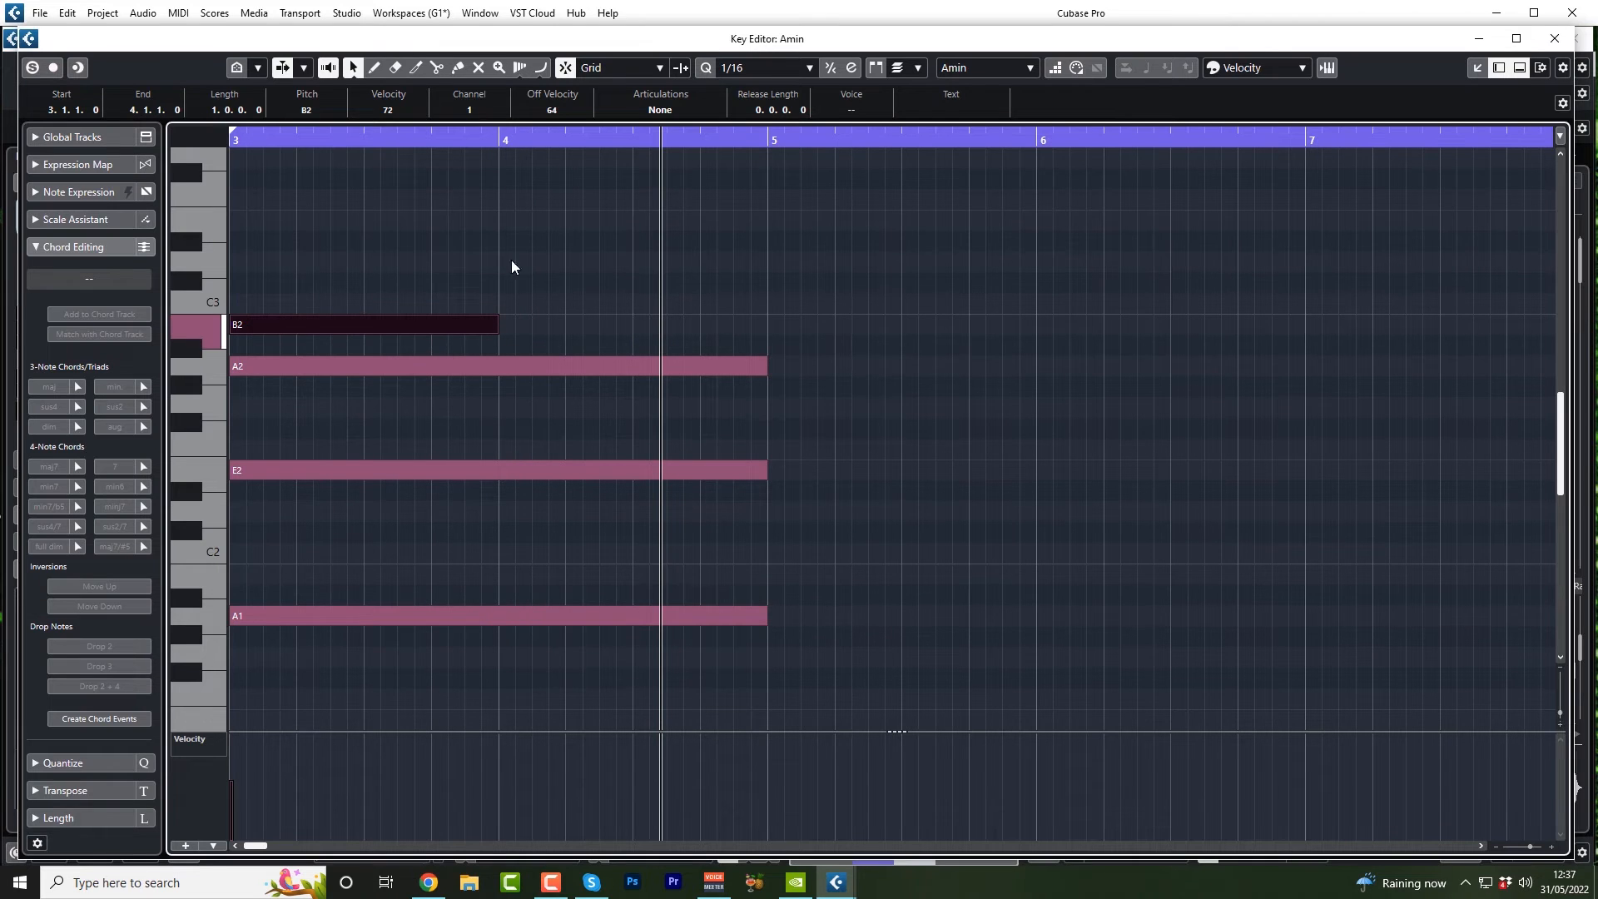
click(373, 70)
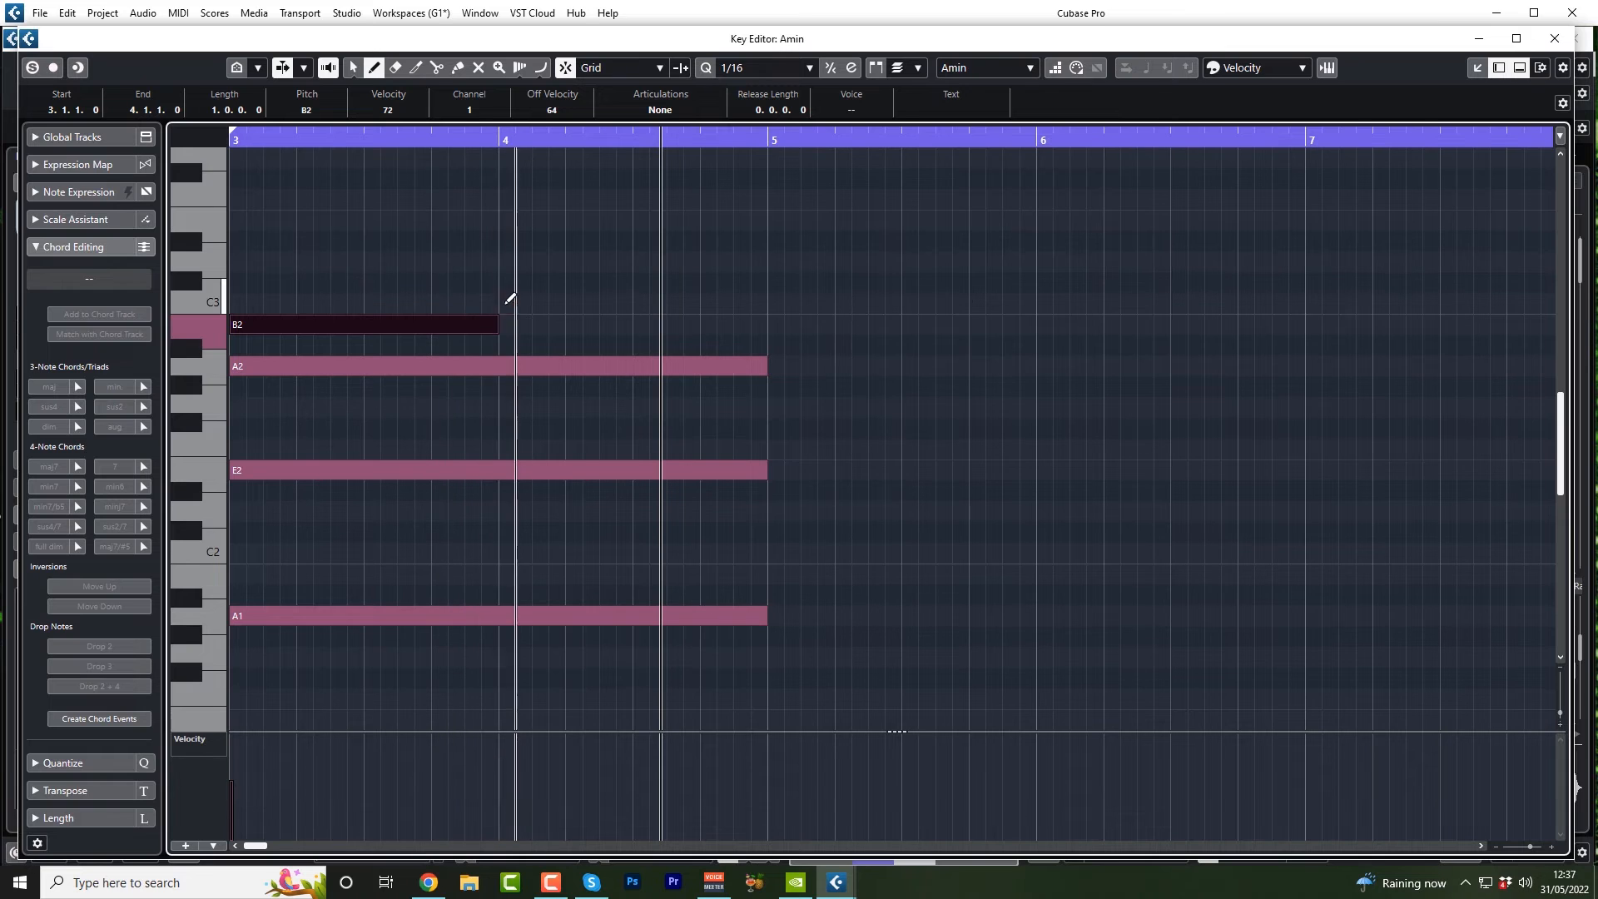
drag(507, 303, 779, 301)
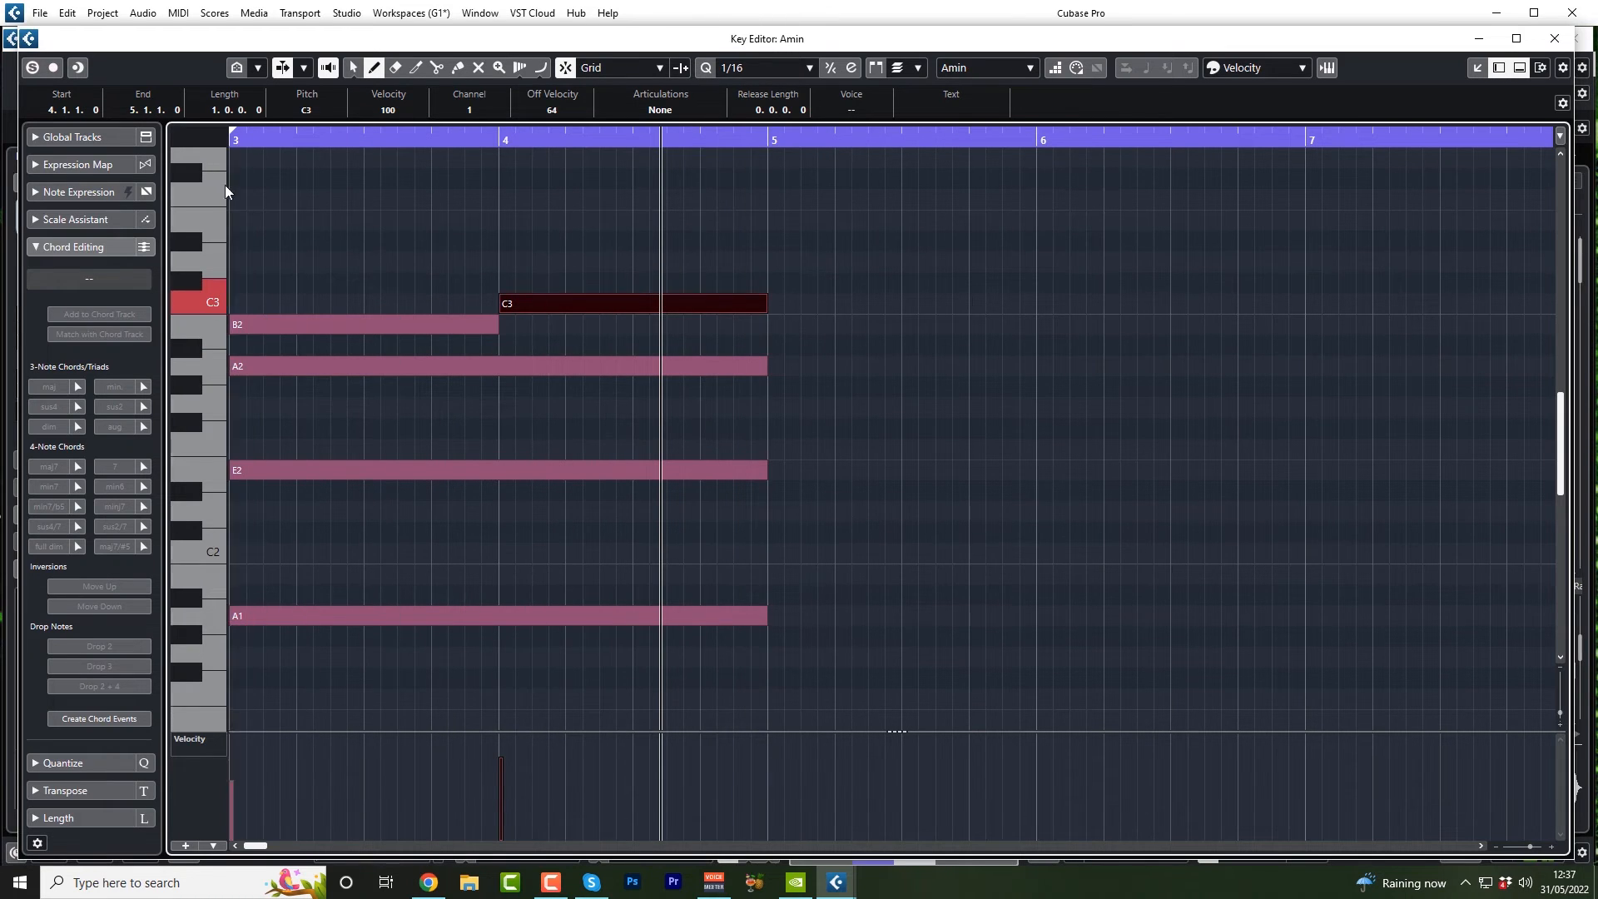
- Close the Key Editor and raise the Pad track's volume to -10.2 dB
click(1554, 40)
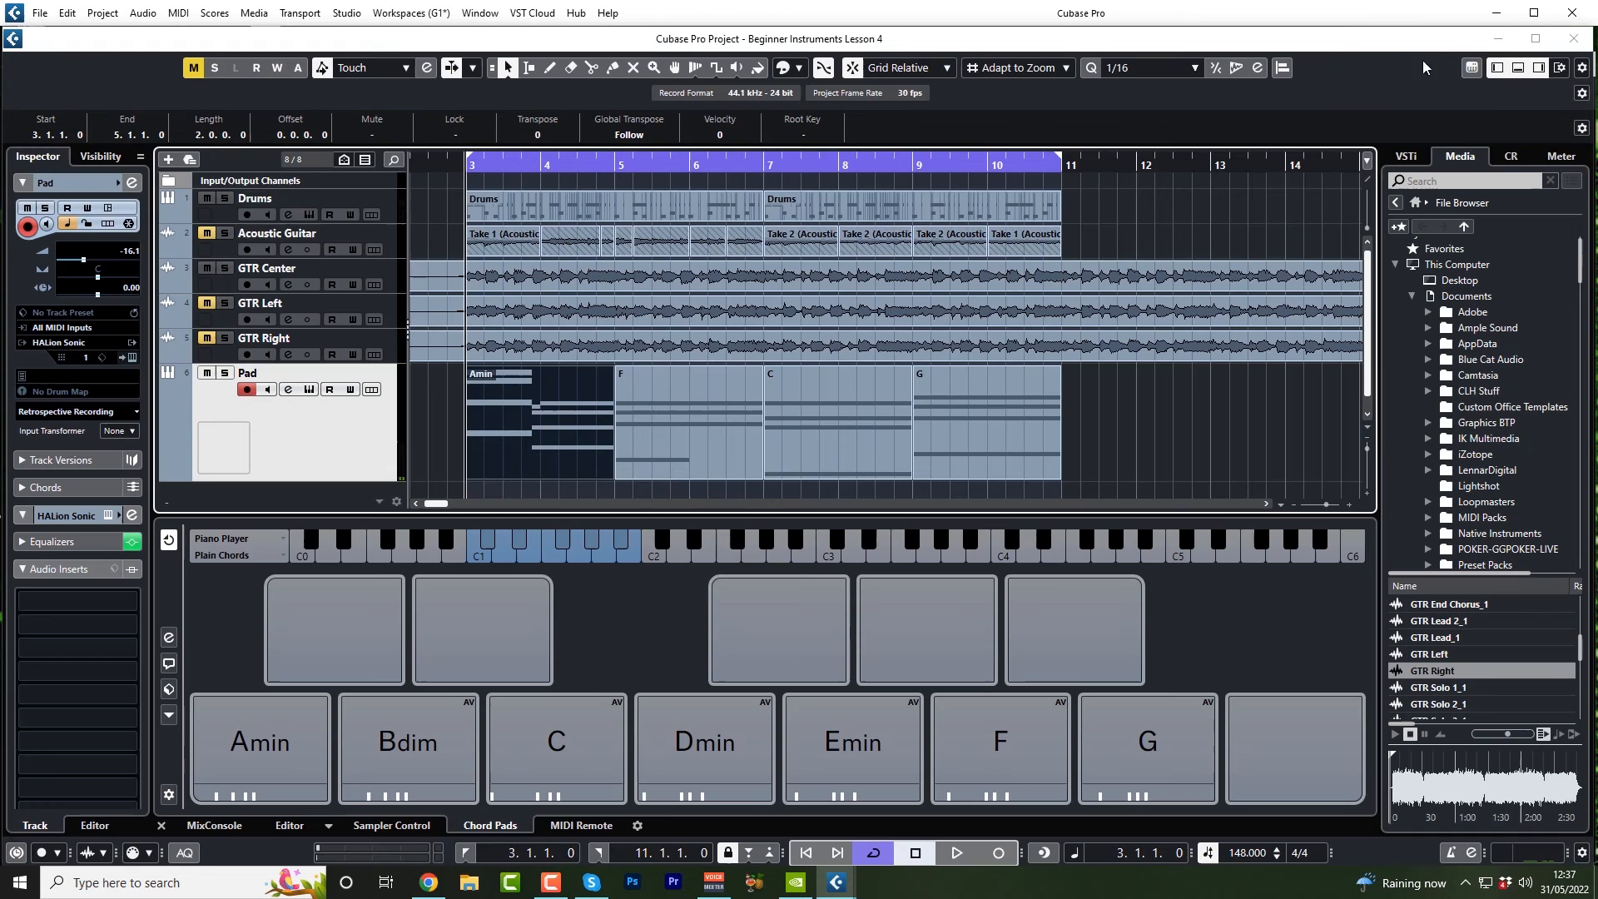
click(206, 271)
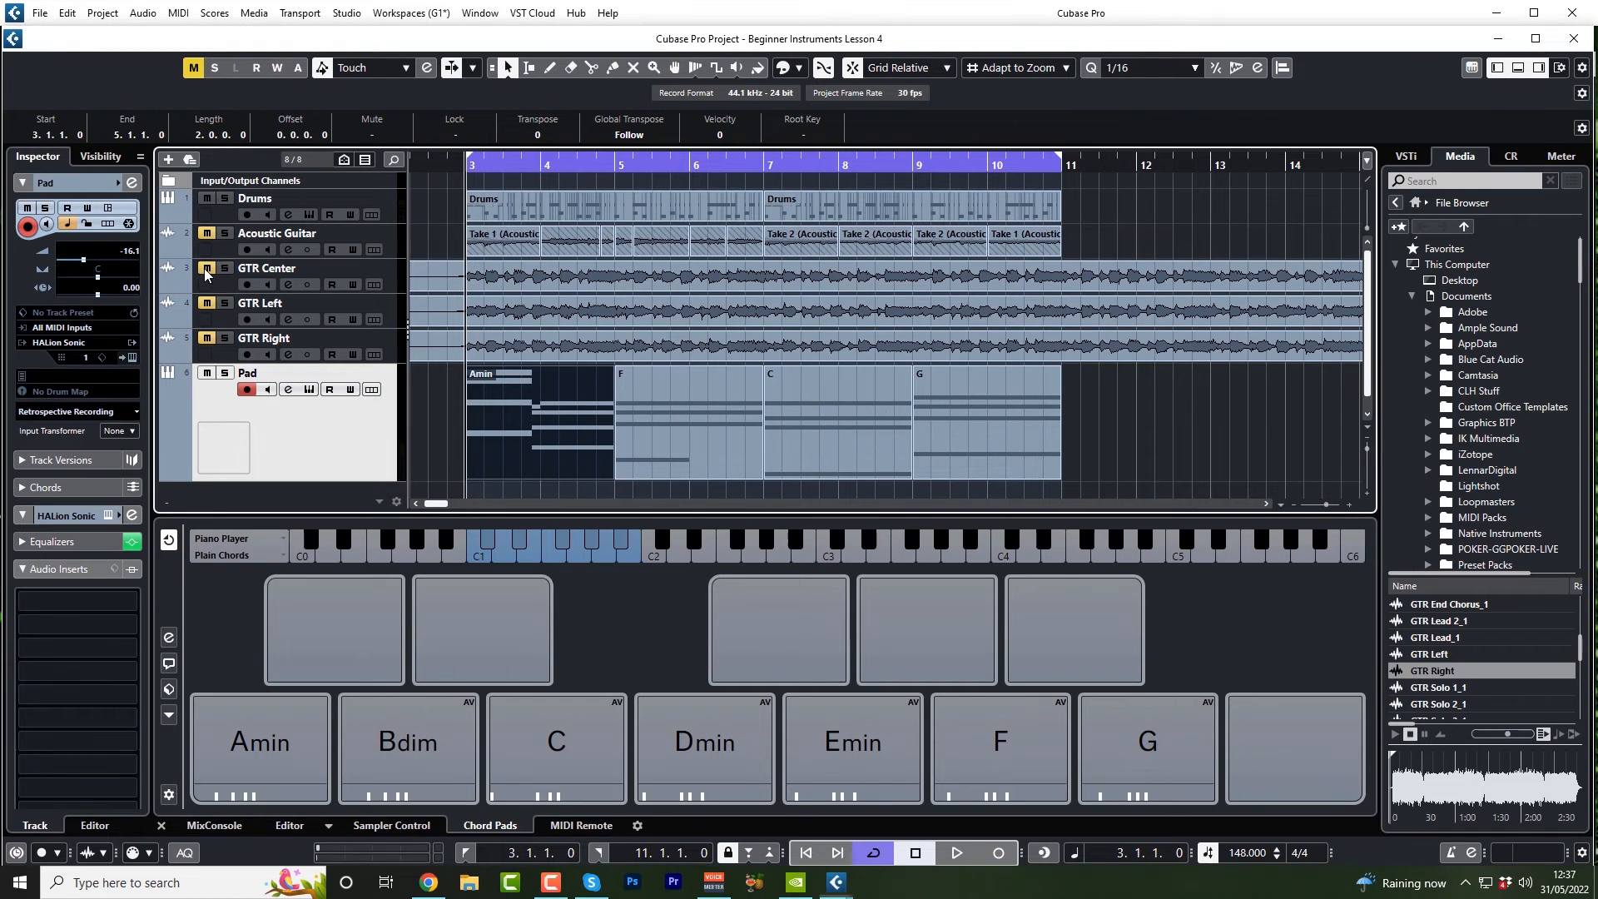
click(132, 249)
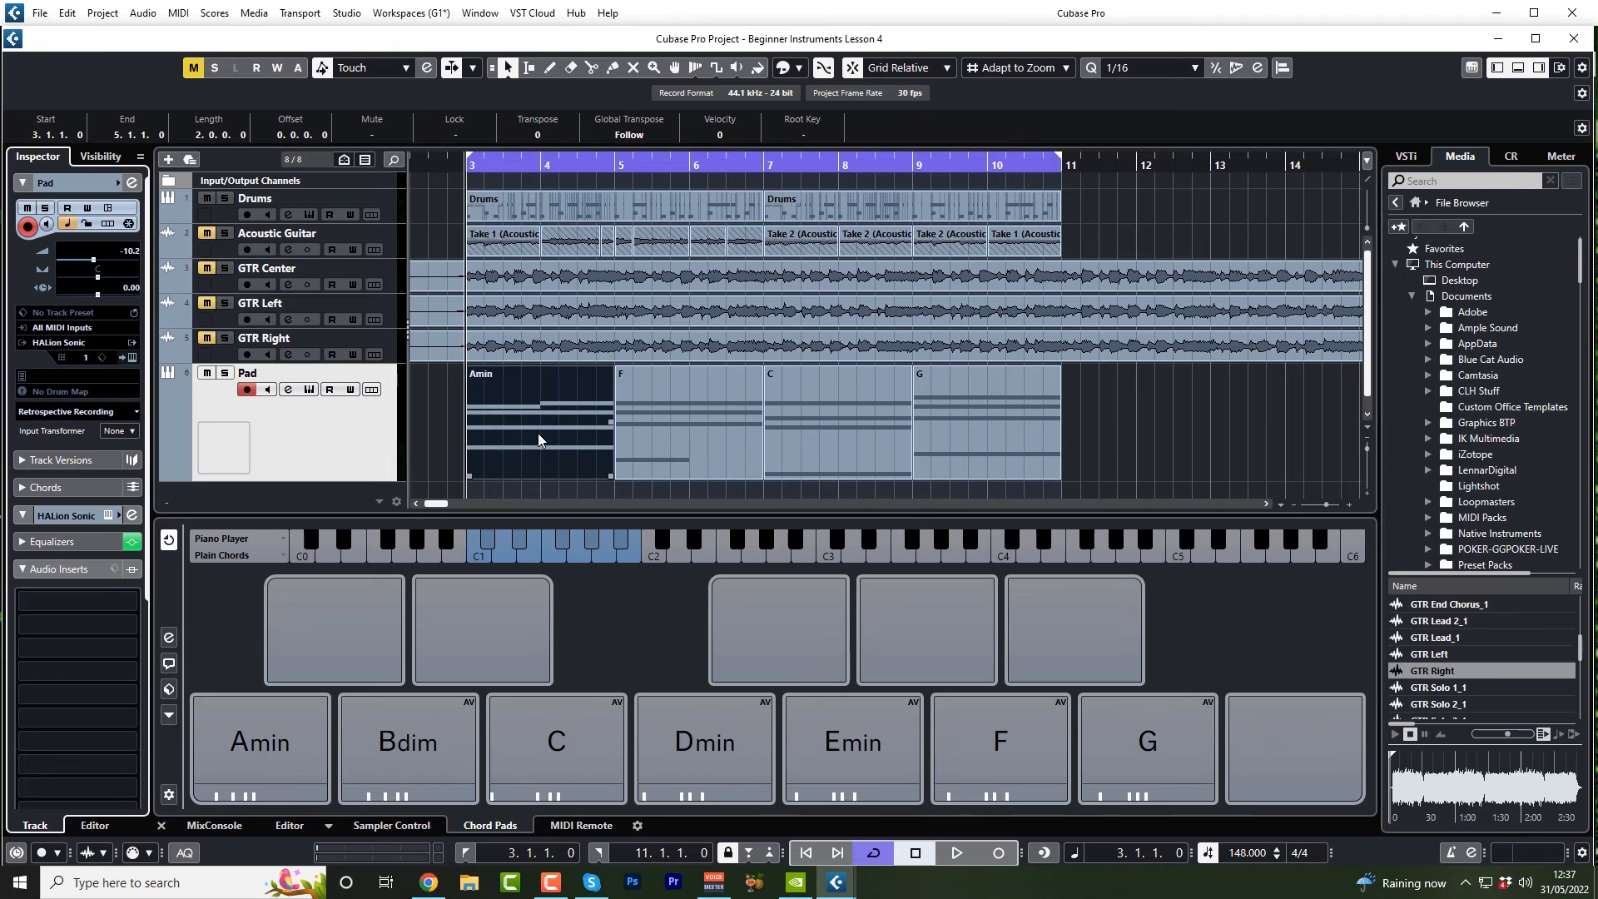
- Reopen the Amin part in the Key Editor and play it from bar 3 to hear the B2-to-C3 movement
double_click(536, 437)
drag(273, 140, 233, 141)
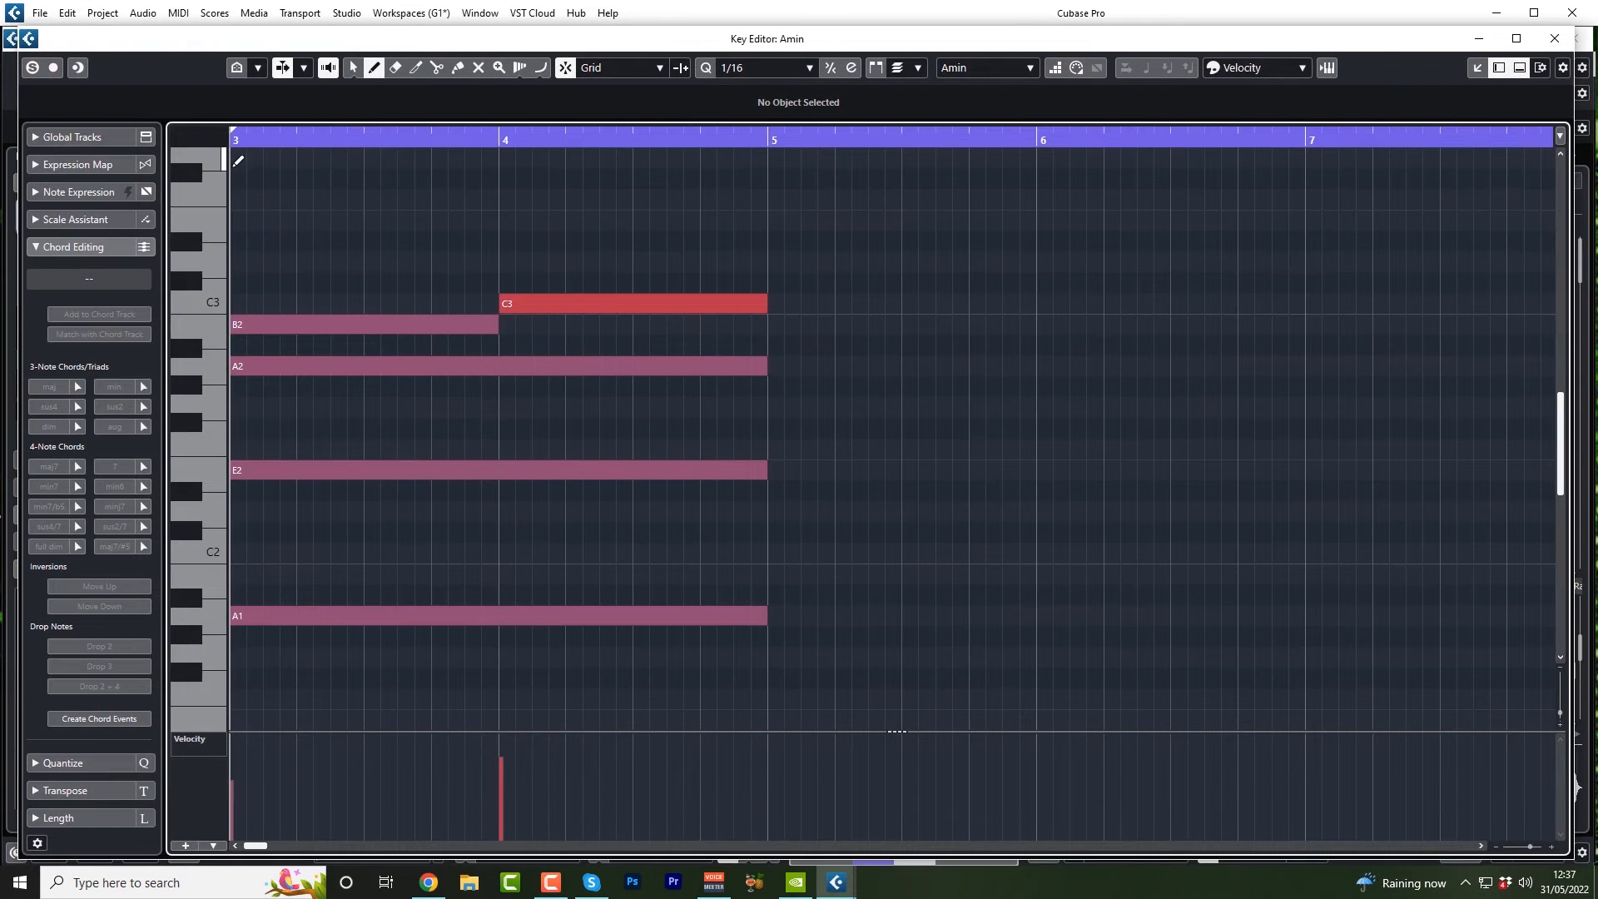
key(space)
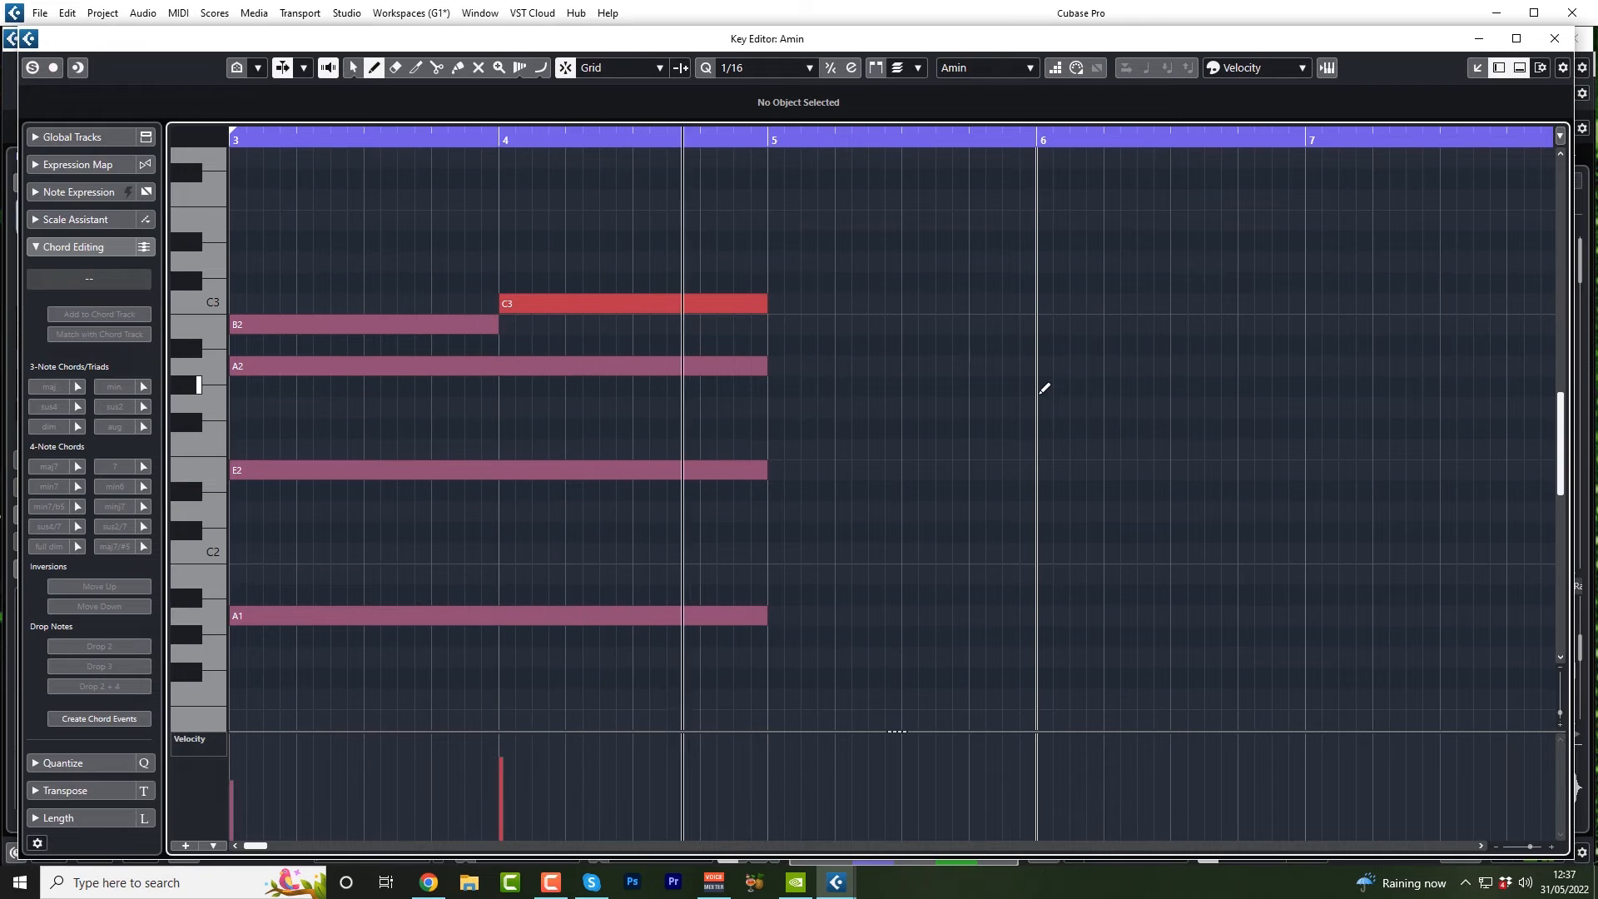
key(space)
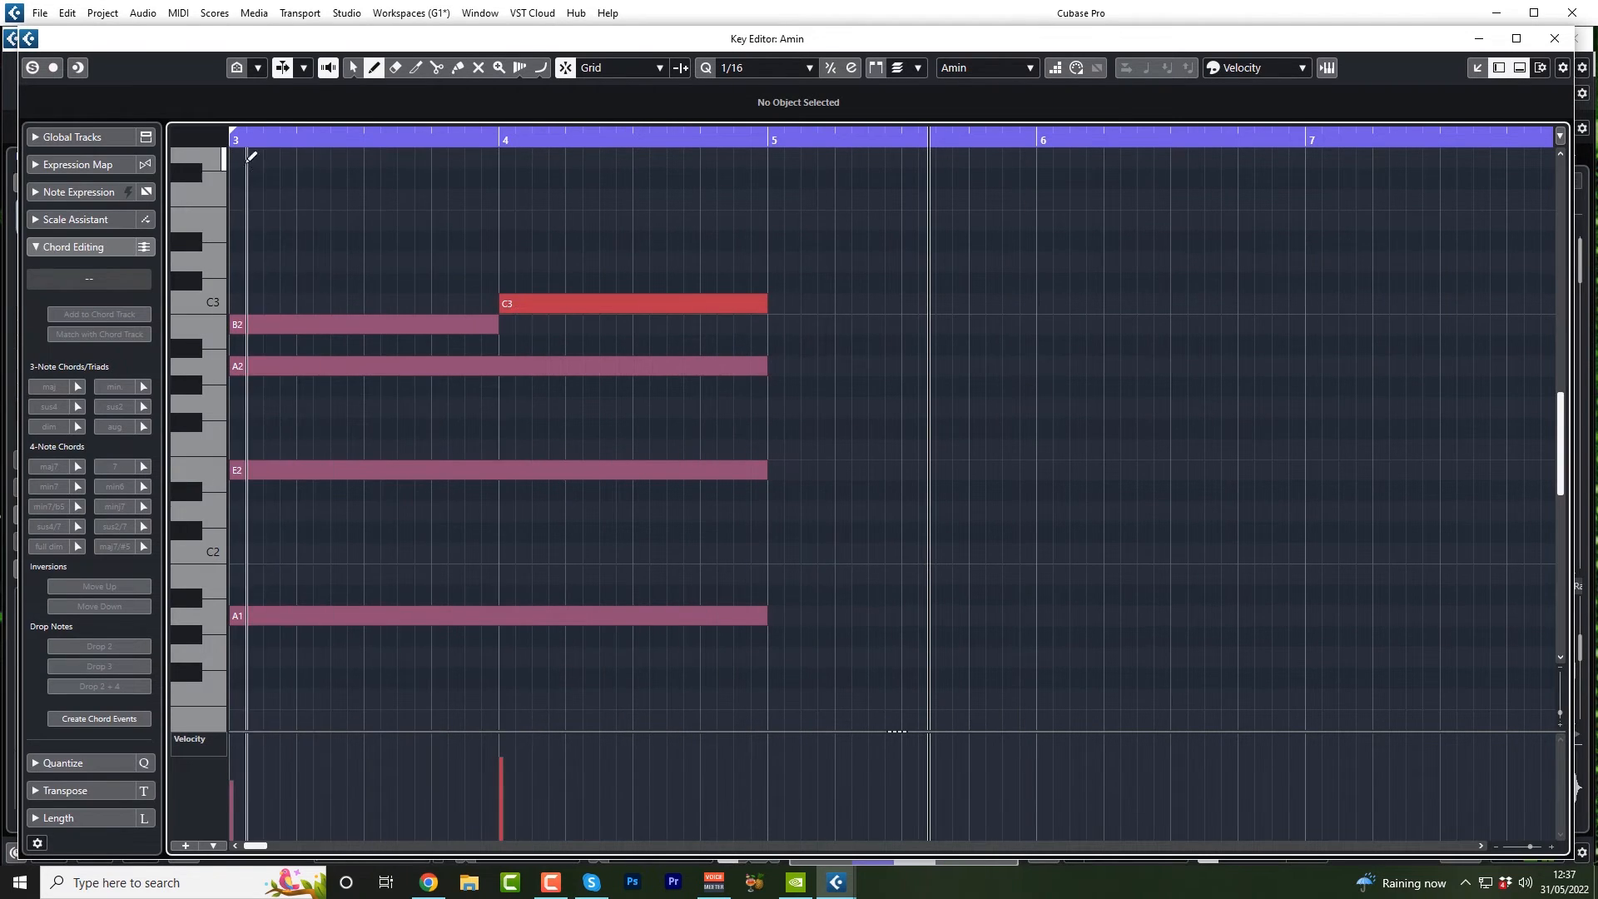
click(236, 140)
key(space)
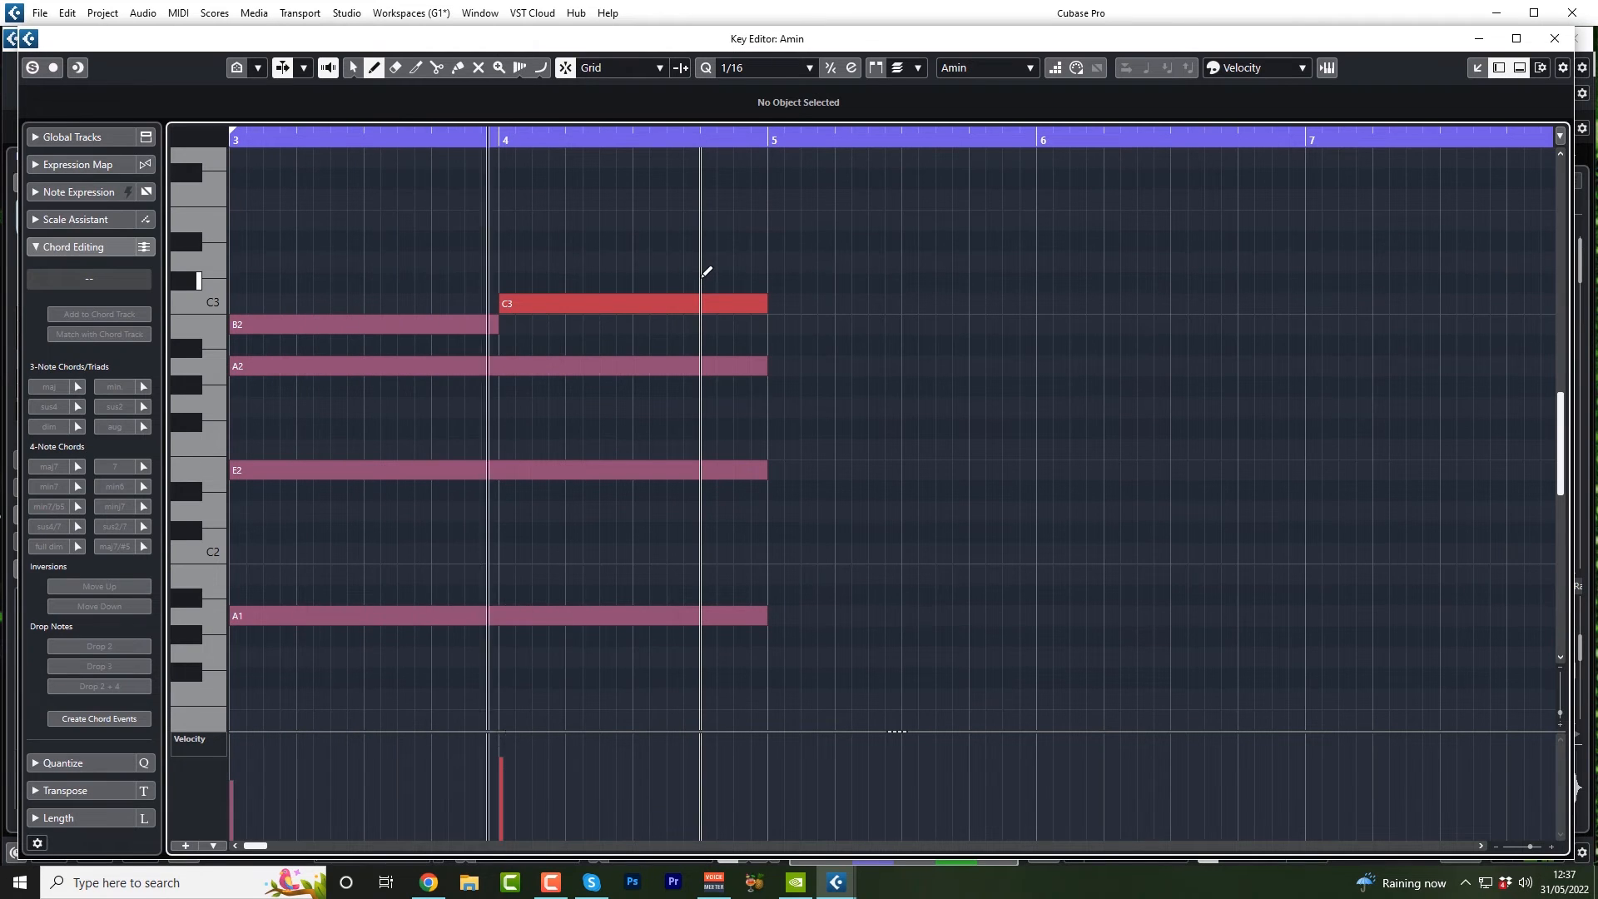
key(space)
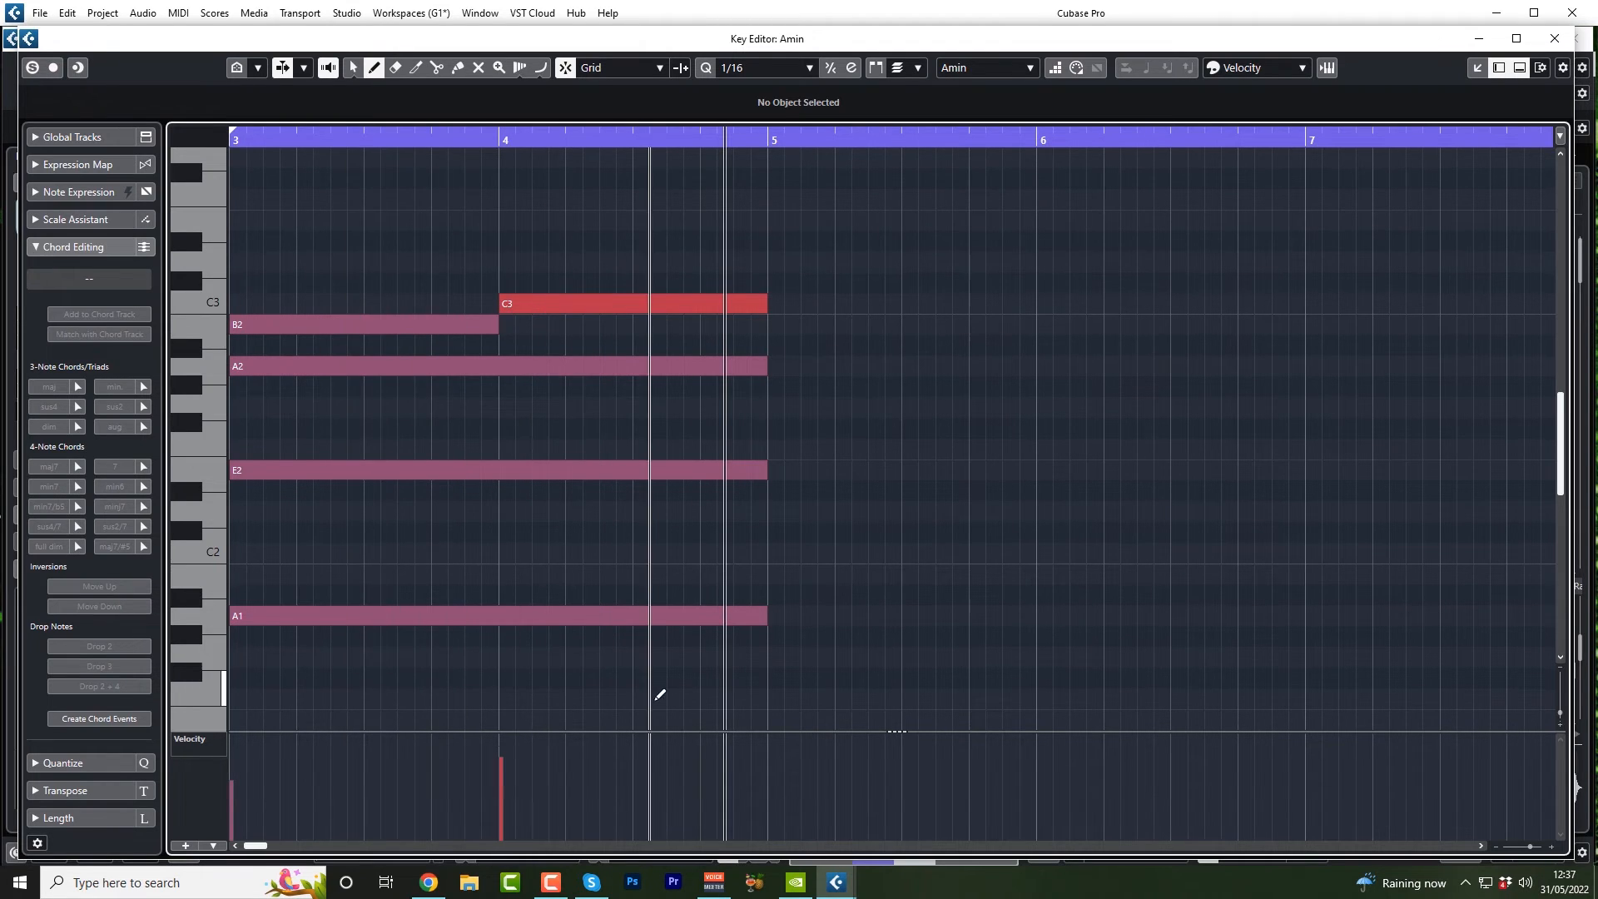
- Switch back to the Object Selection tool and enlarge the velocity lane below the notes
right_click(949, 548)
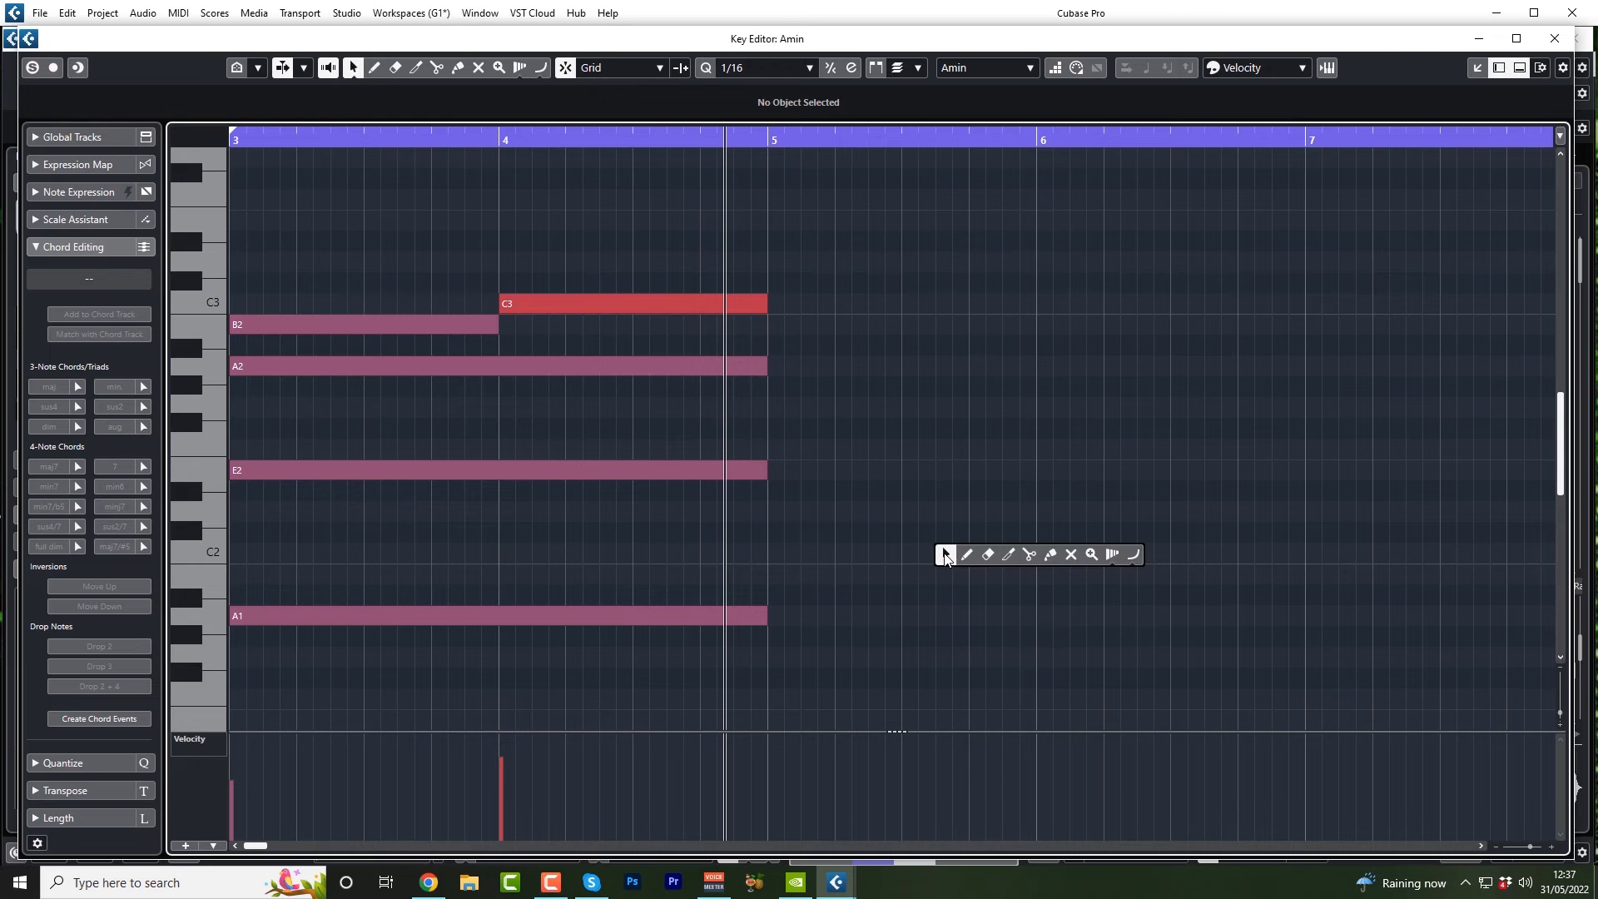
click(947, 554)
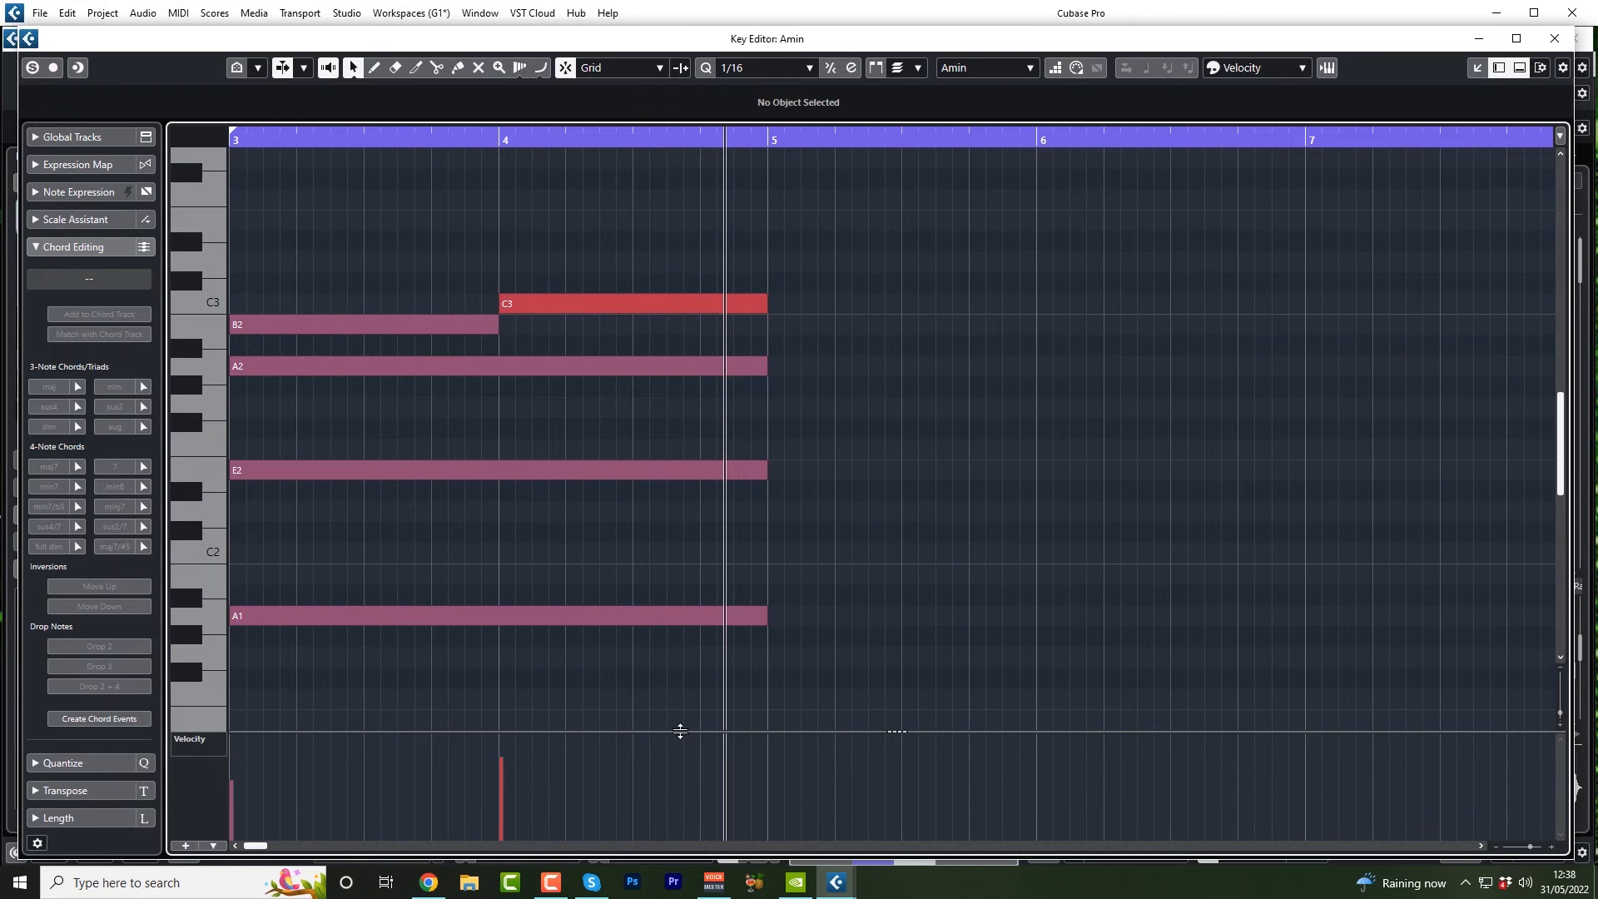
drag(678, 731, 698, 632)
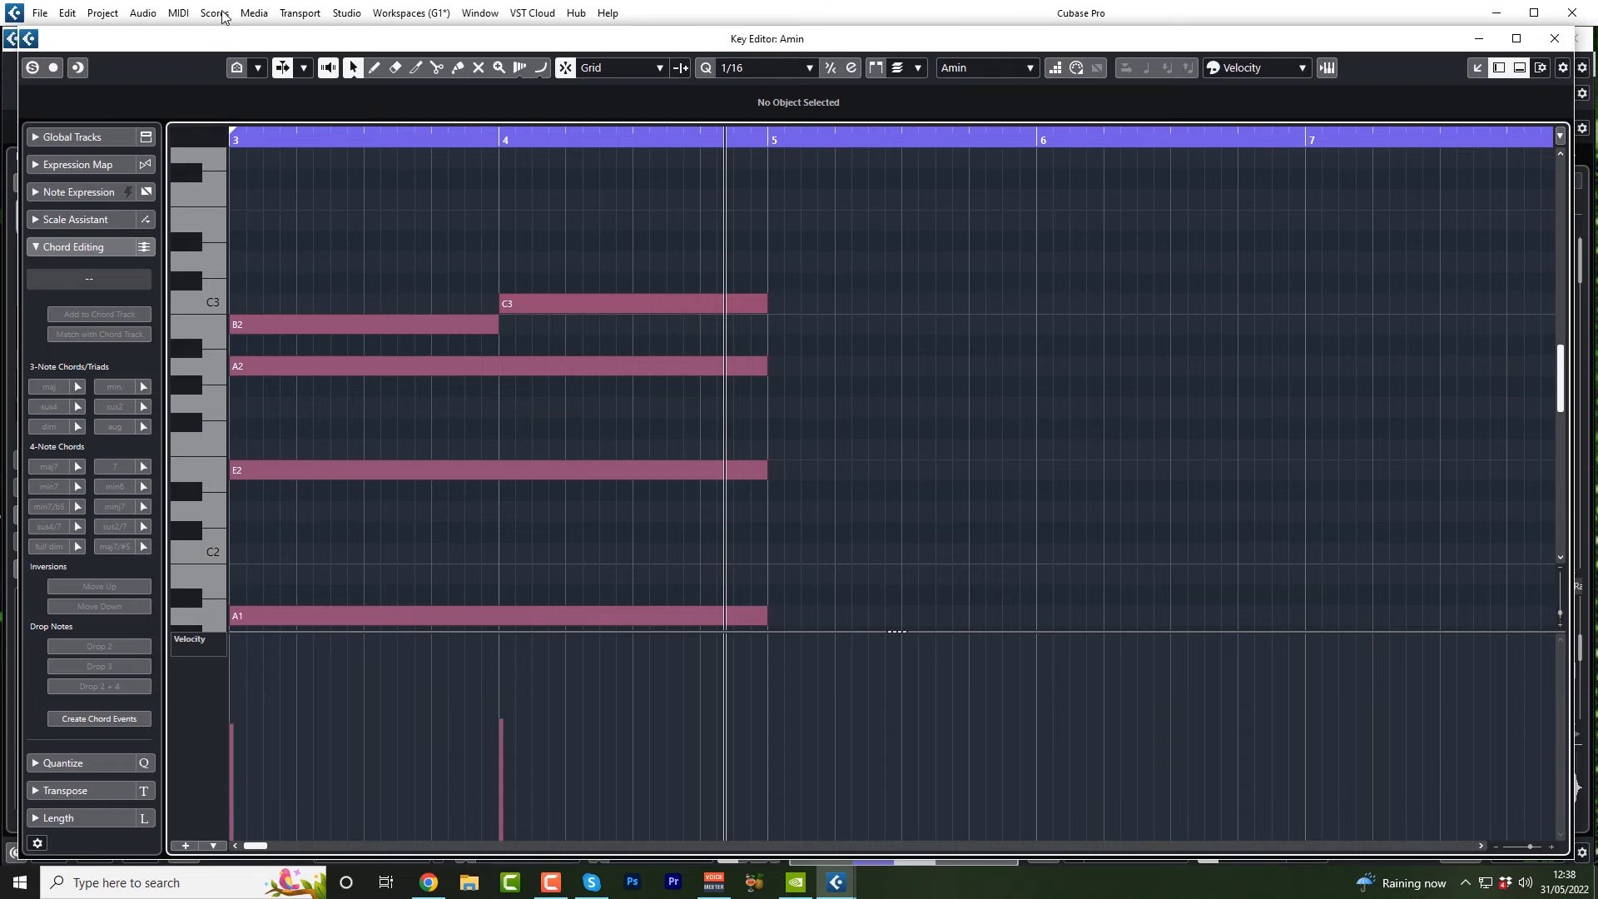
- Play the Amin part from bar 3, close the Key Editor and play the full arrangement from bar 3
click(228, 133)
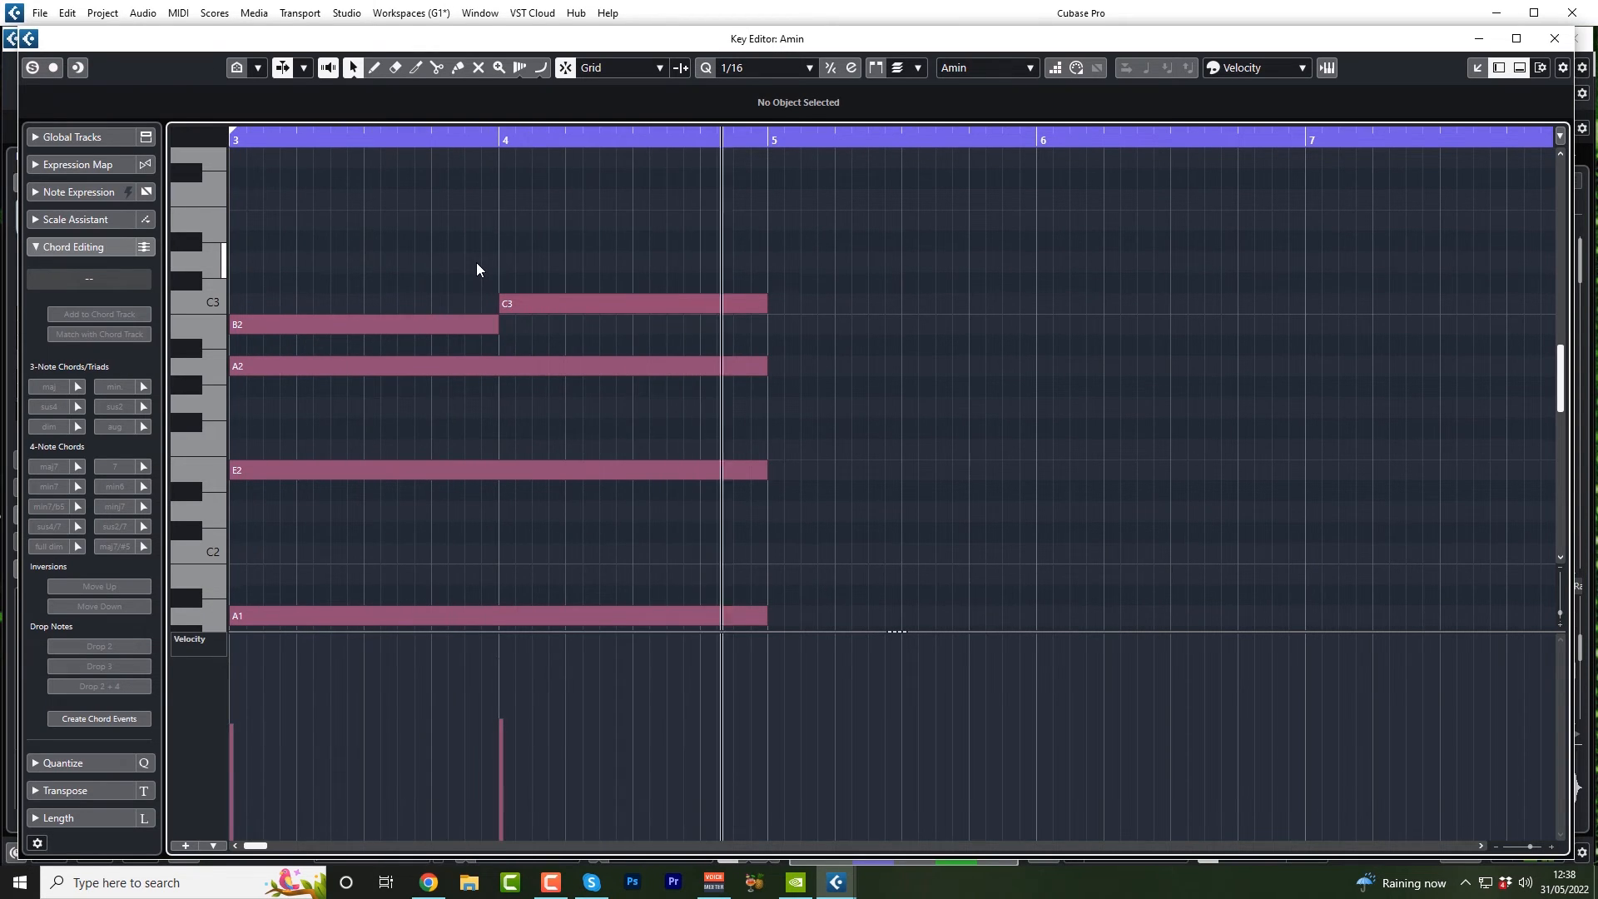
click(1555, 39)
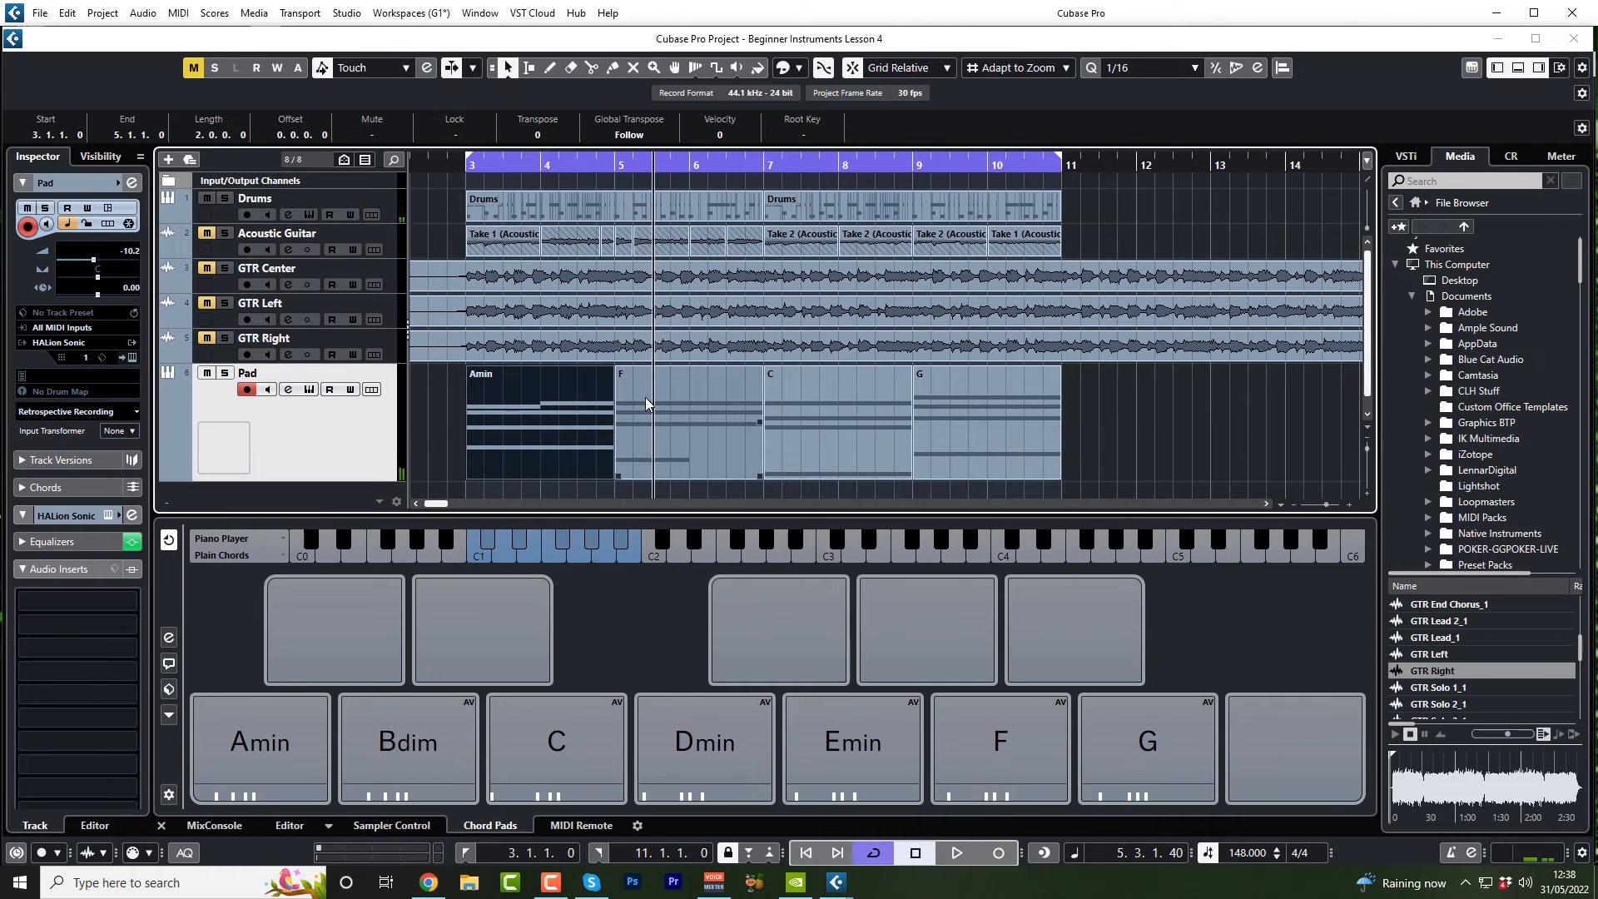
click(471, 166)
key(space)
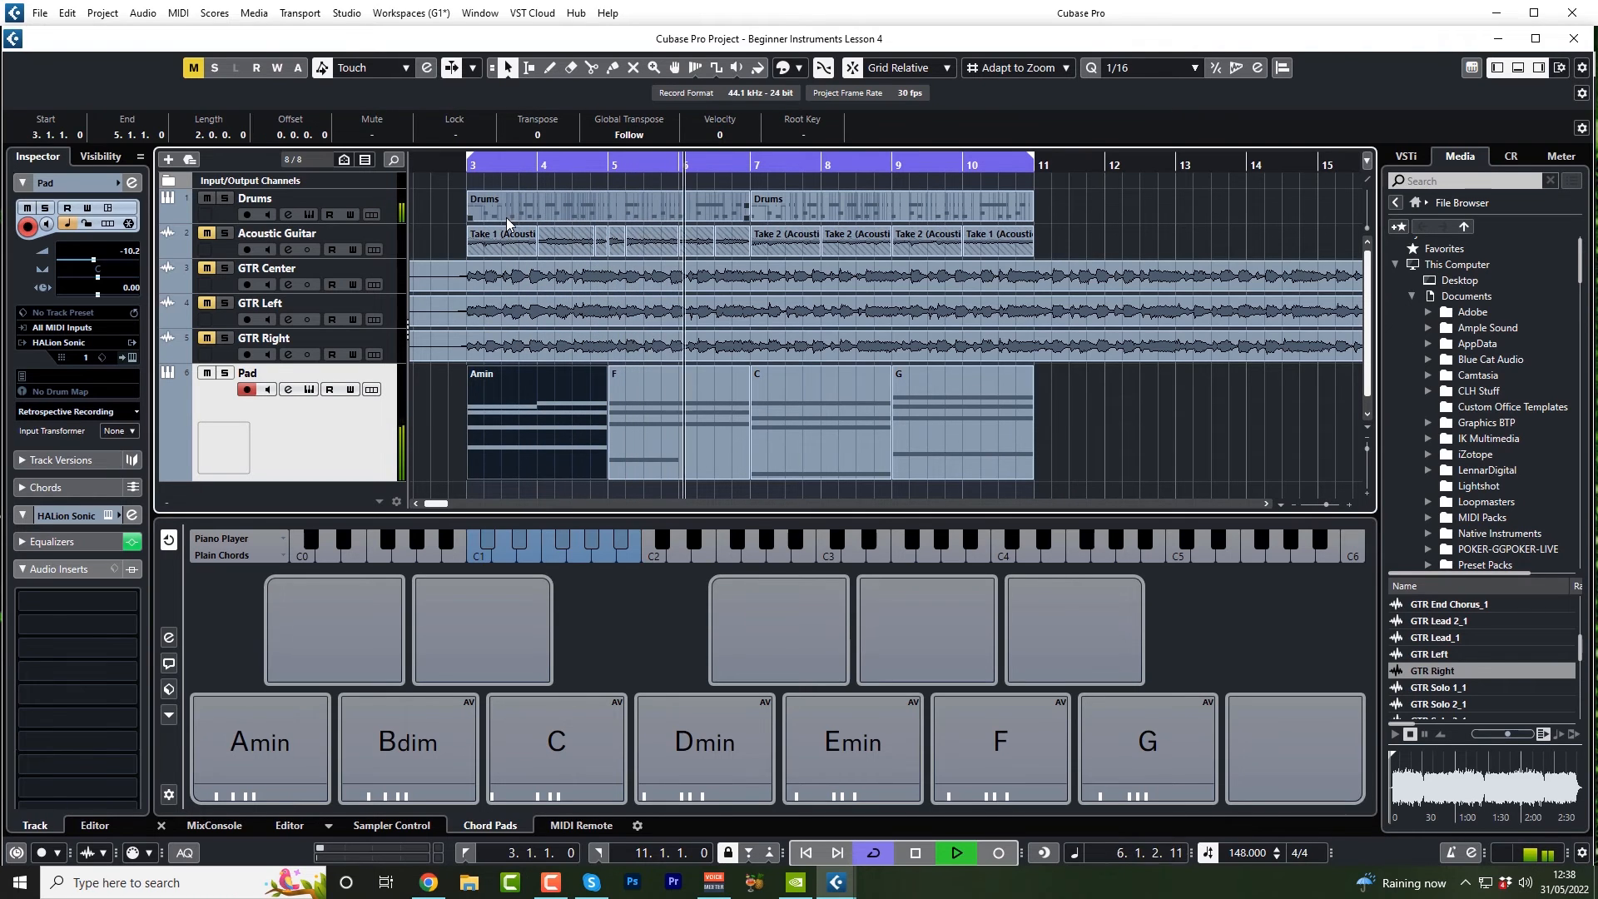
key(space)
- Open the F part in the Key Editor and extend its F1 note to two bars, ending at bar 7
click(779, 470)
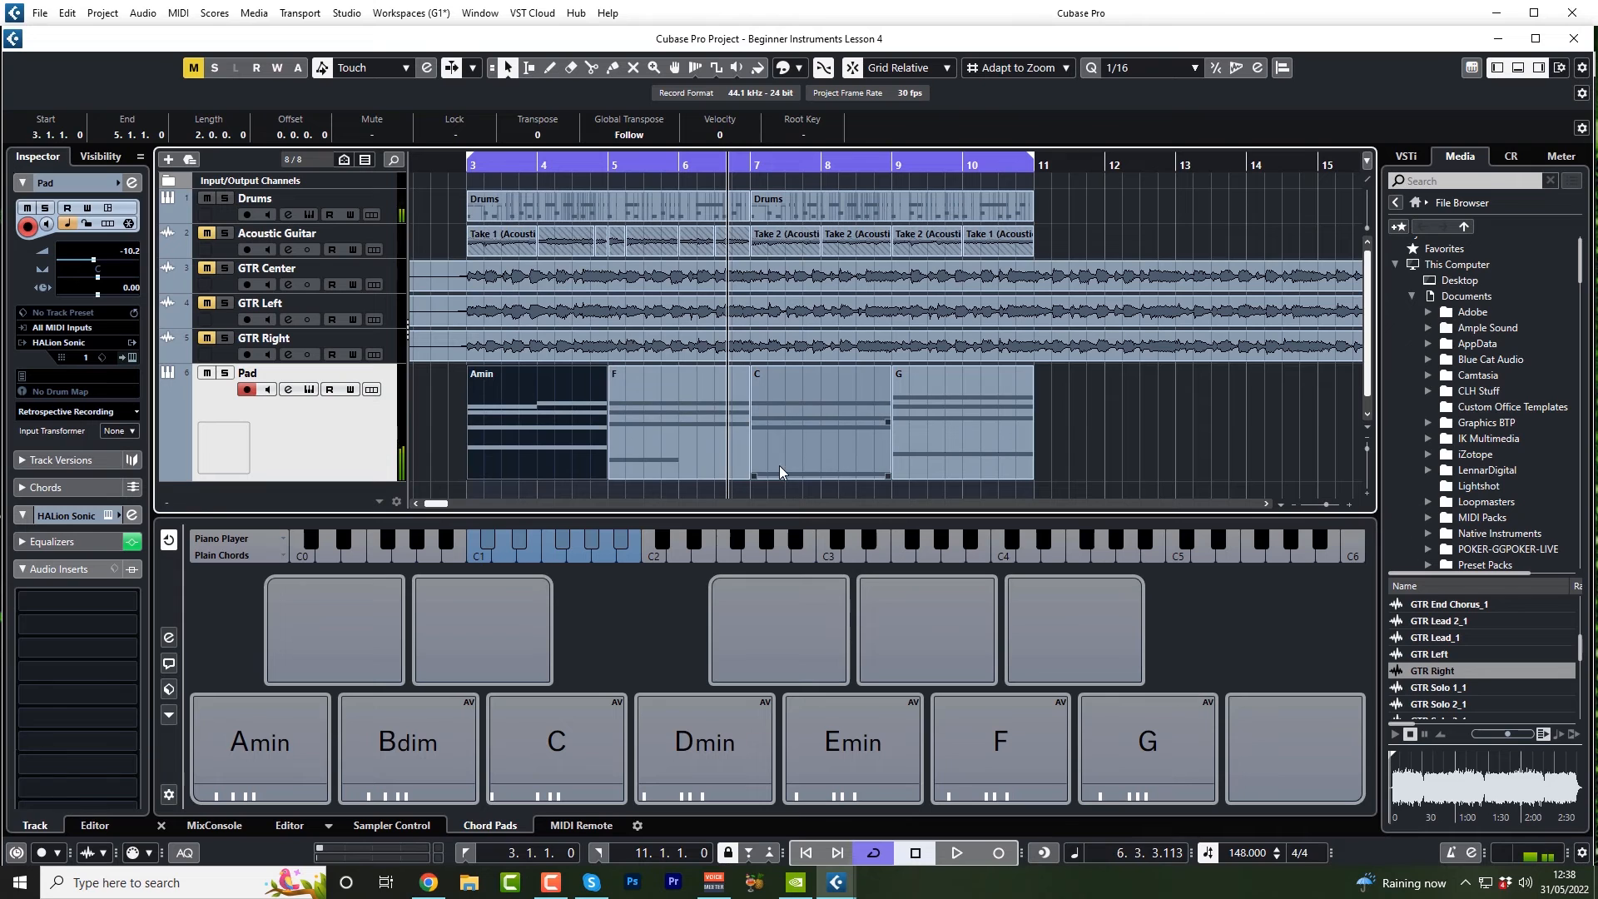
click(652, 452)
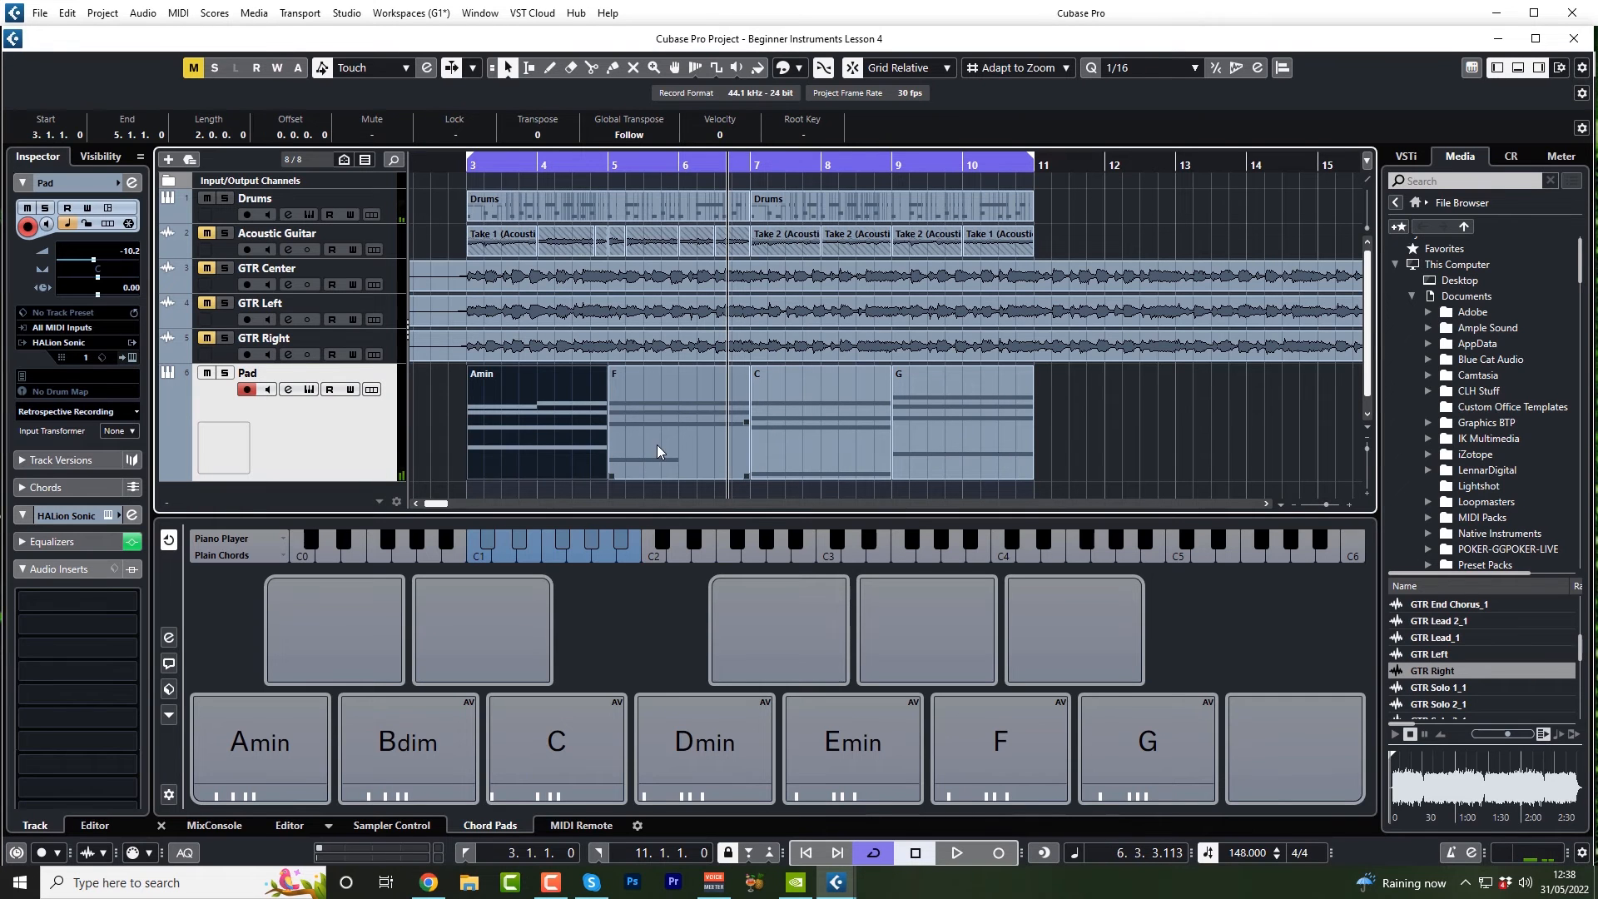
double_click(657, 444)
scroll(599, 452, down, 2)
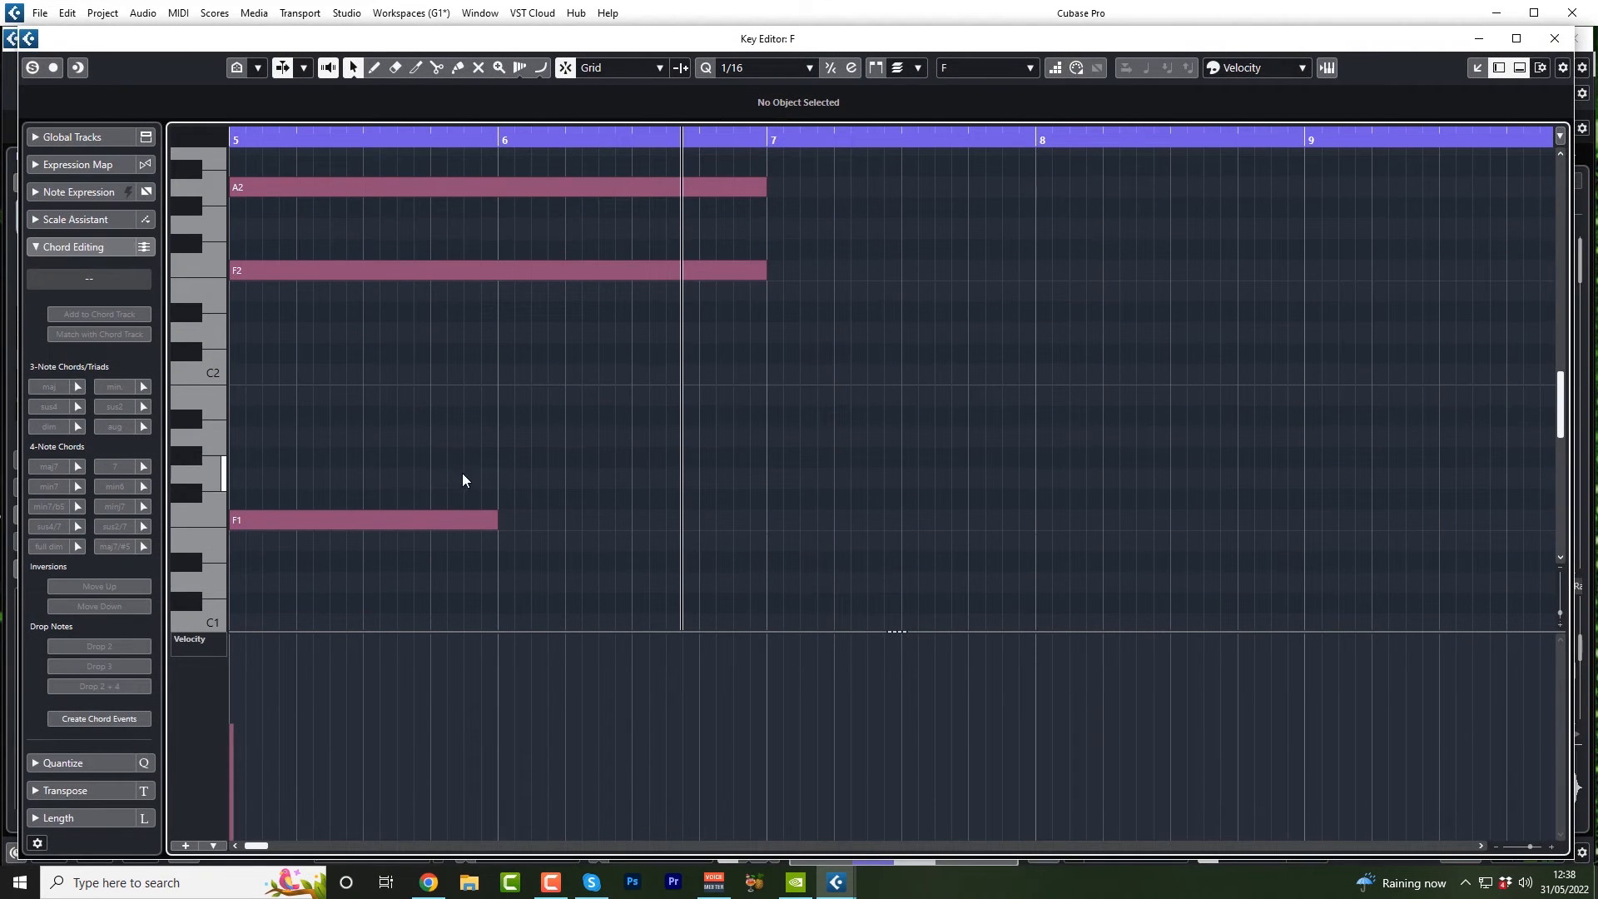
click(490, 517)
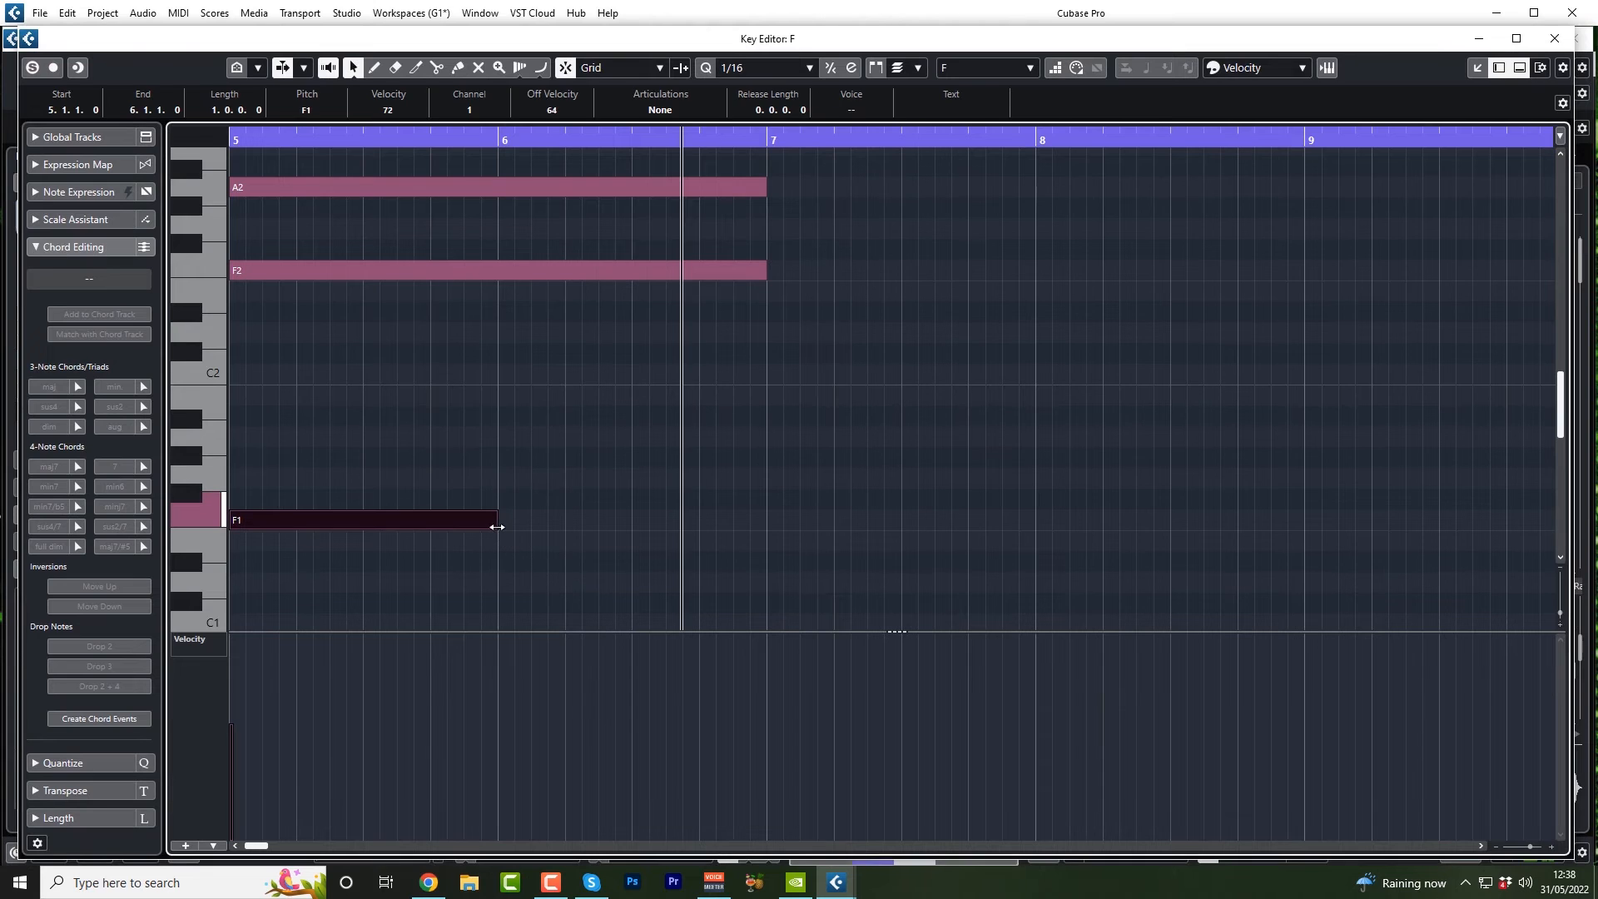
drag(497, 527, 766, 529)
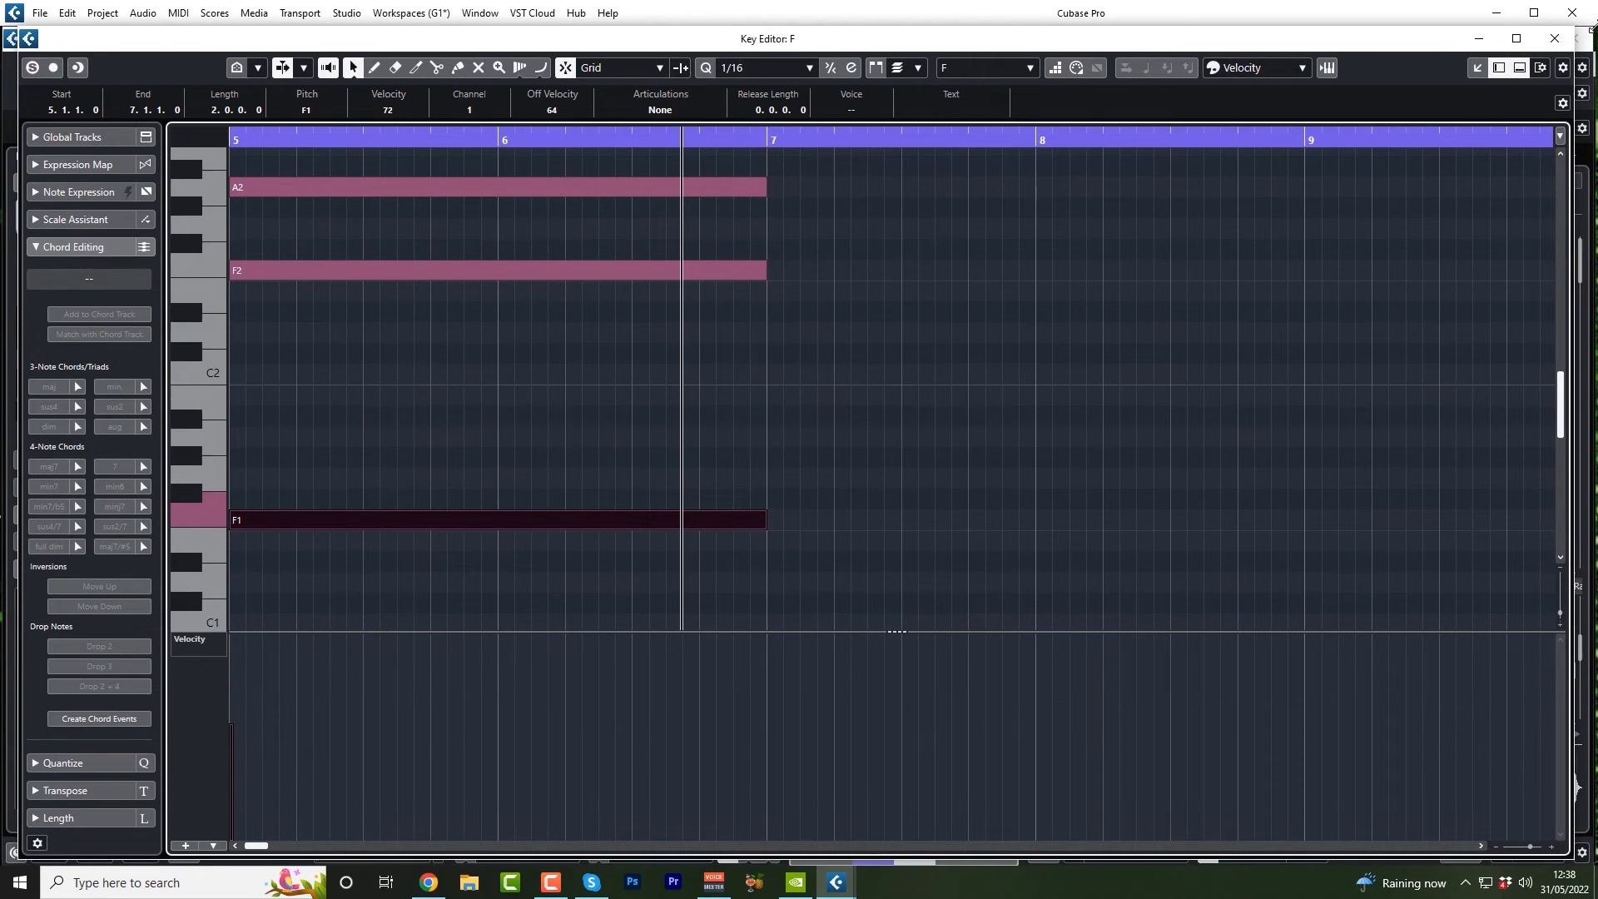
- Close the Key Editor and play the arrangement through the F part into the C part
click(1554, 39)
key(space)
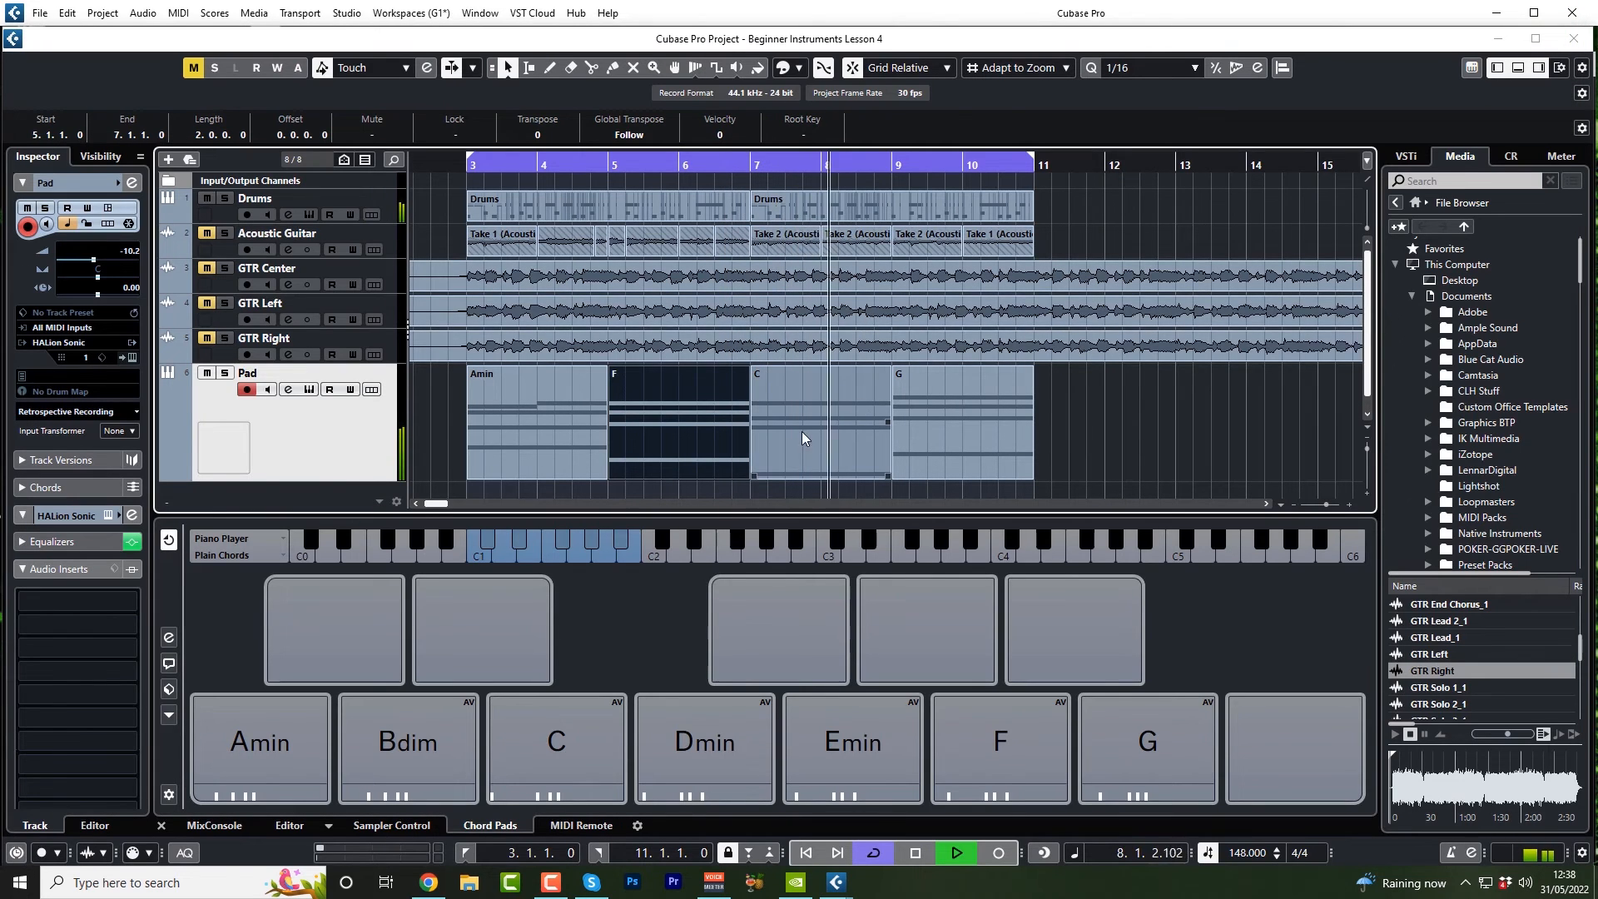
key(space)
key(KP_0)
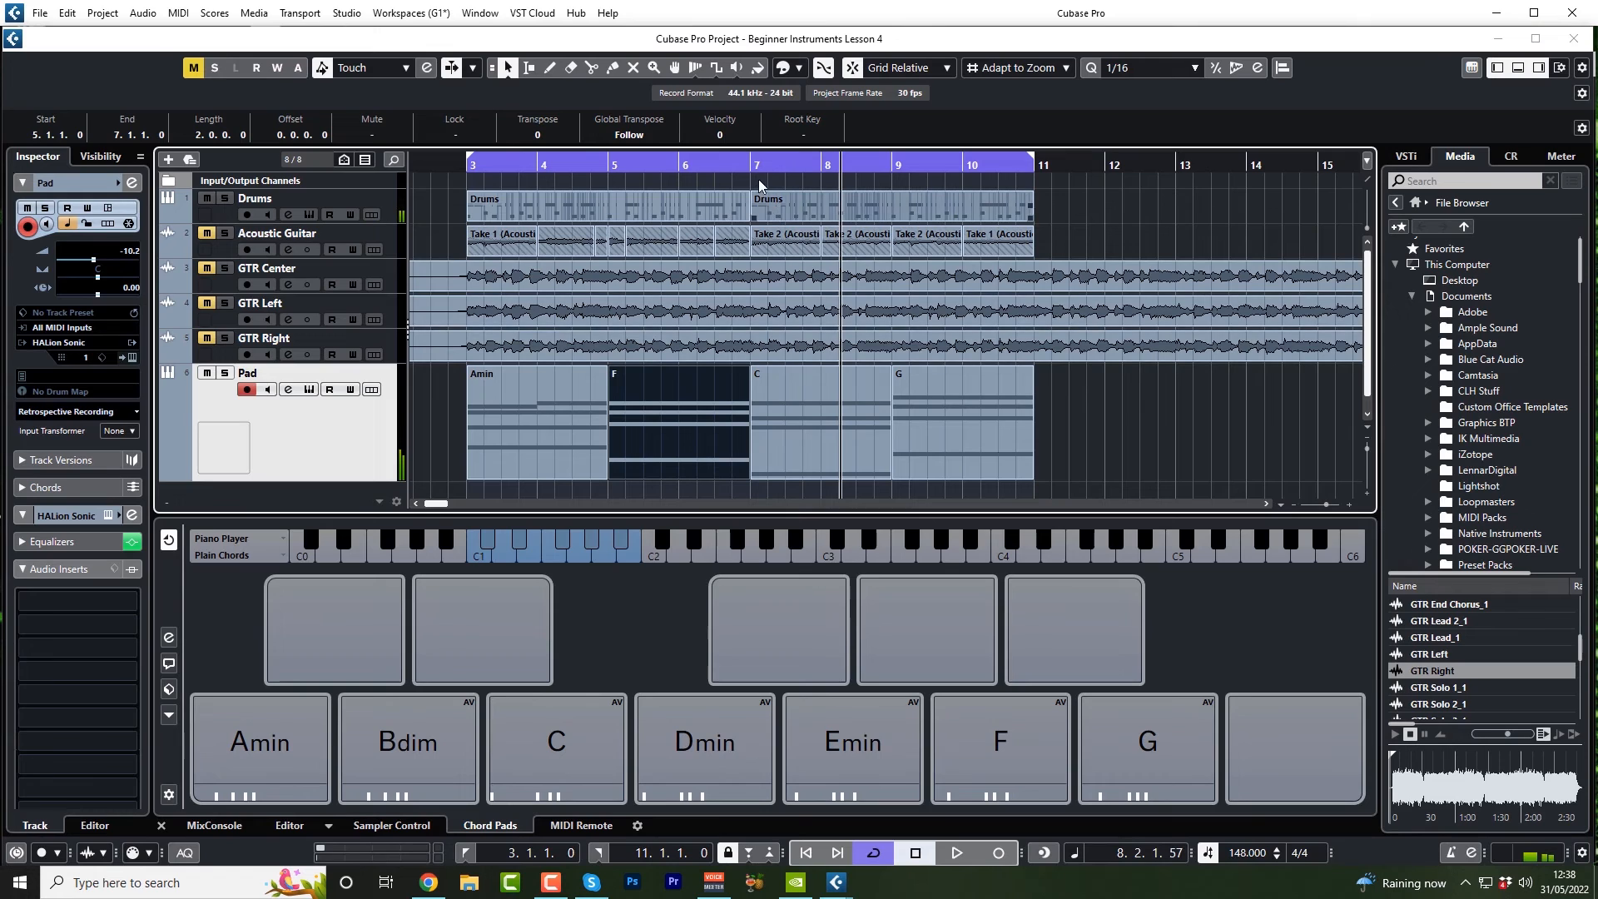
- Delete the C part between bars 7 and 9 on the Pad track
click(813, 373)
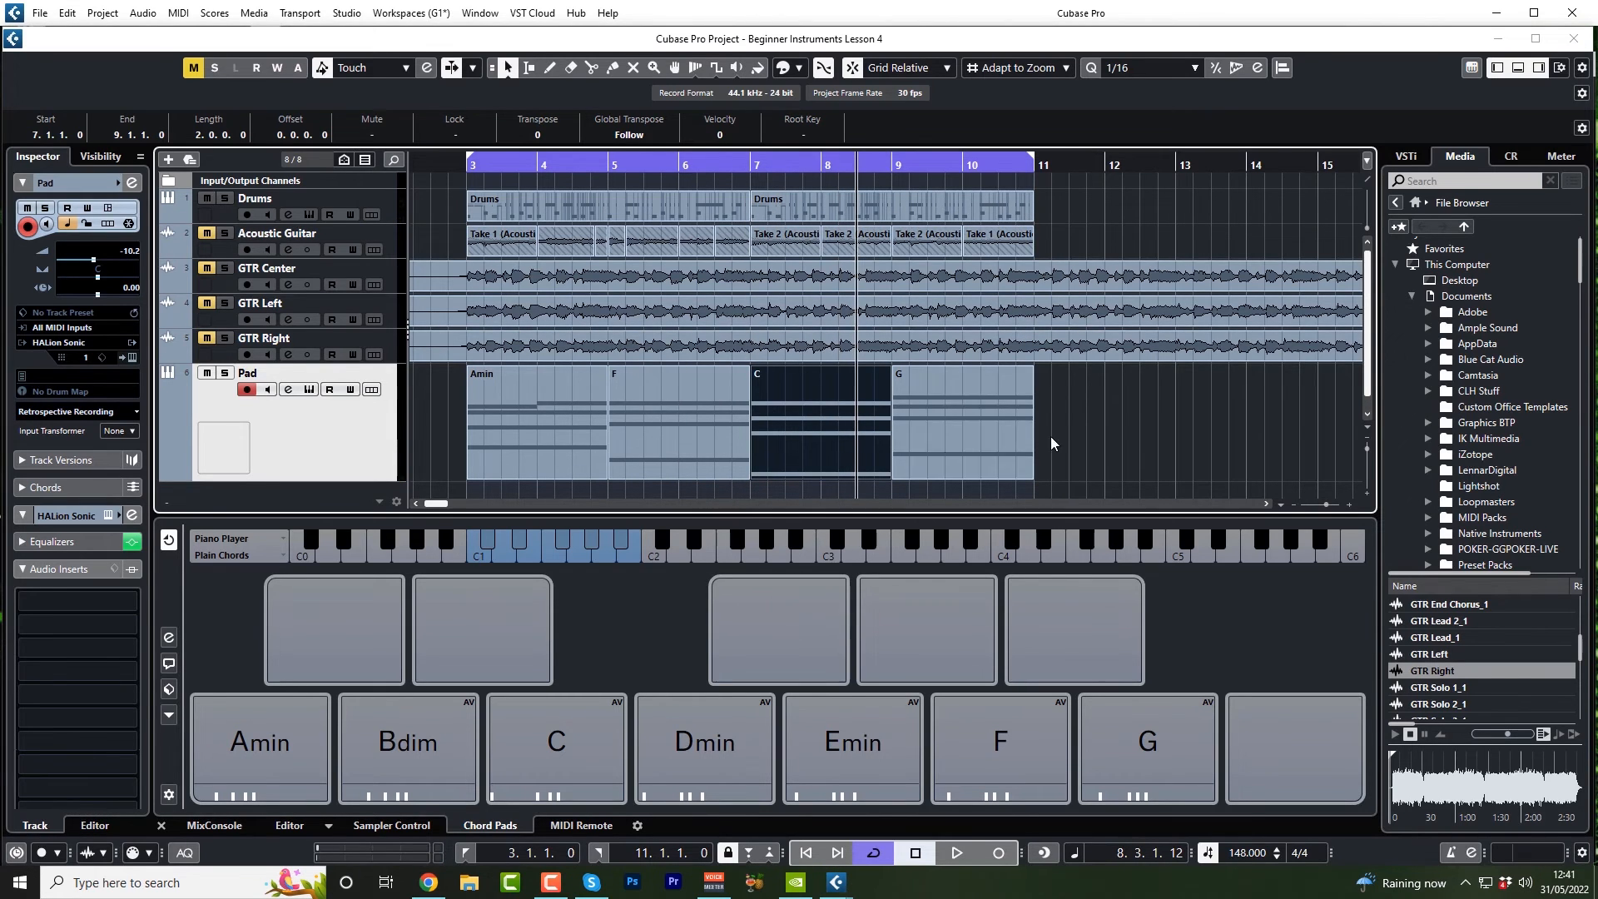
click(1085, 421)
click(842, 418)
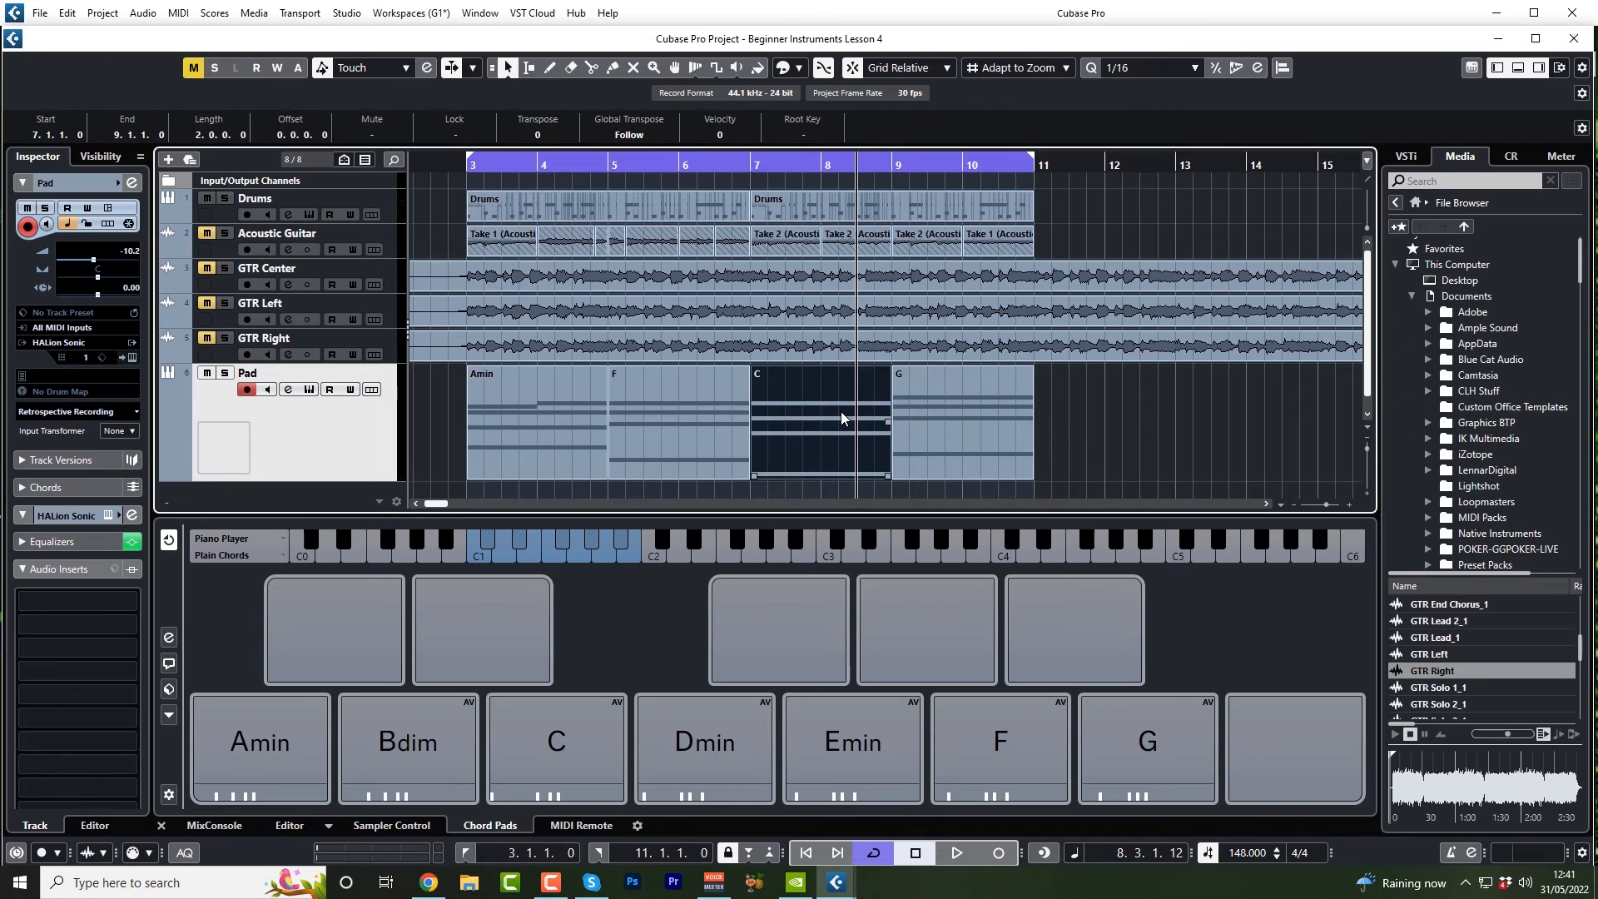
key(Delete)
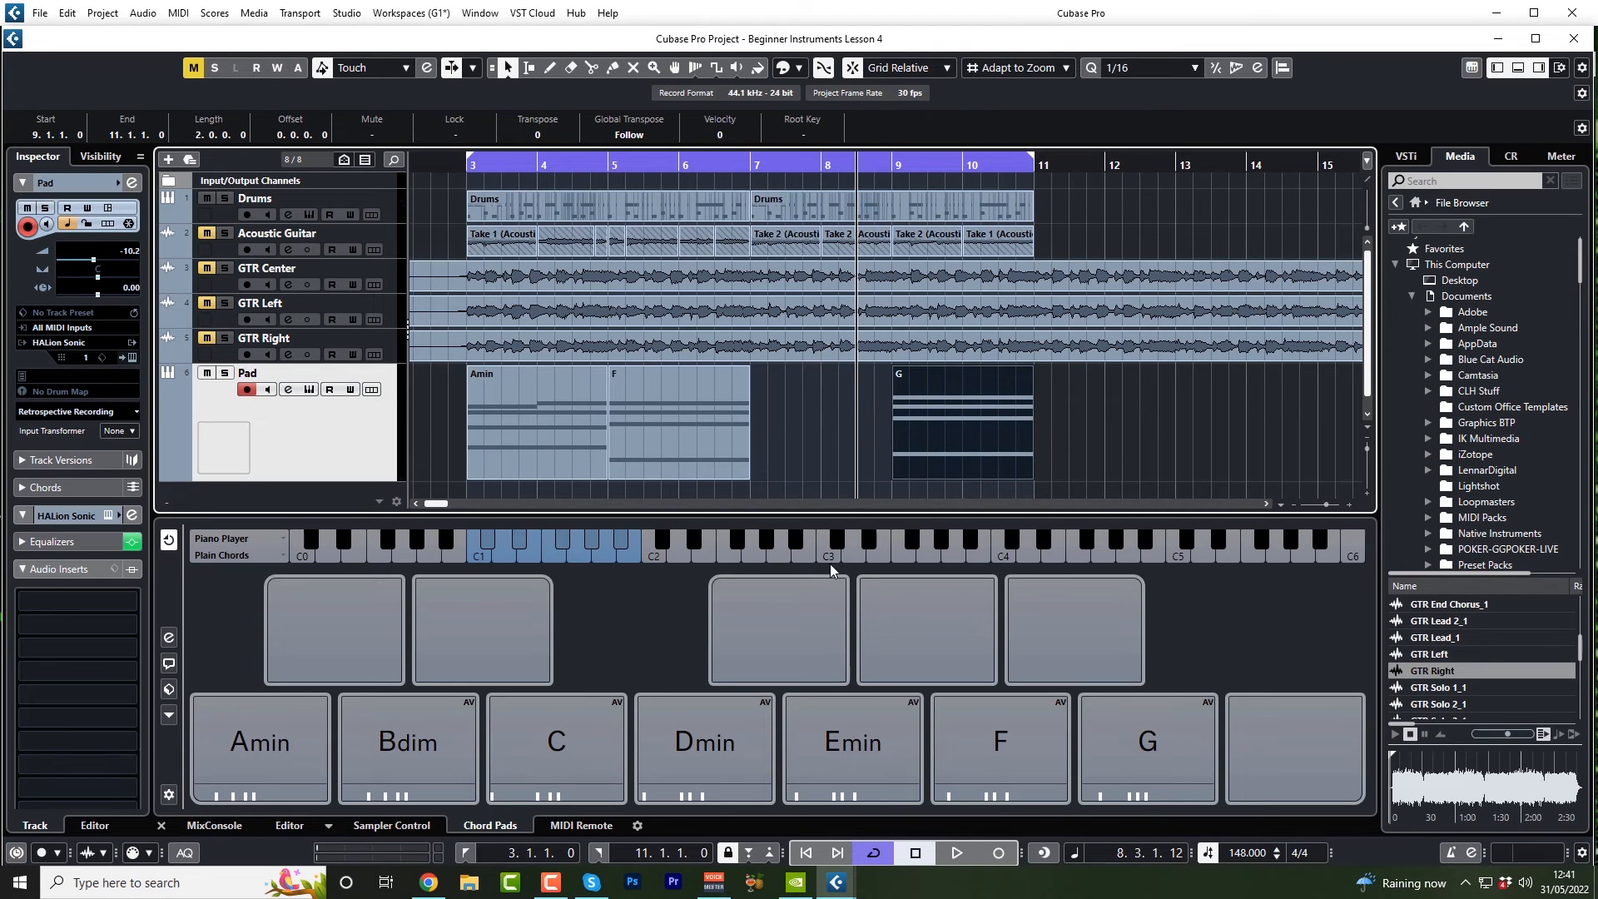
- Edit the C chord pad in the Chord Editor, trying C7 and Csus2/7, and set it to Csus2
mouse_move(499, 740)
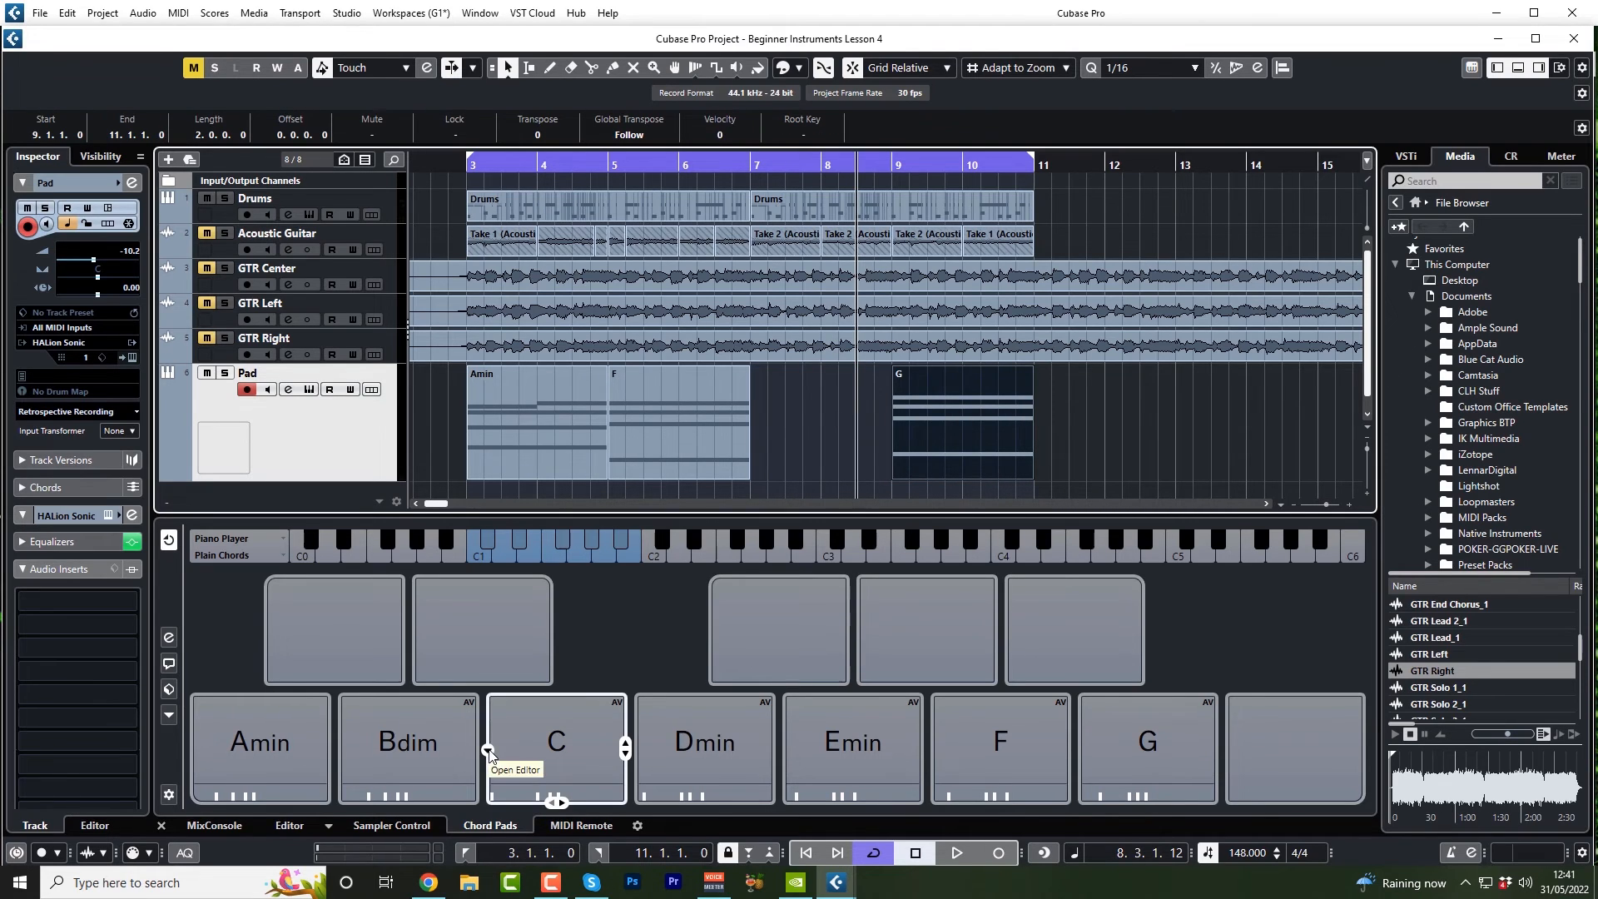
click(487, 752)
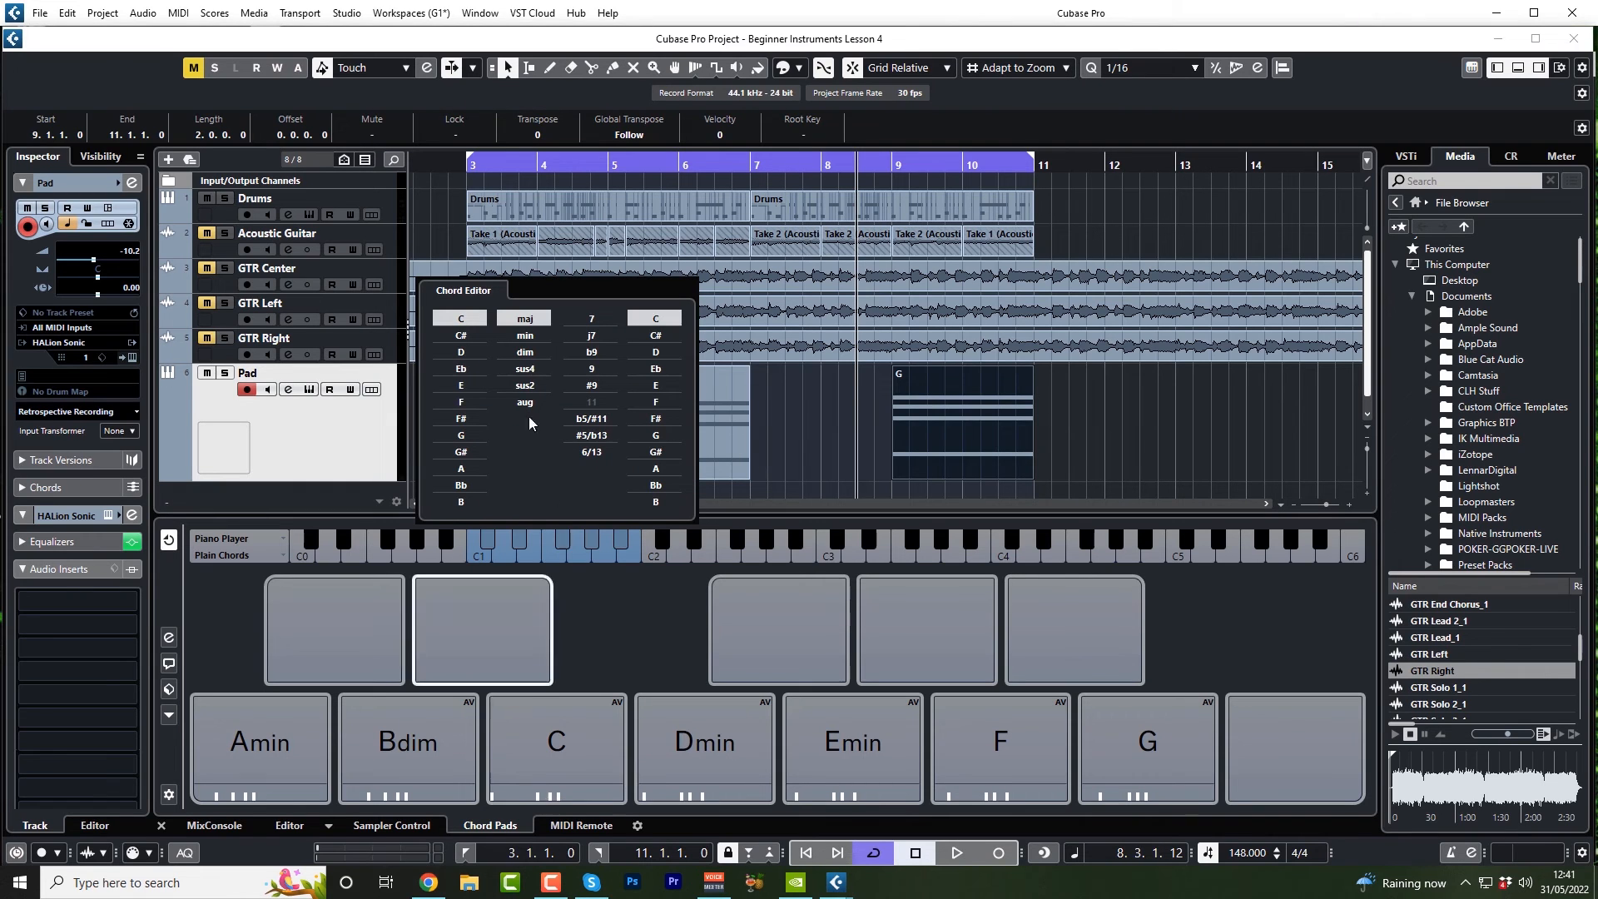
click(608, 319)
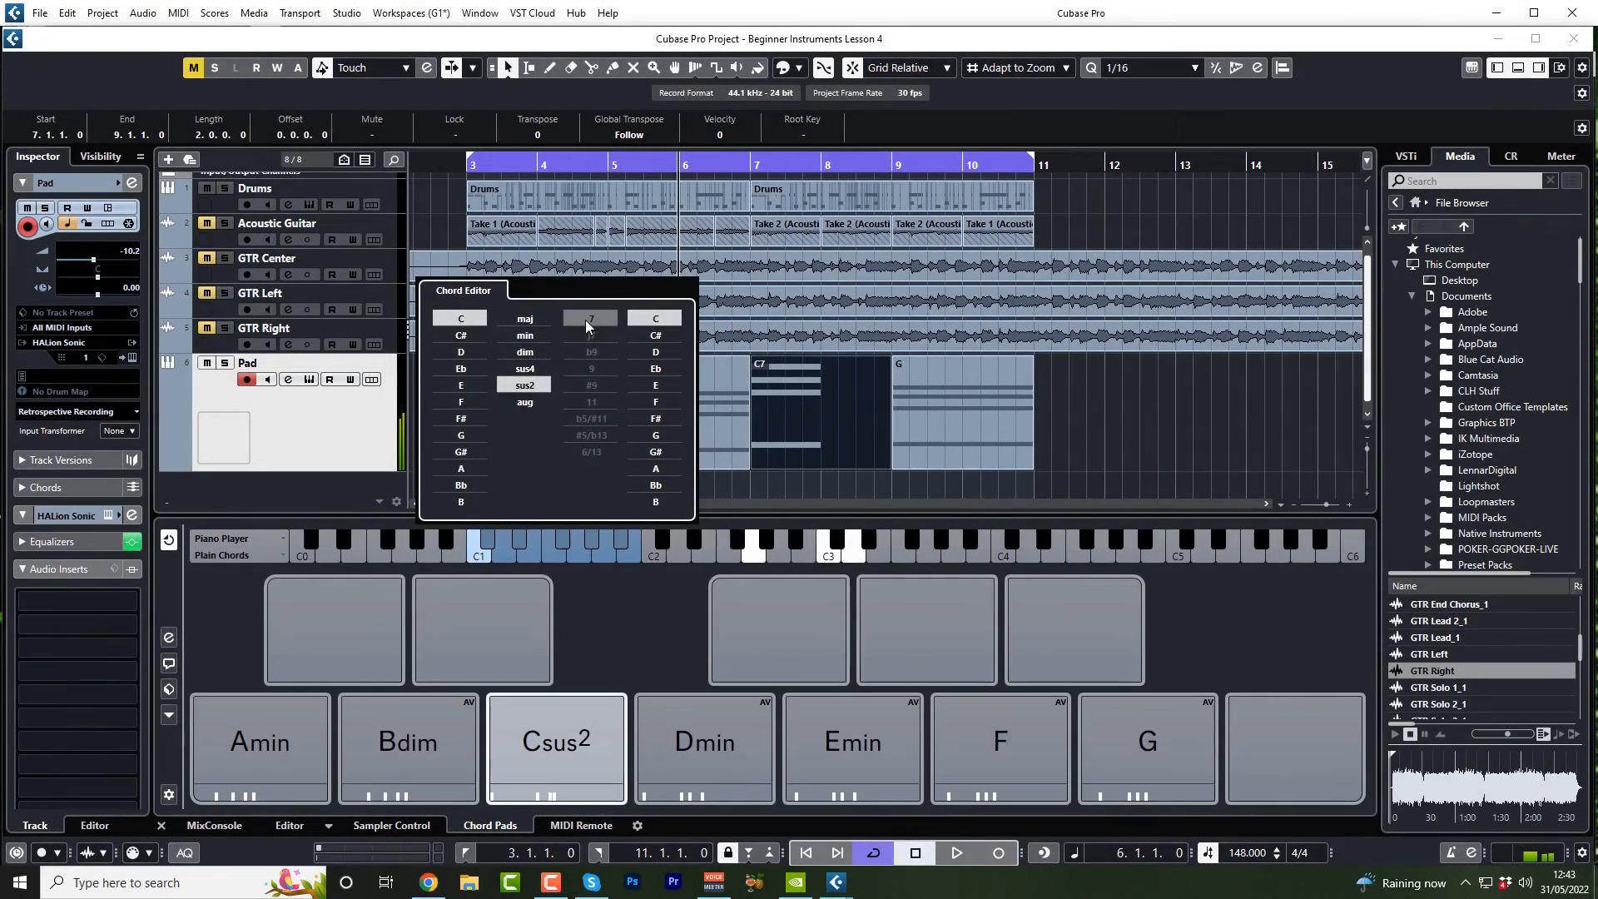
click(589, 319)
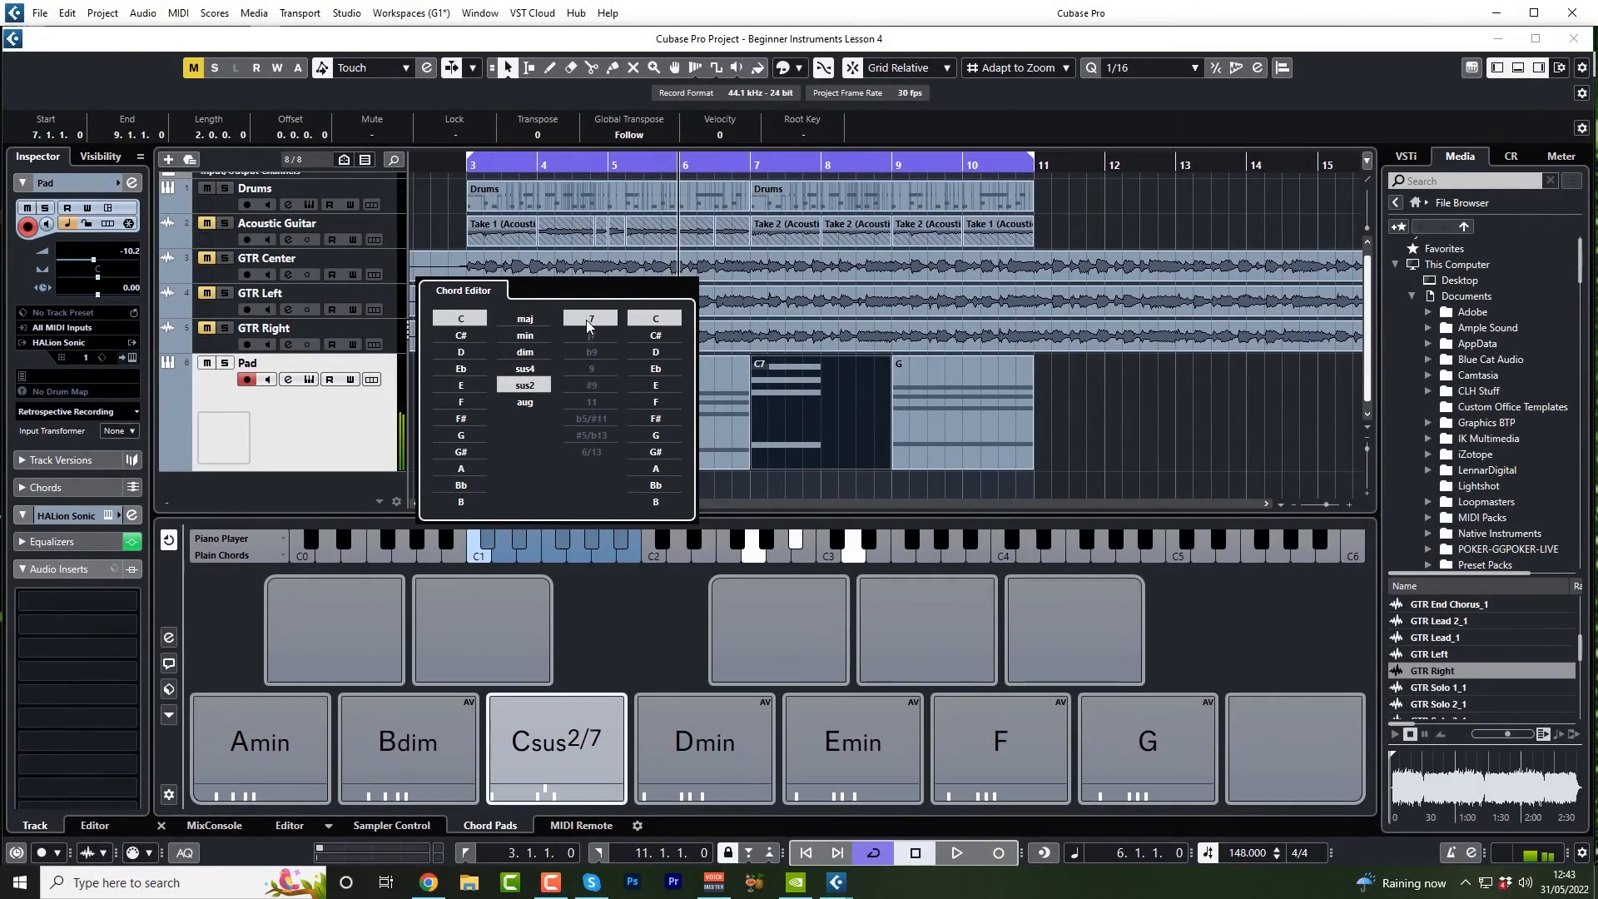
click(526, 320)
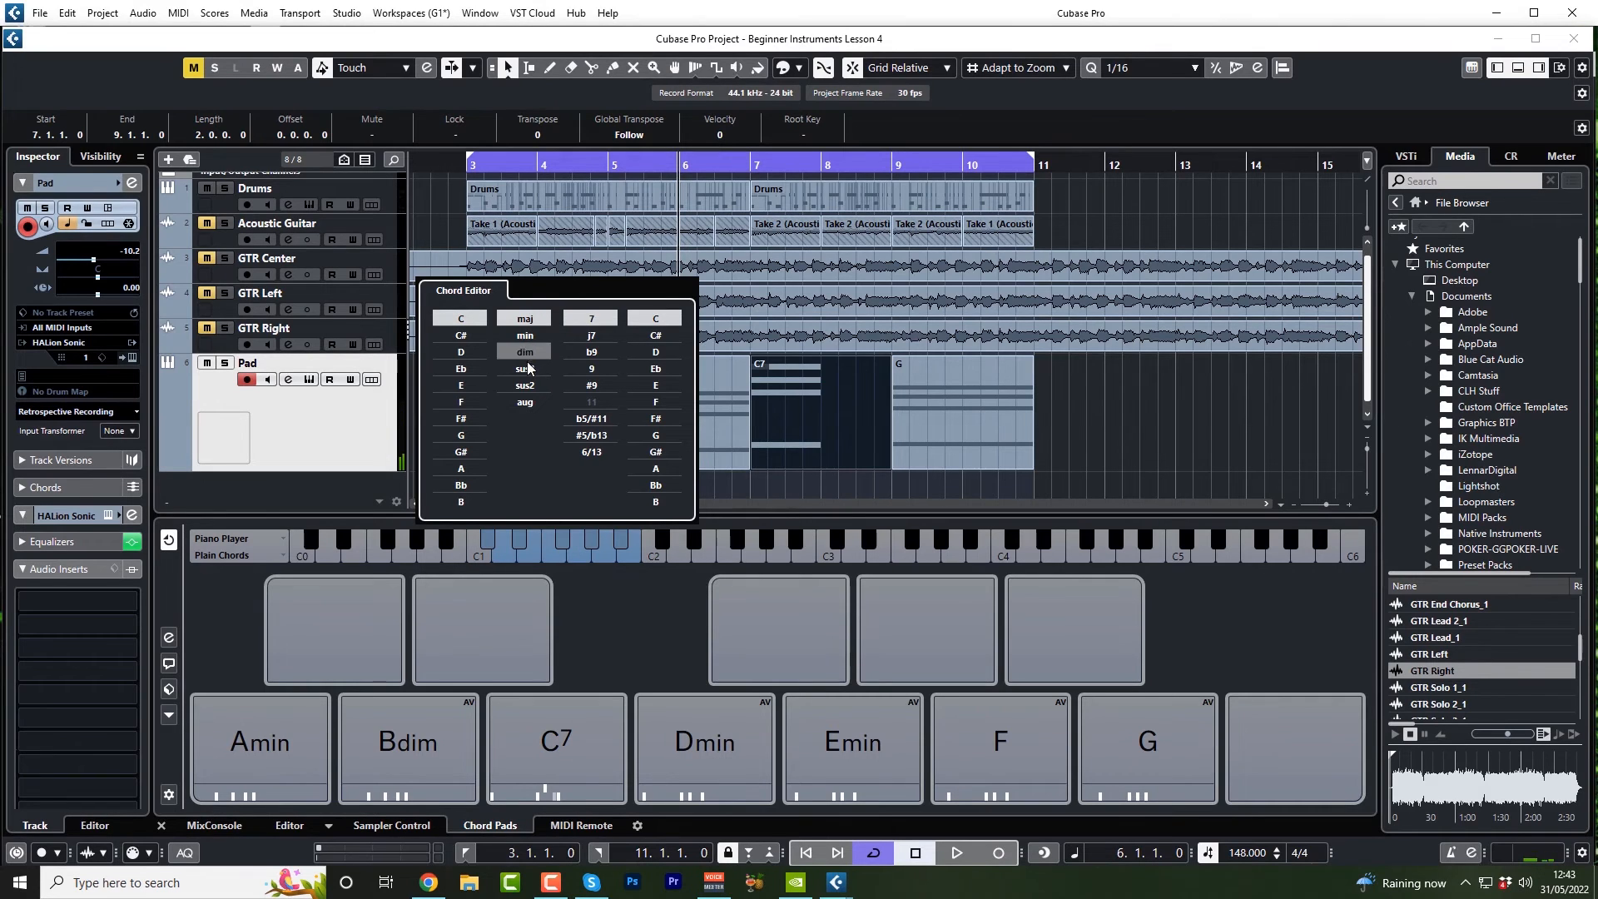
click(525, 385)
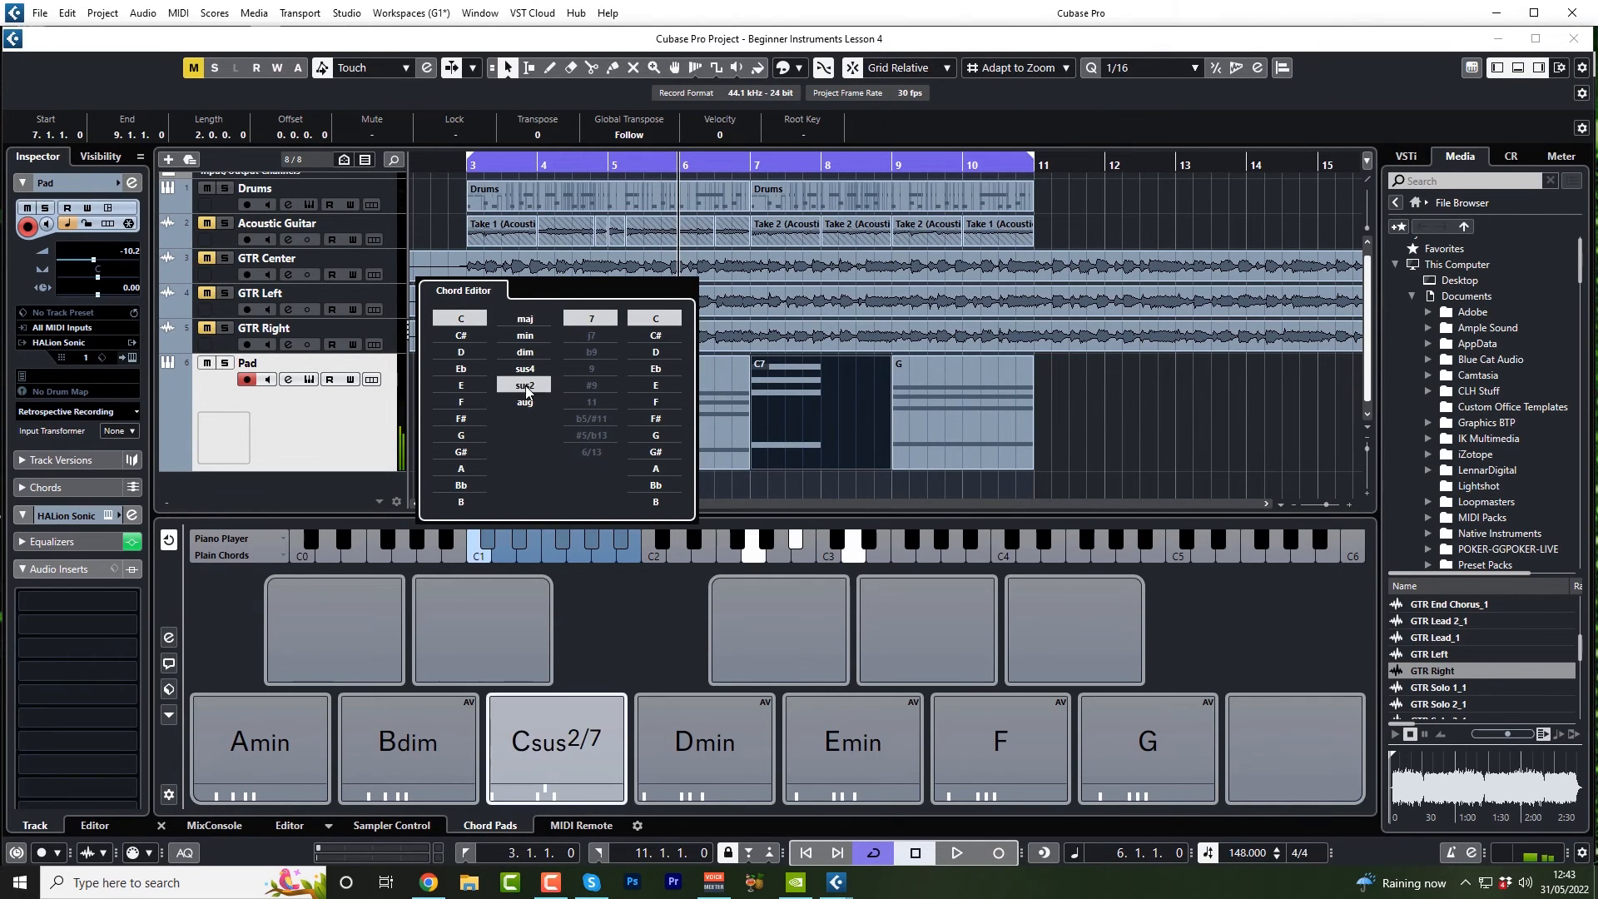
click(590, 320)
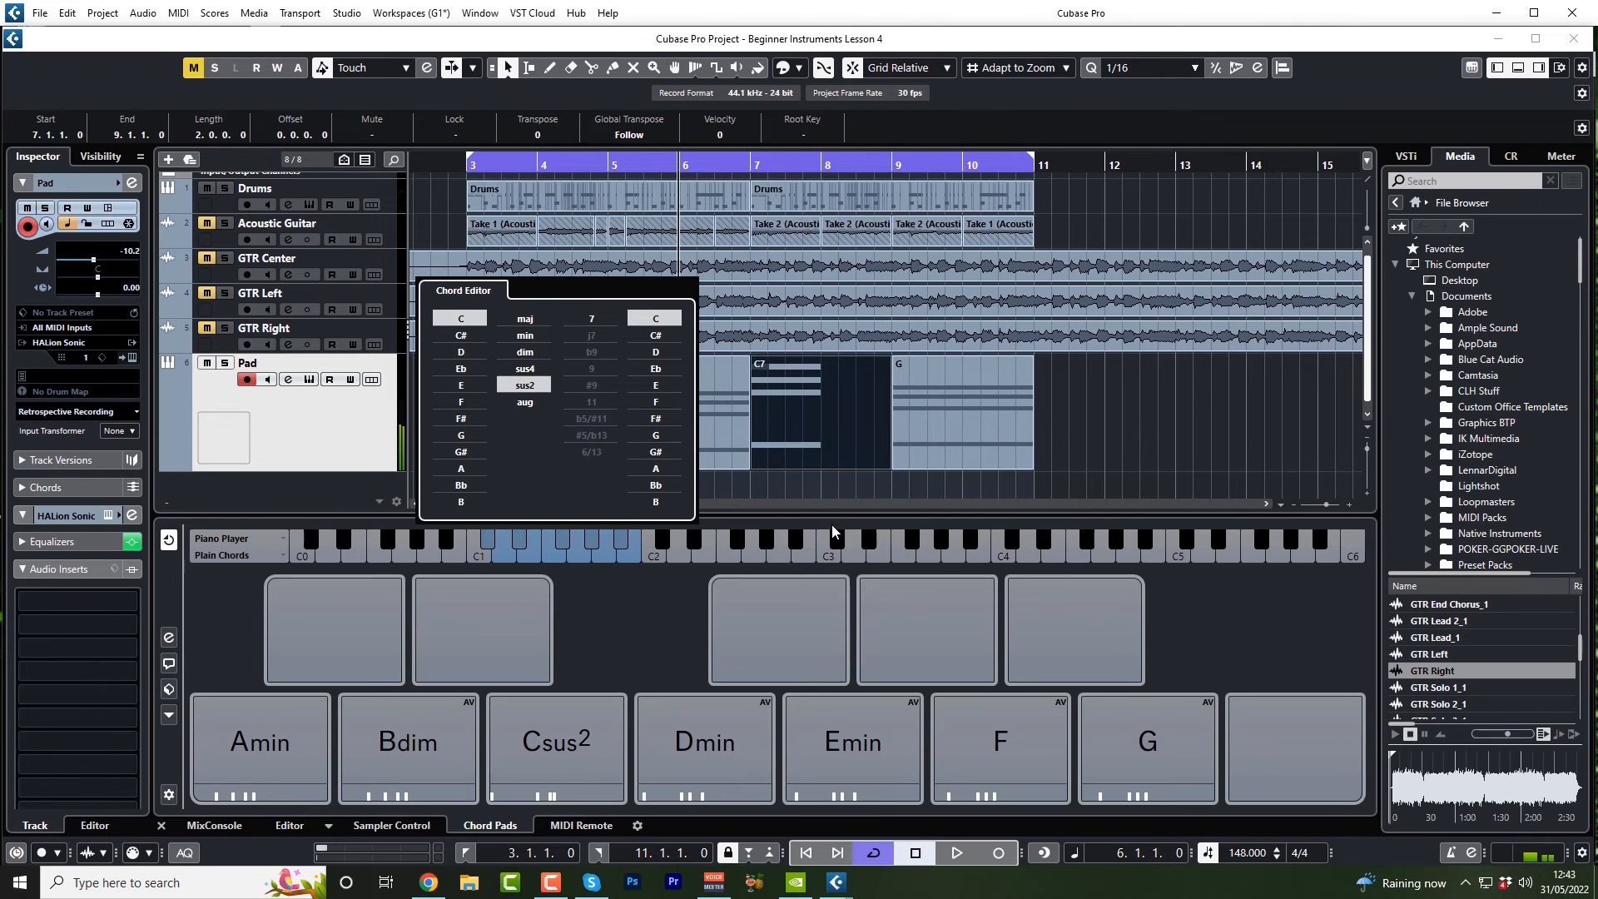
click(663, 587)
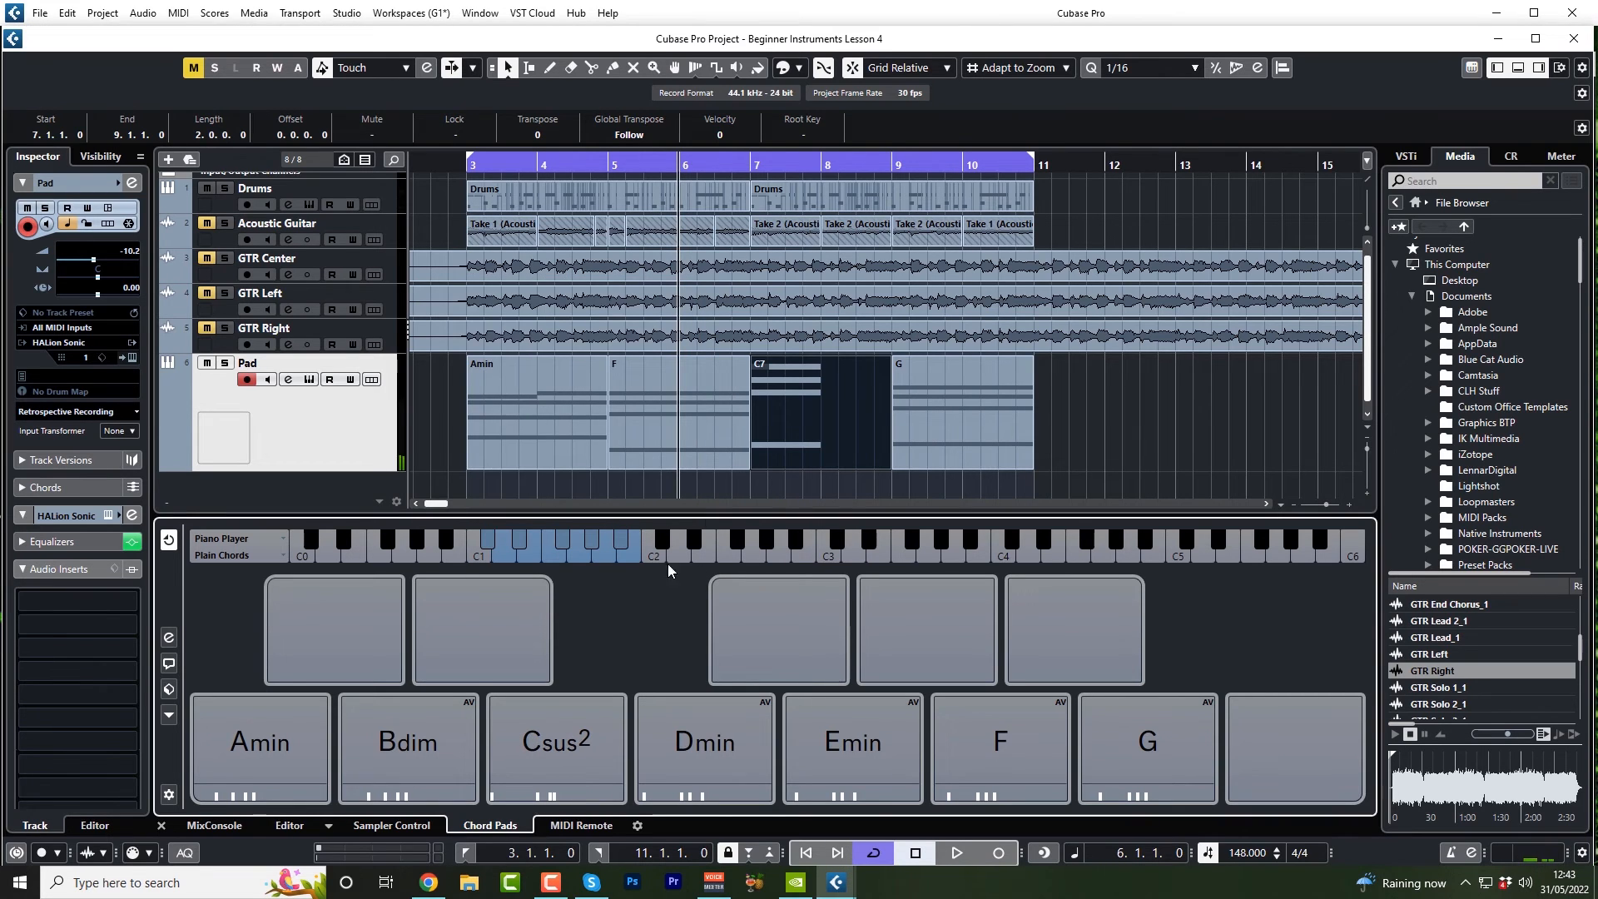
- Replace the C7 part with the Csus2 pad chord at bar 7 and play the arrangement from bar 3
key(Delete)
mouse_move(562, 733)
mouse_down()
mouse_move(552, 749)
mouse_move(802, 457)
mouse_move(760, 403)
mouse_move(755, 416)
mouse_up()
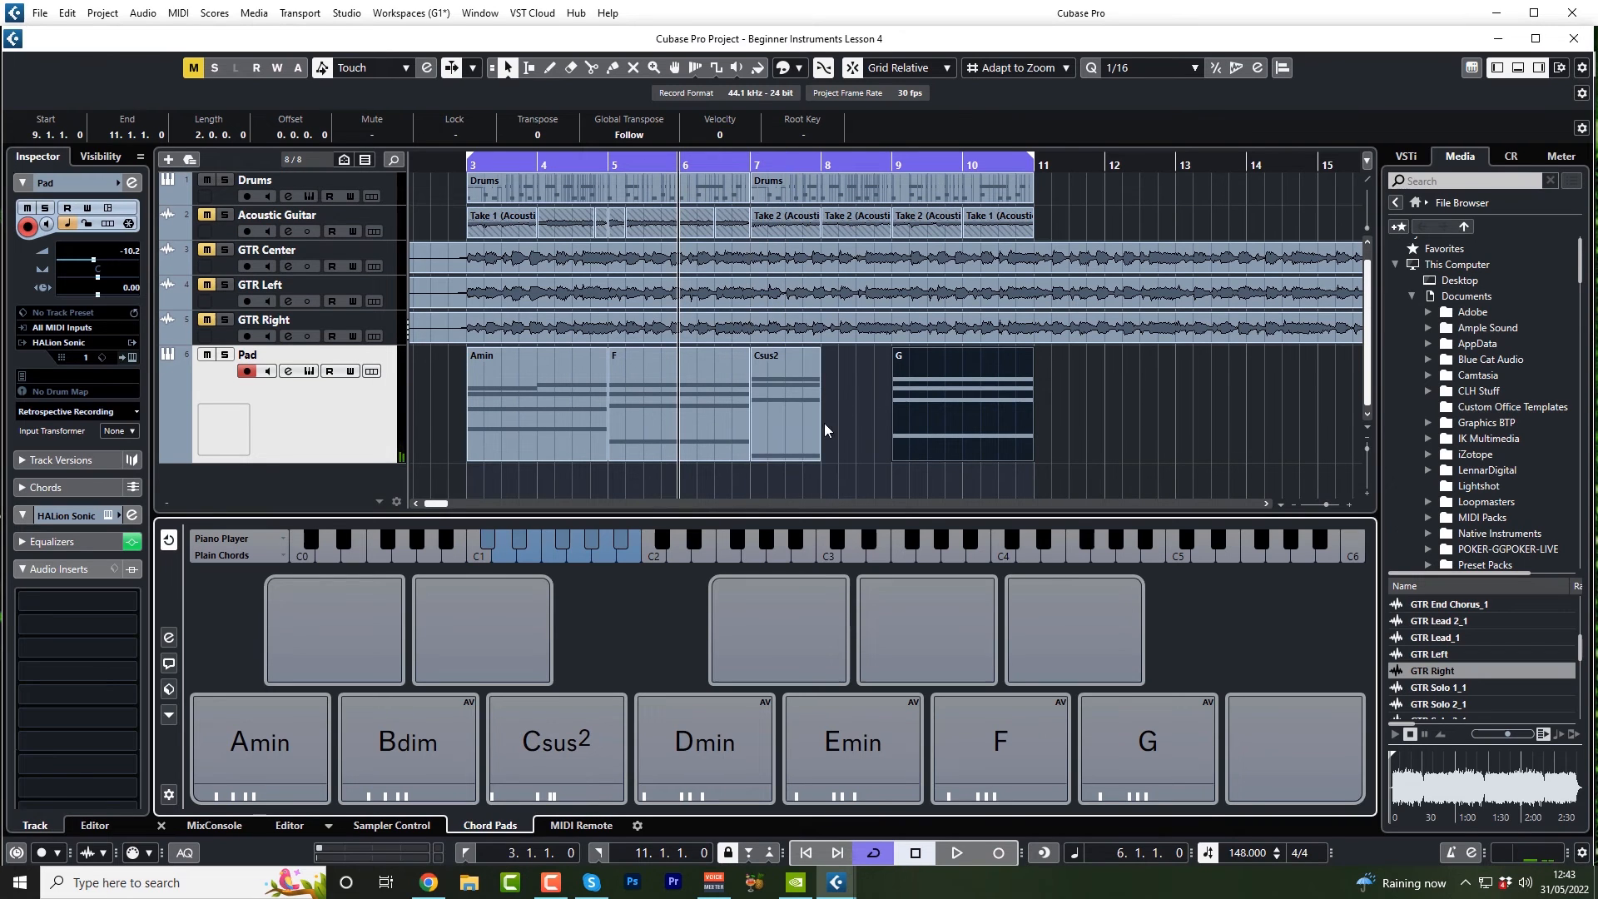
click(470, 167)
key(space)
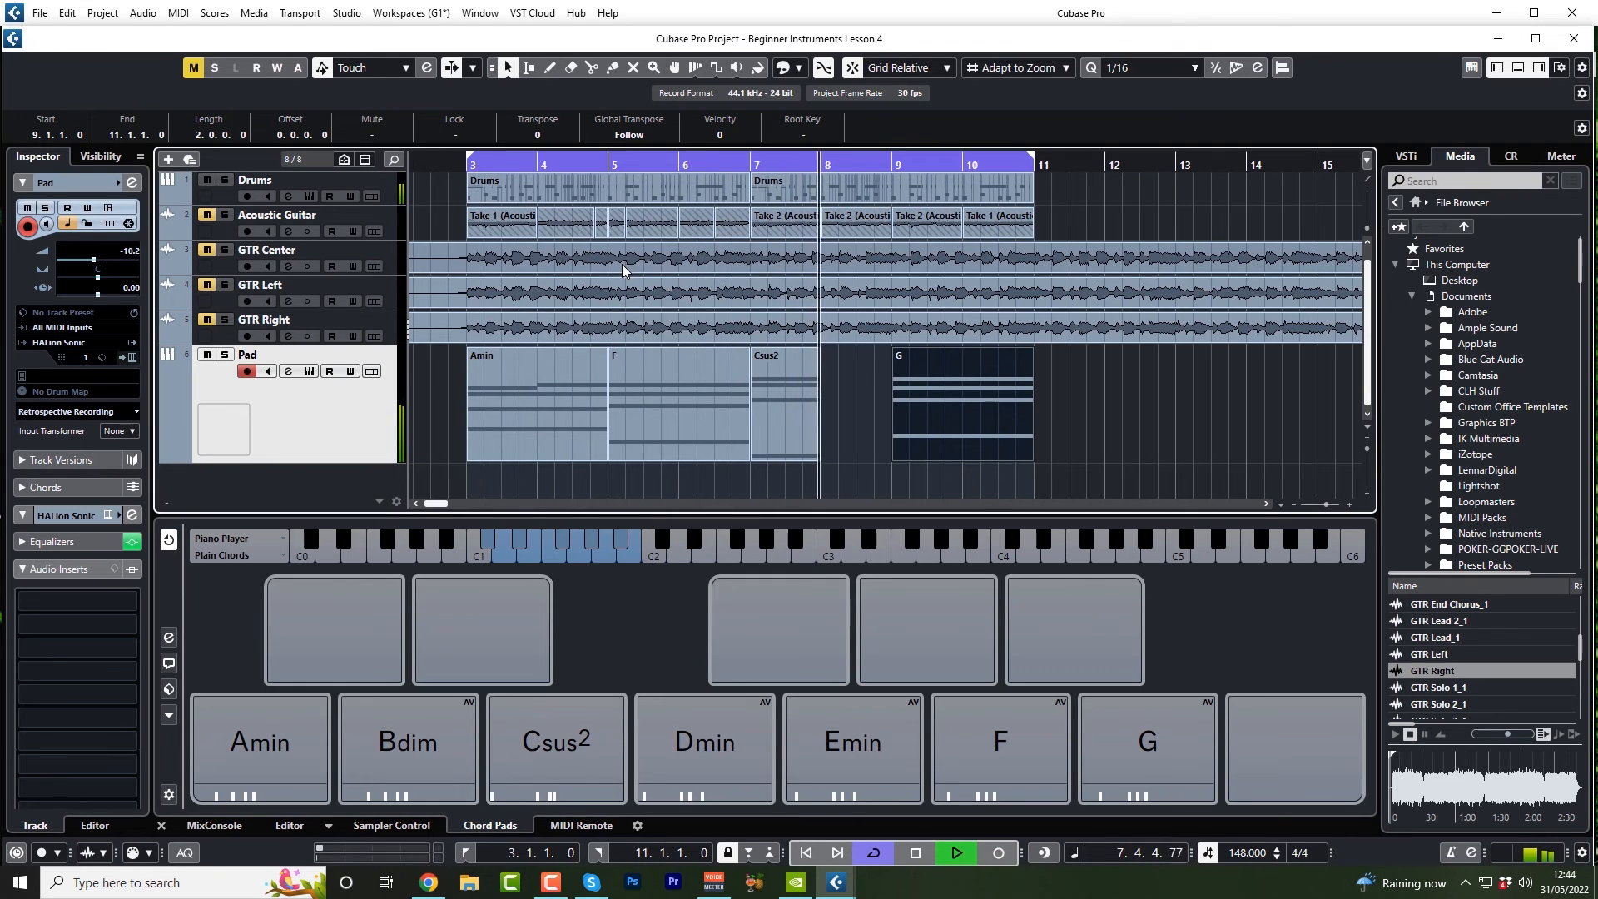
key(space)
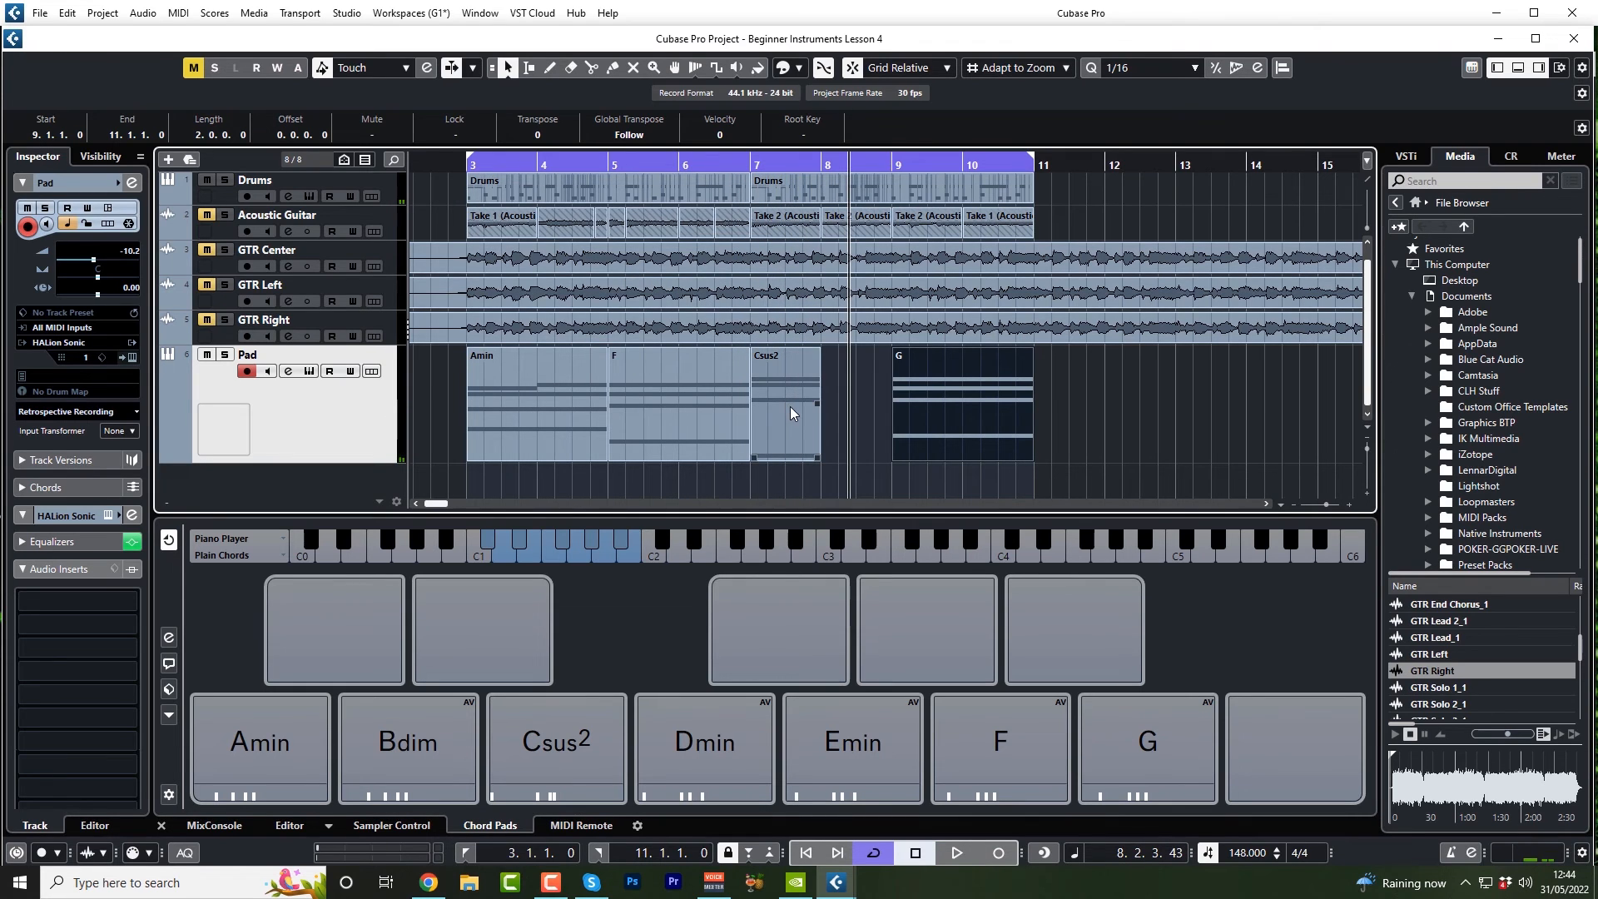
- Extend the Csus2 part to bar 9 and open it in the Key Editor
drag(817, 459, 885, 466)
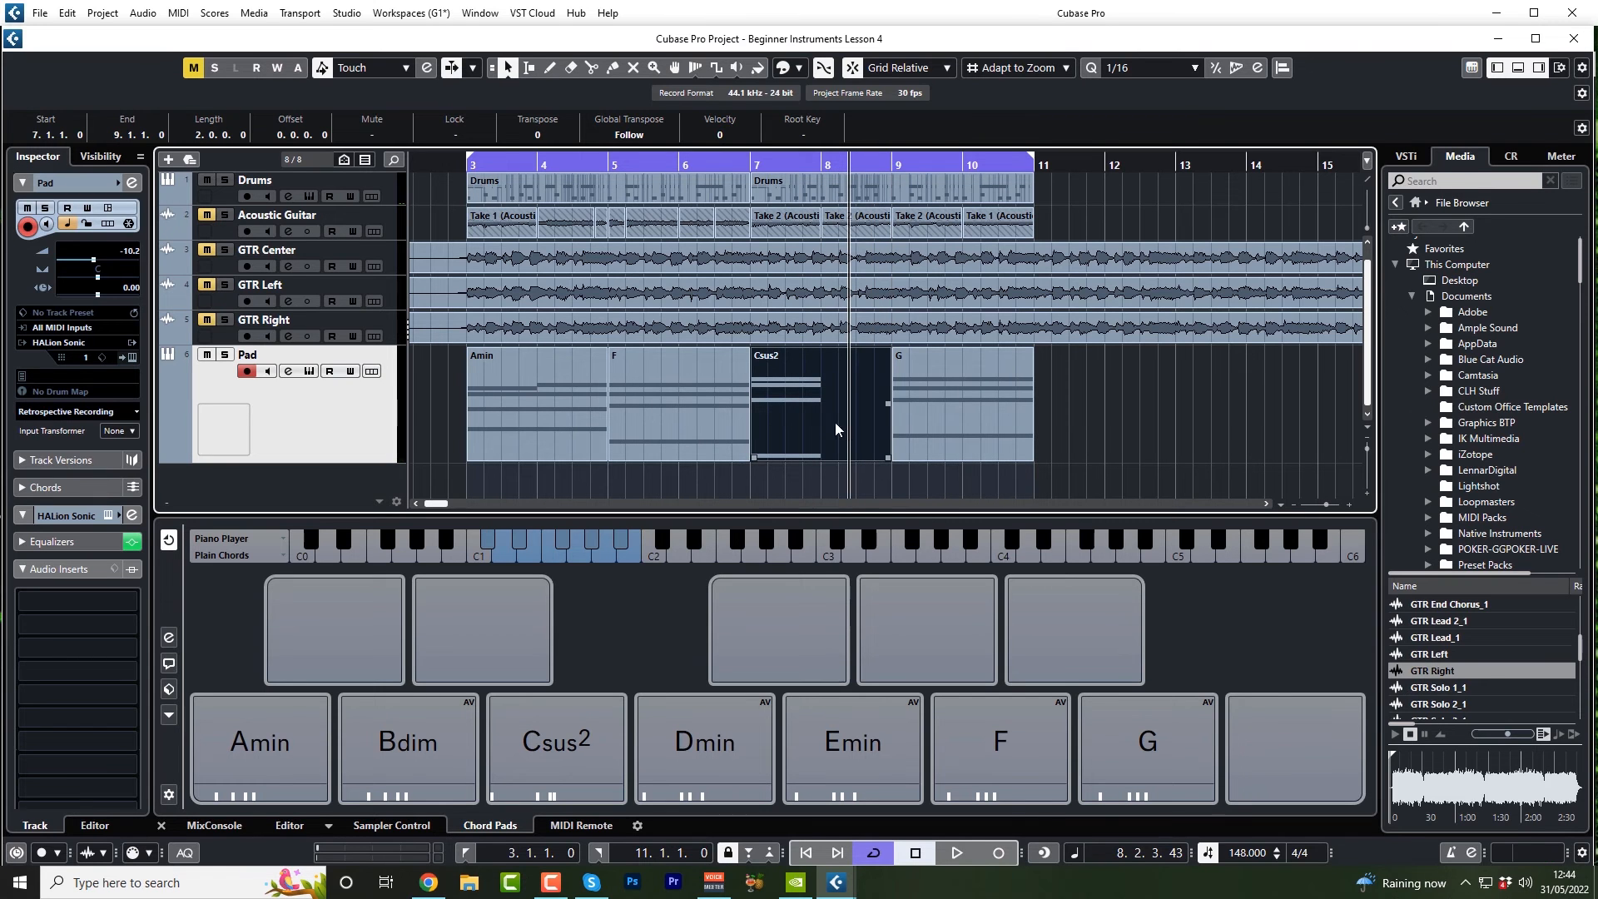
double_click(815, 413)
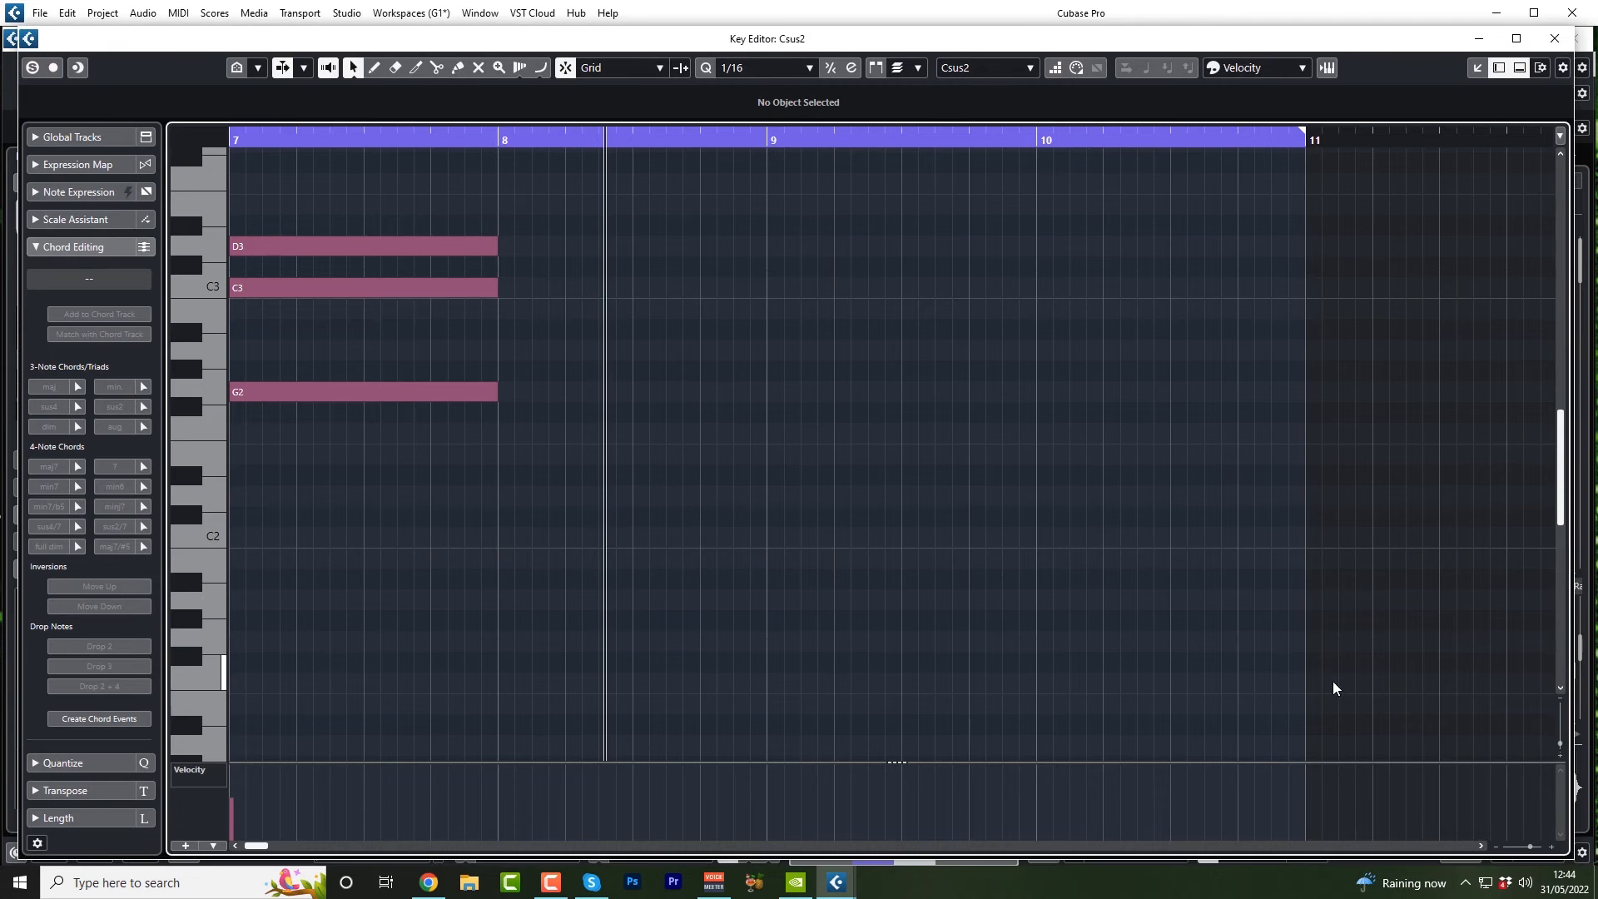
click(1560, 698)
click(1561, 699)
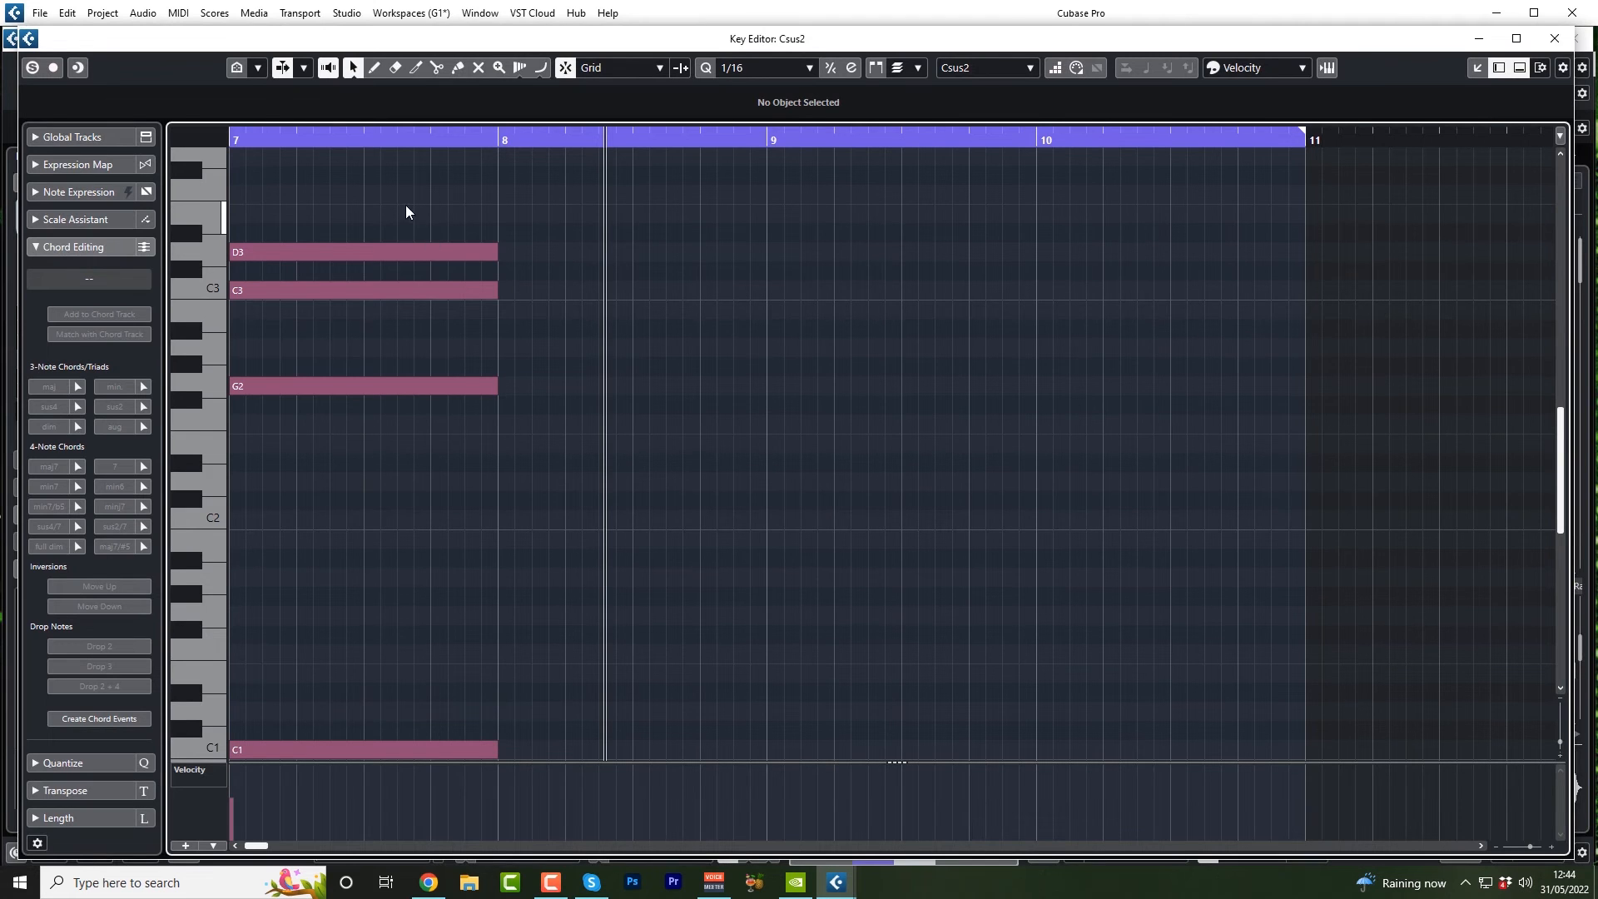
- Lengthen the C1, G2 and C3 notes to two bars, ending at bar 9
drag(406, 211, 516, 770)
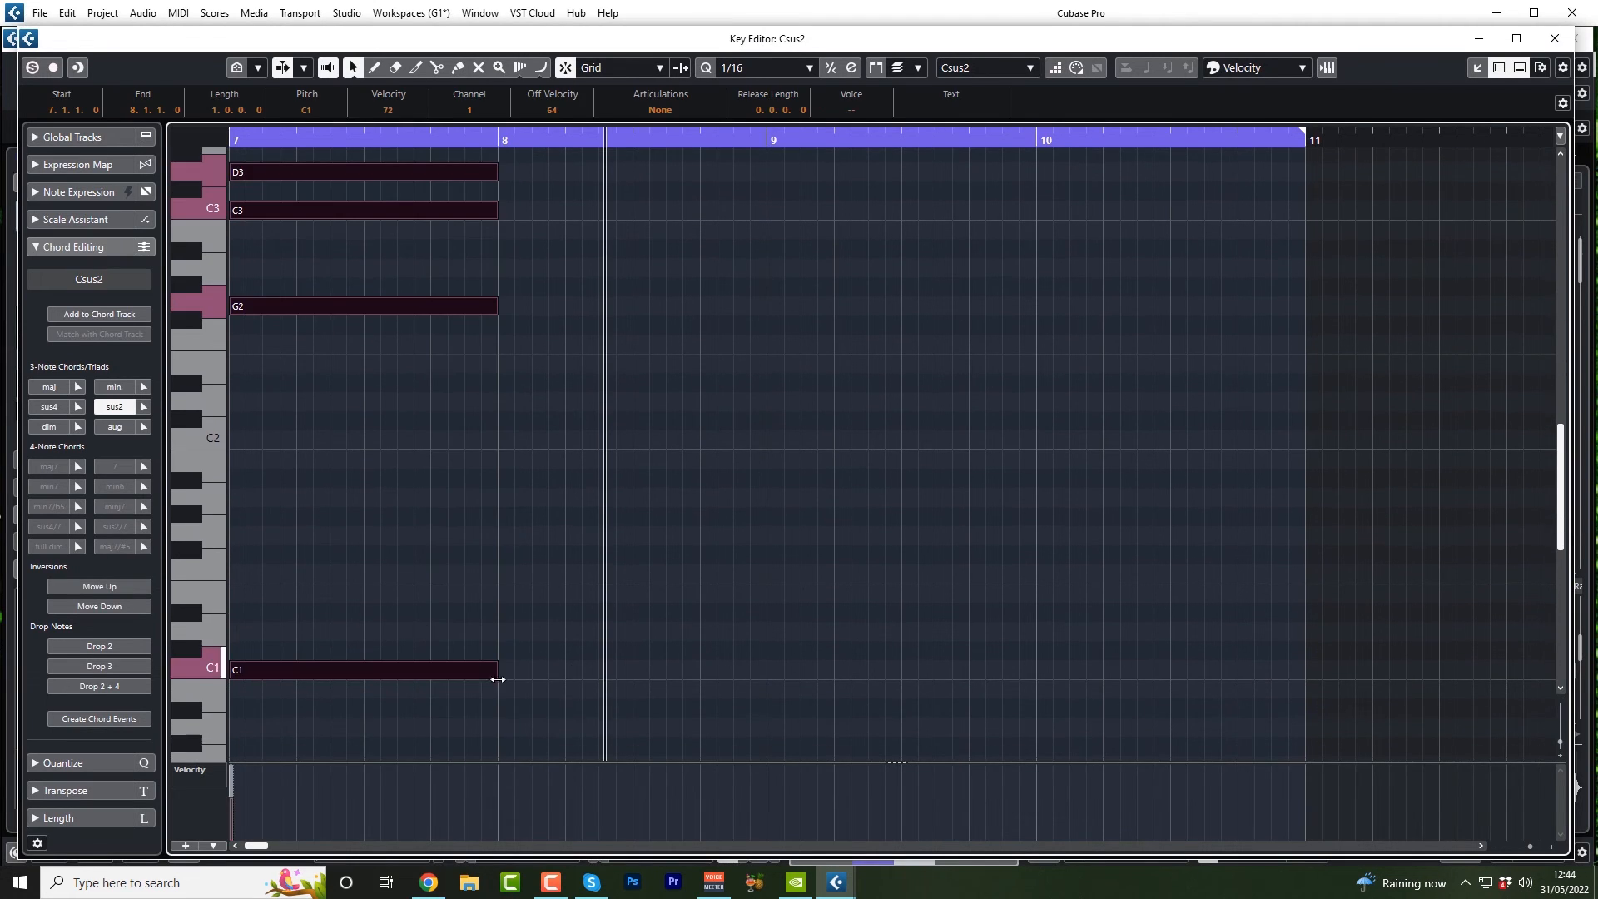
click(548, 391)
drag(531, 215, 766, 670)
scroll(546, 566, up, 3)
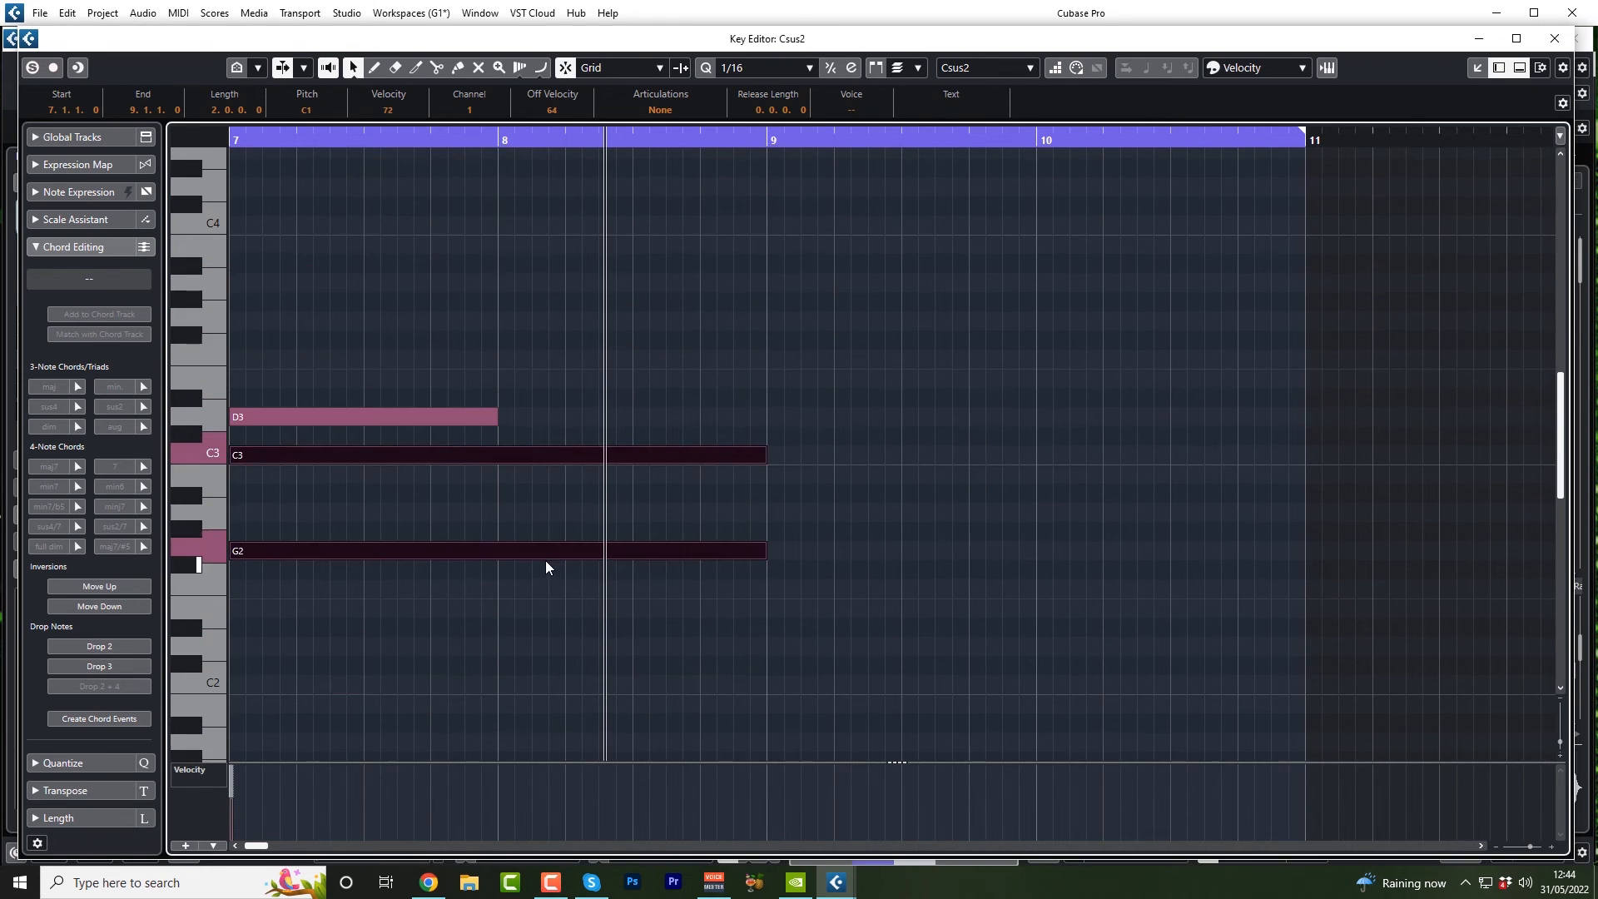
- Trim the C3 note to start at bar 8, and play the D3-to-C3 movement before closing the Key Editor
drag(230, 455, 508, 496)
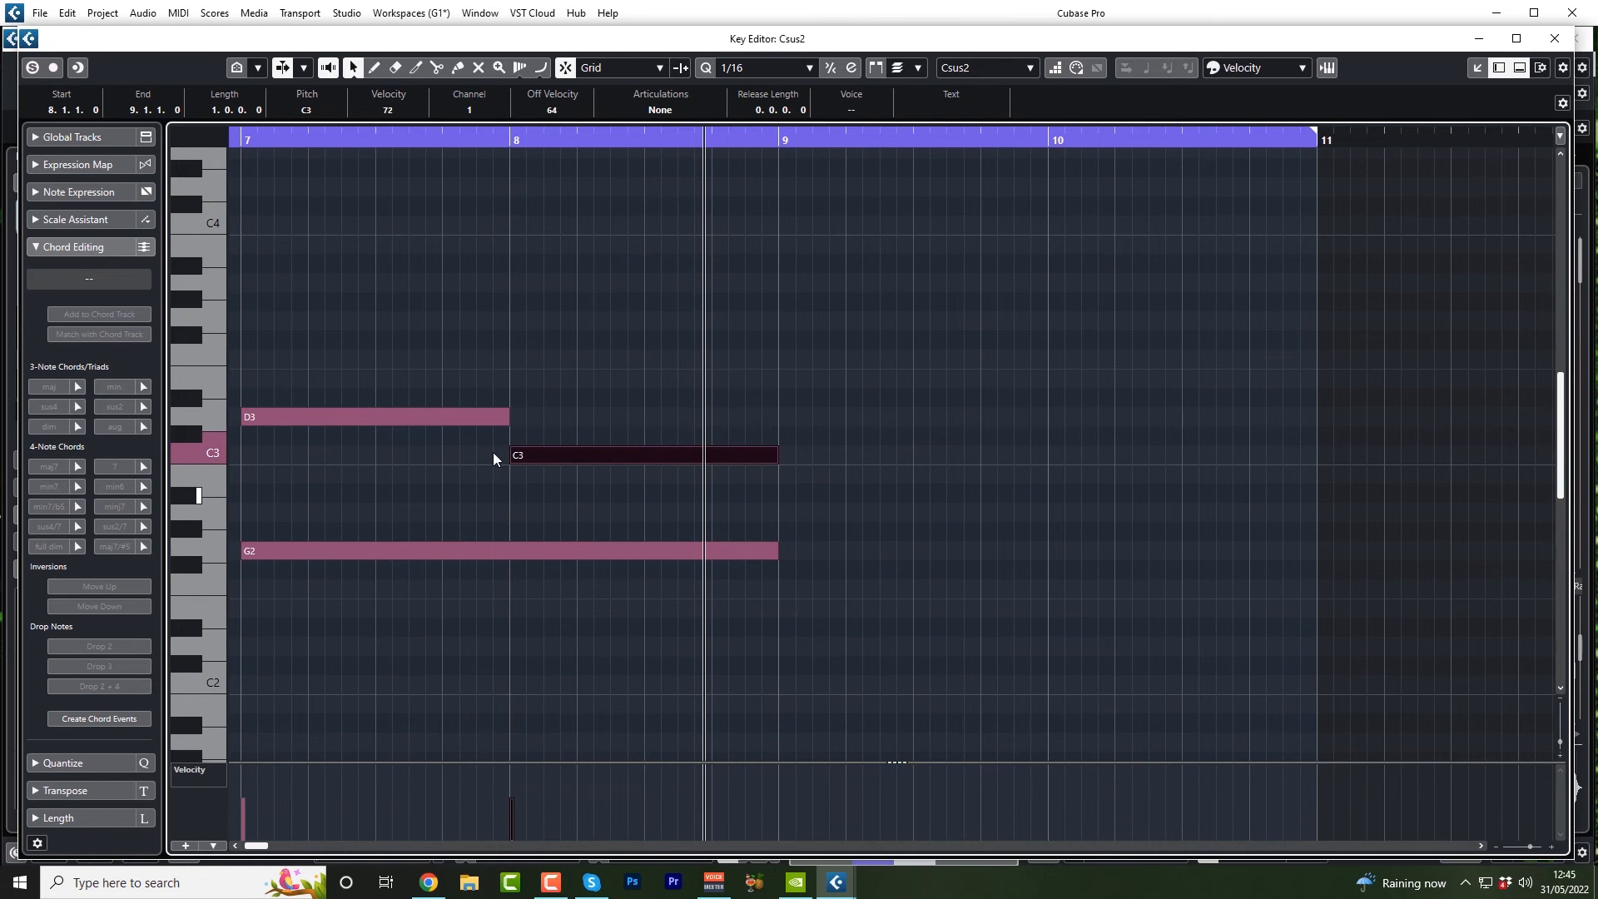
key(space)
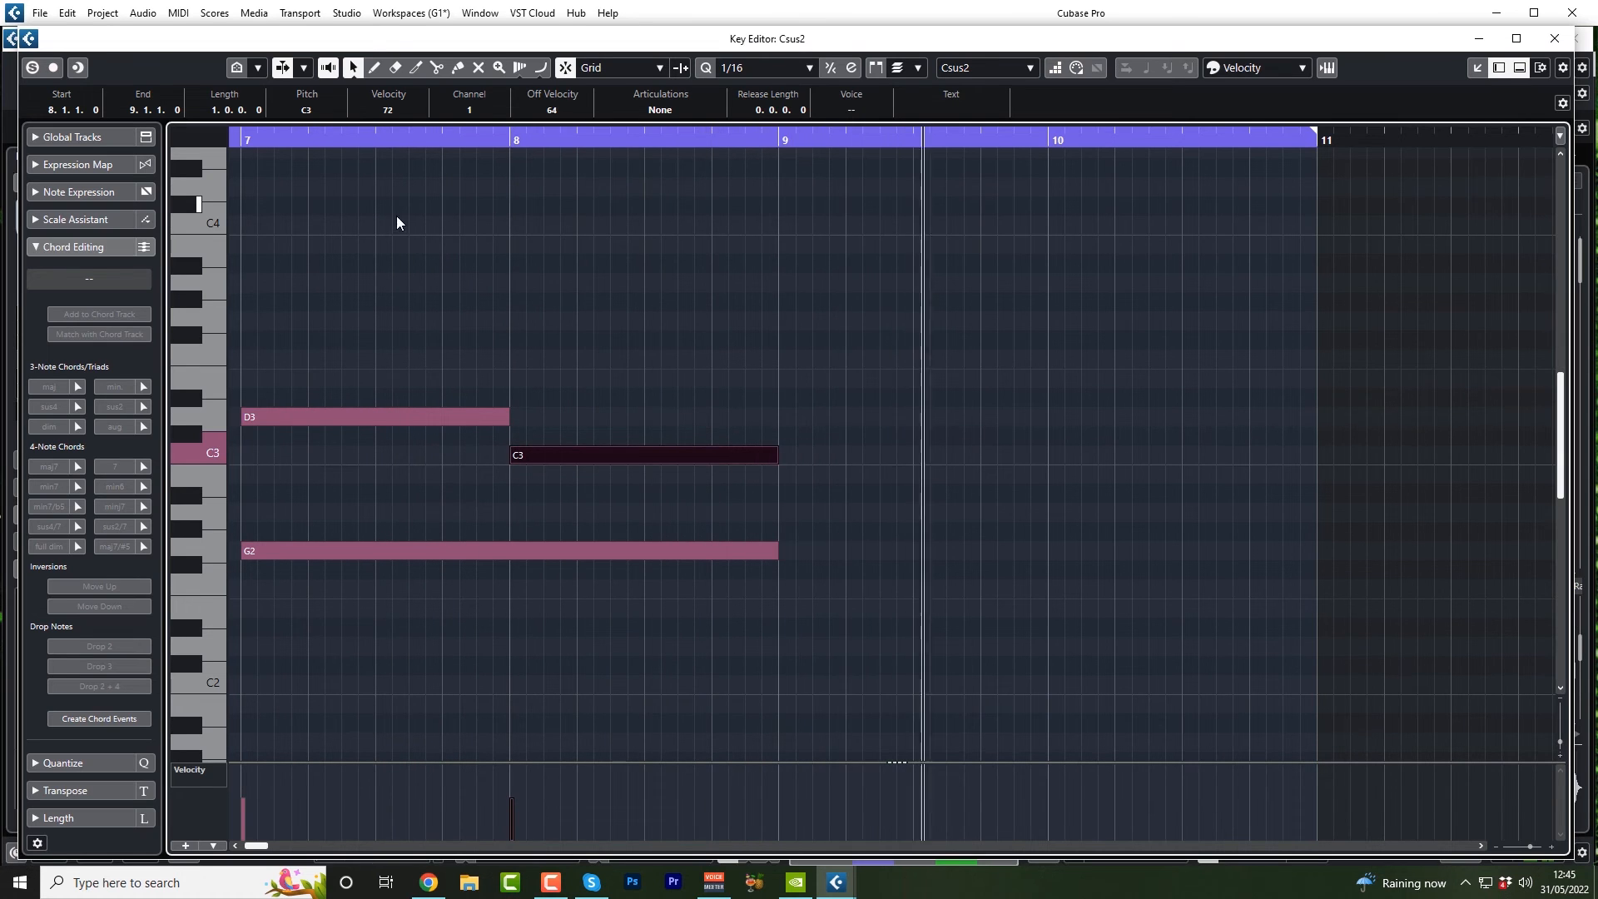
click(1554, 38)
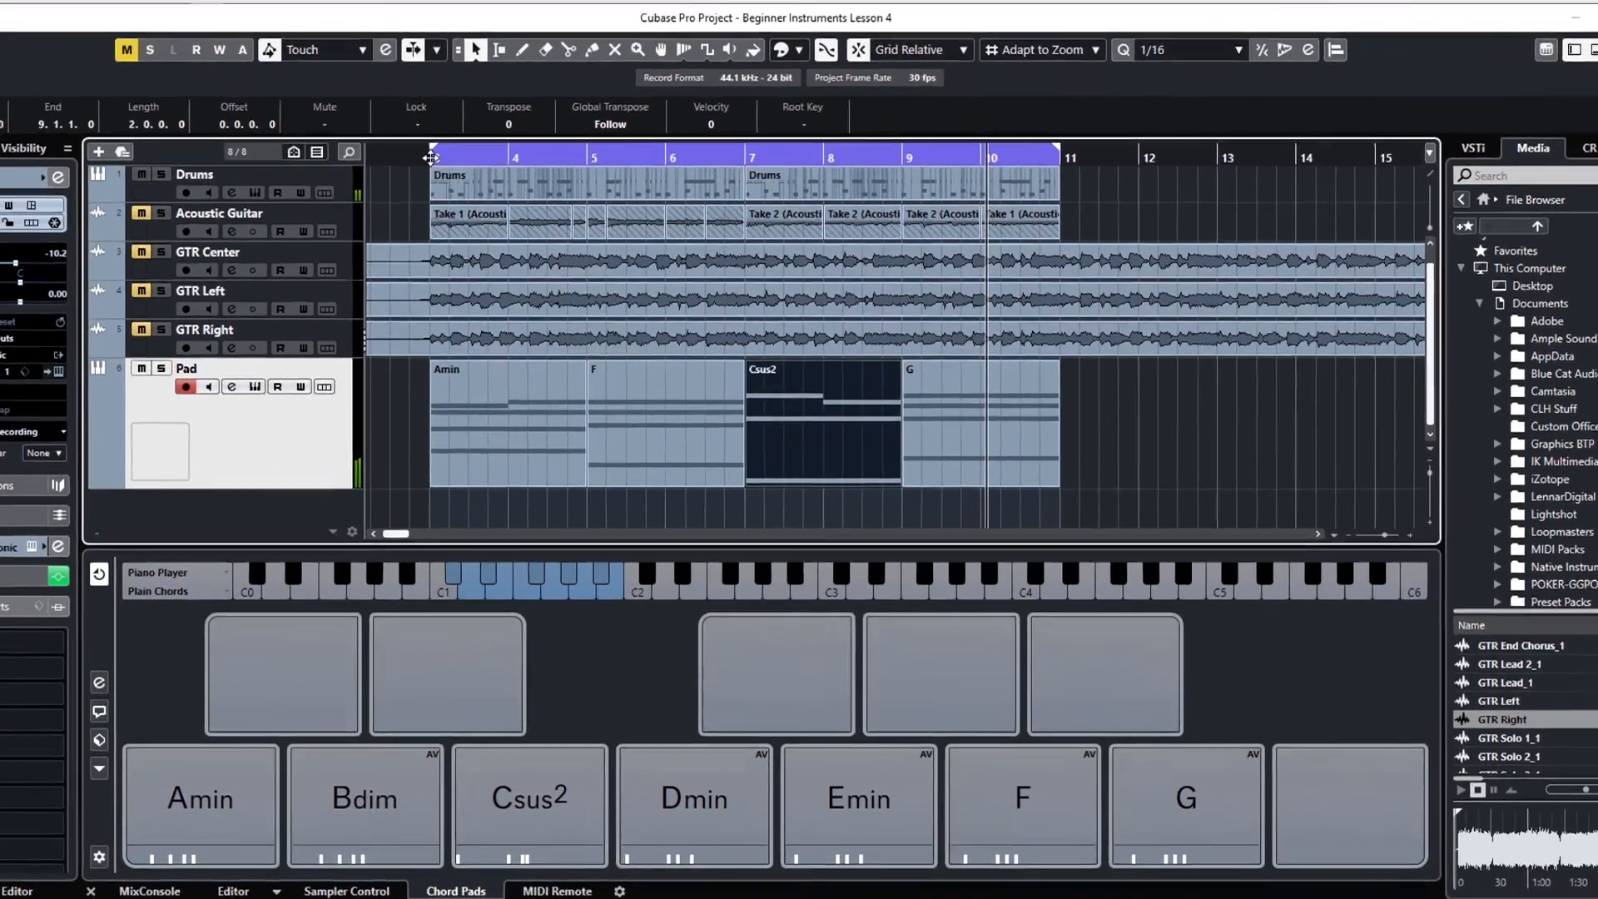
- Play the arrangement from bar 3, and glue the Amin, F, Csus2 and G parts on the Pad track into one part
click(430, 157)
key(space)
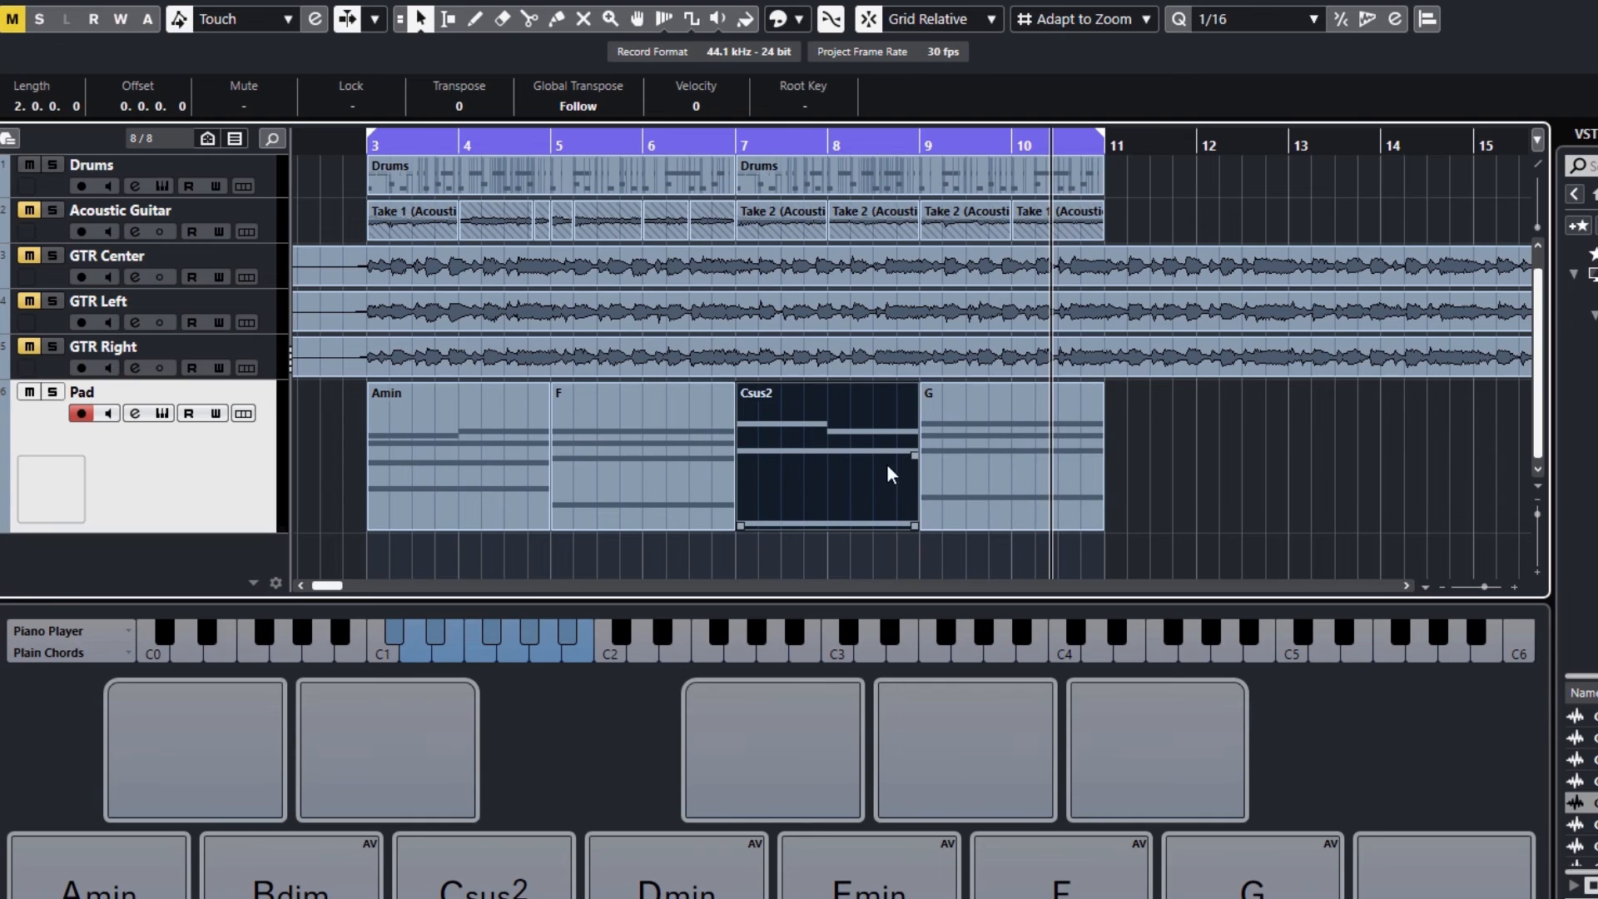
click(1128, 460)
drag(375, 404, 376, 407)
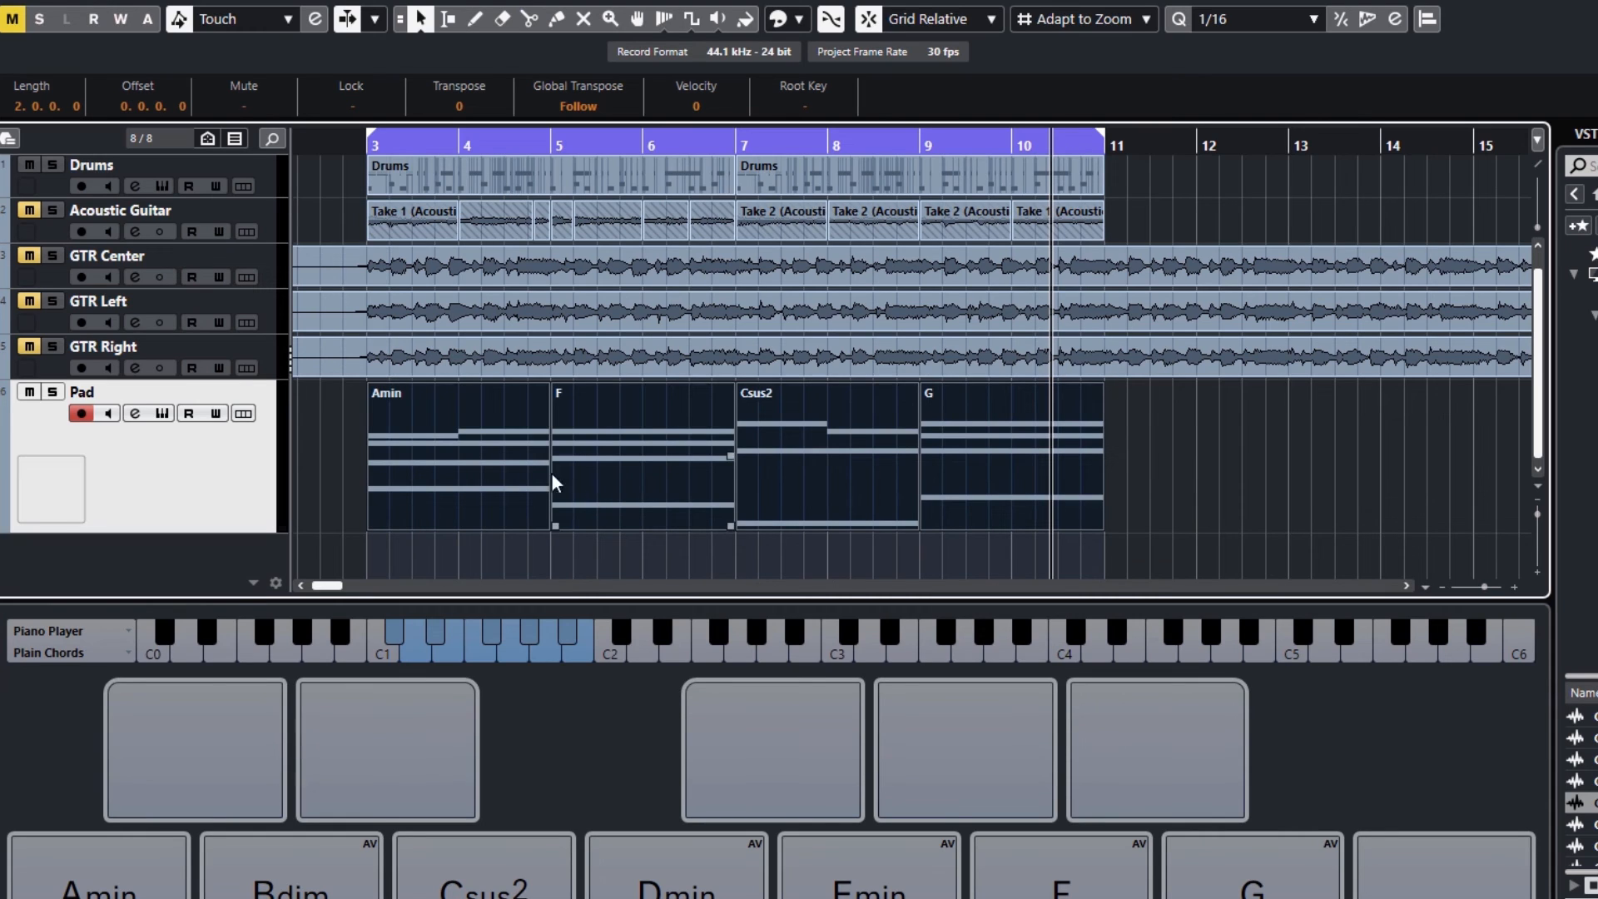
click(358, 438)
click(494, 463)
click(614, 467)
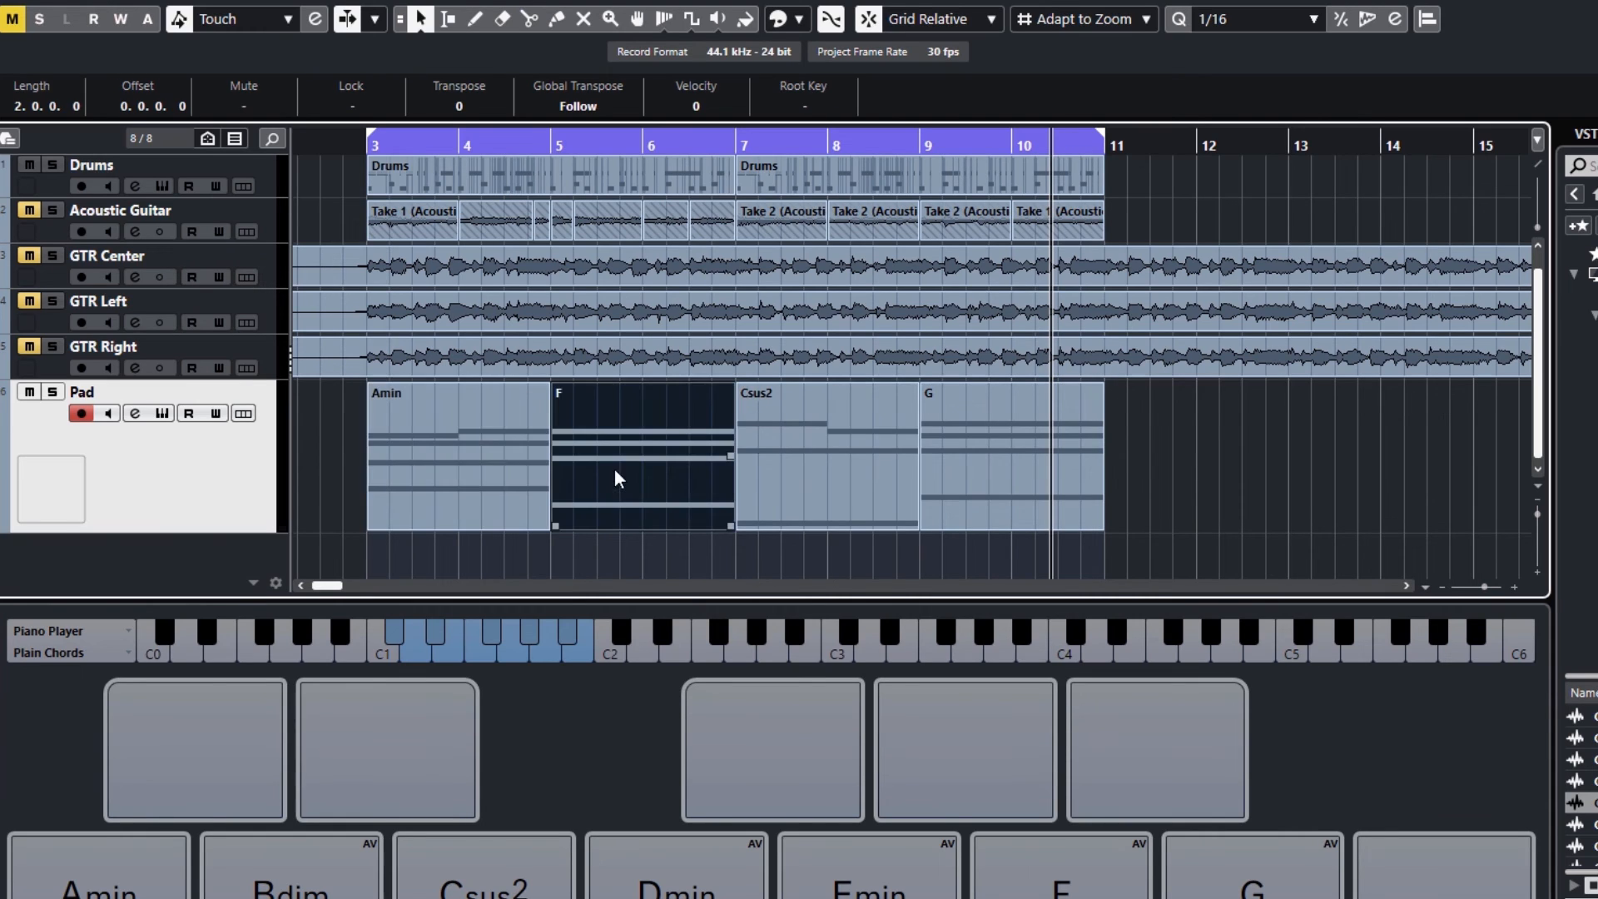
drag(1202, 463, 462, 479)
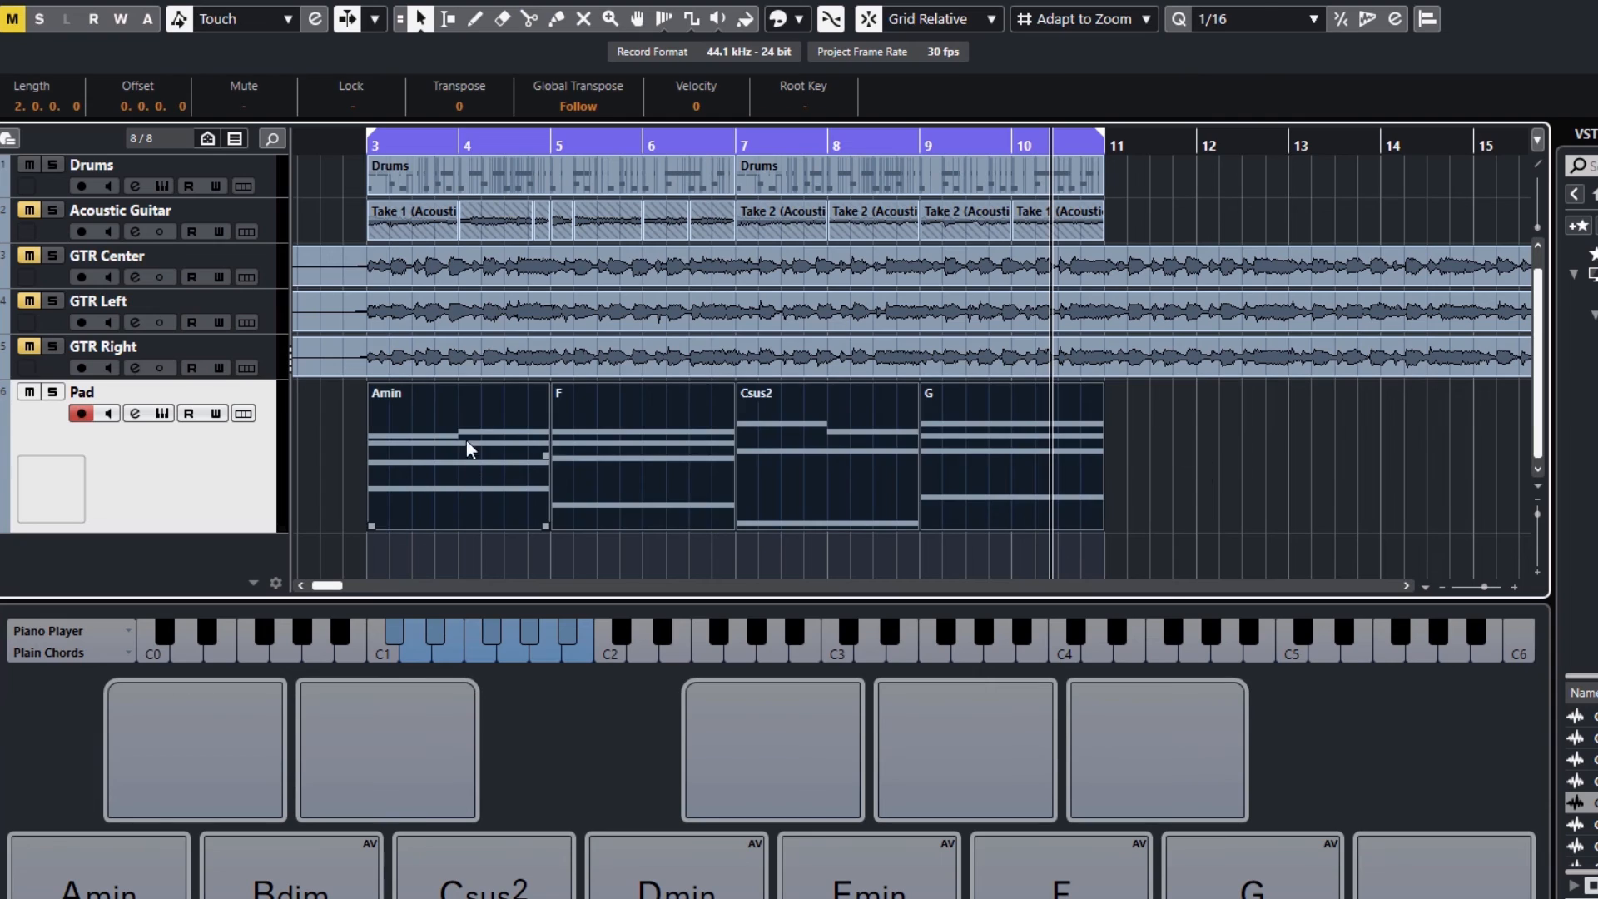
click(556, 20)
click(537, 421)
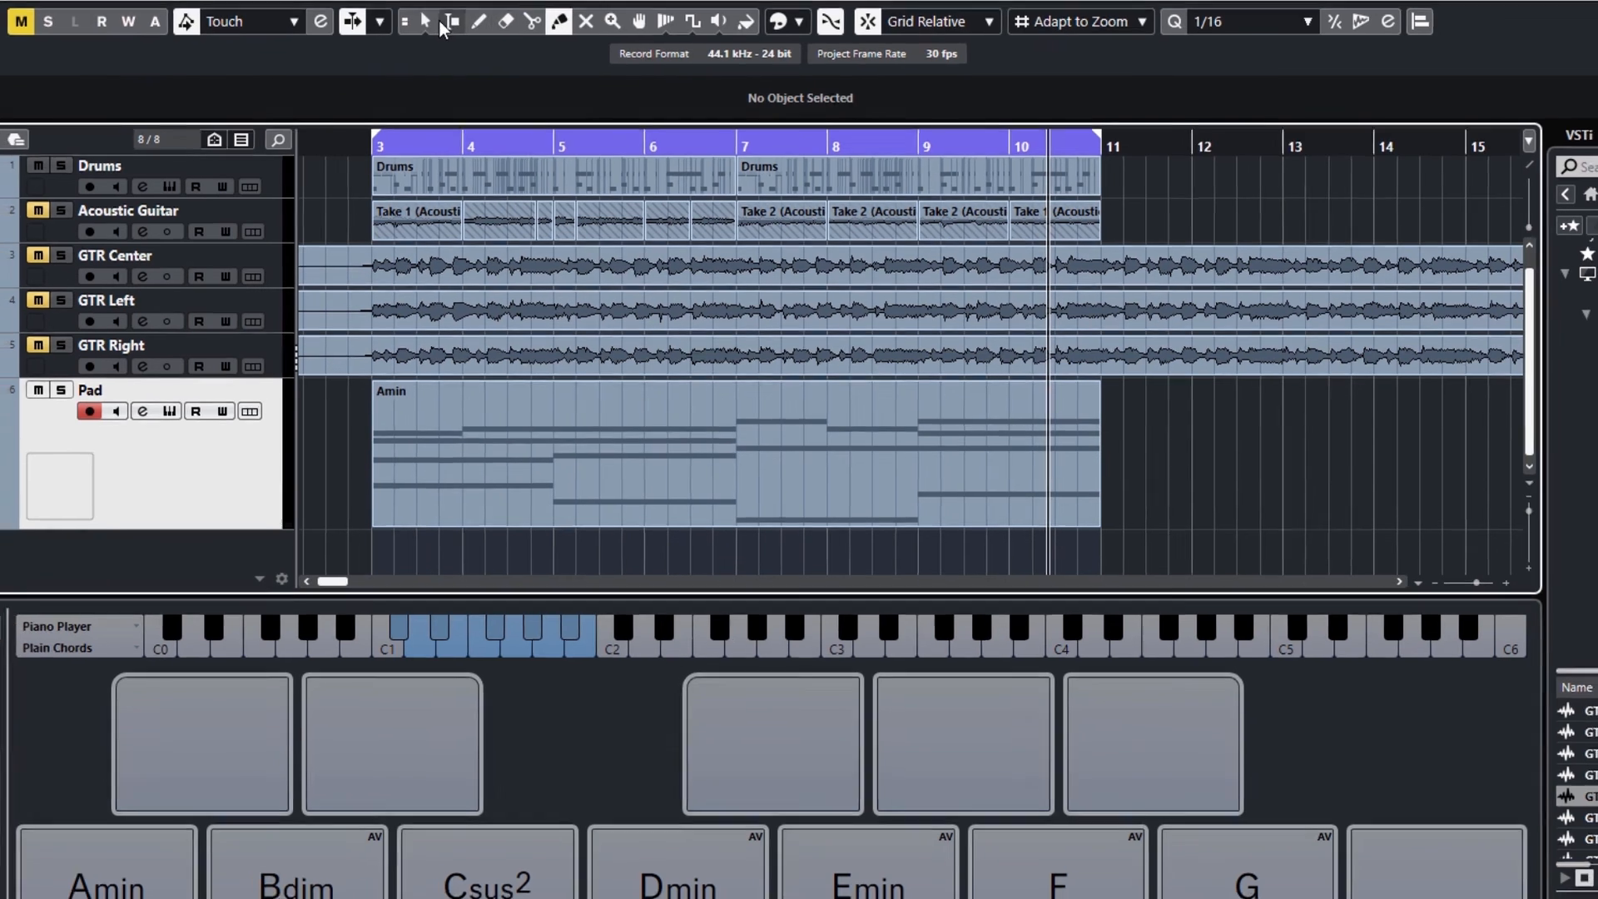
click(422, 20)
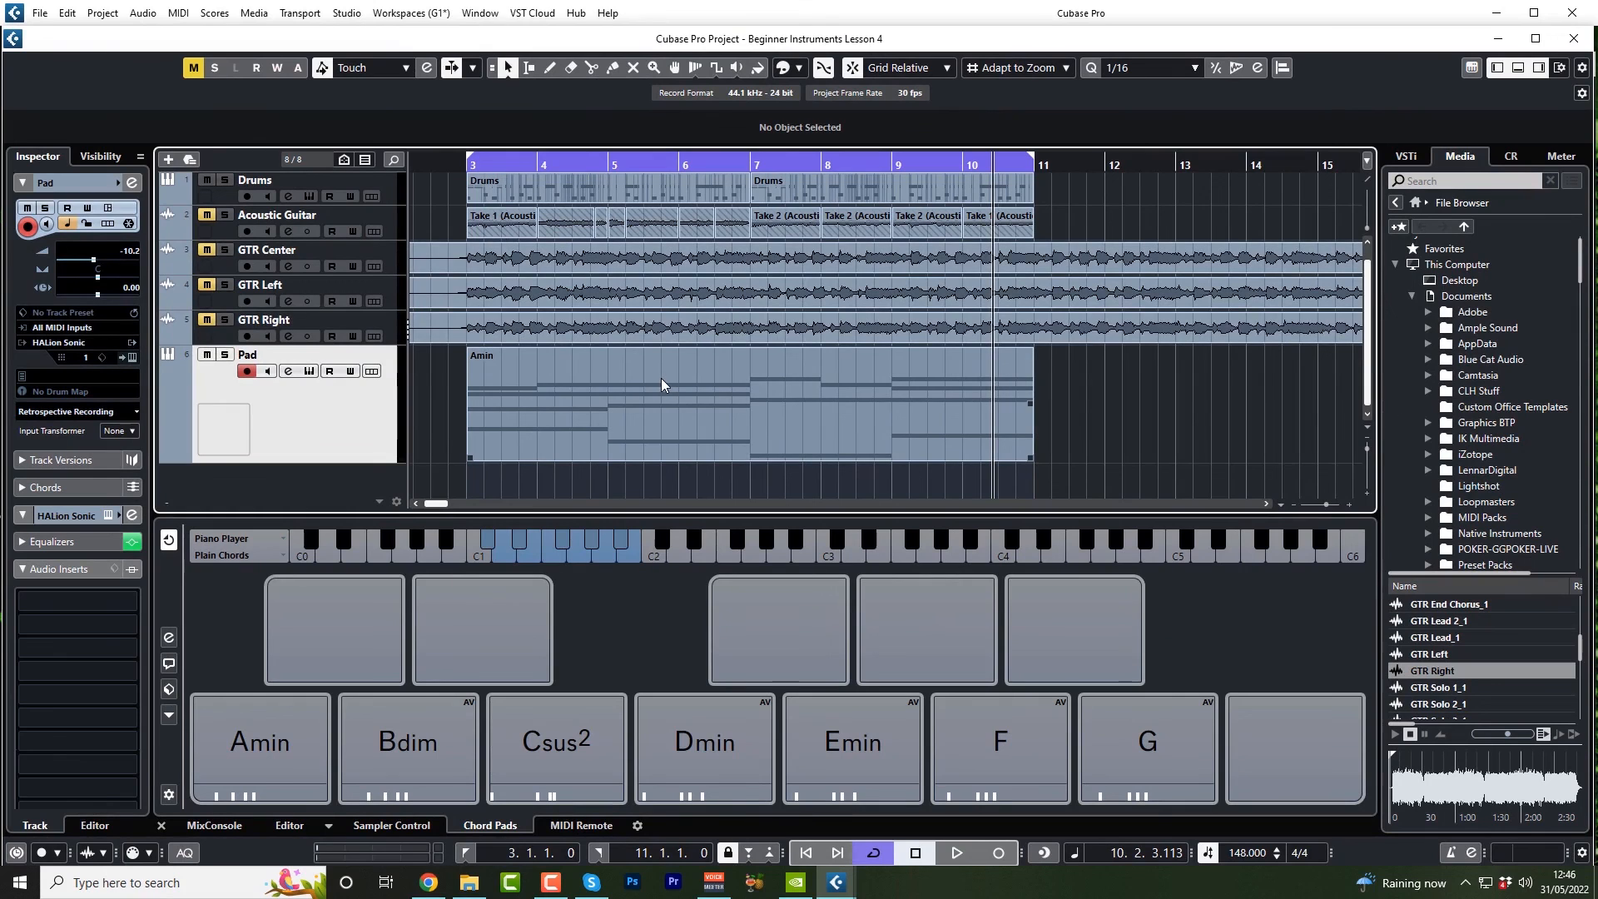
- Open the glued Pad part in the Key Editor and play the whole chord progression from bar 3
double_click(661, 378)
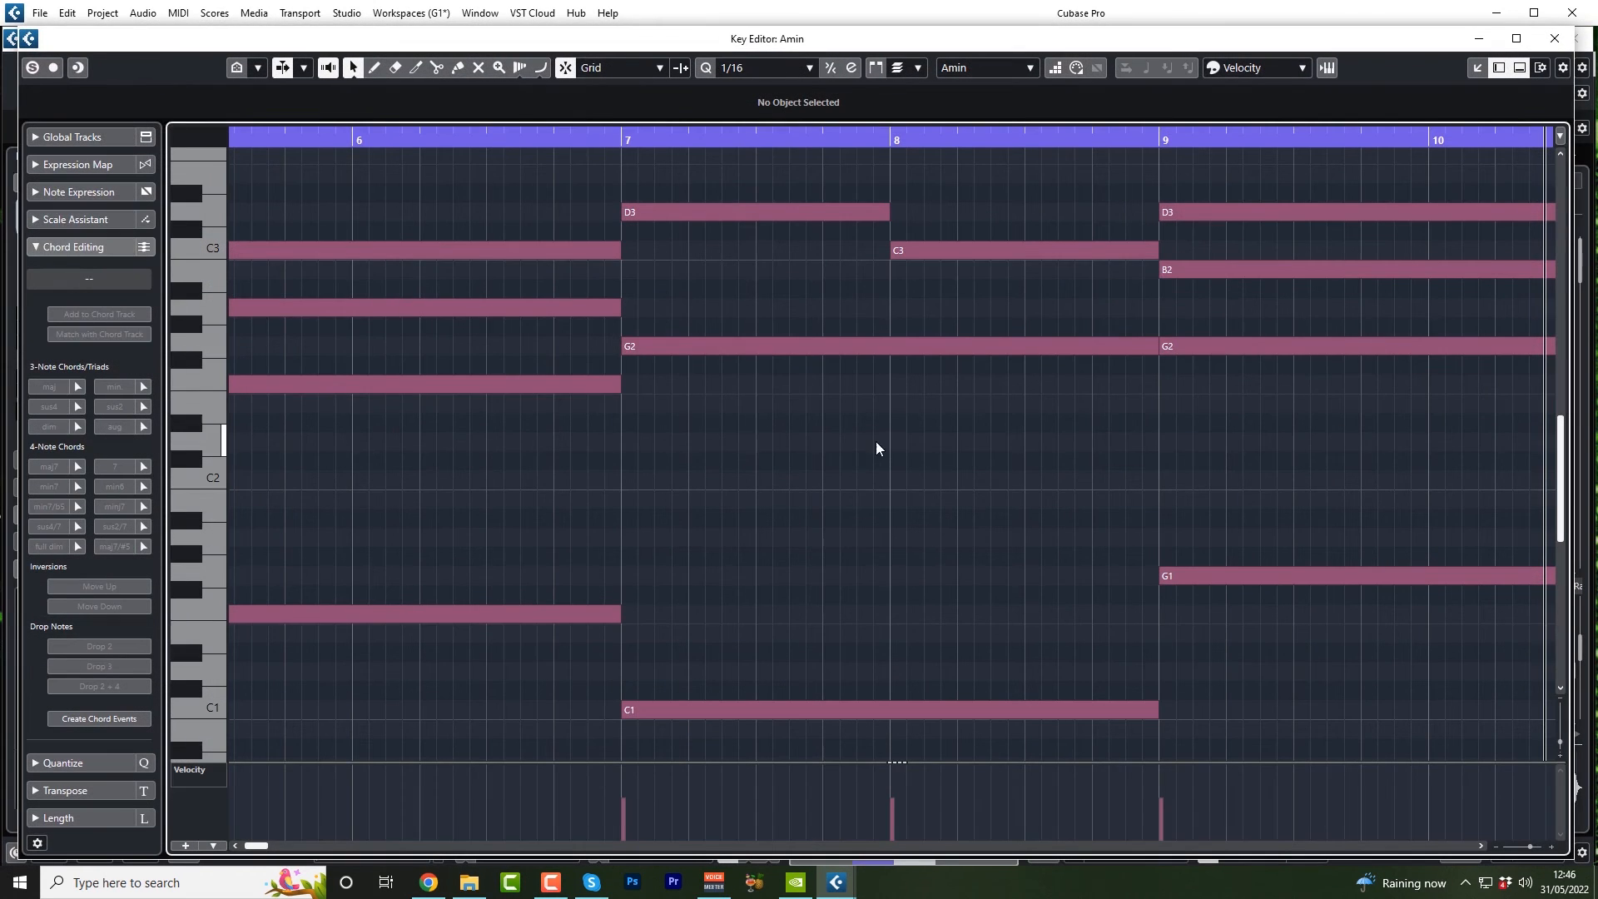
key(g)
key(g)
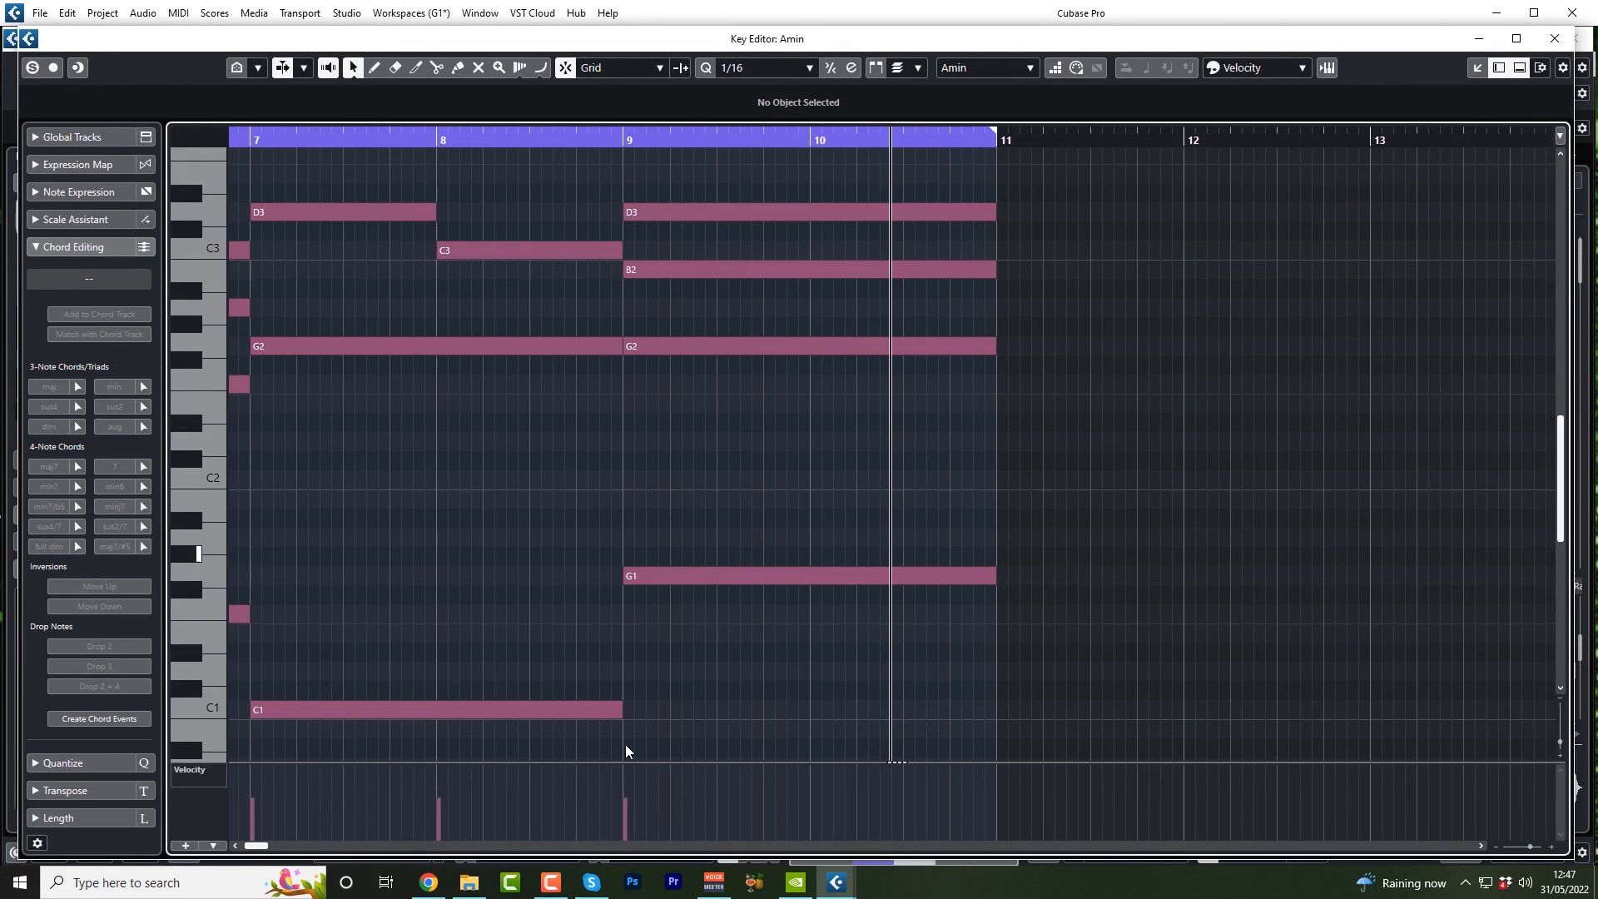
drag(259, 846, 238, 847)
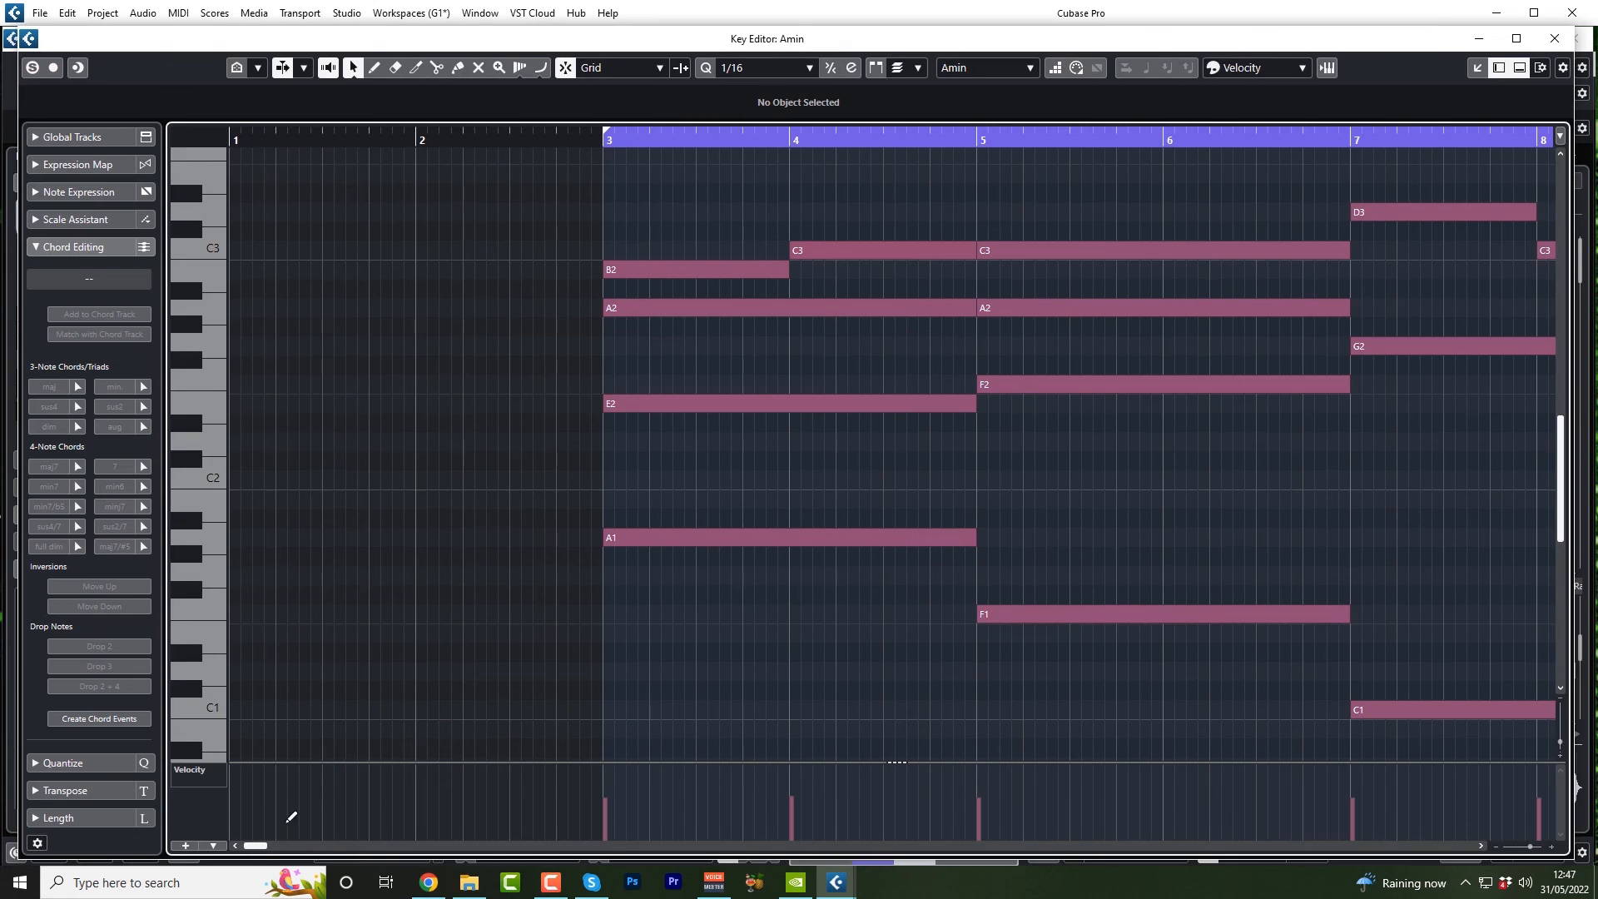
key(g)
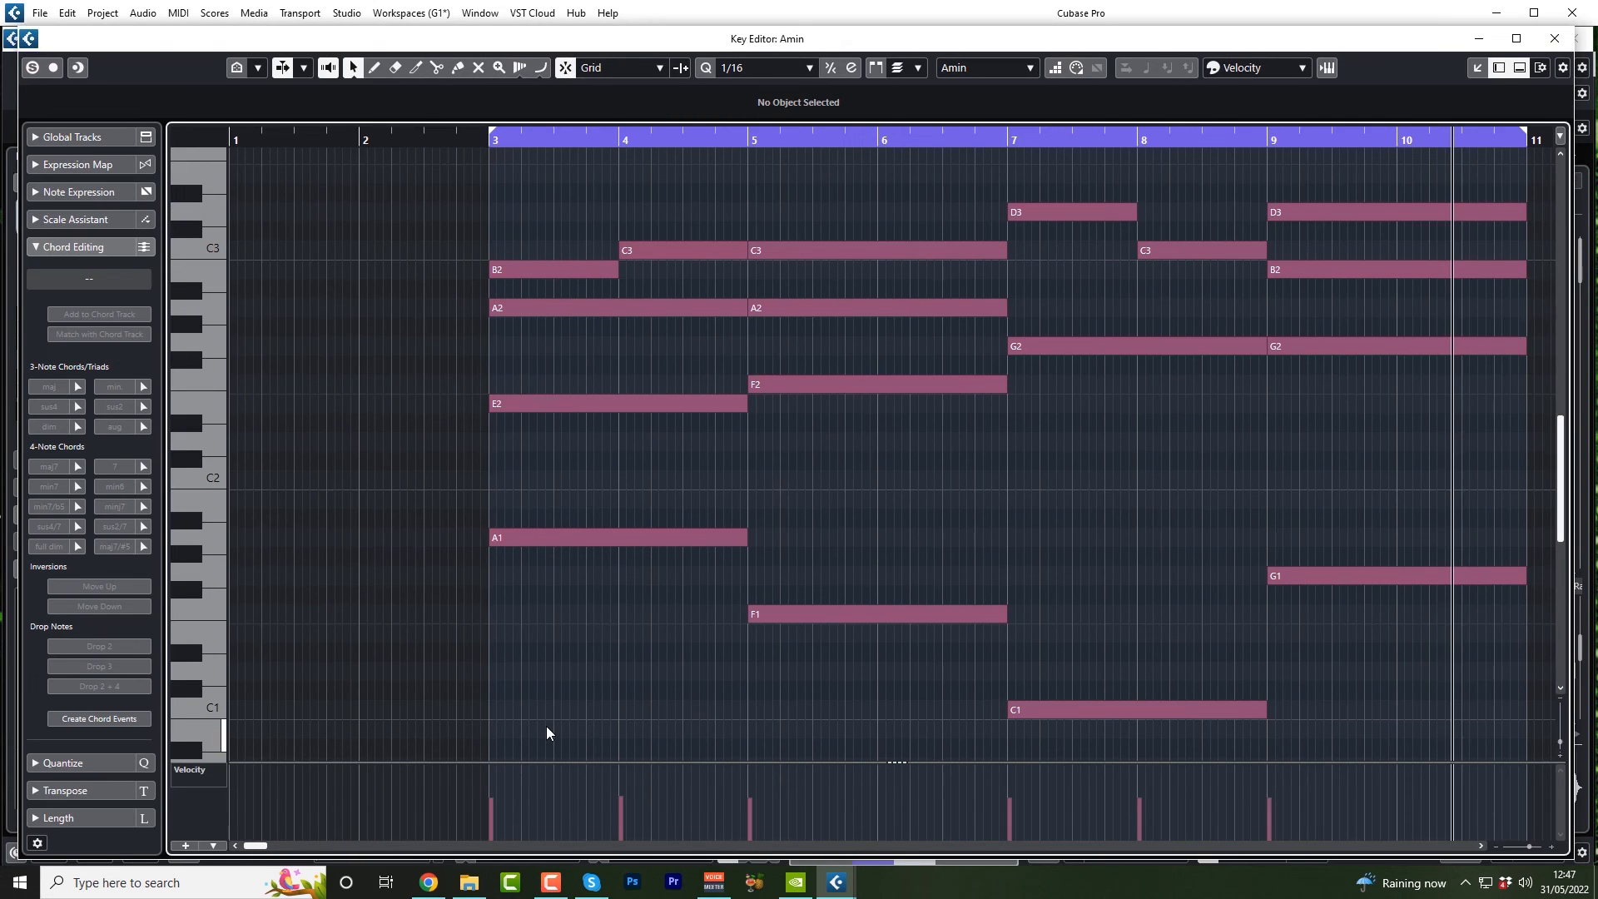
key(g)
key(KP_1)
key(space)
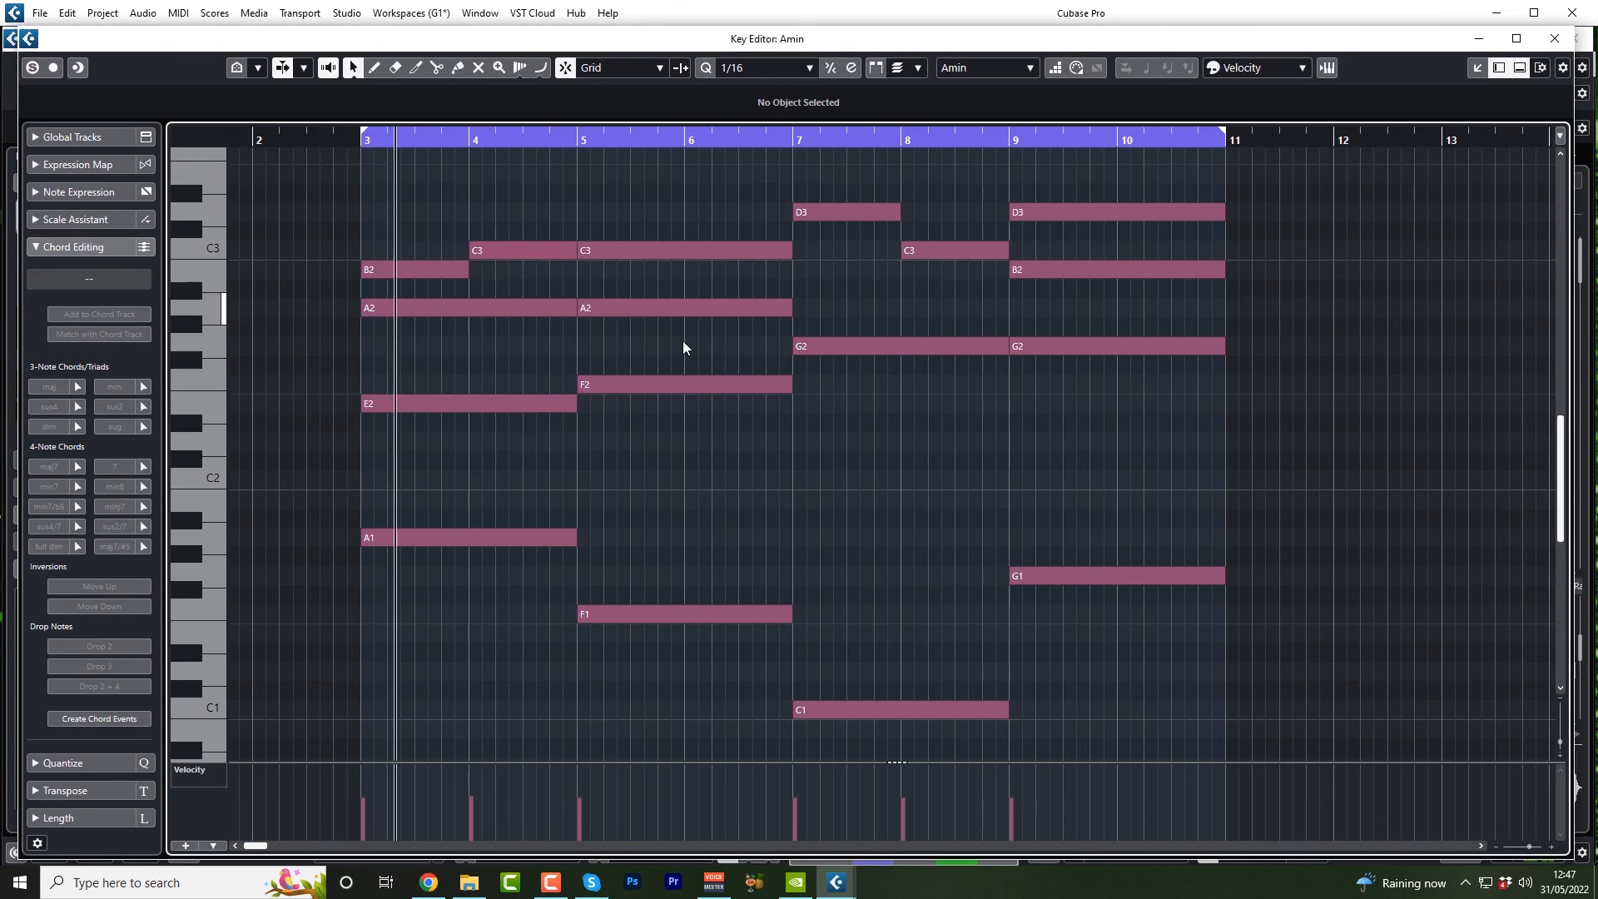
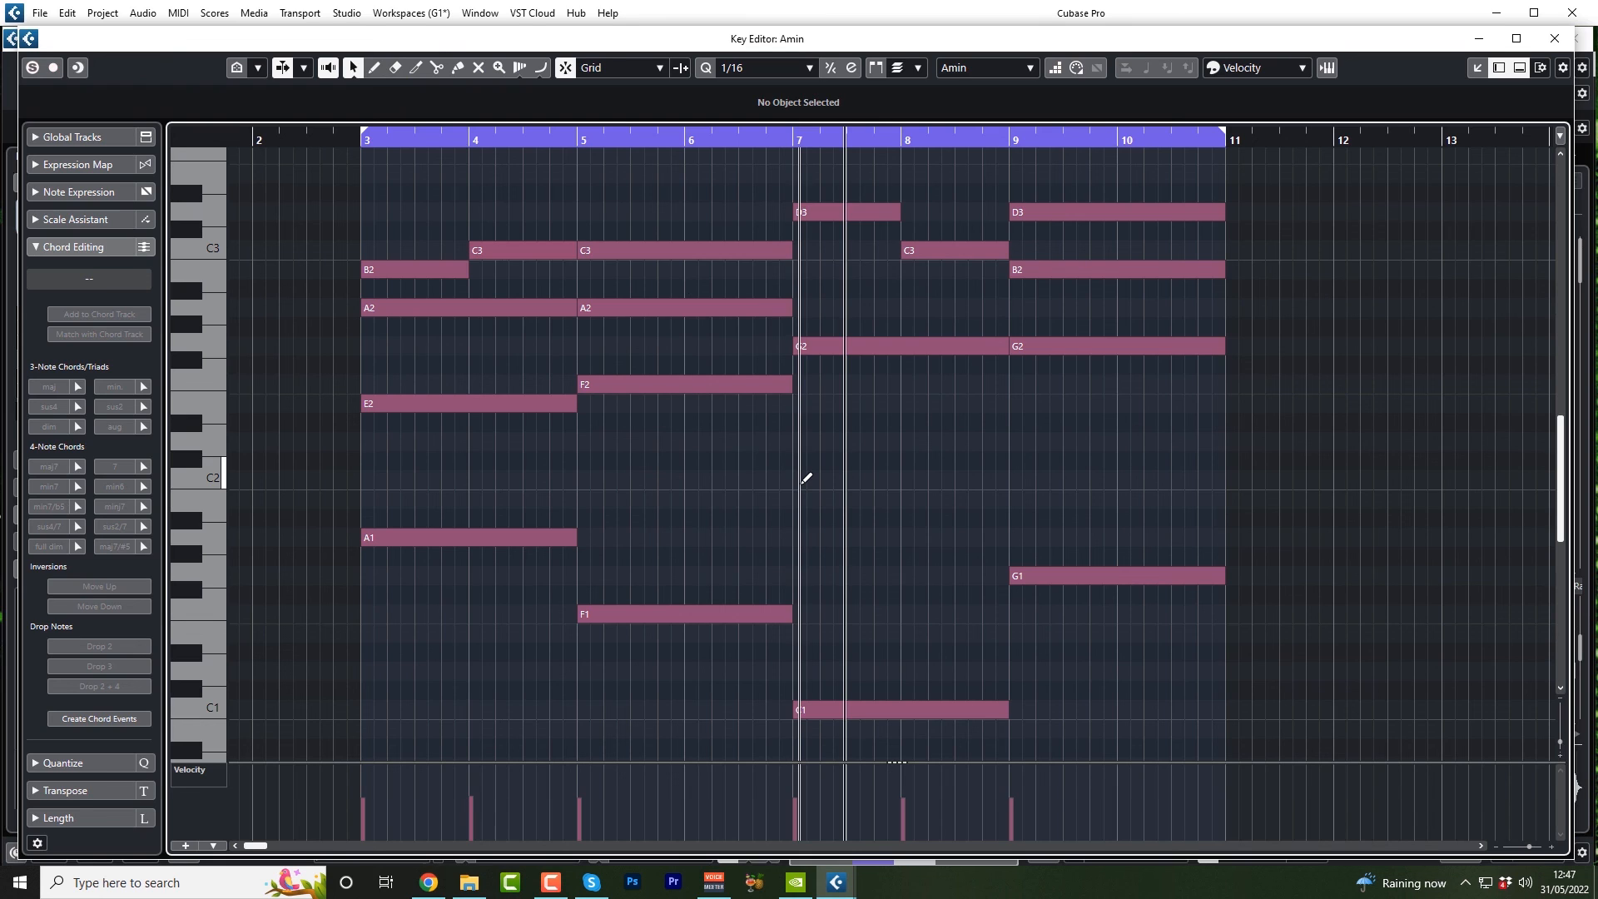
- Draw a two-bar C2 note from bar 7 to bar 9 and play the passage leading into it
mouse_move(800, 481)
mouse_down()
mouse_move(1030, 481)
mouse_move(1010, 481)
mouse_up()
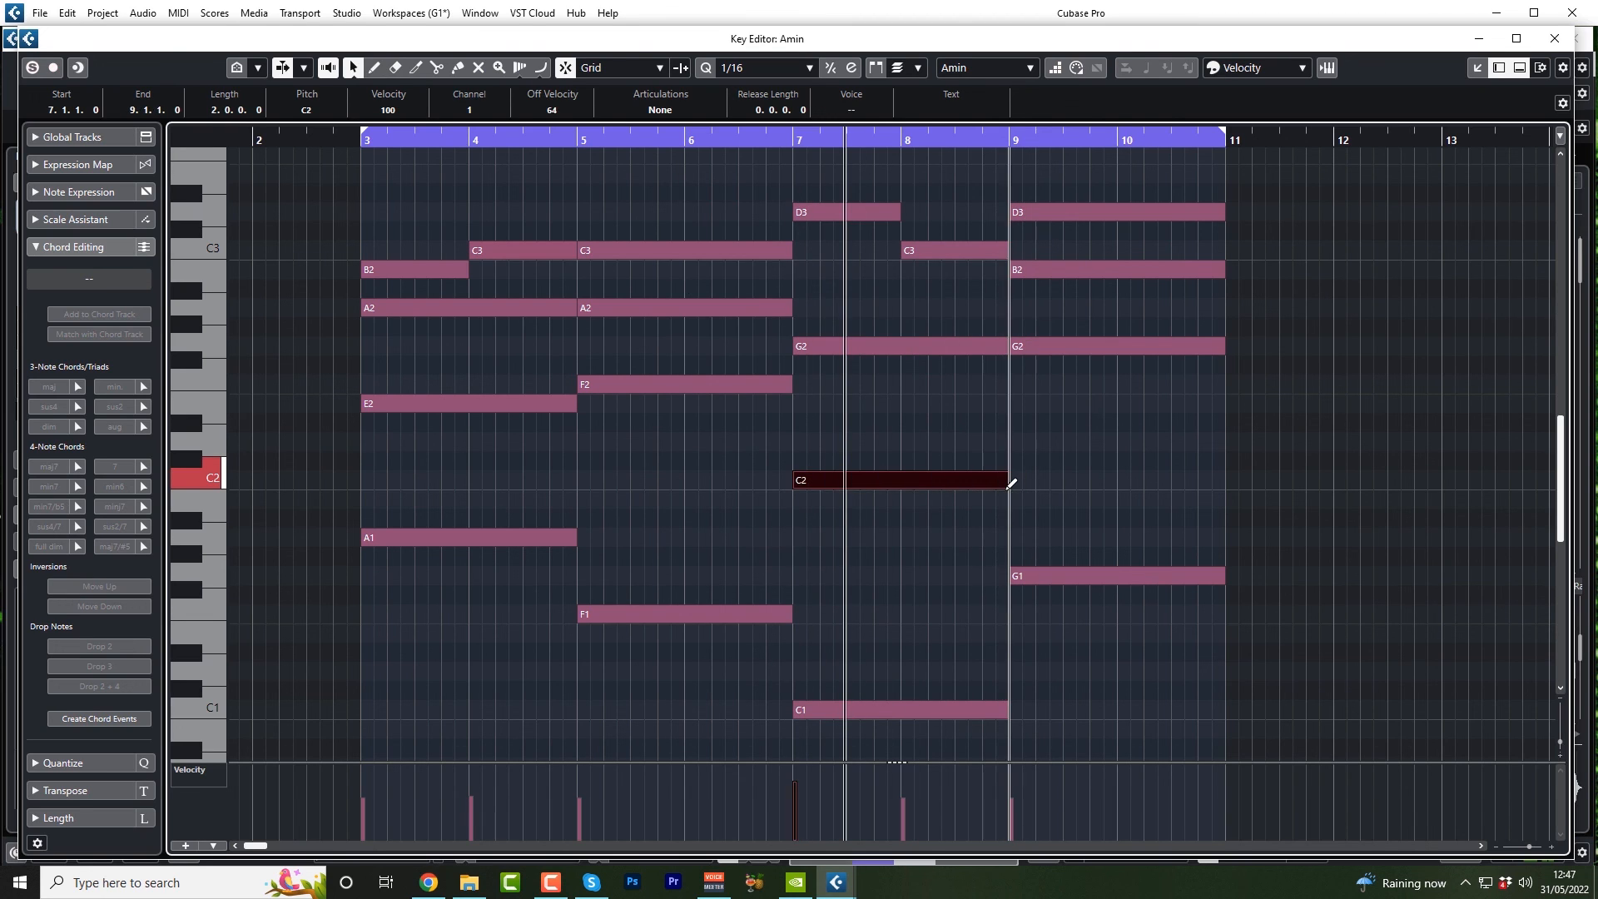
click(659, 140)
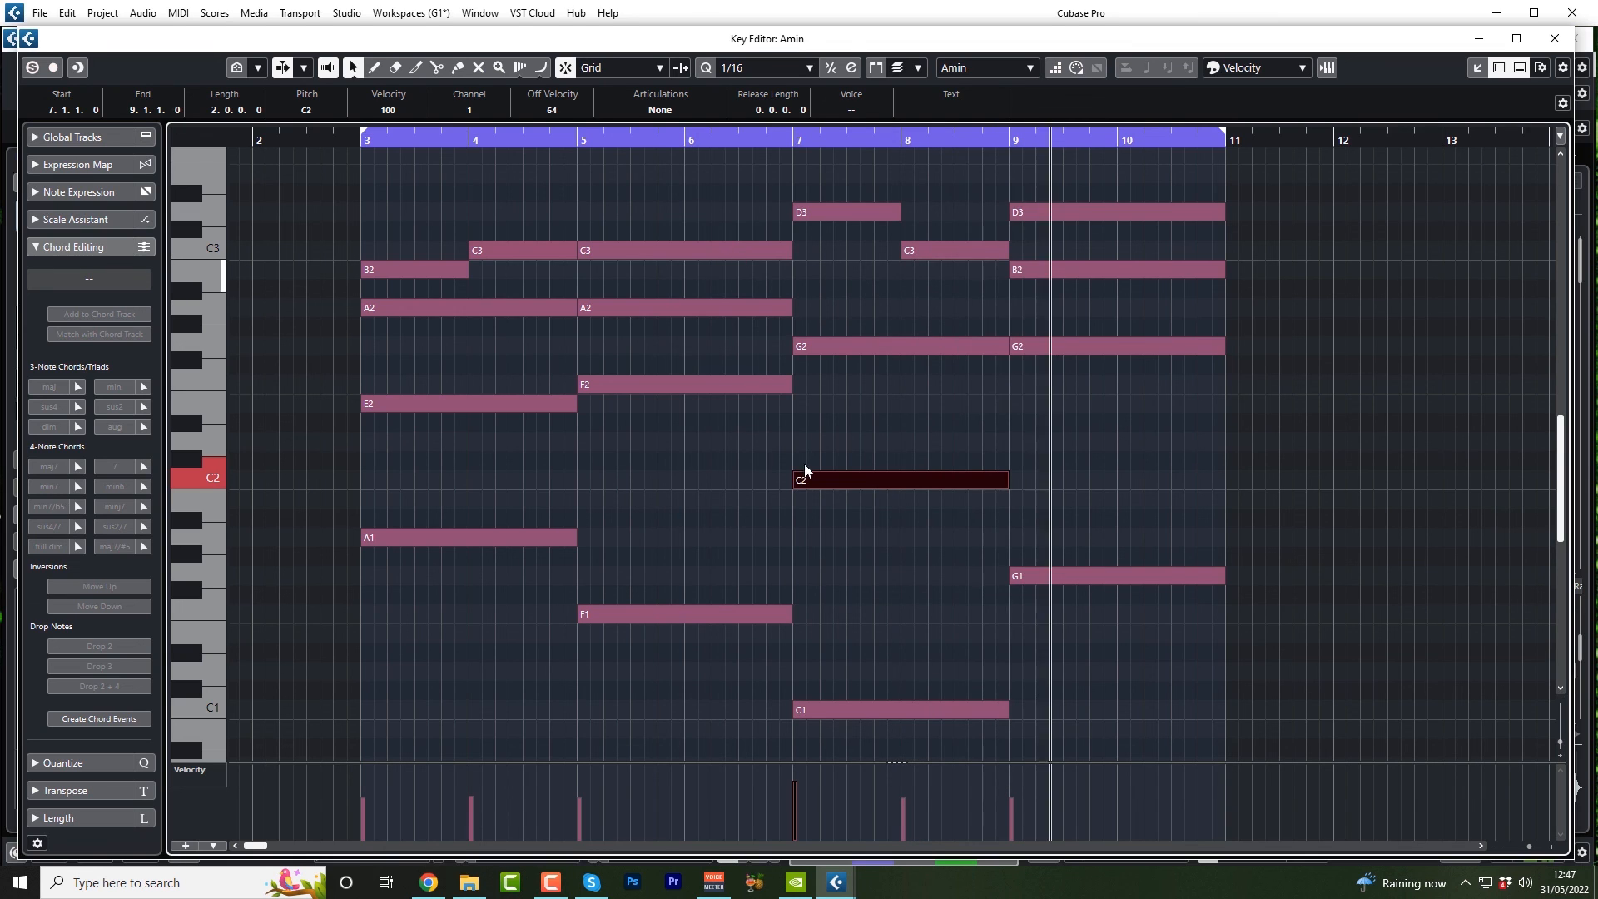
- Enlarge the velocity lane, set the C2 note's velocity to 76, and play the progression from bar 3
scroll(871, 541, down, 3)
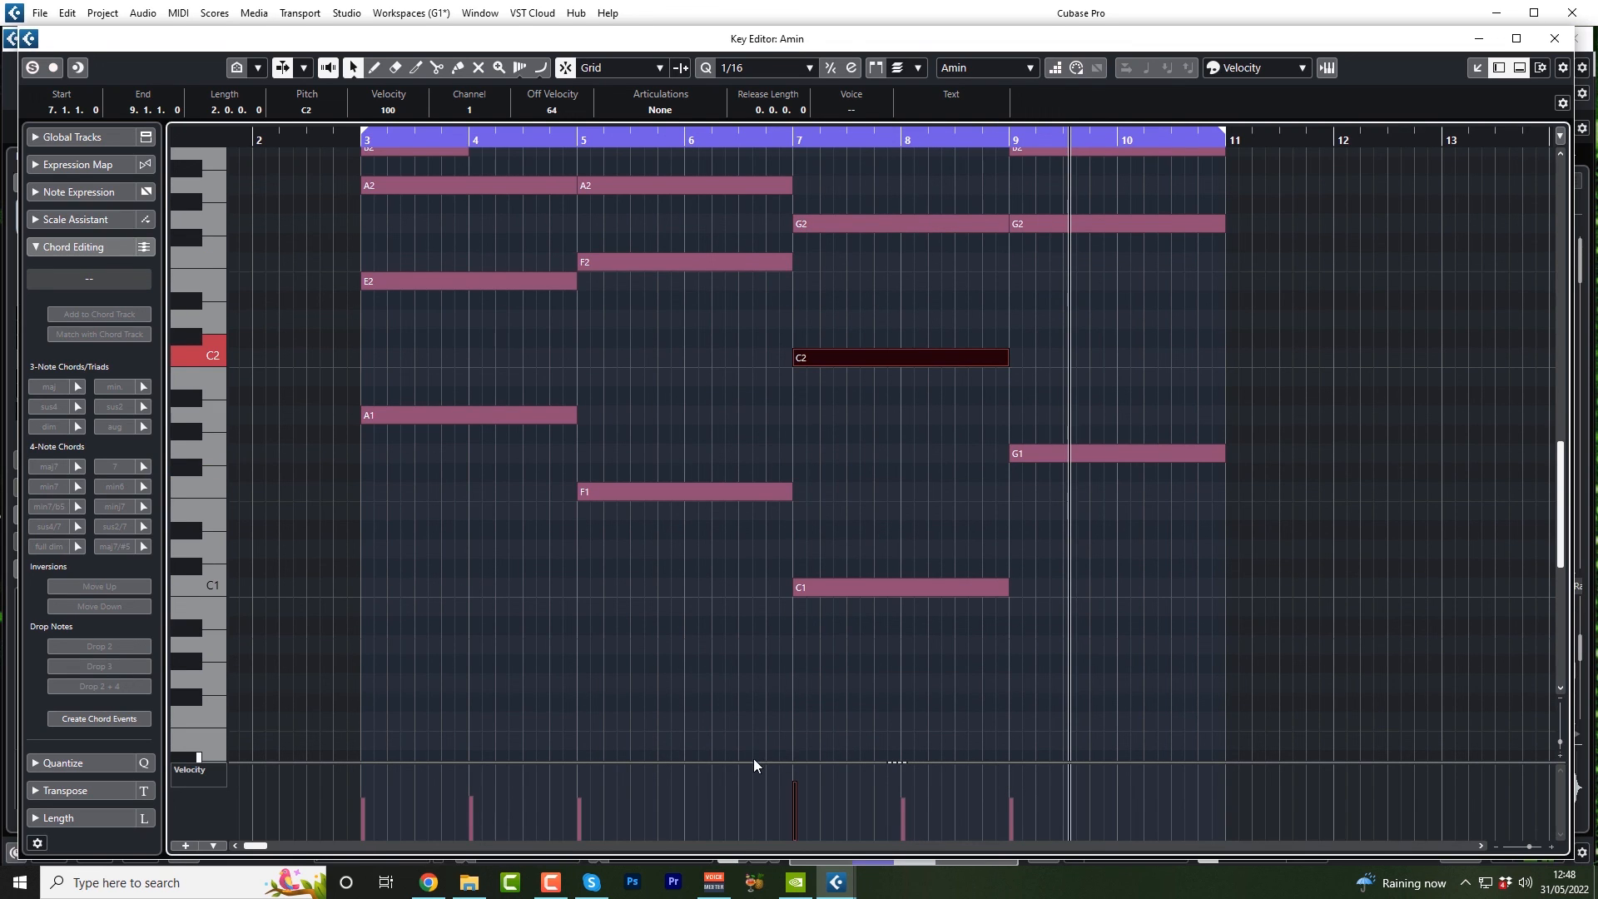
drag(753, 762, 753, 639)
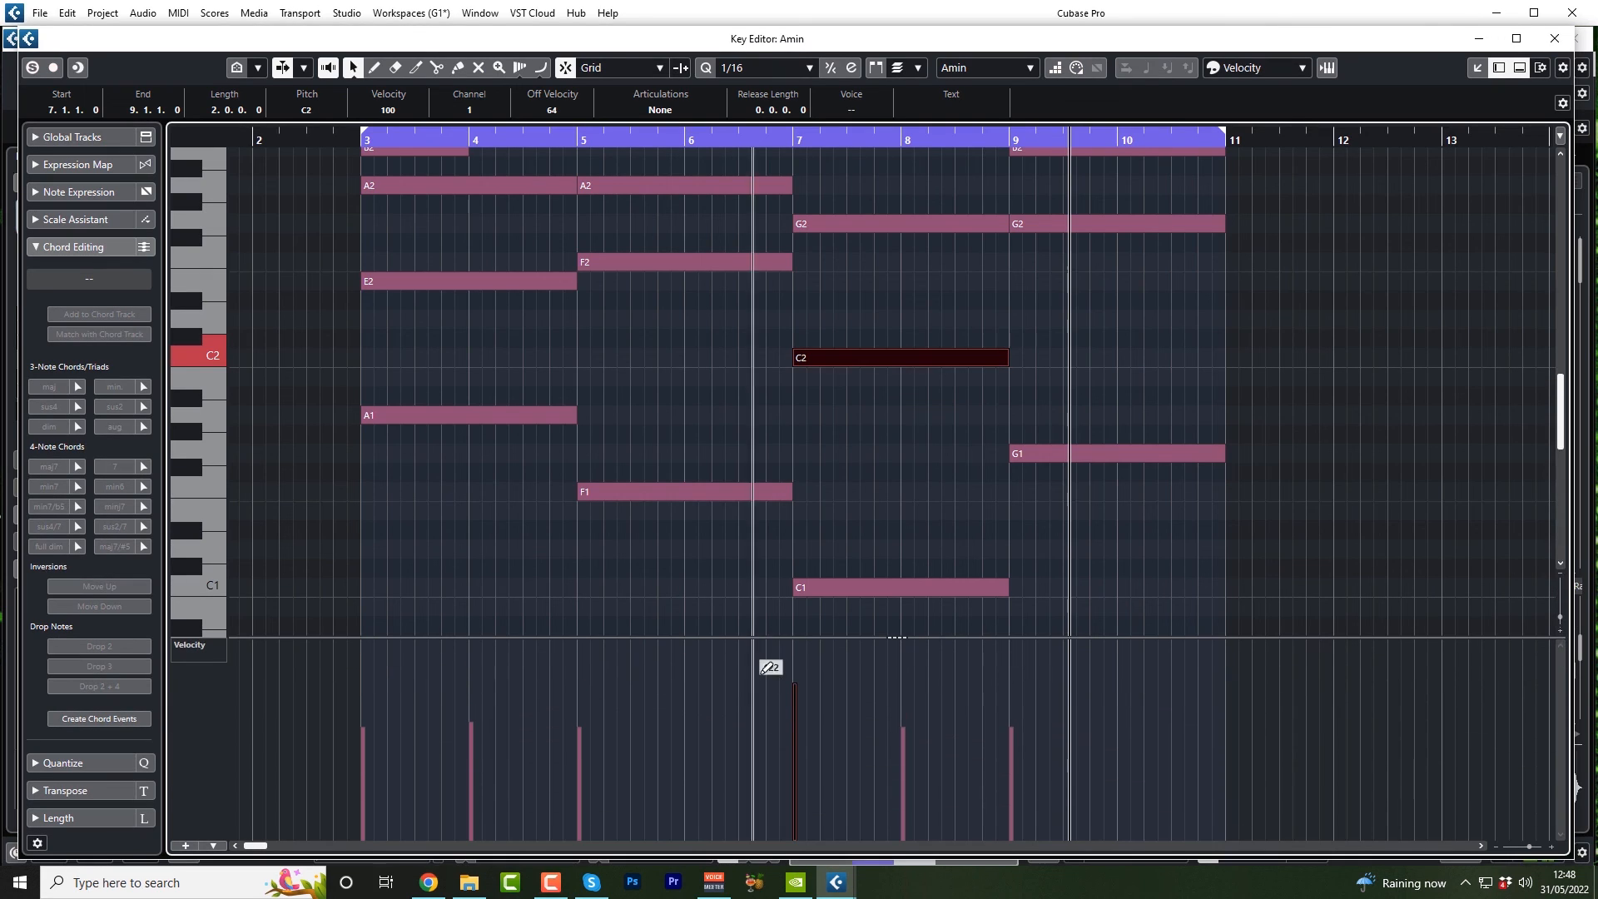
mouse_move(795, 699)
mouse_down()
mouse_move(796, 730)
mouse_move(799, 714)
mouse_up()
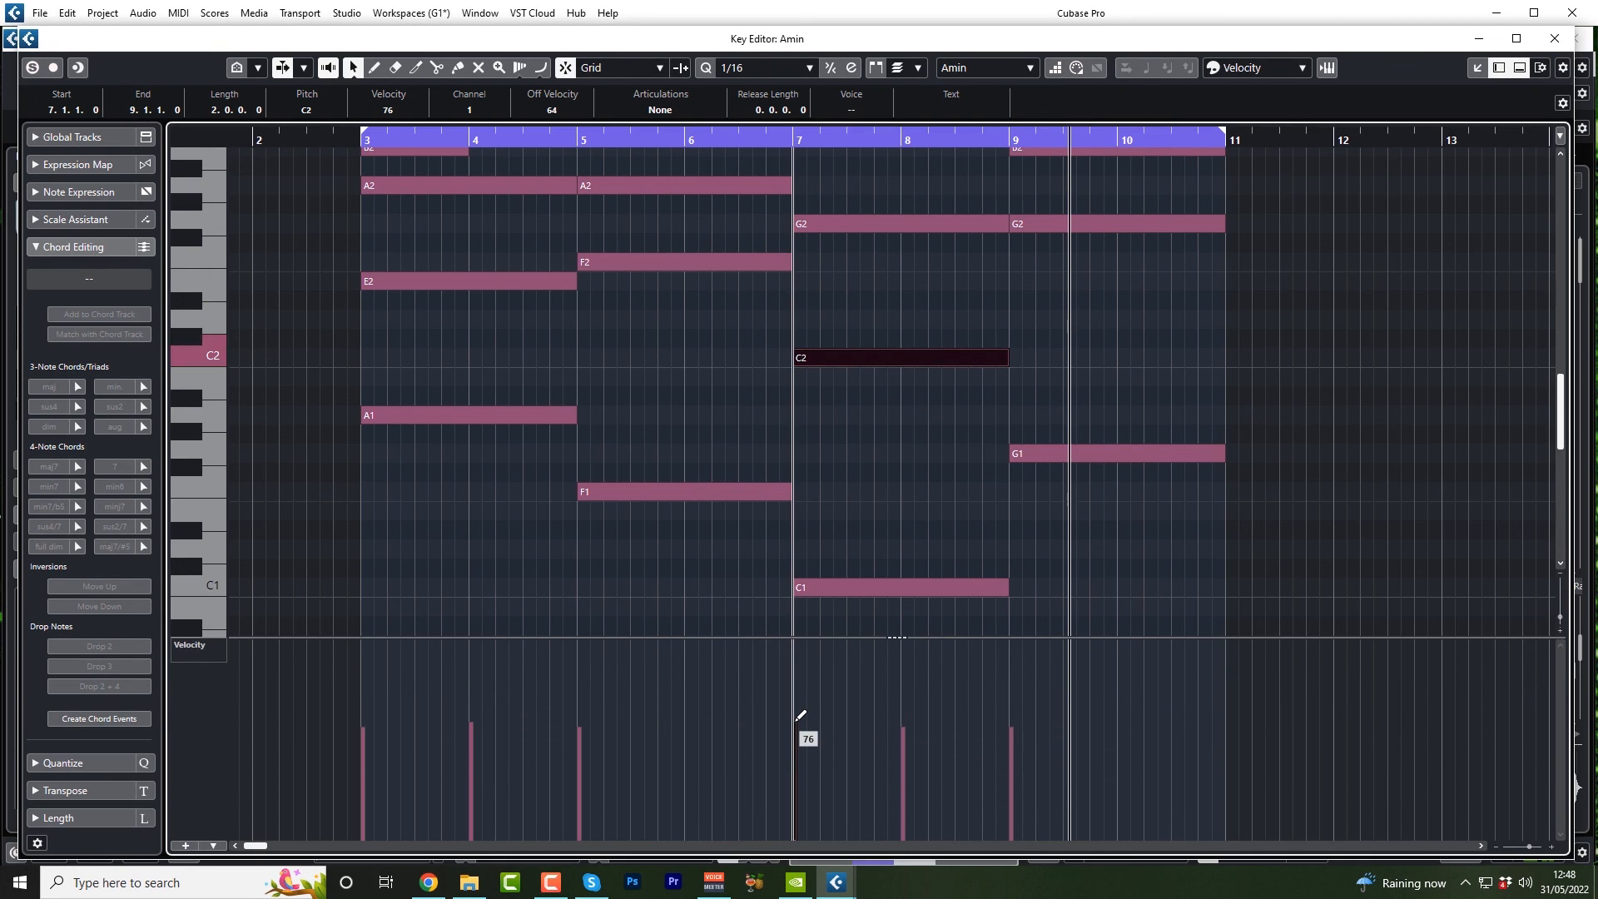
click(365, 142)
key(space)
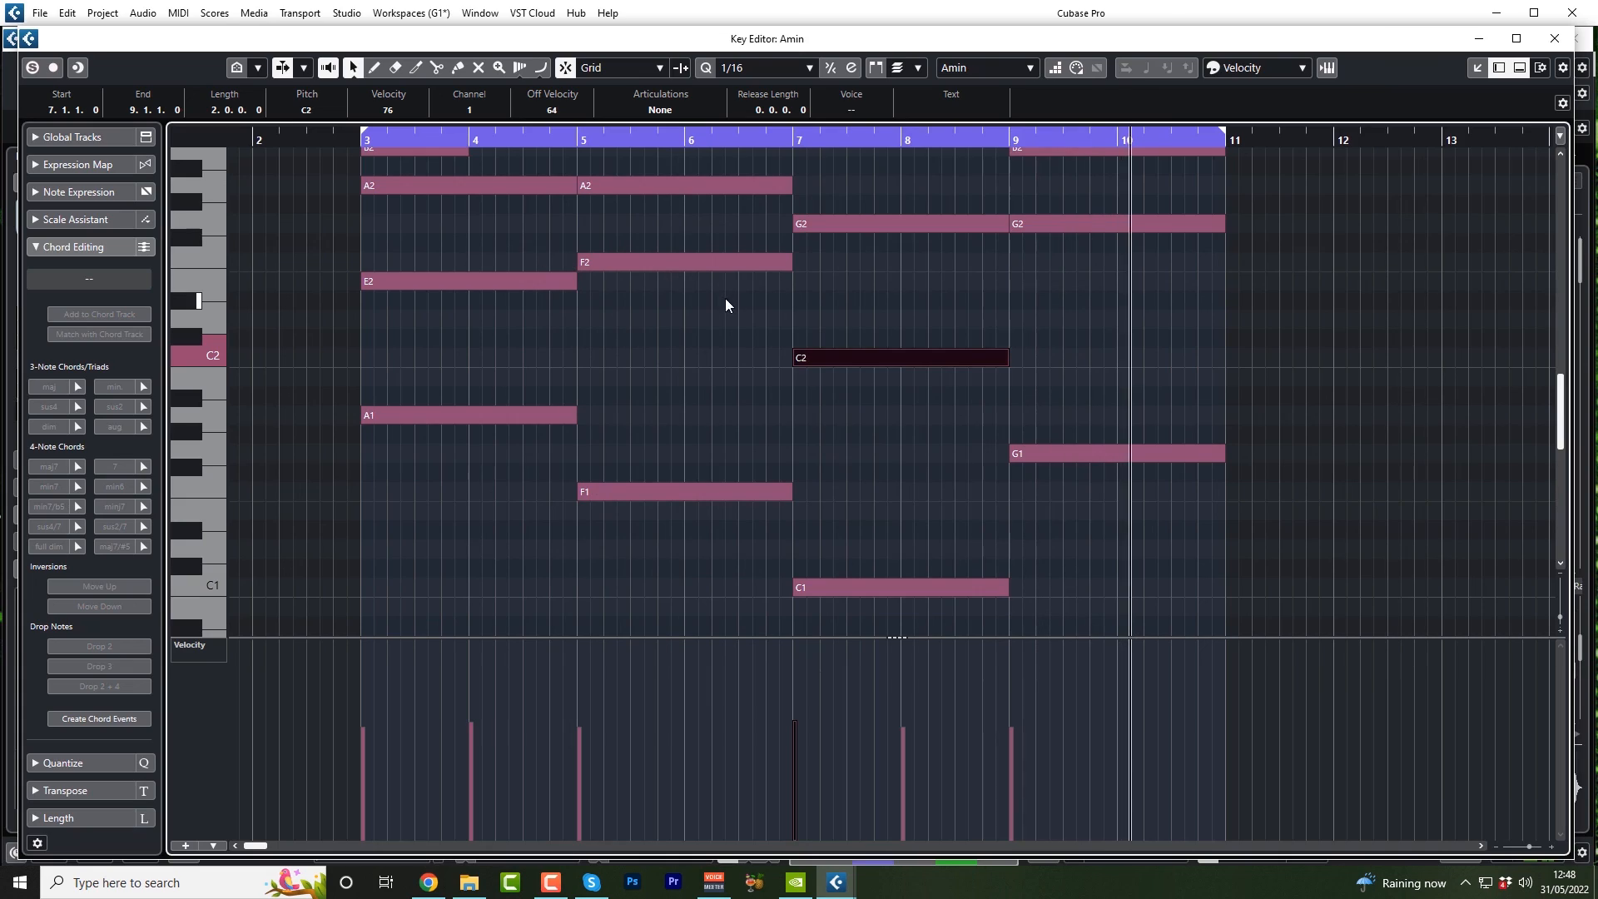
- Reduce the Pad track's height in the project window to match the other tracks
scroll(869, 356, up, 5)
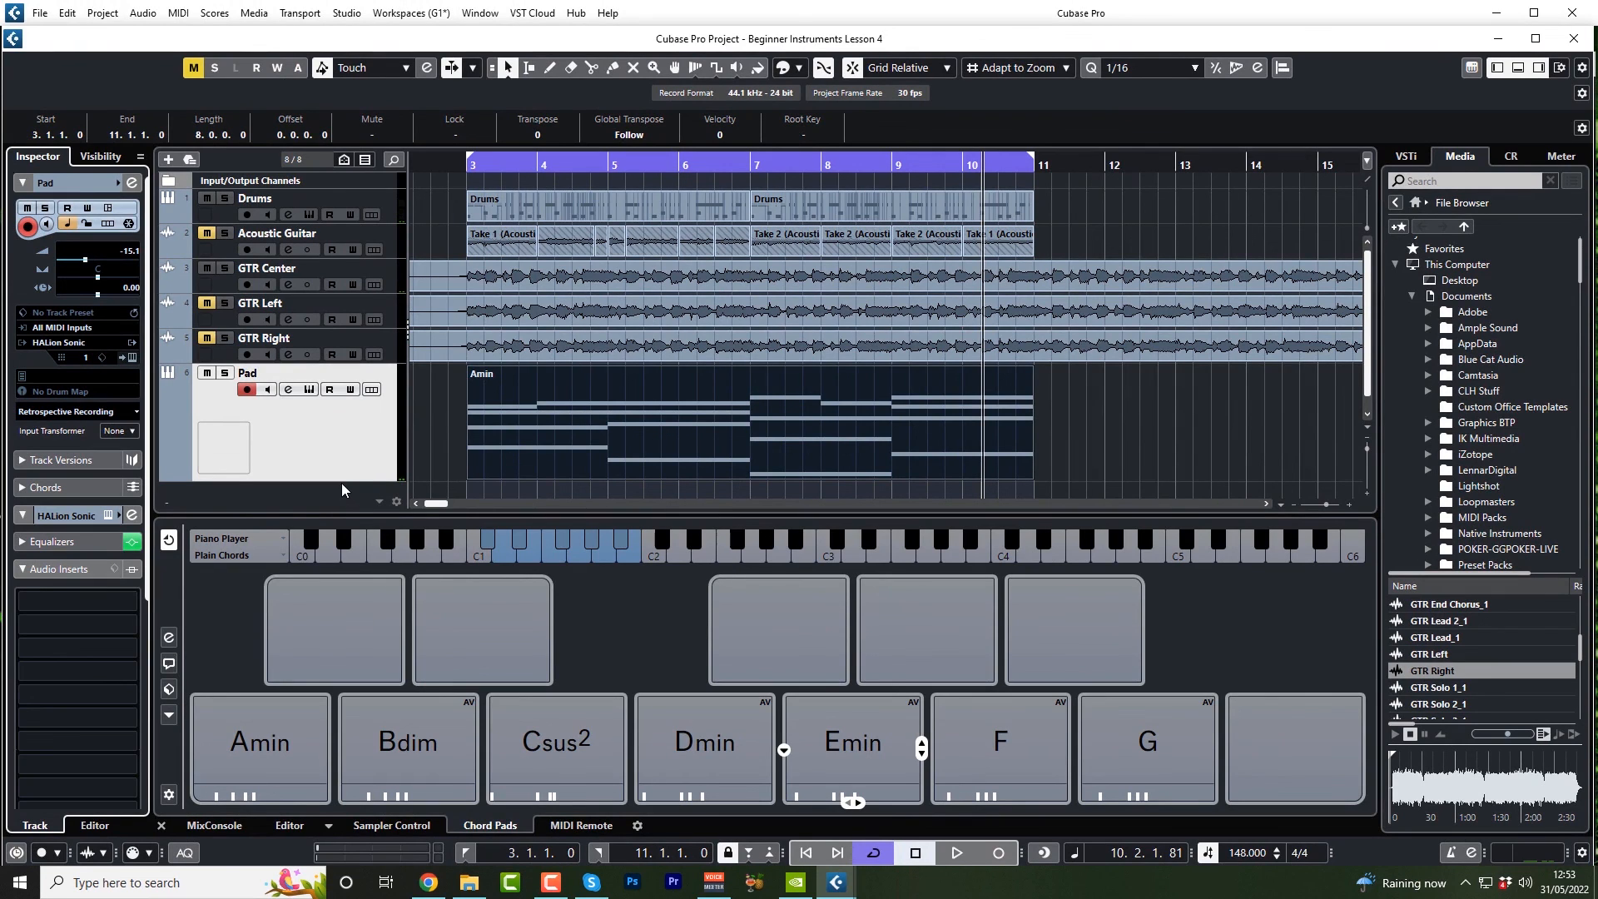
drag(337, 480, 343, 400)
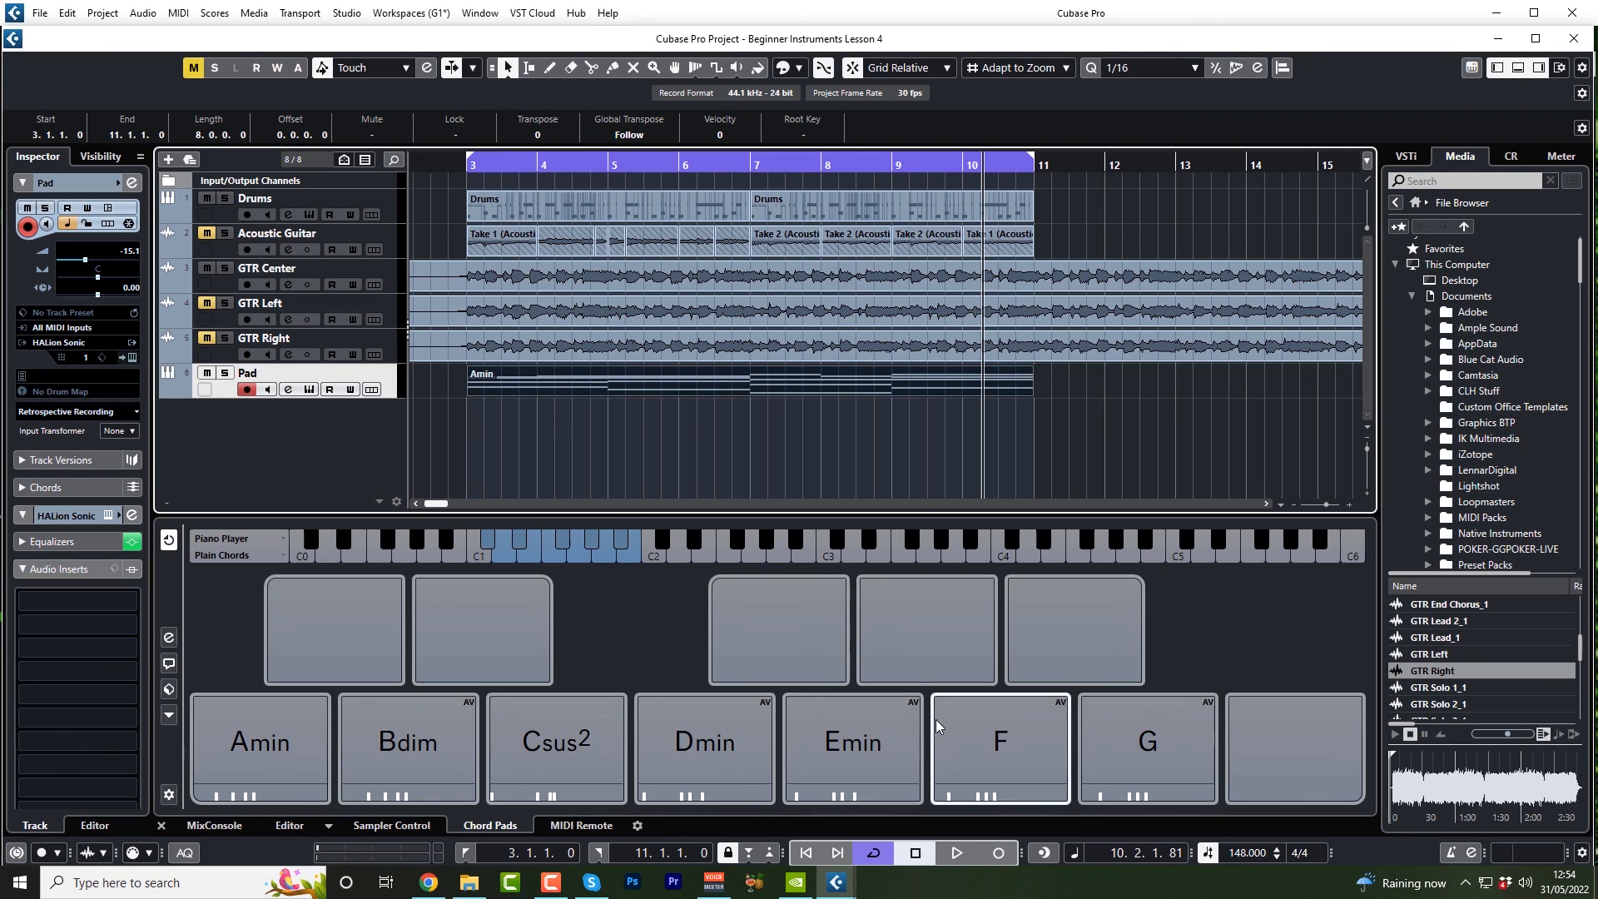
mouse_move(920, 732)
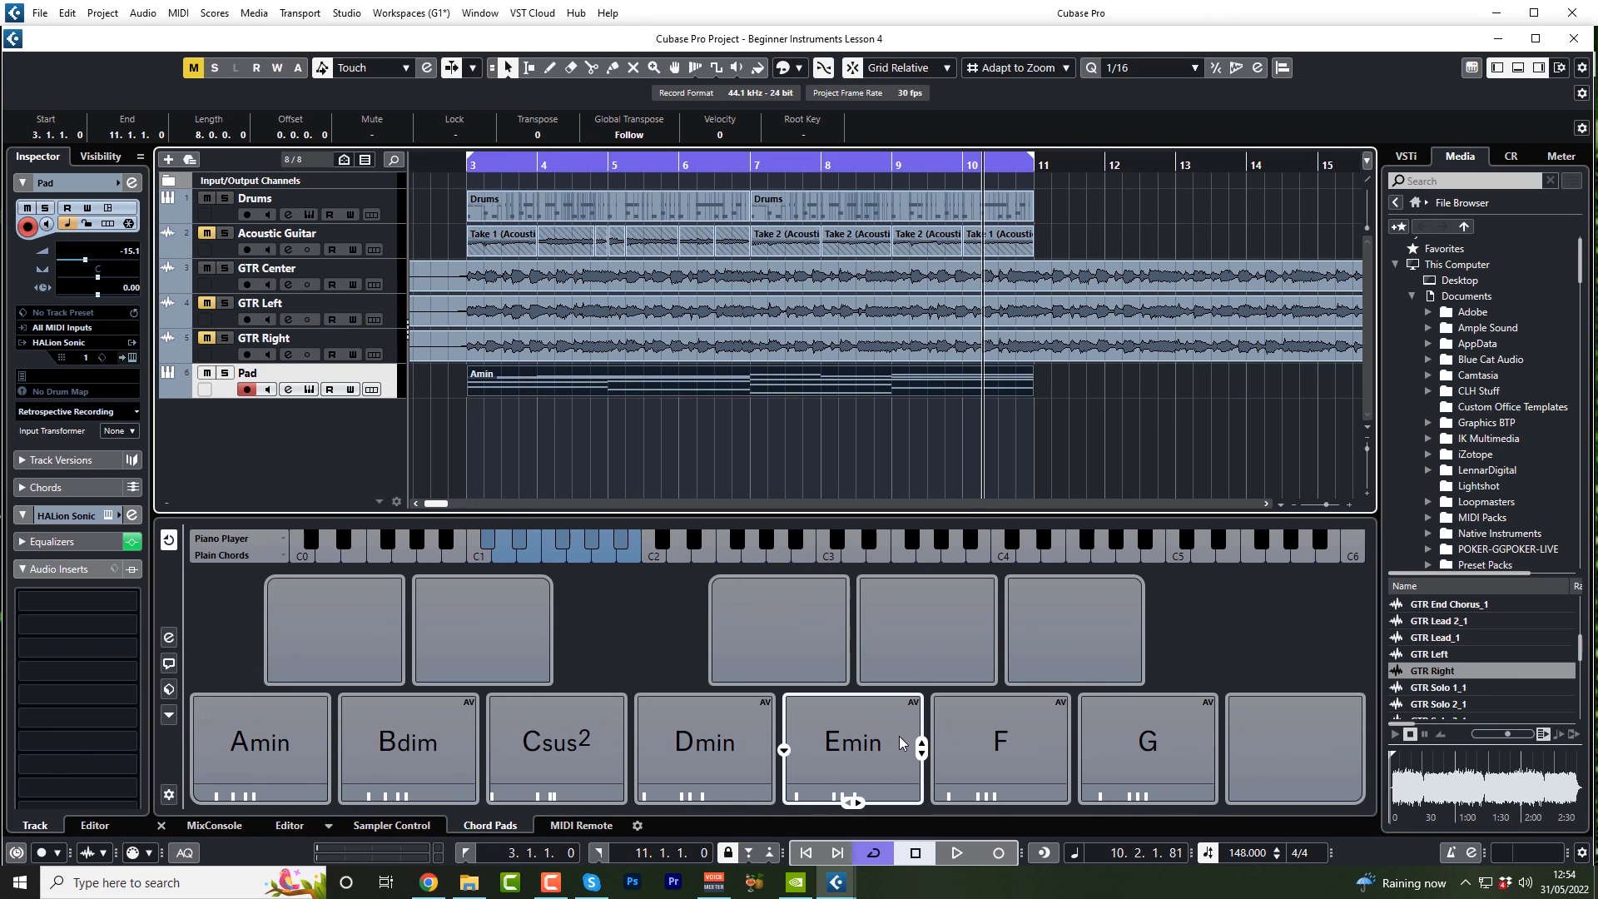